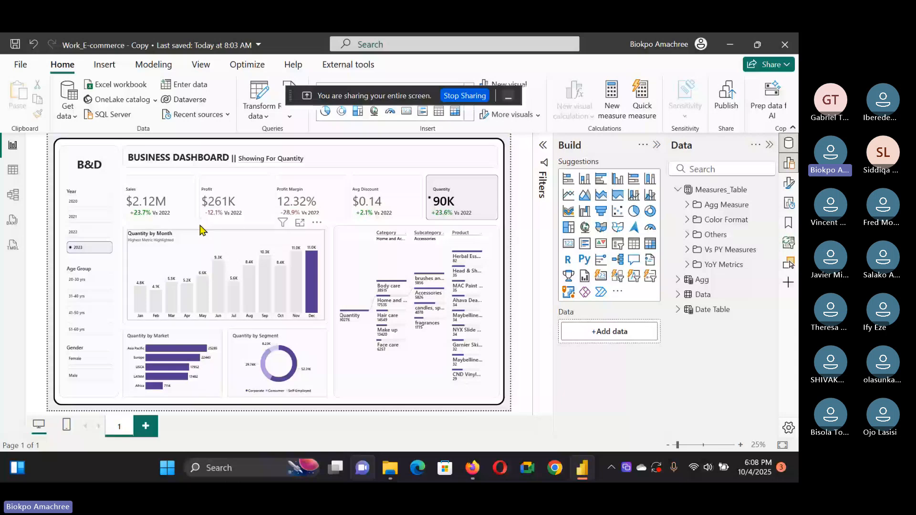
Step: Switch the dashboard's selected metric among the Sales, Profit and Profit Margin cards to review the visuals
{"action": "left_click", "coordinate": [189, 193]}
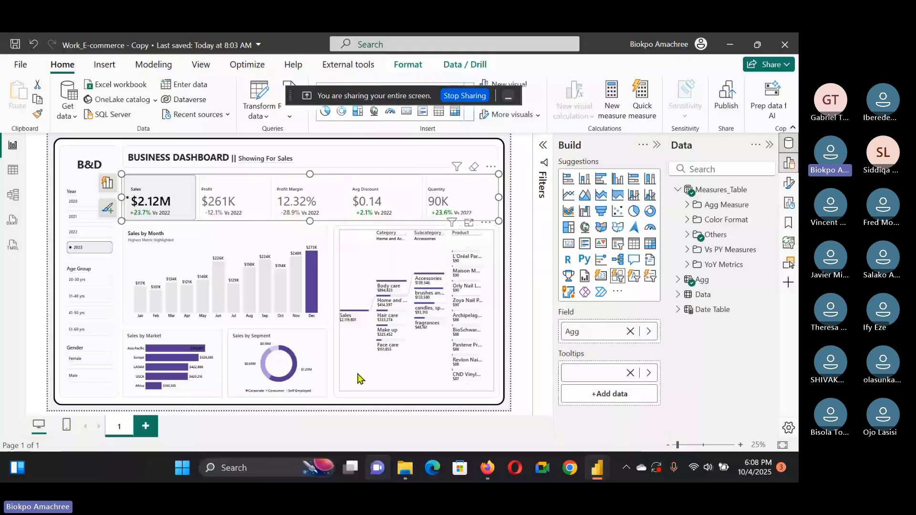
{"action": "left_click", "coordinate": [224, 200]}
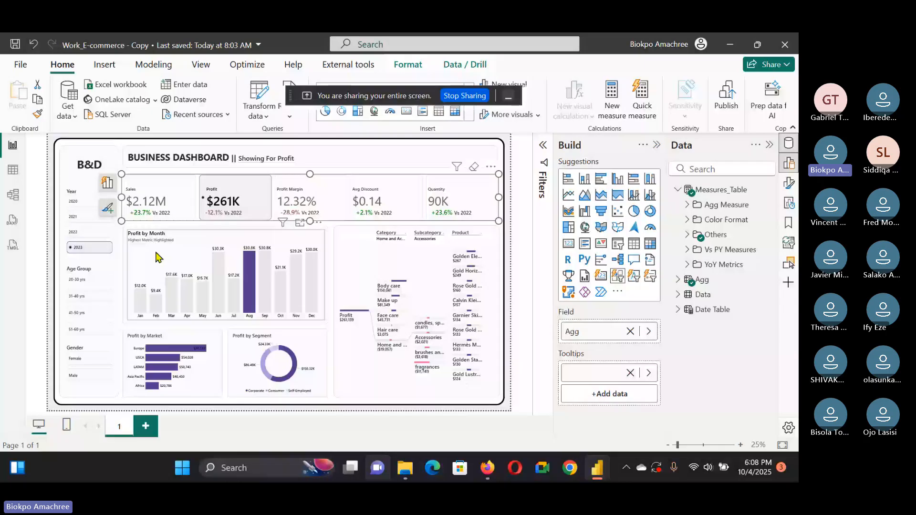
{"action": "left_click", "coordinate": [306, 201]}
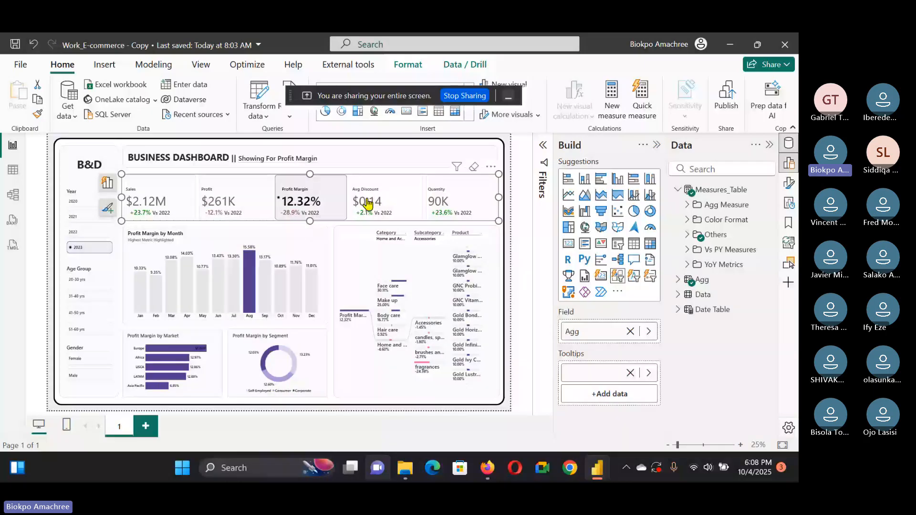
{"action": "left_click", "coordinate": [517, 213]}
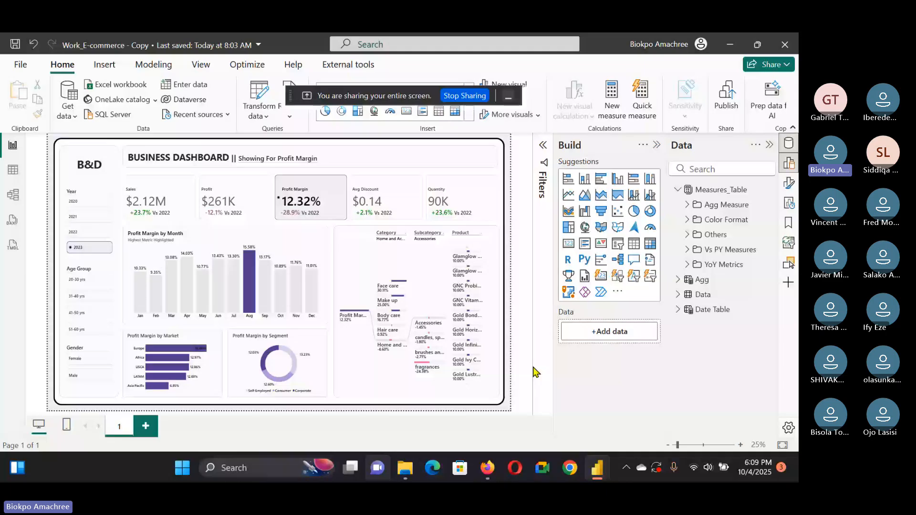
Step: Open a new Power BI window, start a blank report and load the E_Commerce Data CSV file
{"action": "mouse_move", "coordinate": [597, 468]}
{"action": "left_click", "coordinate": [636, 432]}
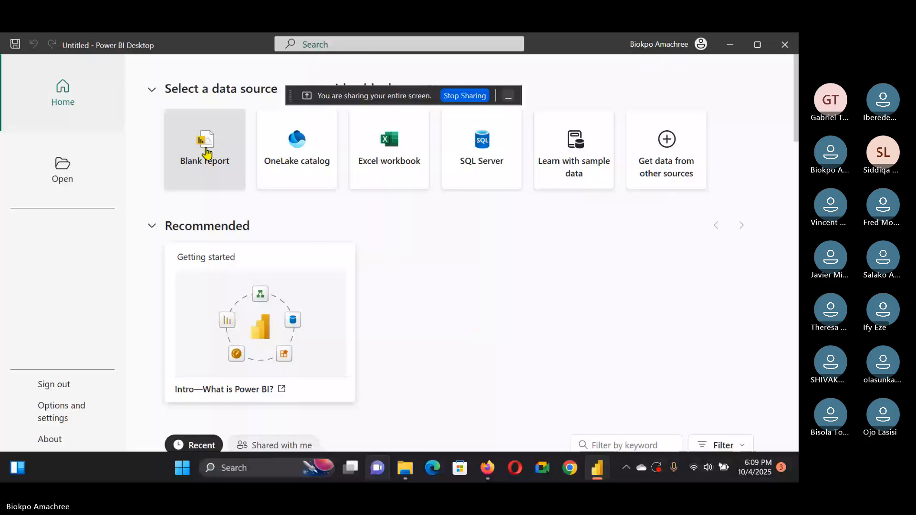
{"action": "left_click", "coordinate": [206, 153]}
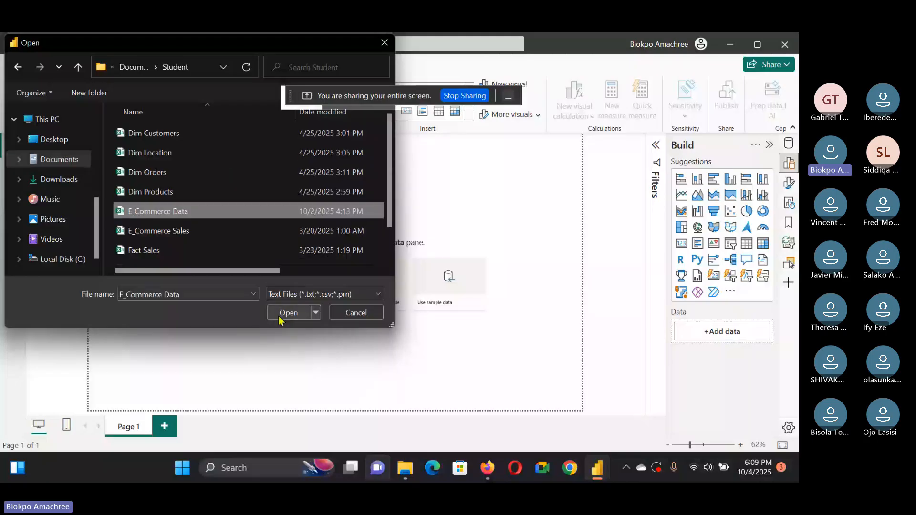
{"action": "left_click", "coordinate": [280, 317]}
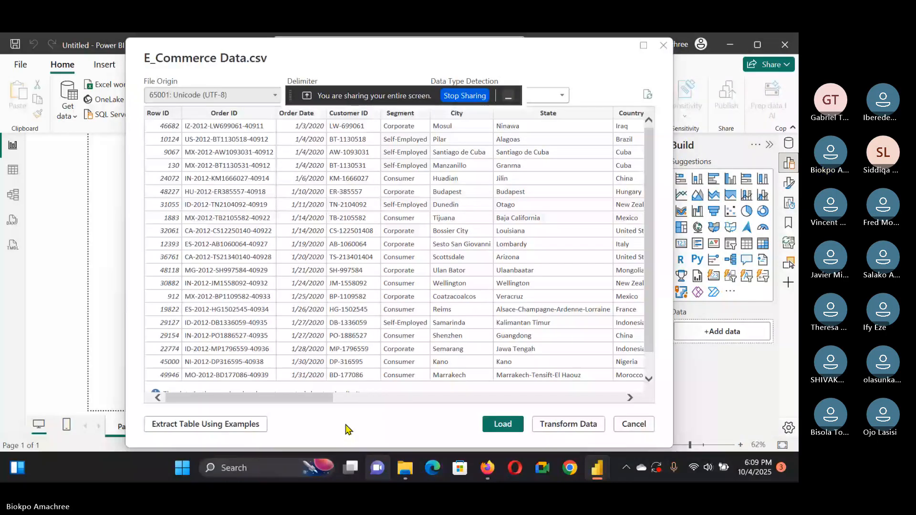
{"action": "left_click", "coordinate": [505, 427]}
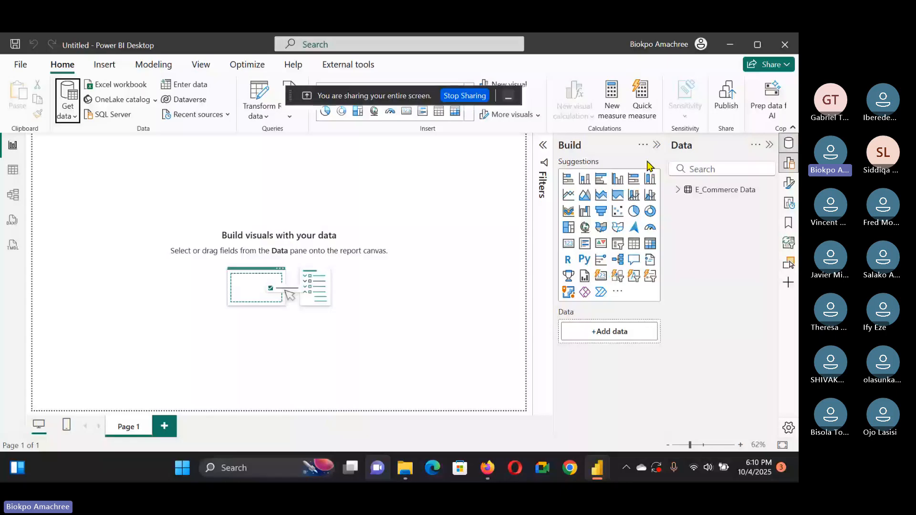
Step: Open table view and browse across the columns of the E_Commerce Data table
{"action": "left_click", "coordinate": [13, 170]}
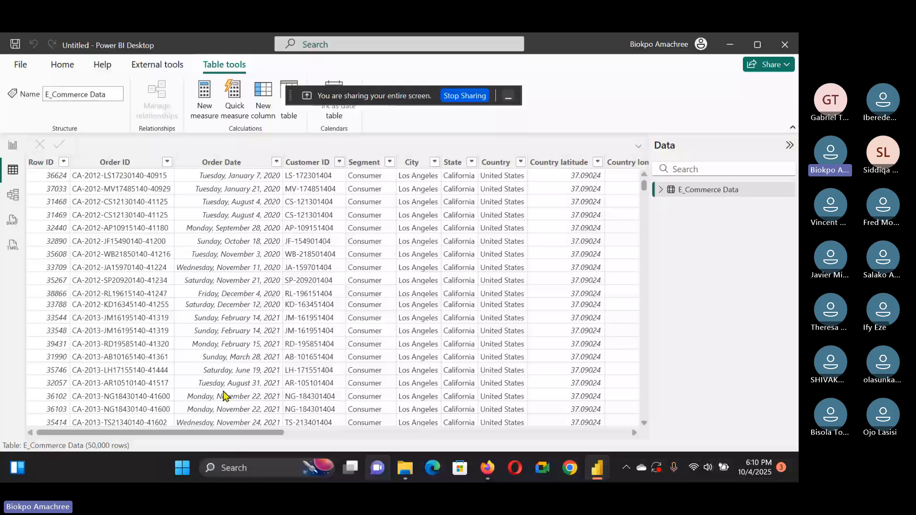
{"action": "scroll", "coordinate": [331, 419], "scroll_direction": "right", "scroll_amount": 5}
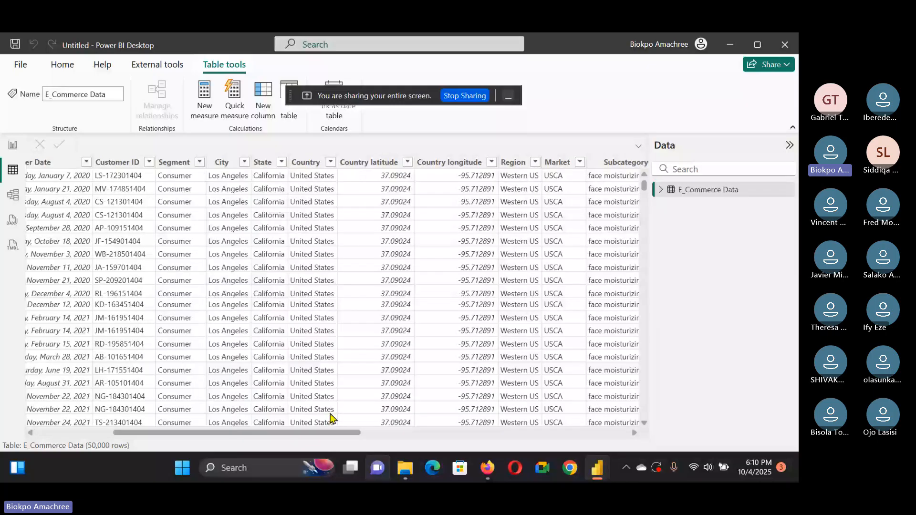
{"action": "scroll", "coordinate": [331, 419], "scroll_direction": "right", "scroll_amount": 10}
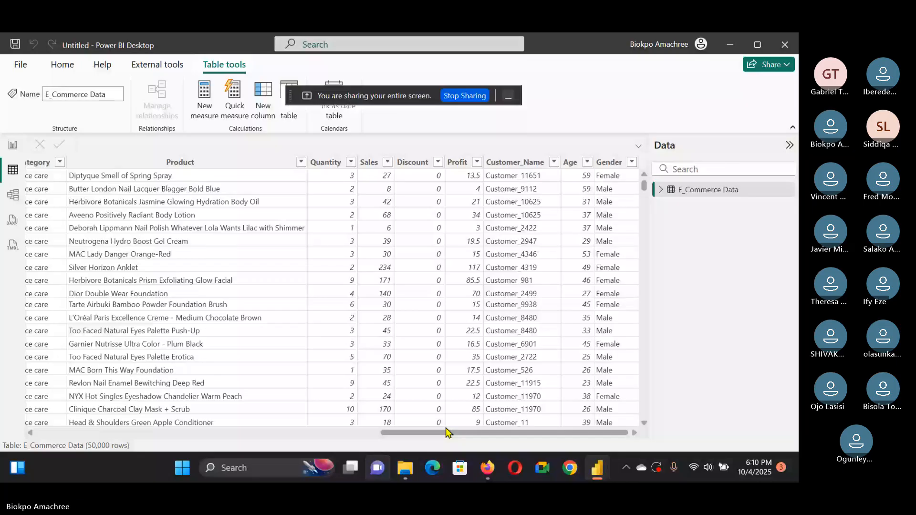
{"action": "left_click", "coordinate": [325, 432]}
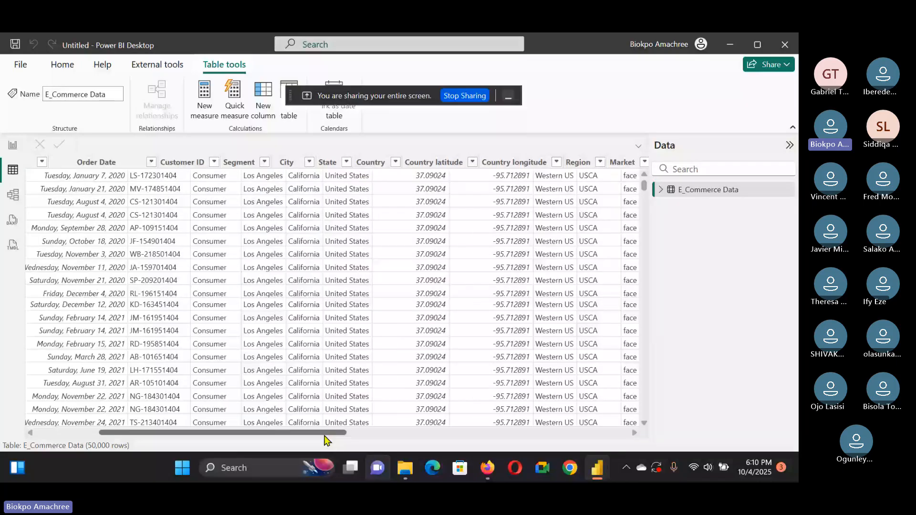
{"action": "left_click_drag", "start_coordinate": [324, 434], "coordinate": [621, 434]}
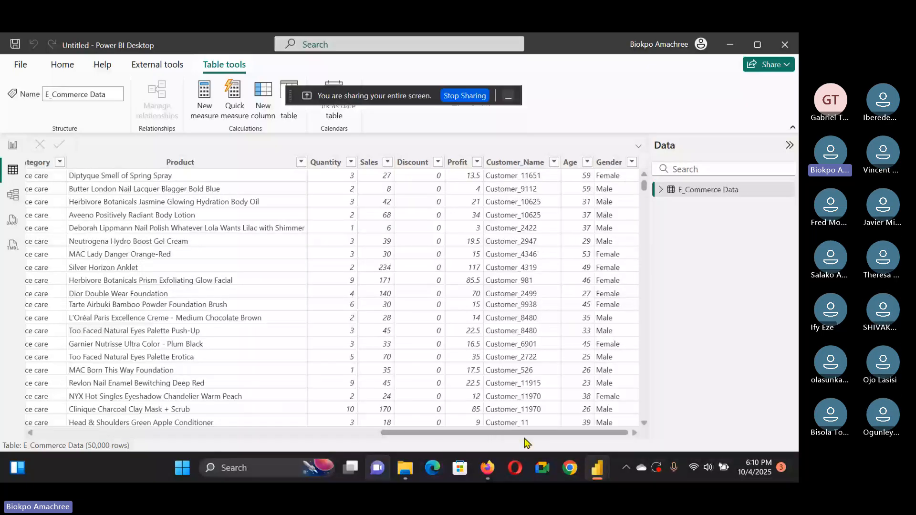
Step: Compare with the Data table columns in the existing Work_E-commerce report's table view
{"action": "key", "text": "alt+Tab"}
{"action": "left_click", "coordinate": [13, 170]}
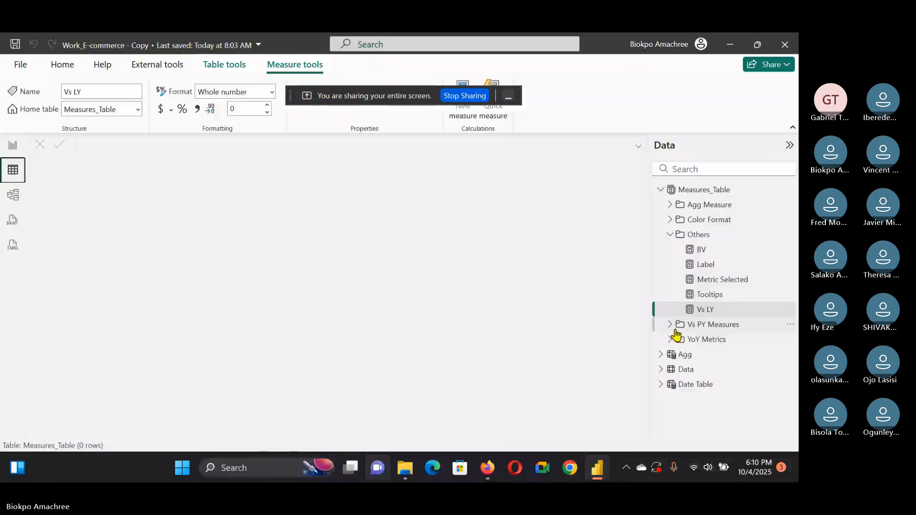
{"action": "left_click", "coordinate": [685, 370]}
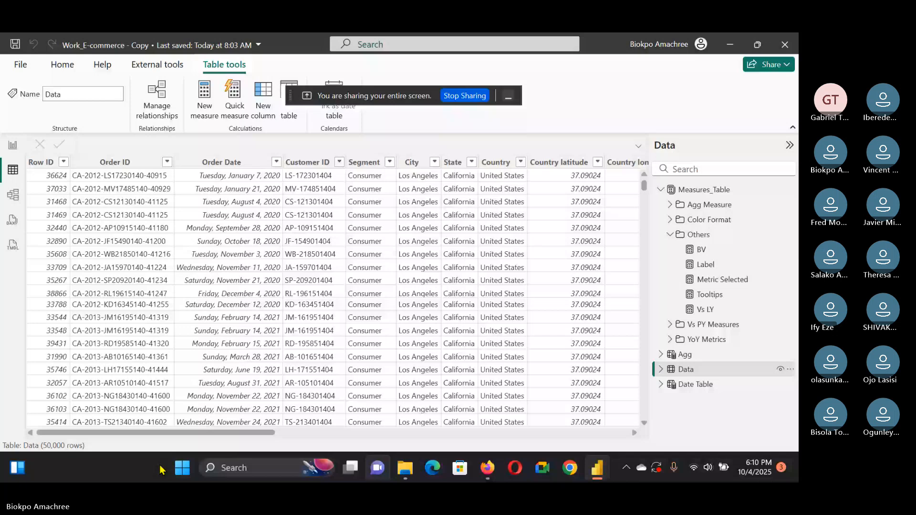
{"action": "scroll", "coordinate": [429, 286], "scroll_direction": "right", "scroll_amount": 10}
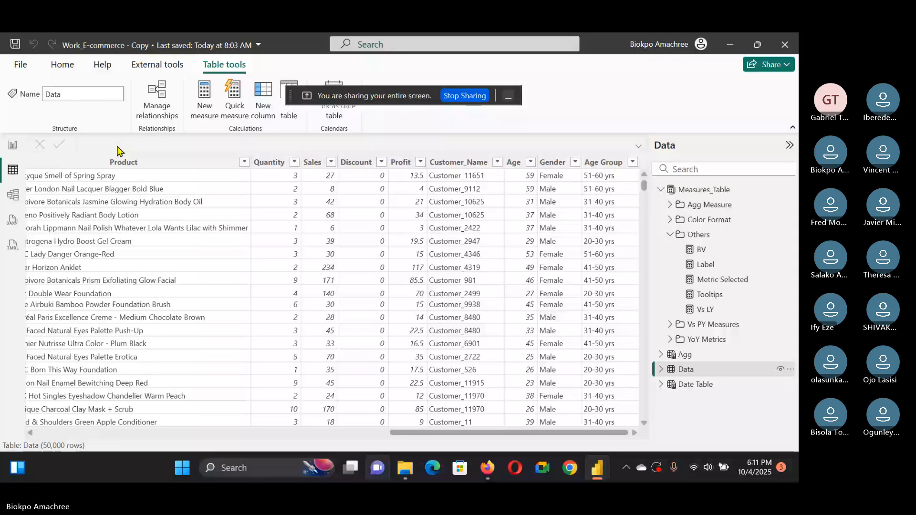
{"action": "mouse_move", "coordinate": [596, 468]}
Step: Return to the new report and sort the E_Commerce Data table by the Age column
{"action": "left_click", "coordinate": [672, 410]}
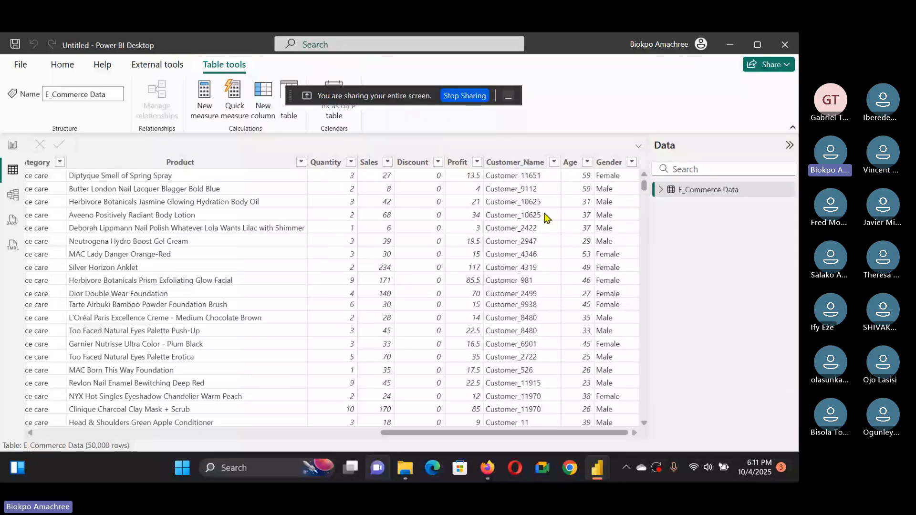
{"action": "left_click", "coordinate": [587, 163]}
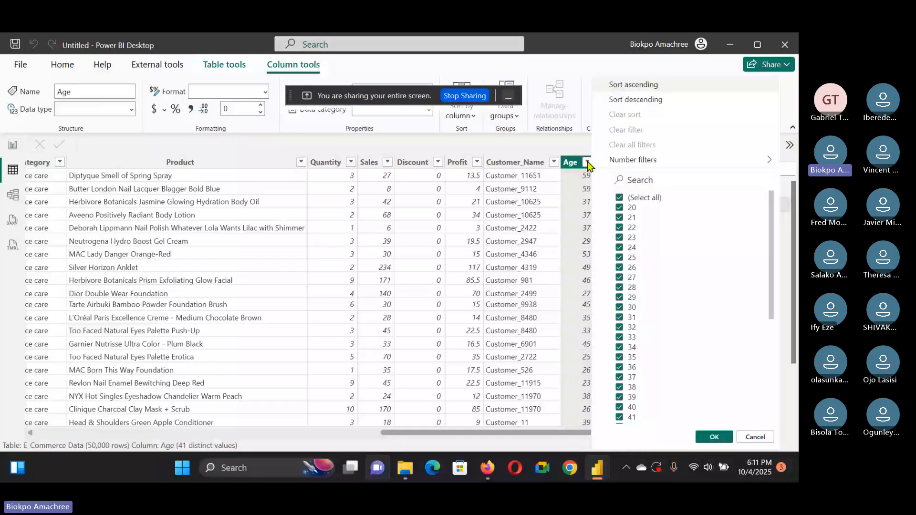
{"action": "left_click", "coordinate": [649, 86]}
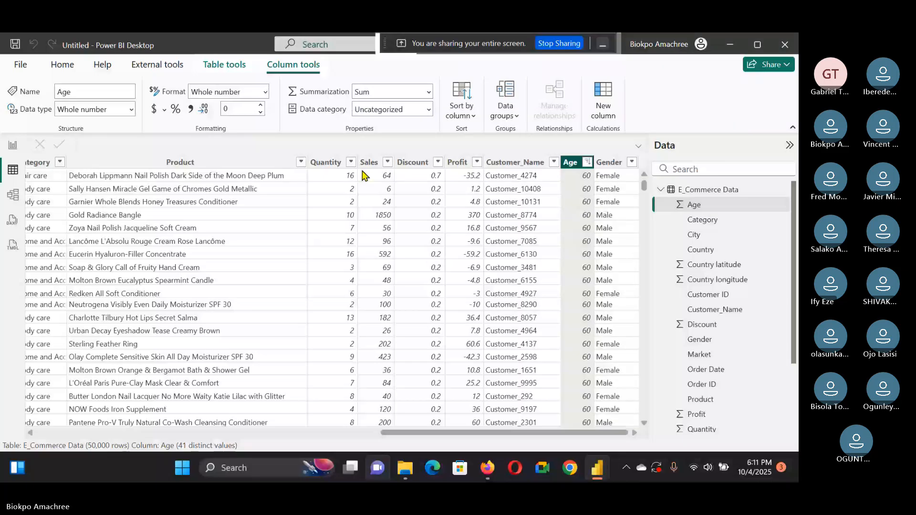
Step: Add a new calculated column starting Age Group = Switch(true(), [Age] <=30, "21 - 30 yrs",
{"action": "left_click", "coordinate": [603, 100]}
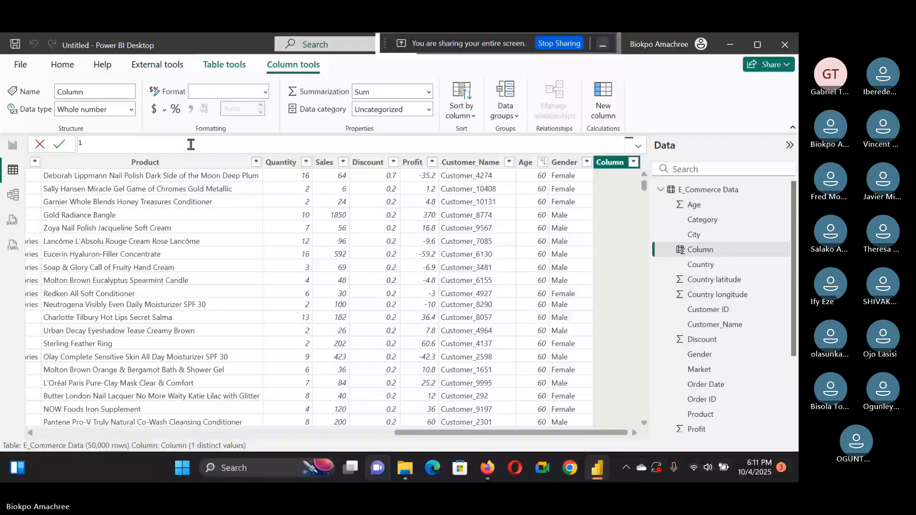
{"action": "type", "text": "Age G"}
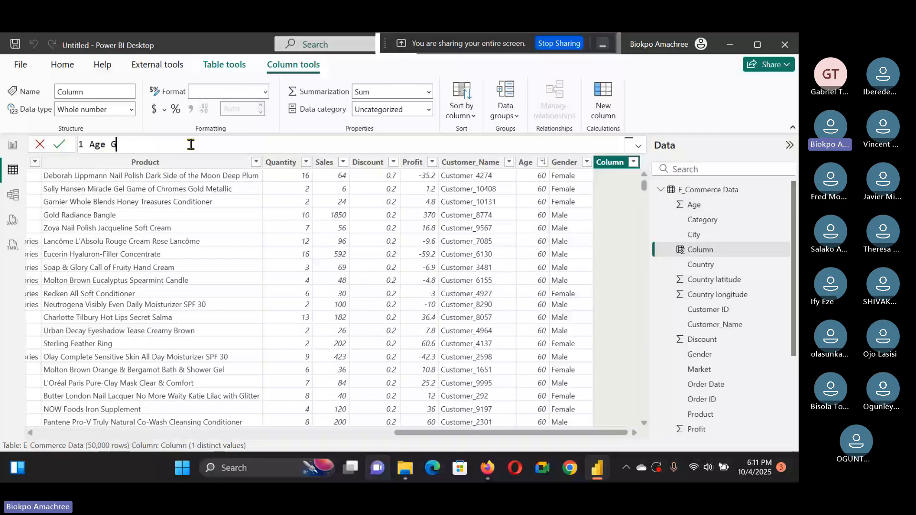
{"action": "type", "text": "roup ="}
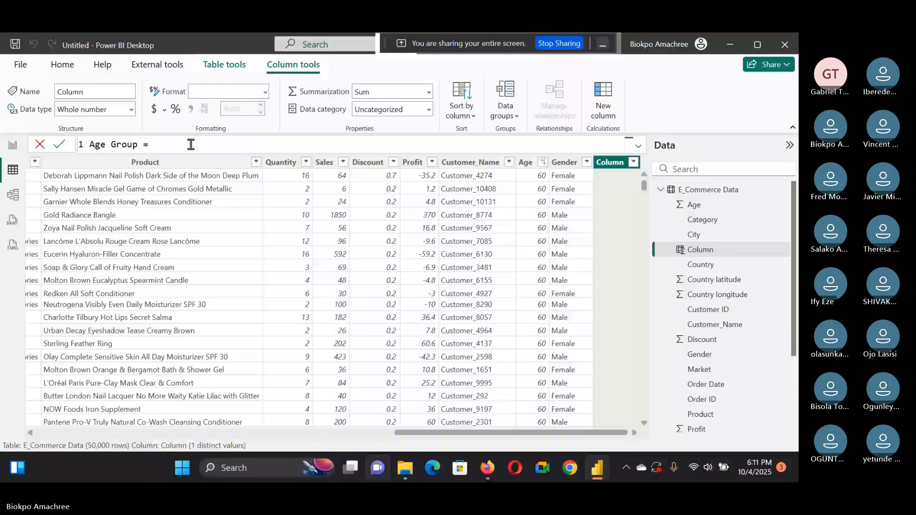
{"action": "type", "text": " Switch("}
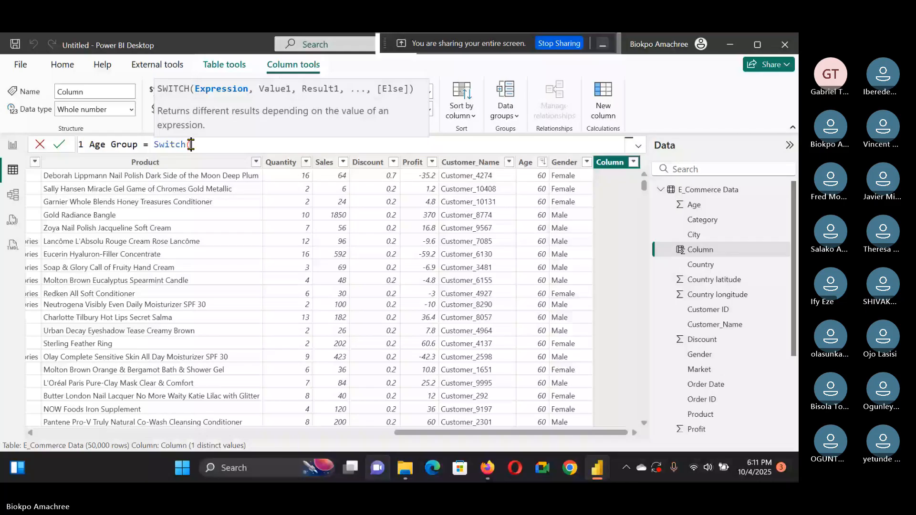
{"action": "type", "text": "true(),"}
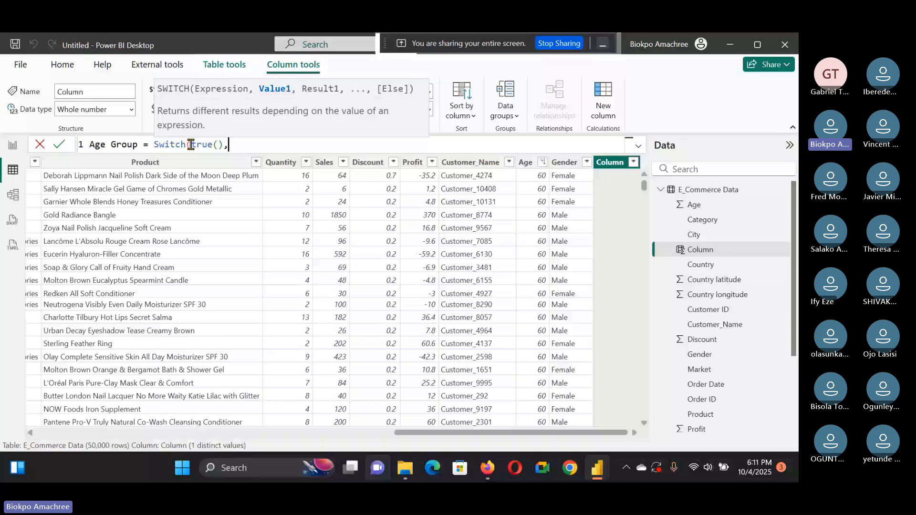
{"action": "key", "text": "shift+Return"}
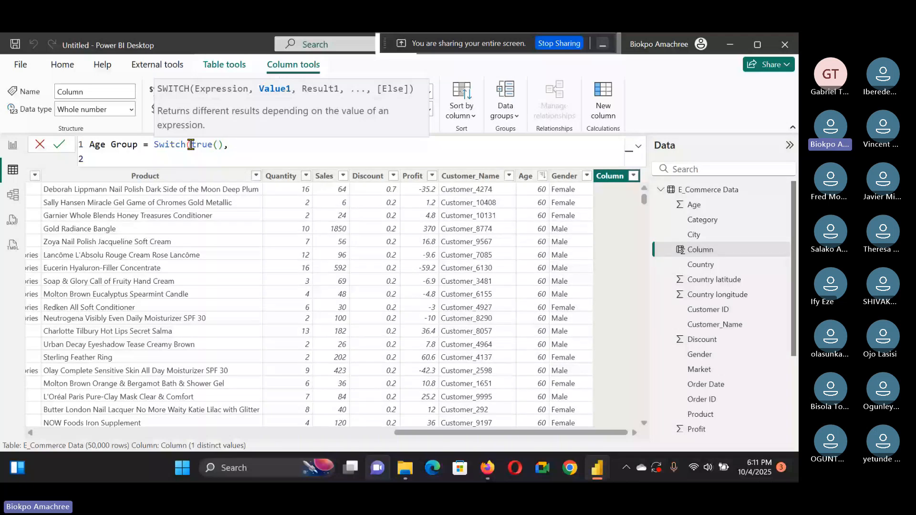
{"action": "key", "text": "Tab"}
{"action": "key", "text": "Tab"}
{"action": "type", "text": "[Age] "}
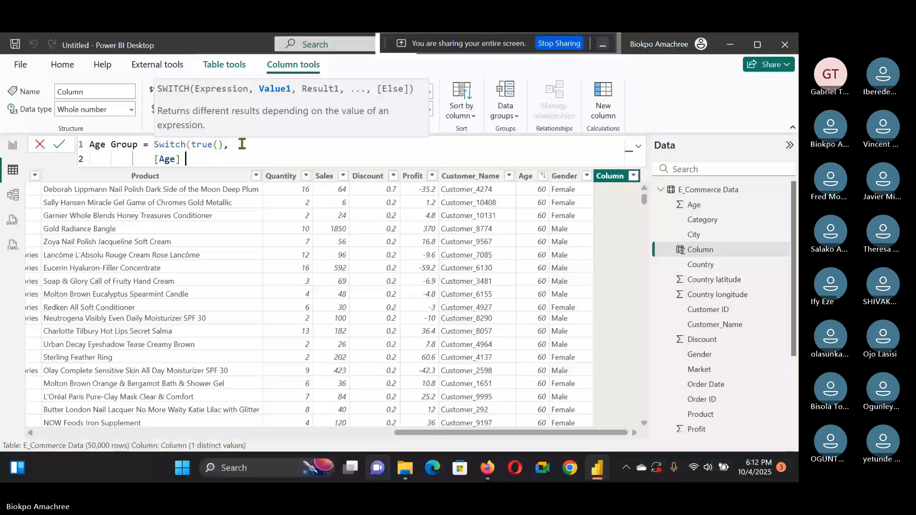
{"action": "type", "text": "<=30, \"21 -"}
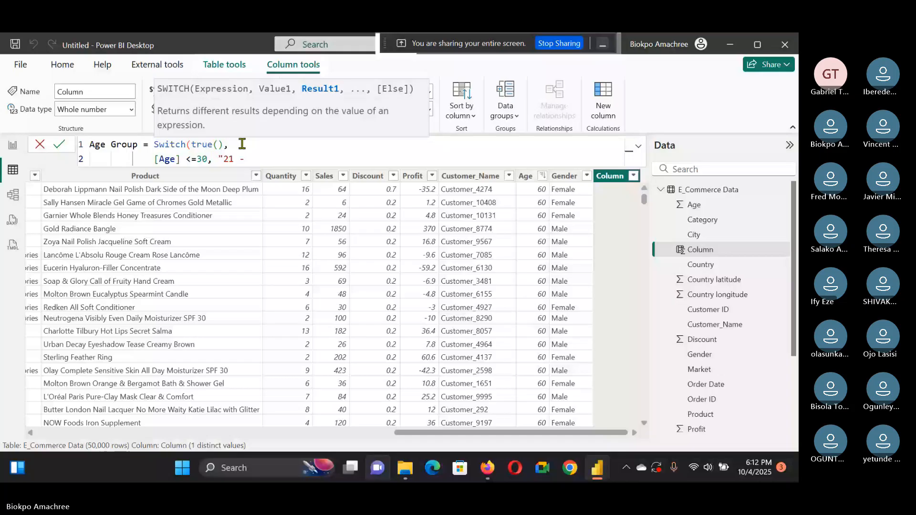
{"action": "type", "text": " 30 yrs"}
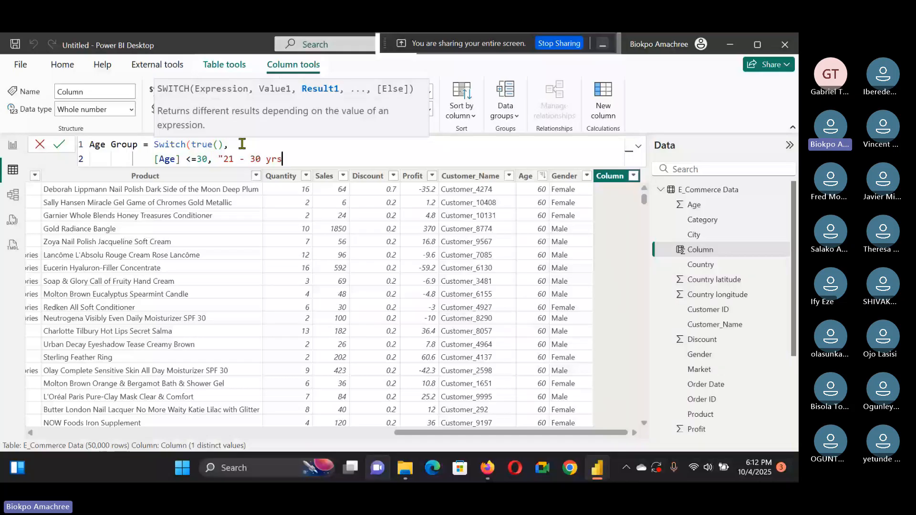
{"action": "type", "text": "\","}
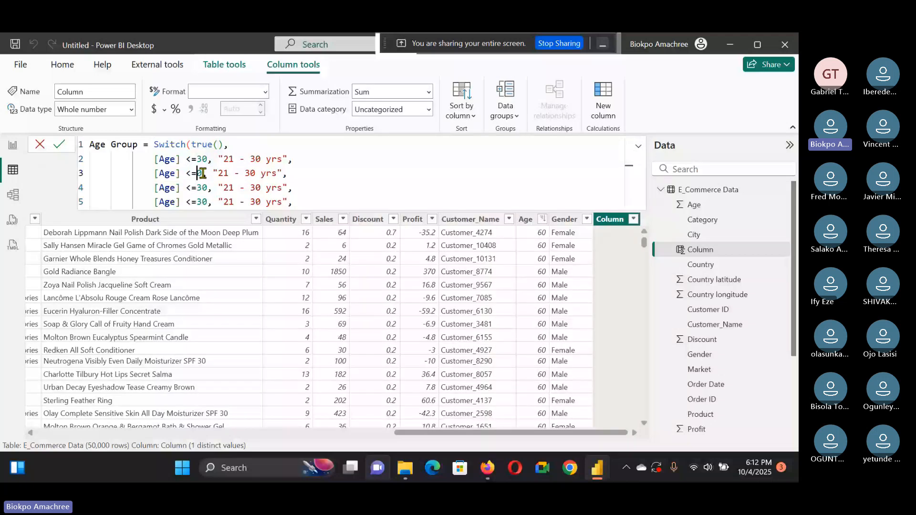
Step: Edit the second SWITCH condition to [Age] <=40 returning "31 - 40 yrs"
{"action": "type", "text": "4"}
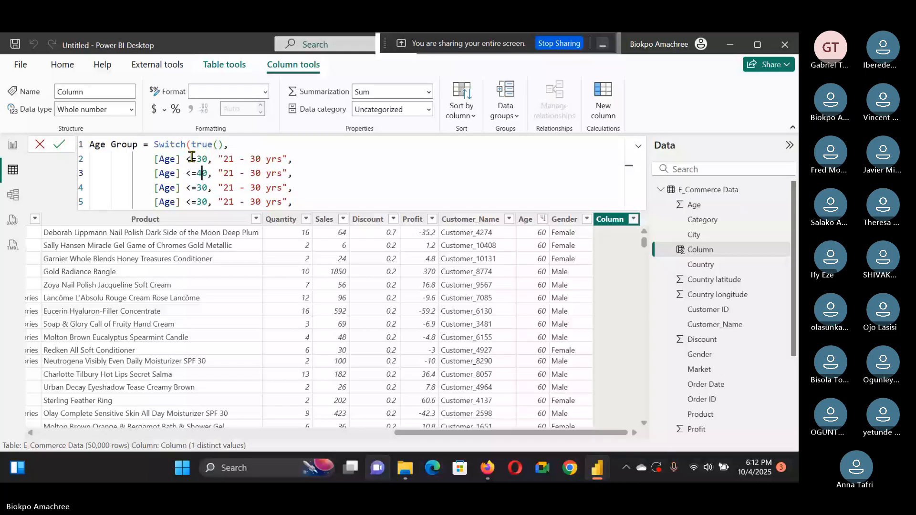
{"action": "key", "text": "Right"}
{"action": "key", "text": "Right"}
{"action": "key", "text": "Right"}
{"action": "key", "text": "Right"}
{"action": "key", "text": "Right"}
{"action": "key", "text": "BackSpace"}
{"action": "type", "text": "3"}
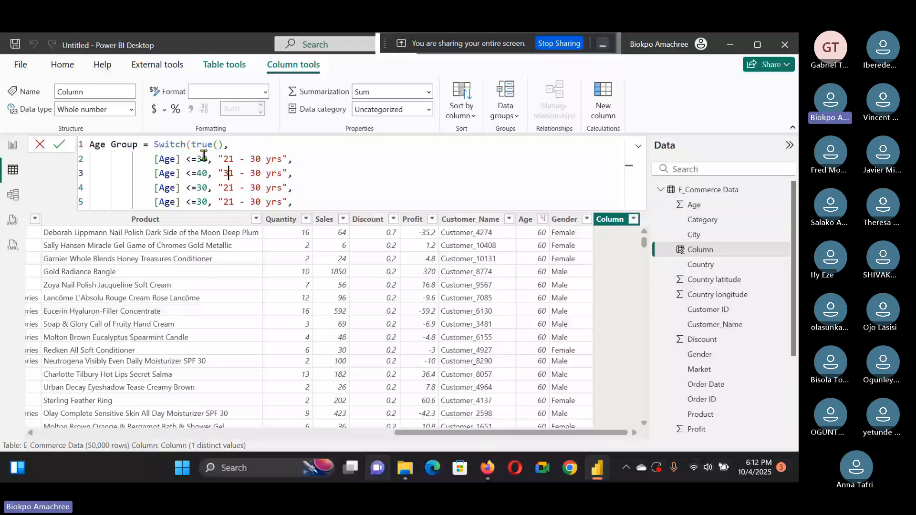
{"action": "left_click", "coordinate": [255, 174]}
{"action": "key", "text": "BackSpace"}
{"action": "type", "text": "4"}
Step: Set the third and fourth condition thresholds to <=50 and <=60
{"action": "left_click", "coordinate": [202, 189]}
{"action": "key", "text": "BackSpace"}
{"action": "type", "text": "5"}
{"action": "left_click", "coordinate": [202, 202]}
{"action": "key", "text": "BackSpace"}
{"action": "type", "text": "6"}
Step: Relabel the last two results as "41 - 50 yrs" and "51 - 60 yrs" and close the SWITCH parenthesis
{"action": "left_click", "coordinate": [226, 191]}
{"action": "key", "text": "BackSpace"}
{"action": "type", "text": "4"}
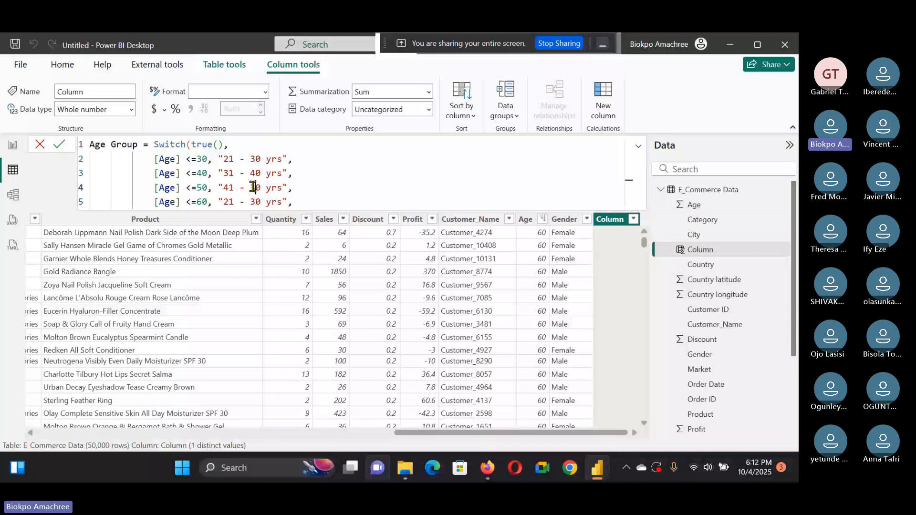
{"action": "double_click", "coordinate": [228, 202]}
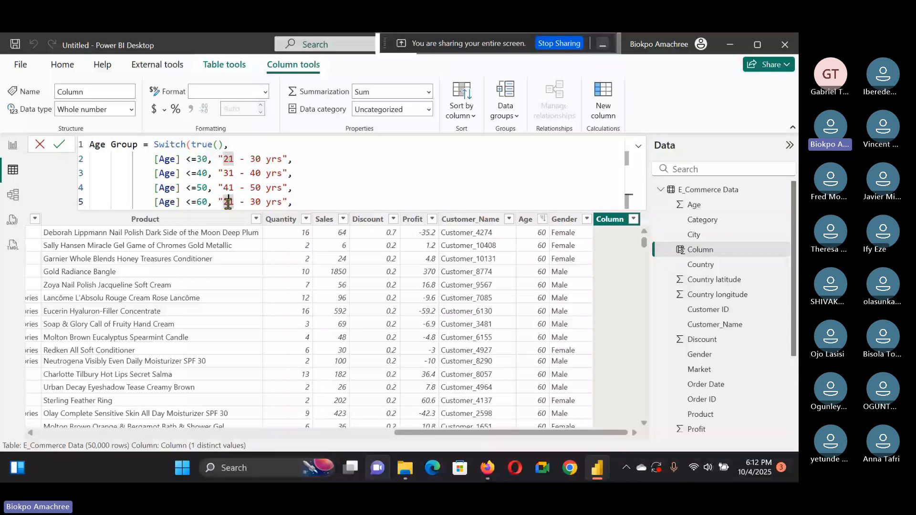
{"action": "type", "text": "5"}
{"action": "type", "text": "1"}
{"action": "left_click", "coordinate": [256, 202]}
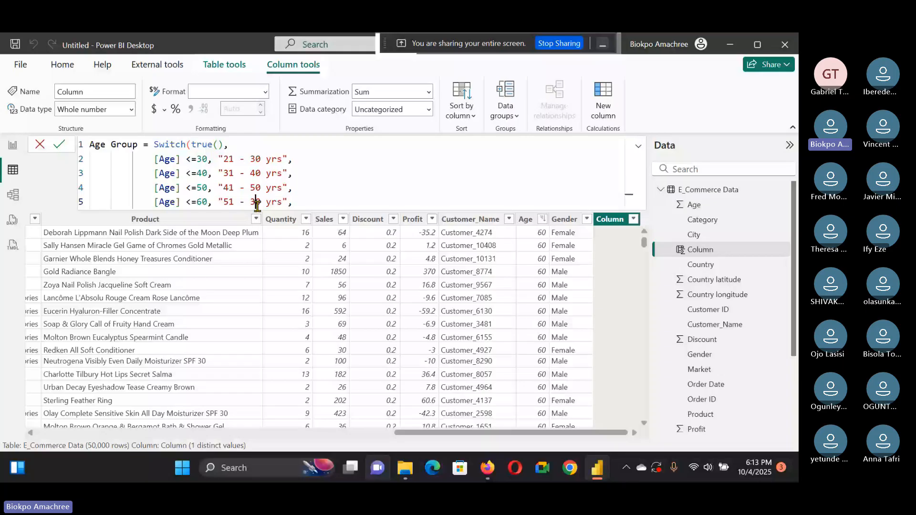
{"action": "key", "text": "BackSpace"}
{"action": "type", "text": "6"}
{"action": "key", "text": "End"}
{"action": "key", "text": "BackSpace"}
{"action": "type", "text": ")"}
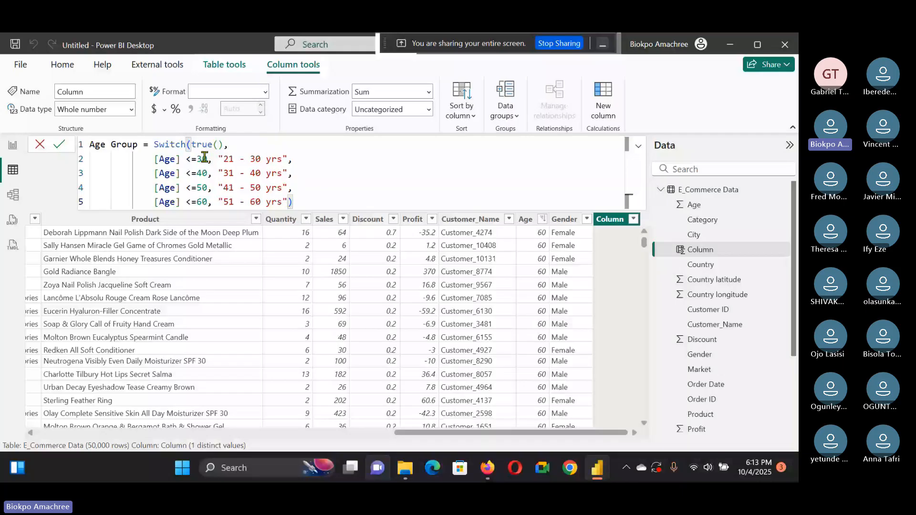
Step: Change the first Age Group label to "20 - 30 yrs" and commit the calculated column
{"action": "double_click", "coordinate": [228, 159]}
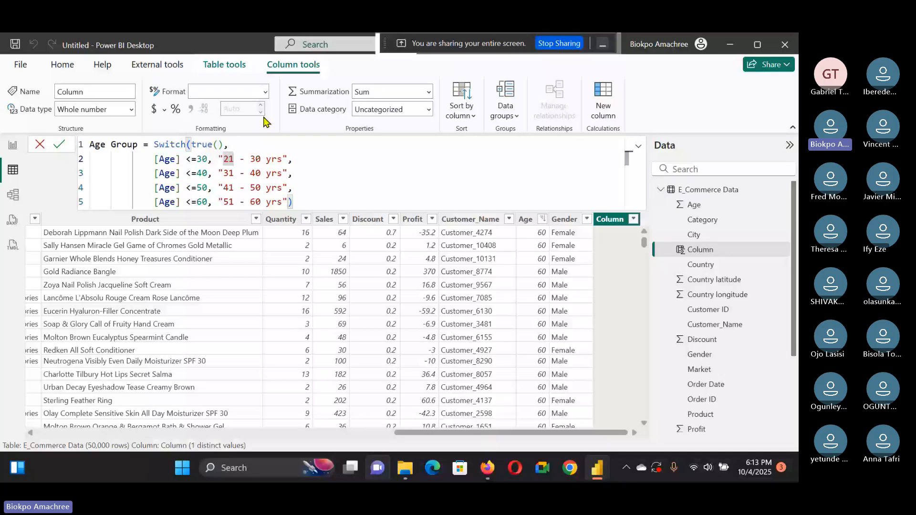
{"action": "type", "text": "20"}
{"action": "left_click", "coordinate": [60, 146]}
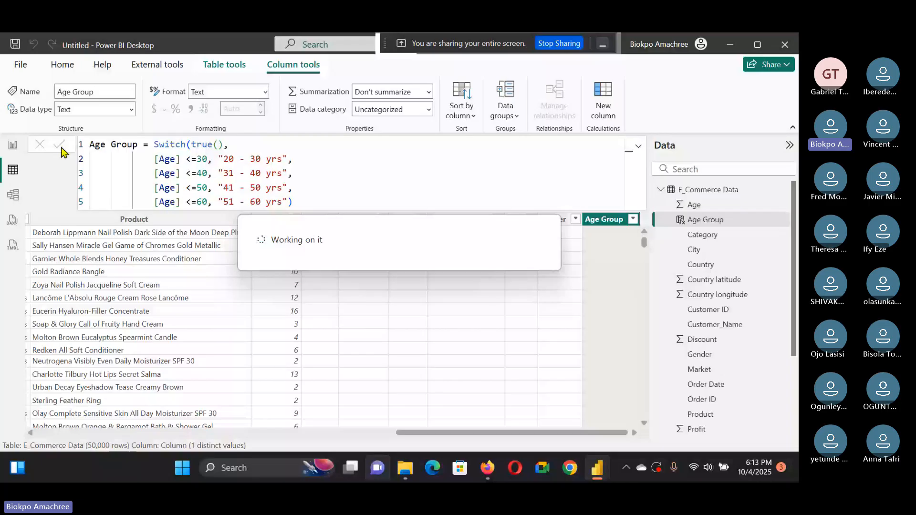
Step: Create a new calculated table starting Date Table = ADDCOLUMNS(CALENDARAUTO(), and continue on a new line
{"action": "left_click", "coordinate": [13, 144]}
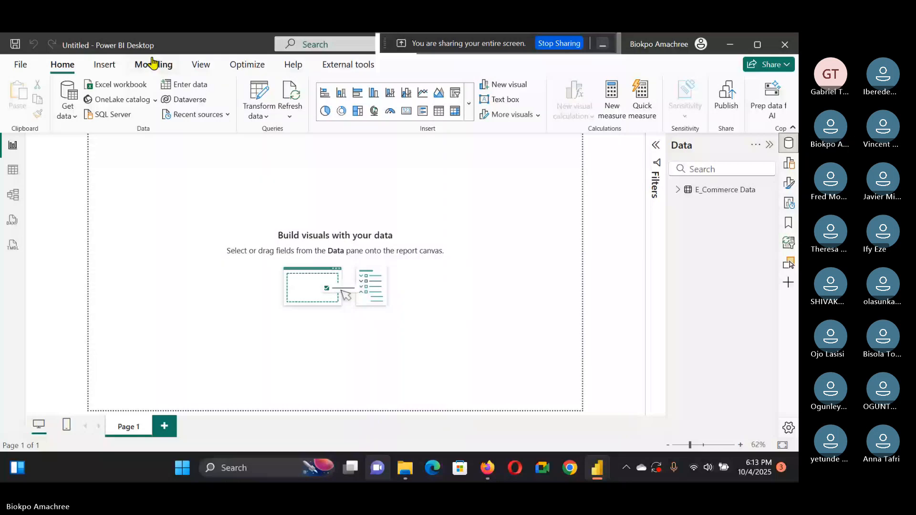
{"action": "left_click", "coordinate": [153, 63]}
{"action": "left_click", "coordinate": [207, 100]}
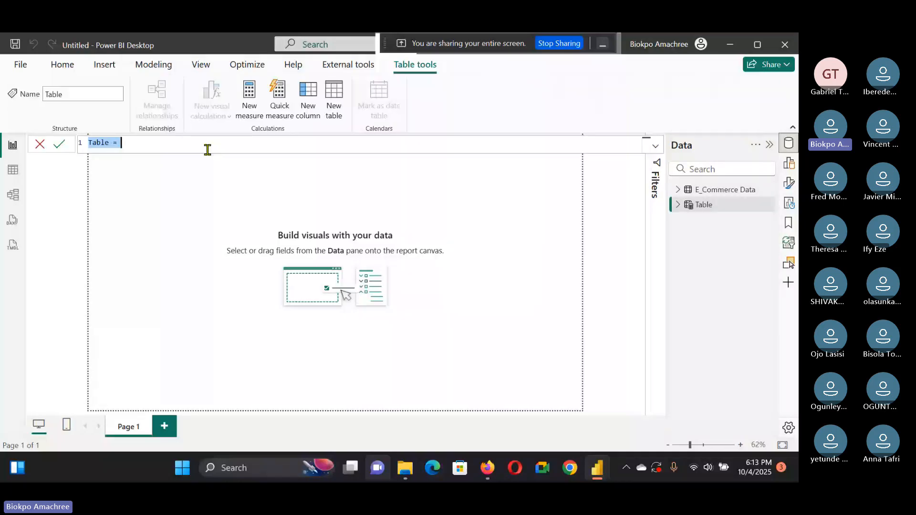
{"action": "key", "text": "BackSpace"}
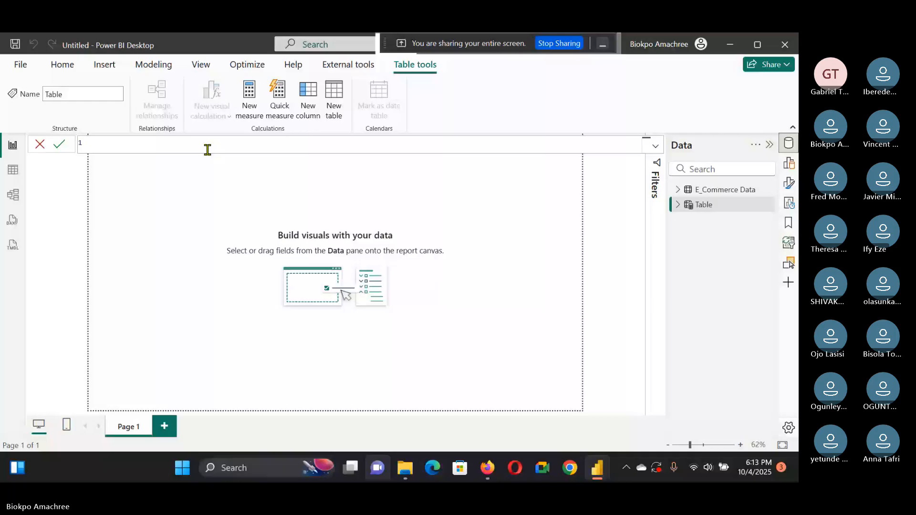
{"action": "type", "text": "Date"}
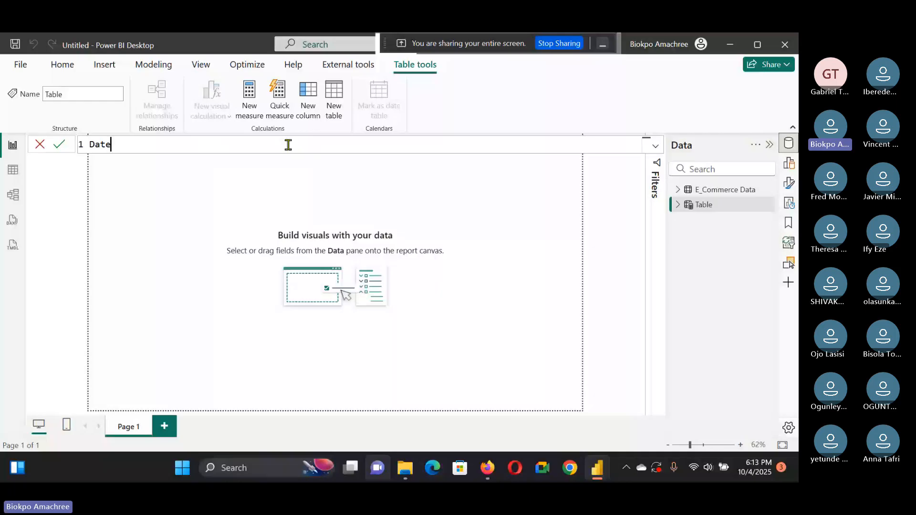
{"action": "type", "text": " Table ="}
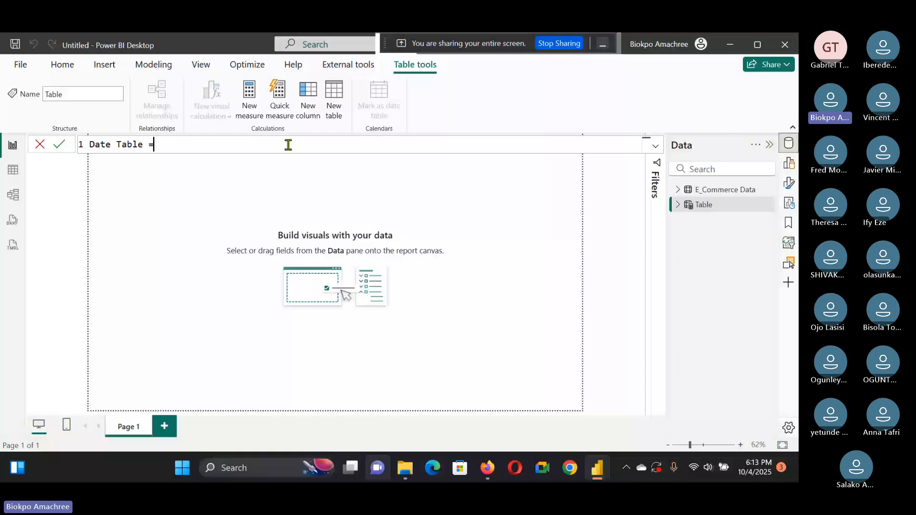
{"action": "type", "text": " ADDCOLUMNS("}
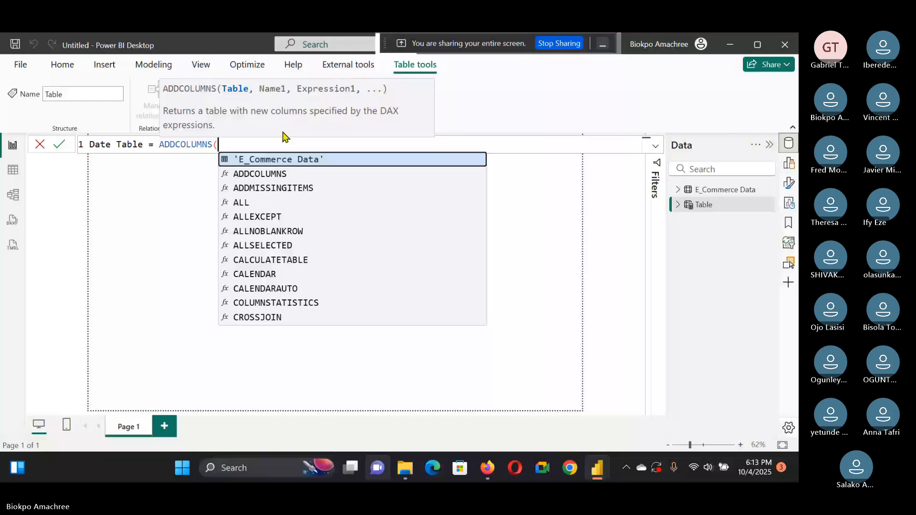
{"action": "type", "text": "CALENDARAUTO()"}
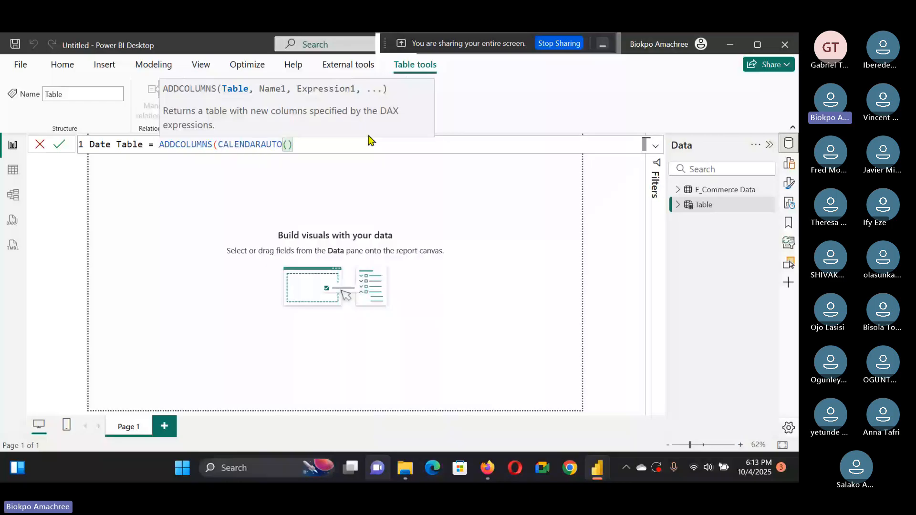
{"action": "type", "text": ","}
{"action": "key", "text": "shift+Return"}
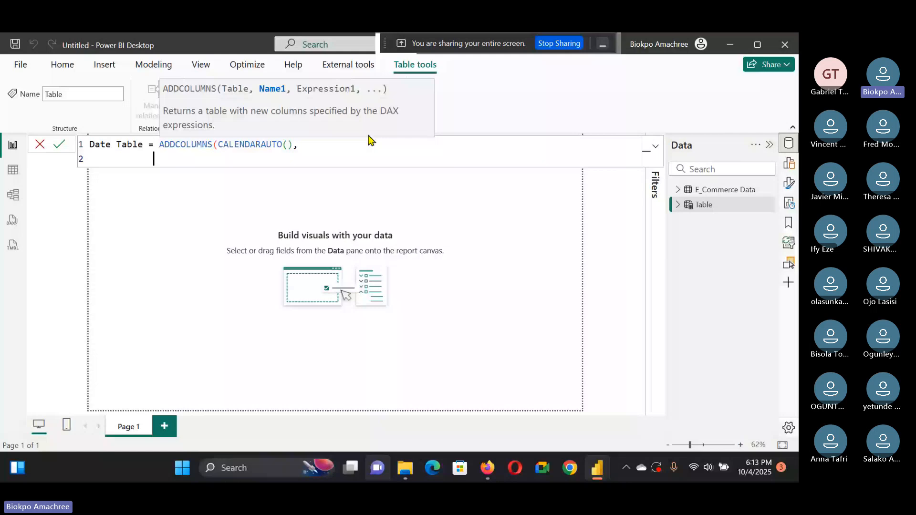
Step: Add a "Year", Year([Date]) column to the ADDCOLUMNS formula and duplicate that line three times
{"action": "type", "text": "\"Year\""}
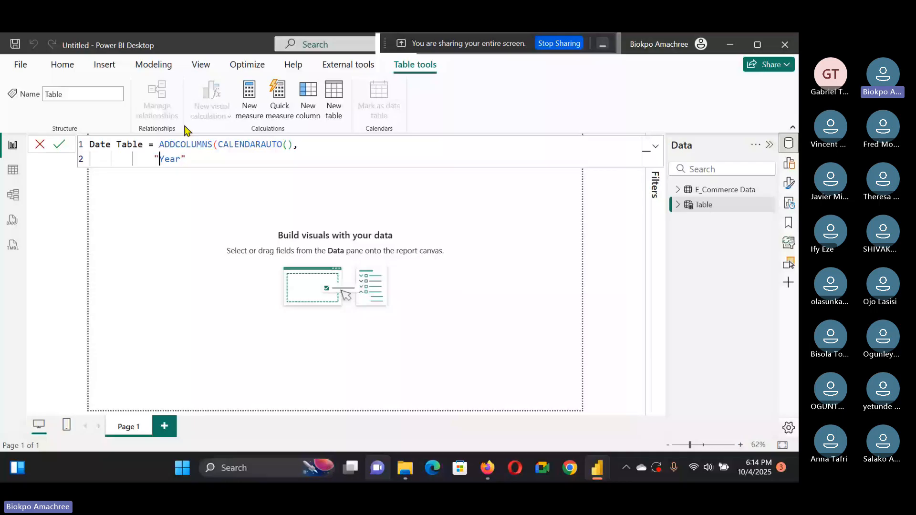
{"action": "type", "text": ", Y"}
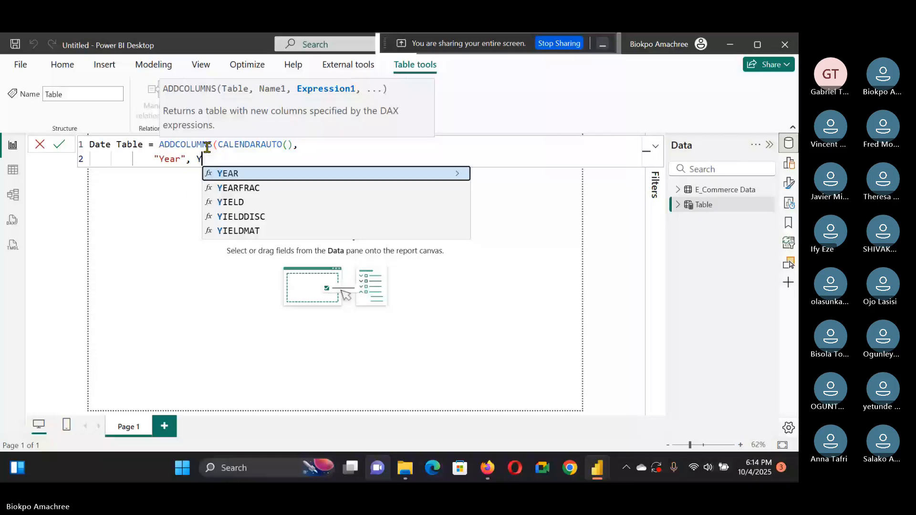
{"action": "type", "text": "ear(["}
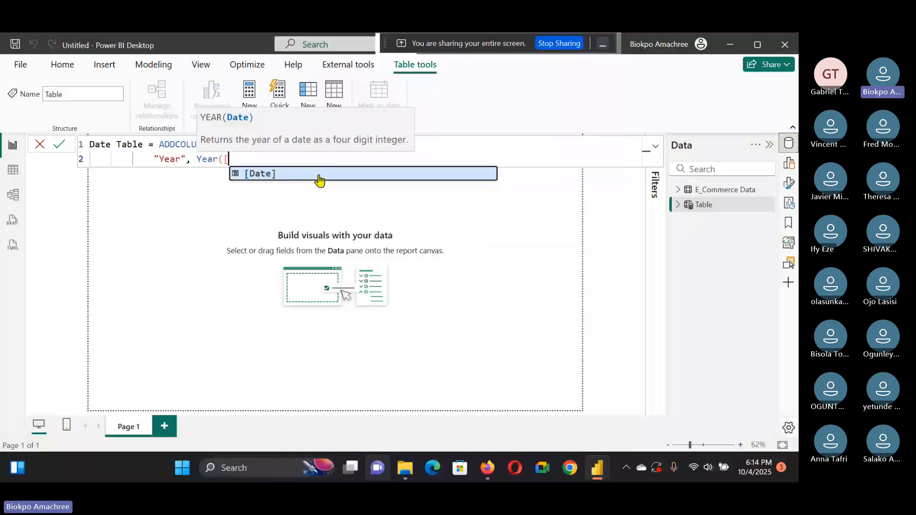
{"action": "left_click", "coordinate": [319, 175]}
{"action": "type", "text": ")"}
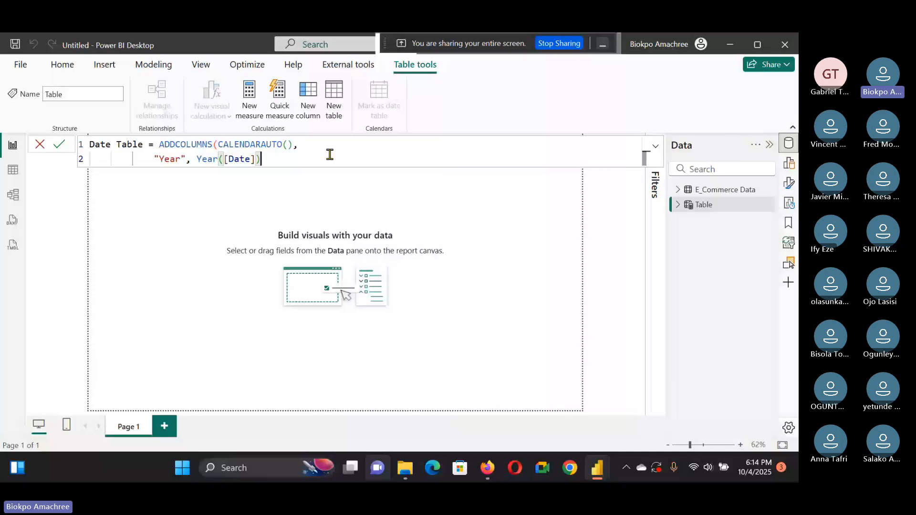
{"action": "type", "text": ","}
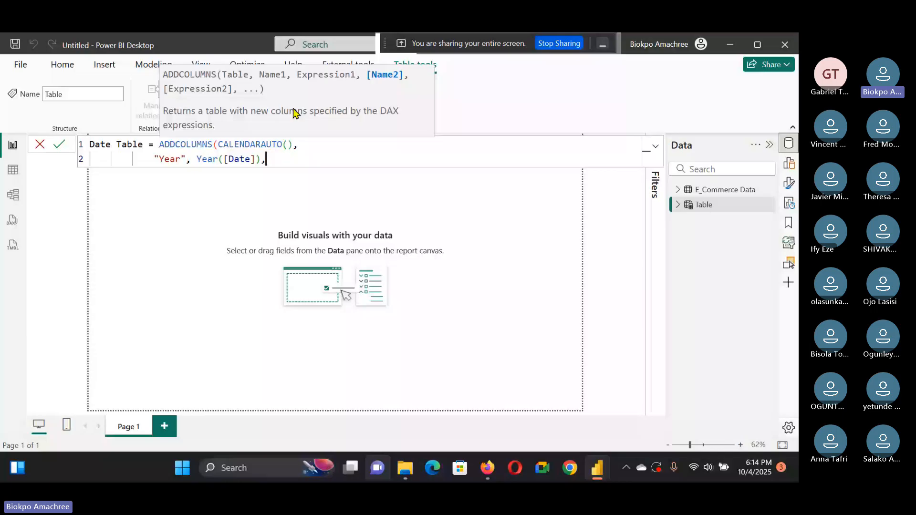
{"action": "key", "text": "shift+alt+Down"}
{"action": "key", "text": "shift+alt+Down"}
{"action": "key", "text": "shift+alt+Down"}
{"action": "key", "text": "shift+alt+Down"}
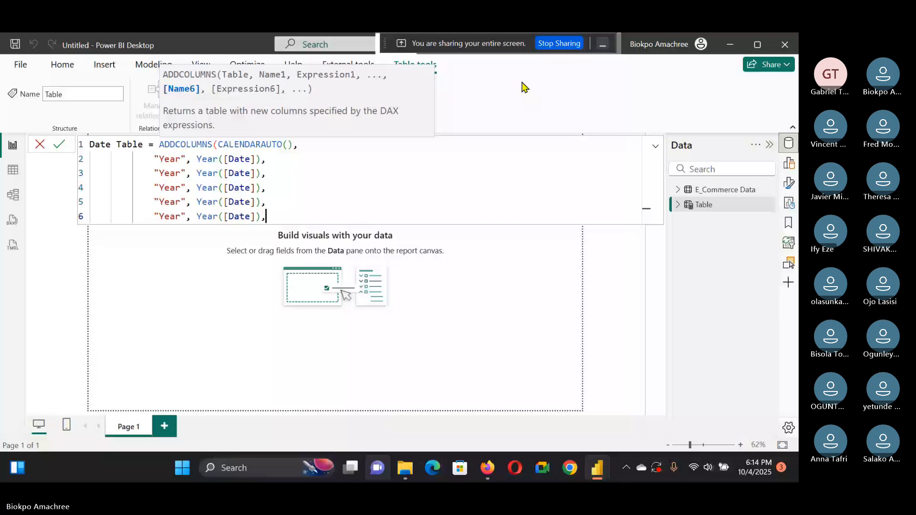
Step: Change the first duplicated line to "Quarter", "Q" & Quarter([Date])
{"action": "double_click", "coordinate": [170, 173]}
{"action": "type", "text": "Qua"}
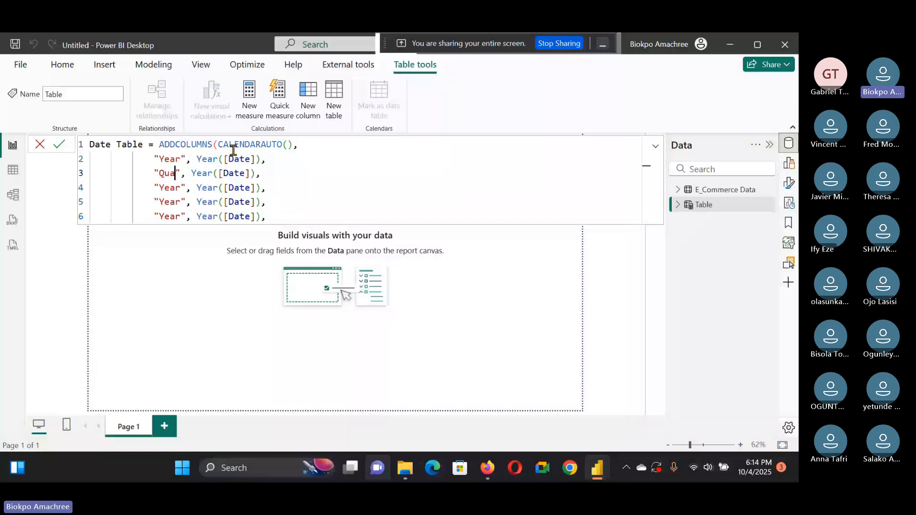
{"action": "type", "text": "rter"}
{"action": "key", "text": "Right"}
{"action": "key", "text": "Right"}
{"action": "key", "text": "Right"}
{"action": "key", "text": "ctrl+Delete"}
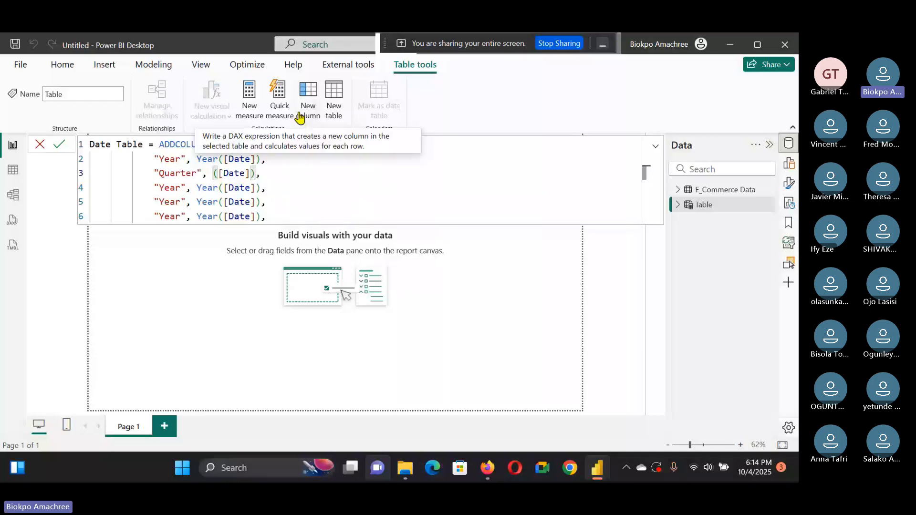
{"action": "type", "text": "Quarter\",\""}
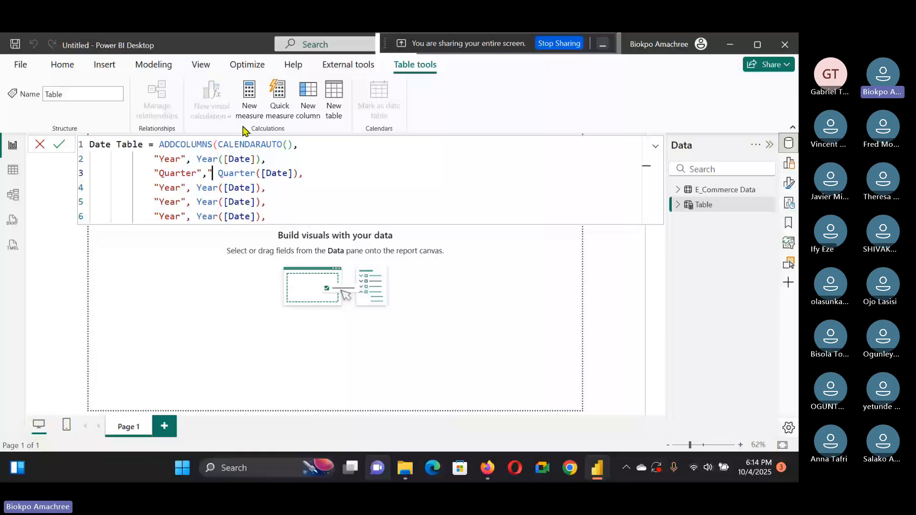
{"action": "type", "text": "Q\" &"}
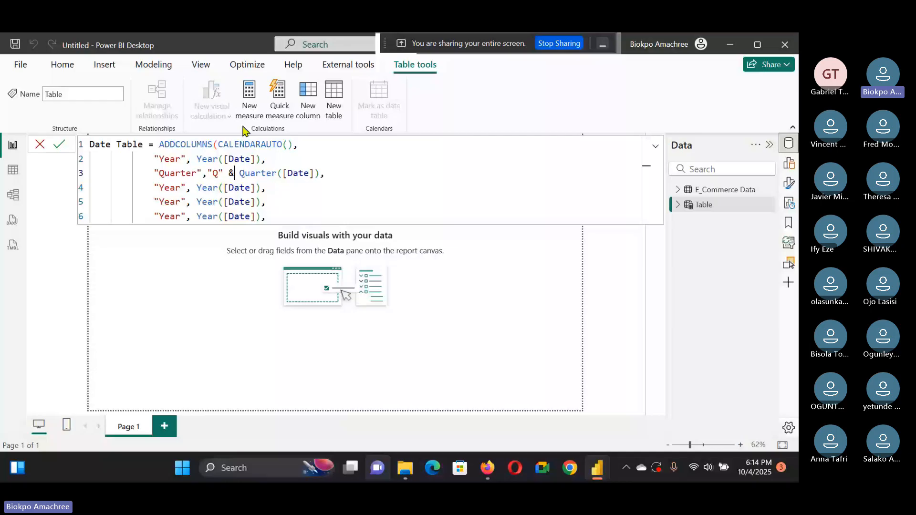
Step: Change the next duplicated line to "MonthNumber", Month([Date])
{"action": "left_click", "coordinate": [181, 187]}
{"action": "key", "text": "BackSpace"}
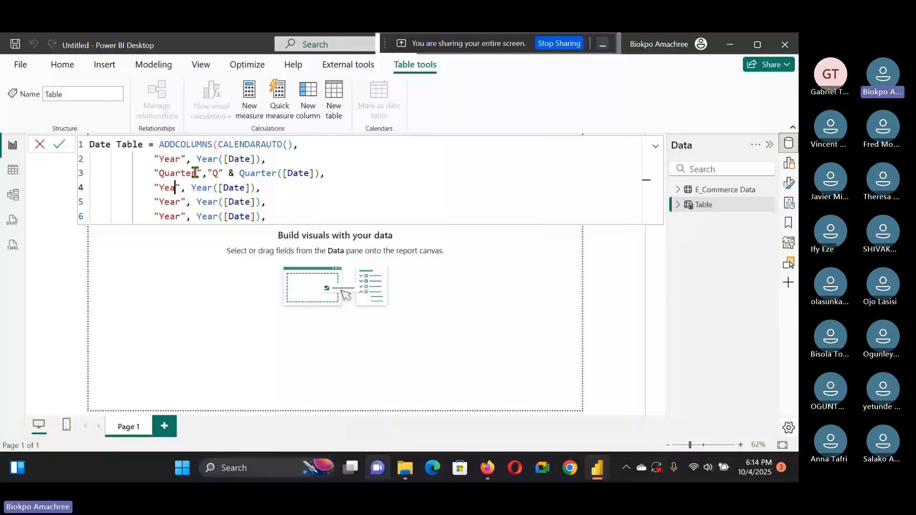
{"action": "key", "text": "BackSpace"}
{"action": "key", "text": "BackSpace"}
{"action": "key", "text": "BackSpace"}
{"action": "type", "text": "MonthNumber\", "}
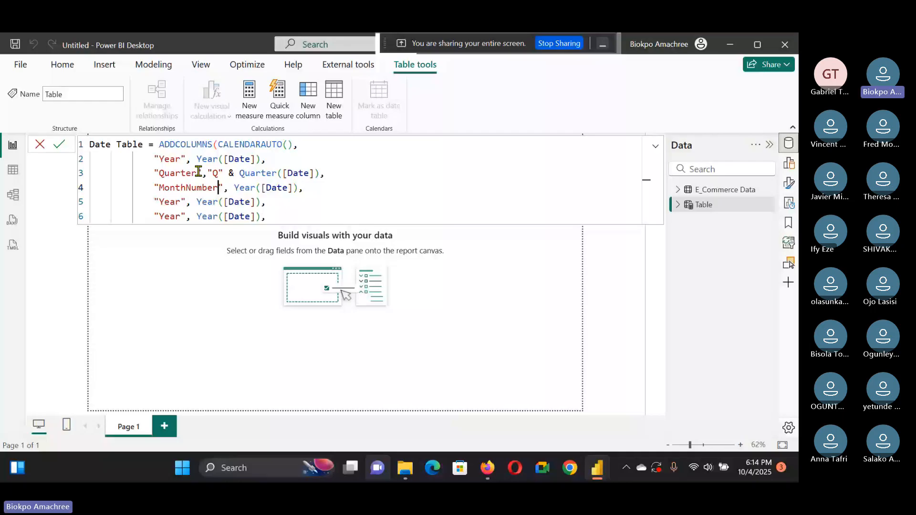
{"action": "type", "text": "Month"}
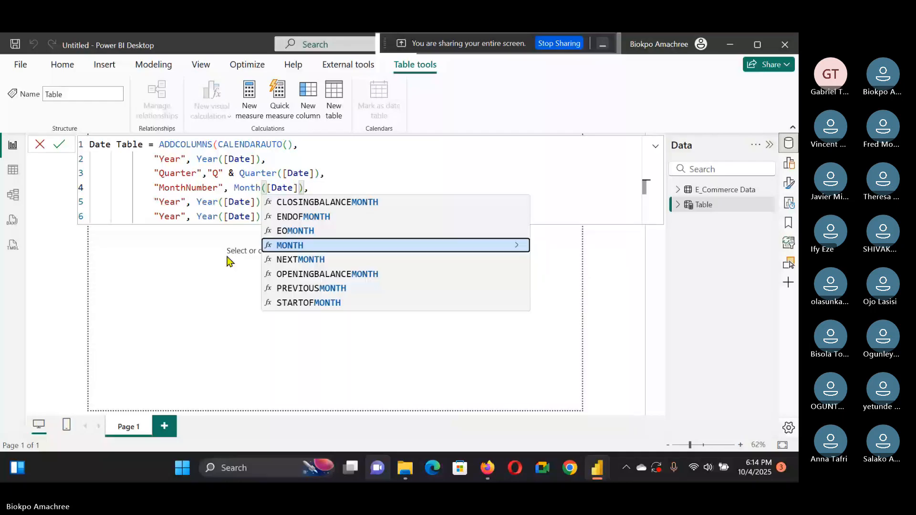
Step: Change the following line to "Month", Format([Date],"mmm")
{"action": "double_click", "coordinate": [178, 202]}
{"action": "key", "text": "BackSpace"}
{"action": "type", "text": "Mo"}
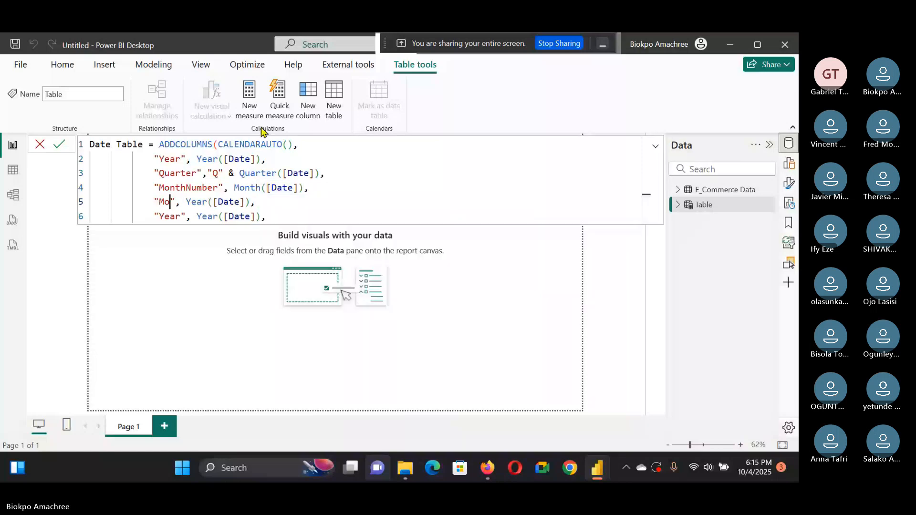
{"action": "type", "text": "nth"}
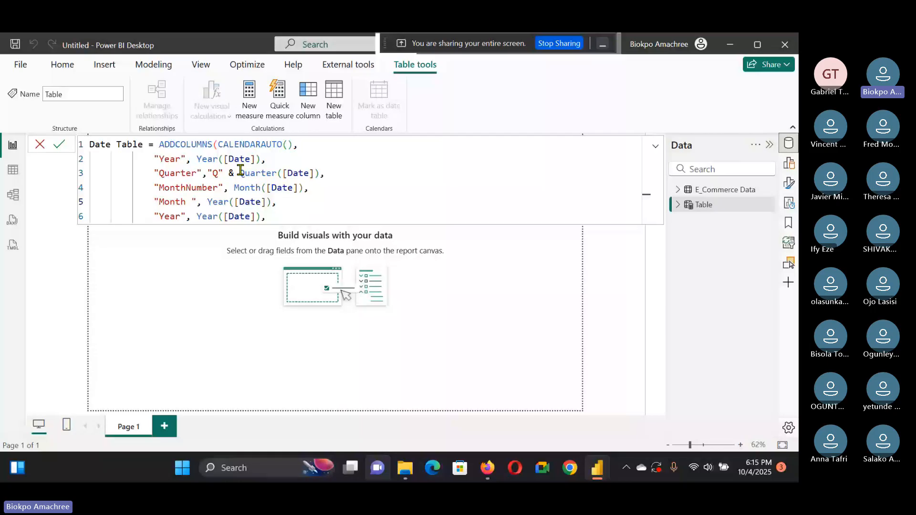
{"action": "key", "text": "BackSpace"}
{"action": "left_click", "coordinate": [223, 202]}
{"action": "key", "text": "BackSpace"}
{"action": "key", "text": "BackSpace"}
{"action": "key", "text": "BackSpace"}
{"action": "key", "text": "BackSpace"}
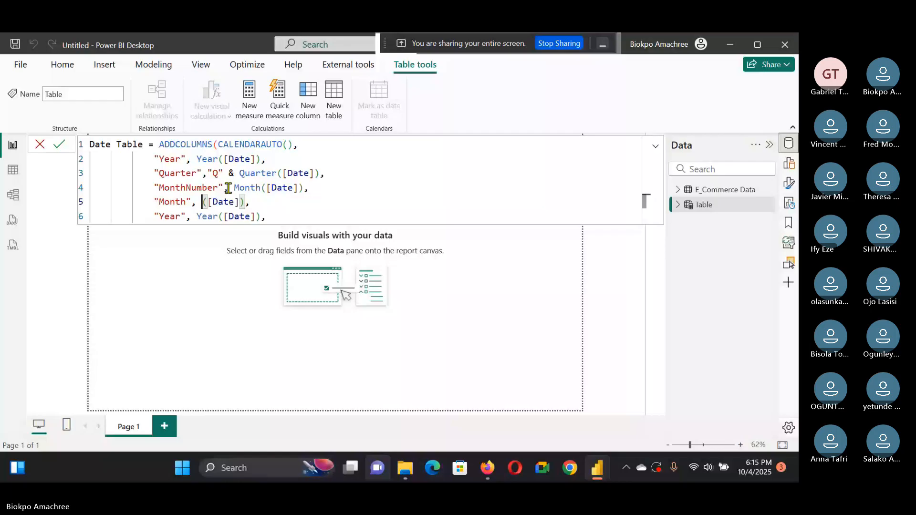
{"action": "type", "text": "Format"}
{"action": "left_click", "coordinate": [272, 202]}
{"action": "type", "text": ","}
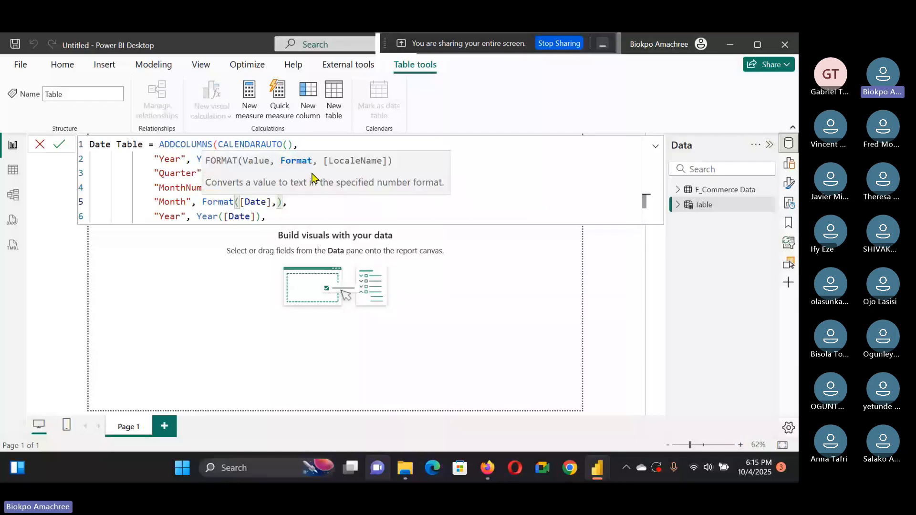
{"action": "type", "text": "\"mmm\""}
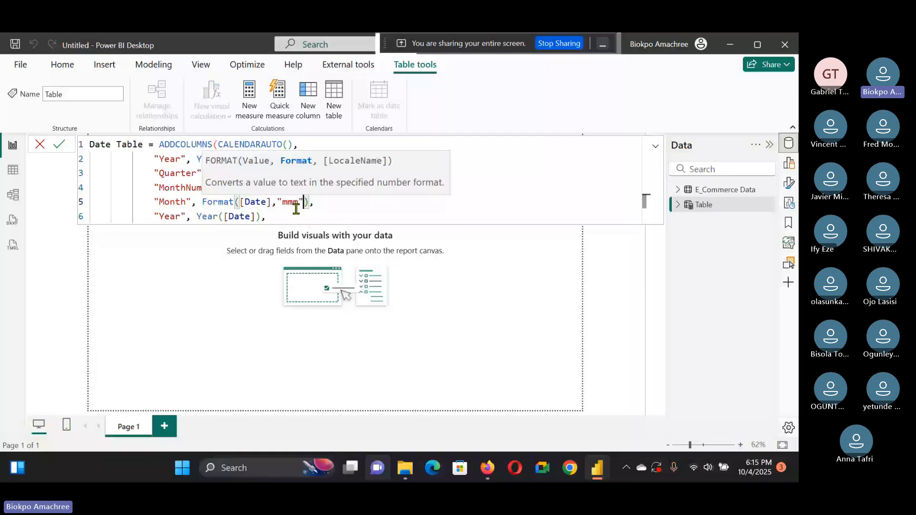
Step: Delete the leftover duplicate line, close the ADDCOLUMNS parenthesis and commit the Date Table
{"action": "left_click", "coordinate": [313, 203]}
{"action": "key", "text": "BackSpace"}
{"action": "left_click_drag", "start_coordinate": [268, 216], "coordinate": [108, 210]}
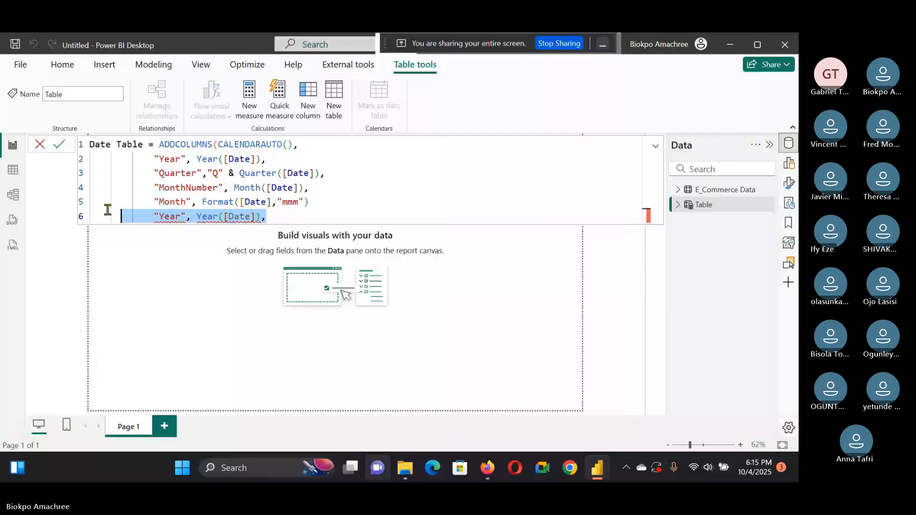
{"action": "key", "text": "BackSpace"}
{"action": "type", "text": ")"}
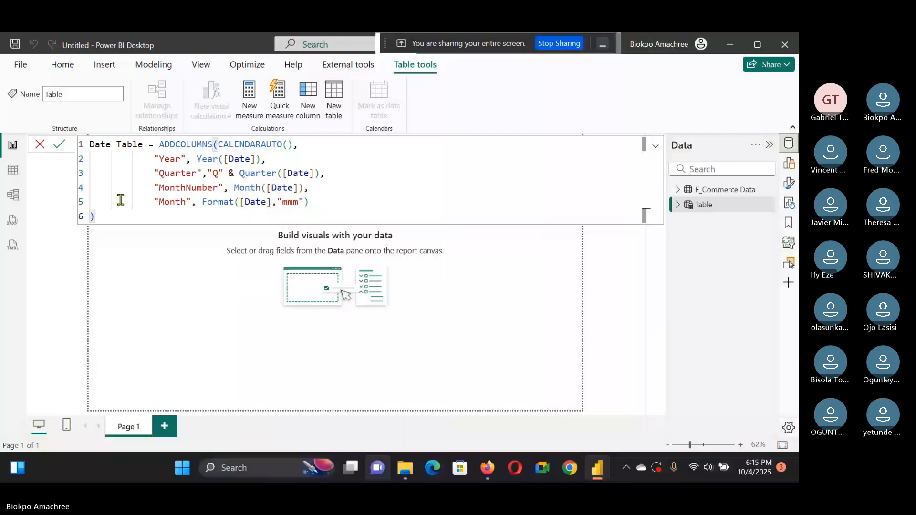
{"action": "key", "text": "Return"}
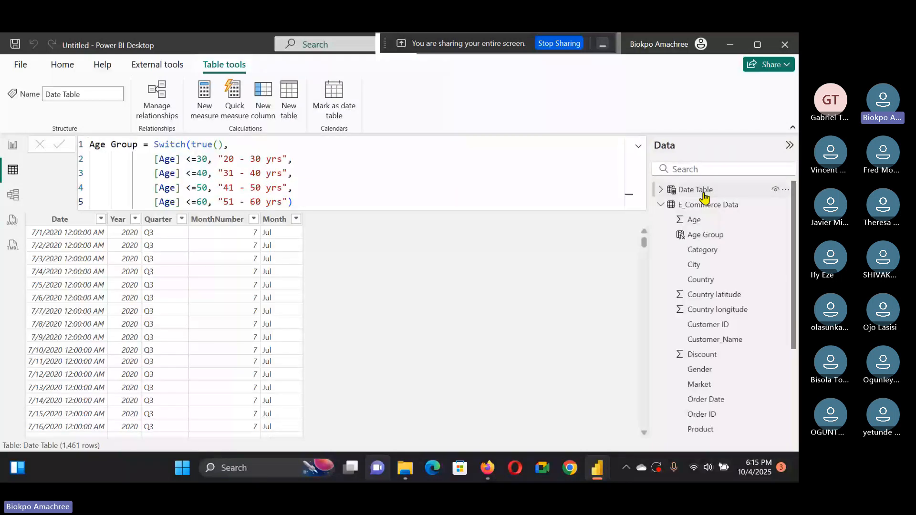
Step: In the model view, relate the Date Table's Date field to the E_Commerce Data Order Date field
{"action": "left_click", "coordinate": [704, 191]}
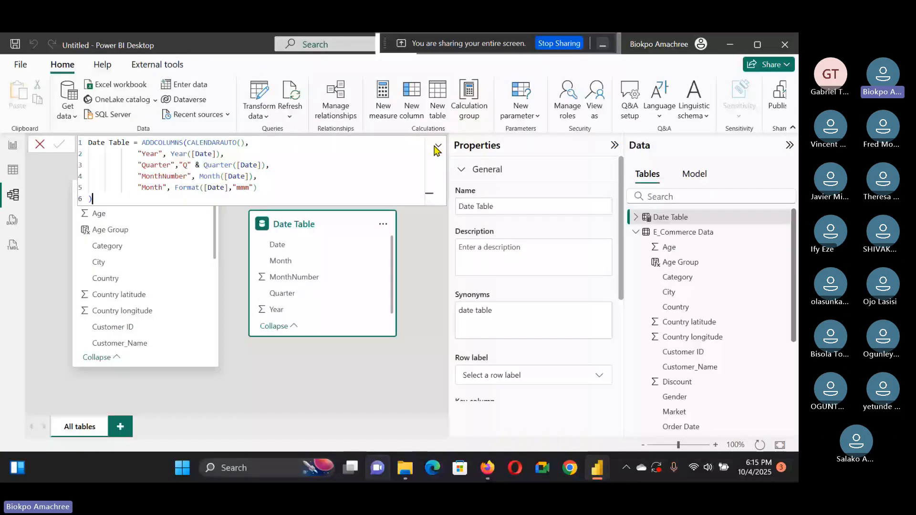
{"action": "left_click", "coordinate": [437, 146]}
{"action": "left_click", "coordinate": [405, 186]}
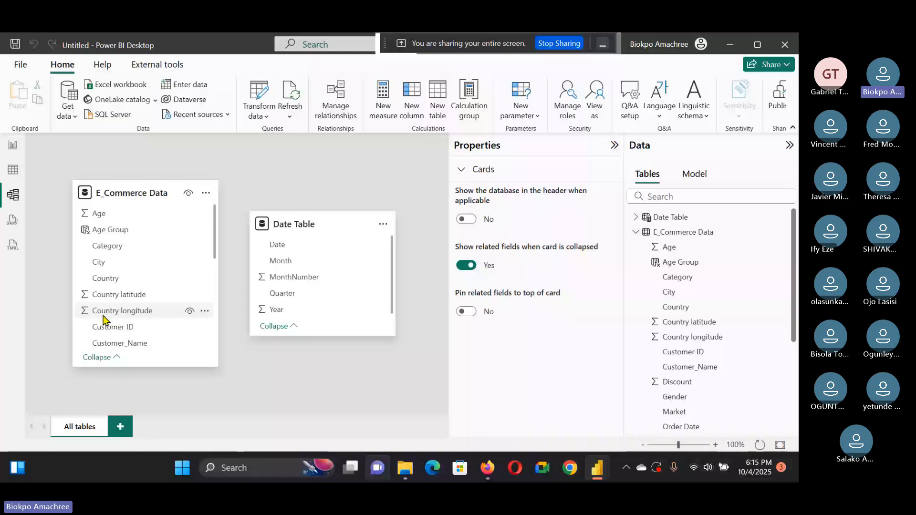
{"action": "scroll", "coordinate": [104, 319], "scroll_direction": "down", "scroll_amount": 4}
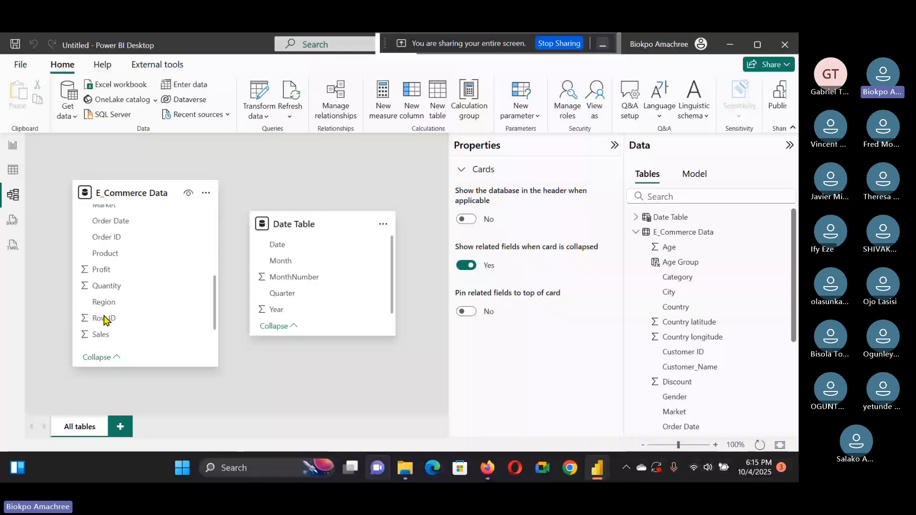
{"action": "scroll", "coordinate": [104, 319], "scroll_direction": "up", "scroll_amount": 2}
{"action": "left_click_drag", "start_coordinate": [286, 248], "coordinate": [159, 291]}
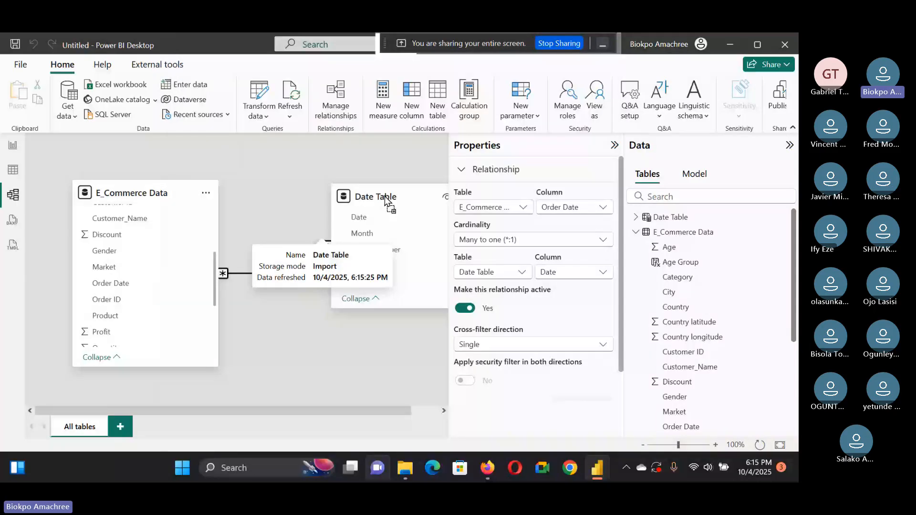
Step: Rename the E_Commerce Data table to Data
{"action": "left_click_drag", "start_coordinate": [386, 200], "coordinate": [368, 215]}
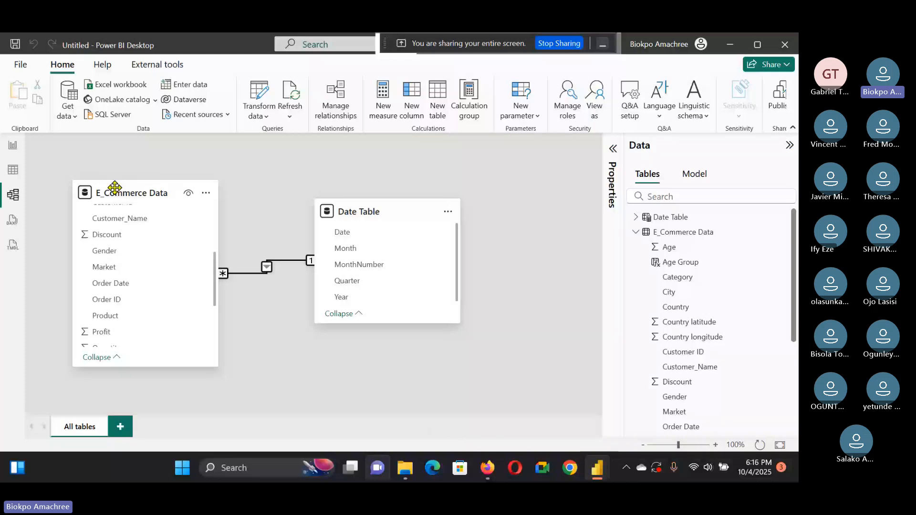
{"action": "left_click", "coordinate": [12, 149]}
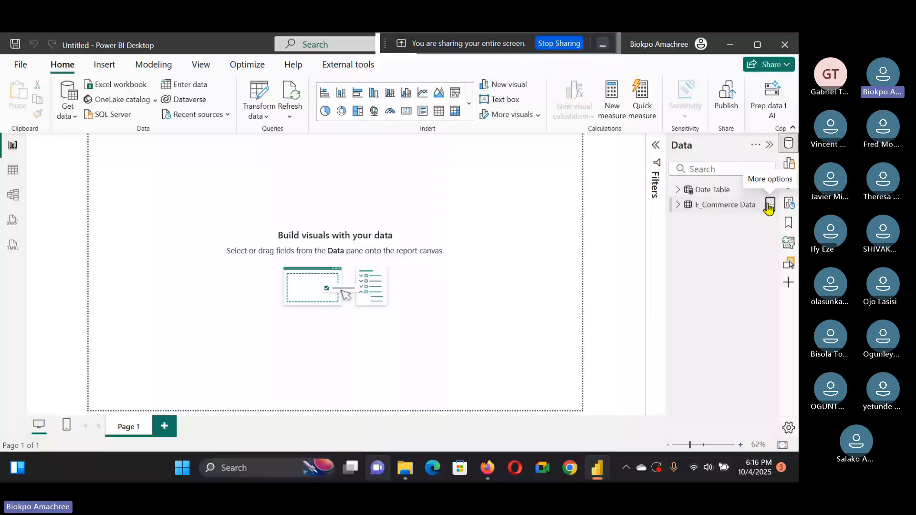
{"action": "double_click", "coordinate": [739, 204]}
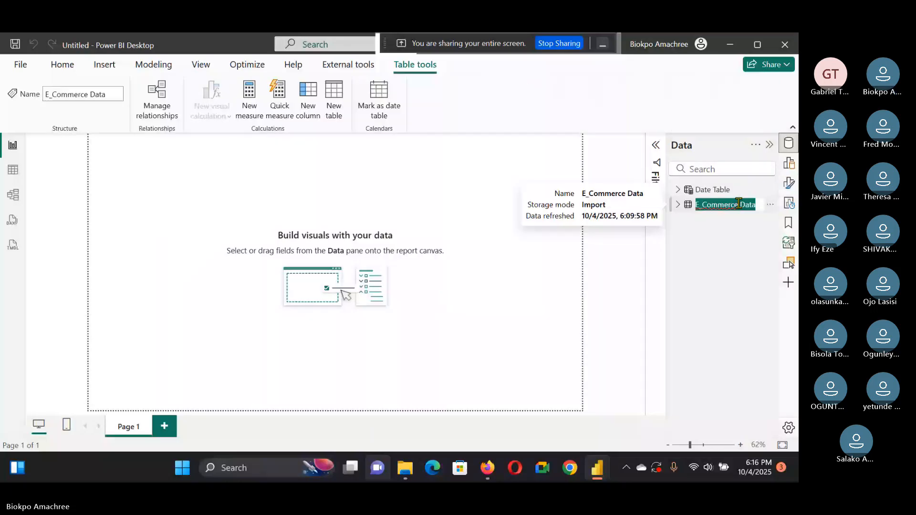
{"action": "left_click", "coordinate": [738, 204]}
{"action": "key", "text": "BackSpace"}
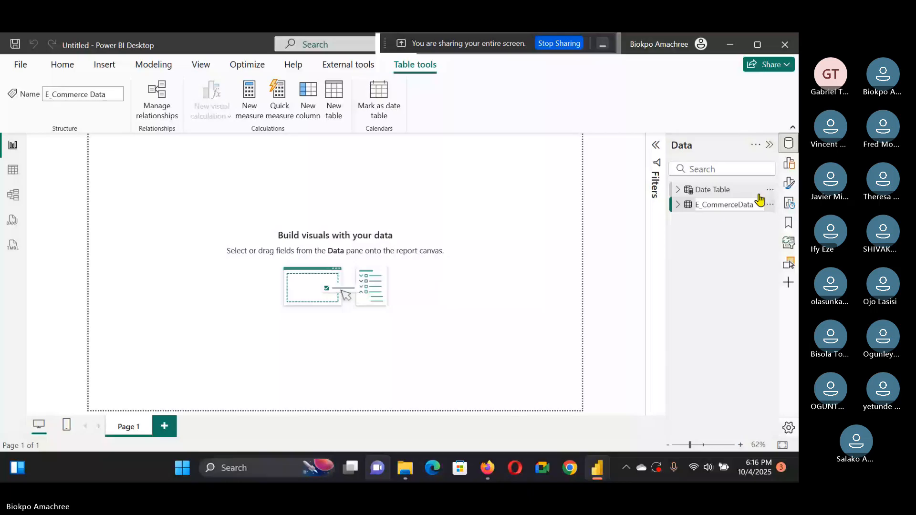
{"action": "key", "text": "ctrl+BackSpace"}
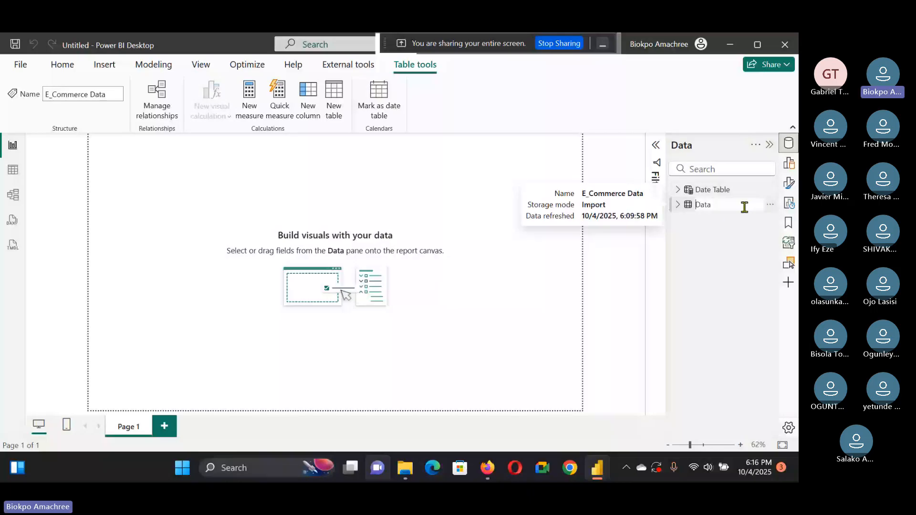
{"action": "key", "text": "Return"}
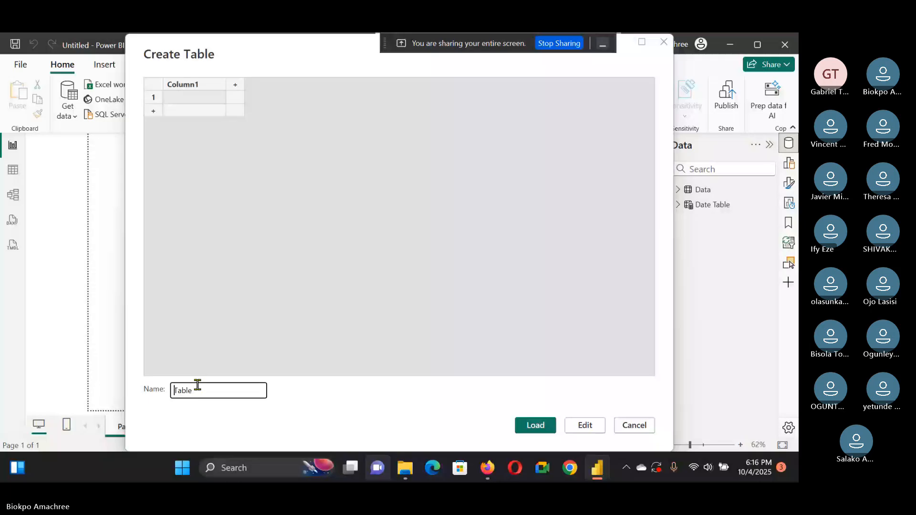
Step: Create an empty entered-data table named Measures_Table to hold measures
{"action": "type", "text": "Measures_"}
{"action": "left_click", "coordinate": [537, 424]}
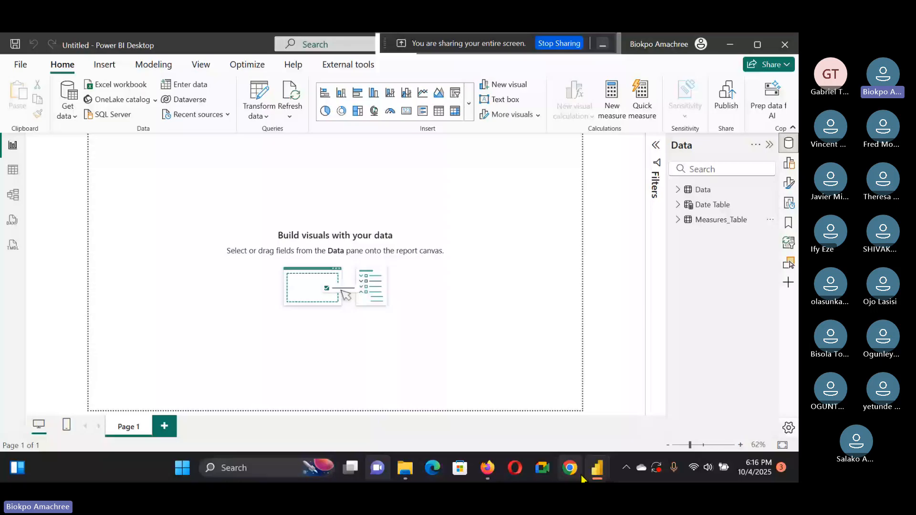
Step: Switch to the reference Work_E-commerce report and examine its Measures_Table folders and the Agg table formula
{"action": "left_click", "coordinate": [595, 469]}
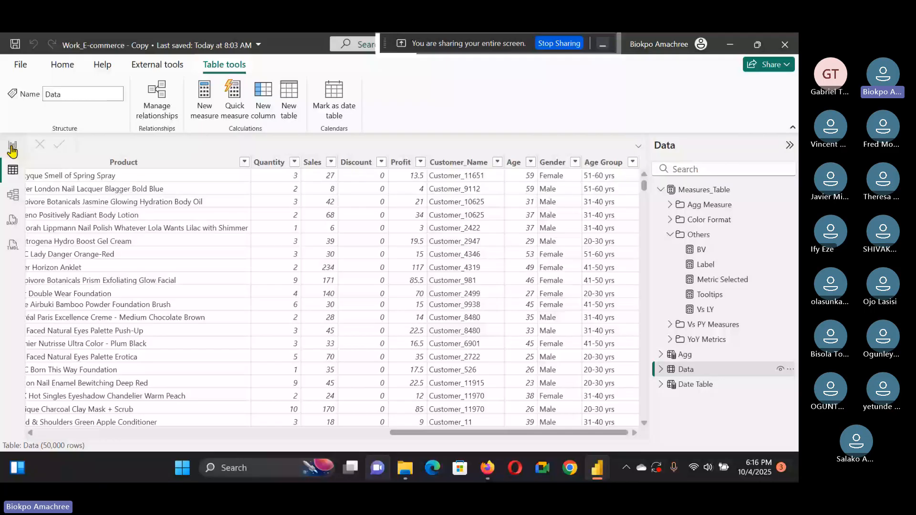
{"action": "left_click", "coordinate": [12, 146]}
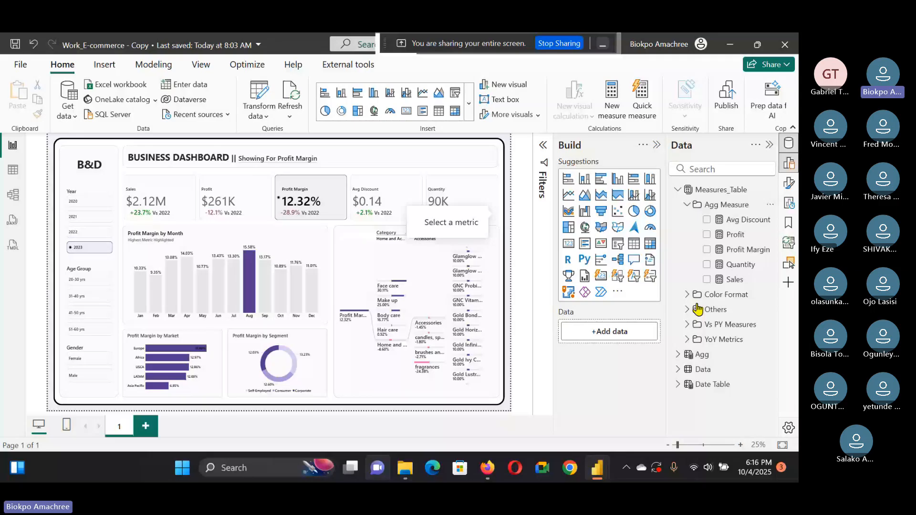
{"action": "left_click", "coordinate": [686, 204]}
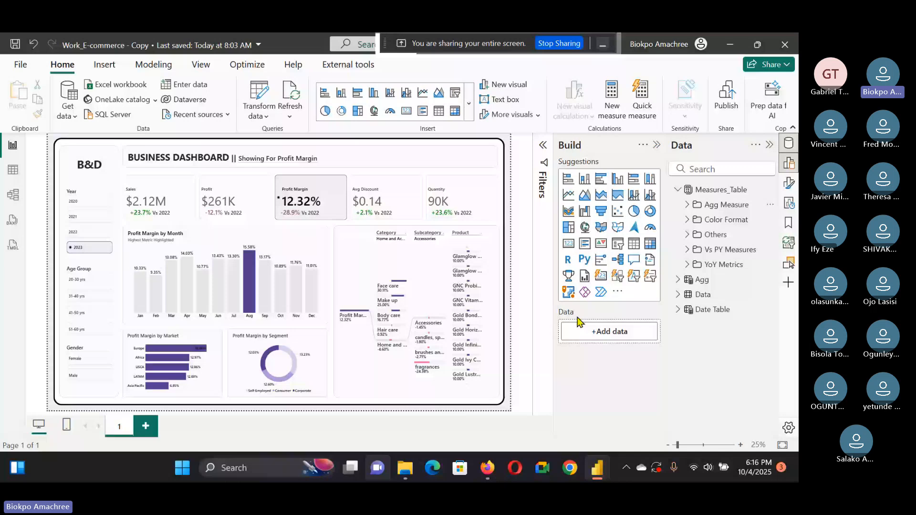
{"action": "left_click", "coordinate": [701, 279]}
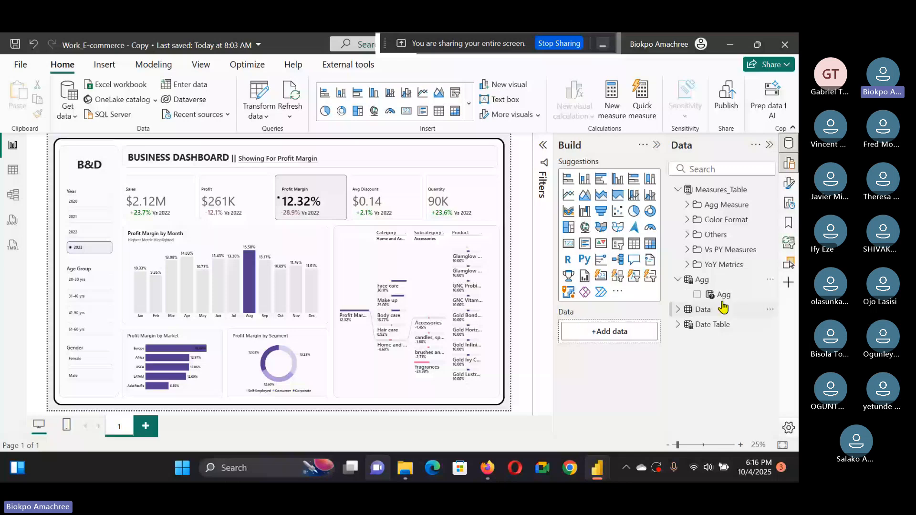
{"action": "left_click", "coordinate": [702, 280]}
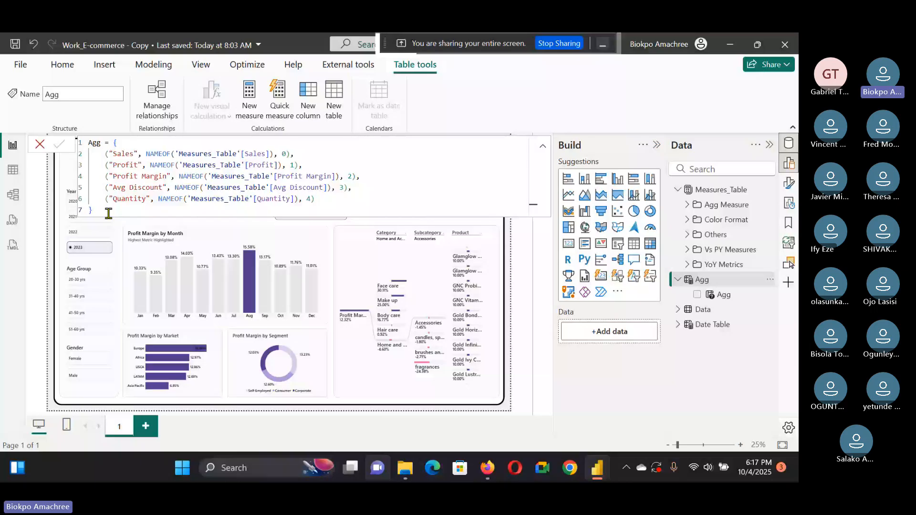
{"action": "key", "text": "alt+Tab"}
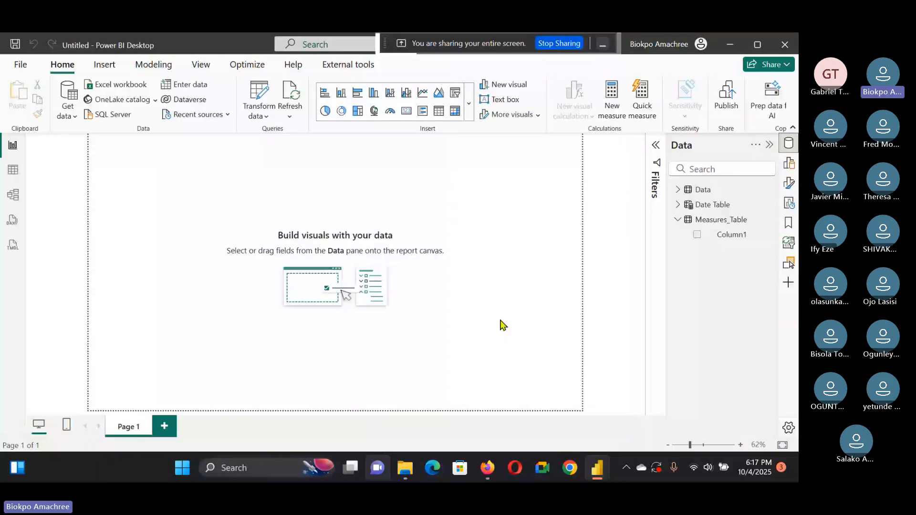
{"action": "left_click", "coordinate": [600, 477]}
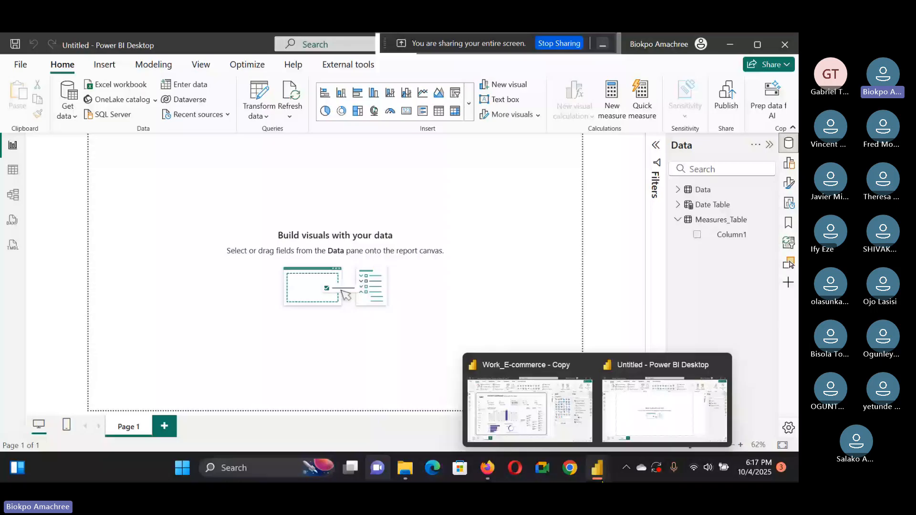
{"action": "left_click", "coordinate": [525, 401]}
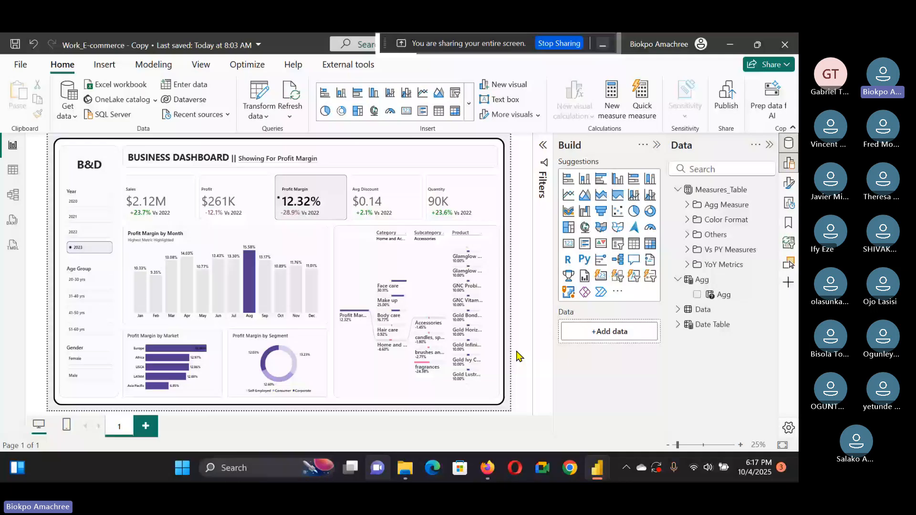
Step: Set the page canvas to a custom size of 1800 px height and 3000 px width, matching the reference
{"action": "left_click", "coordinate": [788, 183]}
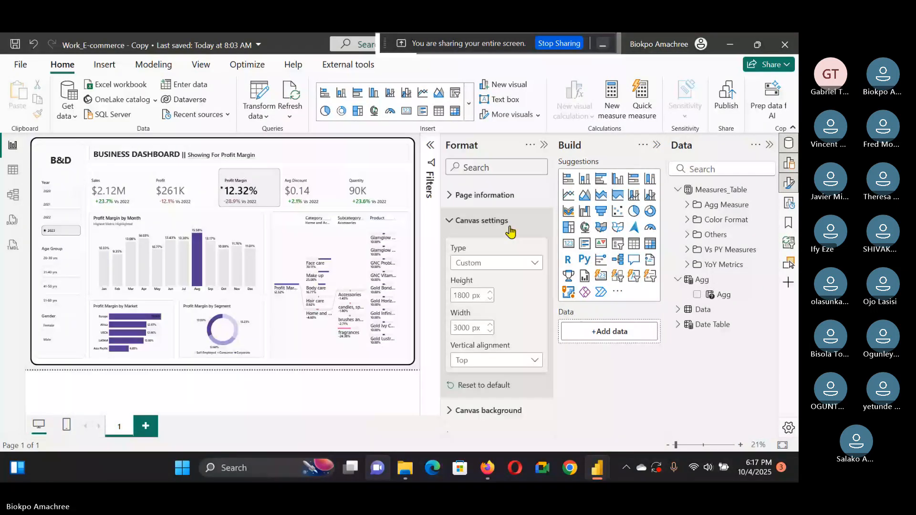
{"action": "key", "text": "alt+Tab"}
{"action": "left_click", "coordinate": [787, 166]}
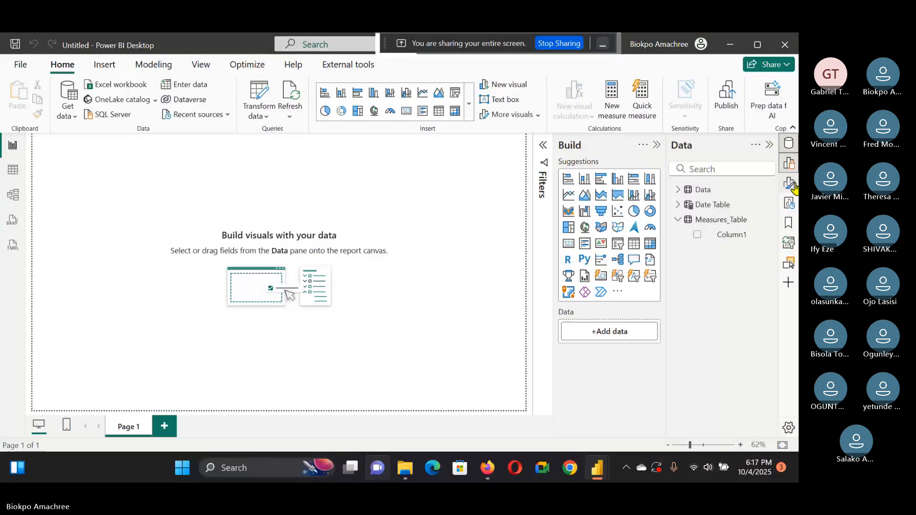
{"action": "left_click", "coordinate": [789, 184]}
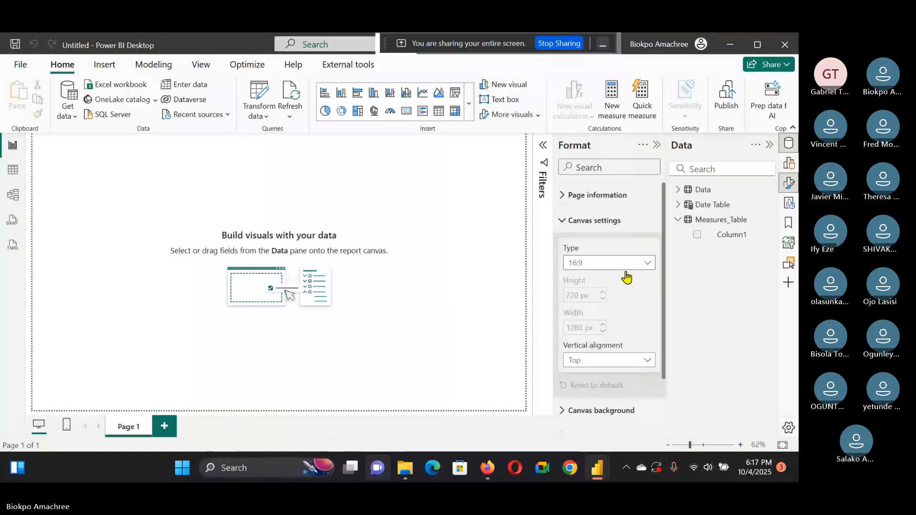
{"action": "double_click", "coordinate": [590, 294]}
{"action": "key", "text": "BackSpace"}
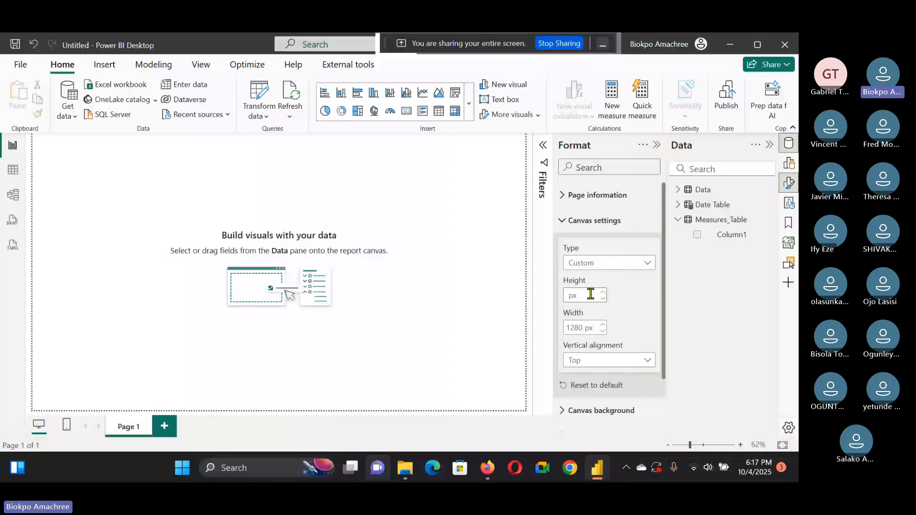
{"action": "type", "text": "1800"}
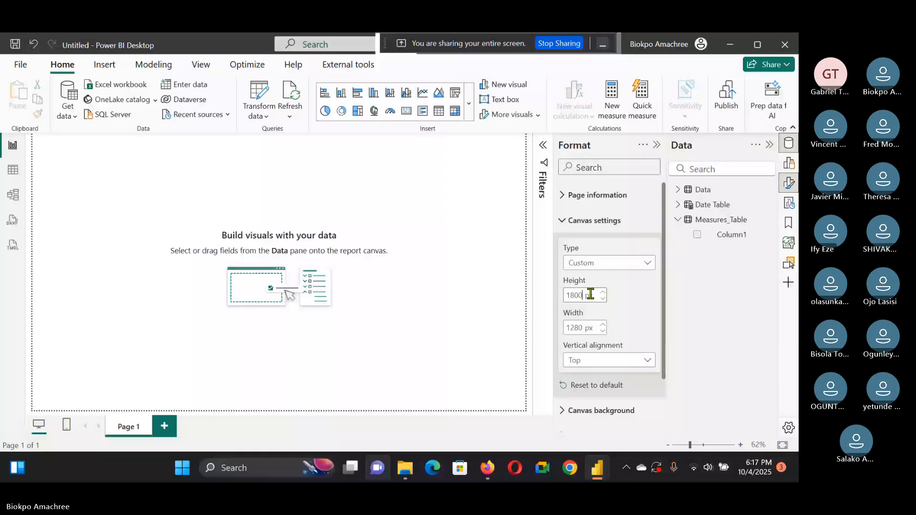
{"action": "key", "text": "Tab"}
{"action": "type", "text": "3000"}
{"action": "key", "text": "Return"}
Step: Set the canvas background transparency to 62%
{"action": "scroll", "coordinate": [592, 364], "scroll_direction": "down", "scroll_amount": 2}
{"action": "left_click", "coordinate": [592, 351]}
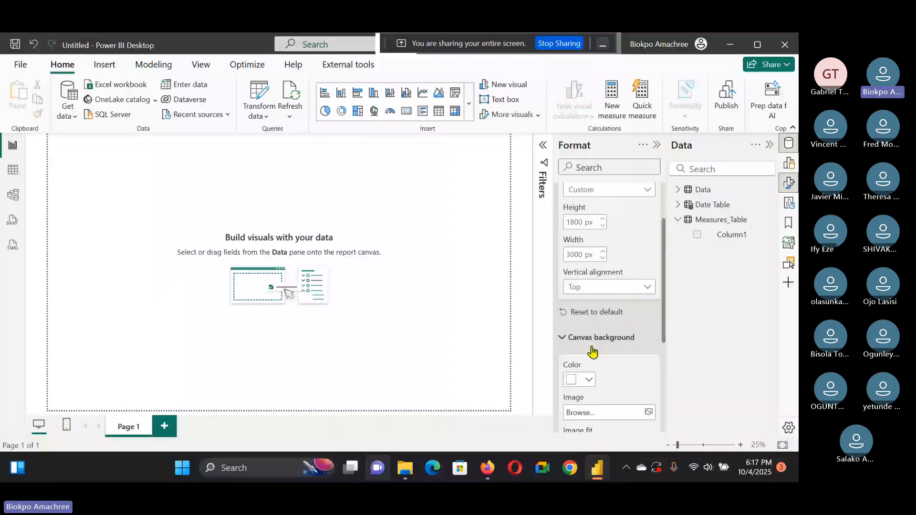
{"action": "scroll", "coordinate": [592, 351], "scroll_direction": "down", "scroll_amount": 3}
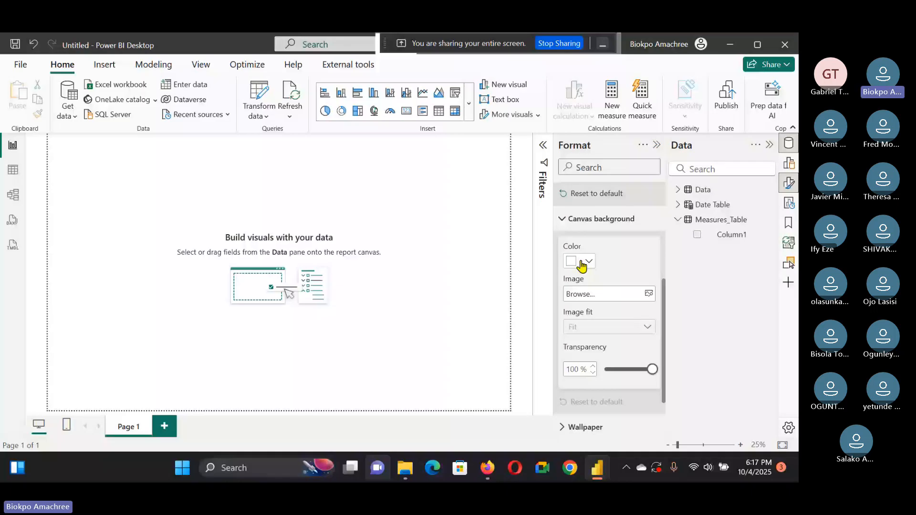
{"action": "left_click_drag", "start_coordinate": [651, 370], "coordinate": [635, 370]}
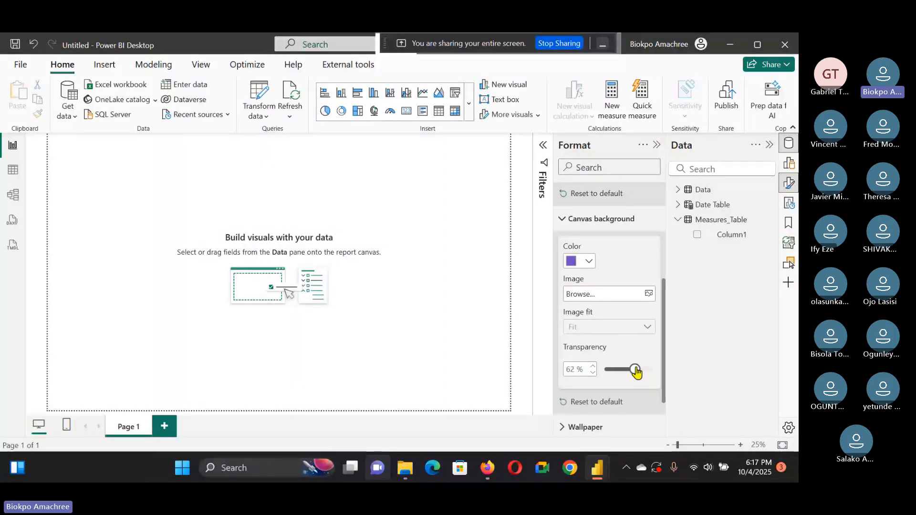
Step: Check the canvas background settings in the reference report, then return to the new report
{"action": "mouse_move", "coordinate": [597, 468]}
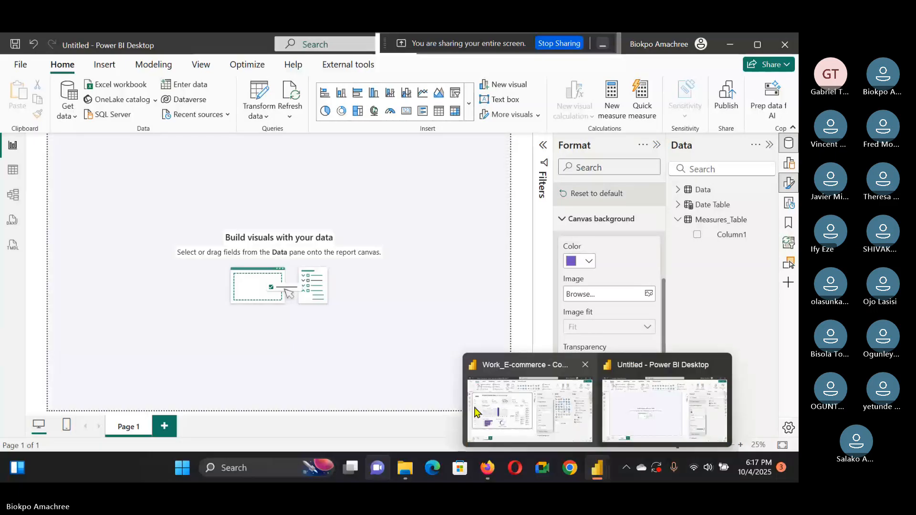
{"action": "left_click", "coordinate": [475, 411]}
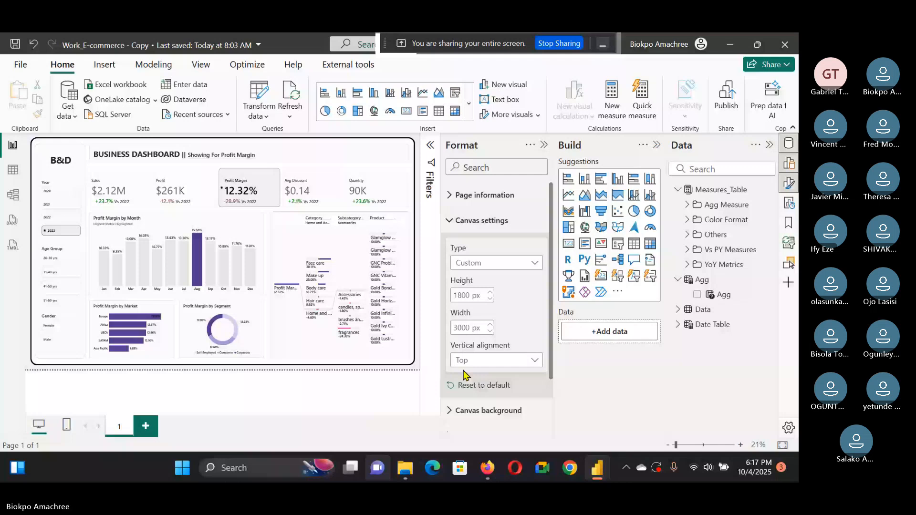
{"action": "left_click", "coordinate": [458, 410]}
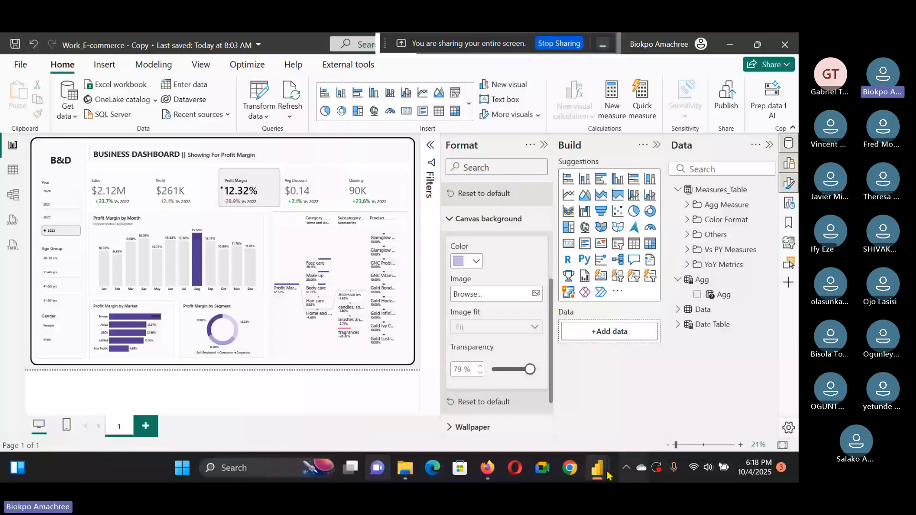
{"action": "mouse_move", "coordinate": [606, 474]}
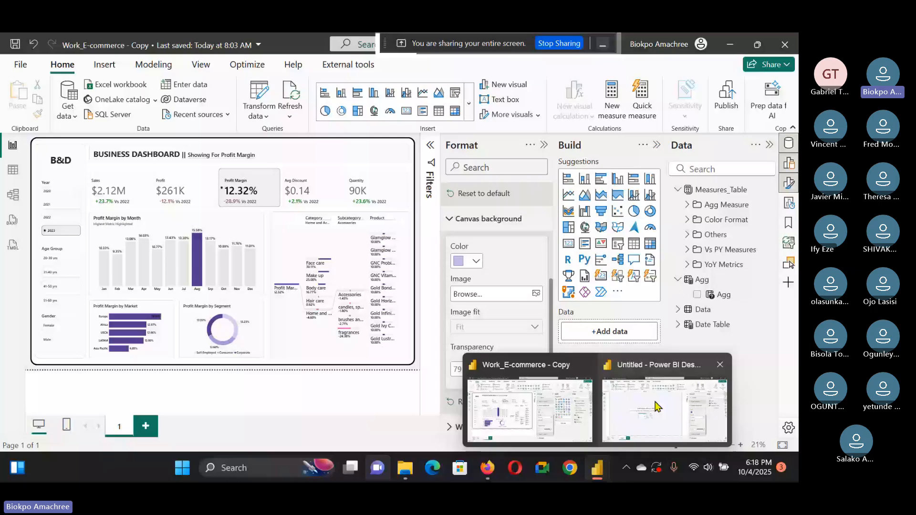
{"action": "left_click", "coordinate": [655, 407]}
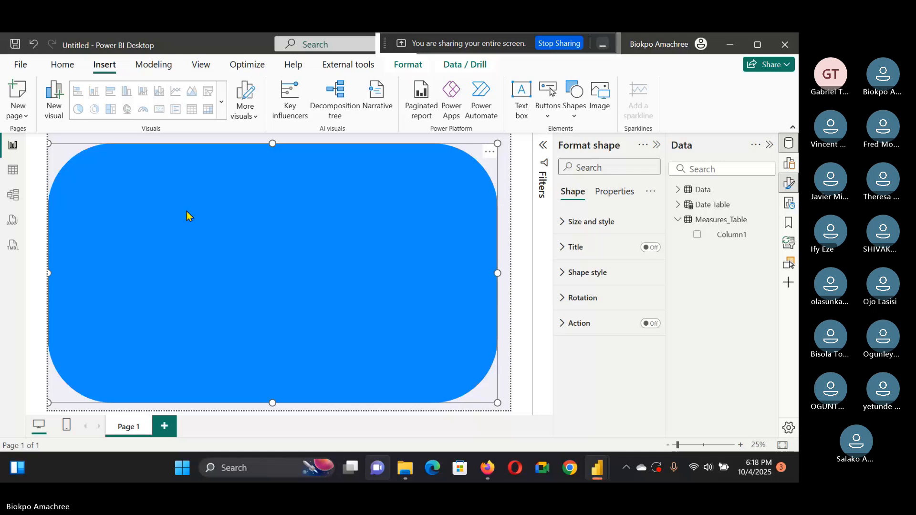
Step: Position the rounded rectangle shape over the canvas and reduce its rounded corners to 2%
{"action": "left_click_drag", "start_coordinate": [186, 211], "coordinate": [192, 209]}
{"action": "left_click", "coordinate": [580, 285]}
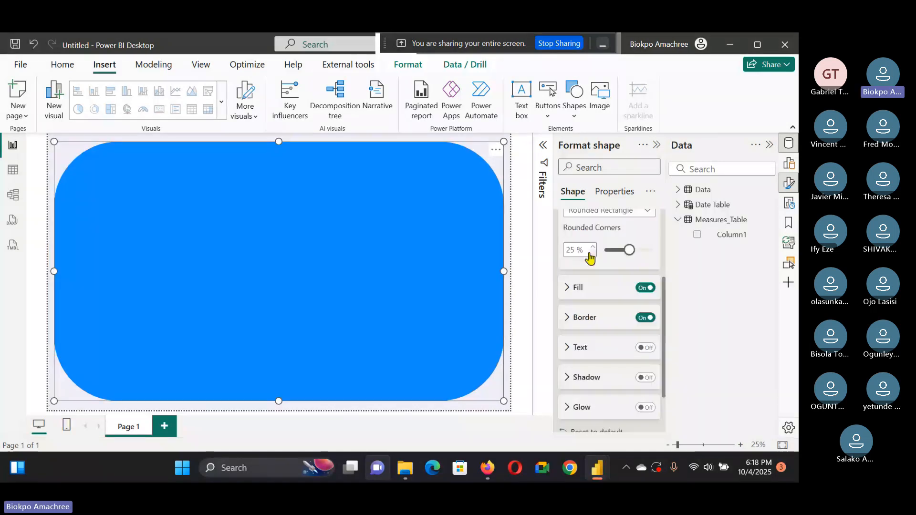
{"action": "left_click", "coordinate": [612, 250]}
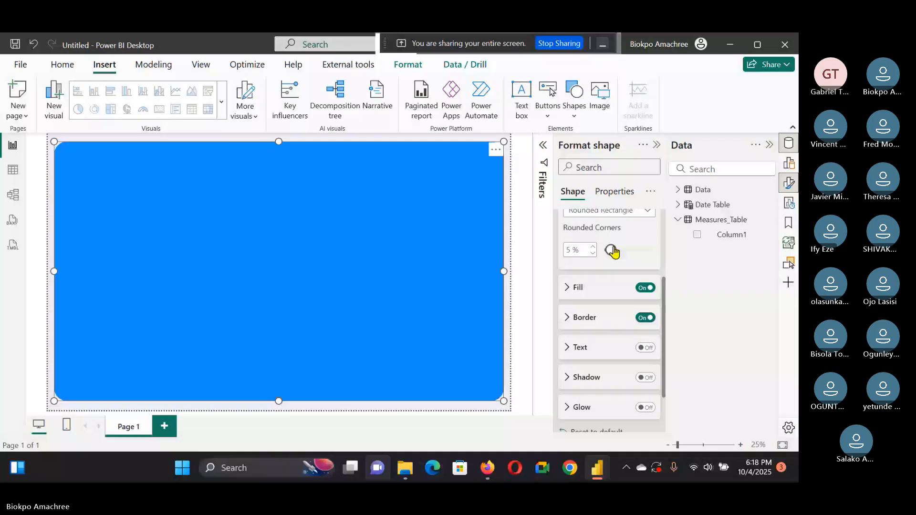
{"action": "left_click", "coordinate": [507, 250]}
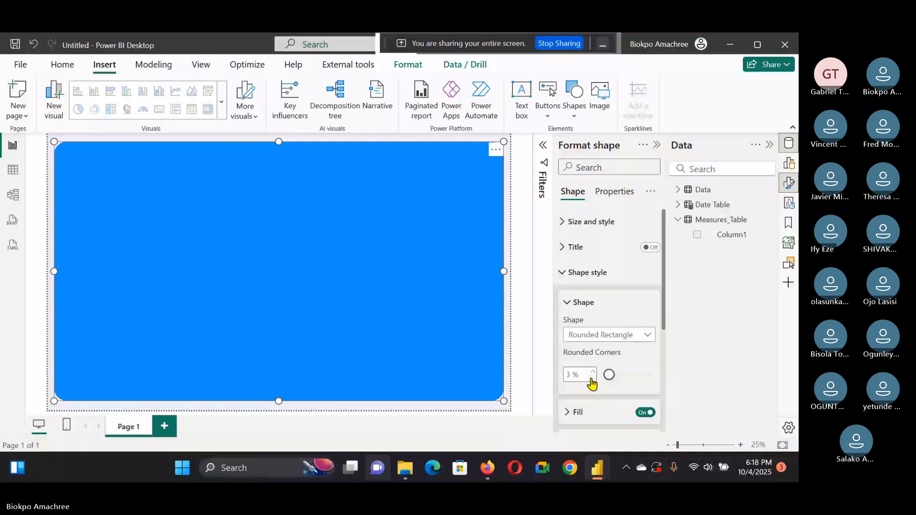
{"action": "left_click", "coordinate": [592, 378]}
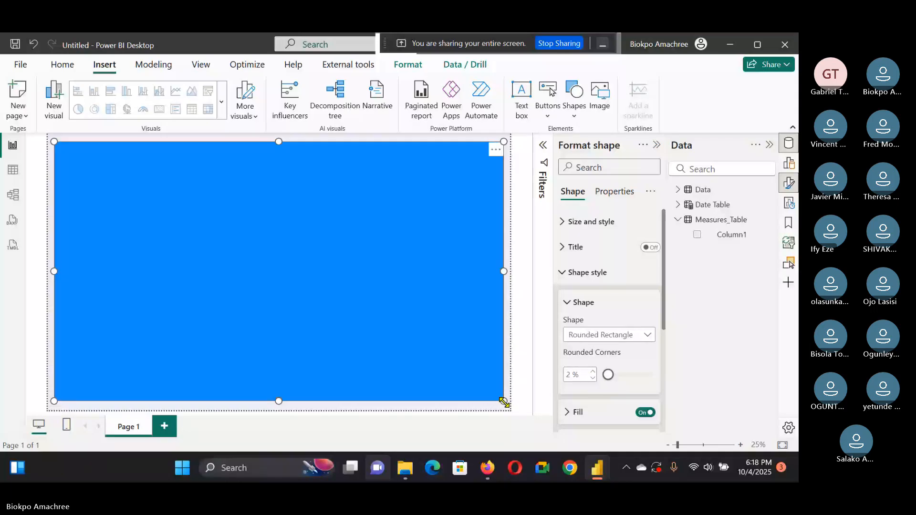
{"action": "left_click_drag", "start_coordinate": [503, 402], "coordinate": [504, 405]}
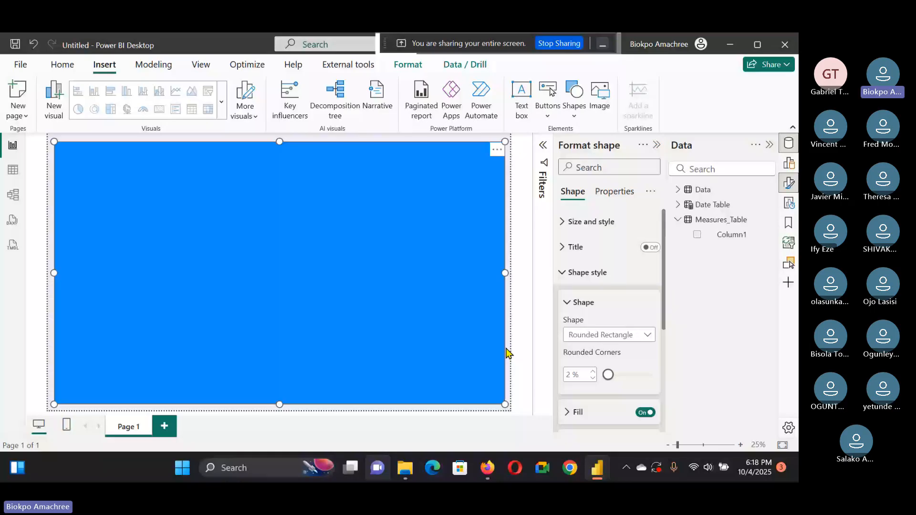
Step: Set the rectangle shape's fill colour to white
{"action": "left_click", "coordinate": [577, 412]}
{"action": "scroll", "coordinate": [596, 362], "scroll_direction": "down", "scroll_amount": 4}
{"action": "left_click", "coordinate": [579, 258]}
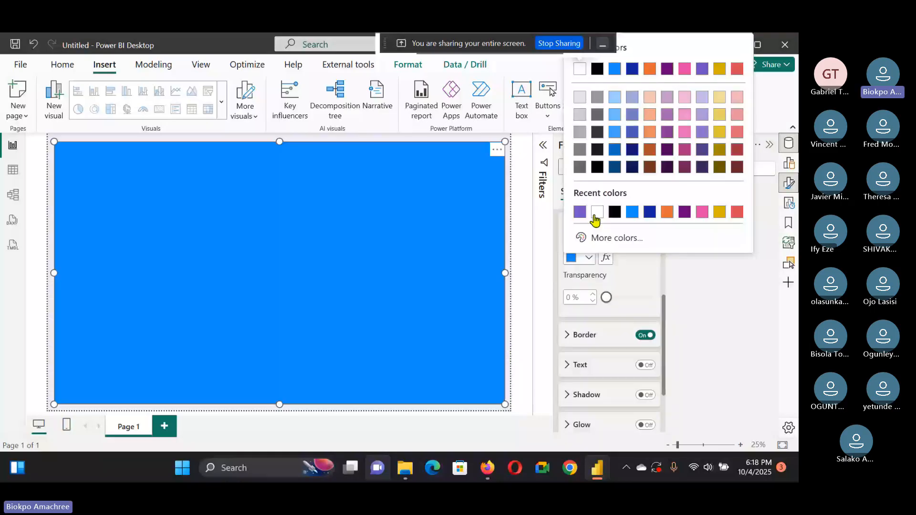
{"action": "left_click", "coordinate": [594, 213]}
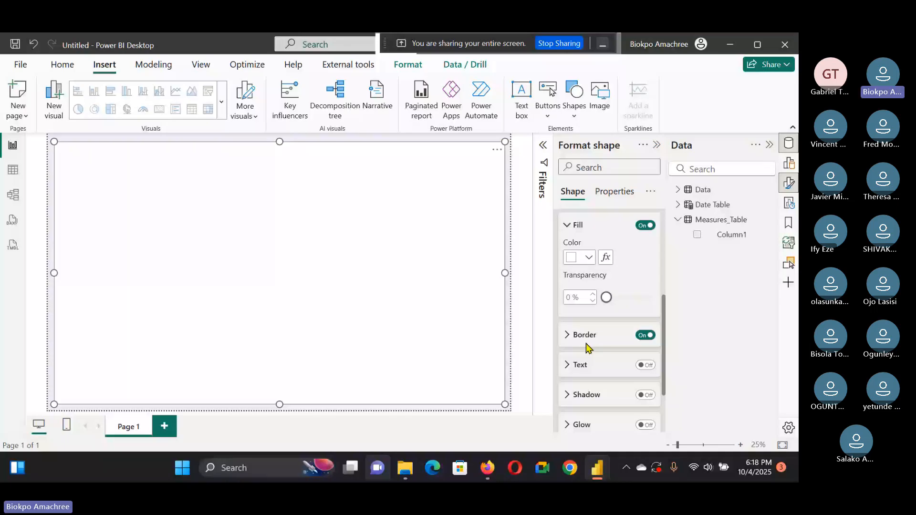
Step: Inspect the rectangle shape's border settings, then deselect the shape
{"action": "left_click", "coordinate": [586, 343]}
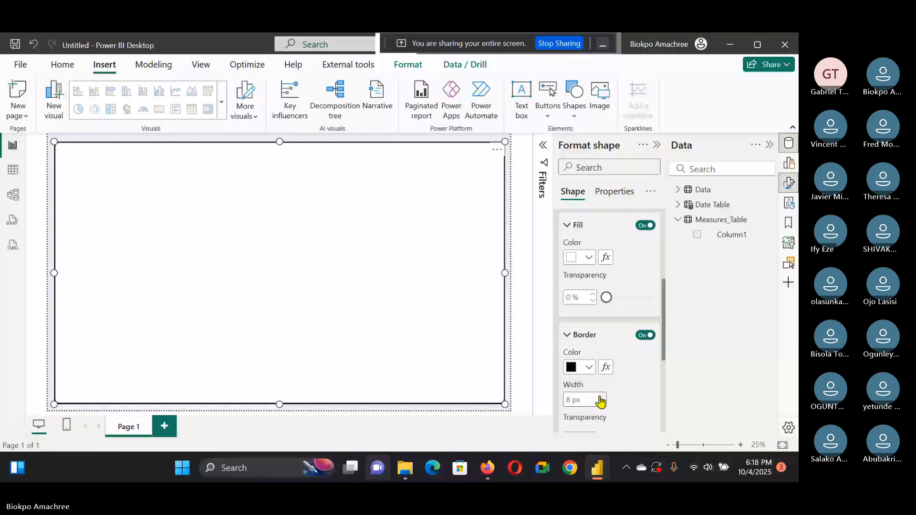
{"action": "left_click", "coordinate": [507, 381]}
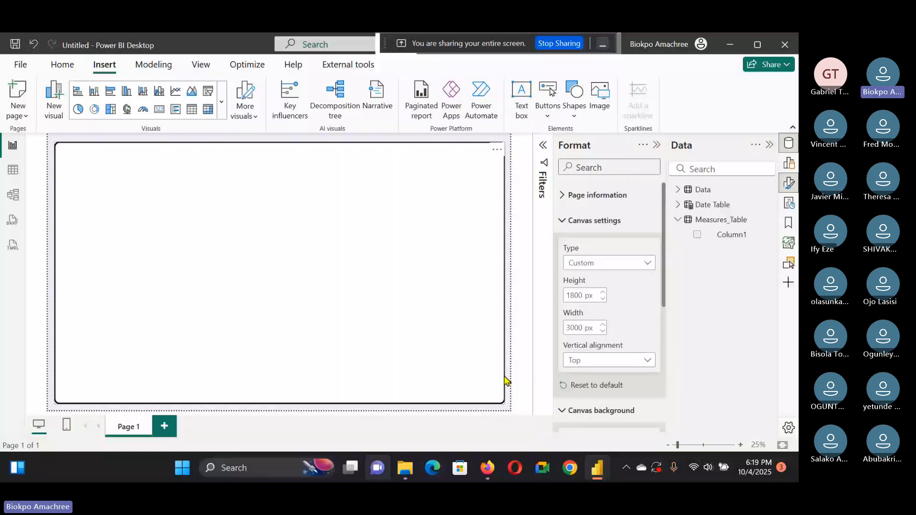
Step: Copy the dashboard's background panel shapes from the reference report and paste them into the new report
{"action": "left_click", "coordinate": [596, 470]}
{"action": "left_click", "coordinate": [543, 146]}
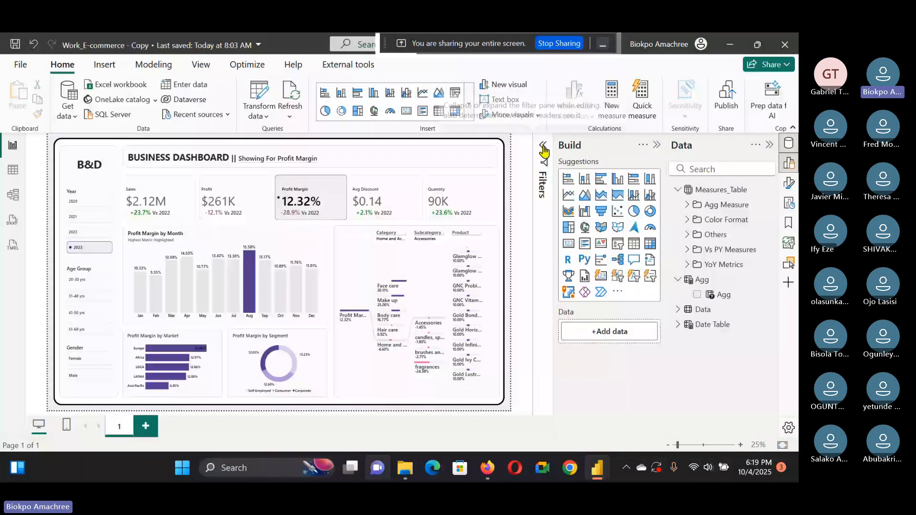
{"action": "left_click", "coordinate": [389, 158]}
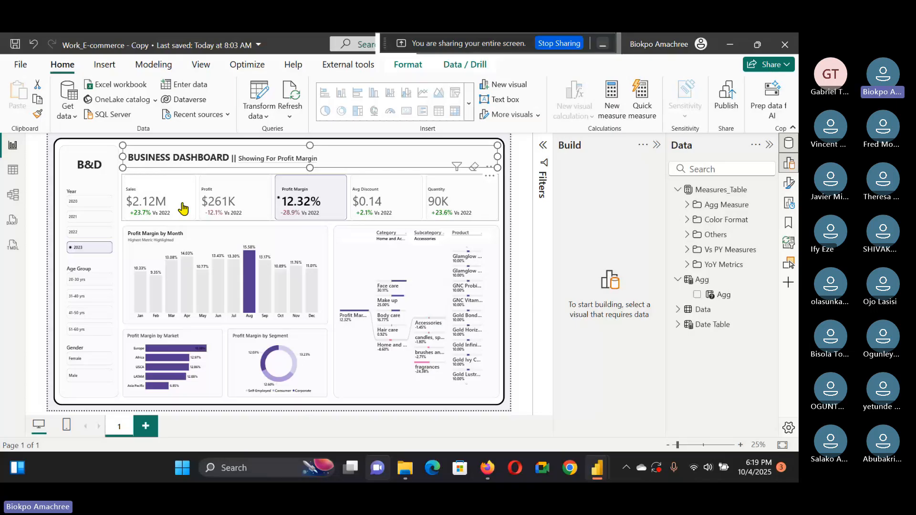
{"action": "left_click", "coordinate": [82, 282]}
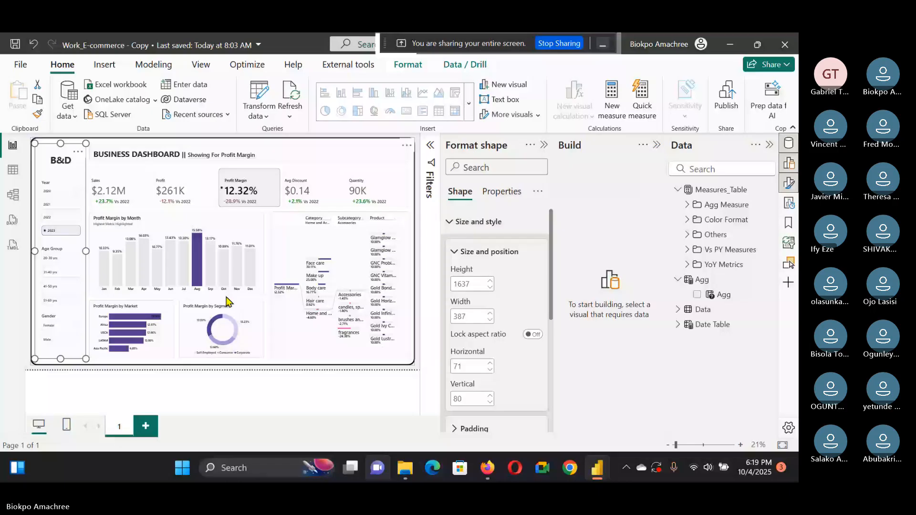
{"action": "left_click", "coordinate": [400, 150], "text": "ctrl"}
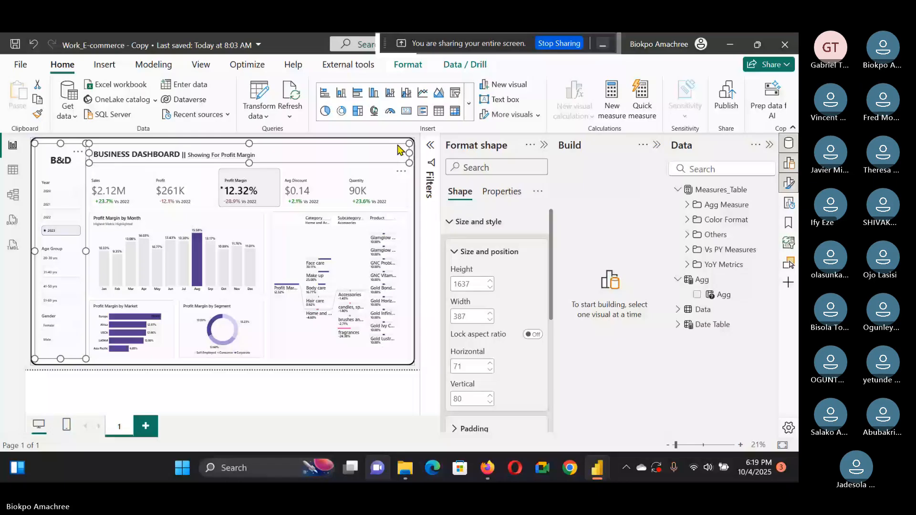
{"action": "left_click", "coordinate": [402, 224], "text": "ctrl"}
{"action": "left_click", "coordinate": [257, 224], "text": "ctrl"}
{"action": "left_click", "coordinate": [257, 345], "text": "ctrl"}
{"action": "left_click", "coordinate": [173, 351], "text": "ctrl"}
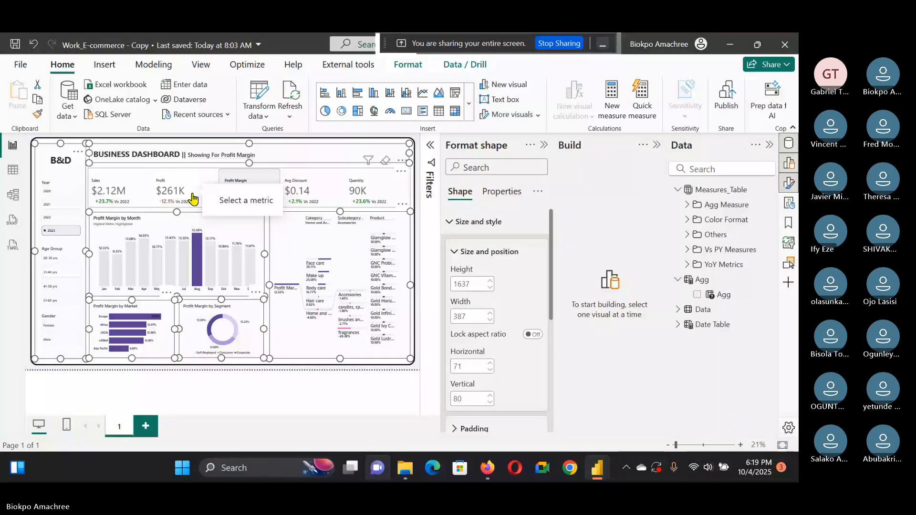
{"action": "key", "text": "ctrl+c"}
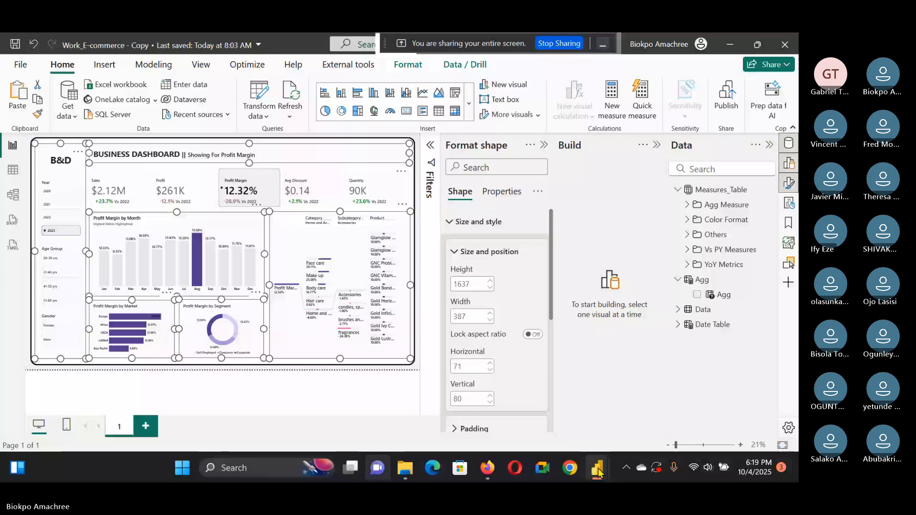
{"action": "left_click", "coordinate": [597, 469]}
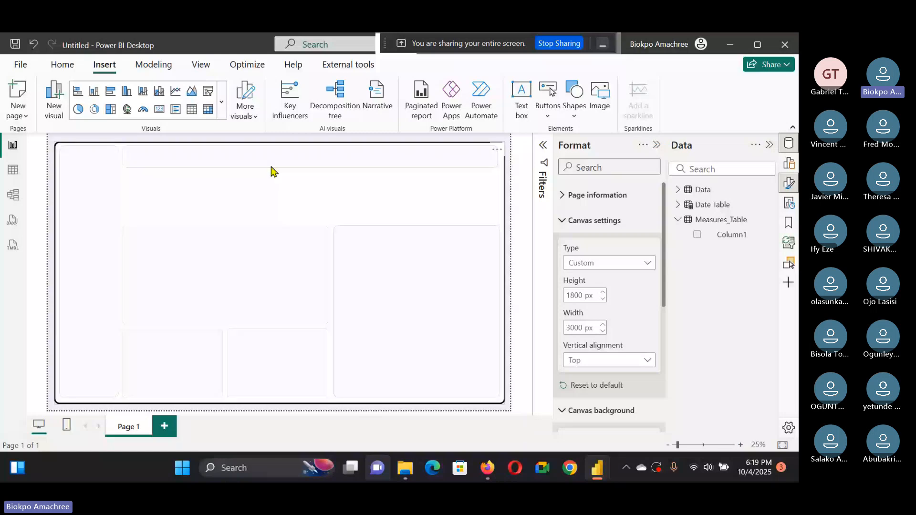
Step: Look over the reference report's KPI cards, then return to the new report
{"action": "key", "text": "alt+Tab"}
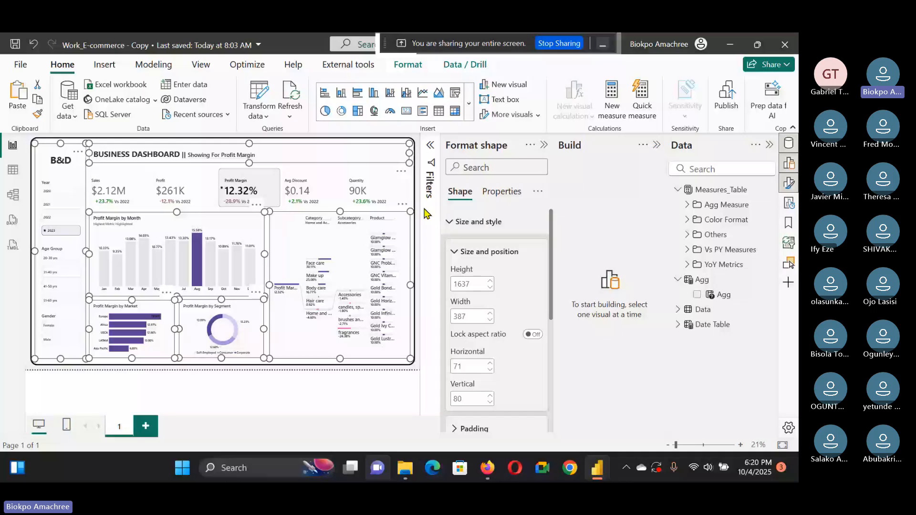
{"action": "left_click", "coordinate": [184, 191]}
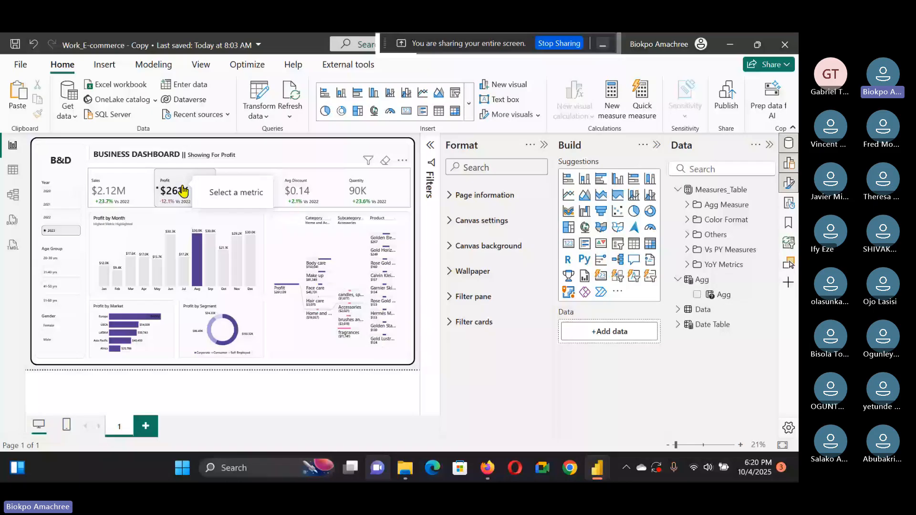
{"action": "mouse_move", "coordinate": [596, 466]}
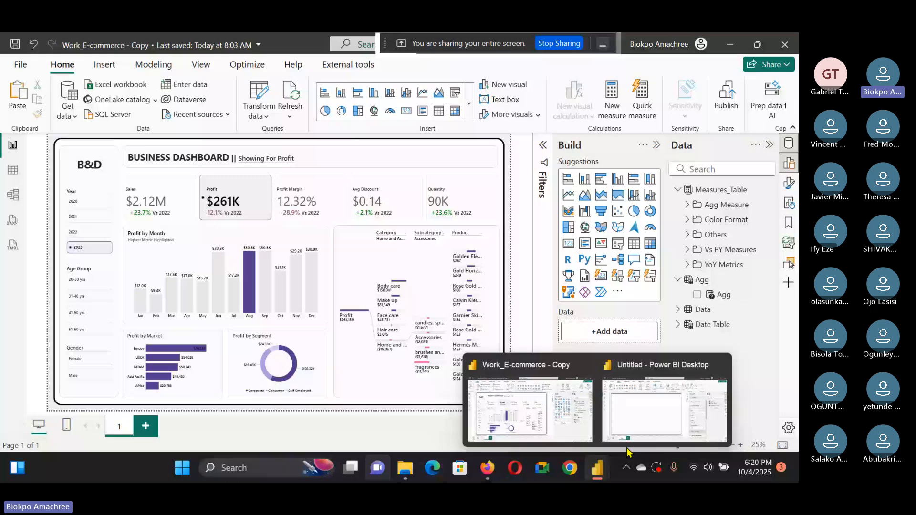
{"action": "left_click", "coordinate": [626, 444]}
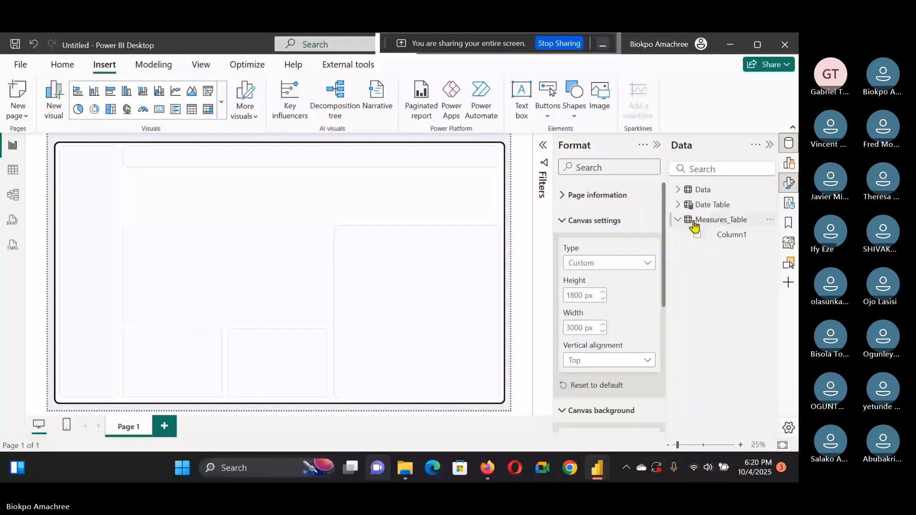
Step: Create a Sales measure in Measures_Table defined as sum(Data[Sales])
{"action": "left_click", "coordinate": [769, 222]}
{"action": "left_click", "coordinate": [744, 233]}
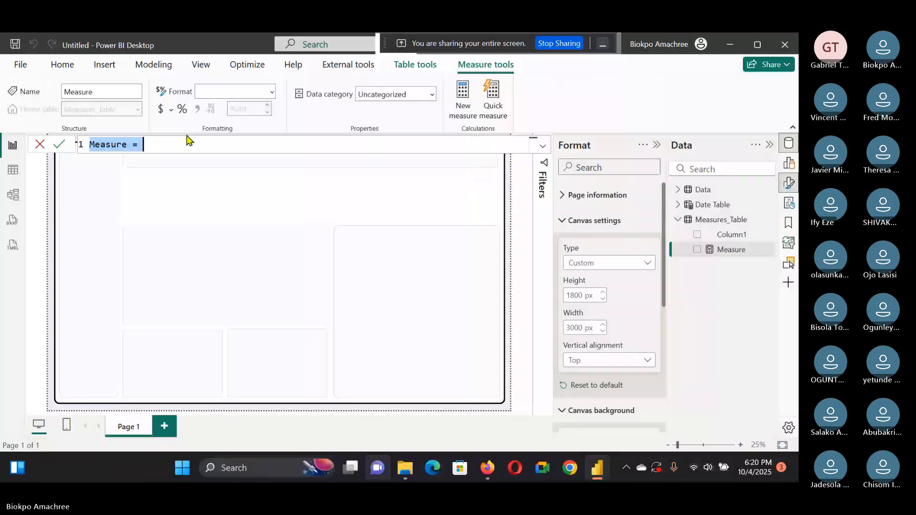
{"action": "key", "text": "BackSpace"}
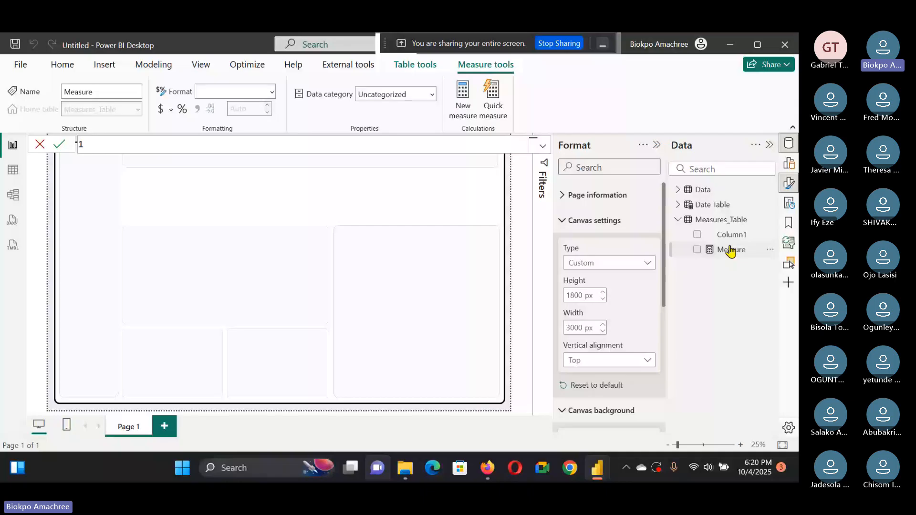
{"action": "type", "text": "S"}
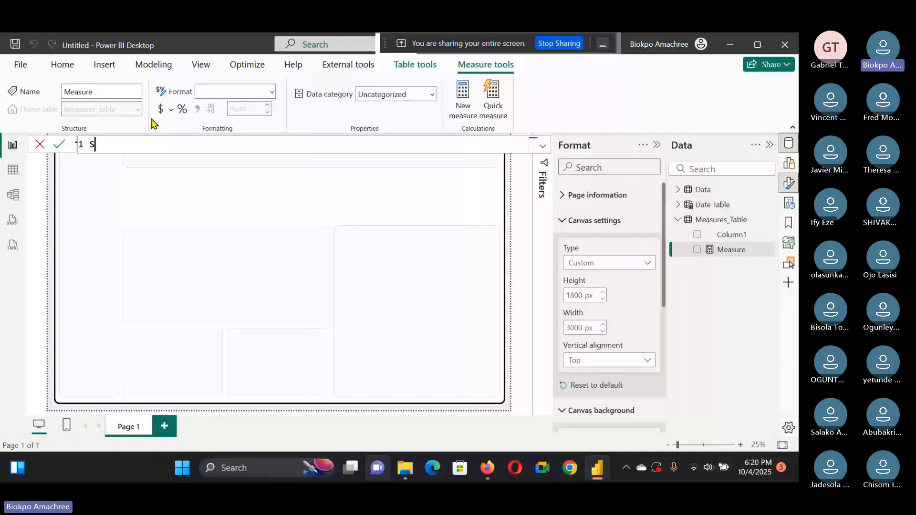
{"action": "type", "text": "ales ="}
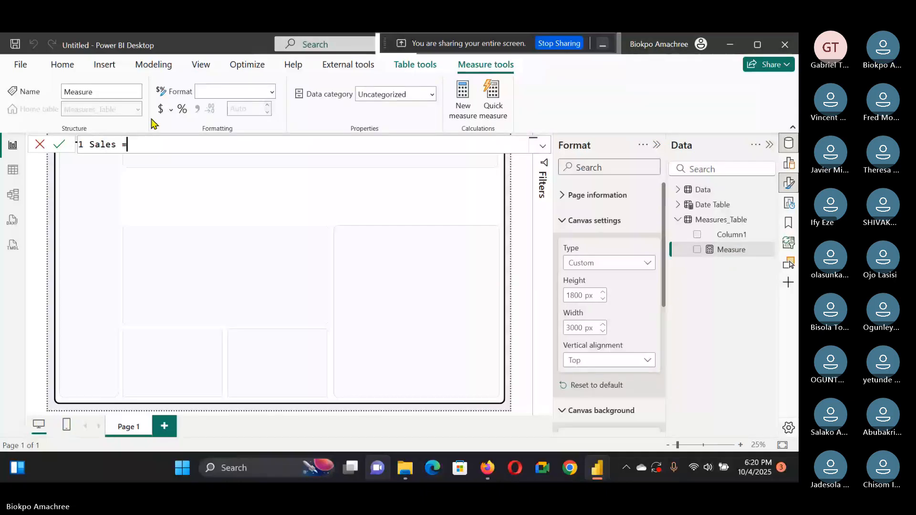
{"action": "type", "text": "sum("}
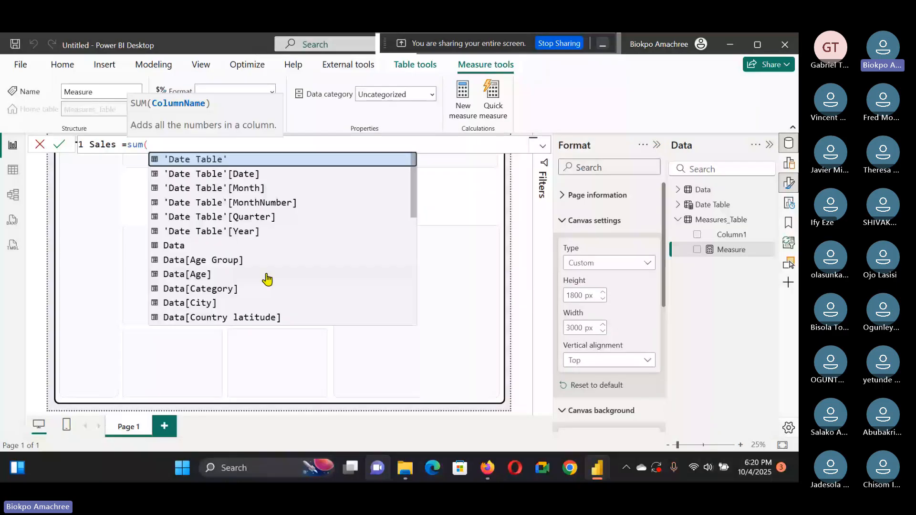
{"action": "type", "text": "sales"}
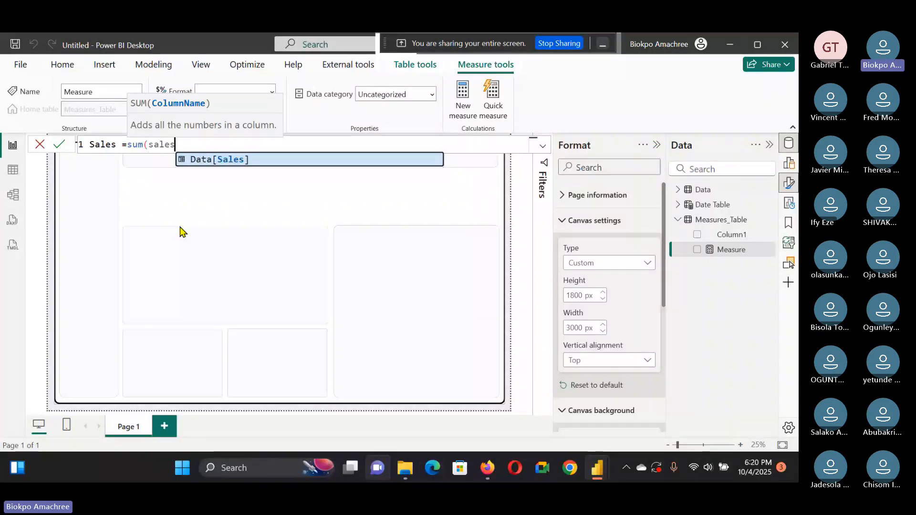
{"action": "key", "text": "Tab"}
{"action": "type", "text": ")"}
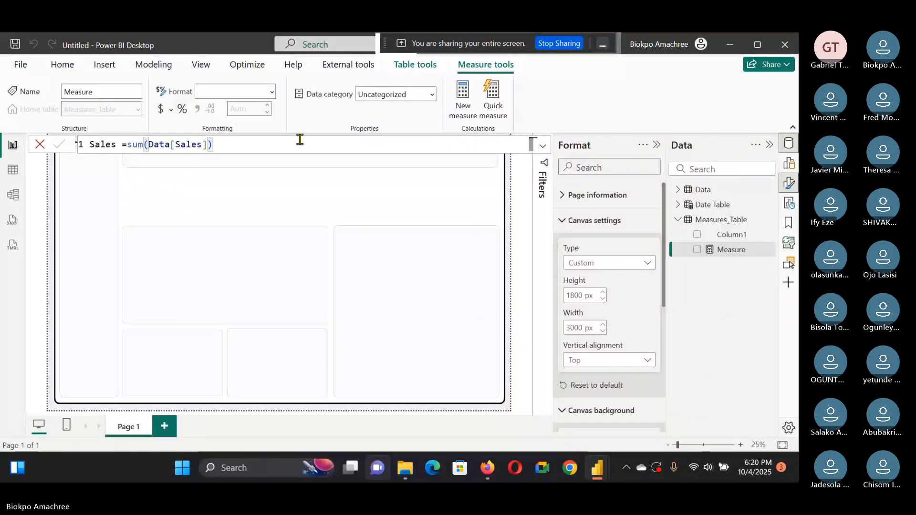
{"action": "key", "text": "Return"}
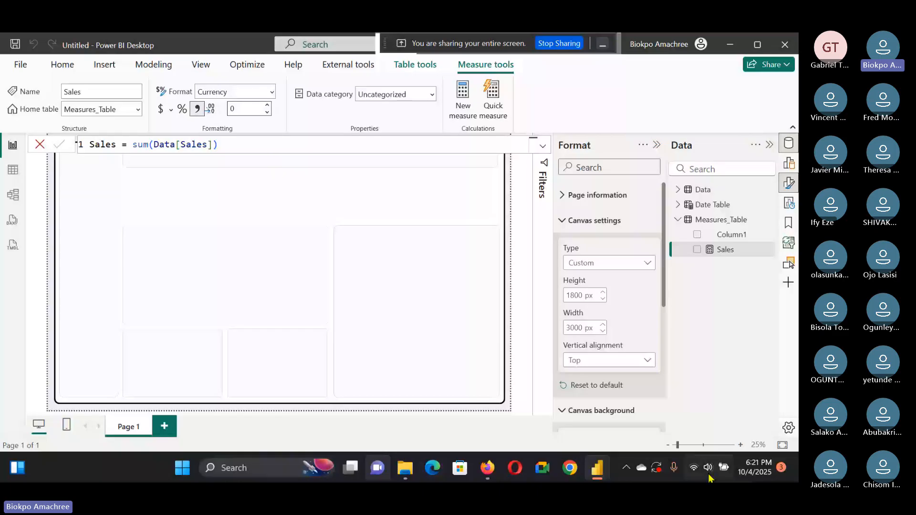
Step: Hide Measures_Table's placeholder column and place the Sales measure in a display folder named Agg Measures
{"action": "left_click", "coordinate": [769, 219]}
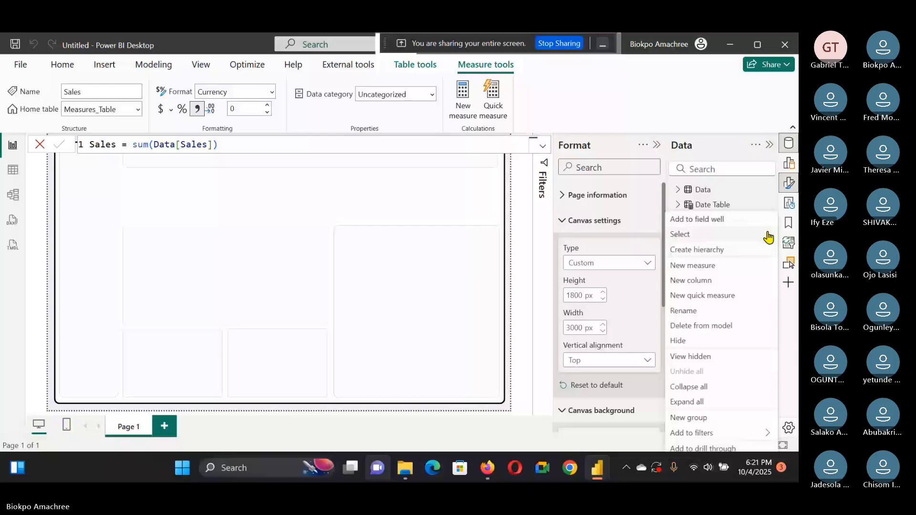
{"action": "left_click", "coordinate": [739, 338]}
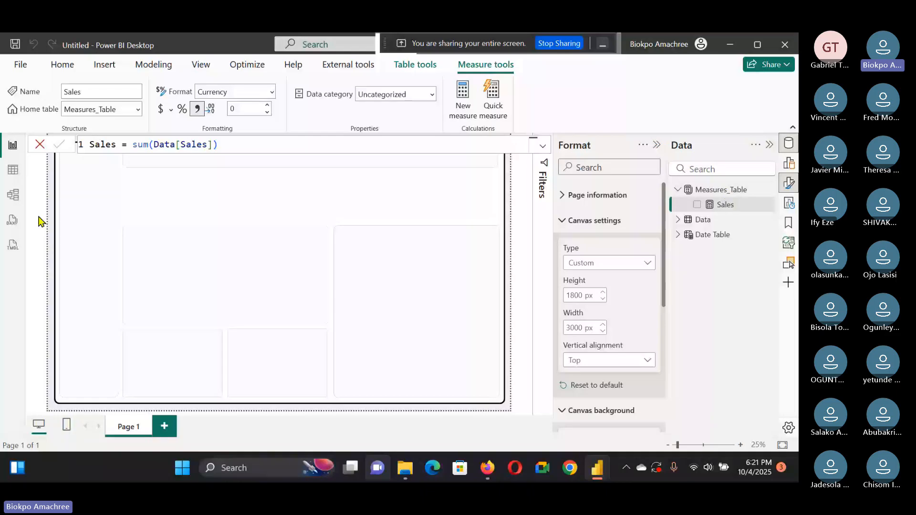
{"action": "left_click", "coordinate": [13, 194]}
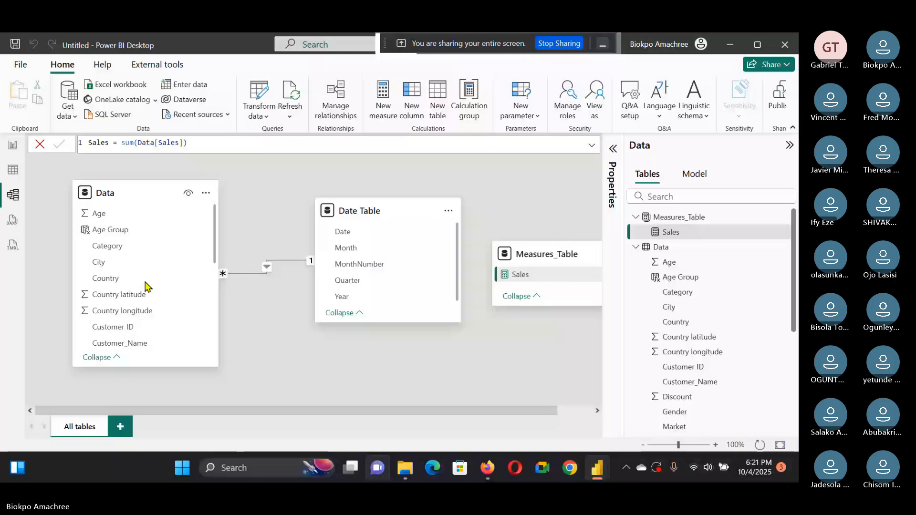
{"action": "left_click", "coordinate": [612, 184]}
{"action": "left_click", "coordinate": [522, 282]}
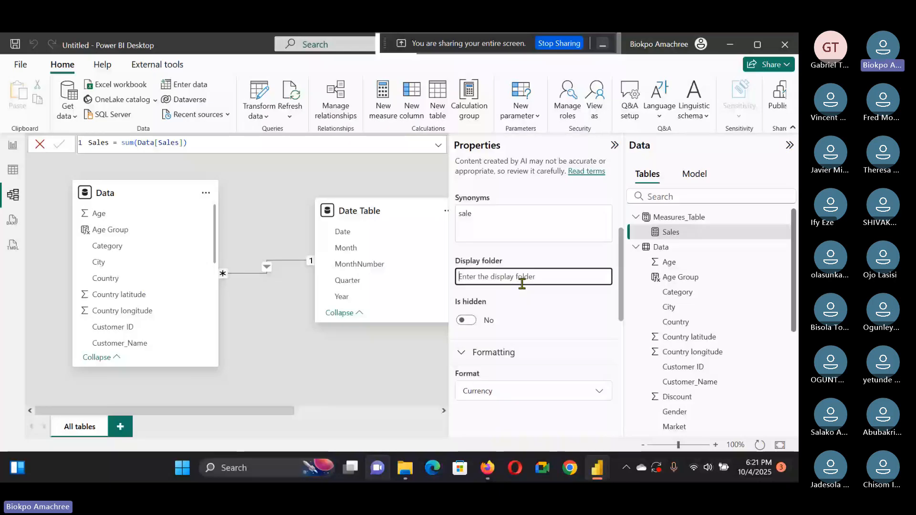
{"action": "type", "text": "A"}
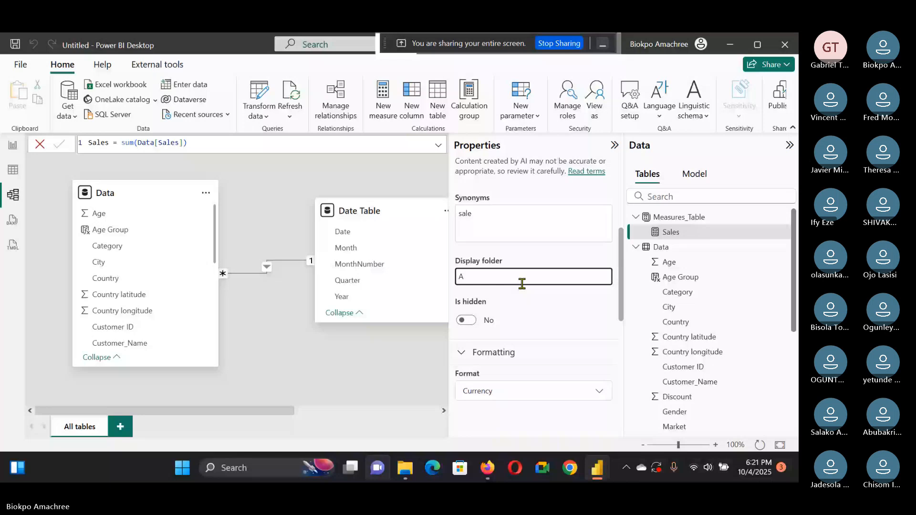
{"action": "type", "text": "gg Measures"}
{"action": "key", "text": "Return"}
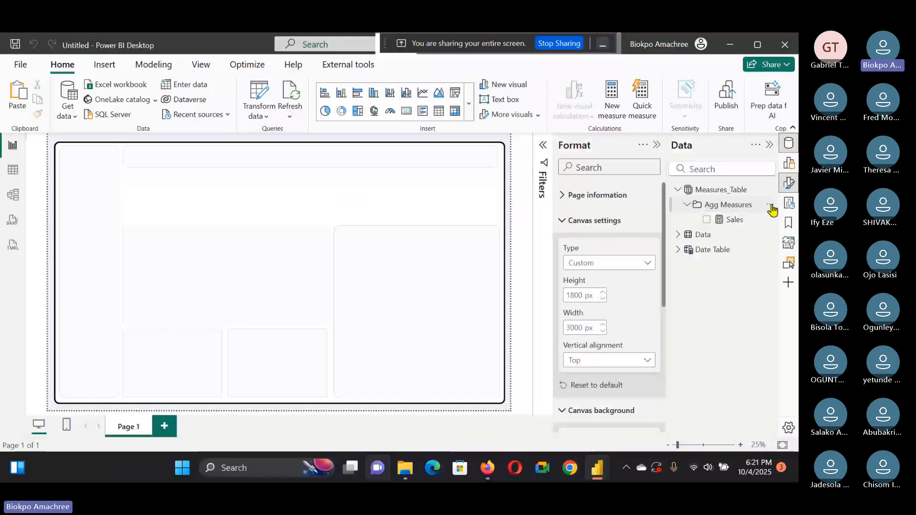
Step: Create a Profit measure in the Agg Measures folder defined as sum(Data[Profit])
{"action": "left_click", "coordinate": [772, 209]}
{"action": "left_click", "coordinate": [762, 213]}
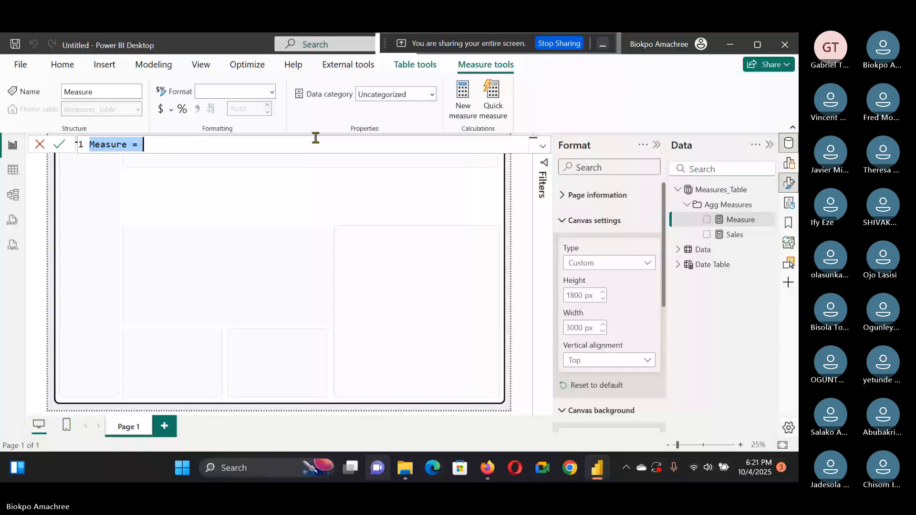
{"action": "key", "text": "BackSpace"}
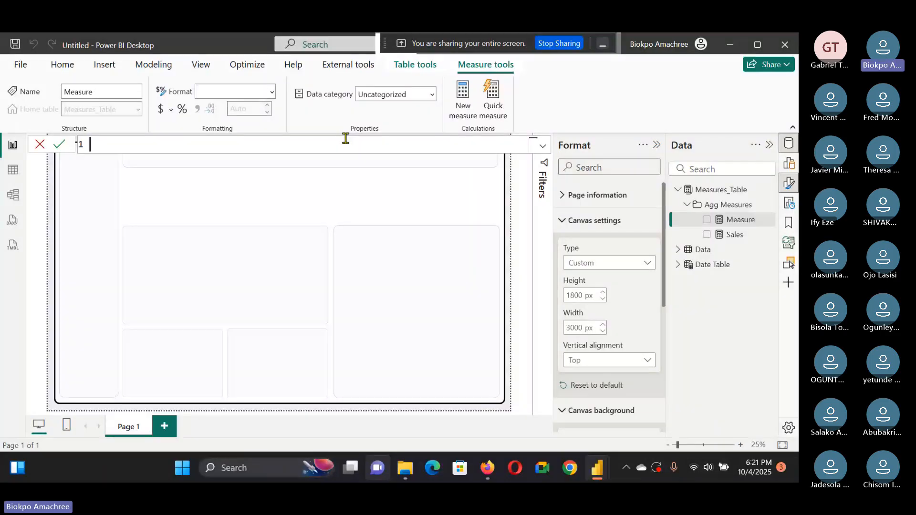
{"action": "type", "text": "Profit = sum"}
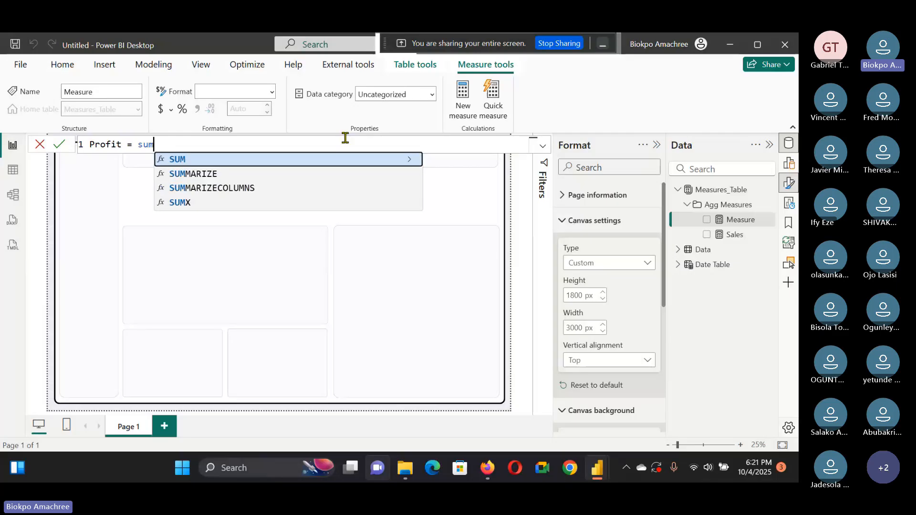
{"action": "type", "text": "(prof"}
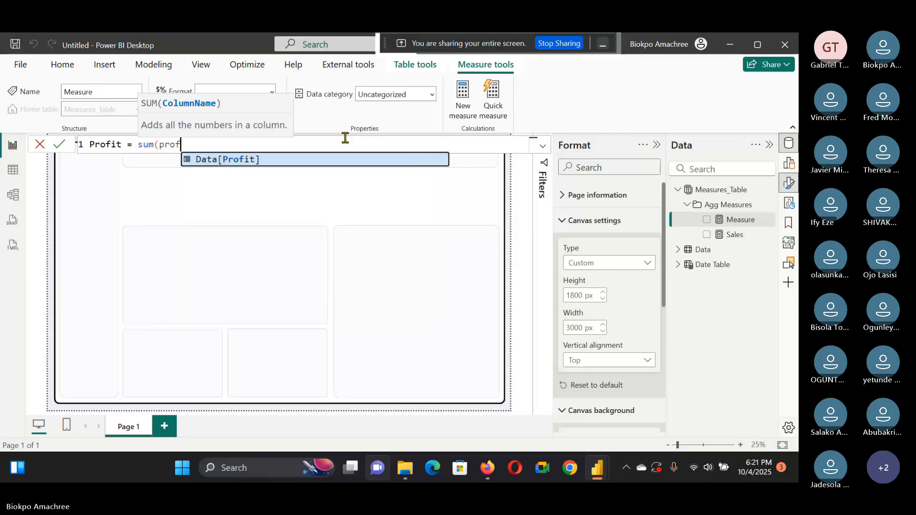
{"action": "type", "text": "it"}
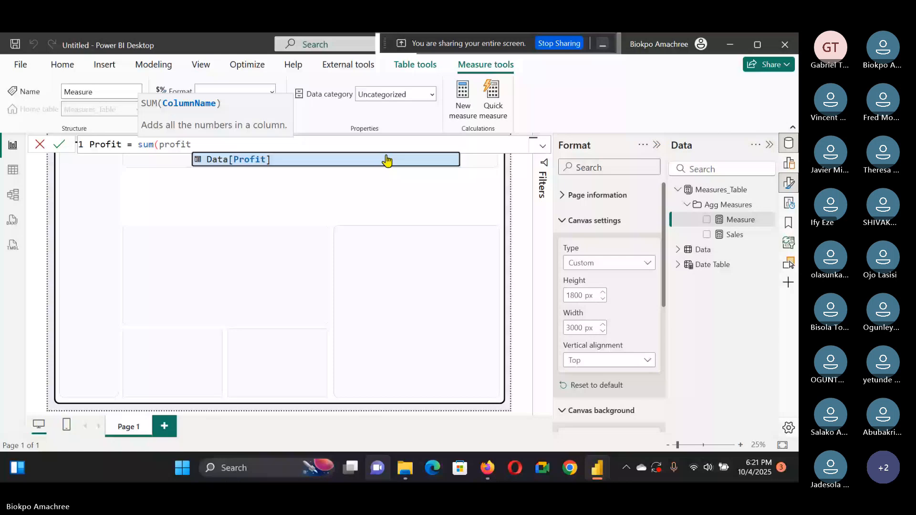
{"action": "left_click", "coordinate": [386, 161]}
{"action": "key", "text": "Return"}
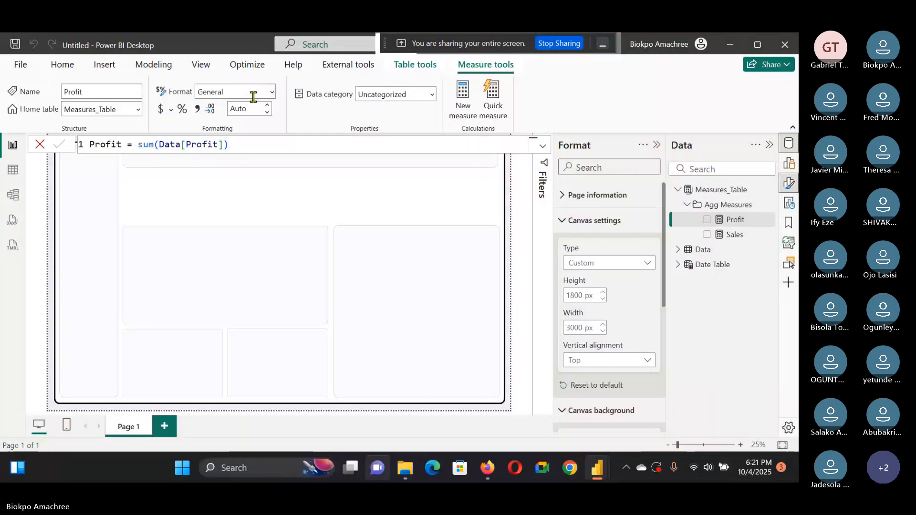
Step: Format the Profit measure as Currency with 0 decimal places
{"action": "left_click", "coordinate": [254, 97]}
{"action": "left_click", "coordinate": [254, 117]}
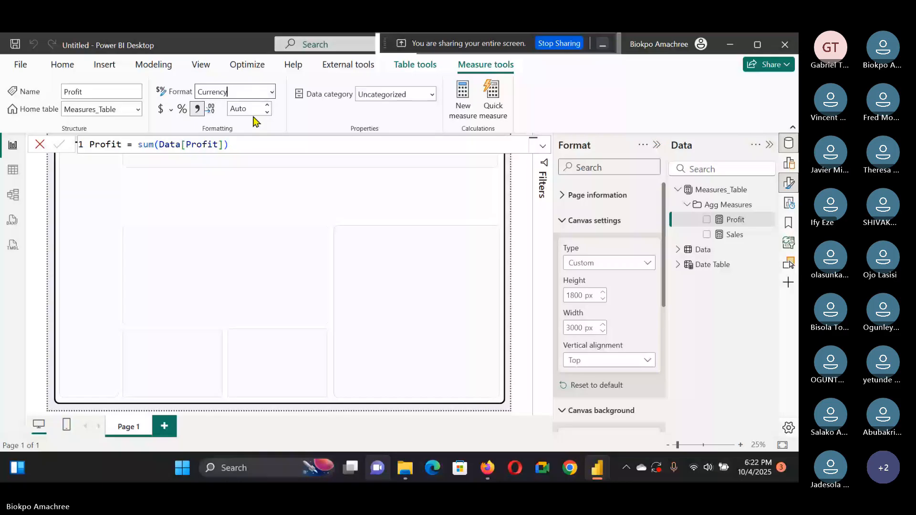
{"action": "left_click", "coordinate": [252, 111]}
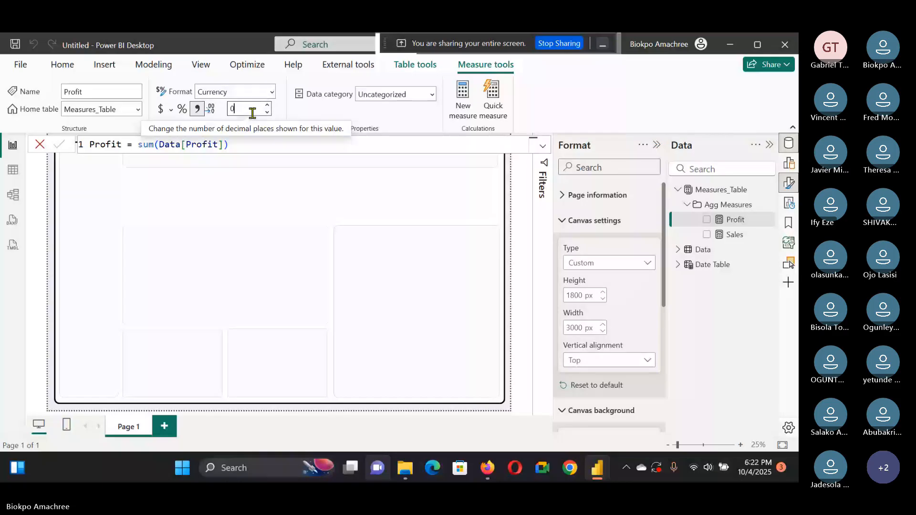
{"action": "type", "text": "0"}
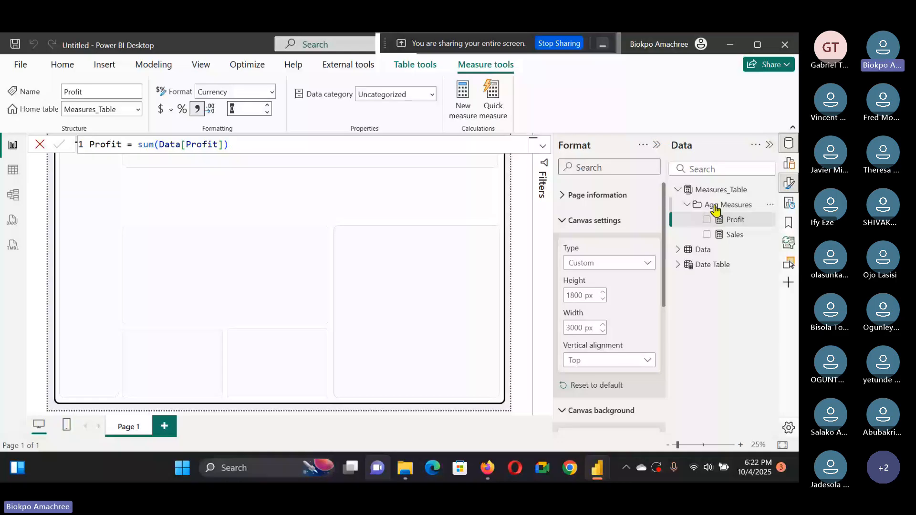
Step: Create a Profit Margin measure defined as Divide([Profit], [Sales])
{"action": "left_click", "coordinate": [462, 99]}
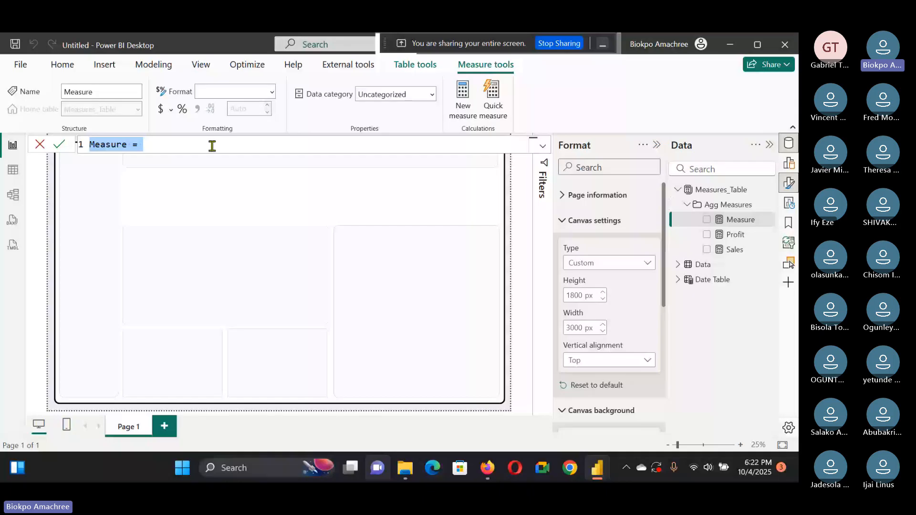
{"action": "type", "text": "Profit"}
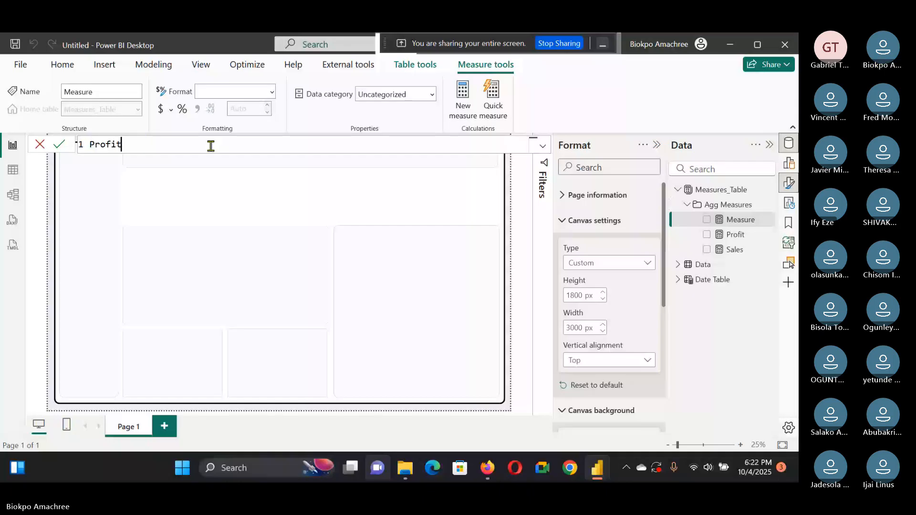
{"action": "type", "text": " Margin ="}
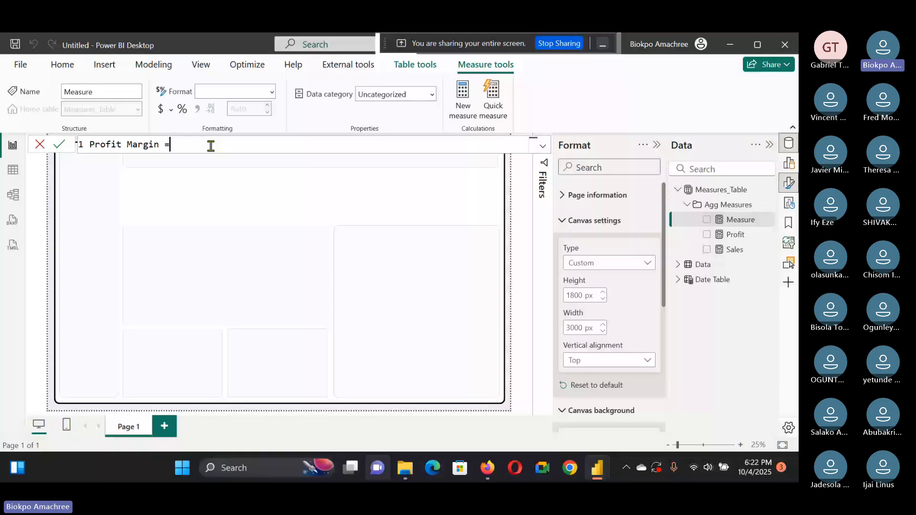
{"action": "type", "text": " Divide"}
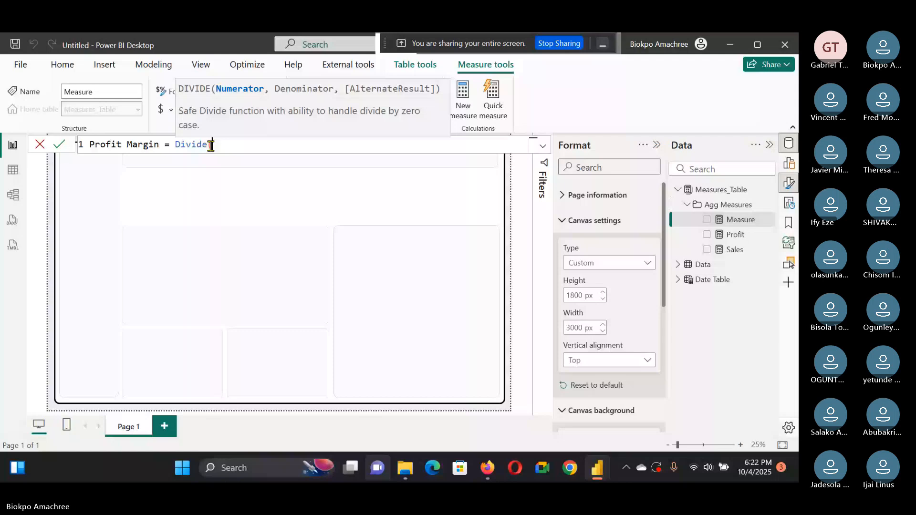
{"action": "type", "text": "([Profit], "}
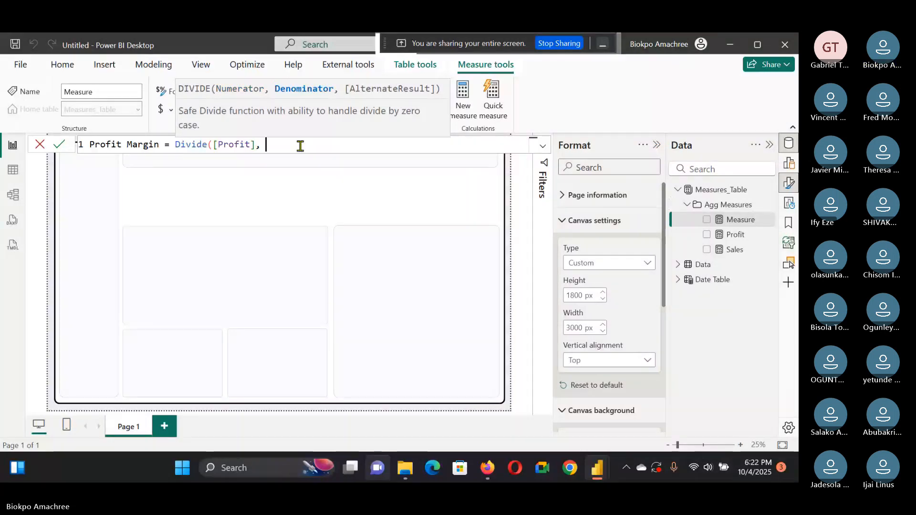
{"action": "type", "text": "[salez"}
{"action": "key", "text": "BackSpace"}
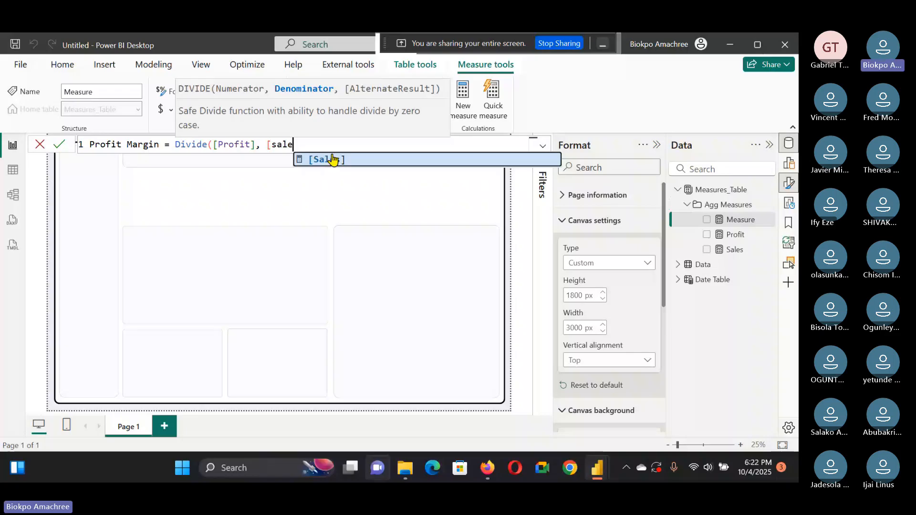
{"action": "left_click", "coordinate": [332, 159]}
{"action": "key", "text": "Return"}
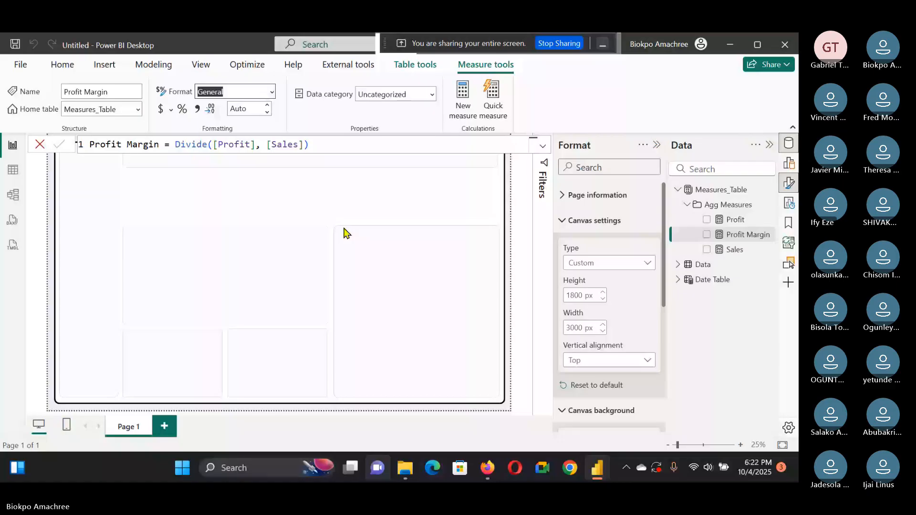
Step: Add a new measure to Measures_Table named Quantity defined as sum(Data[Quantity])
{"action": "right_click", "coordinate": [756, 214]}
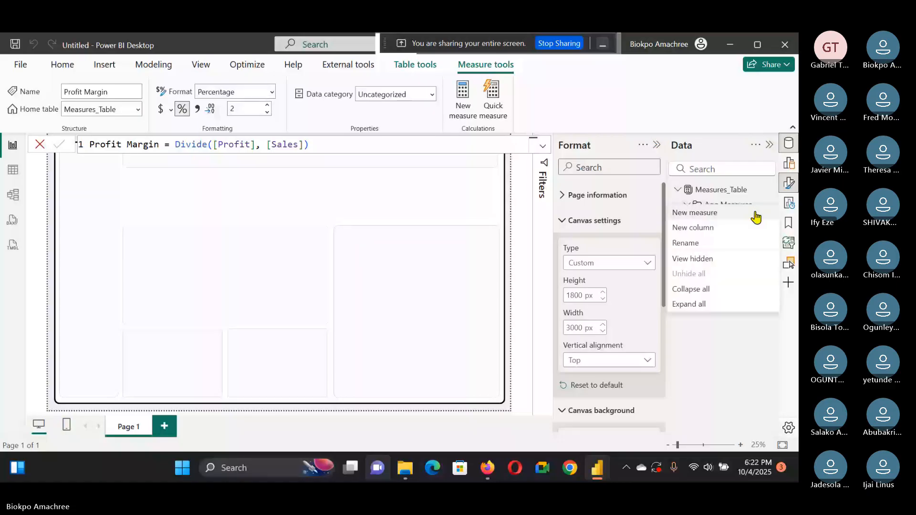
{"action": "left_click", "coordinate": [755, 214]}
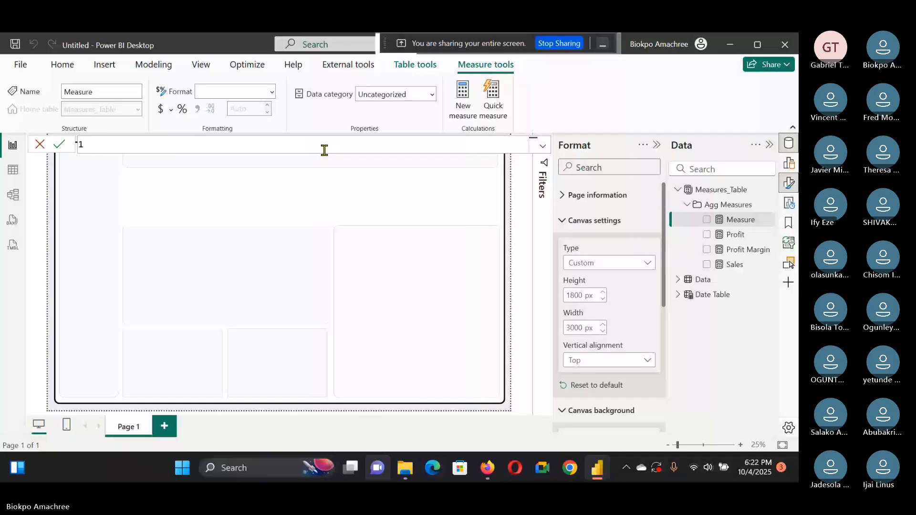
{"action": "type", "text": "Quantity = sum(qua"}
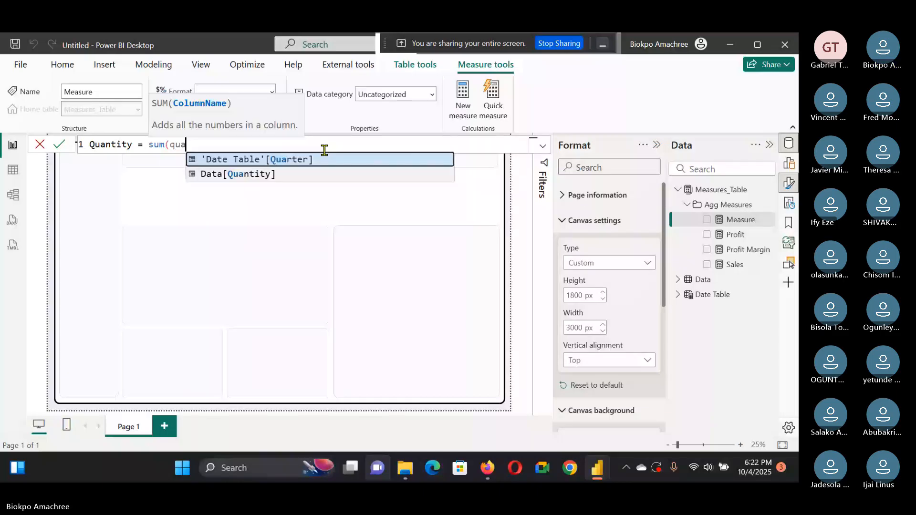
{"action": "key", "text": "Down"}
{"action": "key", "text": "Tab"}
{"action": "type", "text": ")"}
{"action": "key", "text": "Return"}
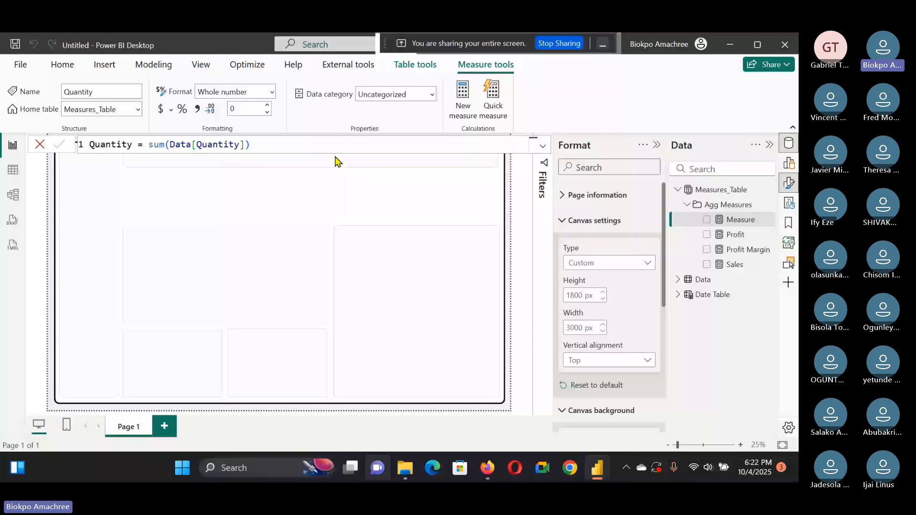
Step: Add a new measure named Avg Discount defined as AVERAGE(Data[Discount])
{"action": "right_click", "coordinate": [739, 221]}
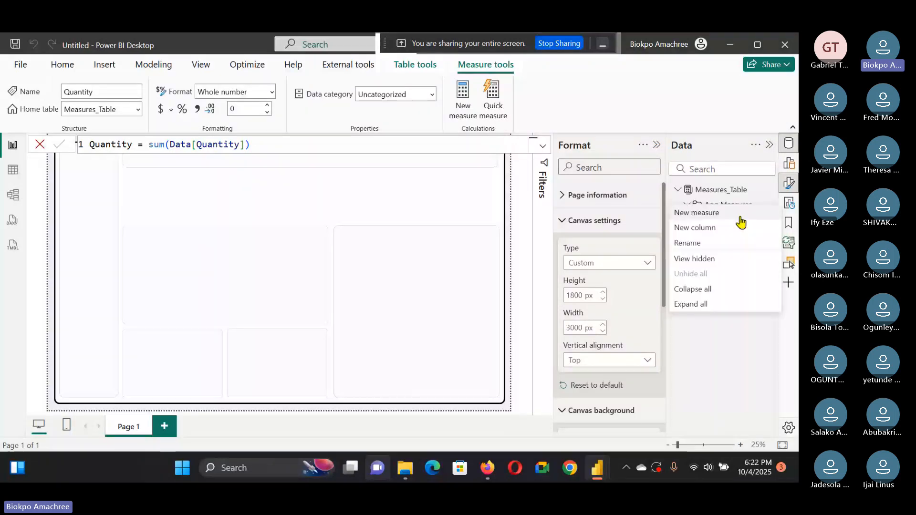
{"action": "left_click", "coordinate": [739, 214]}
{"action": "type", "text": "Avg"}
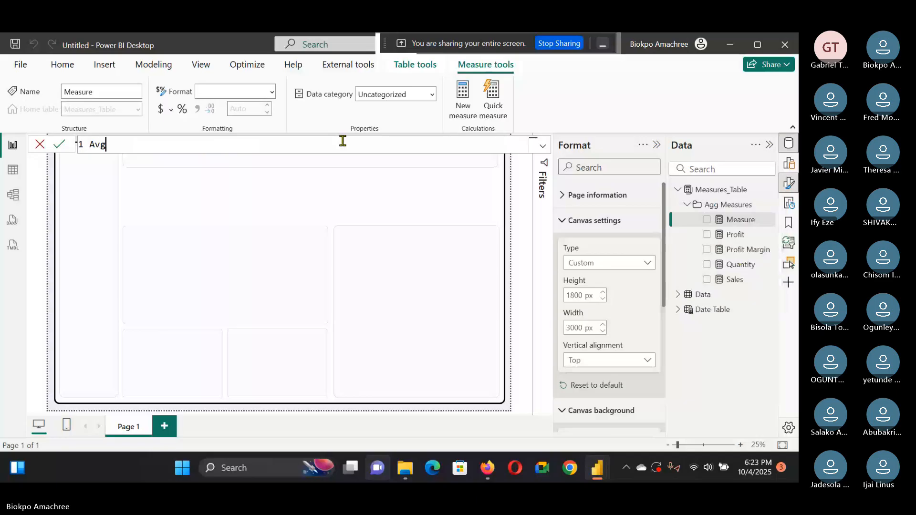
{"action": "type", "text": " Discou"}
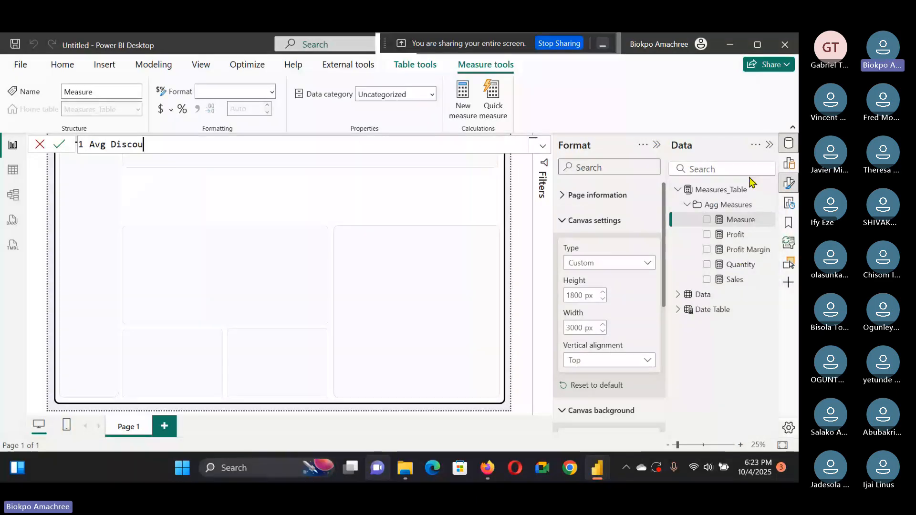
{"action": "type", "text": "nt "}
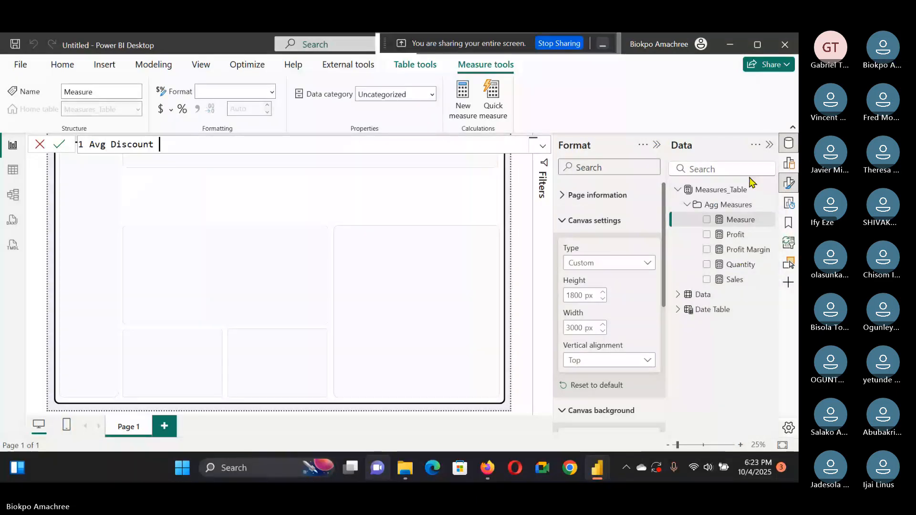
{"action": "type", "text": "= average"}
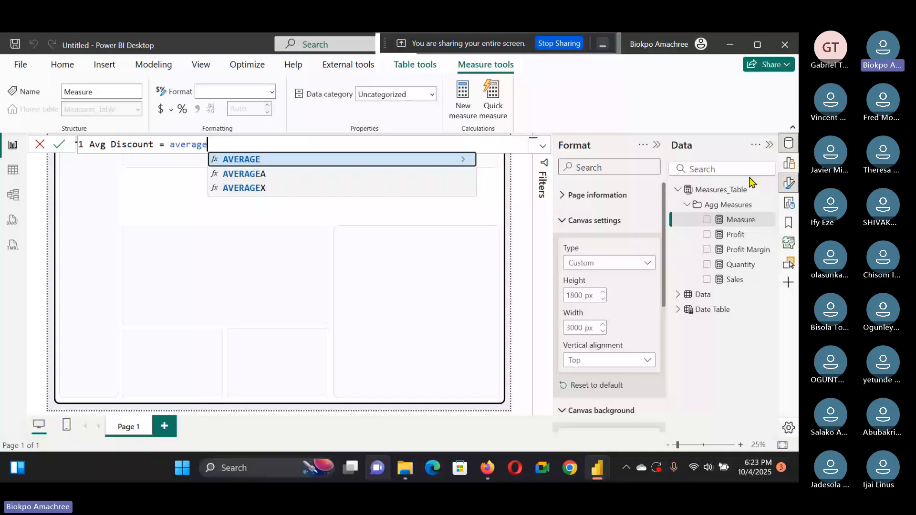
{"action": "key", "text": "Tab"}
{"action": "type", "text": "Data[Discount])"}
{"action": "key", "text": "Return"}
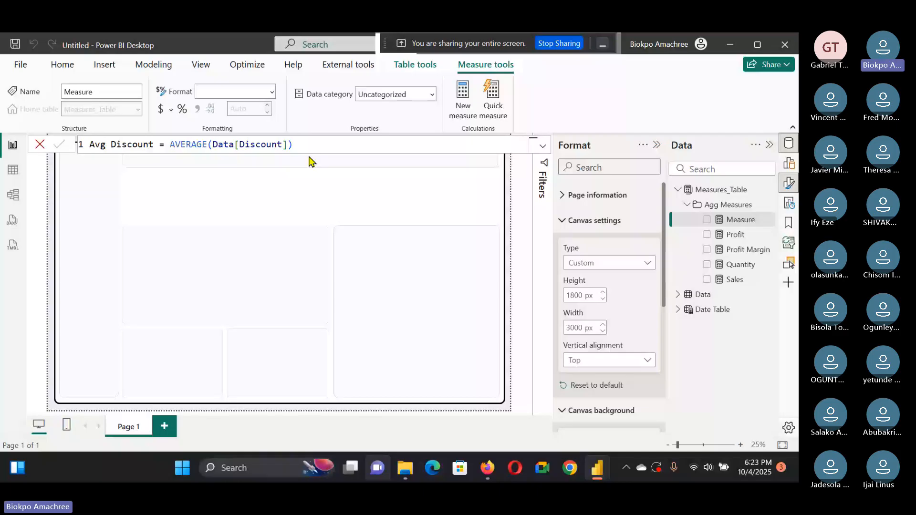
Step: Set the Avg Discount measure to display 2 decimal places
{"action": "left_click", "coordinate": [254, 111]}
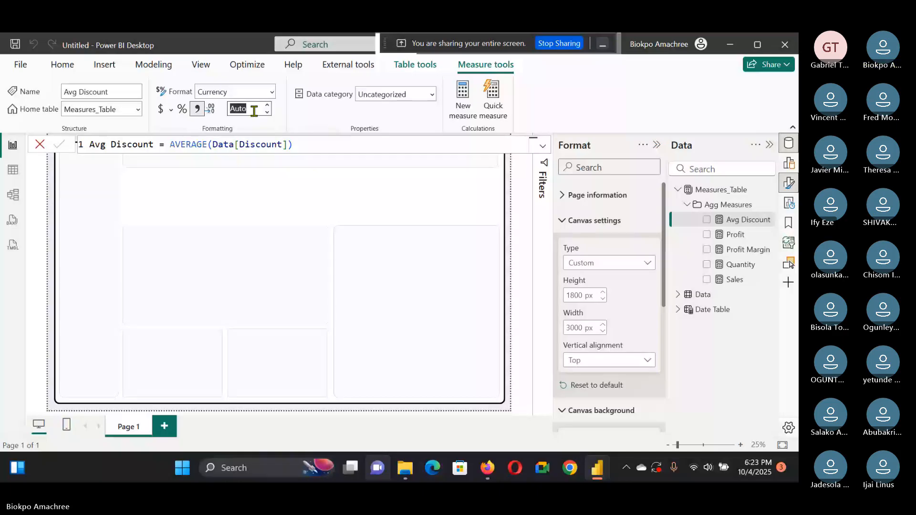
{"action": "left_click", "coordinate": [254, 110]}
{"action": "key", "text": "BackSpace"}
{"action": "key", "text": "BackSpace"}
{"action": "key", "text": "BackSpace"}
{"action": "key", "text": "BackSpace"}
{"action": "type", "text": "2"}
{"action": "key", "text": "Return"}
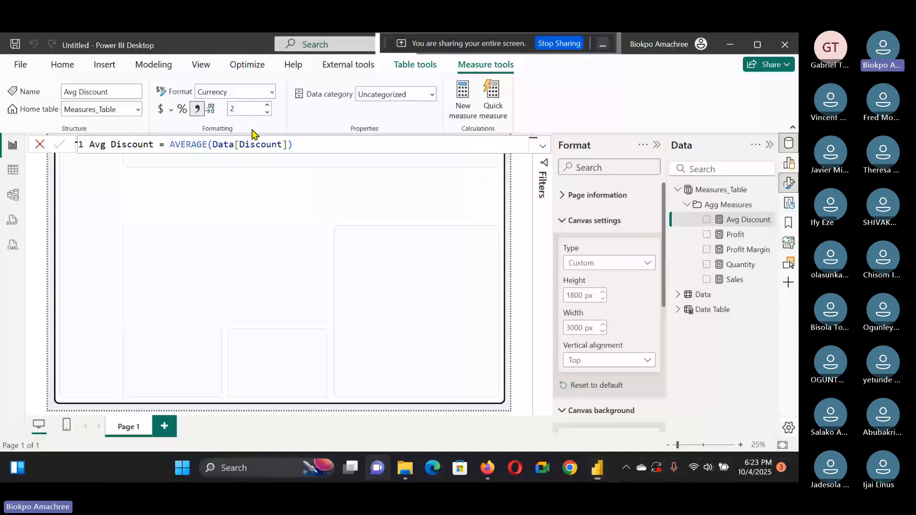
Step: Examine the reference report's Profit and Profit Margin cards and year slicer, then return to the new report
{"action": "left_click", "coordinate": [511, 275]}
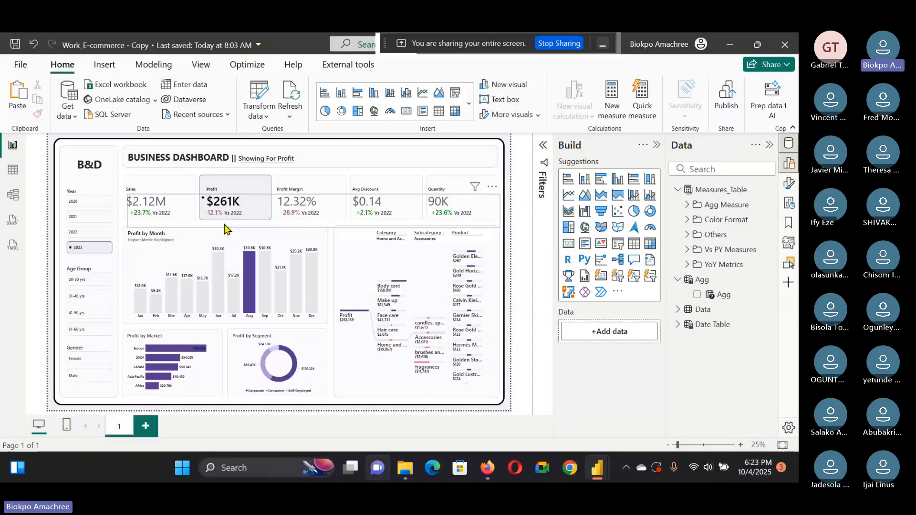
{"action": "left_click", "coordinate": [268, 229]}
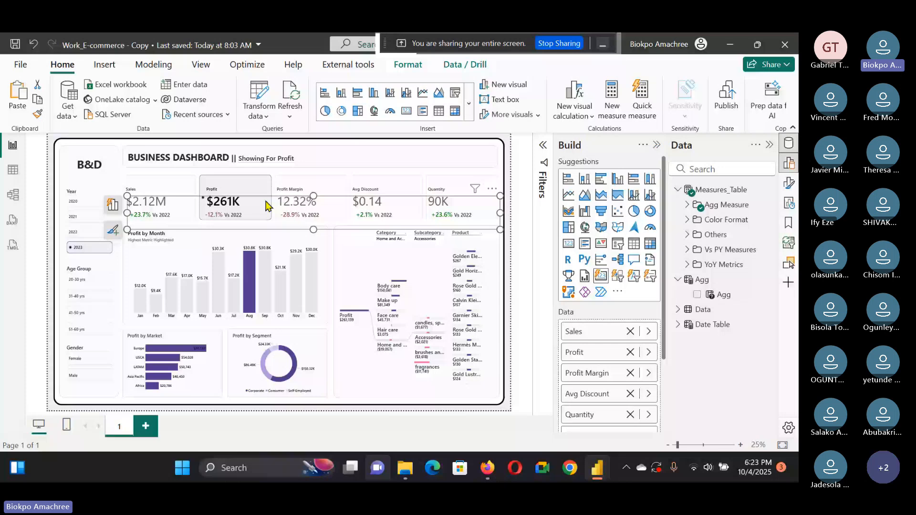
{"action": "key", "text": "Escape"}
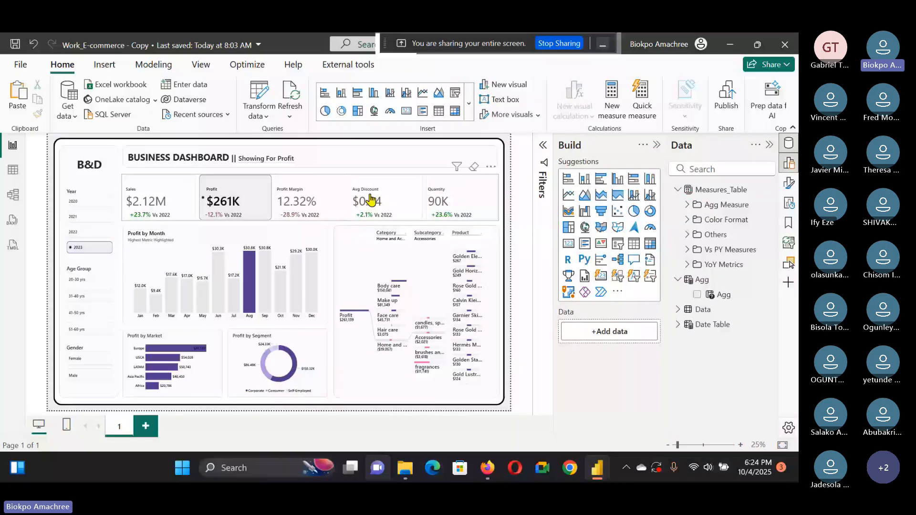
{"action": "left_click", "coordinate": [303, 203]}
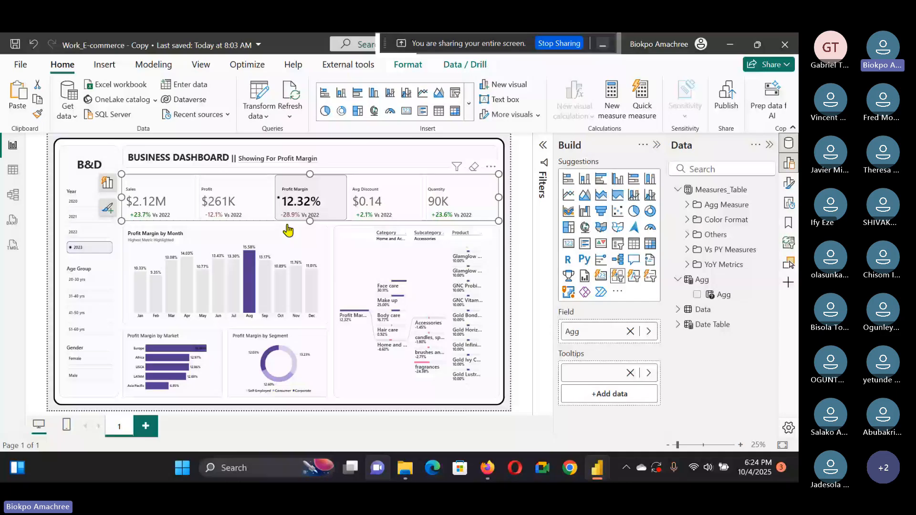
{"action": "left_click", "coordinate": [81, 232]}
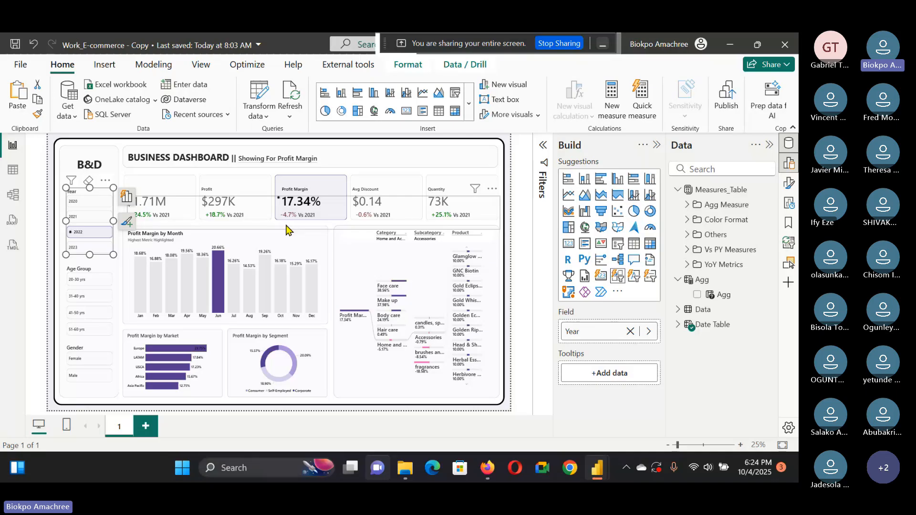
{"action": "mouse_move", "coordinate": [597, 468]}
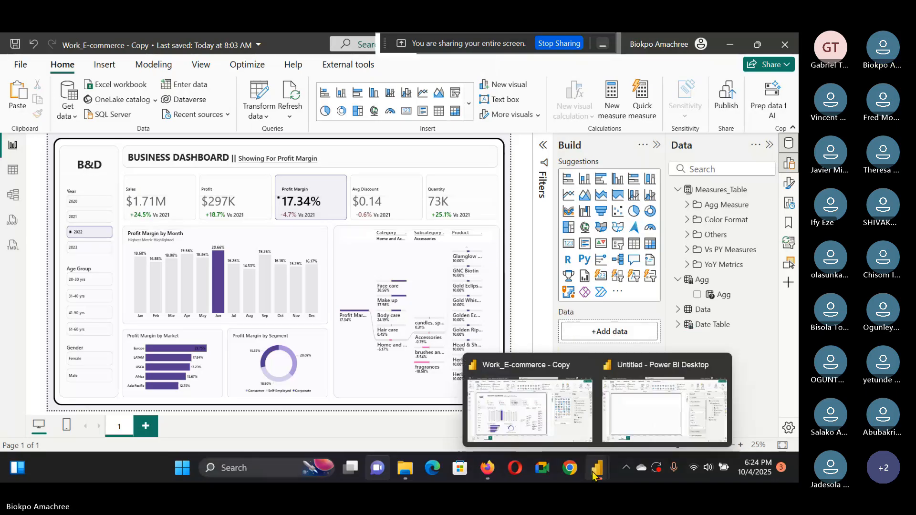
{"action": "left_click", "coordinate": [632, 420]}
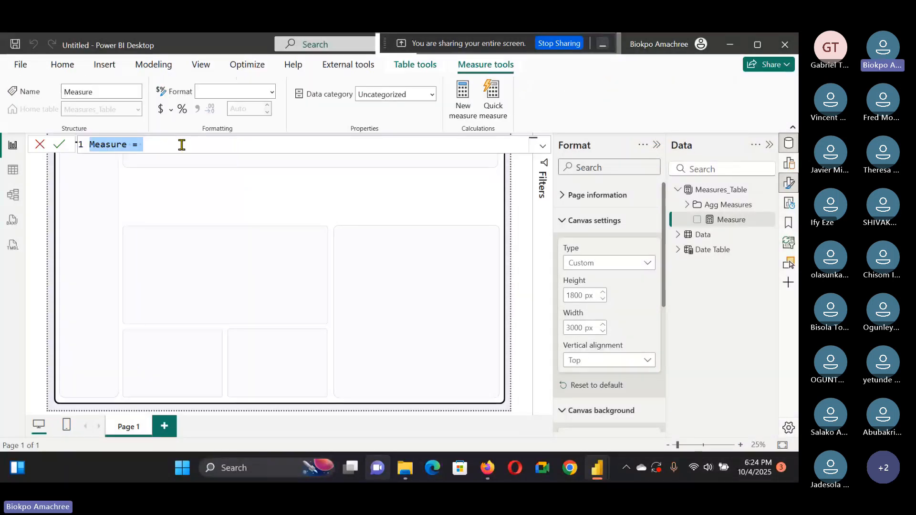
Step: Clear the new measure's formula and start it as YoY Sales = on a multi-line definition
{"action": "key", "text": "BackSpace"}
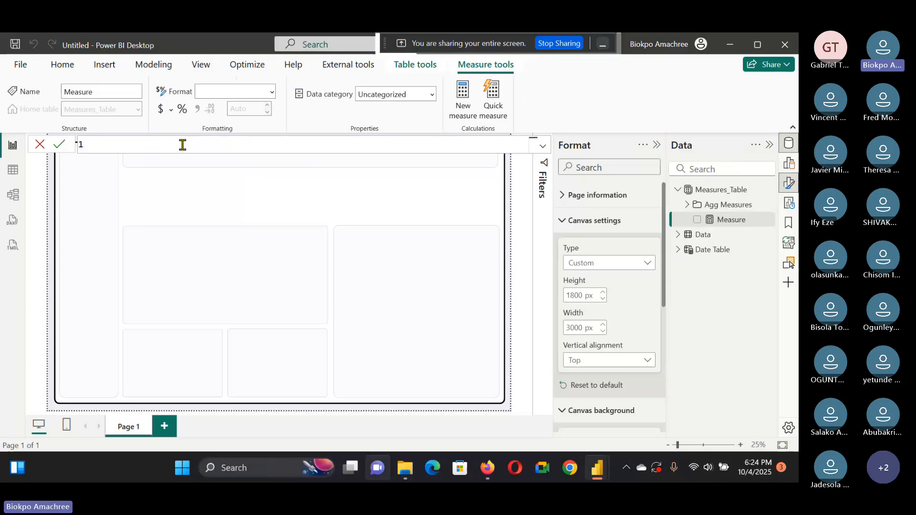
{"action": "type", "text": "YoY Sales ="}
{"action": "key", "text": "shift+Return"}
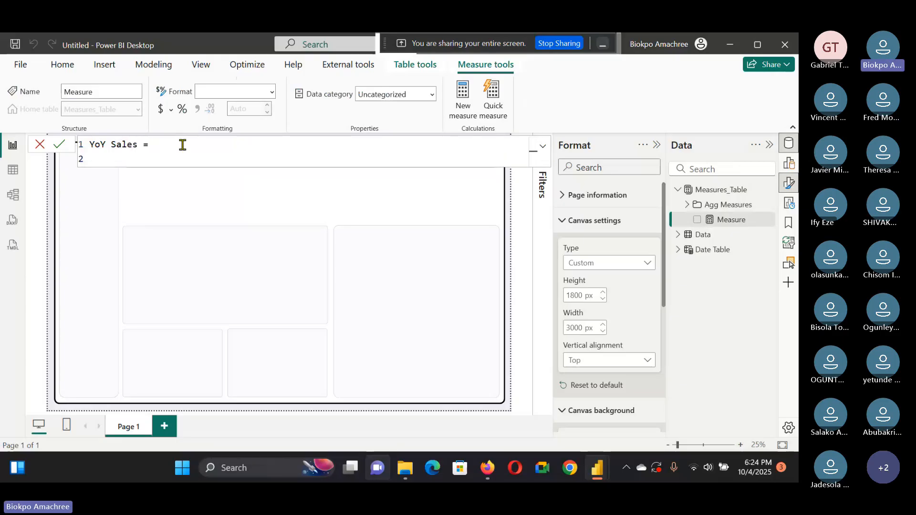
Step: Add a variable PY defined as CALCULATE([Sales], PREVIOUSYEAR('Date Table'[Date])) on the second line
{"action": "type", "text": "Var PY ="}
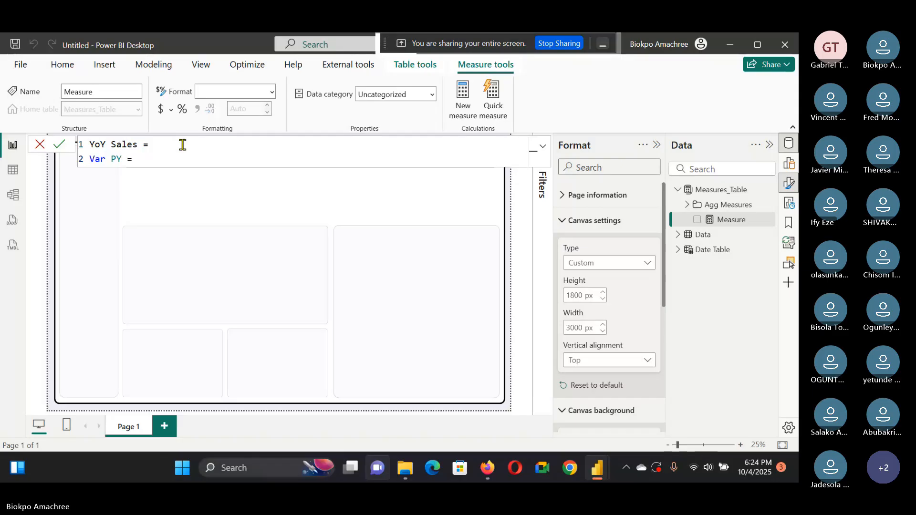
{"action": "type", "text": " Calcul"}
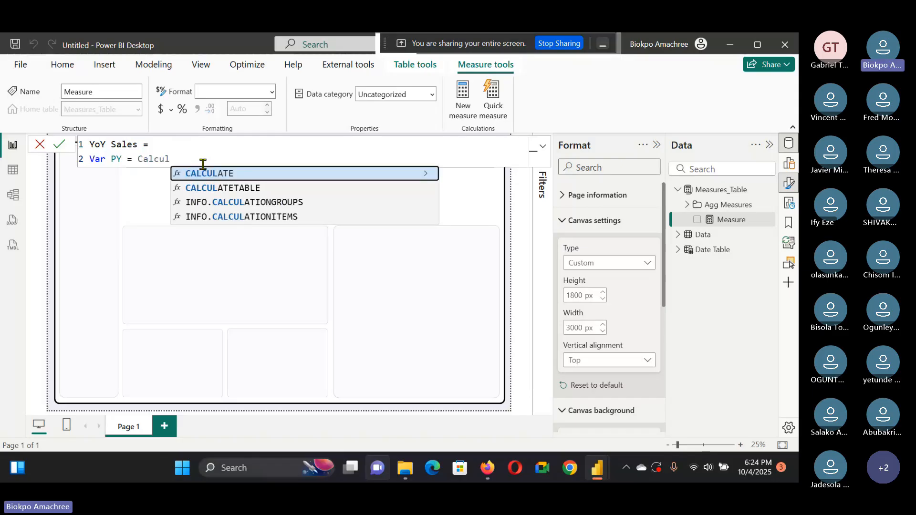
{"action": "type", "text": "([sal"}
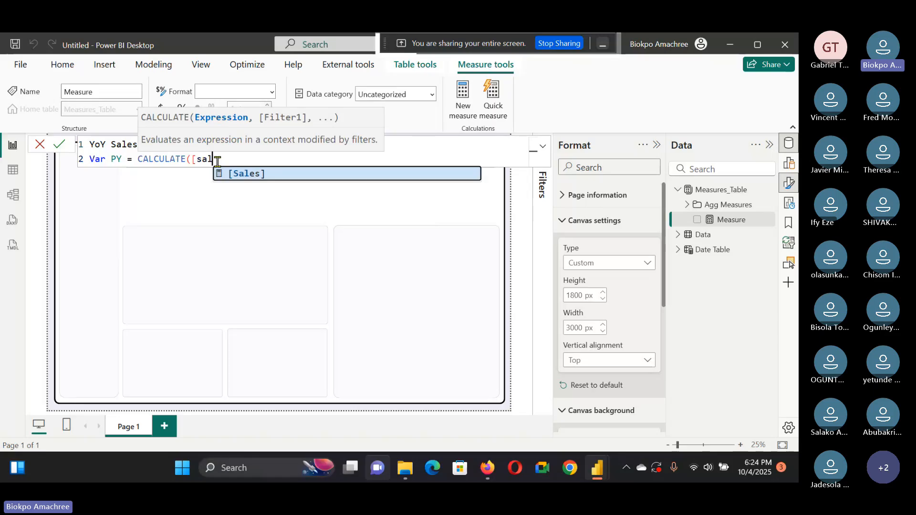
{"action": "type", "text": "es"}
{"action": "left_click", "coordinate": [256, 173]}
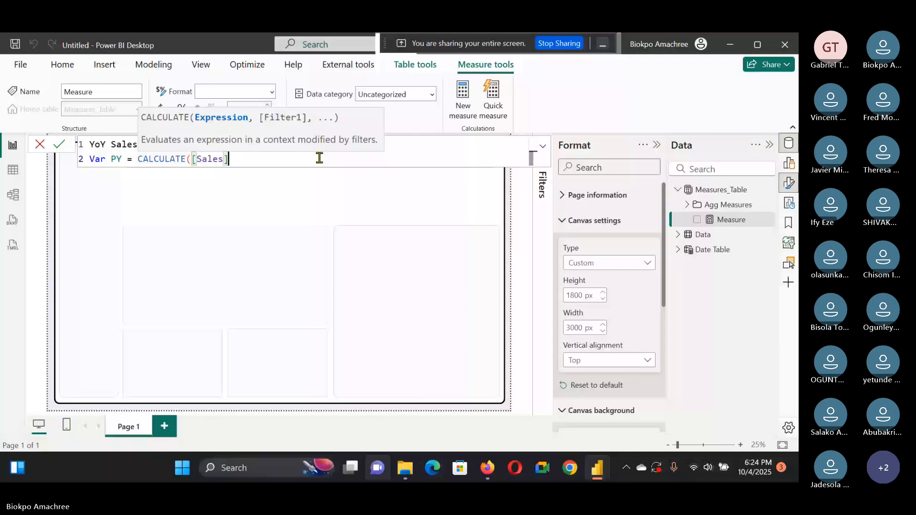
{"action": "type", "text": ", Previous"}
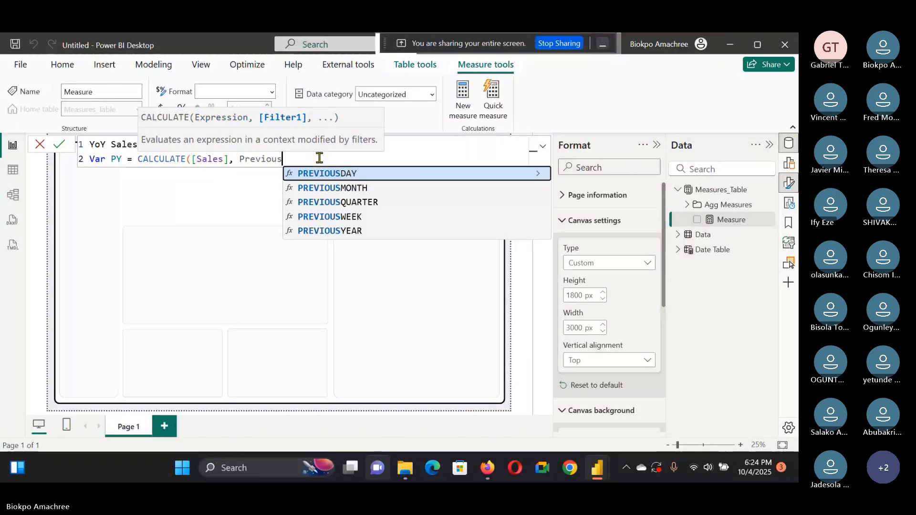
{"action": "left_click", "coordinate": [344, 232]}
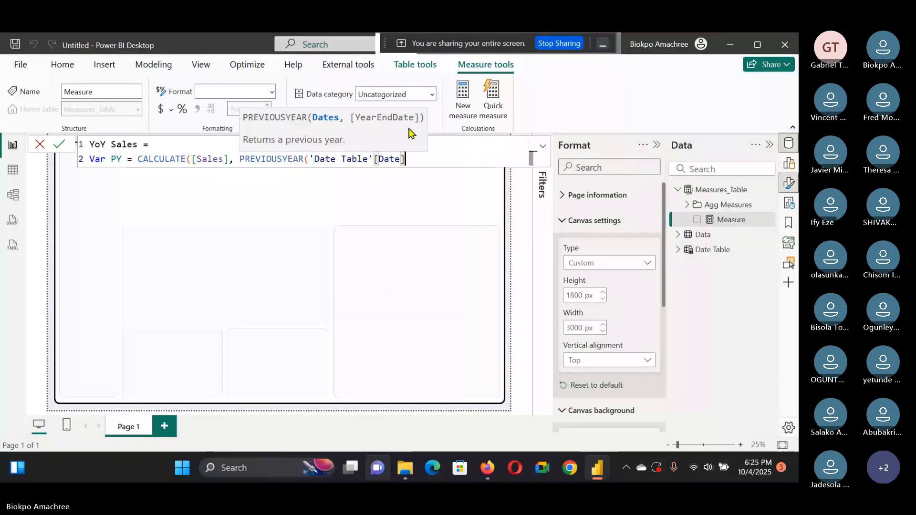
{"action": "type", "text": ")"}
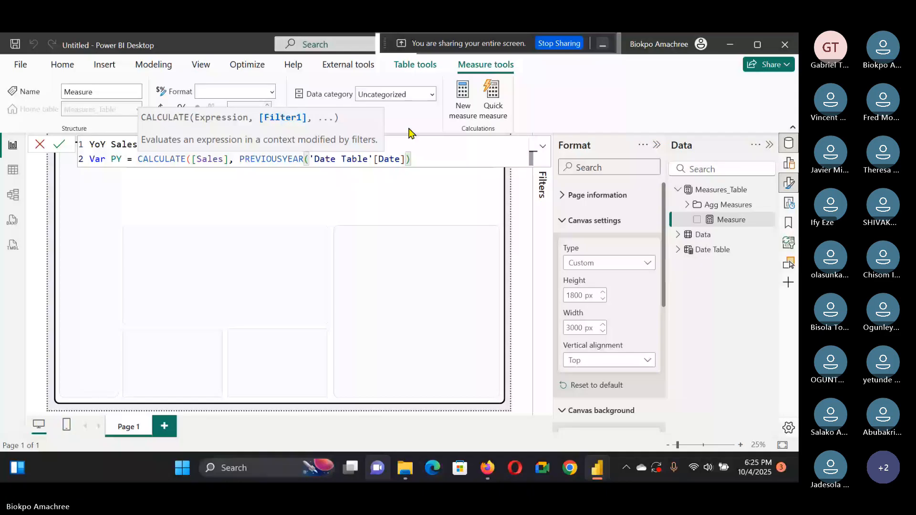
{"action": "type", "text": ")"}
{"action": "key", "text": "shift+Return"}
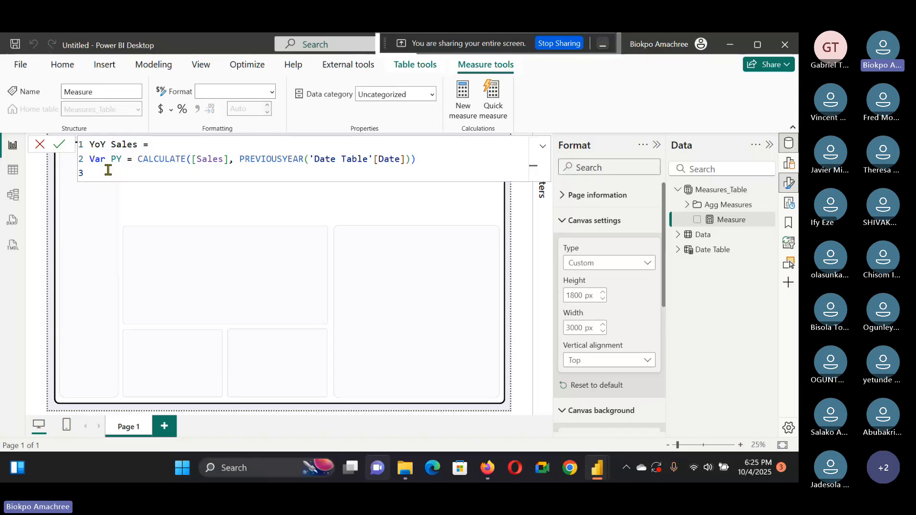
Step: Start a third variable and rename the variables with underscore prefixes as _PY and _YOY
{"action": "type", "text": "Var YO"}
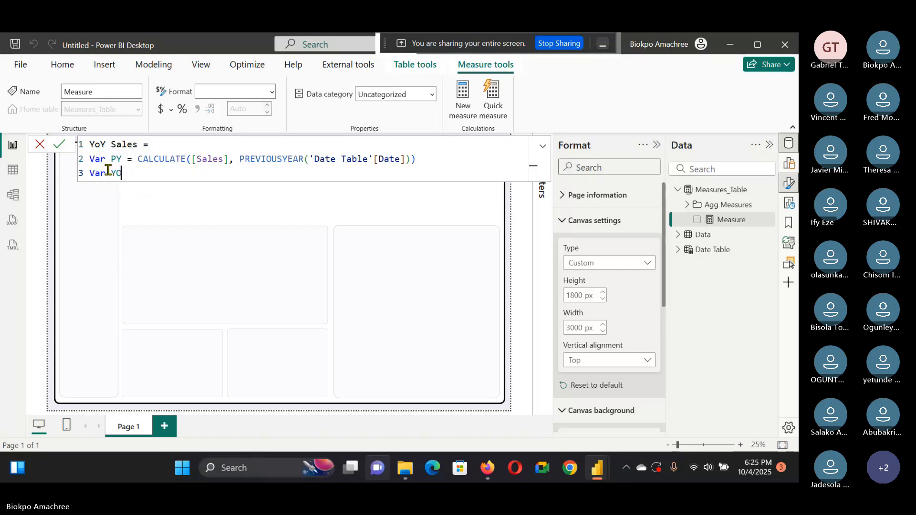
{"action": "type", "text": "Y"}
{"action": "left_click", "coordinate": [111, 159]}
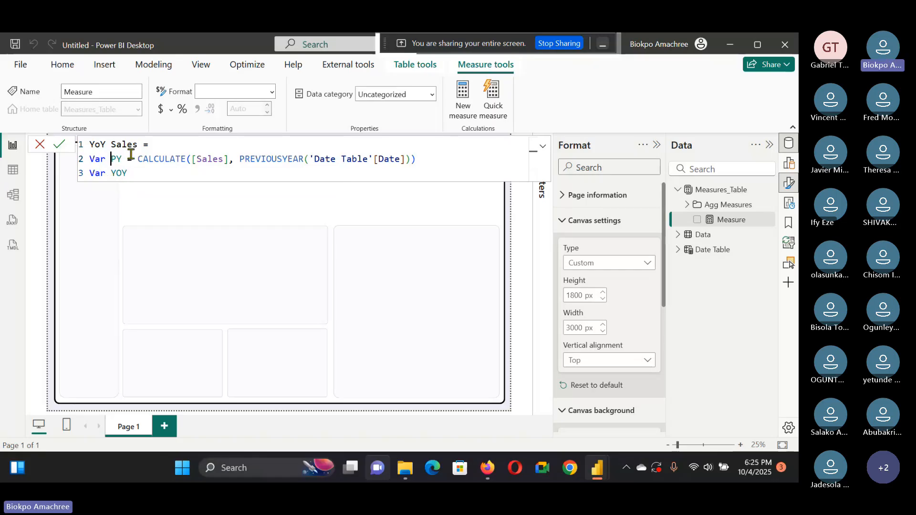
{"action": "type", "text": "_"}
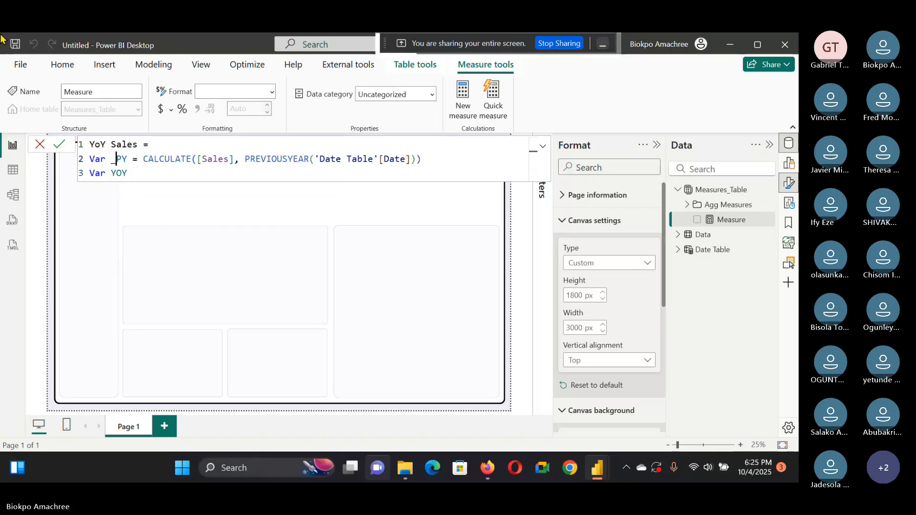
{"action": "left_click", "coordinate": [109, 175]}
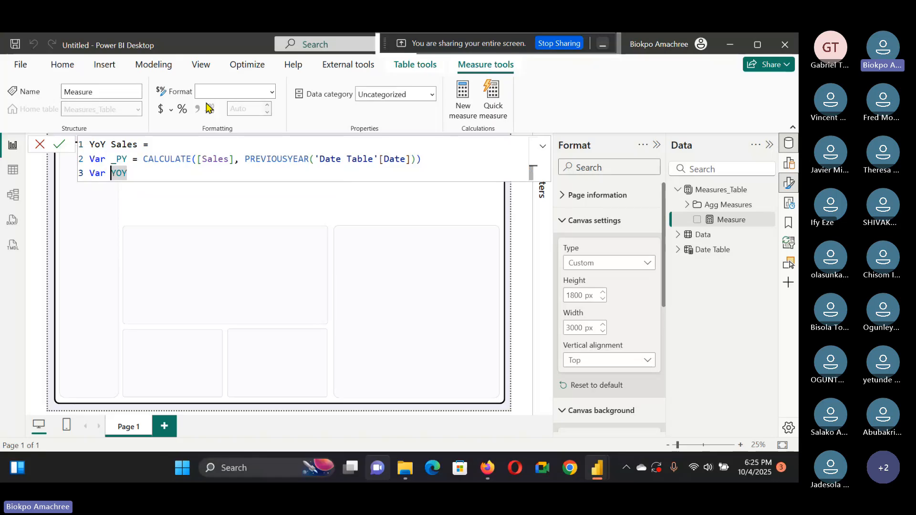
{"action": "type", "text": "_"}
{"action": "left_click", "coordinate": [141, 174]}
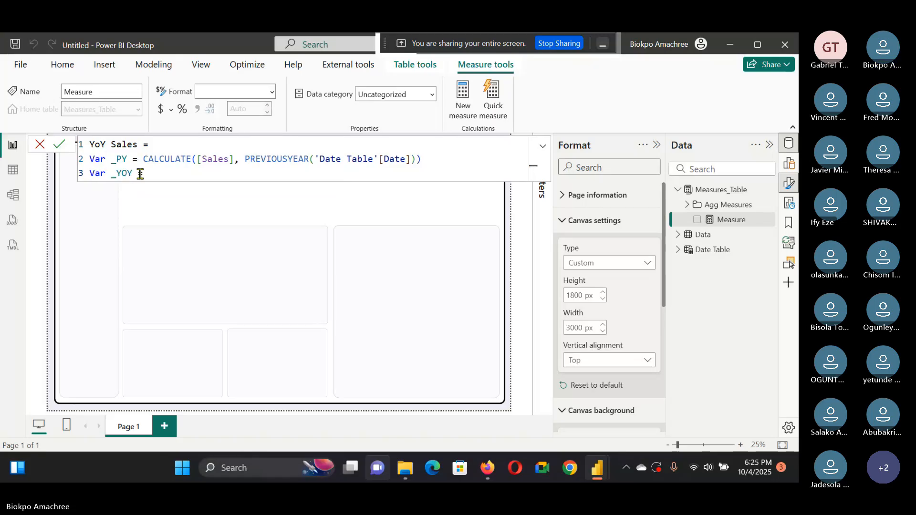
Step: Define the _YOY variable as Divide([Sales] - _PY, _PY) and start a new line
{"action": "type", "text": "Divi"}
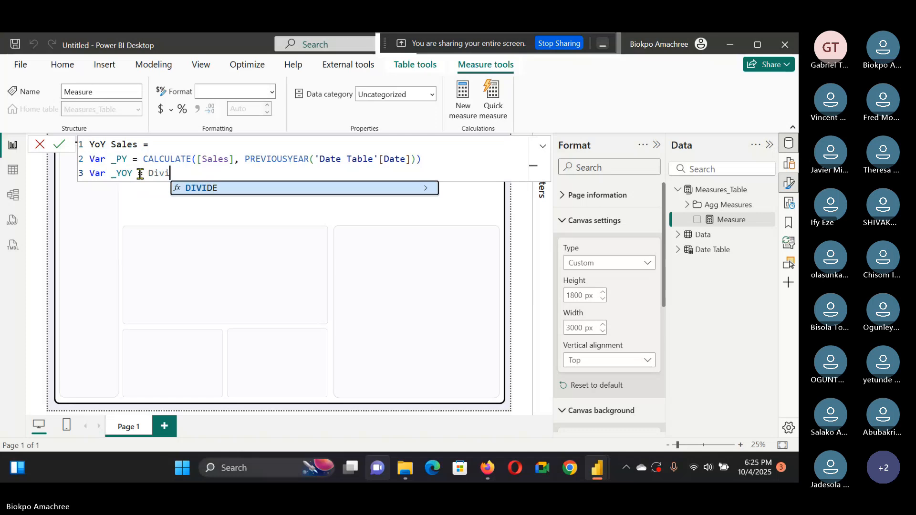
{"action": "type", "text": "de("}
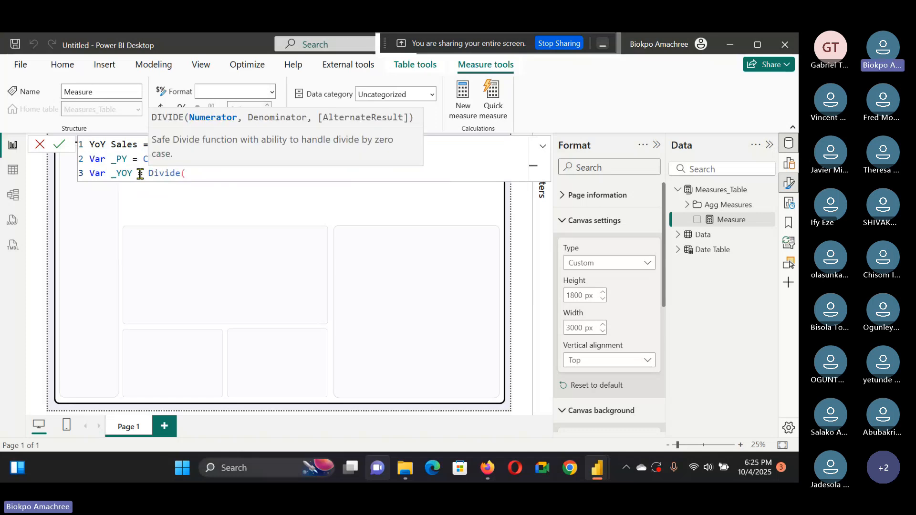
{"action": "left_click", "coordinate": [175, 173]}
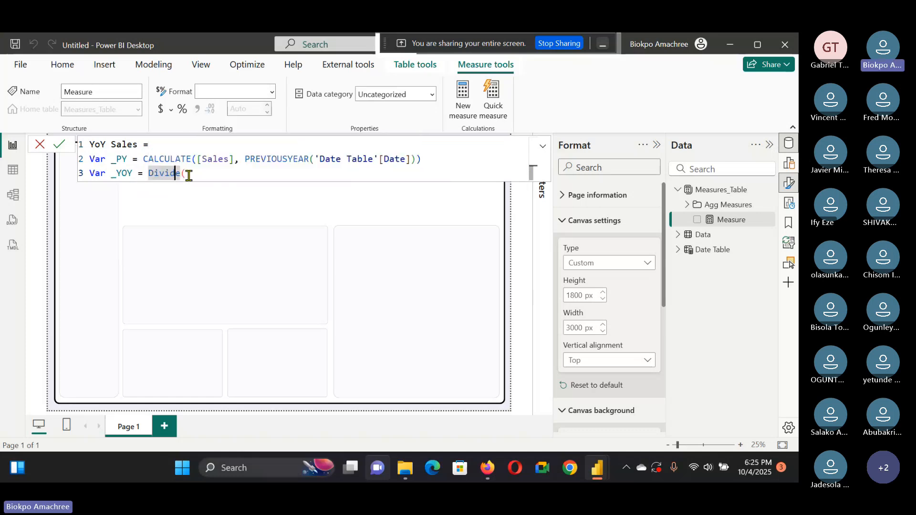
{"action": "left_click", "coordinate": [148, 171]}
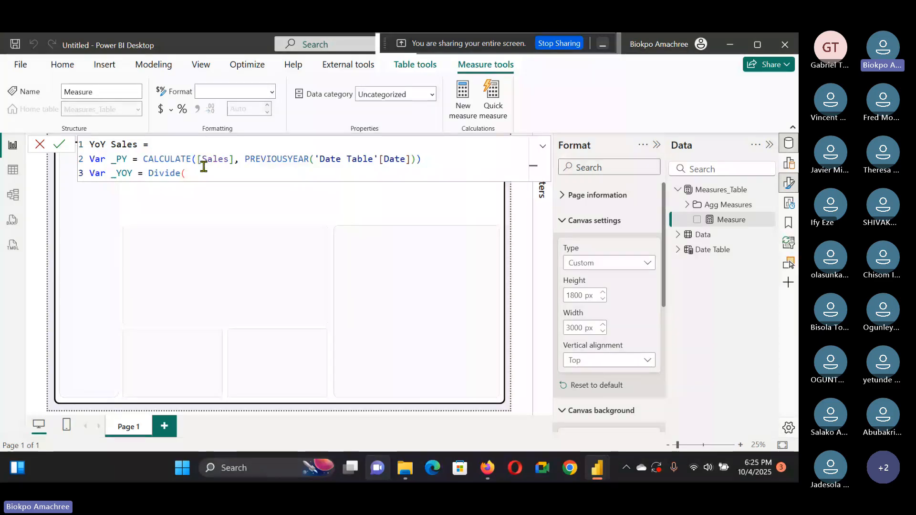
{"action": "type", "text": "[Sales]"}
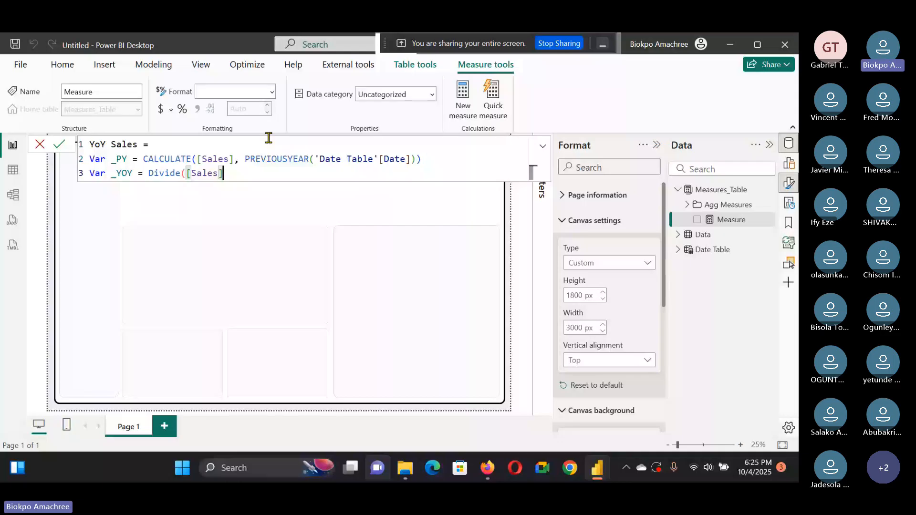
{"action": "type", "text": " -"}
{"action": "type", "text": "_PY"}
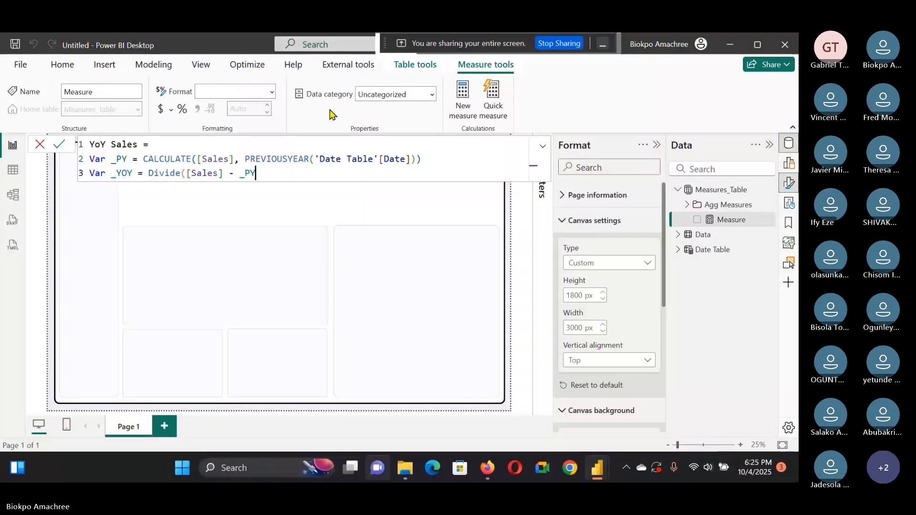
{"action": "type", "text": ","}
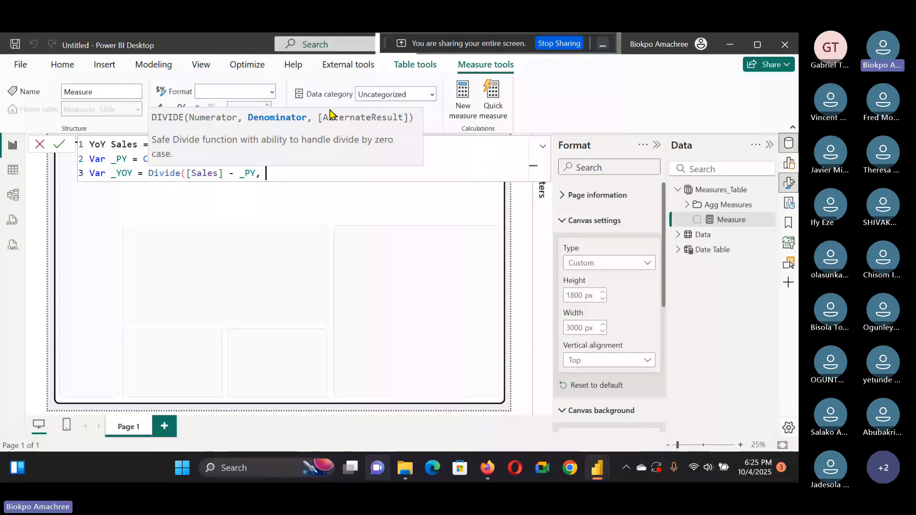
{"action": "type", "text": " _P"}
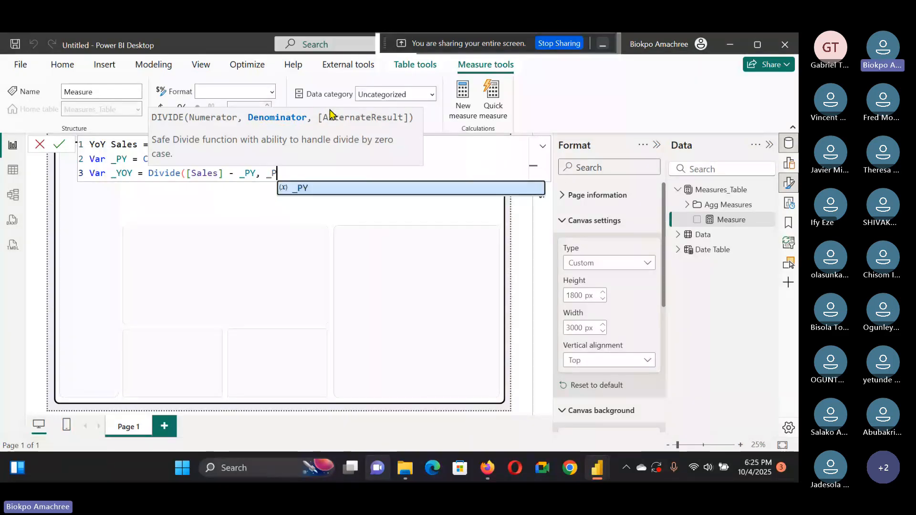
{"action": "type", "text": "Y"}
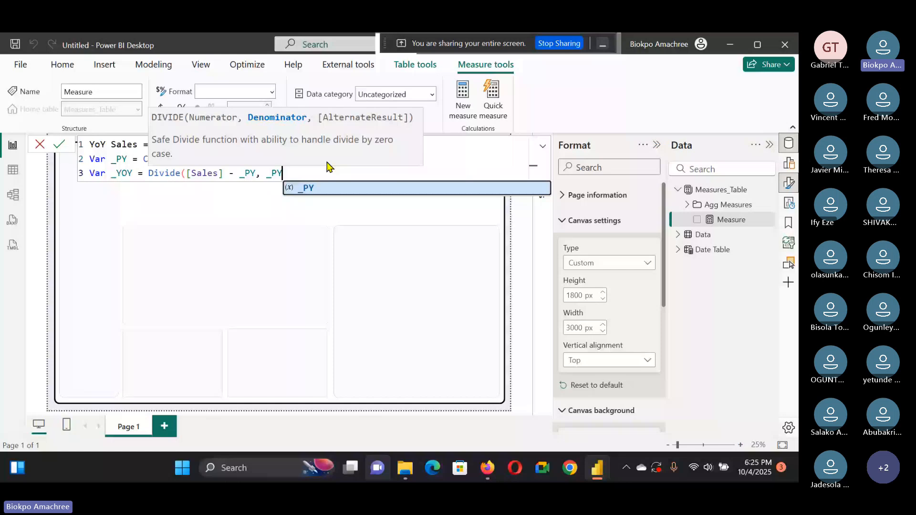
{"action": "type", "text": ")"}
{"action": "key", "text": "shift+Return"}
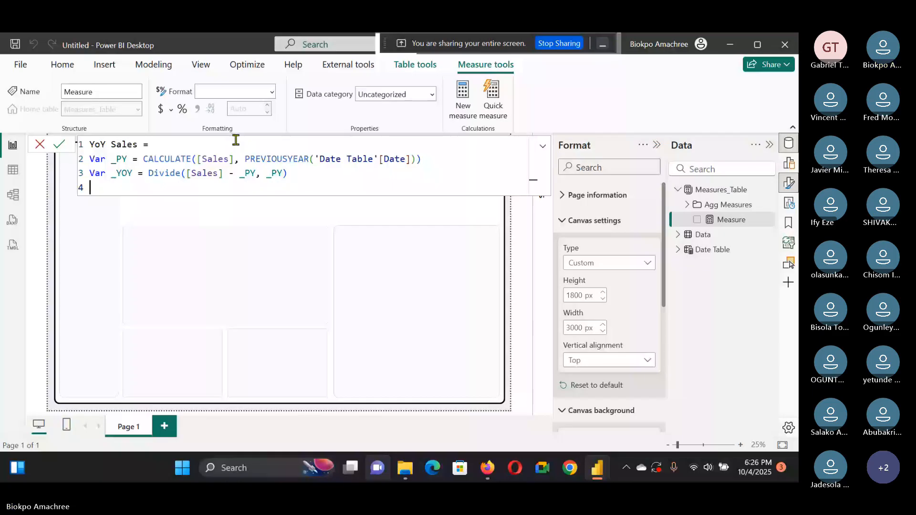
Step: Add a variable _YoYPCT defined as Format(_YOY, "0.0%")
{"action": "type", "text": "Var _"}
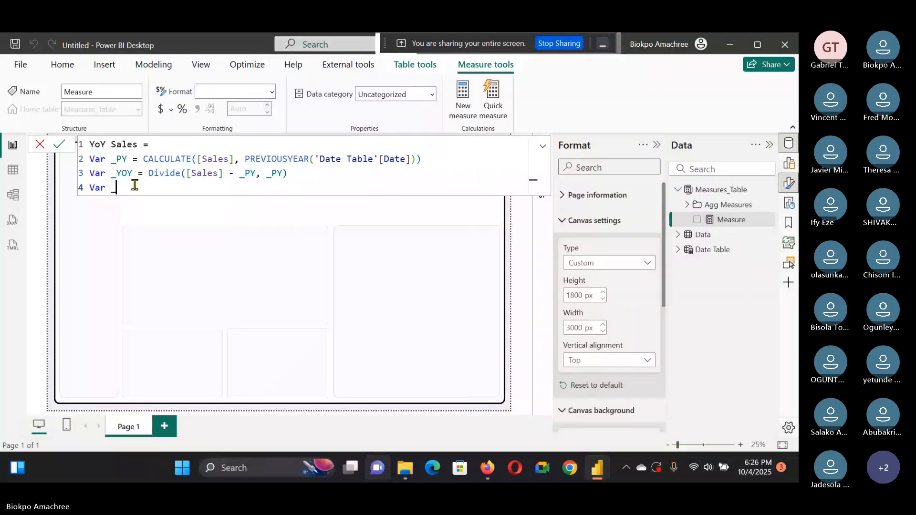
{"action": "type", "text": "Y"}
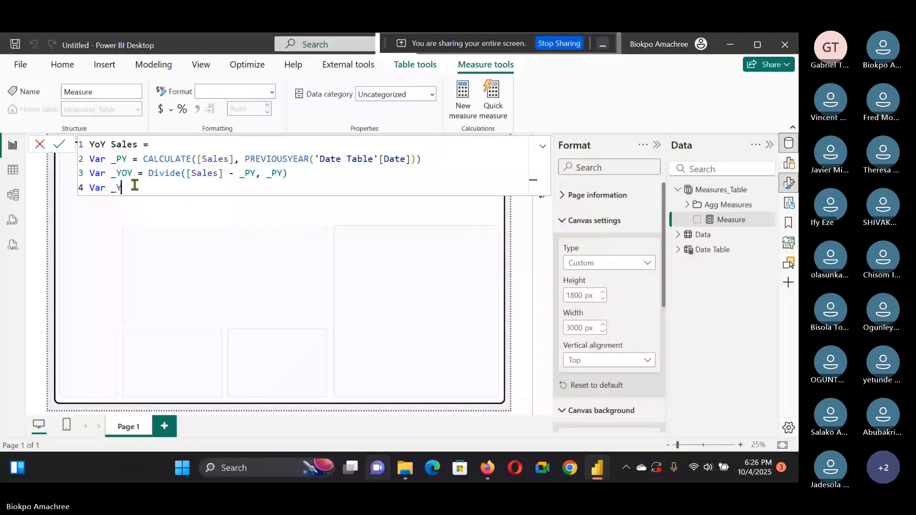
{"action": "type", "text": "oY"}
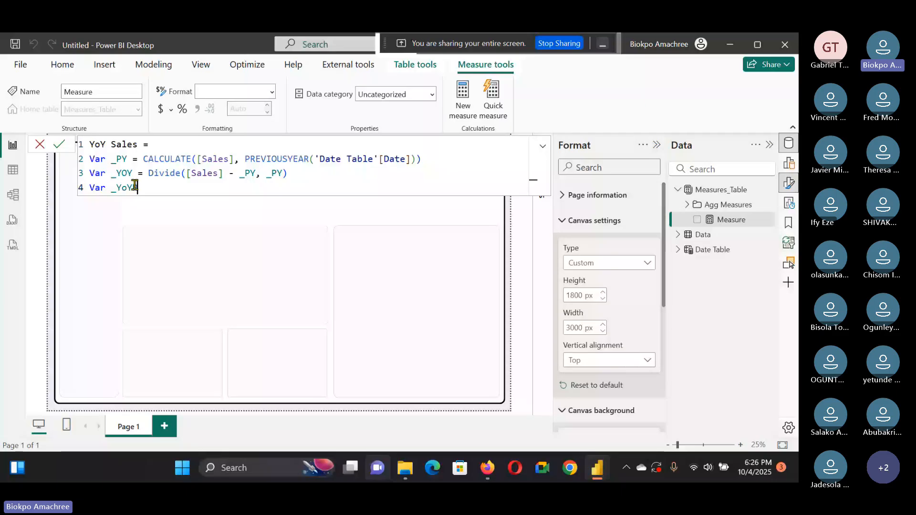
{"action": "type", "text": "PCT"}
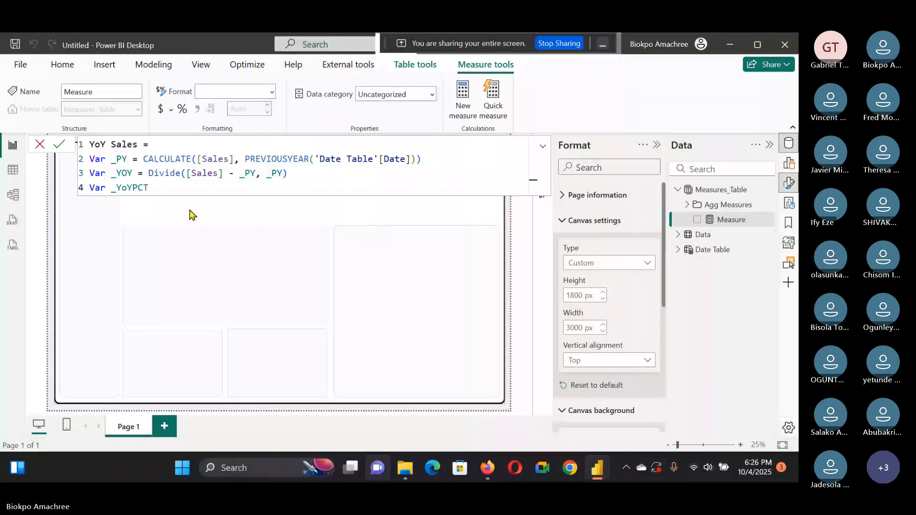
{"action": "type", "text": " = Form"}
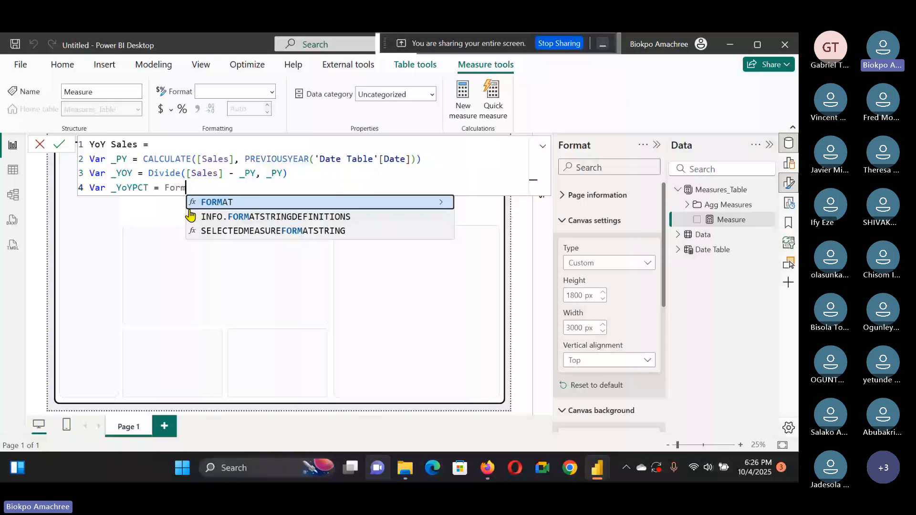
{"action": "type", "text": "at(_"}
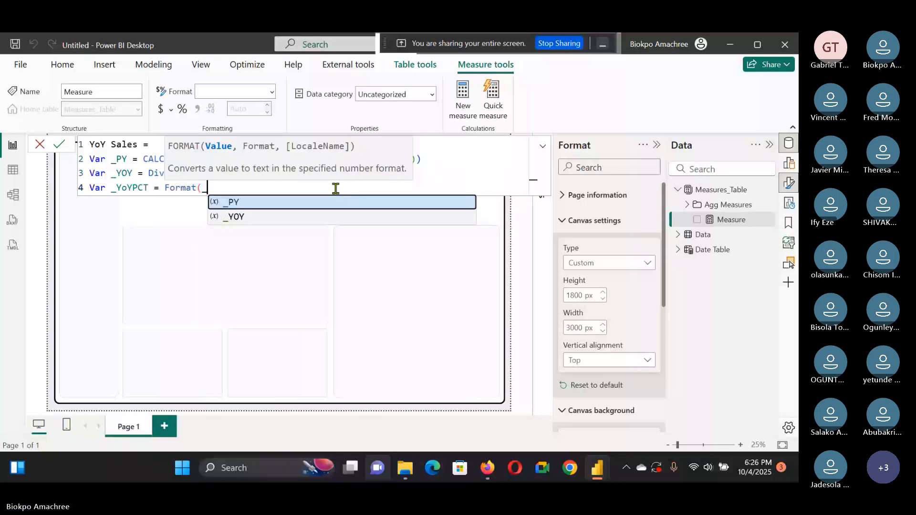
{"action": "type", "text": "Y"}
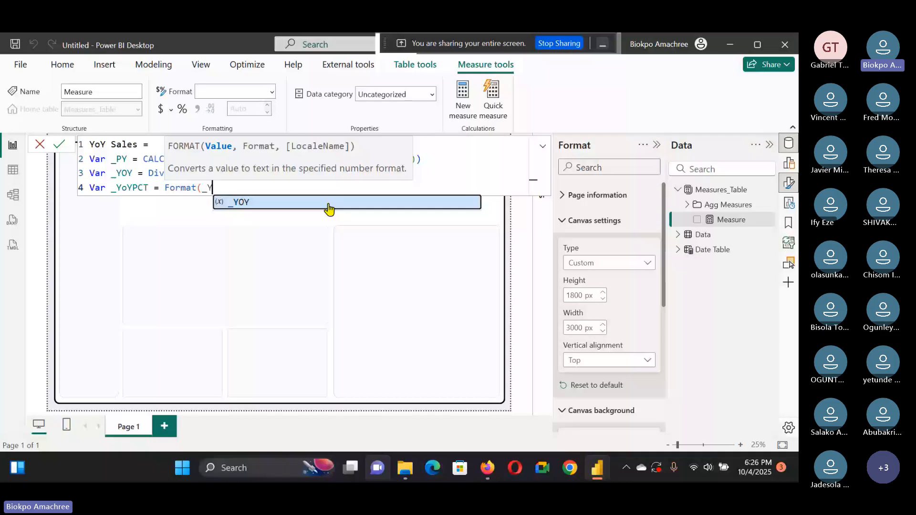
{"action": "left_click", "coordinate": [329, 204]}
{"action": "type", "text": ", \"0.0"}
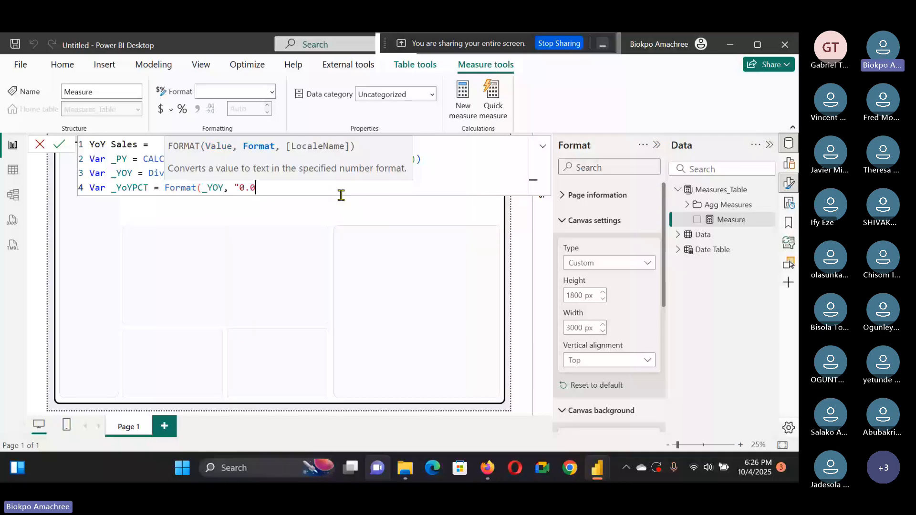
{"action": "type", "text": "%"}
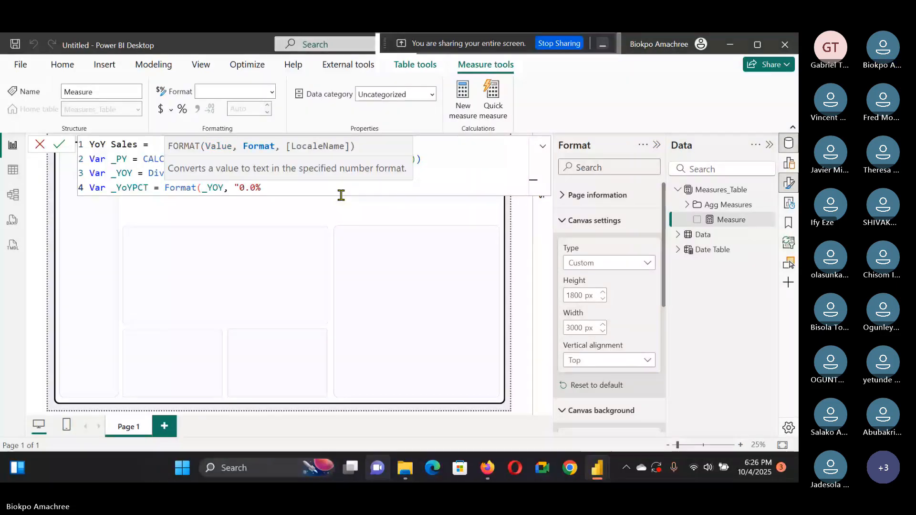
{"action": "type", "text": "\")"}
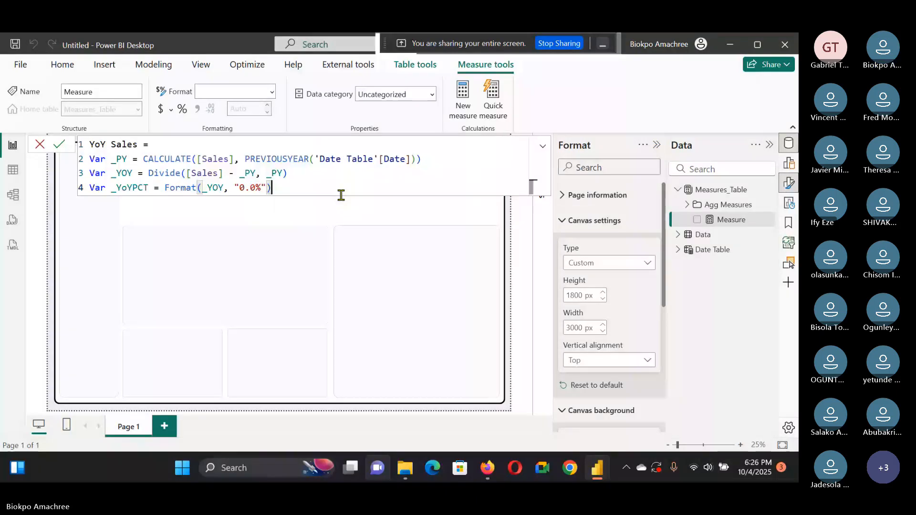
Step: Add a return line to the measure: Return If(_YOY>0, "+")
{"action": "key", "text": "shift+Return"}
{"action": "type", "text": "Return"}
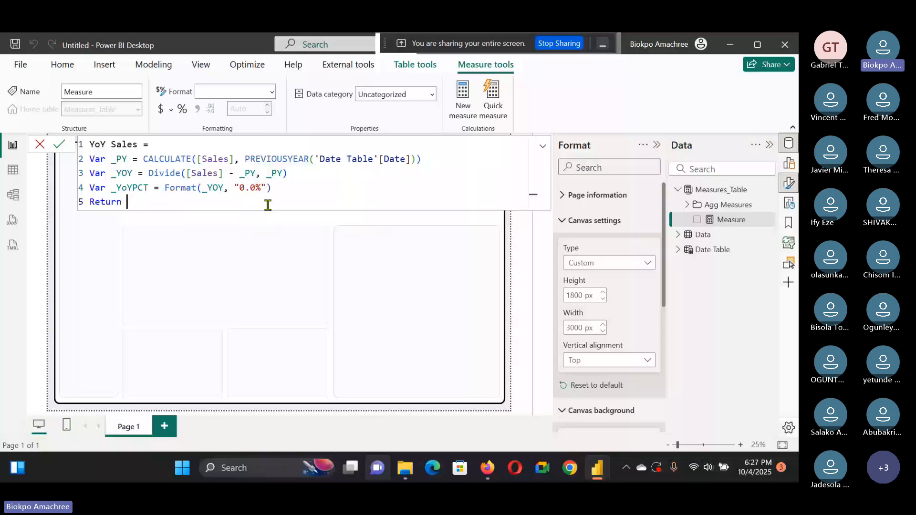
{"action": "type", "text": "If("}
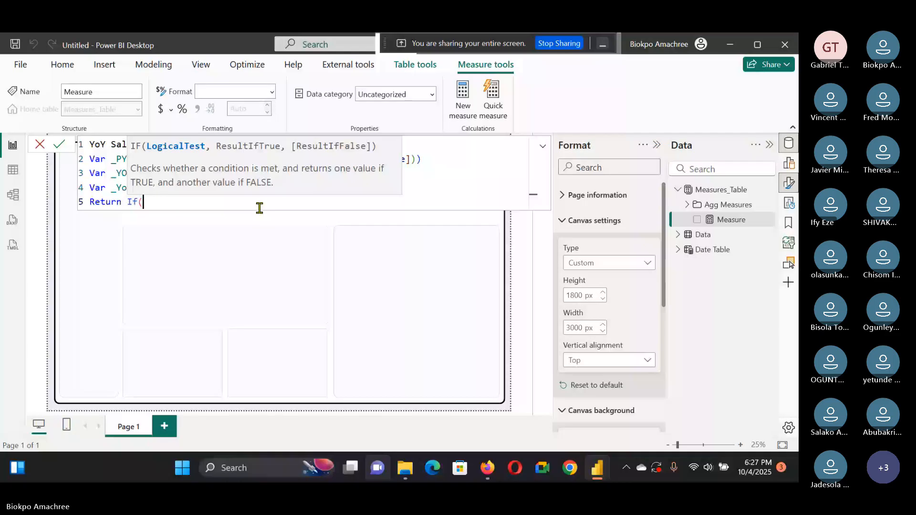
{"action": "left_click", "coordinate": [121, 172]}
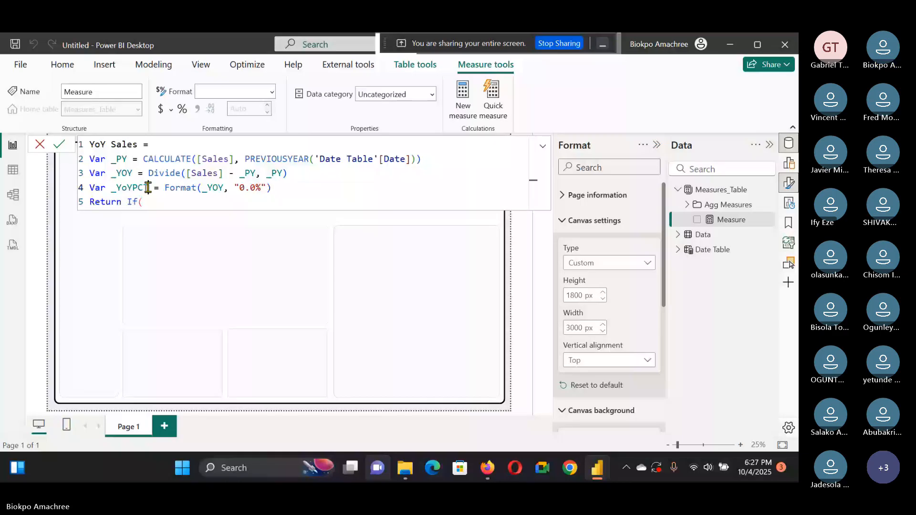
{"action": "type", "text": "_YOY>0, "}
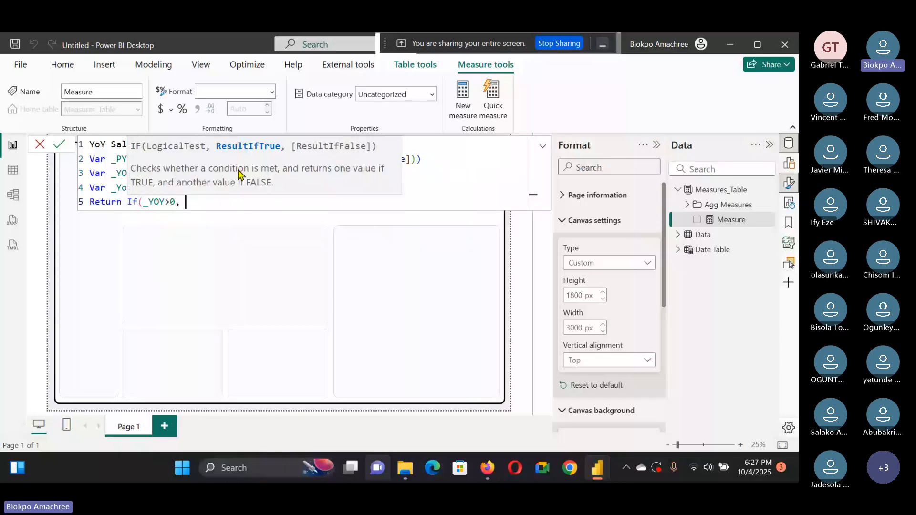
{"action": "type", "text": "\"+\")"}
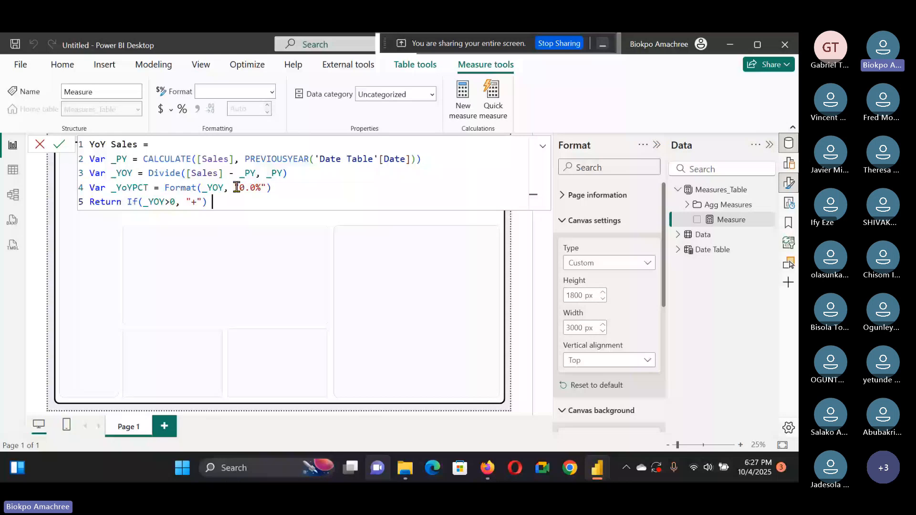
{"action": "type", "text": " & _"}
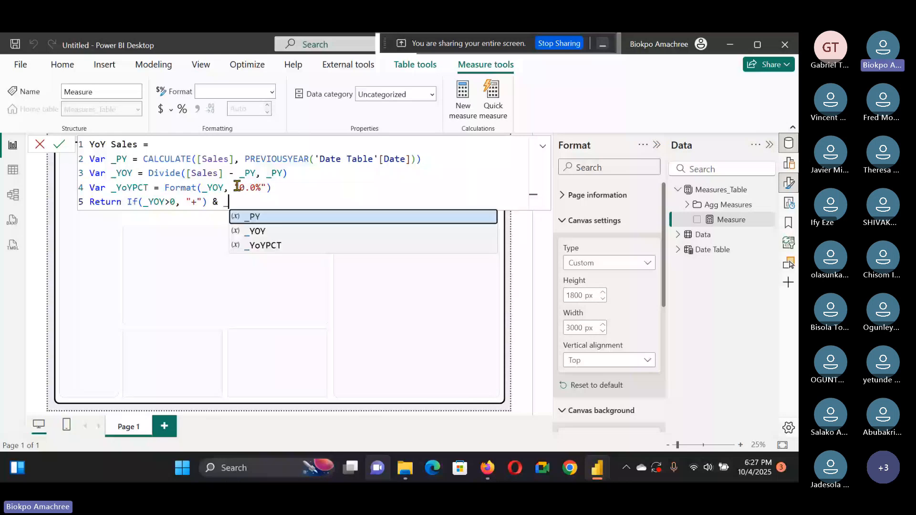
{"action": "type", "text": "YoYPCT"}
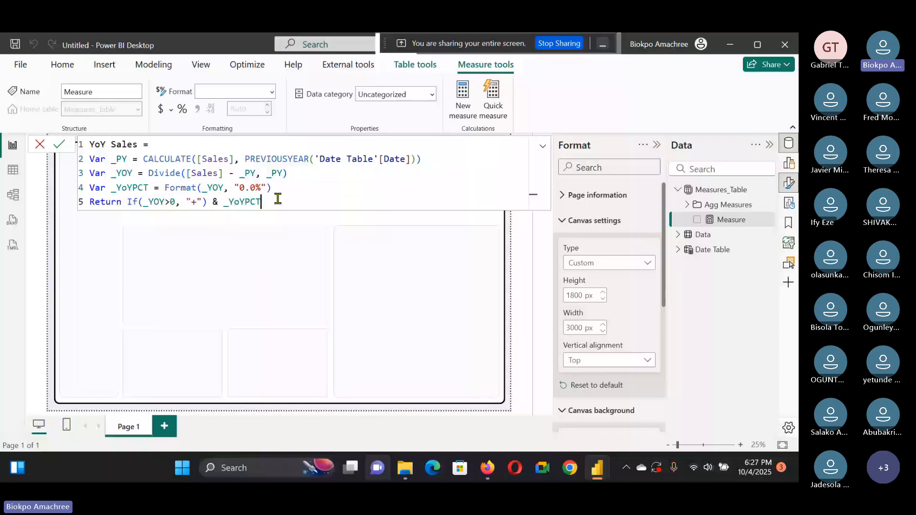
Step: Append & _YoYPCT to the return expression and commit the YoY Sales measure
{"action": "left_click", "coordinate": [59, 145]}
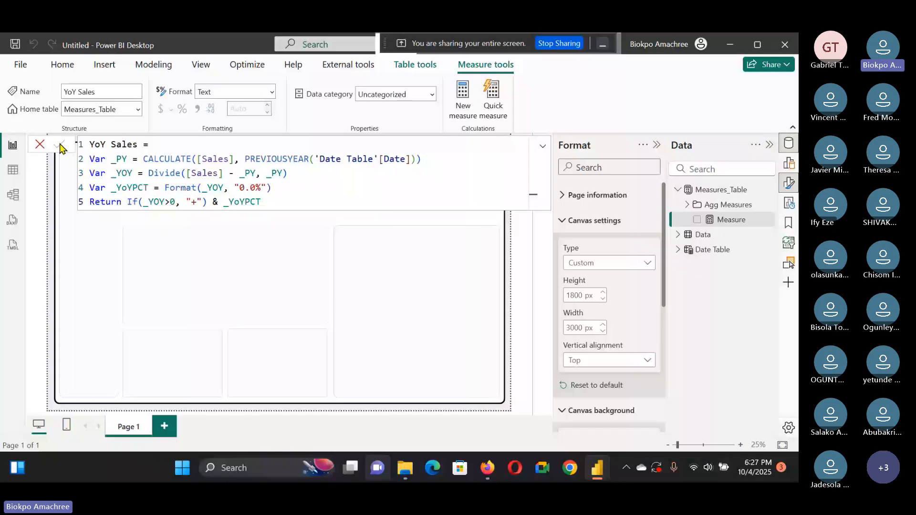
{"action": "left_click", "coordinate": [60, 145]}
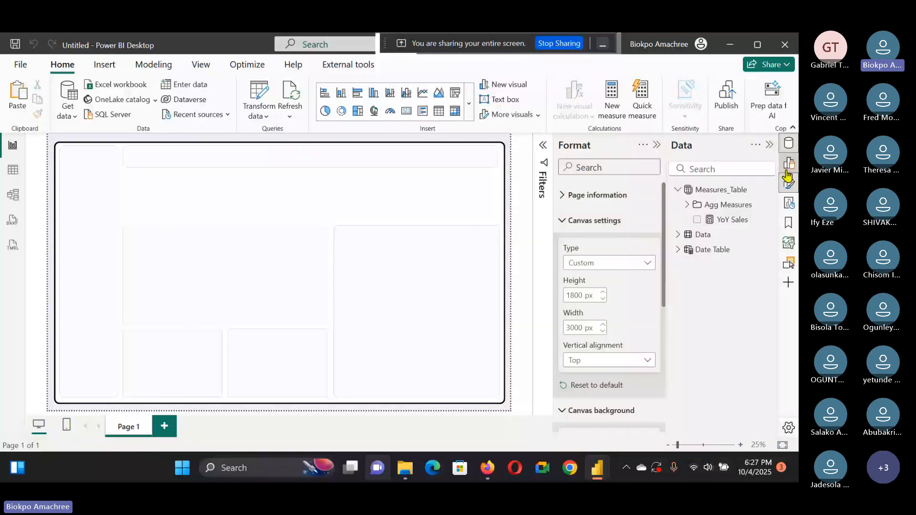
Step: Open the Build pane and insert a new card visual onto the report canvas
{"action": "left_click", "coordinate": [788, 180]}
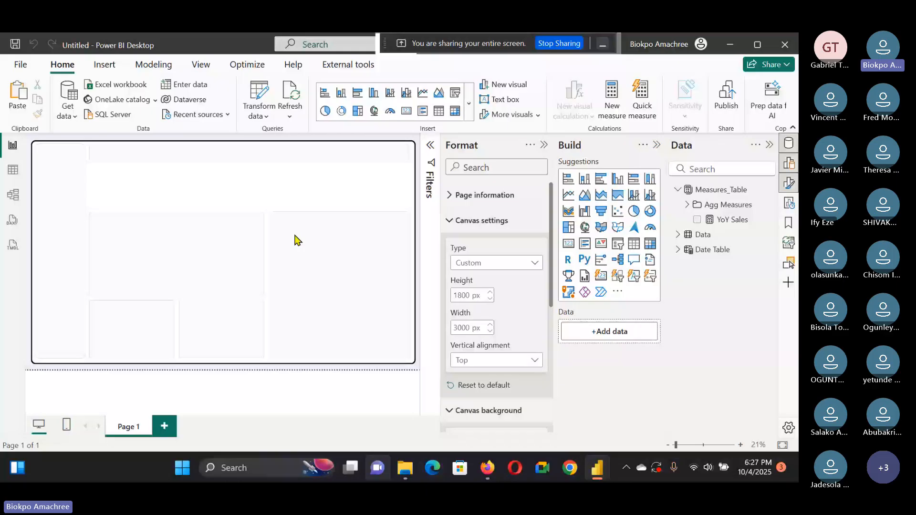
{"action": "left_click", "coordinate": [601, 276]}
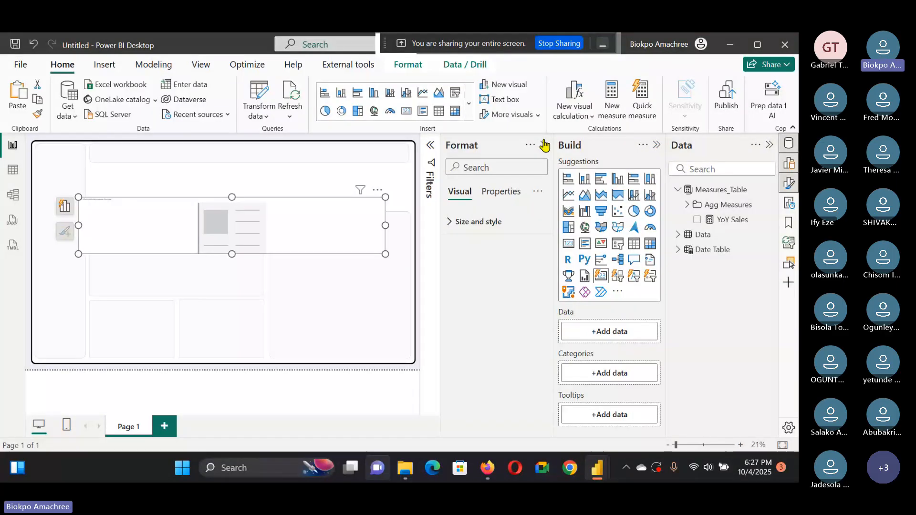
{"action": "key", "text": "Escape"}
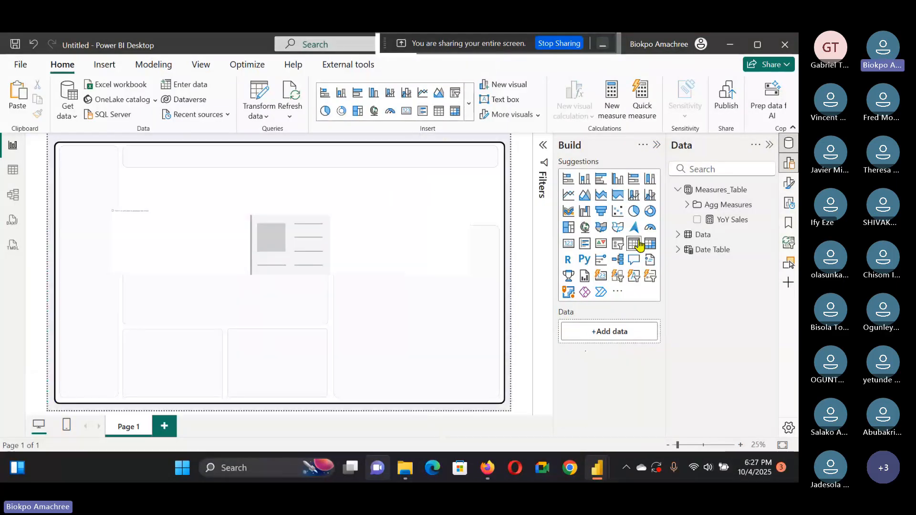
Step: Insert a slicer on the Year field and set its style to Dropdown
{"action": "left_click", "coordinate": [639, 244]}
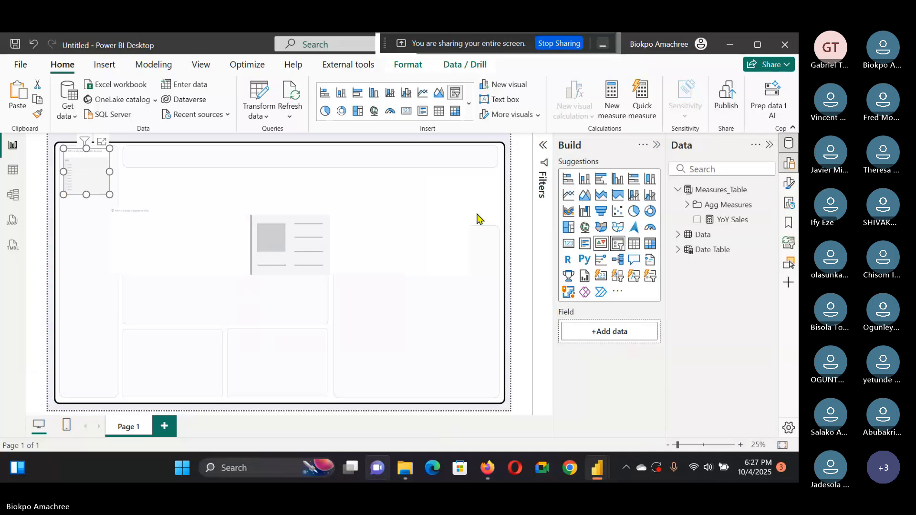
{"action": "mouse_move", "coordinate": [94, 180]}
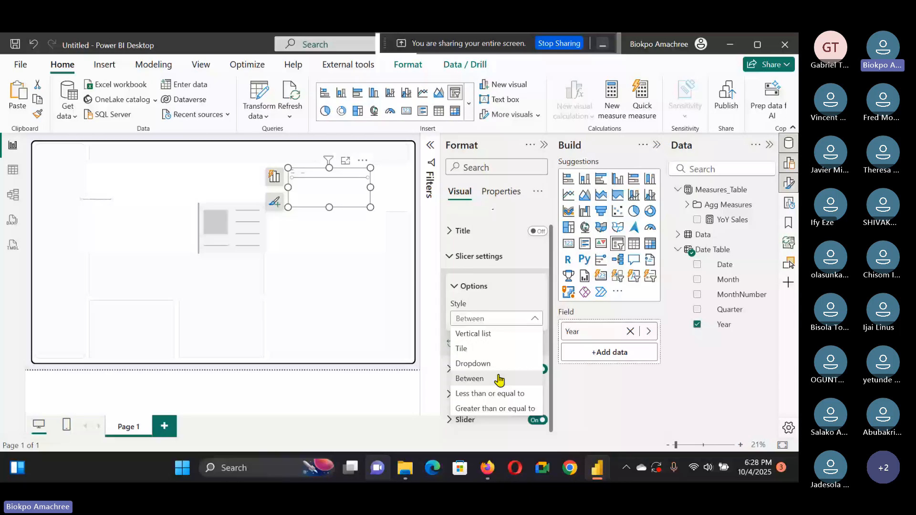
{"action": "left_click", "coordinate": [503, 365]}
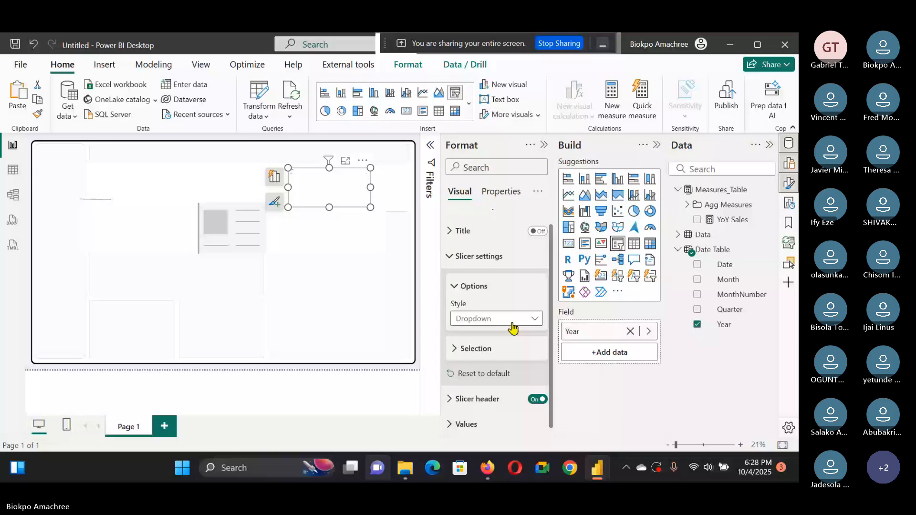
Step: Set the slicer header title font size to 18
{"action": "scroll", "coordinate": [512, 328], "scroll_direction": "down", "scroll_amount": 3}
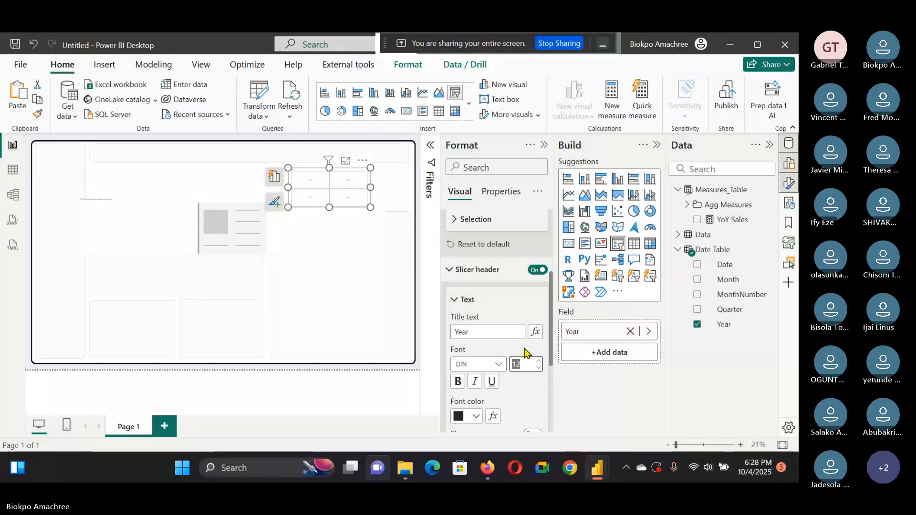
{"action": "type", "text": "18"}
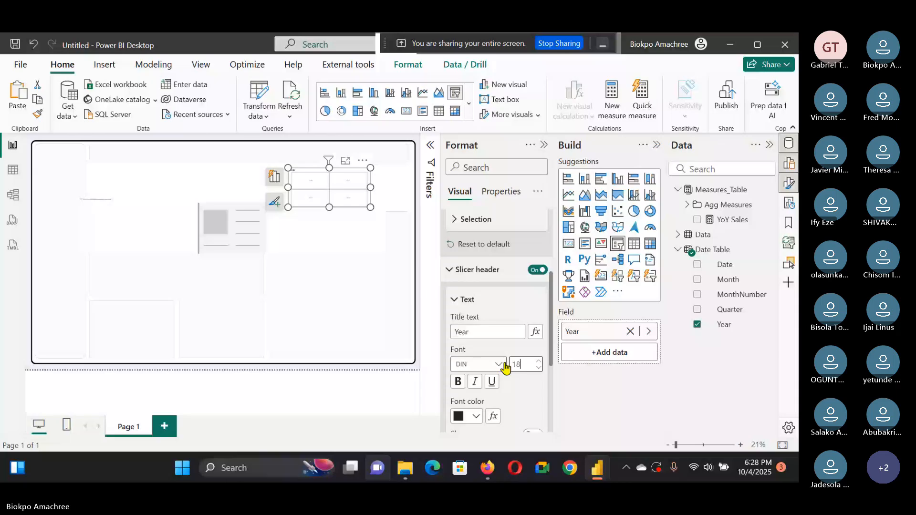
{"action": "left_click", "coordinate": [499, 365]}
Step: Set the slicer values font size to 25
{"action": "scroll", "coordinate": [491, 384], "scroll_direction": "down", "scroll_amount": 5}
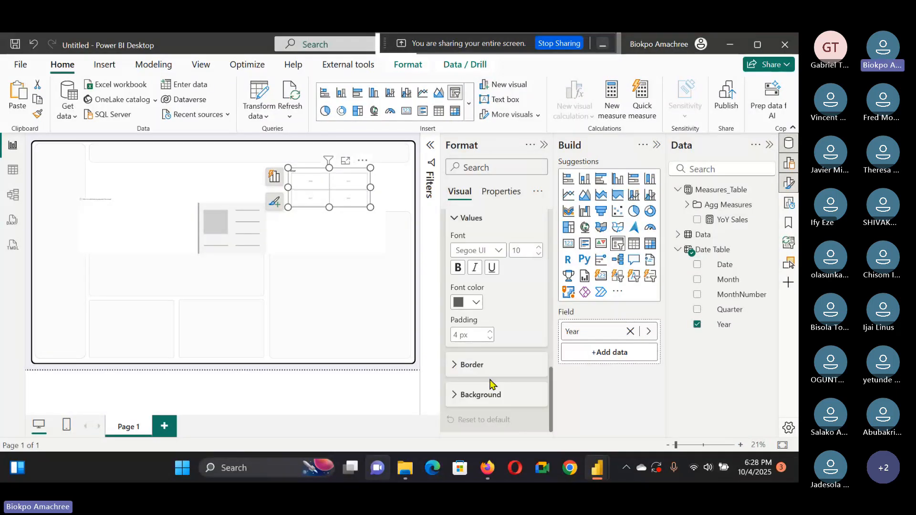
{"action": "left_click_drag", "start_coordinate": [523, 250], "coordinate": [500, 253]}
{"action": "type", "text": "25"}
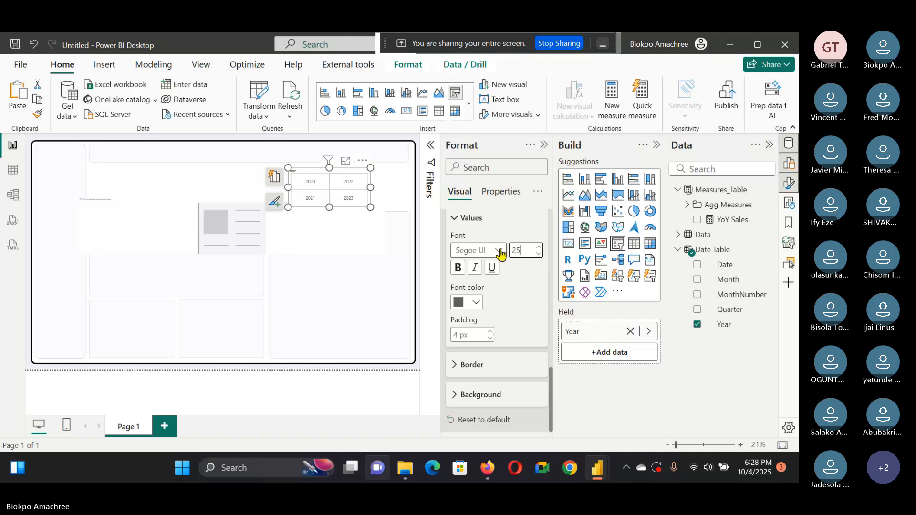
{"action": "left_click", "coordinate": [499, 251]}
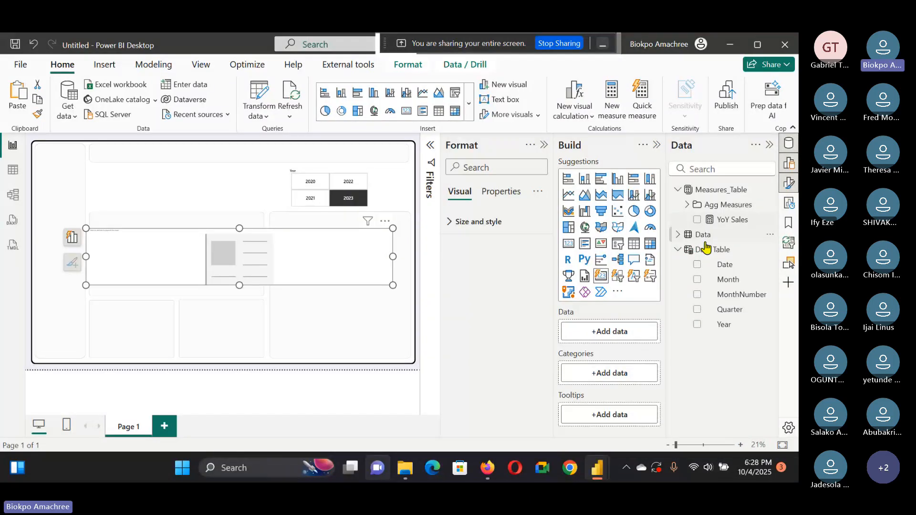
Step: Add the Sales measure from Agg Measures to the card visual
{"action": "left_click", "coordinate": [687, 205]}
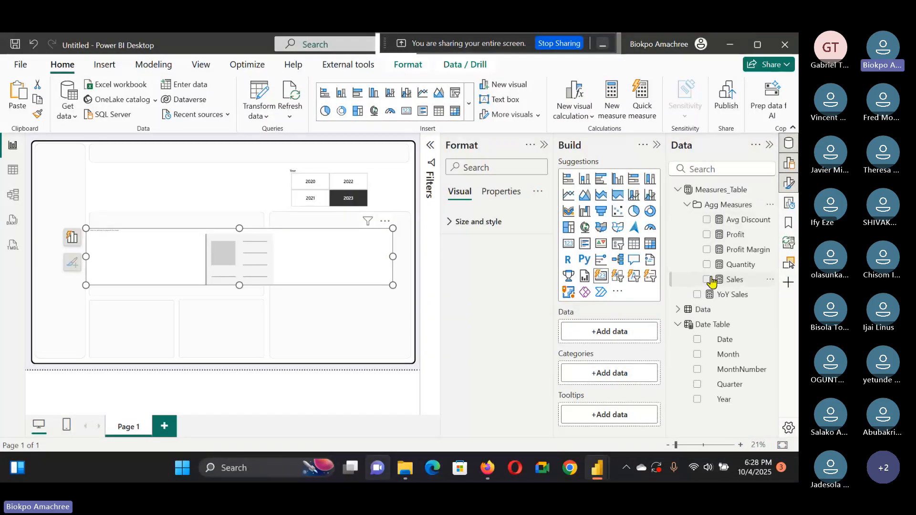
{"action": "left_click", "coordinate": [707, 280]}
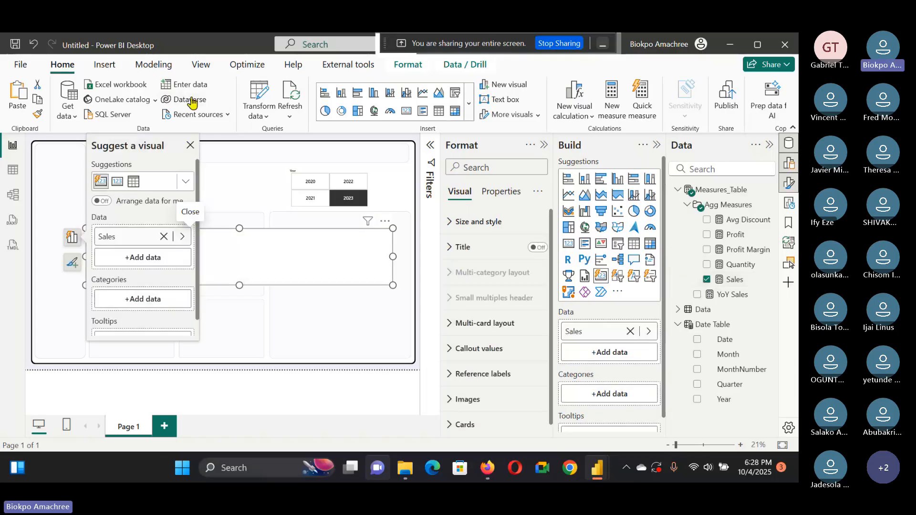
{"action": "left_click", "coordinate": [190, 145]}
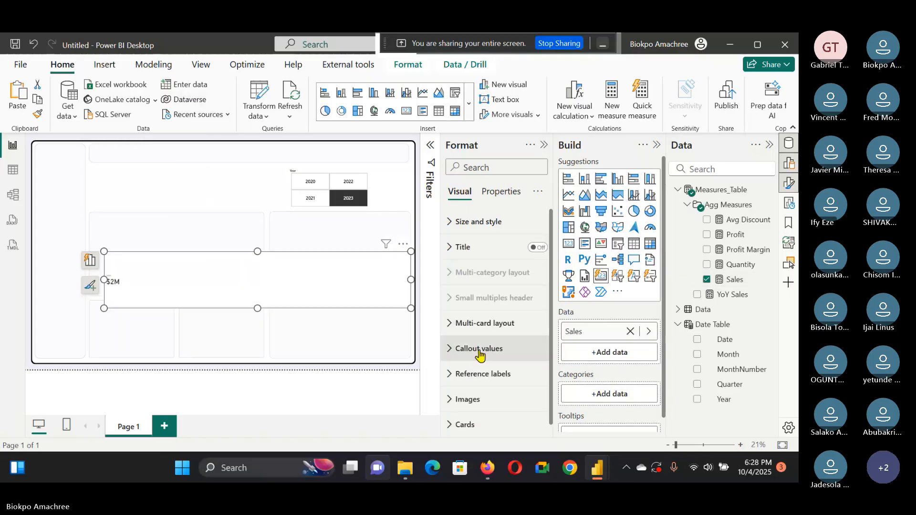
Step: Set the card's callout values font size to 60 for all series
{"action": "left_click", "coordinate": [480, 349]}
{"action": "left_click", "coordinate": [505, 410]}
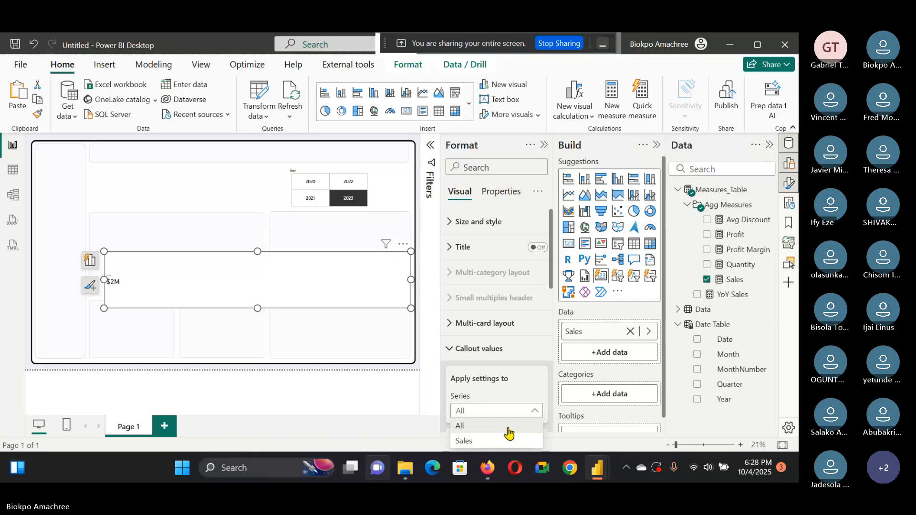
{"action": "scroll", "coordinate": [508, 433], "scroll_direction": "down", "scroll_amount": 4}
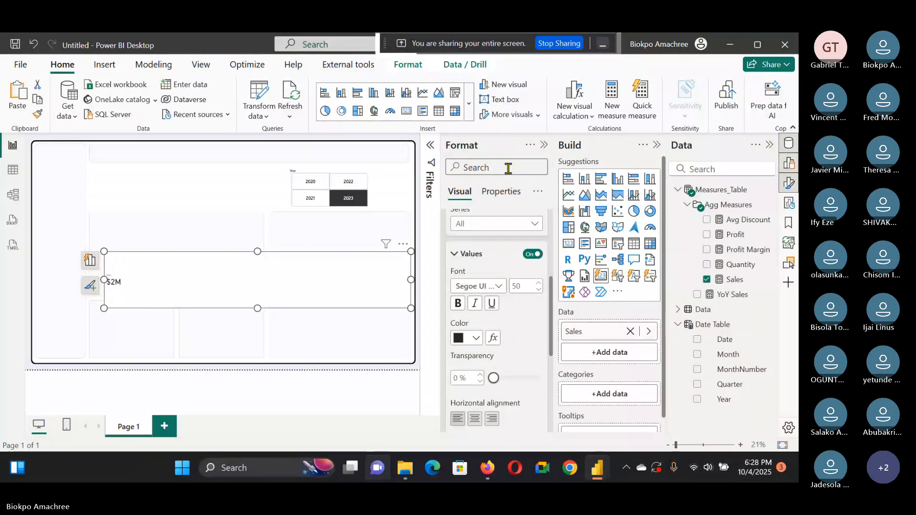
{"action": "left_click", "coordinate": [520, 286]}
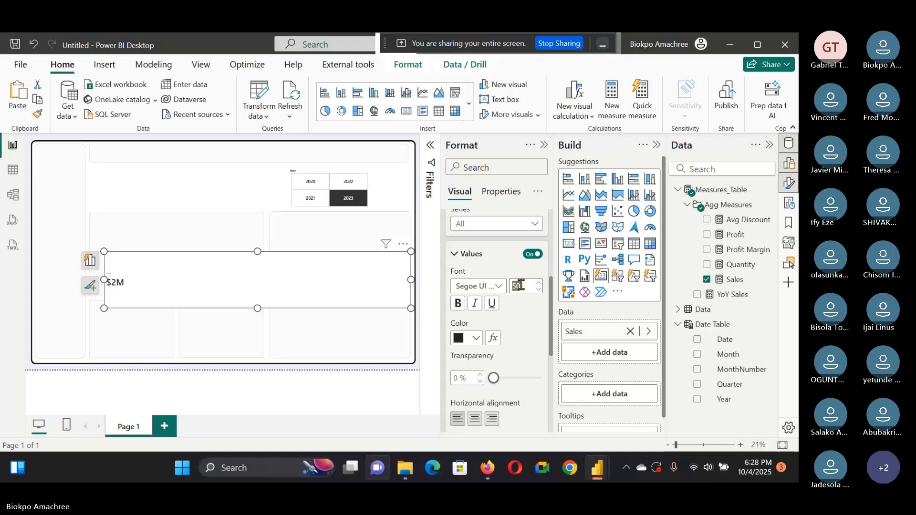
{"action": "type", "text": "60"}
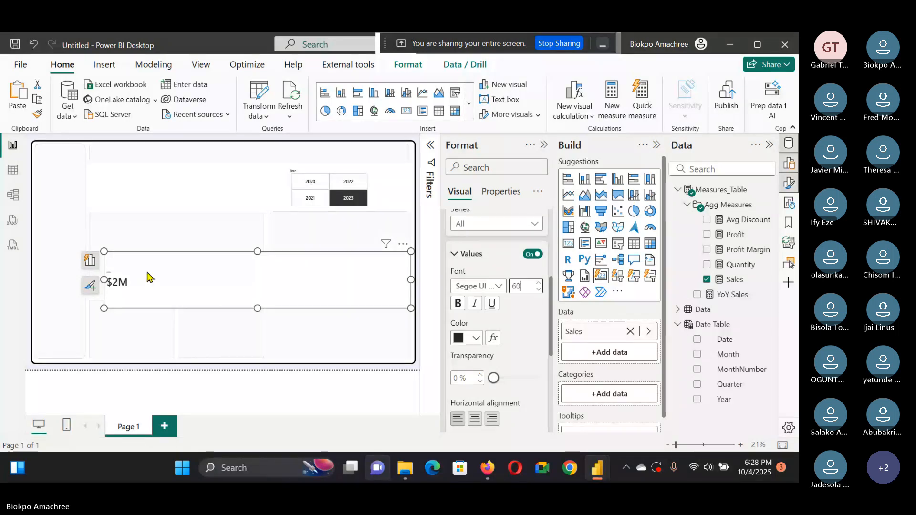
Step: Set the card's label font size to 40 and add the YoY Sales measure to the card
{"action": "scroll", "coordinate": [496, 357], "scroll_direction": "down", "scroll_amount": 5}
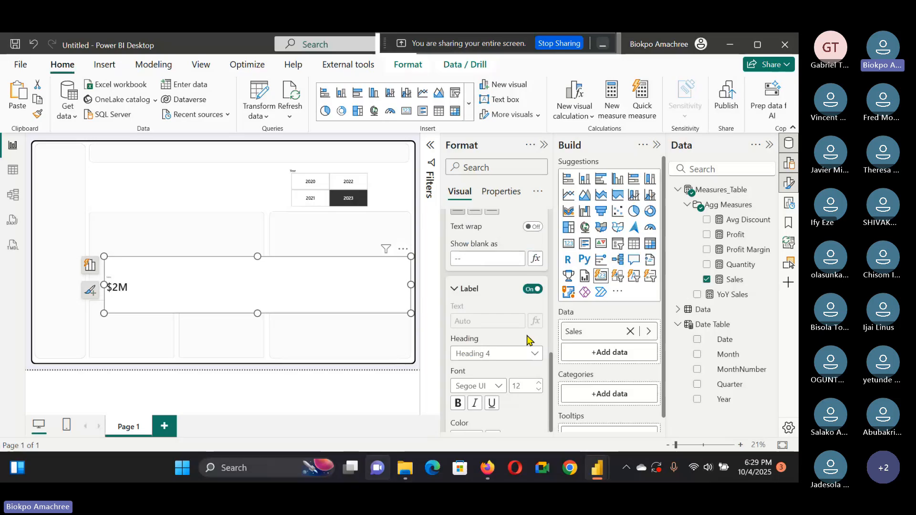
{"action": "left_click", "coordinate": [522, 387]}
{"action": "type", "text": "40"}
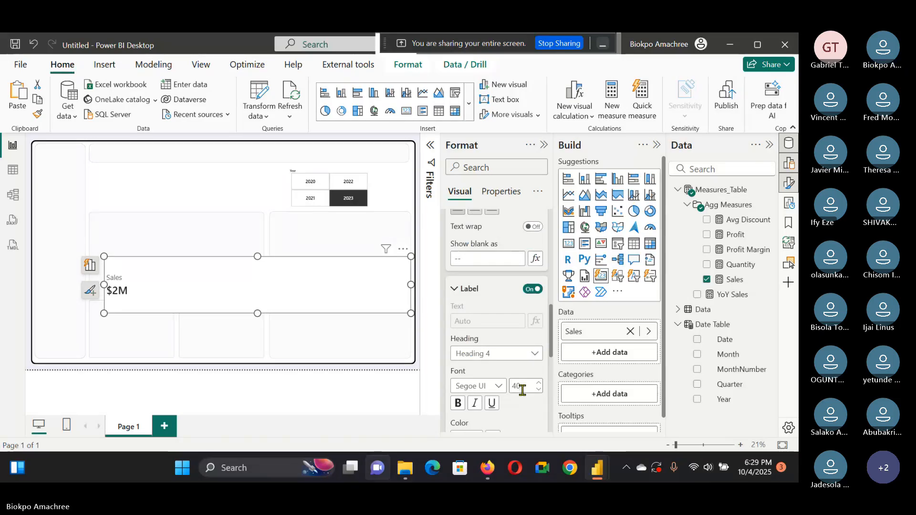
{"action": "left_click", "coordinate": [697, 295]}
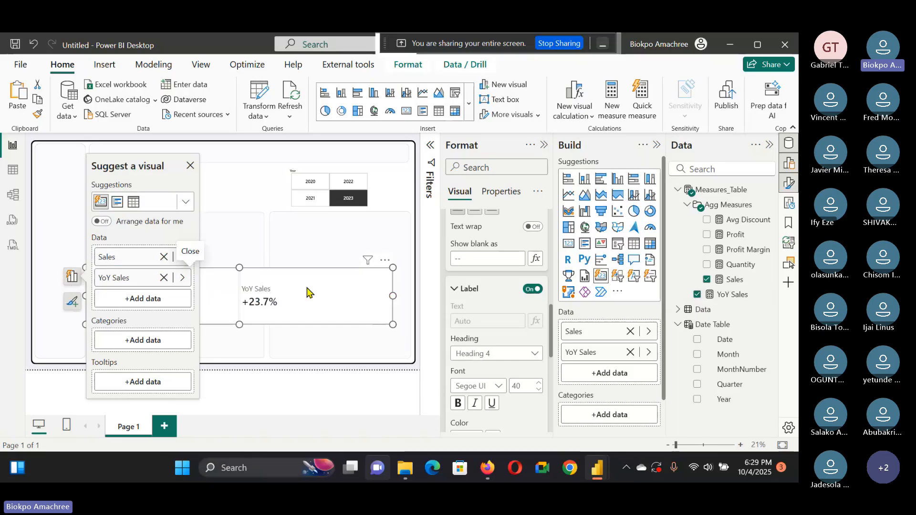
{"action": "left_click", "coordinate": [190, 166]}
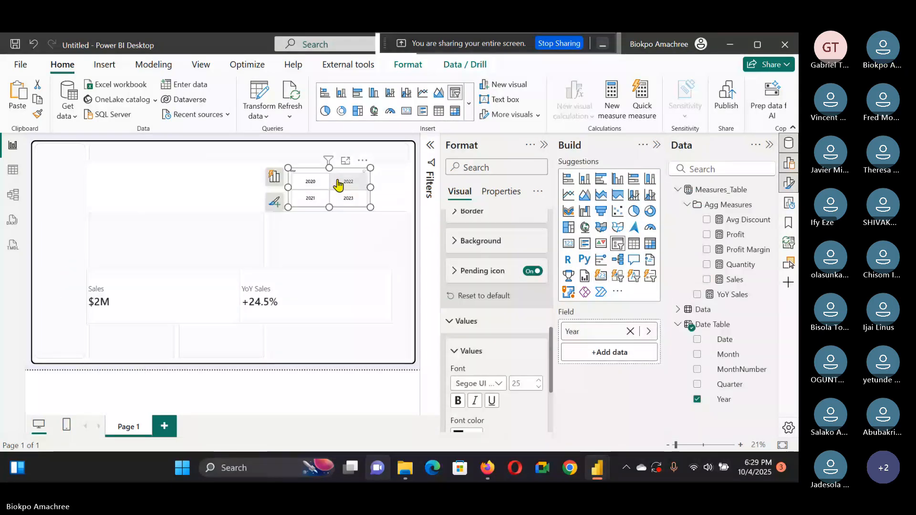
Step: Test the Year slicer by selecting different years and viewing the card values
{"action": "left_click", "coordinate": [312, 196]}
{"action": "left_click", "coordinate": [316, 185]}
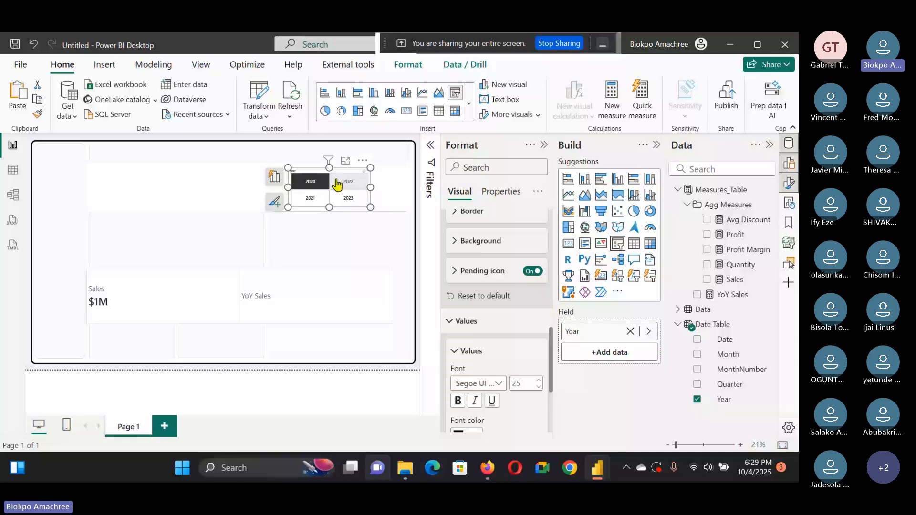
{"action": "left_click", "coordinate": [309, 186]}
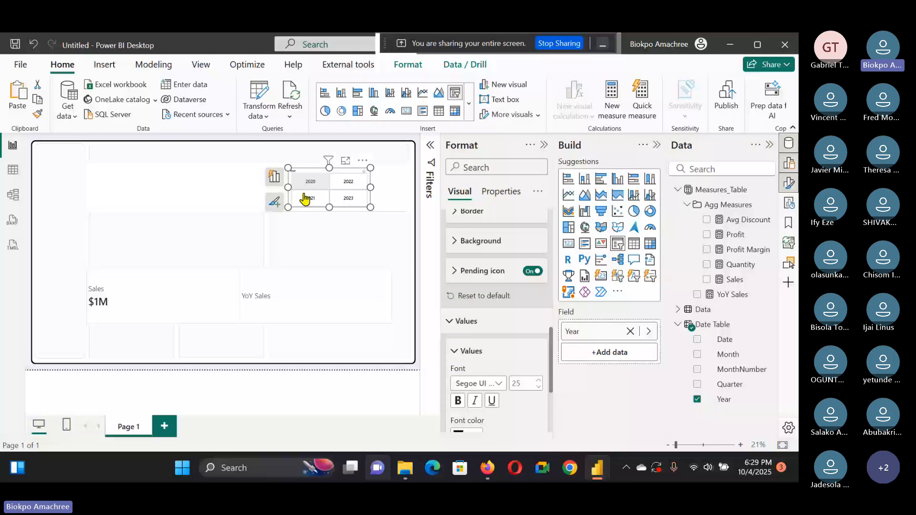
{"action": "left_click", "coordinate": [307, 186]}
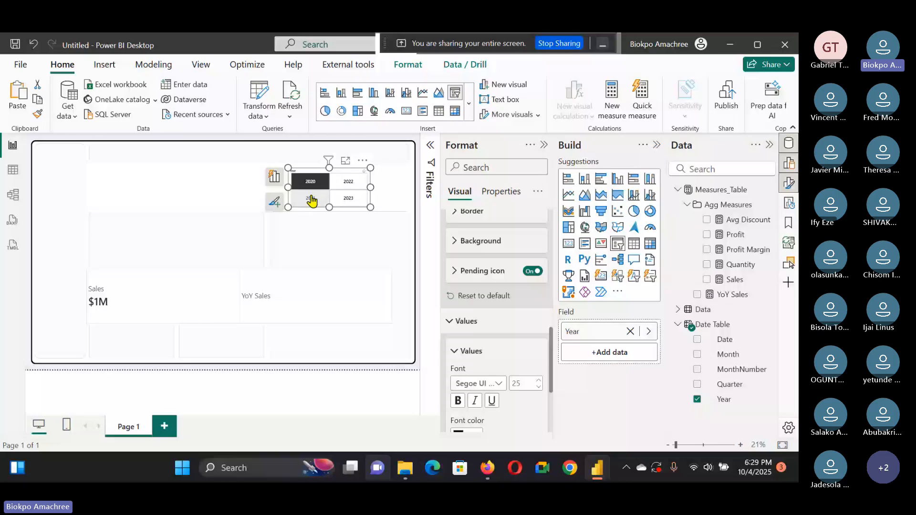
{"action": "left_click", "coordinate": [347, 197]}
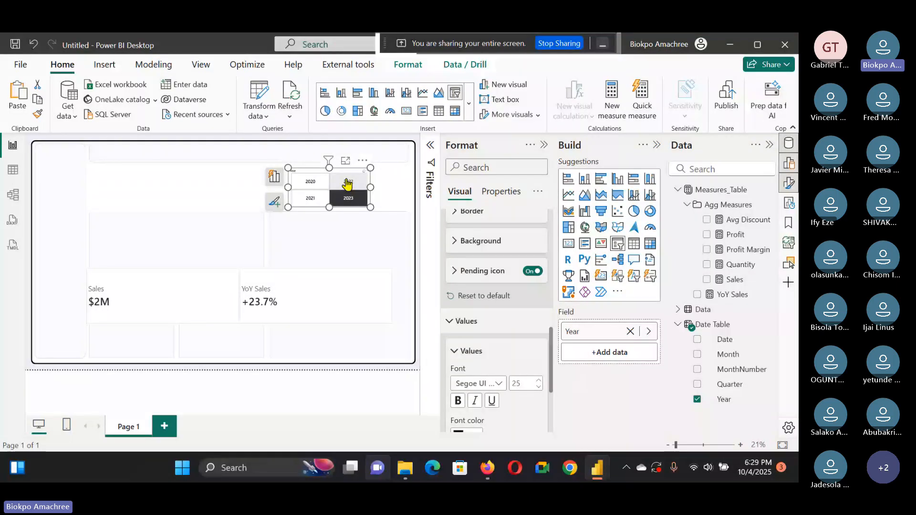
Step: Enlarge the Year slicer and select 2020, 2023 and 2021 to check the card values
{"action": "left_click", "coordinate": [347, 183]}
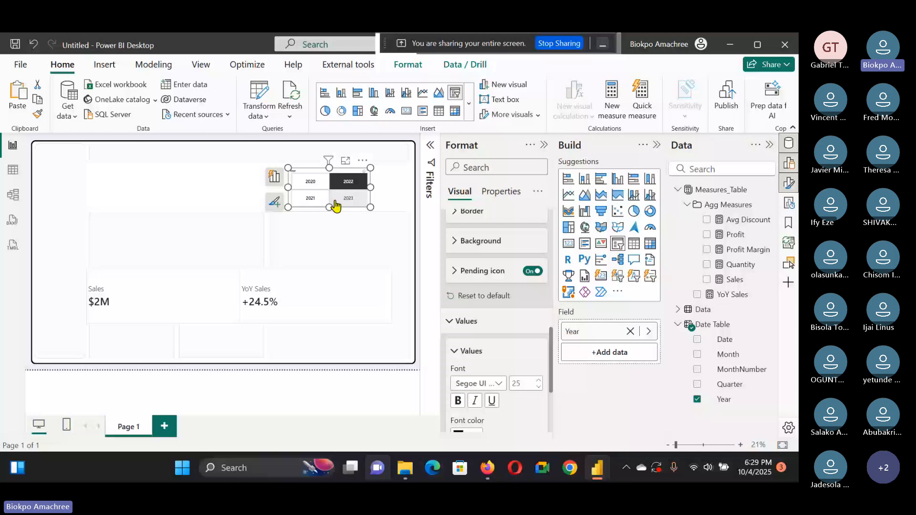
{"action": "left_click", "coordinate": [344, 184]}
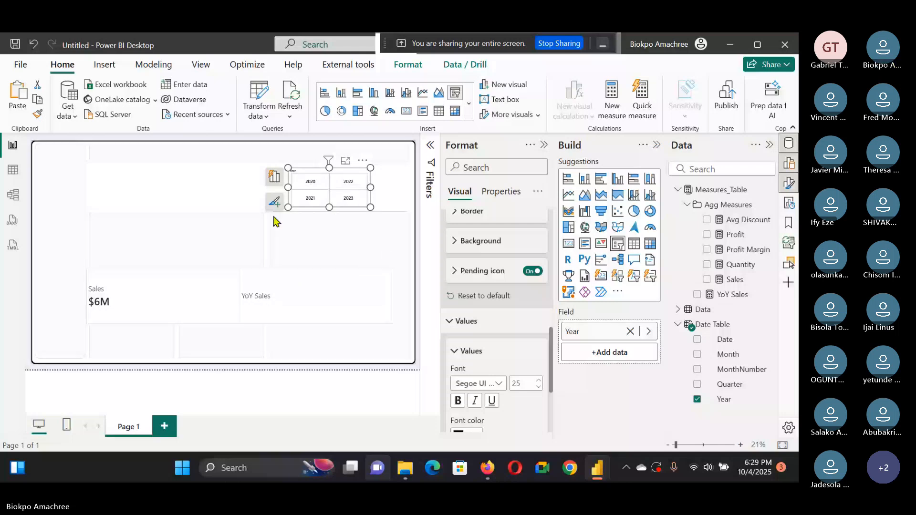
{"action": "left_click_drag", "start_coordinate": [287, 207], "coordinate": [318, 221]}
{"action": "left_click", "coordinate": [343, 209]}
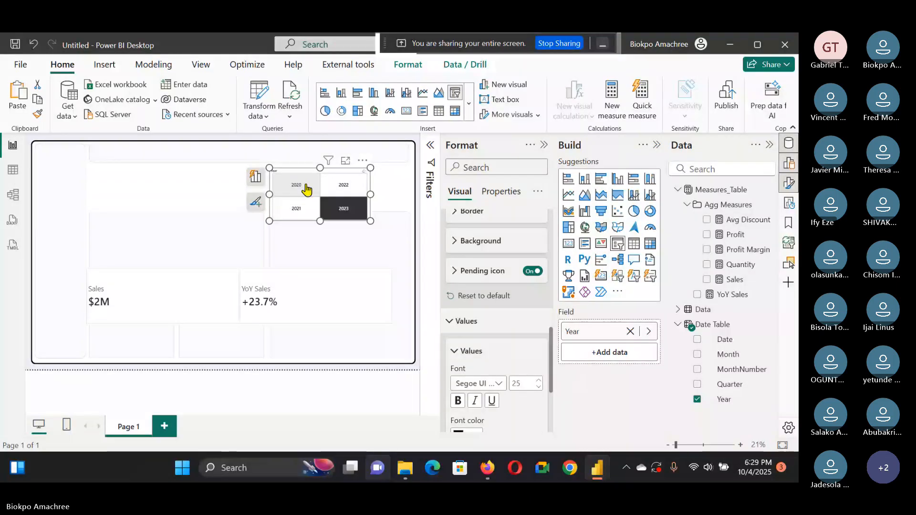
{"action": "left_click", "coordinate": [330, 217]}
{"action": "left_click", "coordinate": [307, 210]}
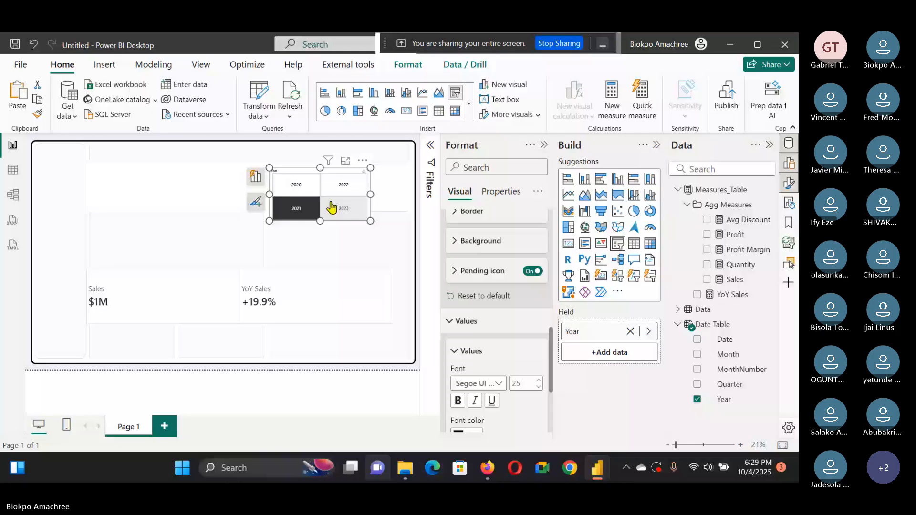
Step: Move the Year slicer up toward the top-right corner of the canvas
{"action": "left_click_drag", "start_coordinate": [332, 206], "coordinate": [347, 191]}
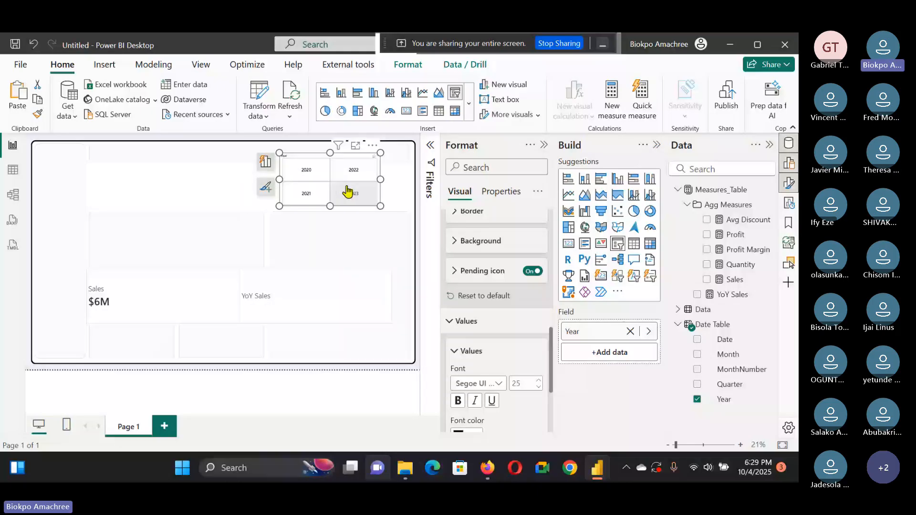
{"action": "key", "text": "Escape"}
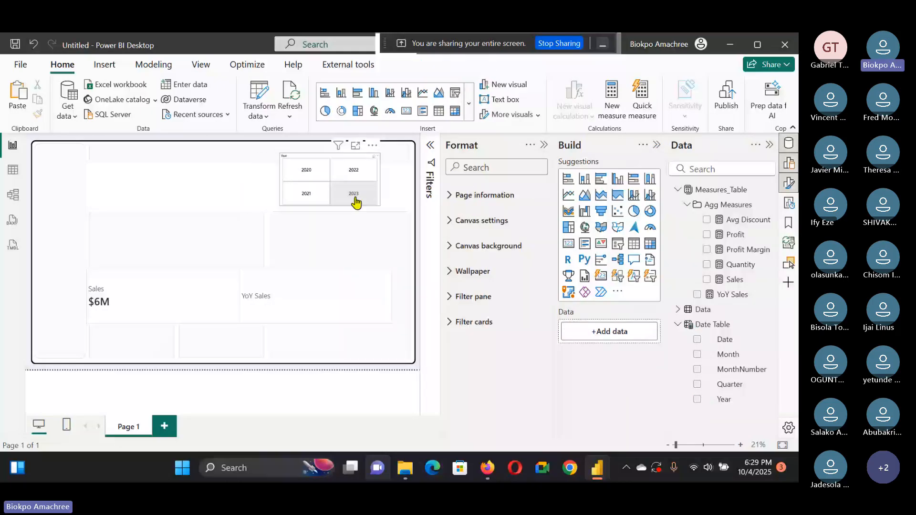
Step: Select 2023 in the Year slicer and move the Sales card visual up
{"action": "left_click", "coordinate": [354, 197]}
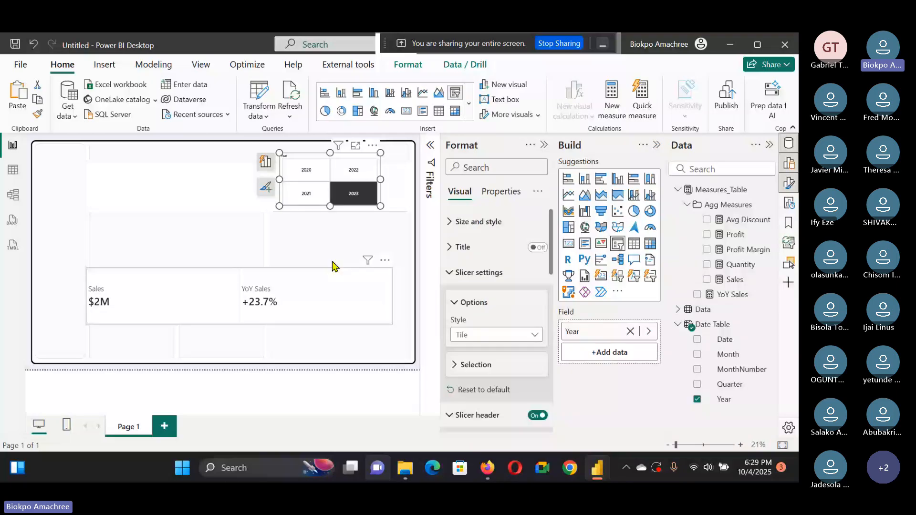
{"action": "left_click_drag", "start_coordinate": [332, 266], "coordinate": [335, 237]}
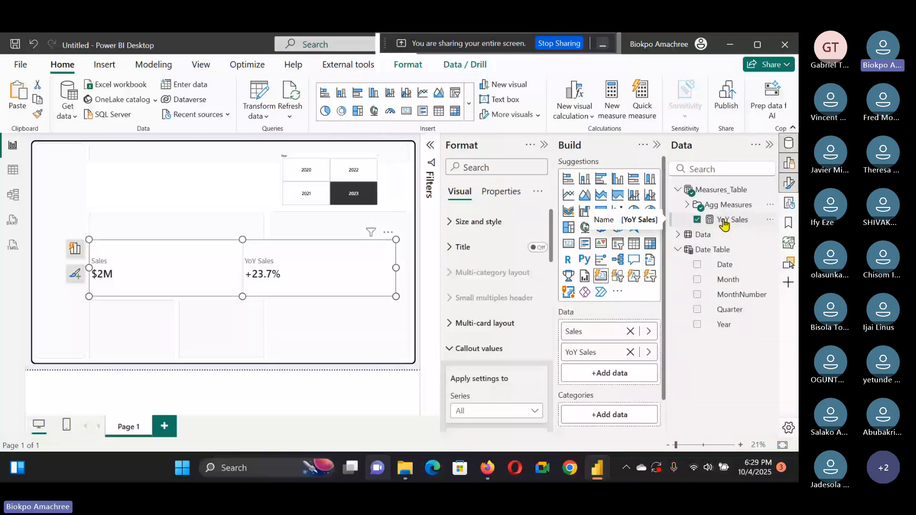
Step: In model view, put the YoY Sales measure into a display folder named YoY measures
{"action": "left_click", "coordinate": [13, 170]}
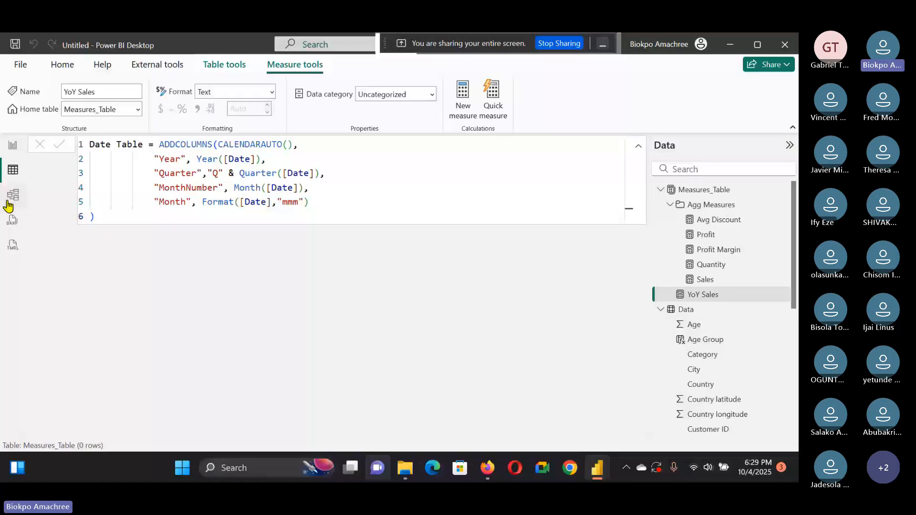
{"action": "left_click", "coordinate": [13, 196]}
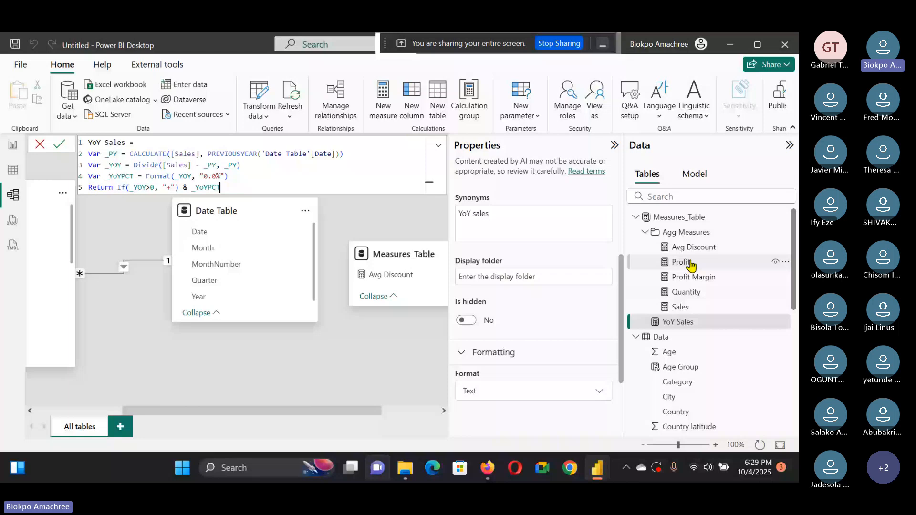
{"action": "left_click", "coordinate": [645, 232]}
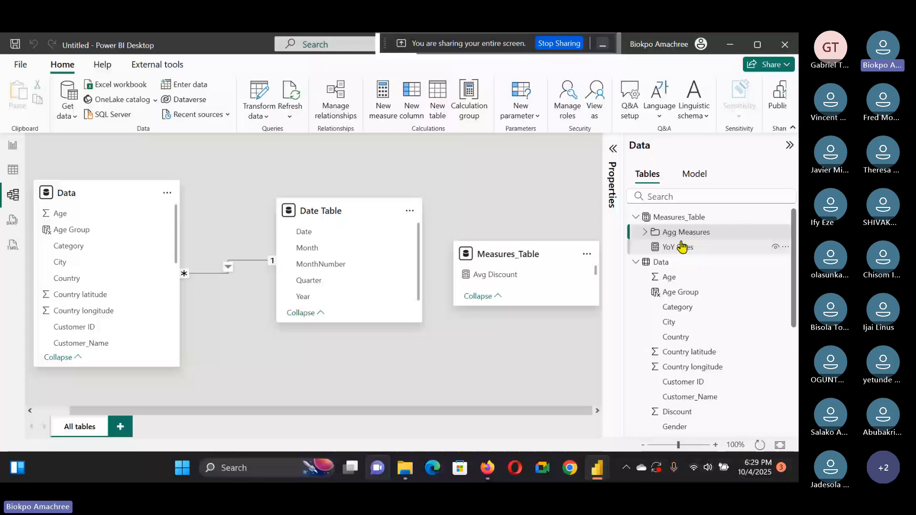
{"action": "left_click", "coordinate": [611, 149]}
{"action": "left_click", "coordinate": [506, 281]}
{"action": "type", "text": "Y"}
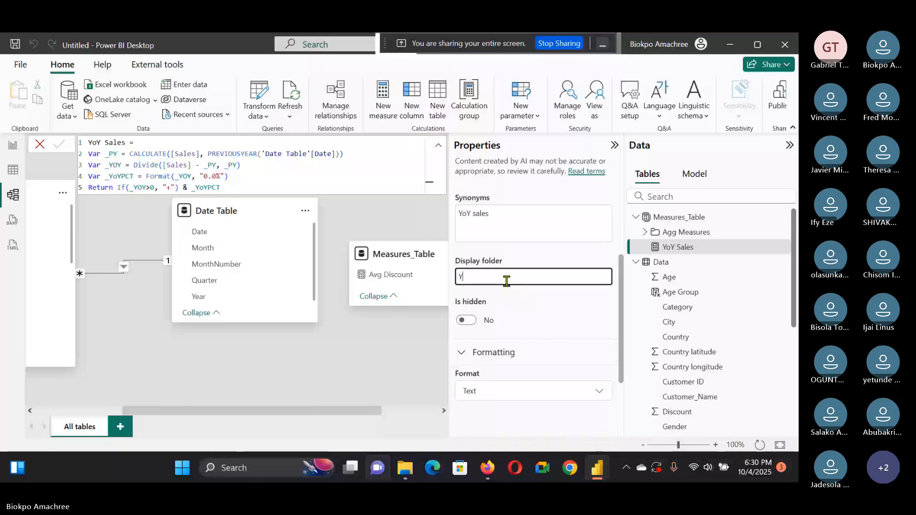
{"action": "type", "text": "oY measures"}
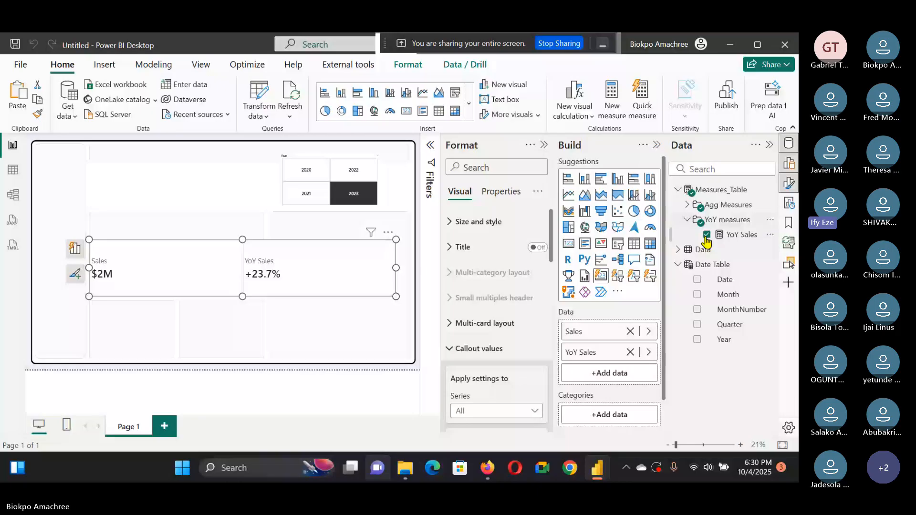
Step: Open the YoY Sales measure to view its formula, then deselect the card visual
{"action": "left_click", "coordinate": [706, 239]}
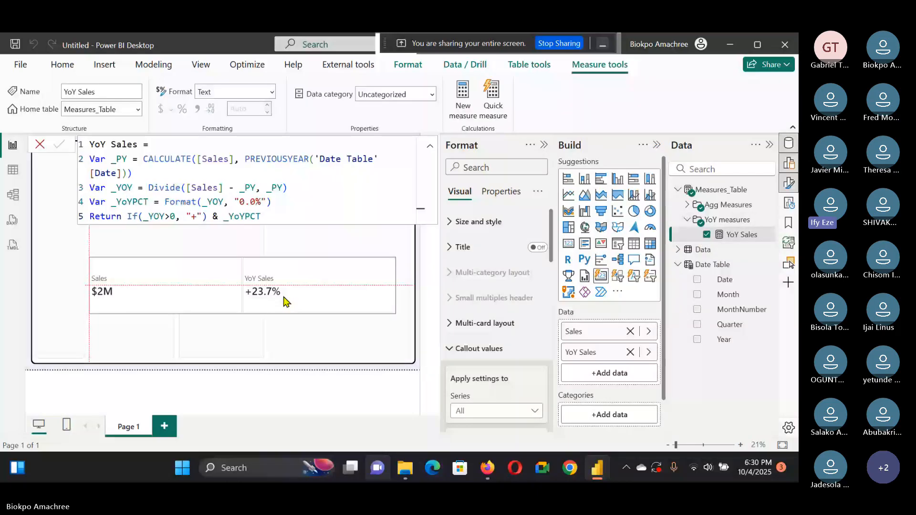
{"action": "left_click", "coordinate": [284, 301]}
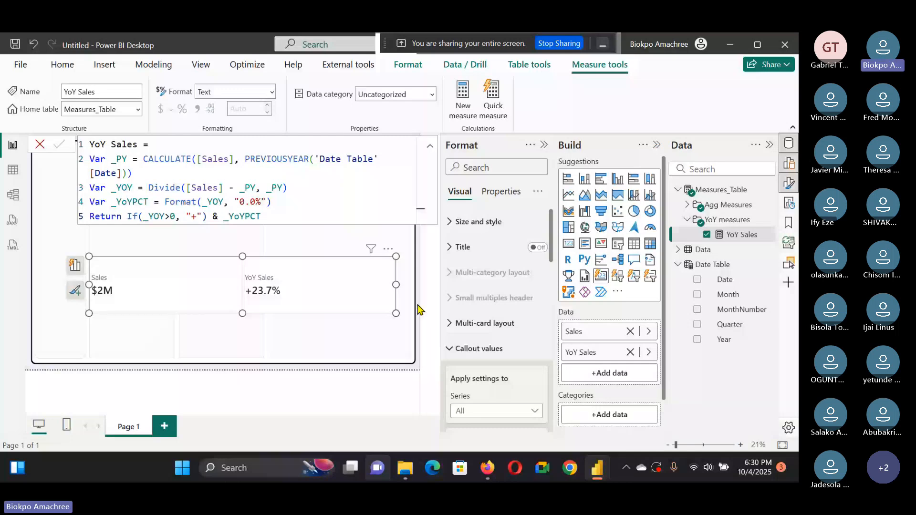
{"action": "left_click", "coordinate": [420, 253]}
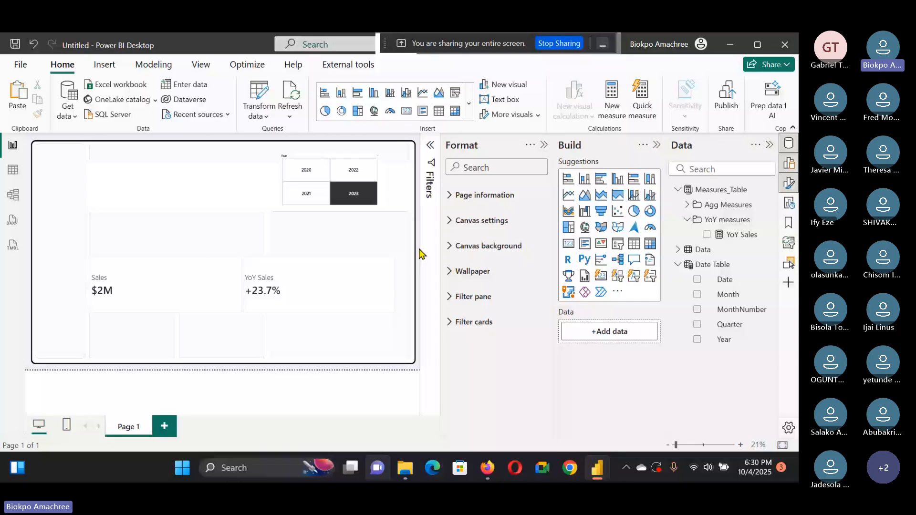
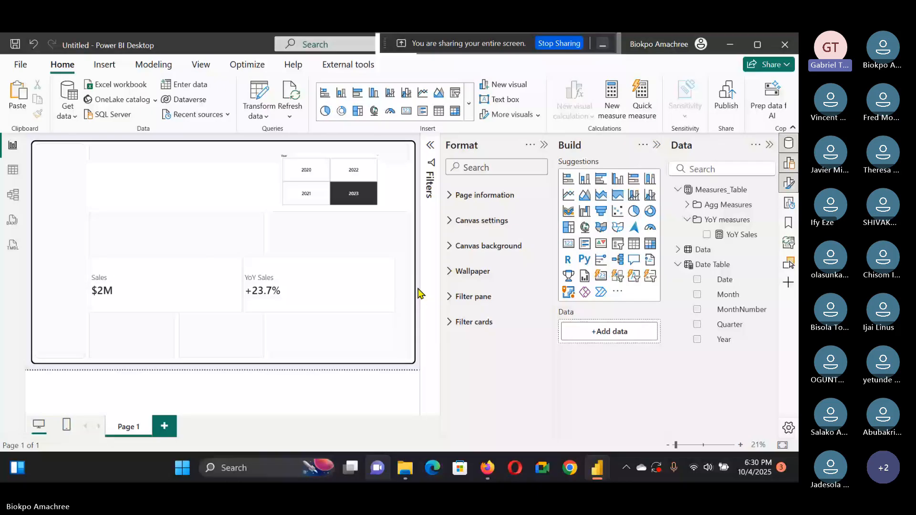
Step: Open the YoY Sales measure and copy its full formula
{"action": "left_click", "coordinate": [330, 180]}
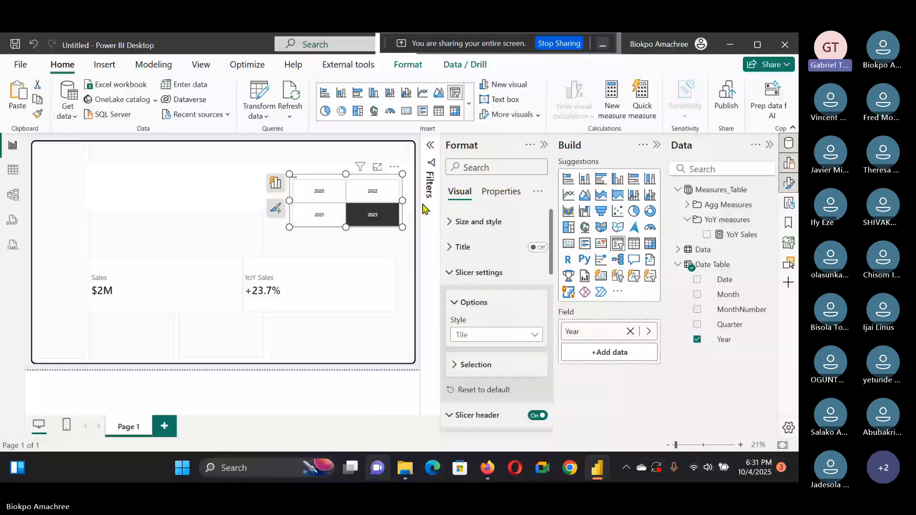
{"action": "left_click", "coordinate": [741, 234]}
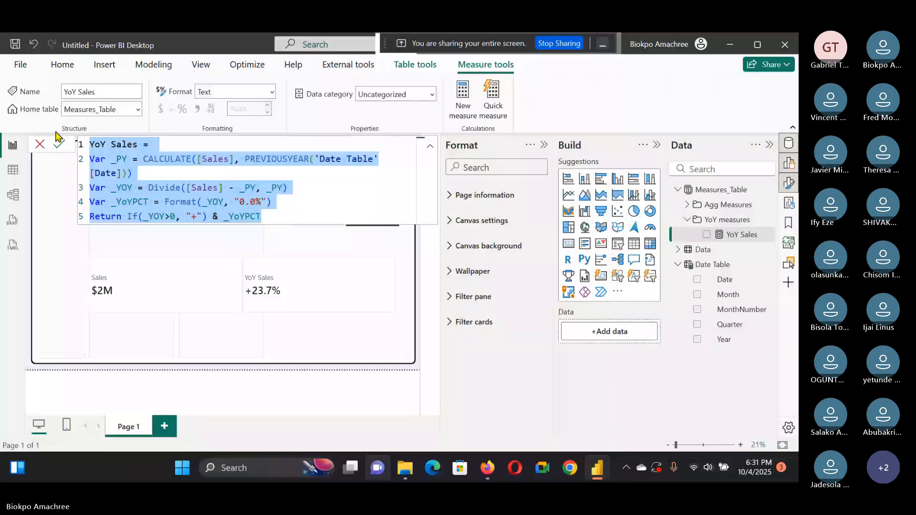
{"action": "left_click", "coordinate": [58, 143]}
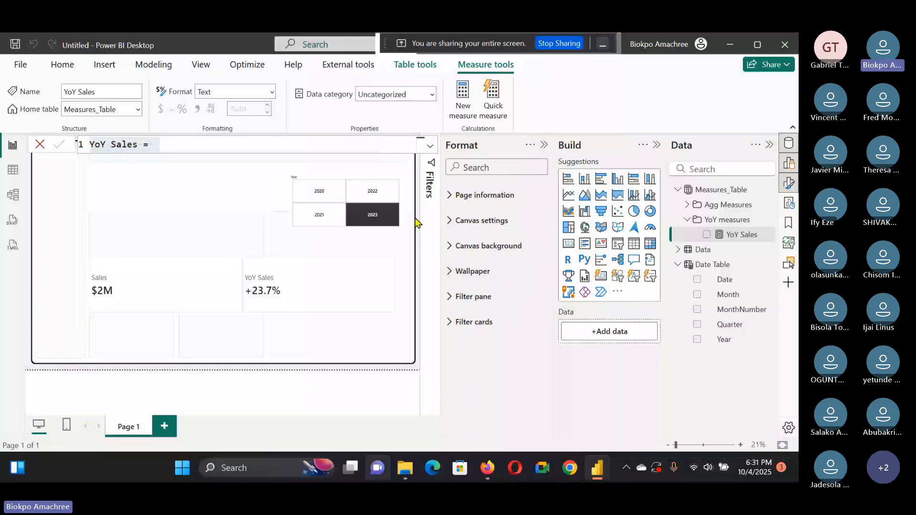
Step: Create a new measure in the YoY measures folder from the pasted formula, renaming it YoY Profit and using [Profit]
{"action": "left_click", "coordinate": [715, 225]}
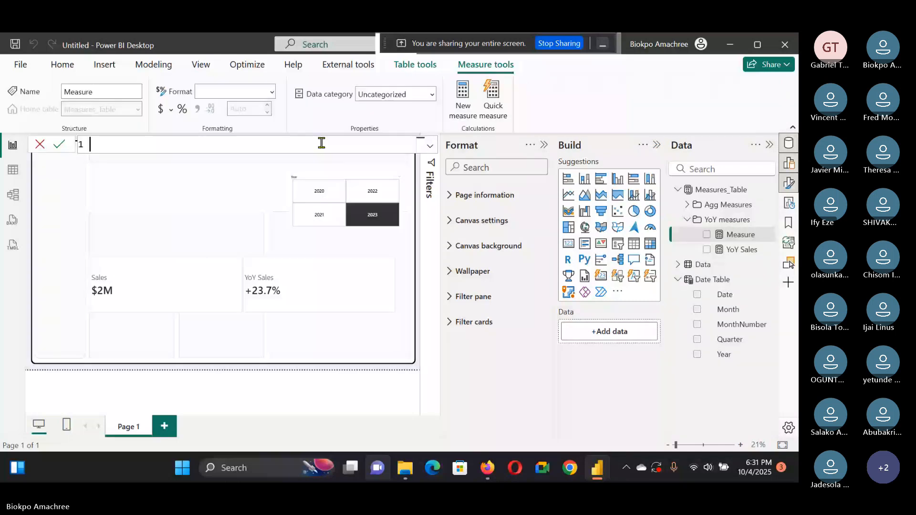
{"action": "type", "text": "YoY Sales = Var _PY = CALCULATE([Sales], PREVIOUSYEAR('Date Table'[Date])) Var _YOY = Divide([Sales] - _PY, _PY) Var _YoYPCT = Format(_YOY, \"0.0%\") Return If(_YOY>0, \"+\") & _YoYPCT"}
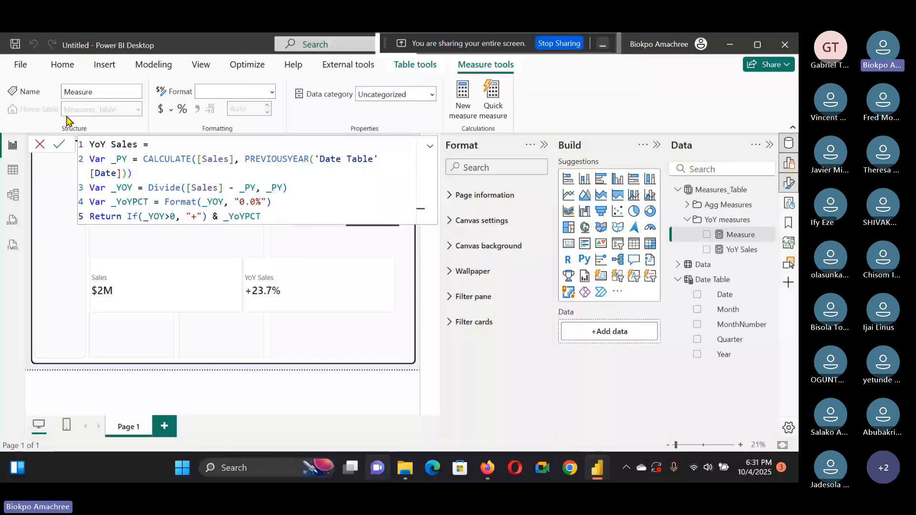
{"action": "double_click", "coordinate": [139, 144]}
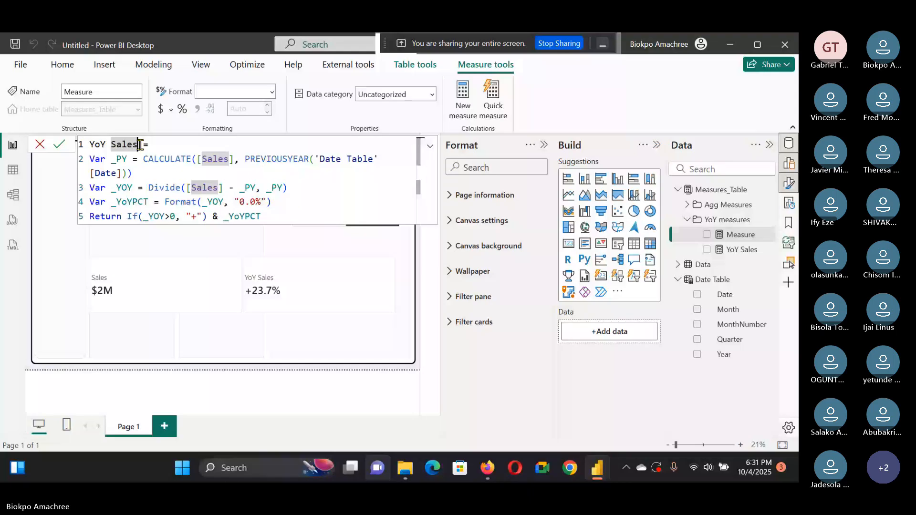
{"action": "key", "text": "ctrl+shift+l"}
{"action": "type", "text": "Profit"}
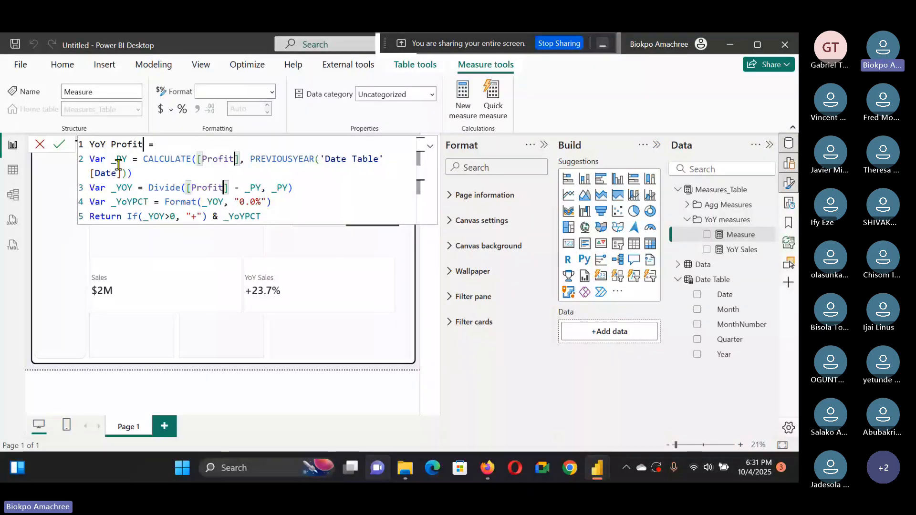
{"action": "key", "text": "Return"}
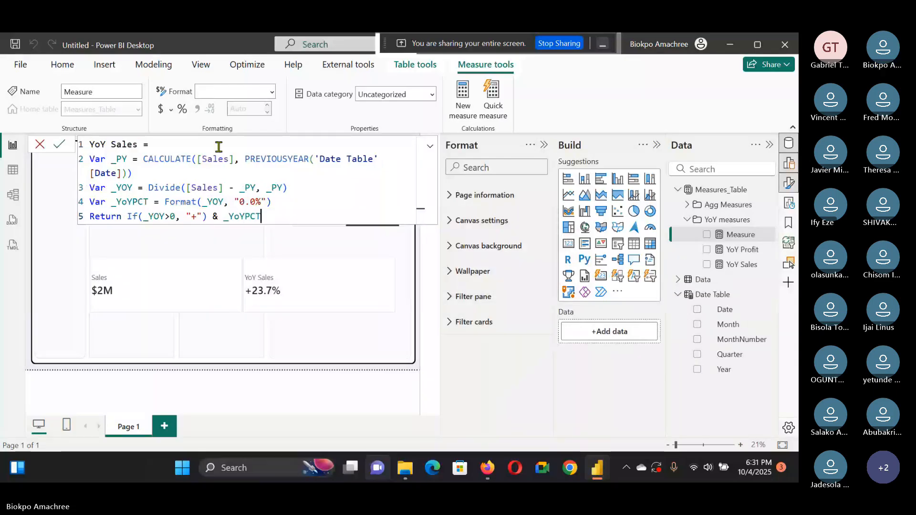
Step: Create a YoY Profit Margin measure from the pasted formula, replacing [Sales] with [Profit Margin]
{"action": "left_click", "coordinate": [137, 144]}
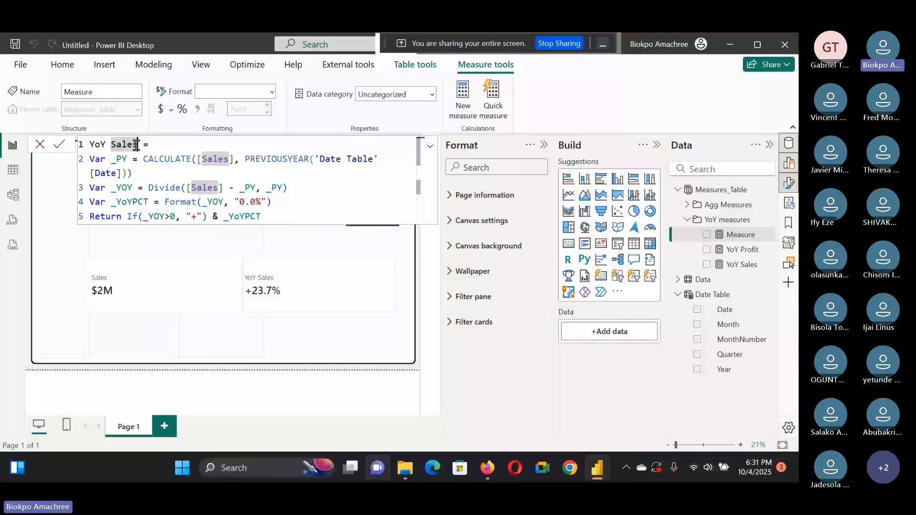
{"action": "double_click", "coordinate": [137, 144]}
{"action": "type", "text": "d"}
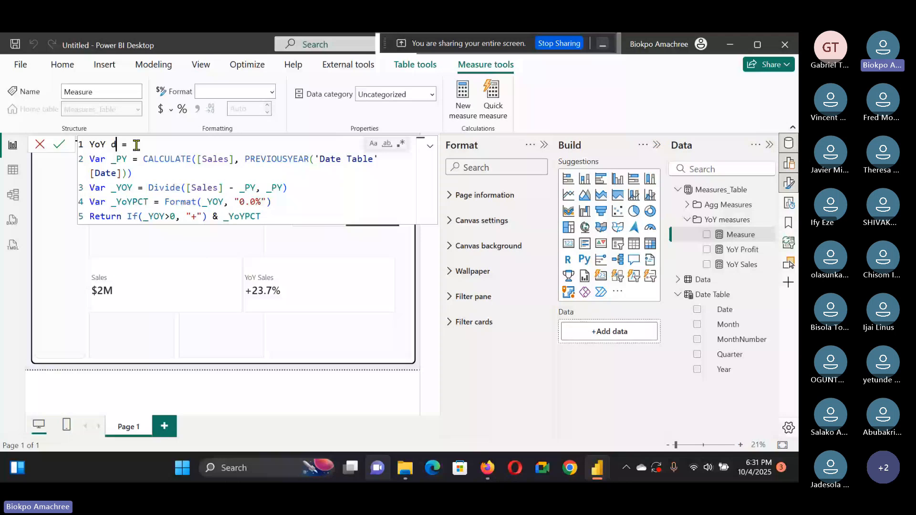
{"action": "key", "text": "BackSpace"}
{"action": "type", "text": "Pro"}
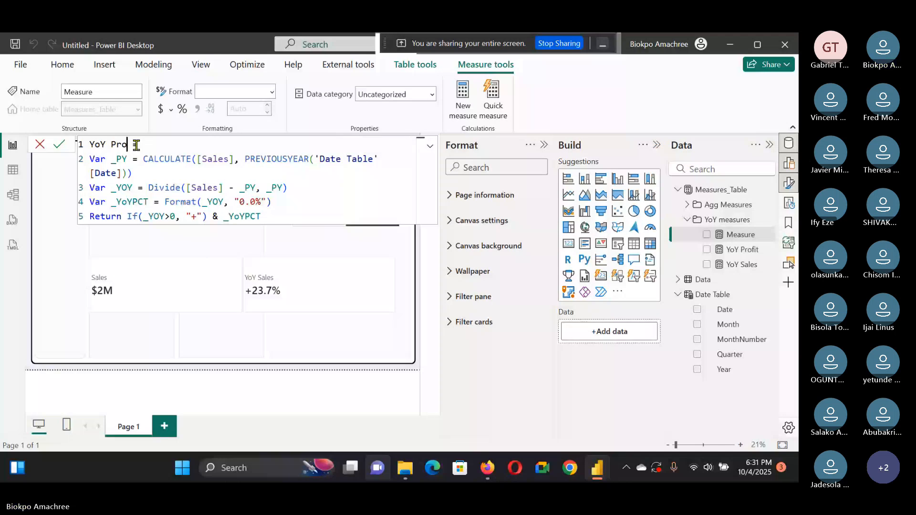
{"action": "type", "text": "fit Margin ="}
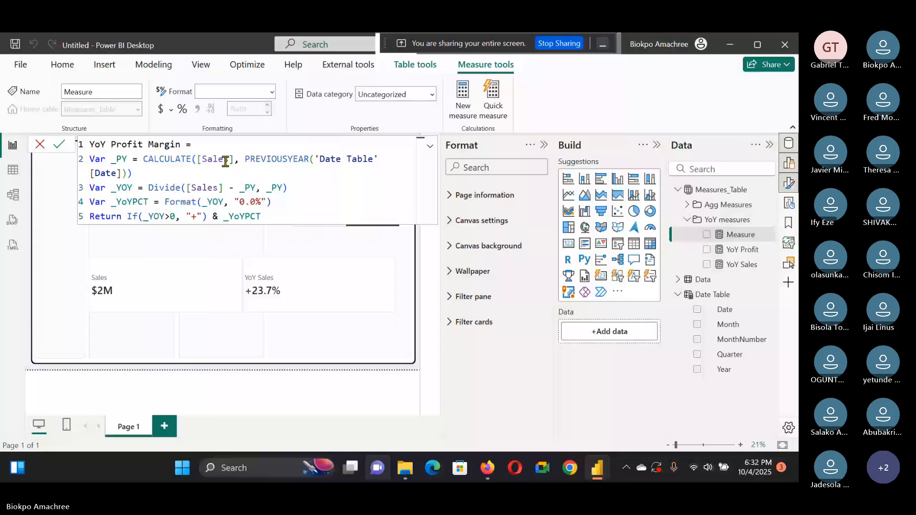
{"action": "double_click", "coordinate": [225, 161]}
{"action": "key", "text": "ctrl+d"}
{"action": "key", "text": "BackSpace"}
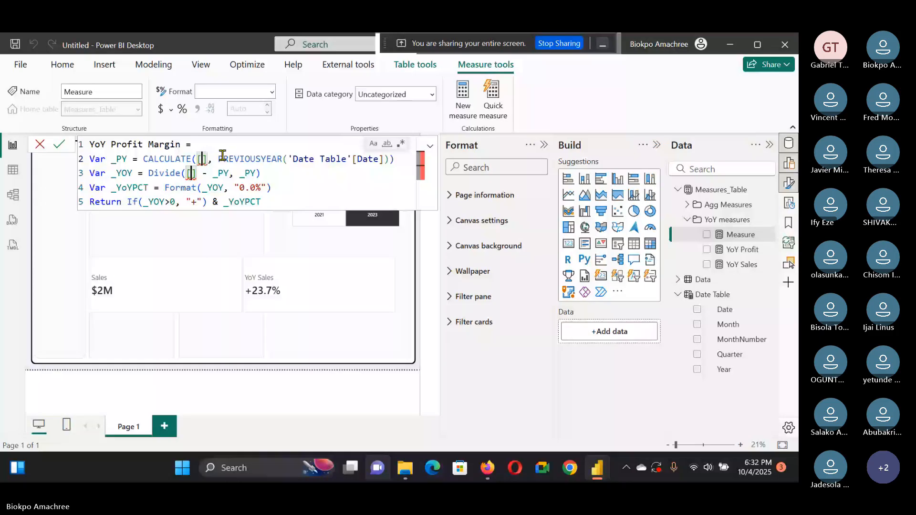
{"action": "type", "text": "Profit Margin"}
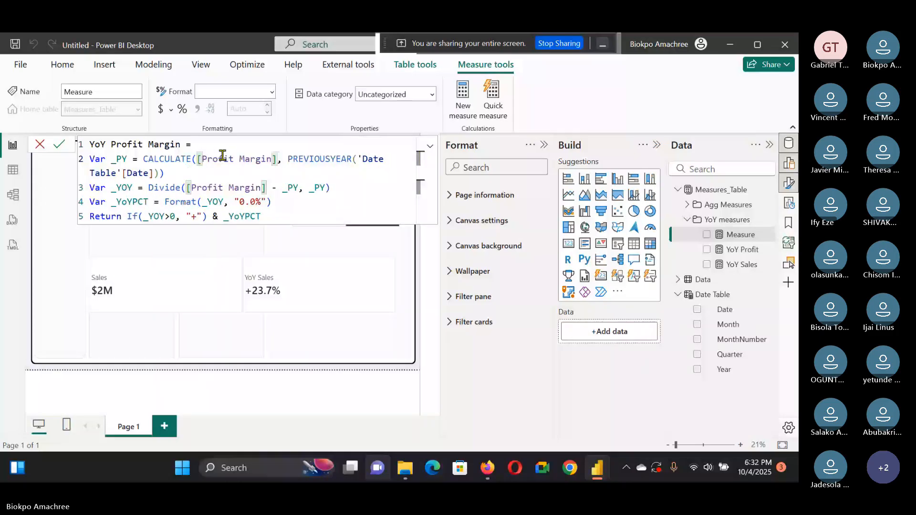
{"action": "left_click", "coordinate": [59, 144]}
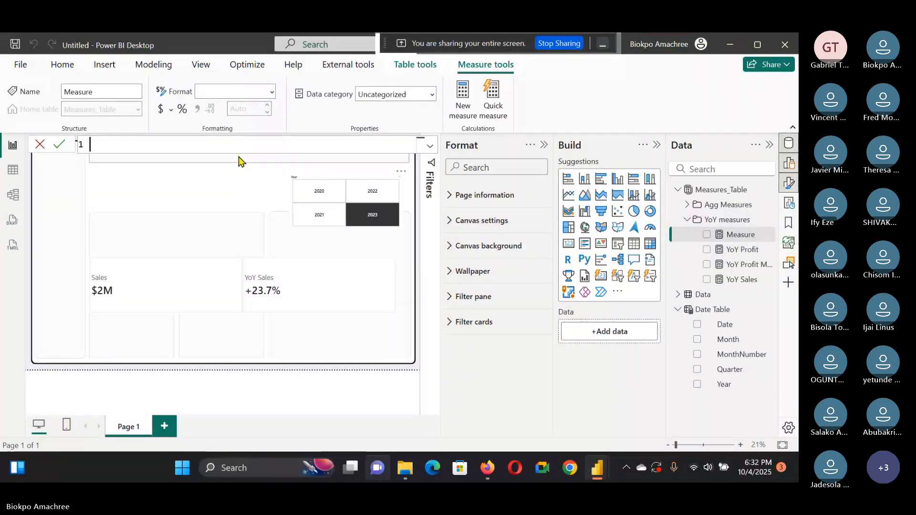
Step: Create a YoY Quantity measure from the pasted formula, replacing [Sales] with [Quantity]
{"action": "type", "text": "YoY Sales = Var _PY = CALCULATE([Sales], PREVIOUSYEAR('Date Table'[Date])) Var _YOY = Divide([Sales] - _PY, _PY) Var _YoYPCT = Format(_YOY, \"0.0%\") Return If(_YOY>0, \"+\") & _YoYPCT"}
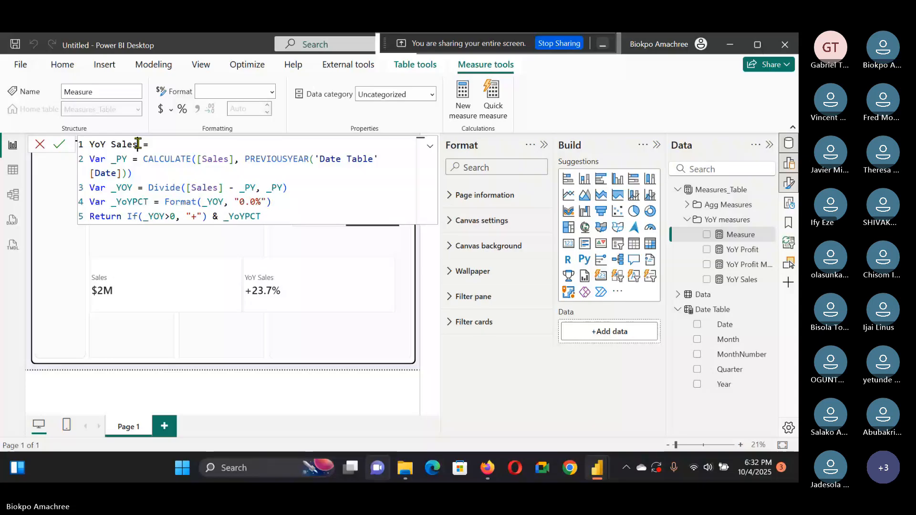
{"action": "double_click", "coordinate": [120, 143]}
{"action": "key", "text": "ctrl+shift+l"}
{"action": "key", "text": "BackSpace"}
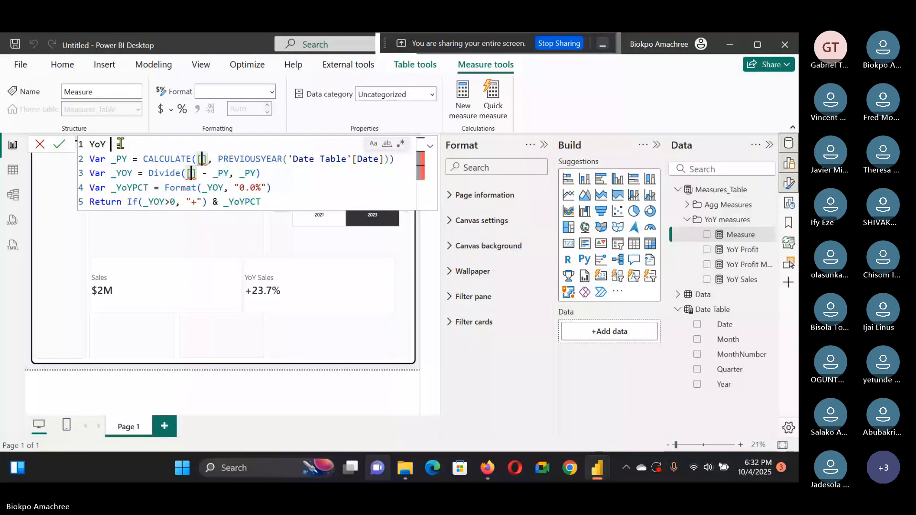
{"action": "type", "text": "Quantity ="}
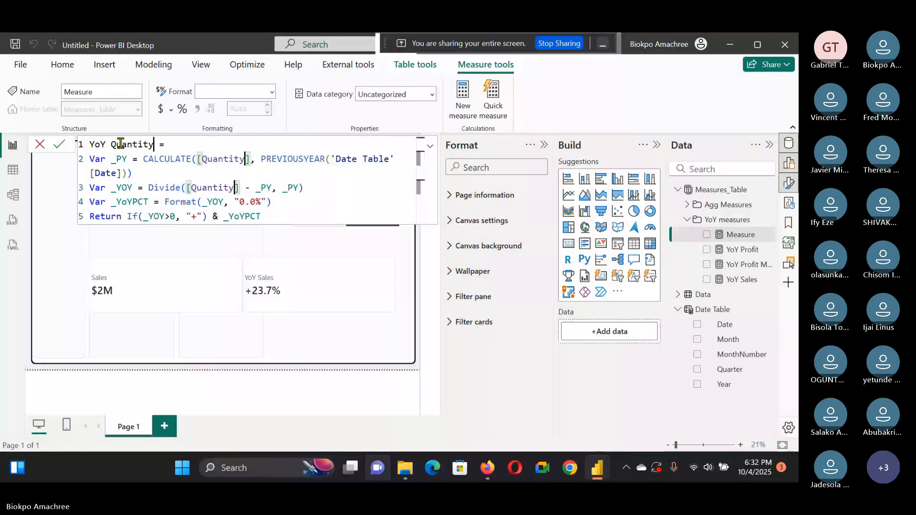
{"action": "left_click", "coordinate": [60, 143]}
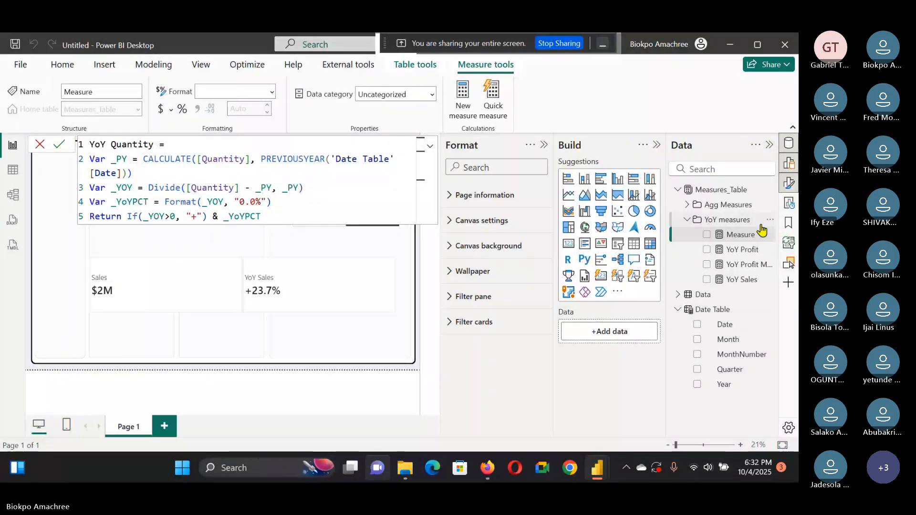
{"action": "left_click", "coordinate": [57, 147]}
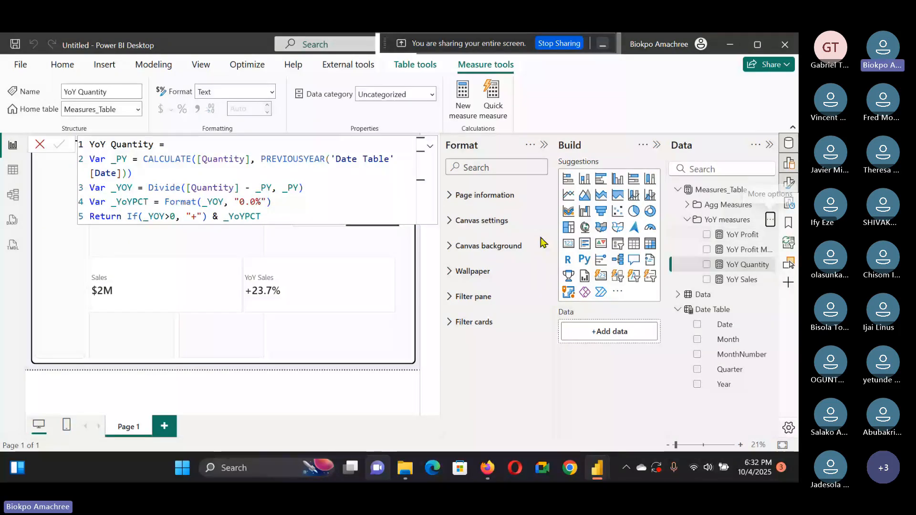
Step: Create a YoY Avg Discount measure from the pasted formula, replacing [Sales] with [Avg Discount]
{"action": "type", "text": "YoY Sales = Var _PY = CALCULATE([Sales], PREVIOUSYEAR('Date Table'[Date])) Var _YOY = Divide([Sales] - _PY, _PY) Var _YoYPCT = Format(_YOY, \"0.0%\") Return If(_YOY>0, \"+\") & _YoYPCT"}
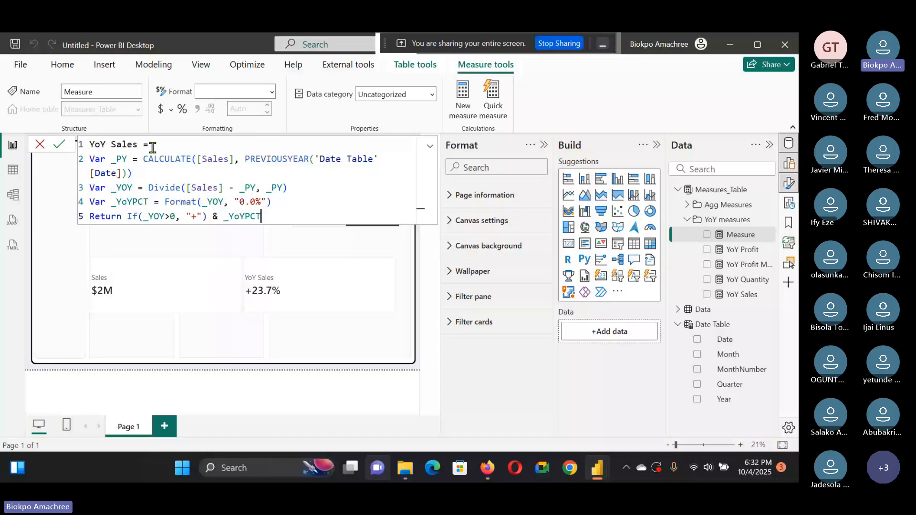
{"action": "left_click", "coordinate": [139, 144]}
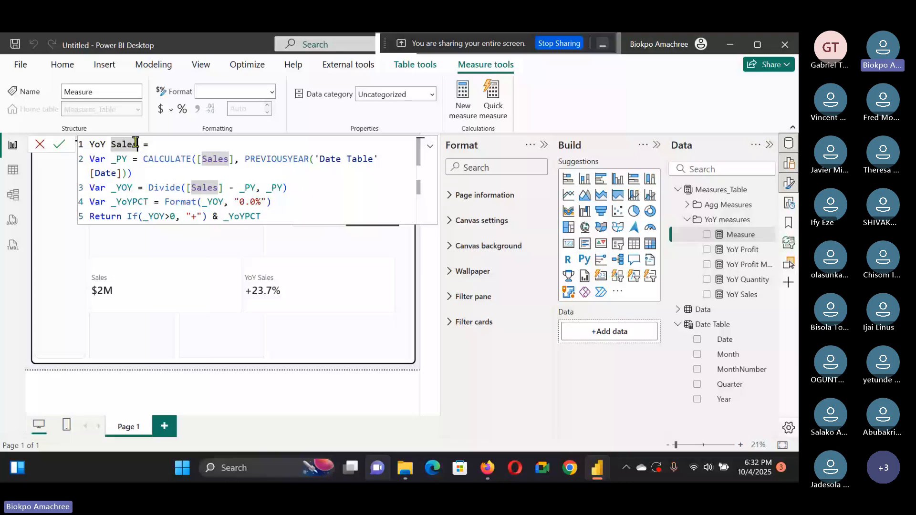
{"action": "key", "text": "ctrl+shift+l"}
{"action": "type", "text": "Avg Disco"}
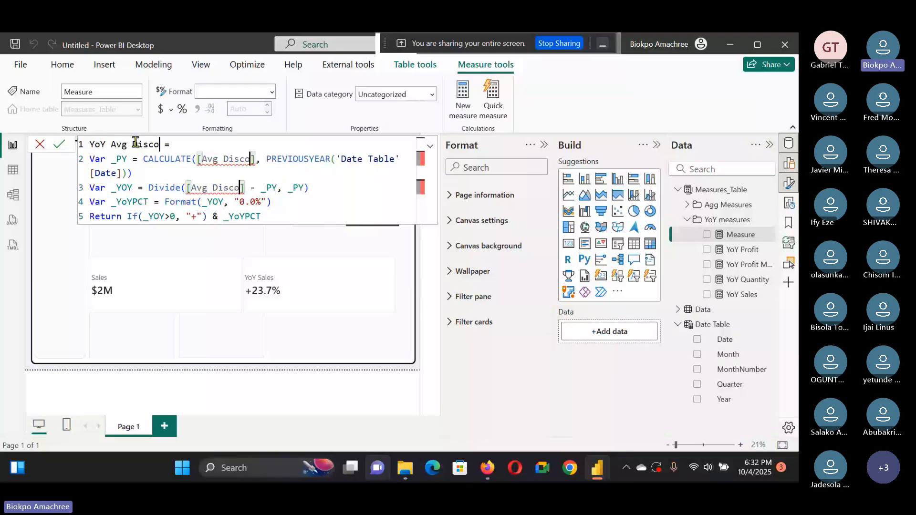
{"action": "type", "text": "unt"}
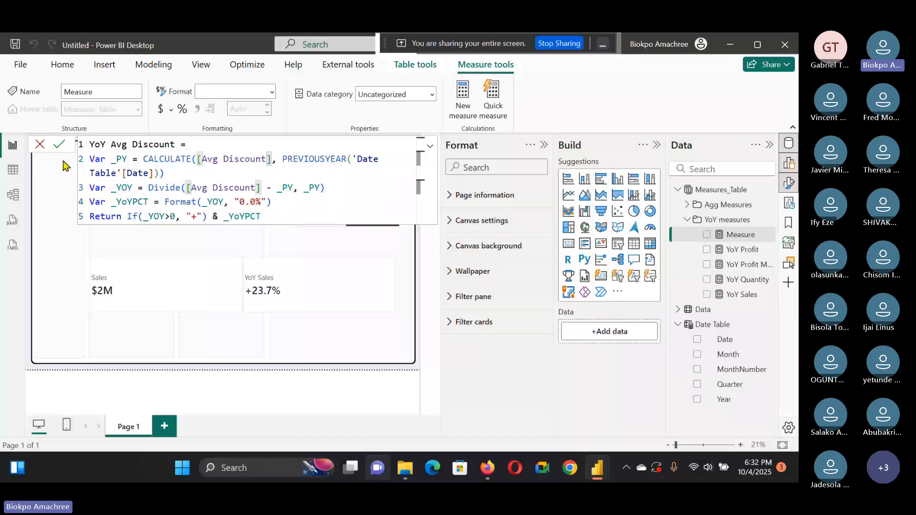
{"action": "left_click", "coordinate": [59, 145]}
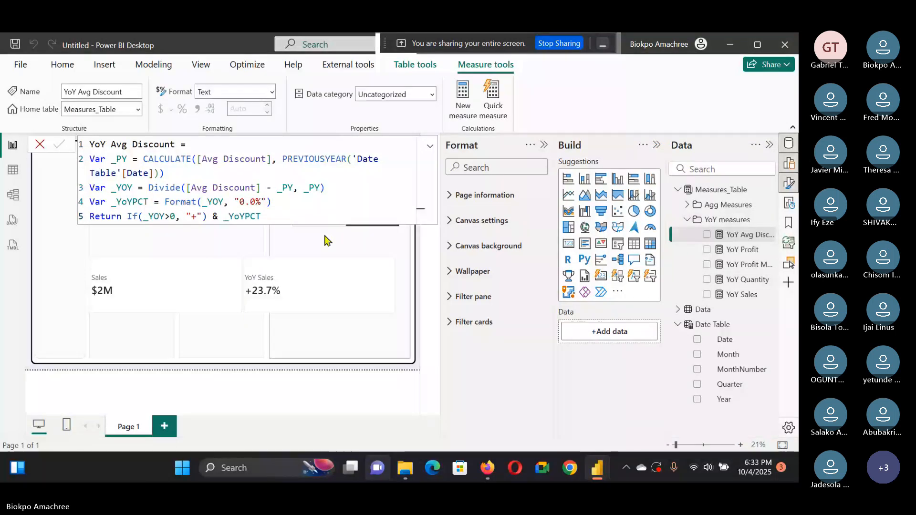
{"action": "left_click", "coordinate": [433, 244]}
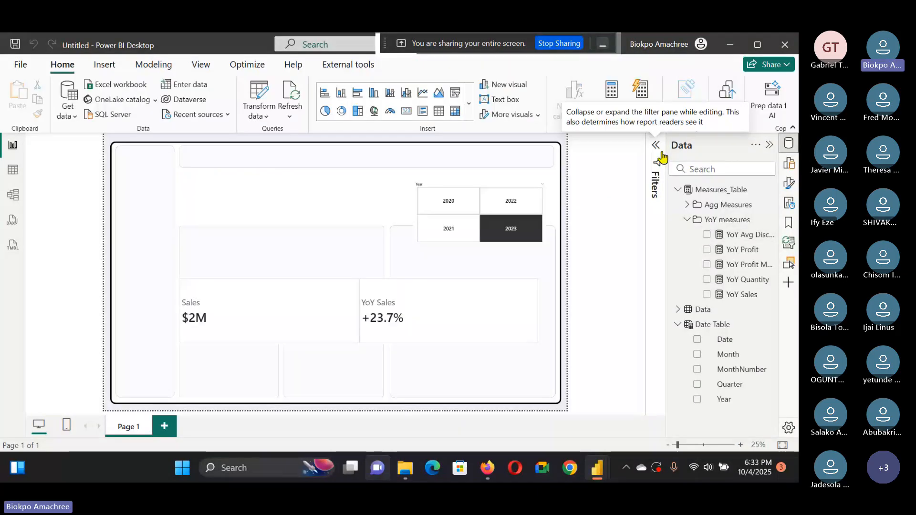
{"action": "left_click", "coordinate": [656, 145]}
{"action": "left_click", "coordinate": [688, 220]}
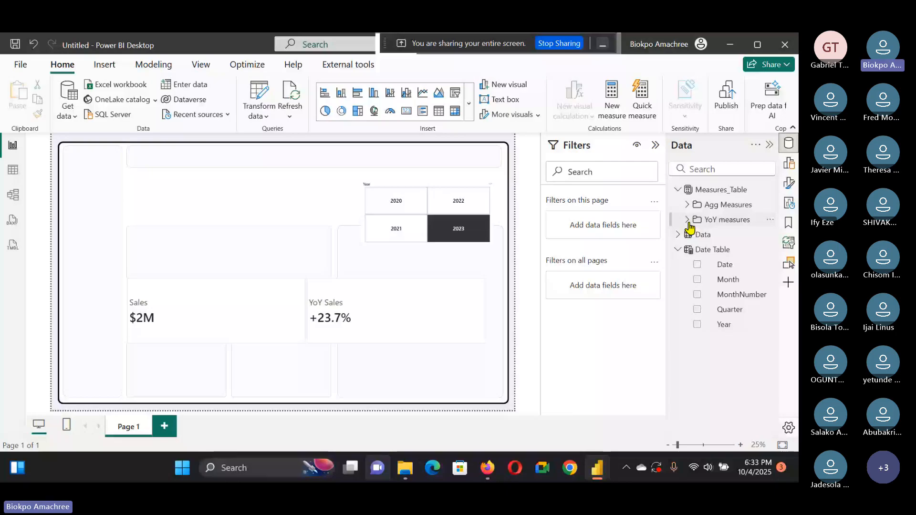
{"action": "left_click", "coordinate": [688, 221]}
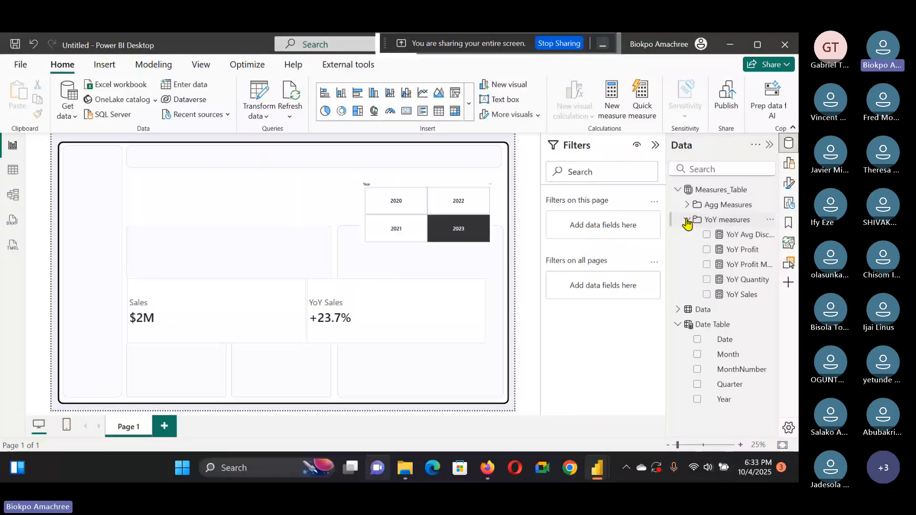
{"action": "left_click", "coordinate": [687, 220]}
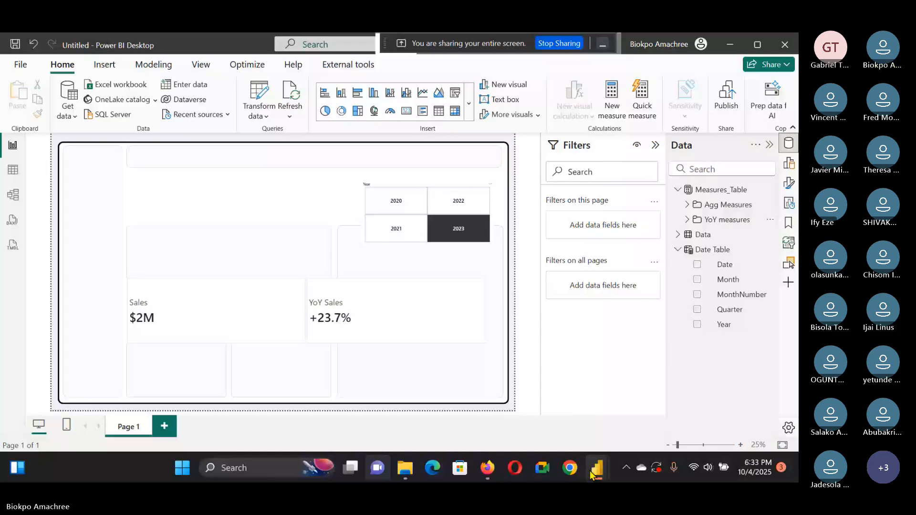
Step: In the Work_E-commerce report, copy the Sales color measure's formula and return to the new report
{"action": "left_click", "coordinate": [591, 473]}
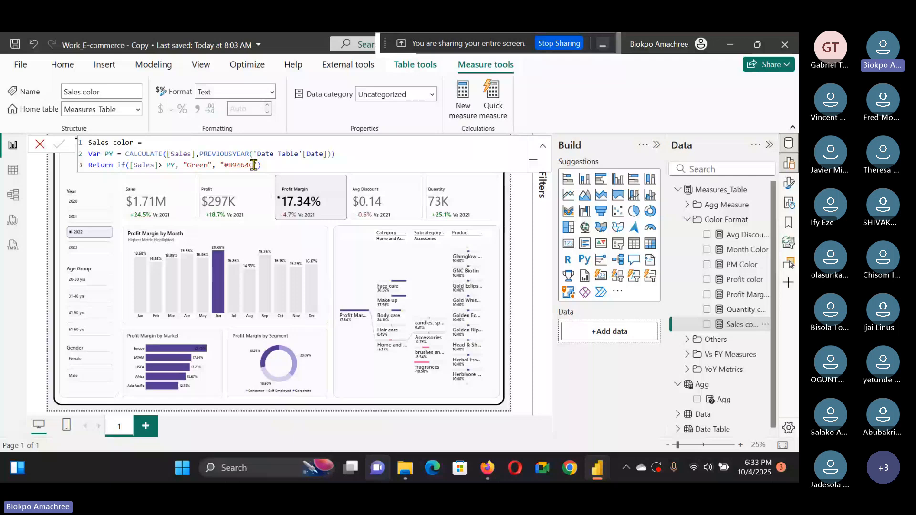
{"action": "left_click_drag", "start_coordinate": [262, 165], "coordinate": [70, 142]}
{"action": "key", "text": "ctrl+c"}
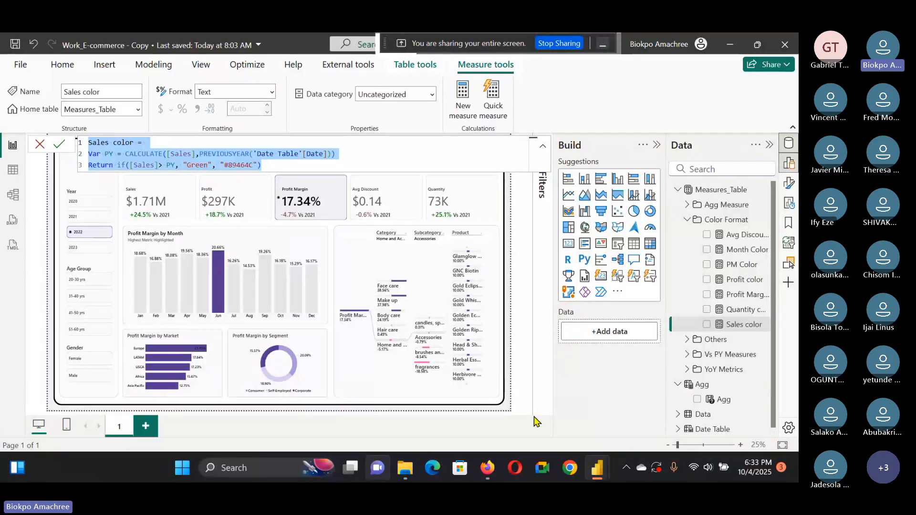
{"action": "mouse_move", "coordinate": [597, 474]}
{"action": "left_click", "coordinate": [612, 363]}
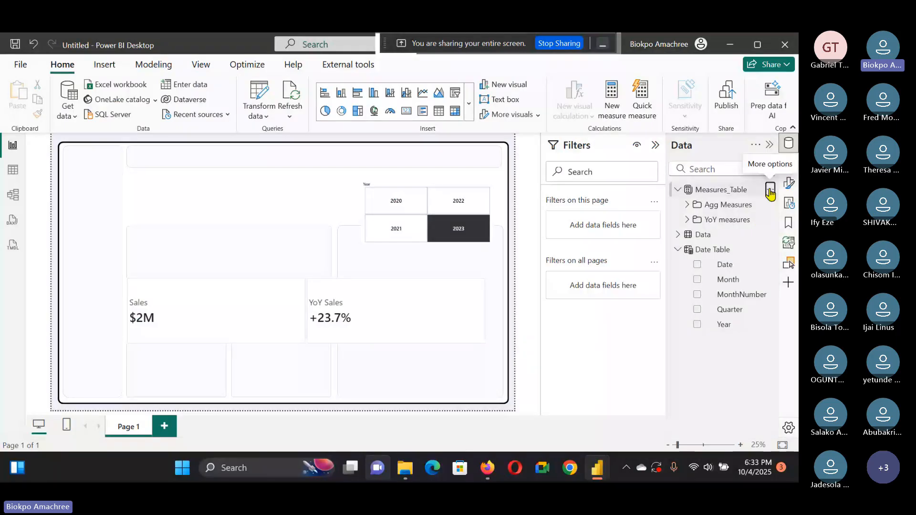
Step: Create a Sales color measure in Measures_Table from the pasted formula
{"action": "left_click", "coordinate": [769, 190]}
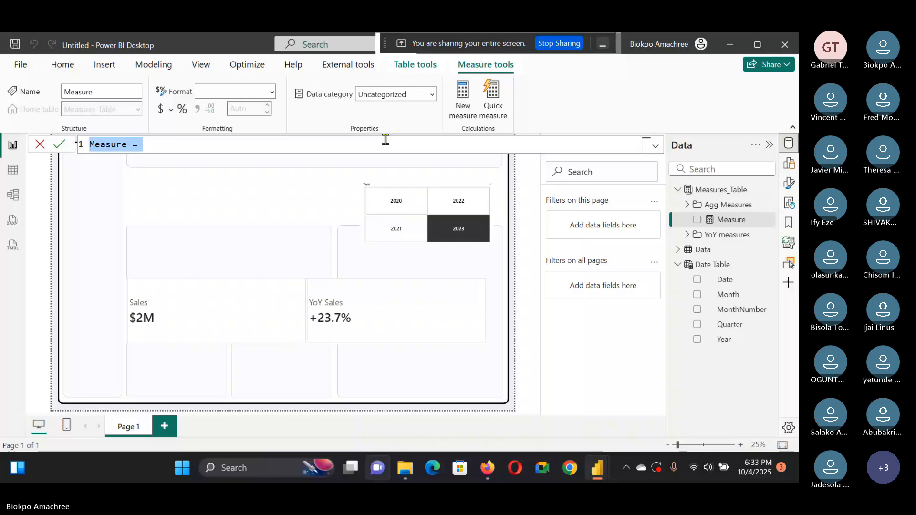
{"action": "key", "text": "ctrl+v"}
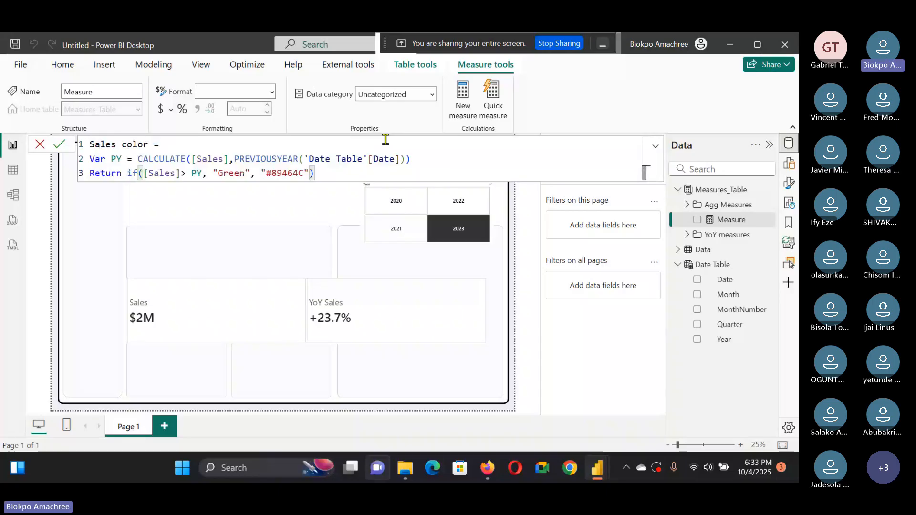
{"action": "left_click", "coordinate": [324, 164]}
{"action": "key", "text": "ctrl+Left"}
{"action": "key", "text": "ctrl+Left"}
{"action": "key", "text": "ctrl+Left"}
{"action": "key", "text": "ctrl+Left"}
{"action": "key", "text": "ctrl+Left"}
{"action": "key", "text": "ctrl+Left"}
{"action": "key", "text": "ctrl+Left"}
{"action": "key", "text": "ctrl+Left"}
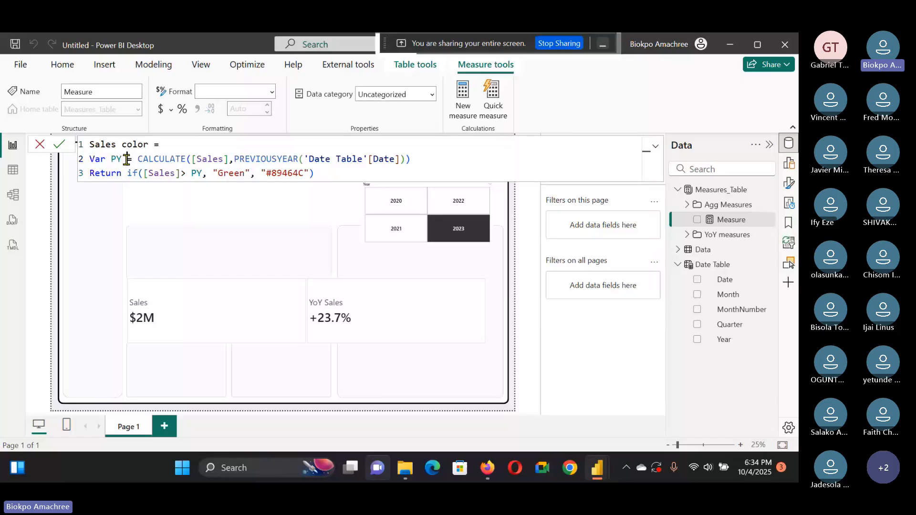
{"action": "left_click", "coordinate": [321, 172]}
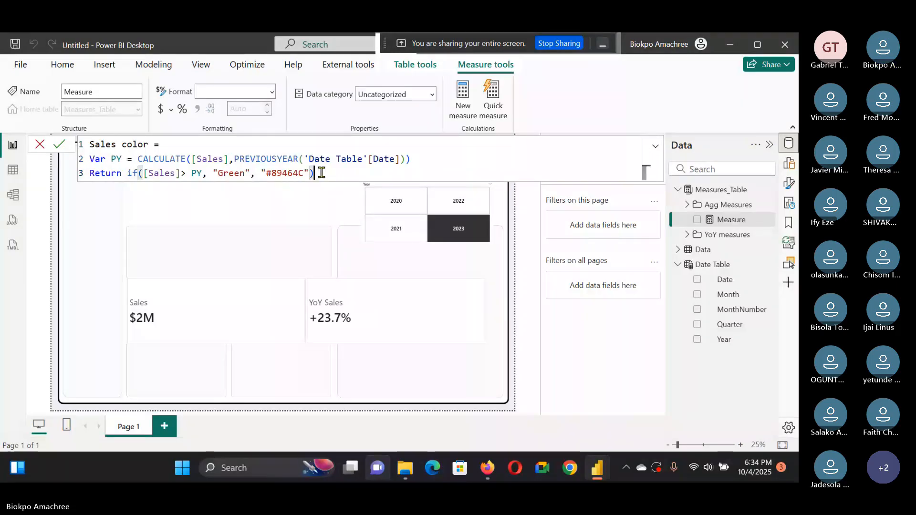
{"action": "left_click_drag", "start_coordinate": [321, 173], "coordinate": [80, 138]}
{"action": "key", "text": "ctrl+c"}
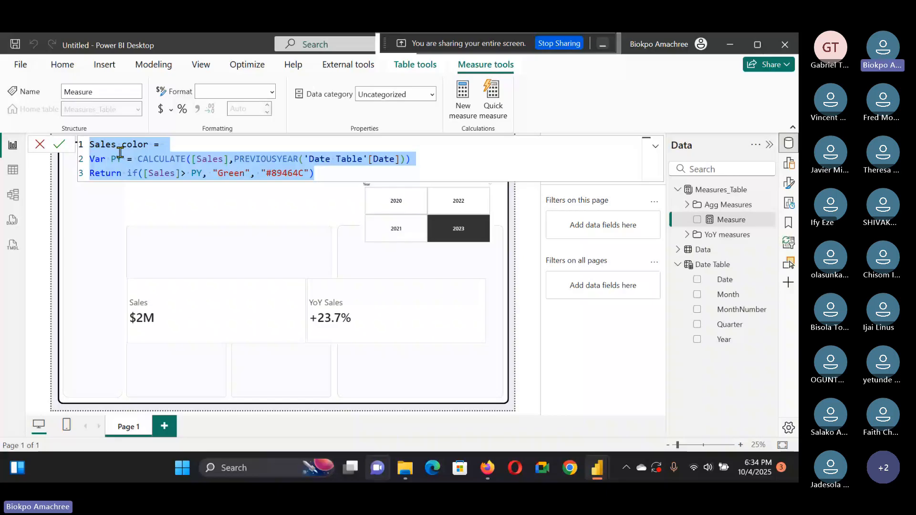
{"action": "key", "text": "Return"}
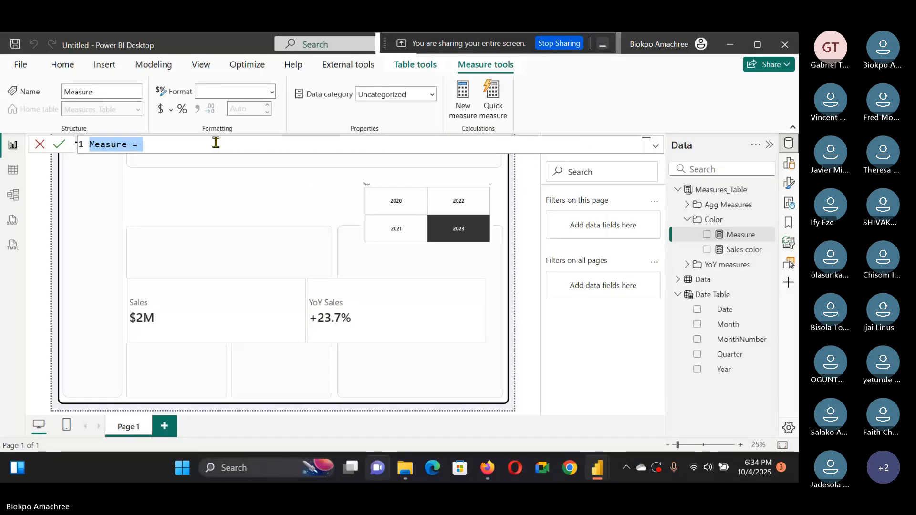
Step: Create a Profit color measure from the pasted formula, replacing every Sales reference with Profit
{"action": "type", "text": "d color = Var PY = CALCULATE([d],PREVIOUSYEAR('Date Table'[Date])) Return if([Sales]> PY, \"Green\", \"#89464C\")"}
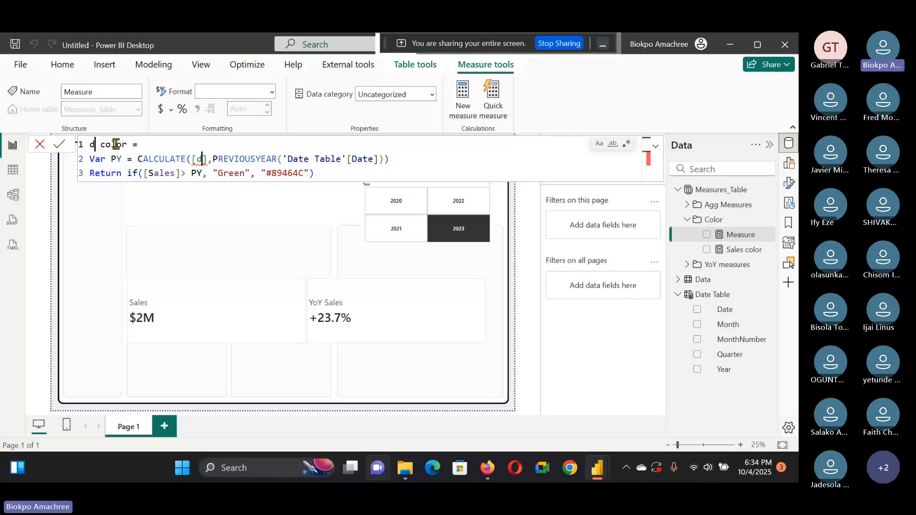
{"action": "key", "text": "BackSpace"}
{"action": "type", "text": "Profit"}
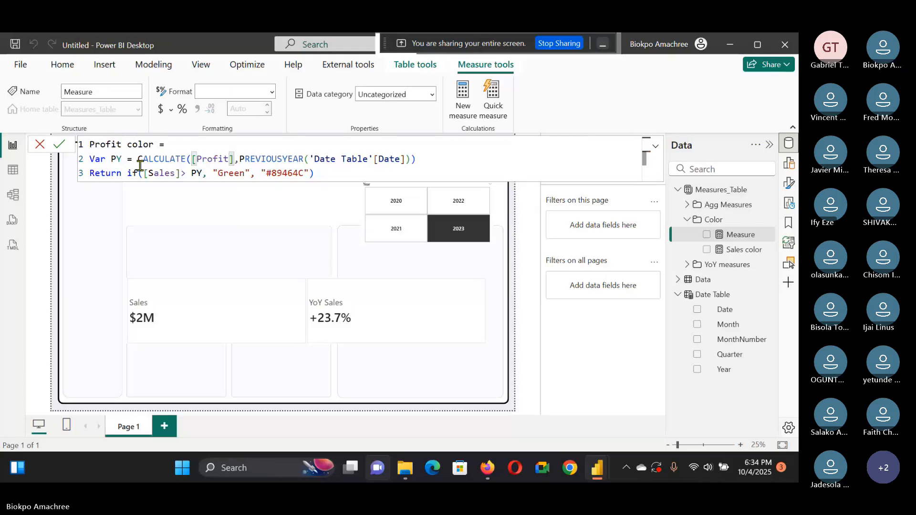
{"action": "double_click", "coordinate": [162, 174]}
{"action": "key", "text": "BackSpace"}
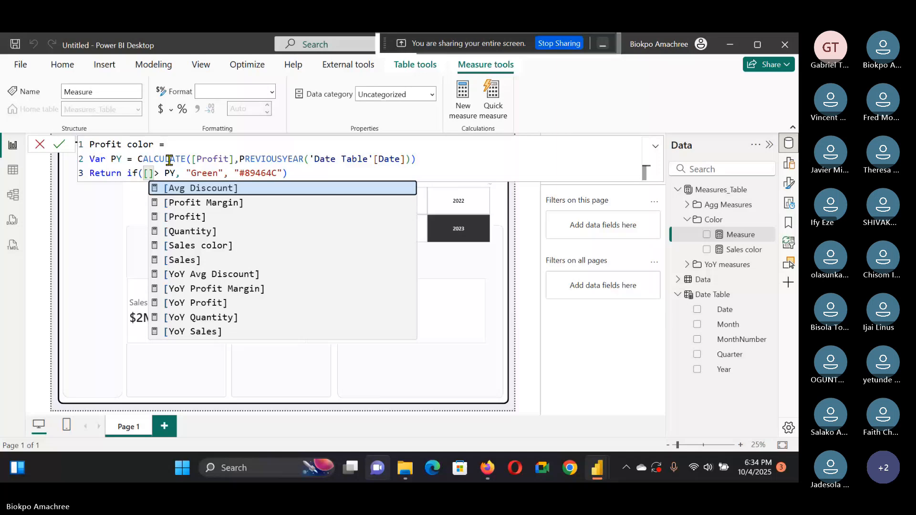
{"action": "type", "text": "Profit"}
{"action": "key", "text": "Return"}
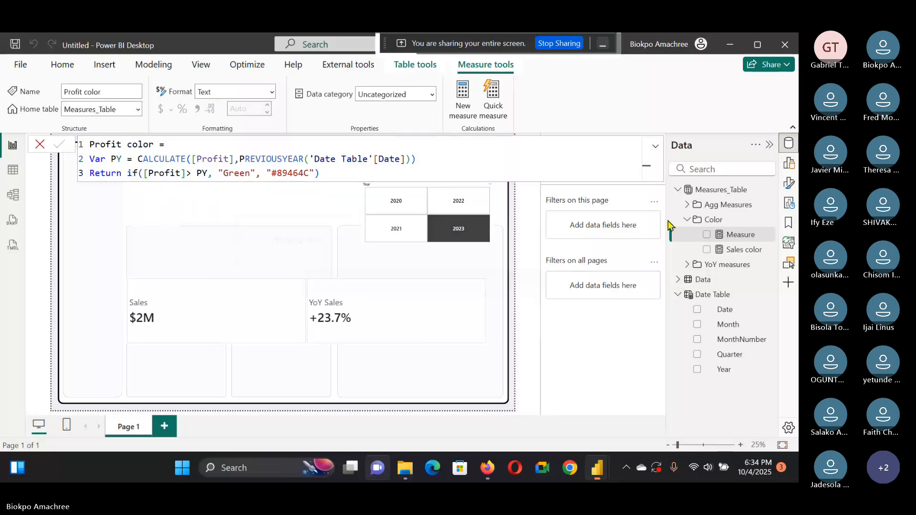
Step: Add a new measure in the Color folder and make it Profit Margin color by replacing Sales with Profit Margin
{"action": "right_click", "coordinate": [769, 219]}
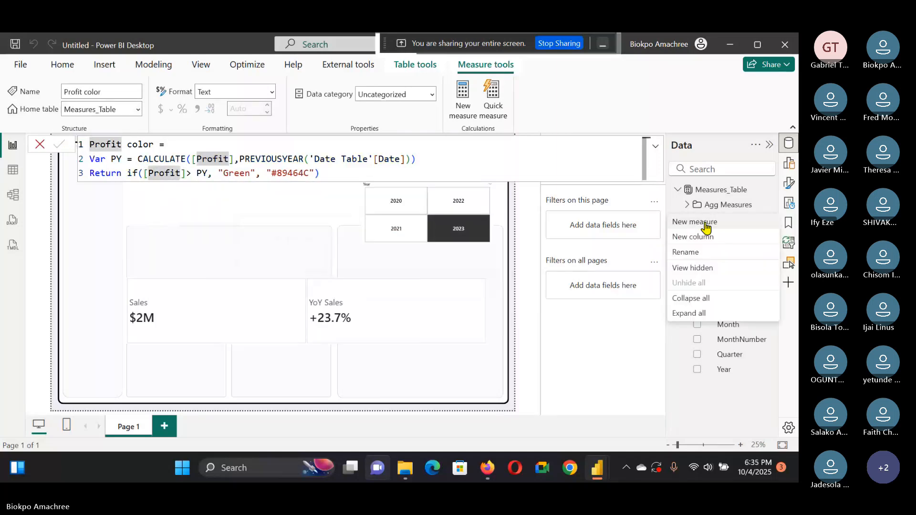
{"action": "left_click", "coordinate": [704, 224]}
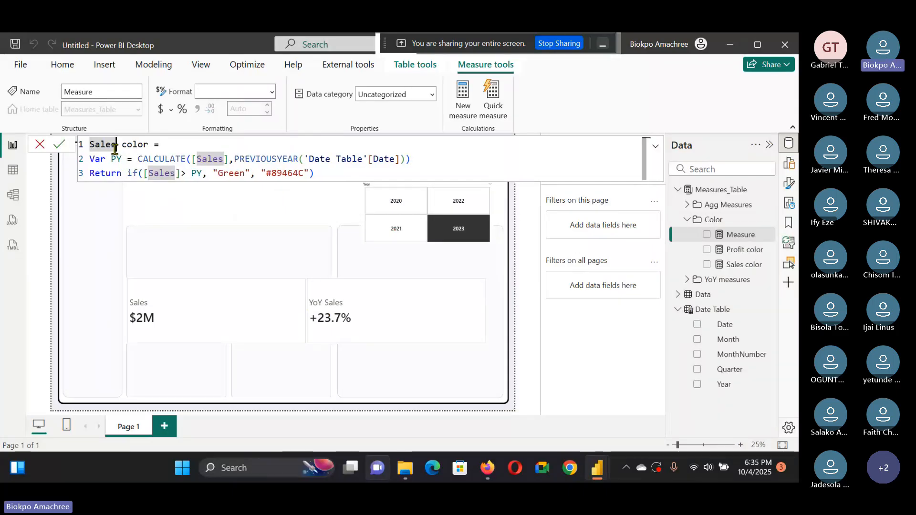
{"action": "key", "text": "ctrl+shift+l"}
{"action": "type", "text": "Profit Mar"}
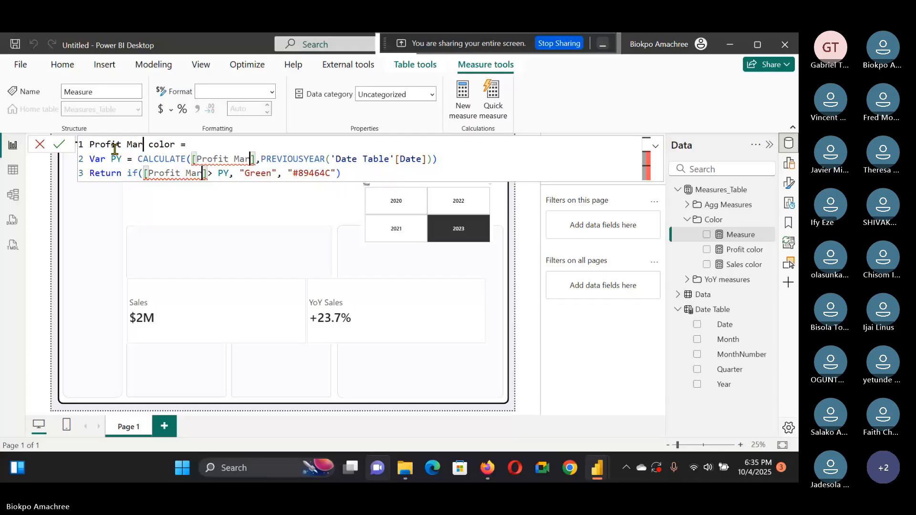
{"action": "type", "text": "gin"}
{"action": "key", "text": "Return"}
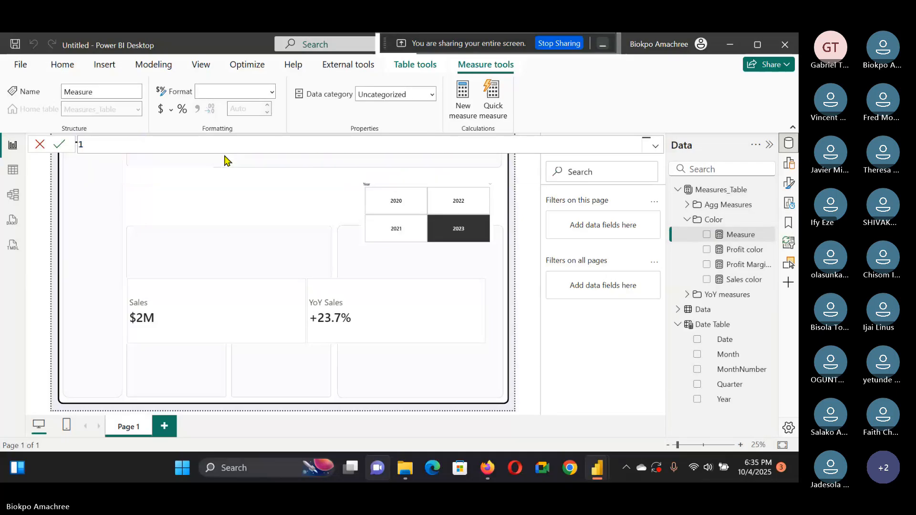
Step: Create an Avg Discount color measure from the pasted formula, replacing all Sales occurrences with Avg Discount
{"action": "key", "text": "ctrl+v"}
{"action": "left_click", "coordinate": [119, 149]}
{"action": "key", "text": "ctrl+f"}
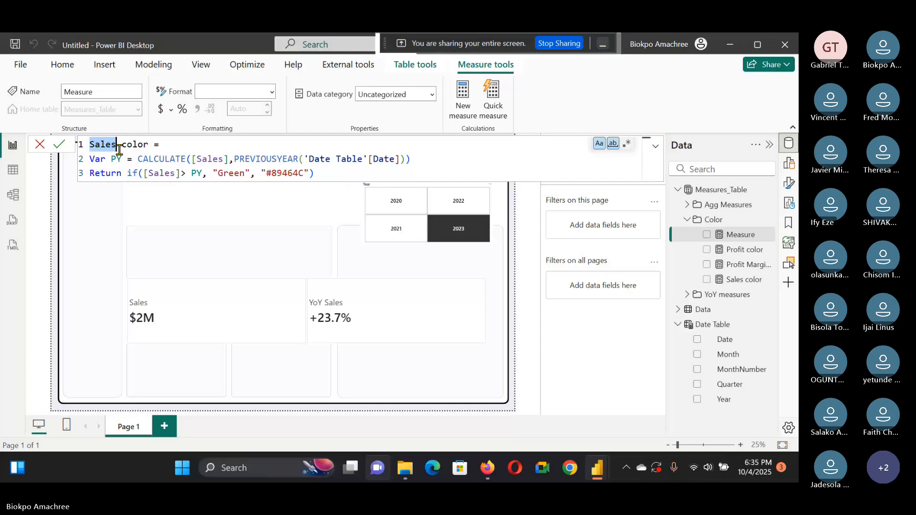
{"action": "key", "text": "ctrl+shift+l"}
{"action": "type", "text": "A"}
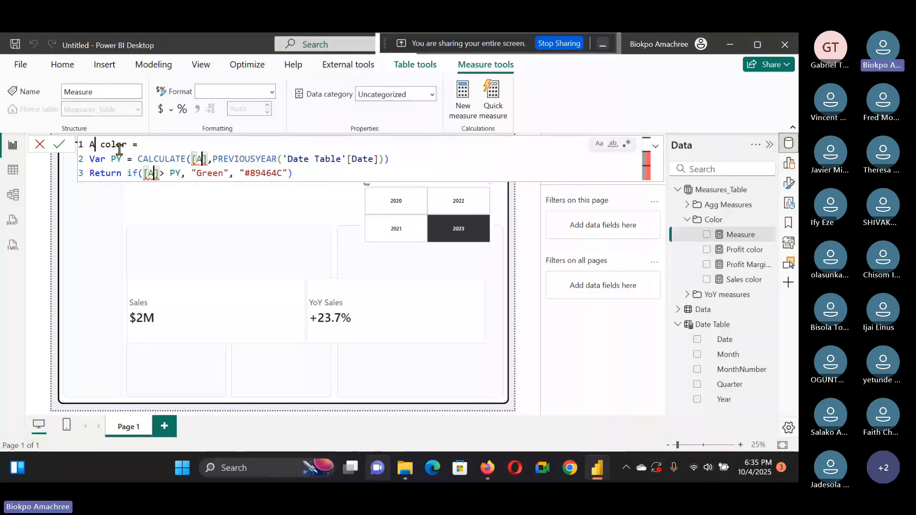
{"action": "type", "text": "vg Dis"}
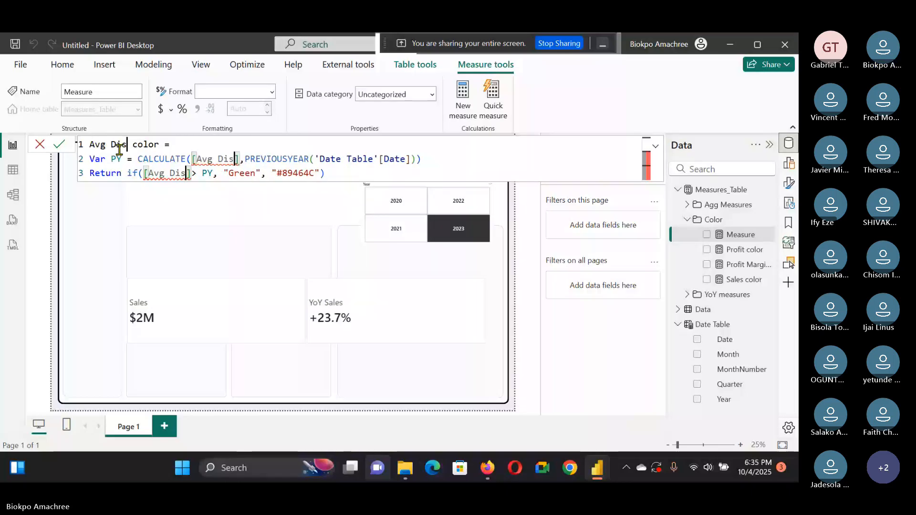
{"action": "type", "text": "count"}
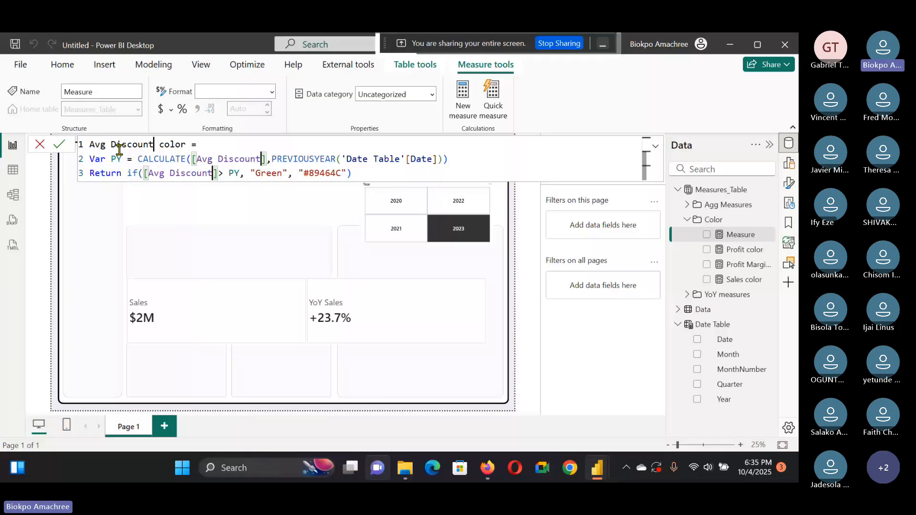
Step: Add another measure in the Color folder as Quantity color, replacing all Sales occurrences with Quantity
{"action": "right_click", "coordinate": [718, 220]}
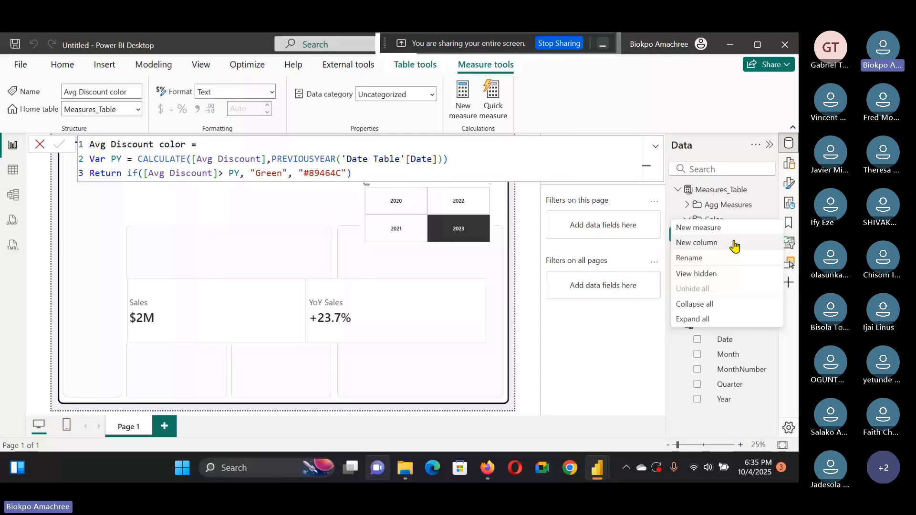
{"action": "left_click", "coordinate": [699, 227]}
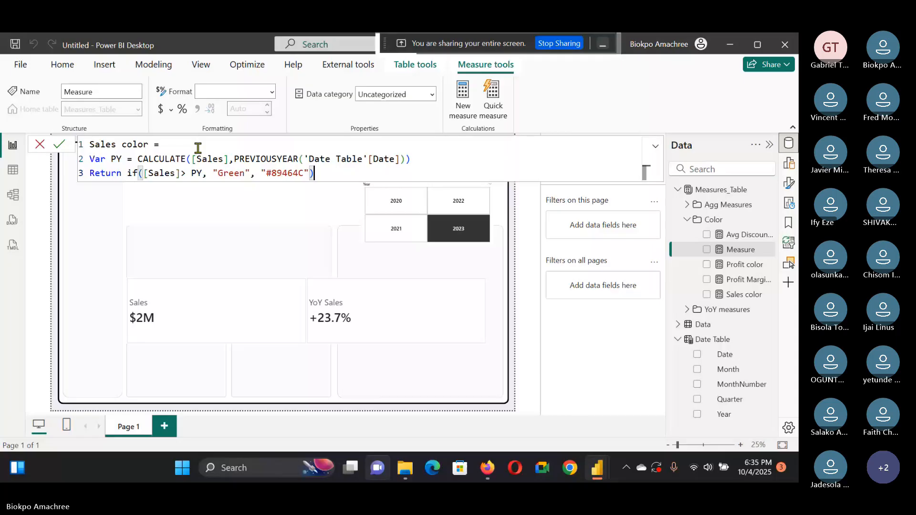
{"action": "double_click", "coordinate": [116, 144]}
{"action": "key", "text": "ctrl+shift+l"}
{"action": "type", "text": "Qua"}
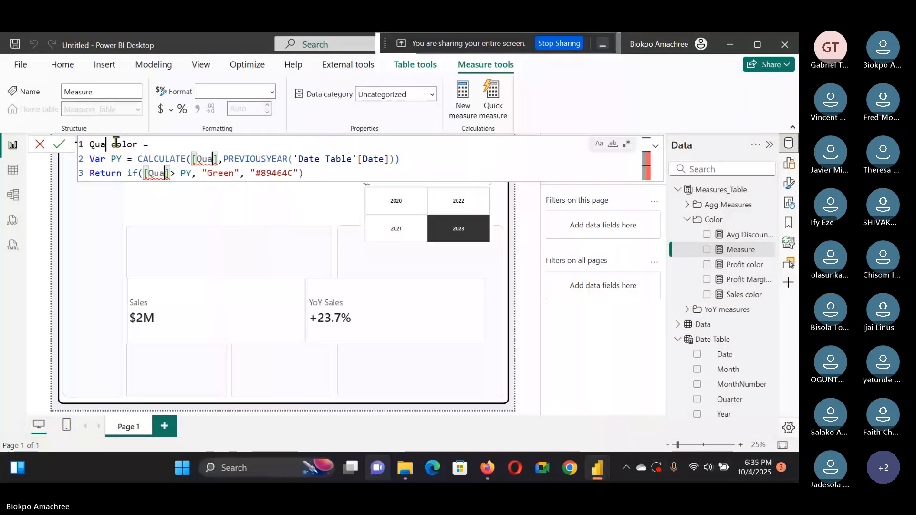
{"action": "type", "text": "nt"}
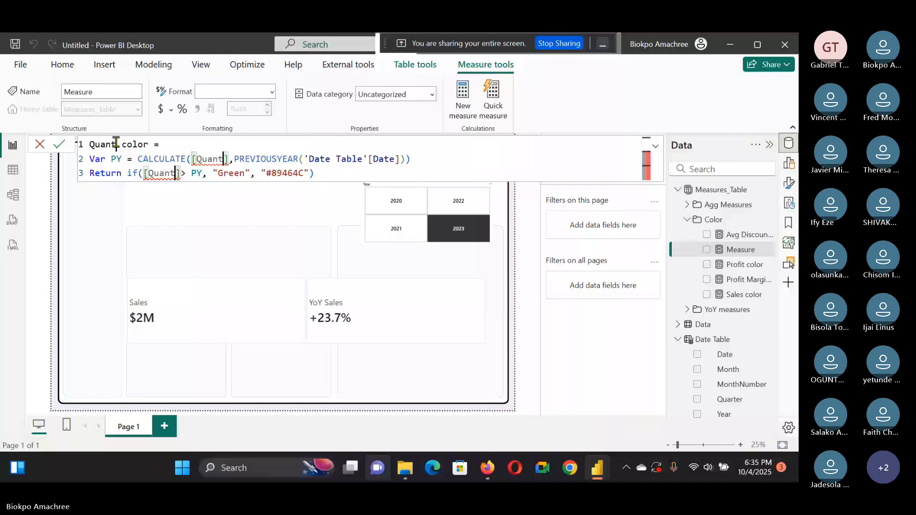
{"action": "type", "text": "ity"}
{"action": "left_click", "coordinate": [55, 145]}
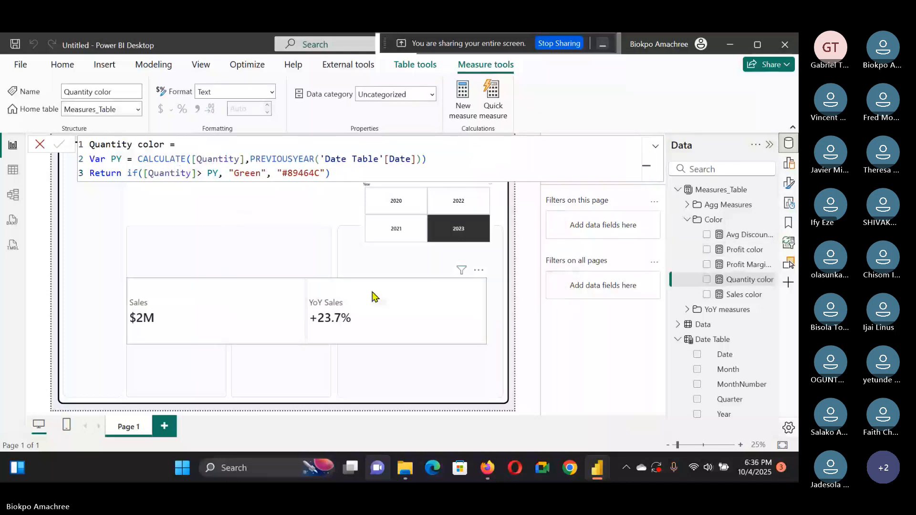
Step: After checking the Work_E-commerce dashboard, move the Year slicer up and to the left on the canvas
{"action": "left_click", "coordinate": [509, 227]}
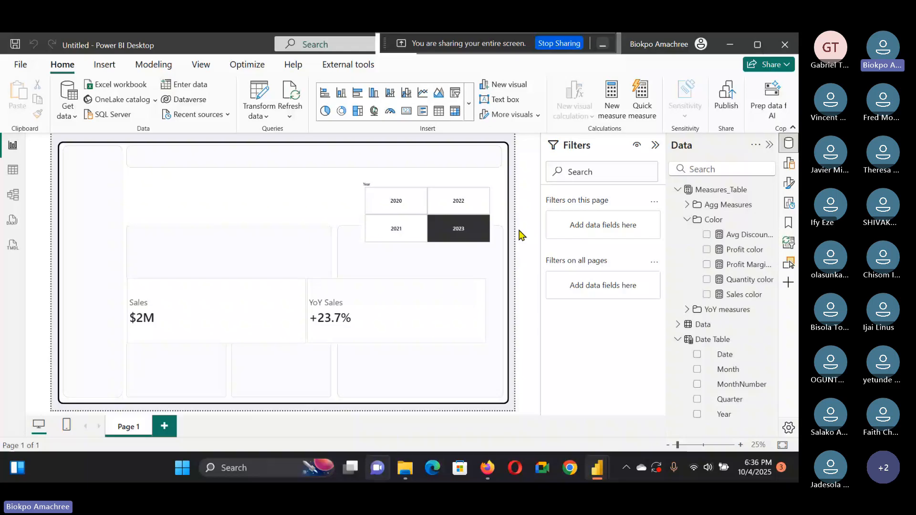
{"action": "left_click", "coordinate": [591, 472]}
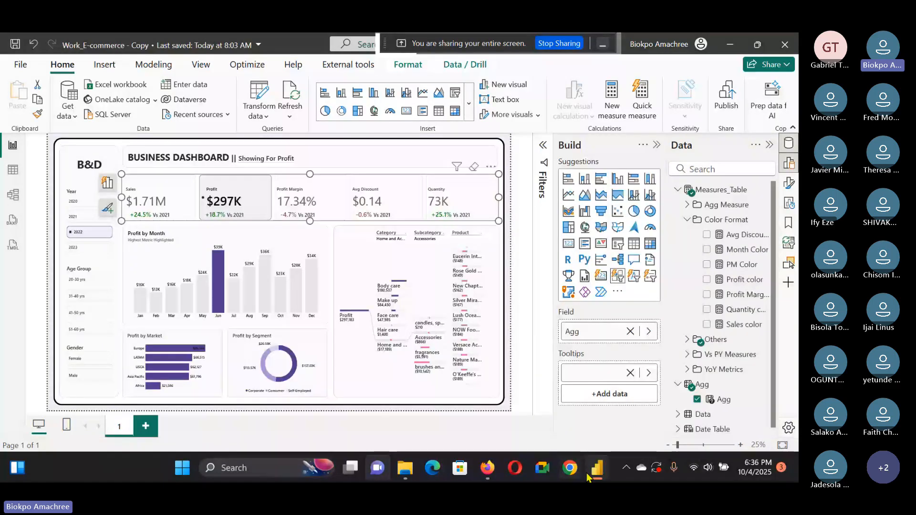
{"action": "left_click", "coordinate": [589, 474]}
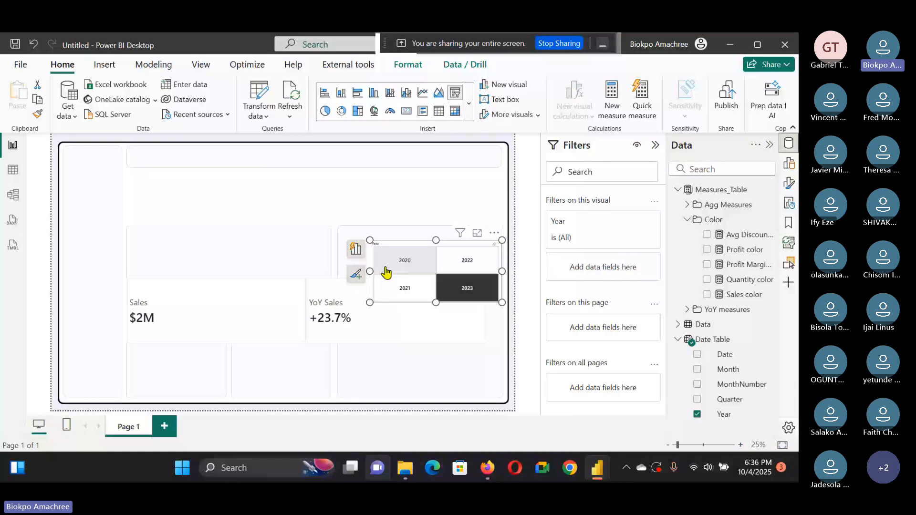
{"action": "left_click_drag", "start_coordinate": [386, 272], "coordinate": [343, 247]}
Step: Start a new Fields parameter and name it Agg
{"action": "left_click", "coordinate": [153, 65]}
{"action": "left_click", "coordinate": [347, 105]}
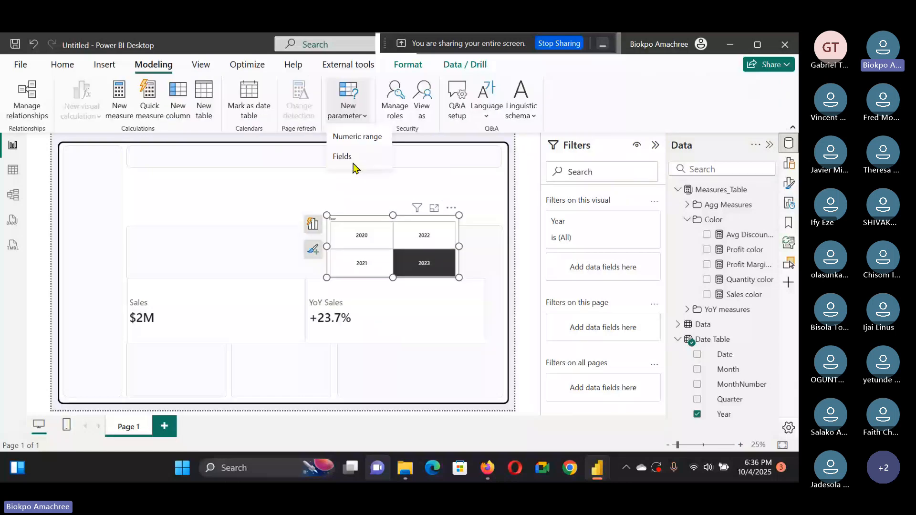
{"action": "left_click", "coordinate": [353, 166]}
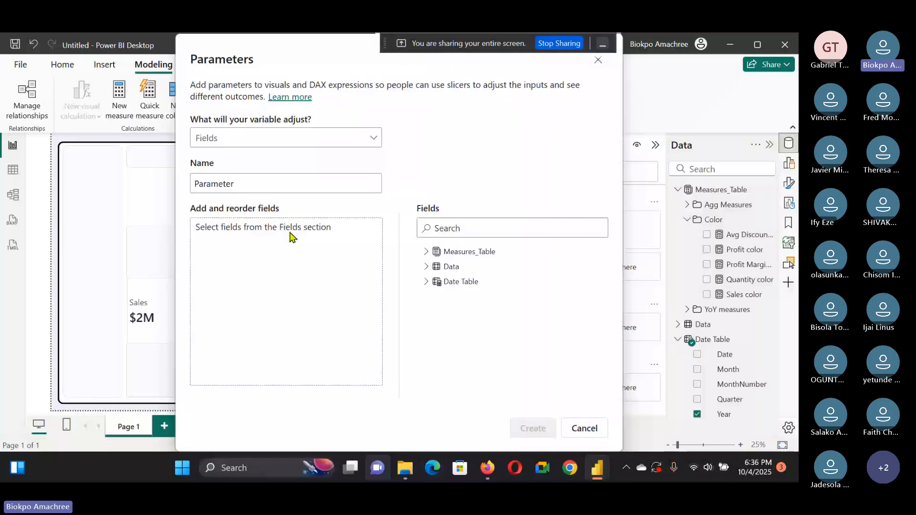
{"action": "double_click", "coordinate": [298, 183]}
{"action": "type", "text": "A"}
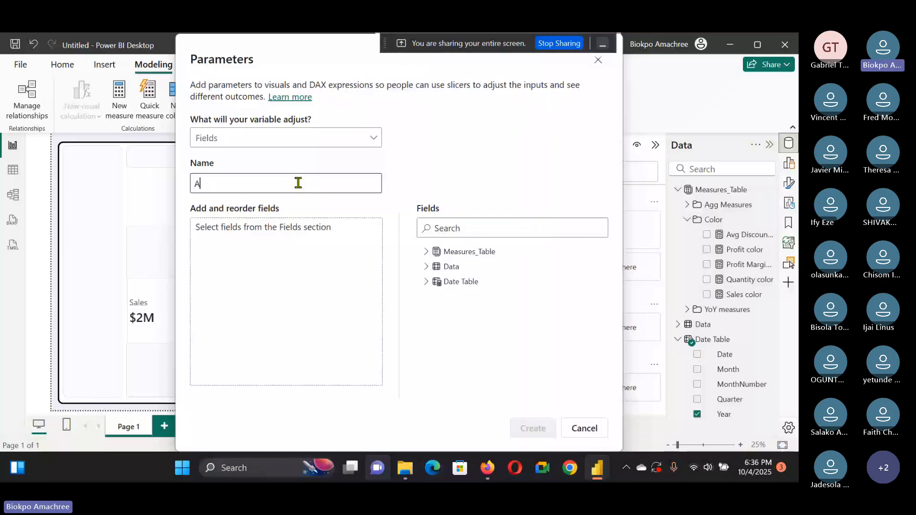
{"action": "type", "text": "gg"}
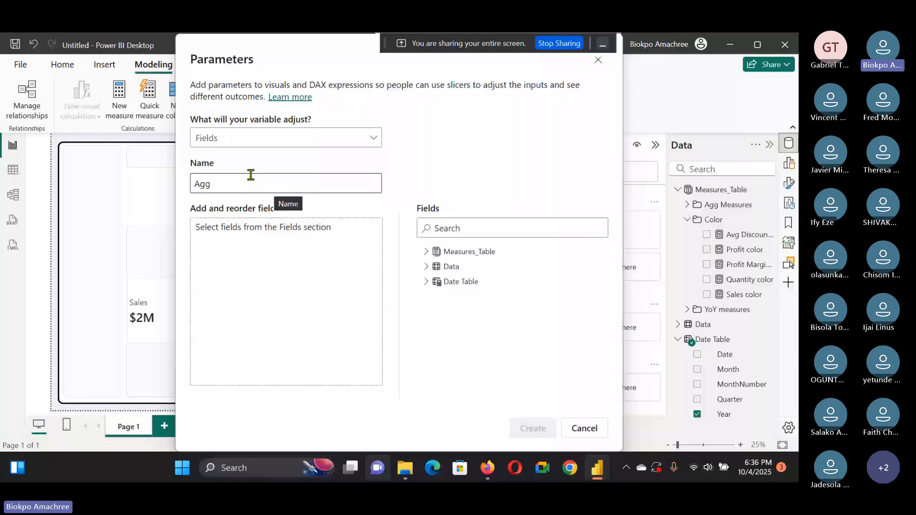
Step: Add Sales, Profit, Profit Margin, Avg Discount and Quantity from Agg Measures to the parameter and create it with a slicer
{"action": "left_click", "coordinate": [426, 252]}
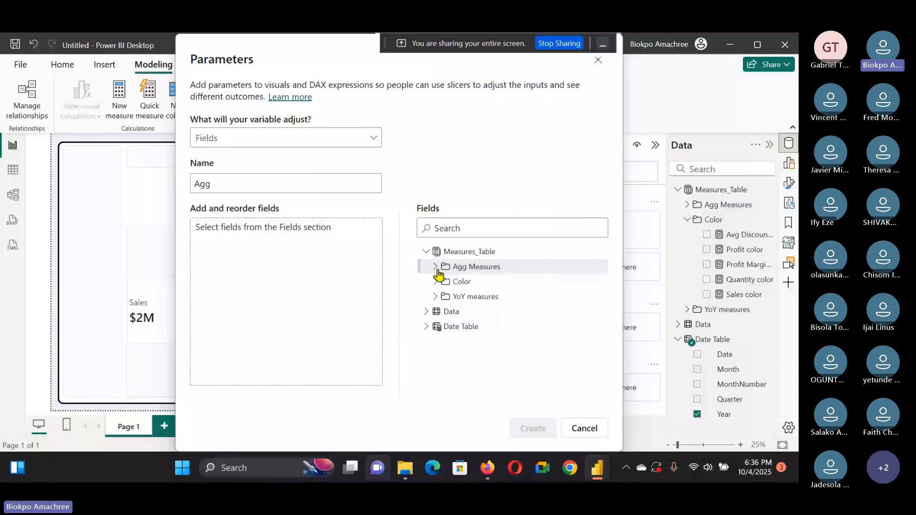
{"action": "left_click", "coordinate": [435, 266]}
{"action": "left_click", "coordinate": [454, 340]}
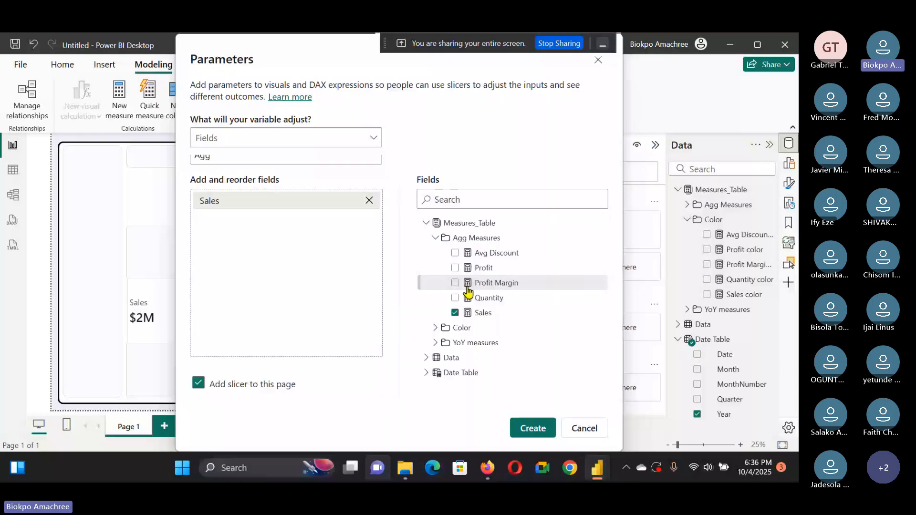
{"action": "left_click", "coordinate": [455, 267]}
{"action": "left_click", "coordinate": [454, 283]}
{"action": "left_click", "coordinate": [455, 253]}
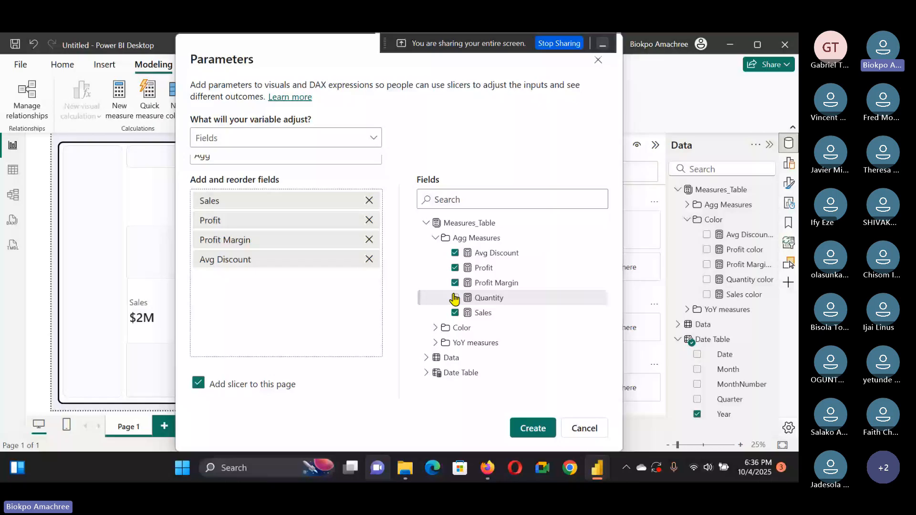
{"action": "left_click", "coordinate": [454, 297]}
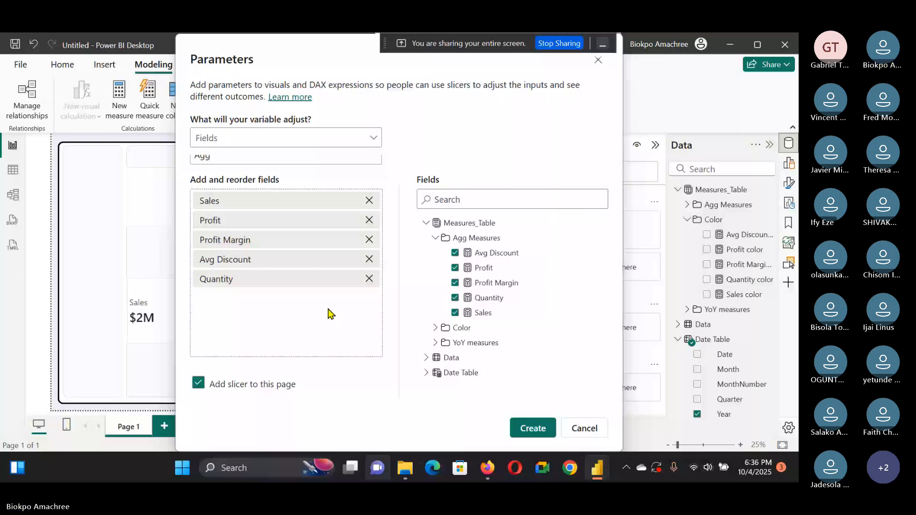
{"action": "key", "text": "Return"}
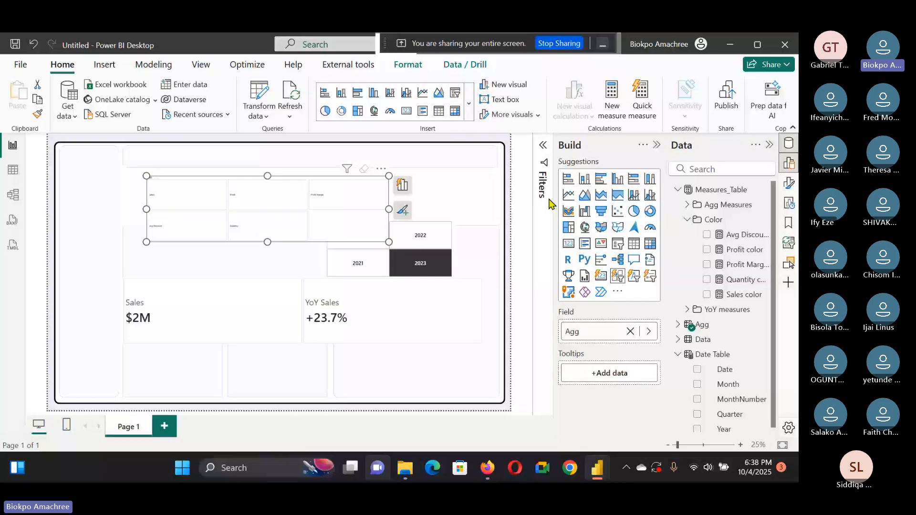
Step: Widen the Agg field-parameter slicer so its buttons span the top of the canvas
{"action": "left_click", "coordinate": [402, 210]}
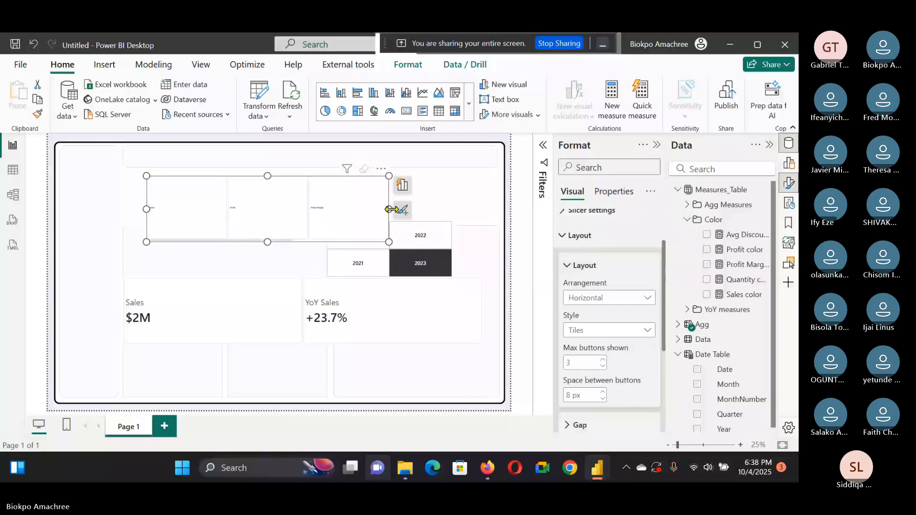
{"action": "left_click_drag", "start_coordinate": [391, 209], "coordinate": [476, 209]}
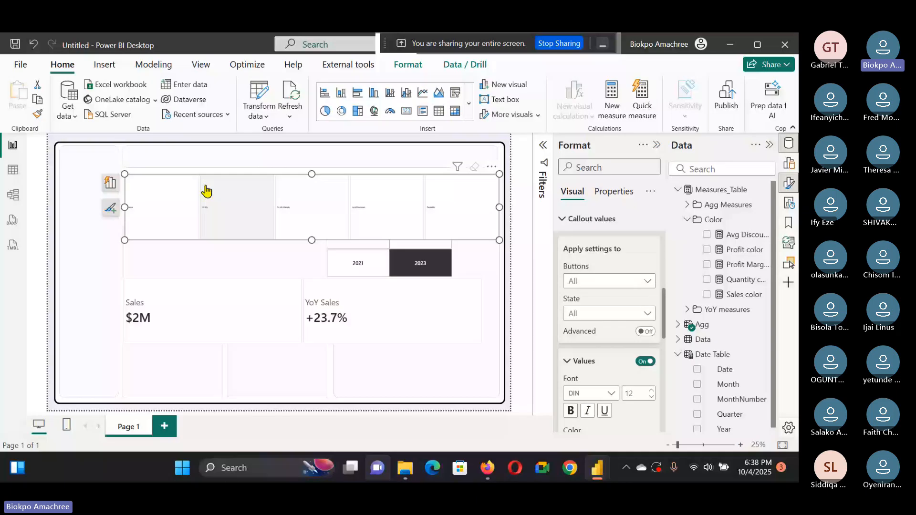
{"action": "key", "text": "ctrl+z"}
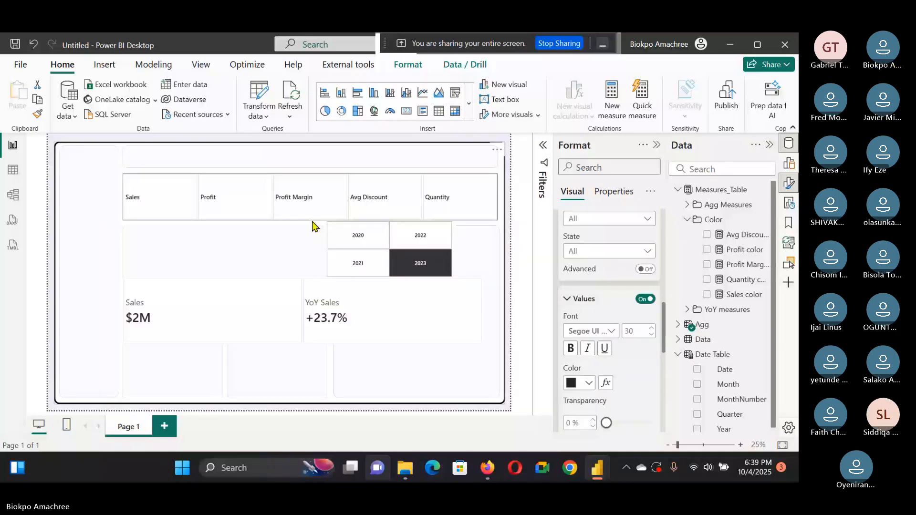
Step: Give the Agg slicer's selected button a fill at 93% transparency
{"action": "left_click", "coordinate": [312, 219]}
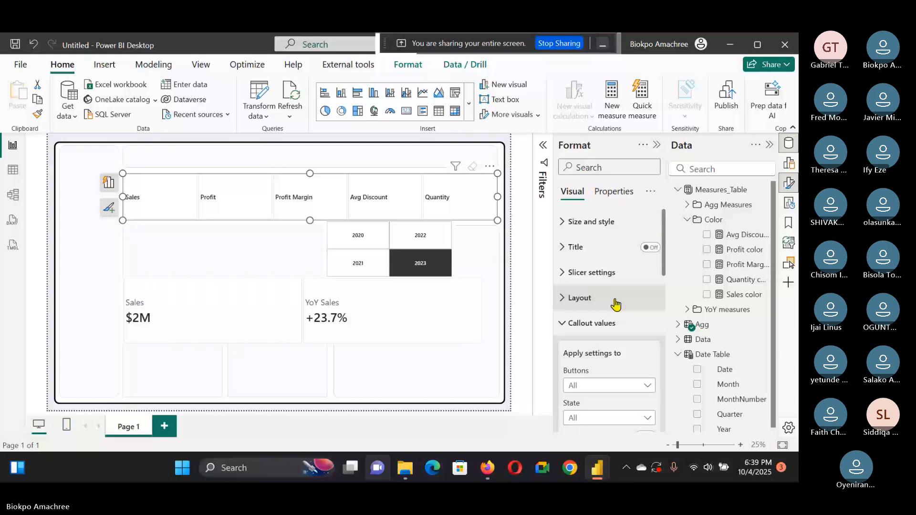
{"action": "left_click", "coordinate": [478, 256]}
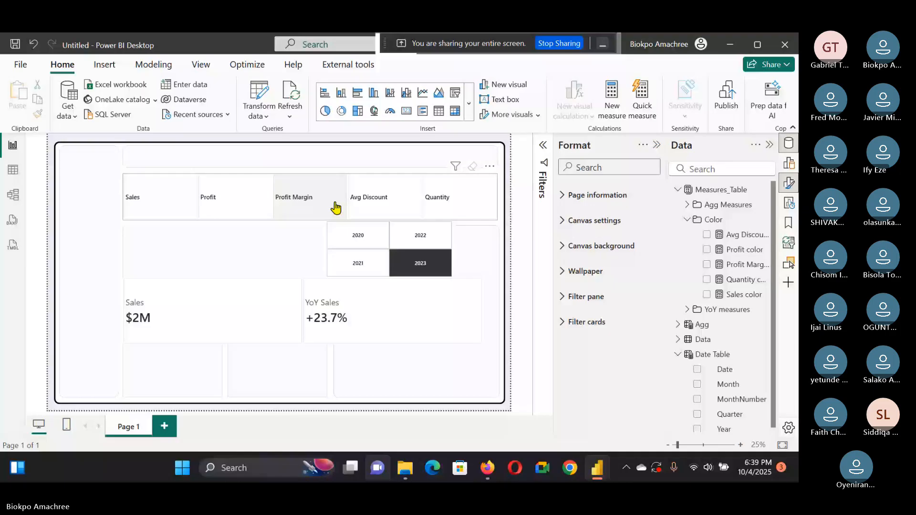
{"action": "key", "text": "alt+Tab"}
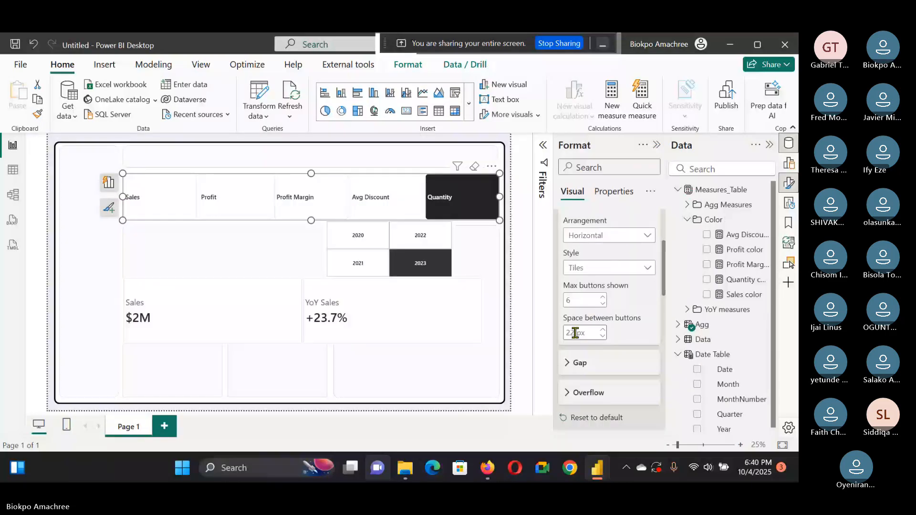
{"action": "scroll", "coordinate": [613, 330], "scroll_direction": "down", "scroll_amount": 5}
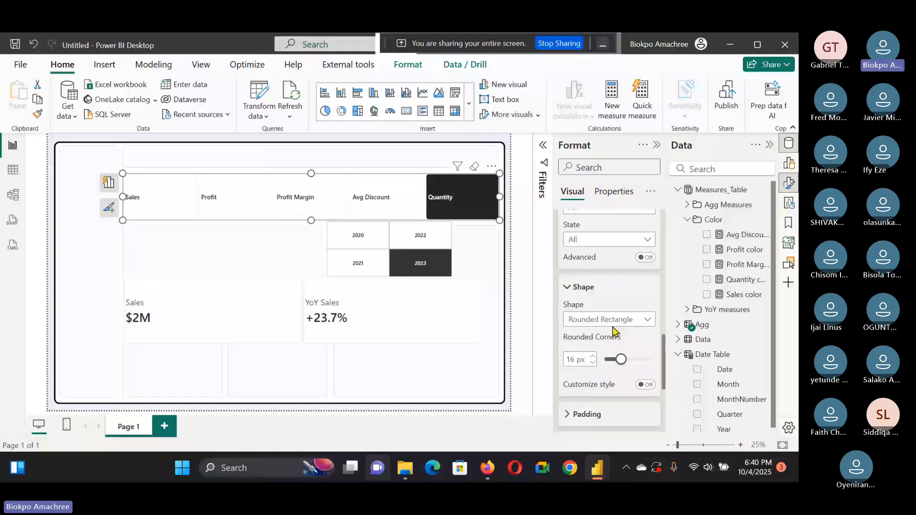
{"action": "scroll", "coordinate": [610, 315], "scroll_direction": "up", "scroll_amount": 3}
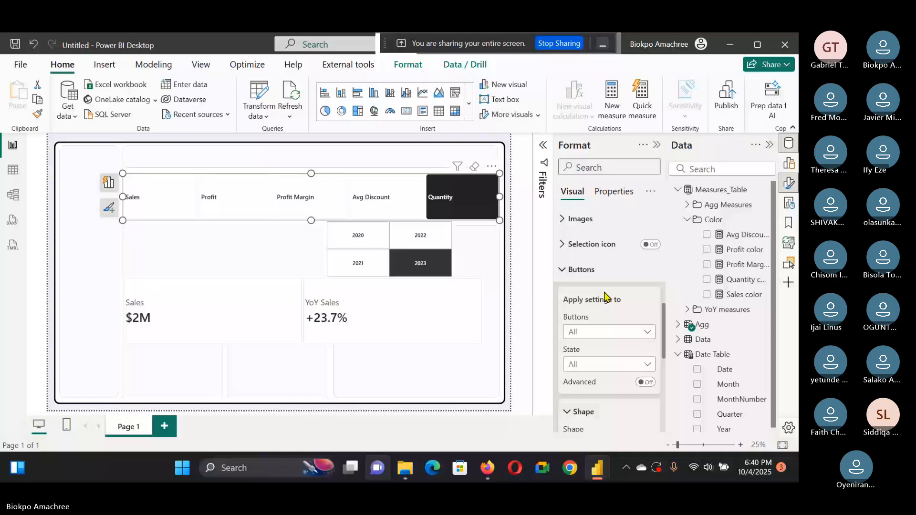
{"action": "scroll", "coordinate": [605, 296], "scroll_direction": "down", "scroll_amount": 5}
{"action": "left_click_drag", "start_coordinate": [605, 329], "coordinate": [650, 332]}
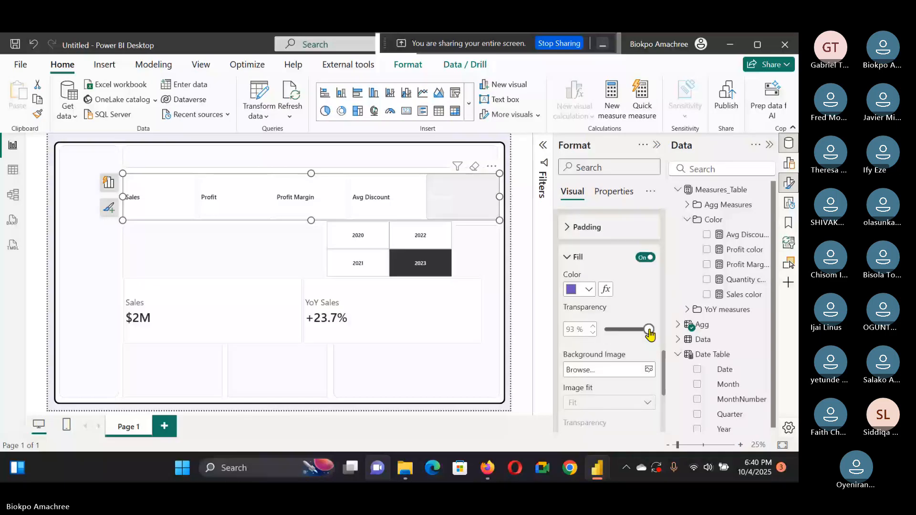
{"action": "scroll", "coordinate": [621, 352], "scroll_direction": "up", "scroll_amount": 4}
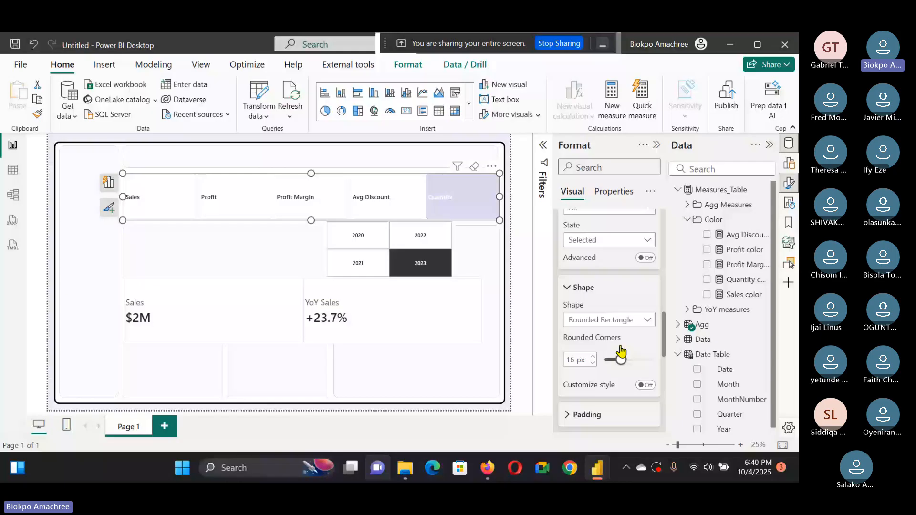
Step: Undo the last slicer change and widen the Year slicer slightly along the canvas's left edge
{"action": "left_click", "coordinate": [507, 234]}
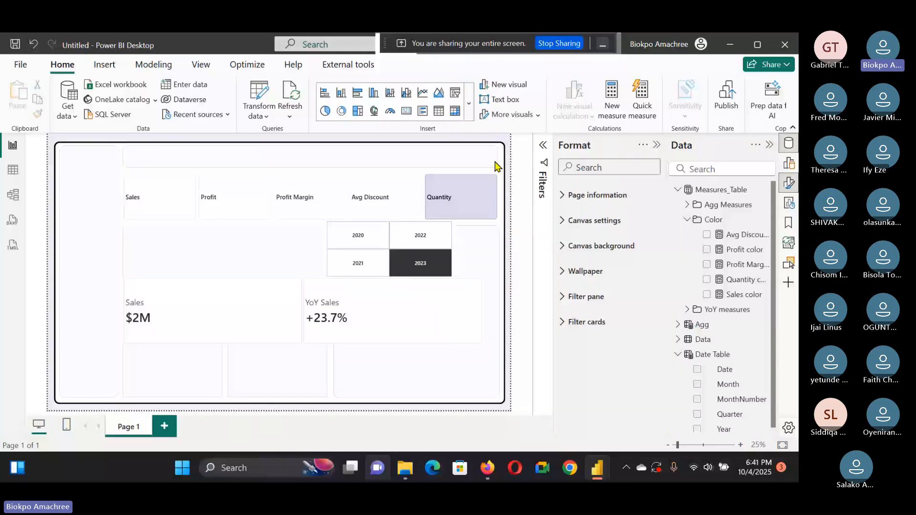
{"action": "left_click", "coordinate": [473, 215]}
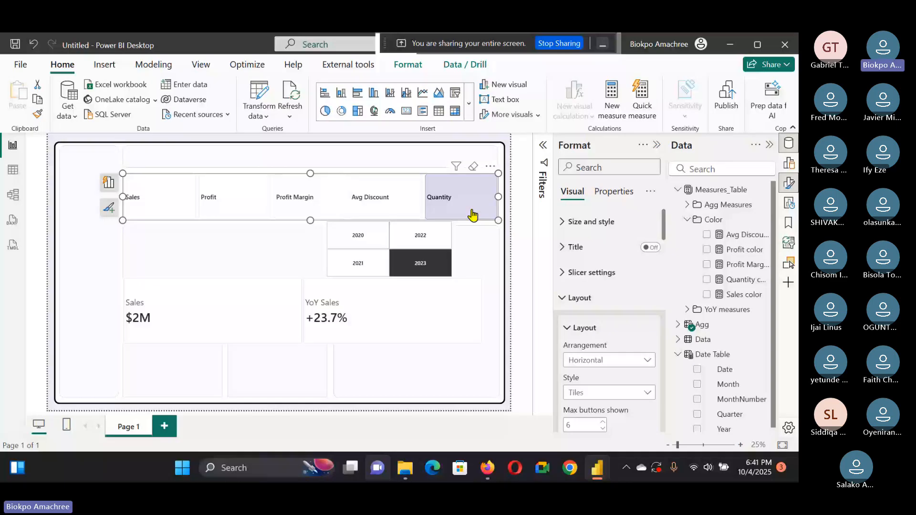
{"action": "key", "text": "ctrl+z"}
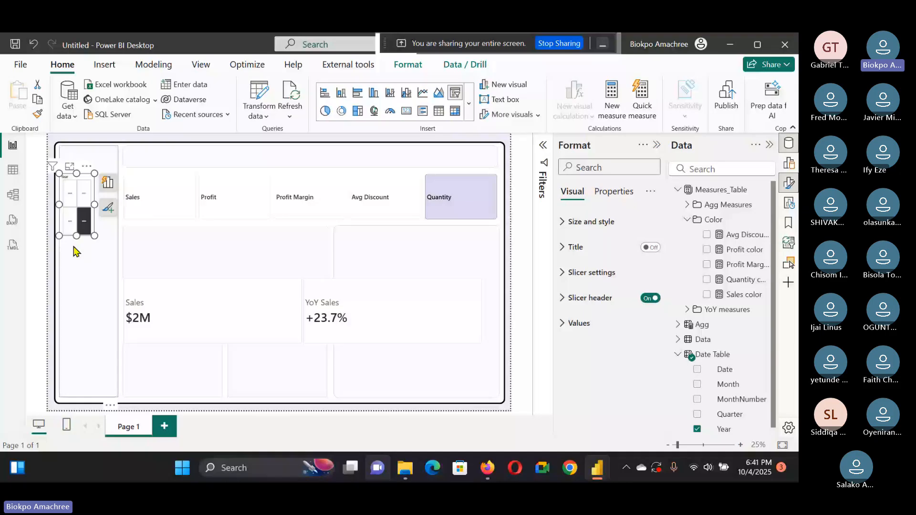
{"action": "left_click_drag", "start_coordinate": [94, 205], "coordinate": [109, 209]}
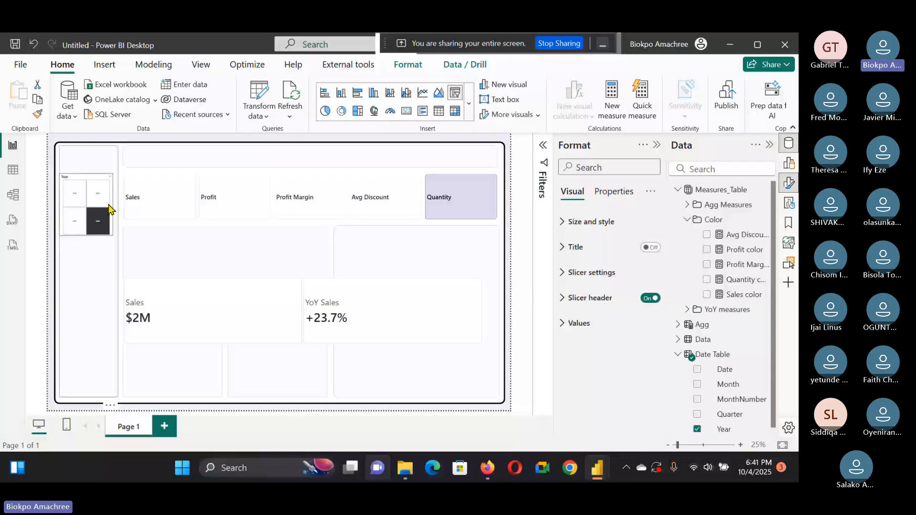
{"action": "left_click", "coordinate": [112, 210]}
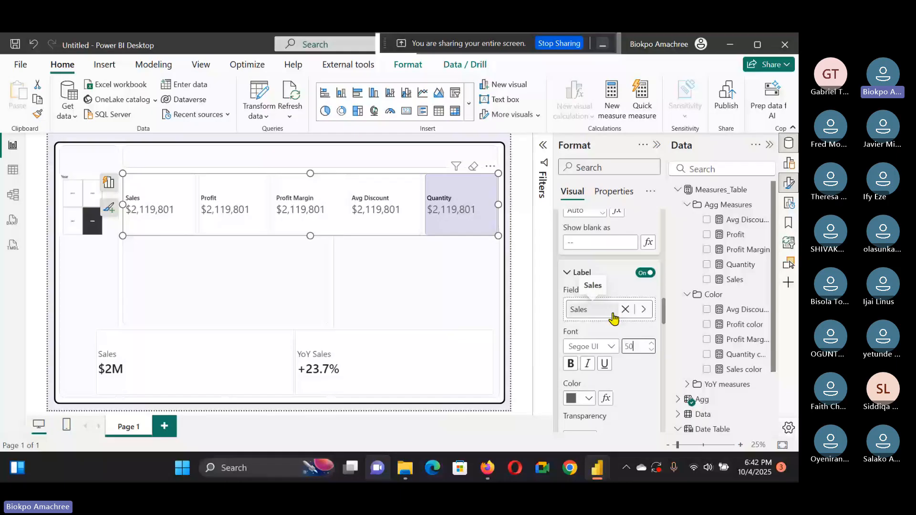
Step: Create a new measure named Label with variable _KPI = SELECTEDVALUE(Agg[Agg Order]) and a Return SWITCH
{"action": "scroll", "coordinate": [630, 236], "scroll_direction": "up", "scroll_amount": 3}
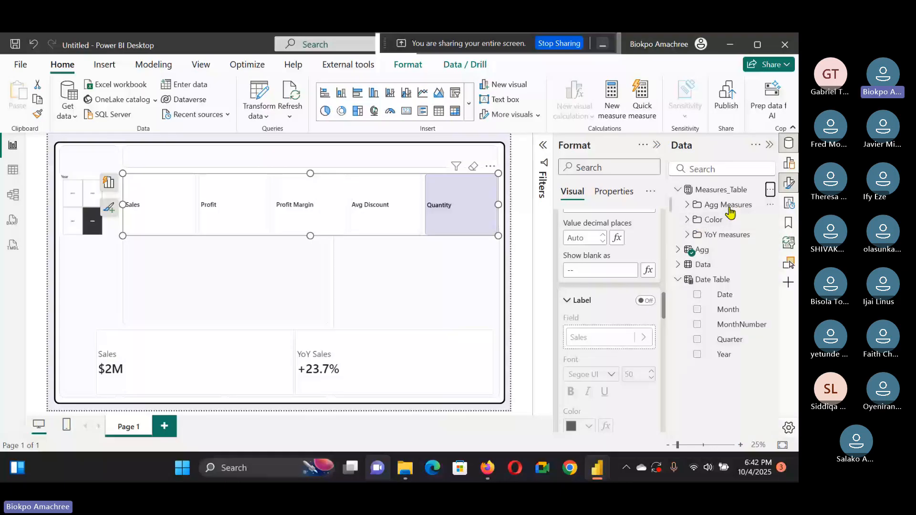
{"action": "left_click", "coordinate": [612, 97]}
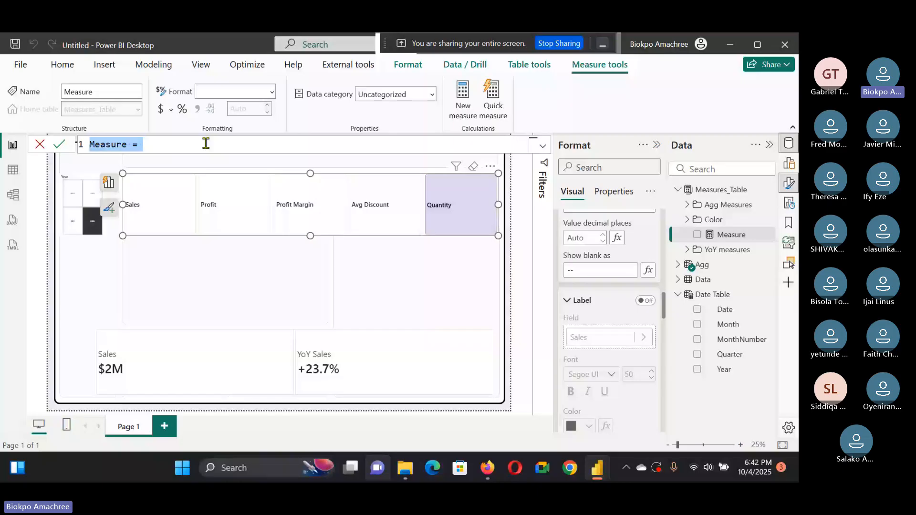
{"action": "type", "text": "Labe"}
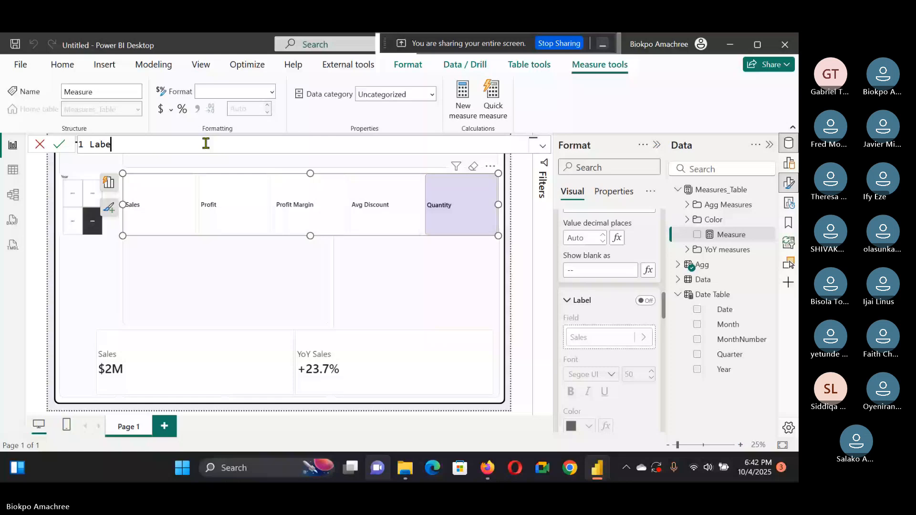
{"action": "type", "text": "l ="}
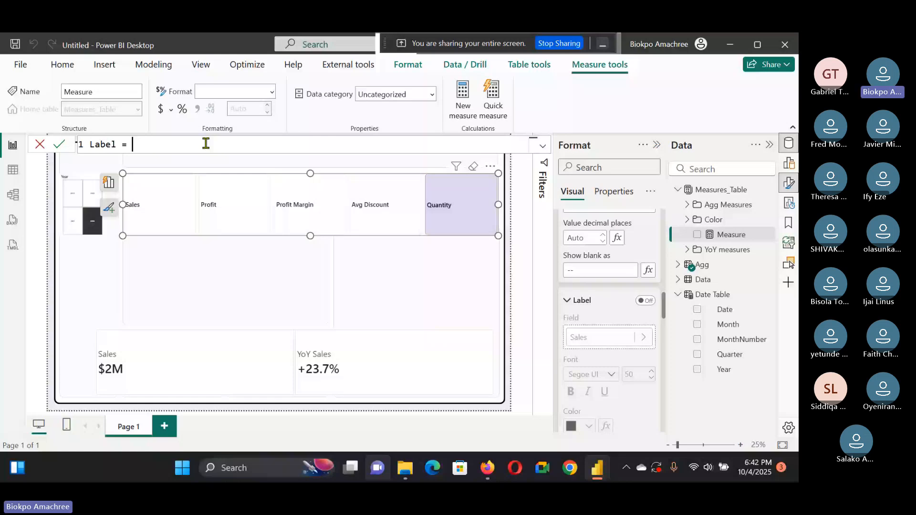
{"action": "key", "text": "shift+Return"}
{"action": "type", "text": "Var KPI"}
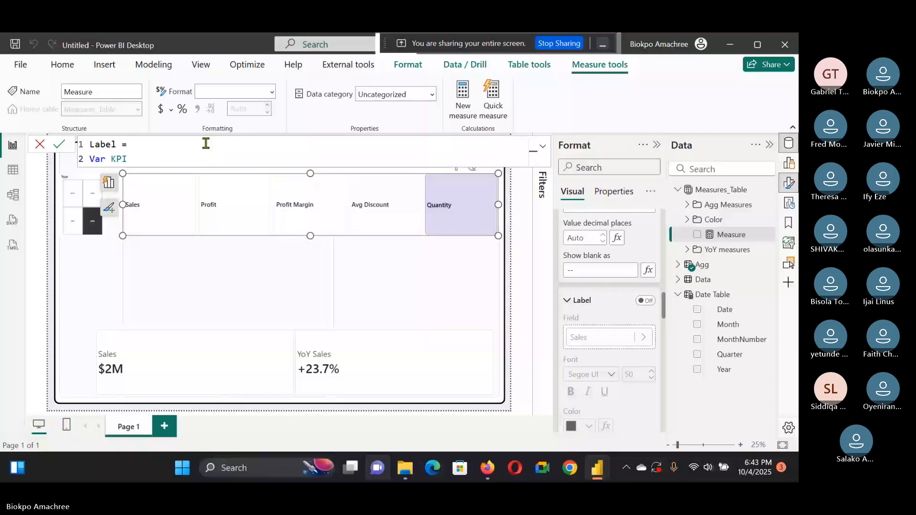
{"action": "type", "text": "_"}
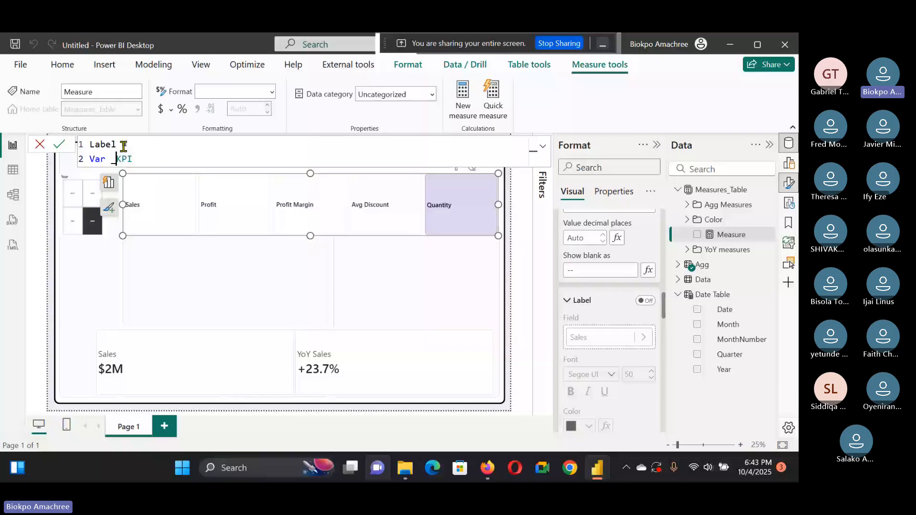
{"action": "key", "text": "End"}
{"action": "type", "text": "= Selected"}
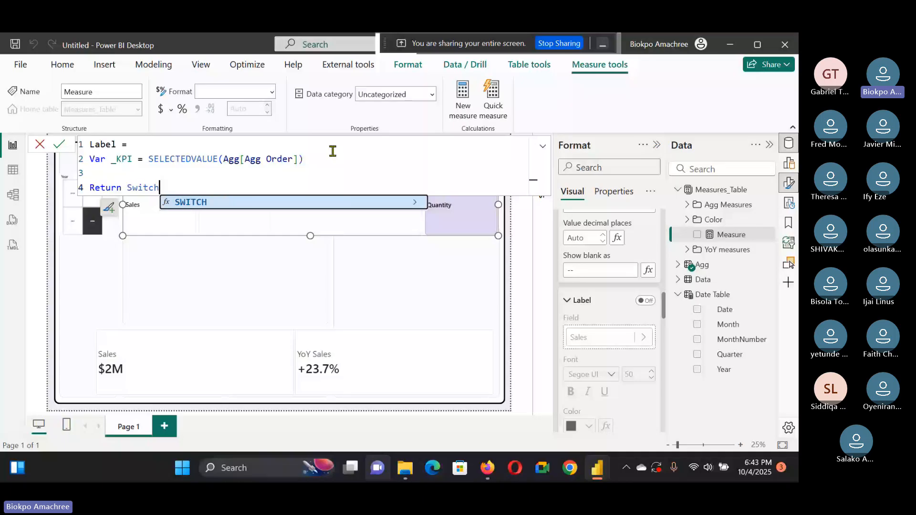
Step: Begin the Return SWITCH on _KPI with a first case for the value 0
{"action": "type", "text": "("}
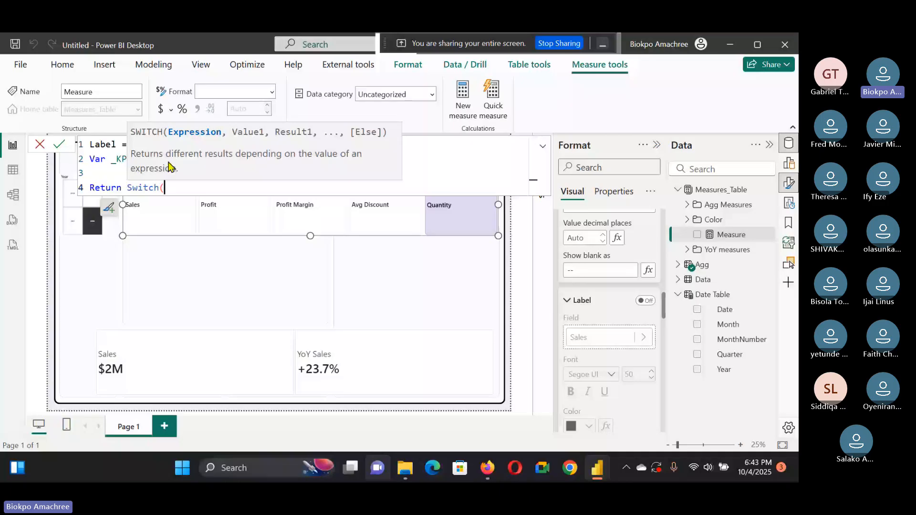
{"action": "type", "text": "_"}
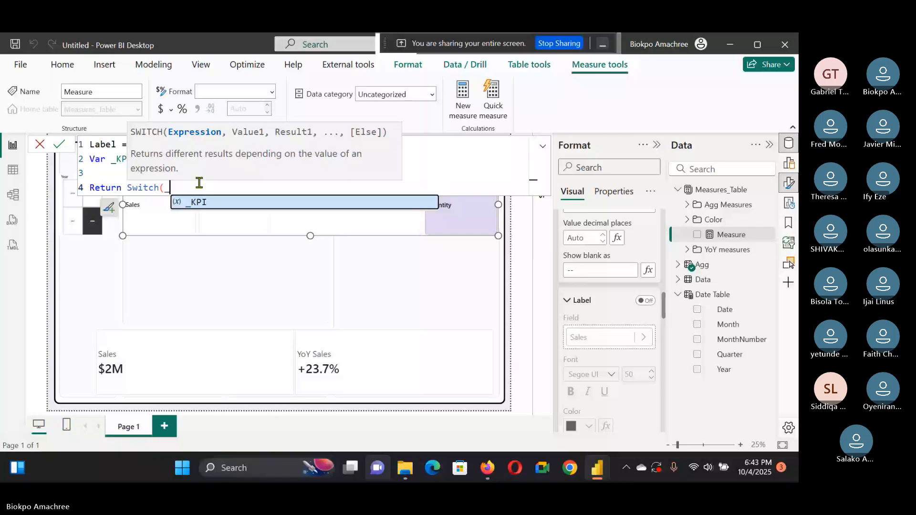
{"action": "key", "text": "Tab"}
{"action": "type", "text": ","}
{"action": "key", "text": "shift+Return"}
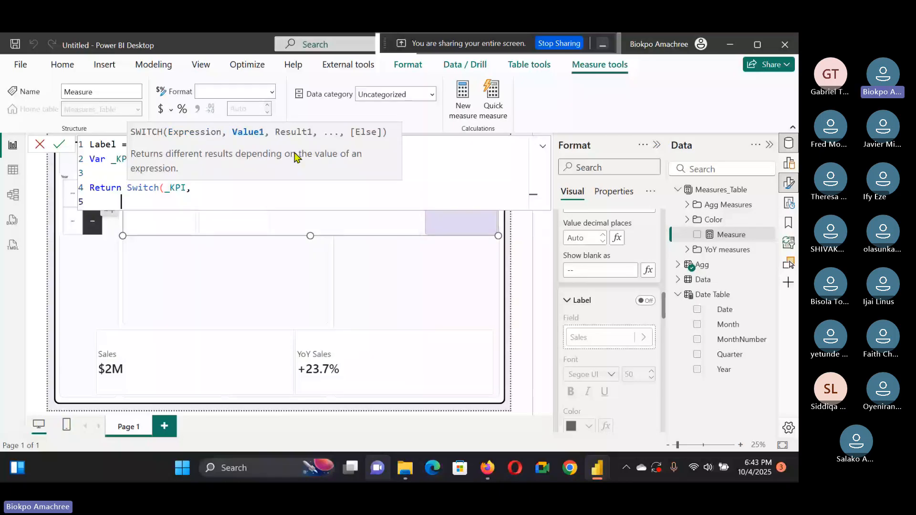
{"action": "type", "text": "0,"}
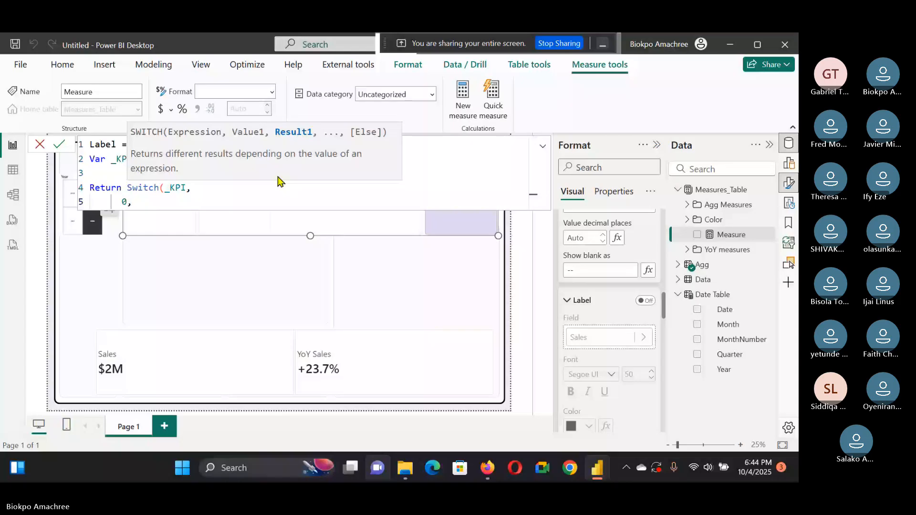
{"action": "type", "text": " Forma"}
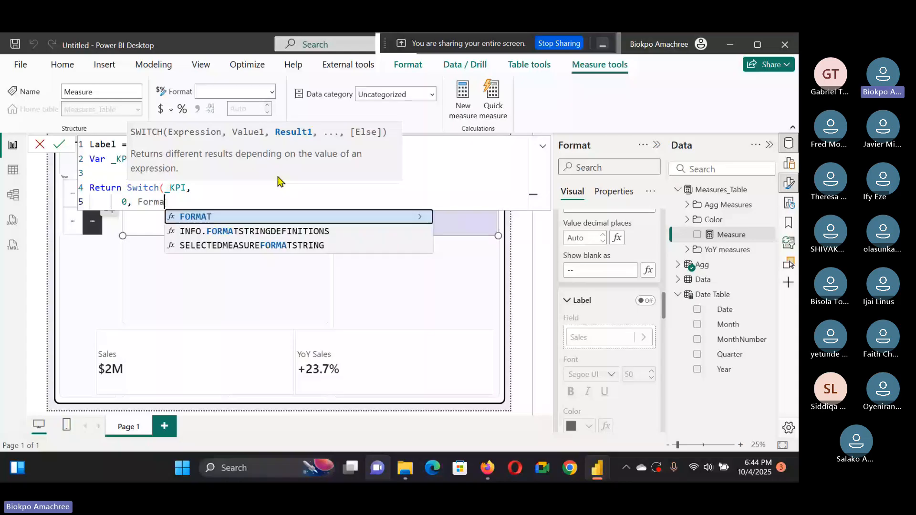
{"action": "type", "text": "t"}
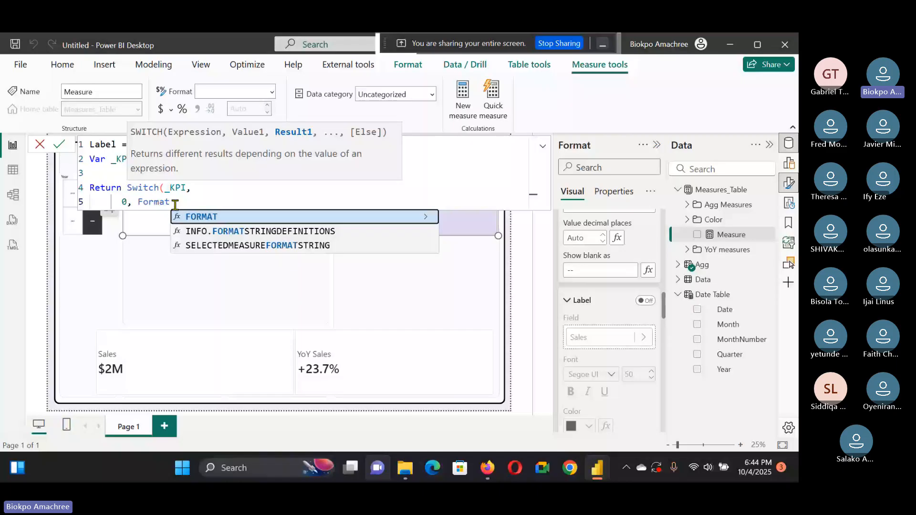
{"action": "type", "text": "("}
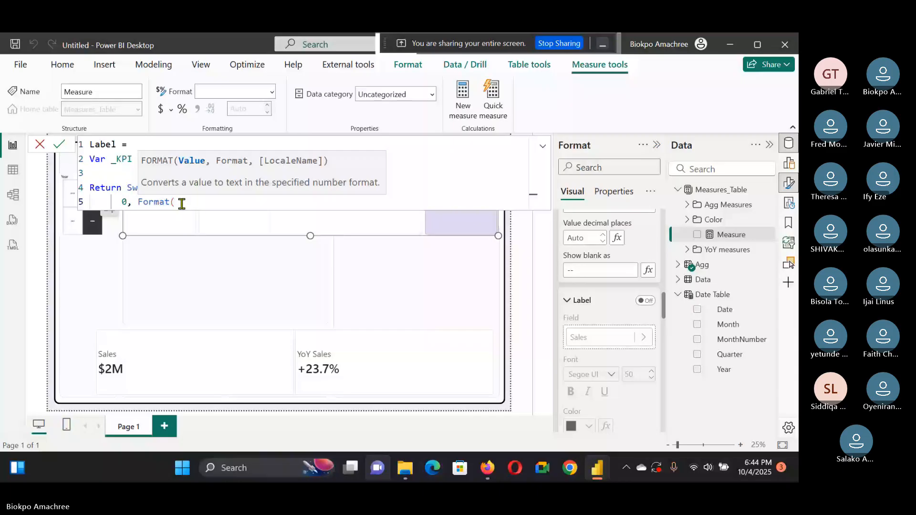
Step: Make case 0 return FORMAT([Sales], "$0,,.00M")
{"action": "type", "text": "[Sales]"}
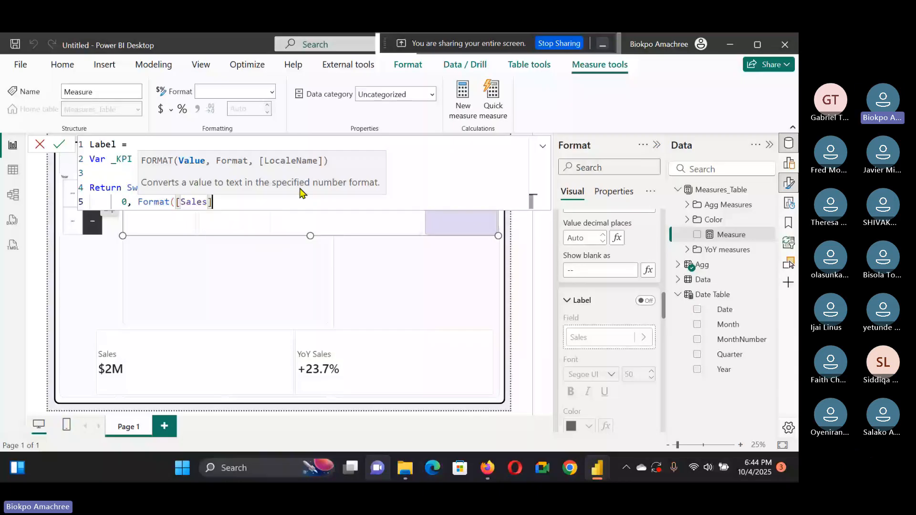
{"action": "type", "text": ","}
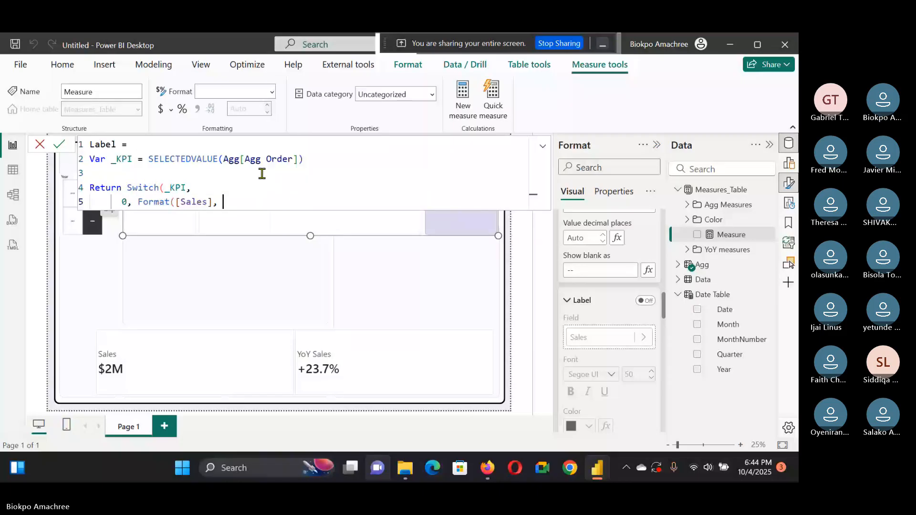
{"action": "type", "text": "\"0."}
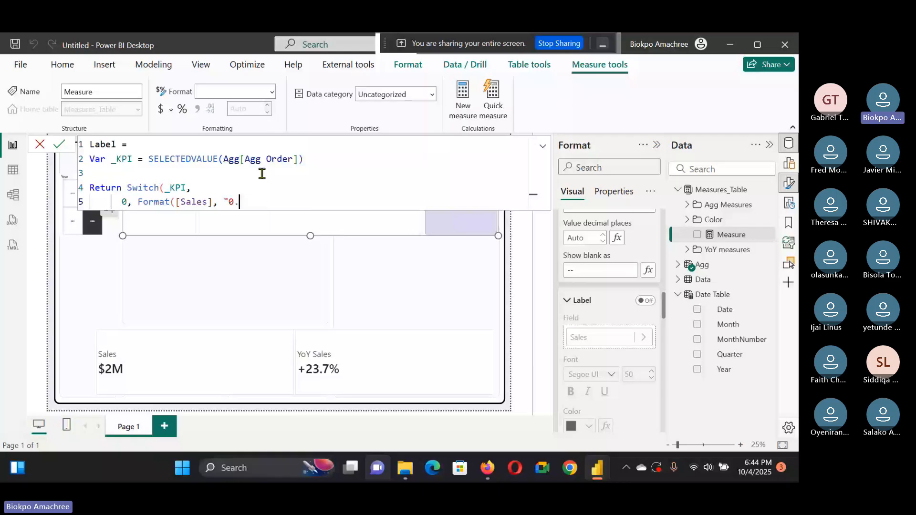
{"action": "type", "text": ",,"}
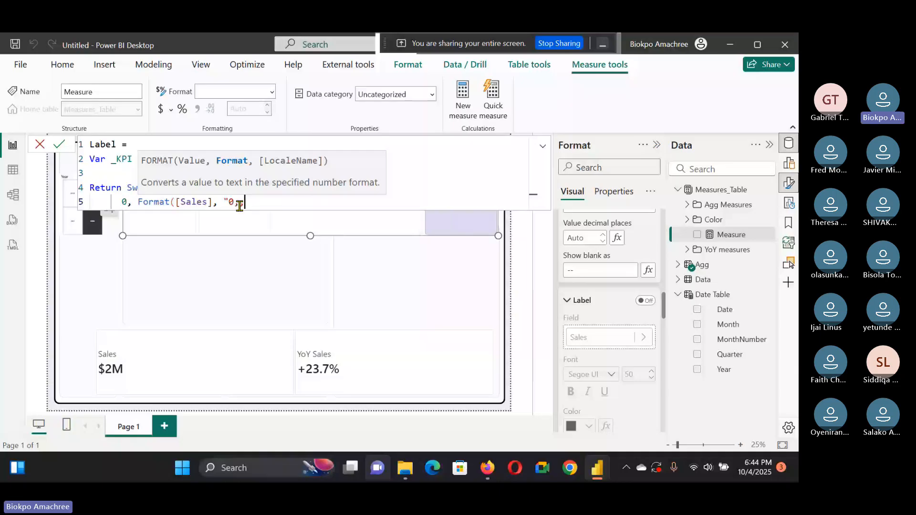
{"action": "type", "text": "."}
{"action": "type", "text": "00M"}
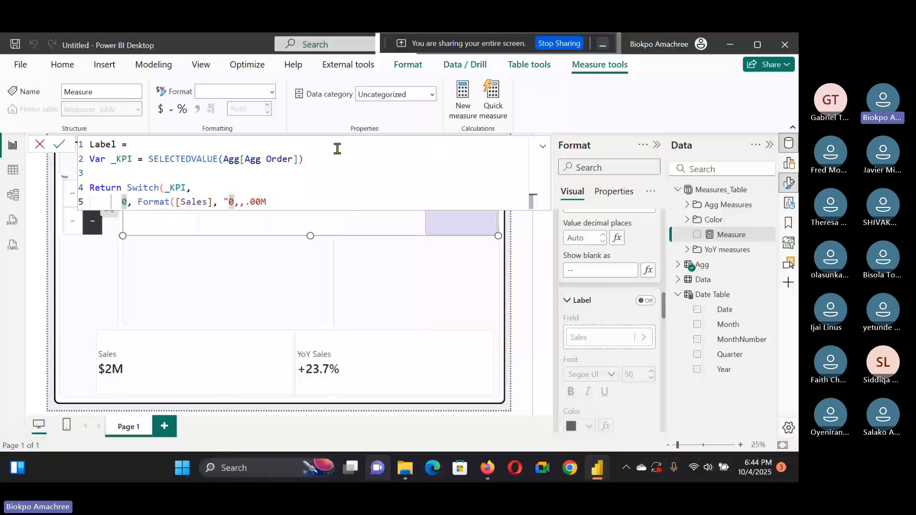
{"action": "type", "text": "$"}
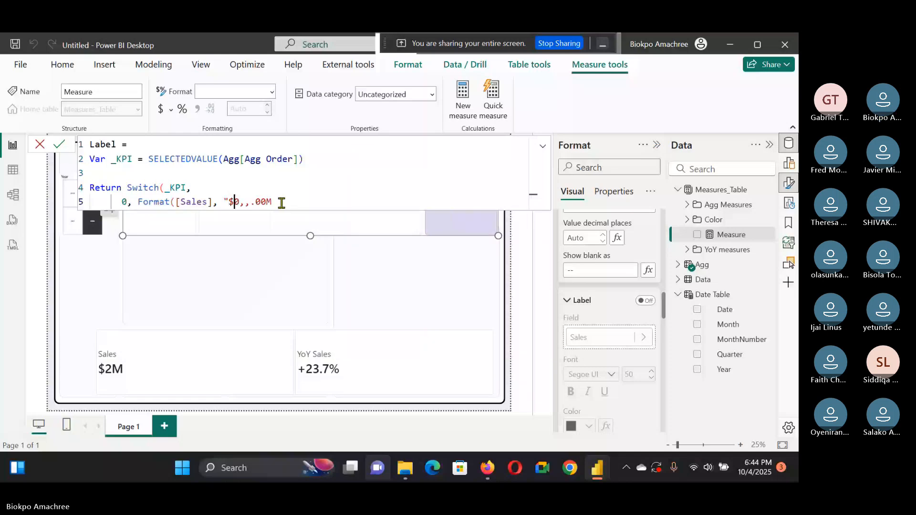
{"action": "left_click", "coordinate": [282, 203]}
{"action": "type", "text": "\")"}
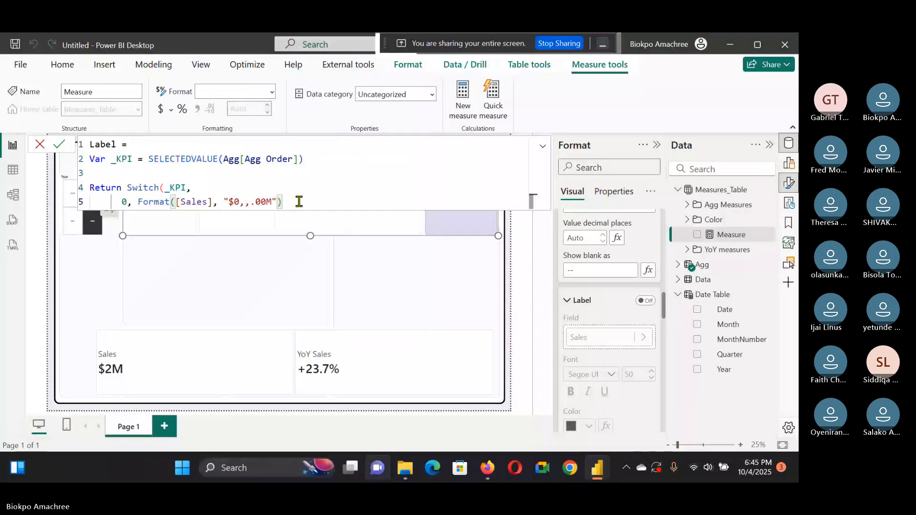
{"action": "type", "text": ","}
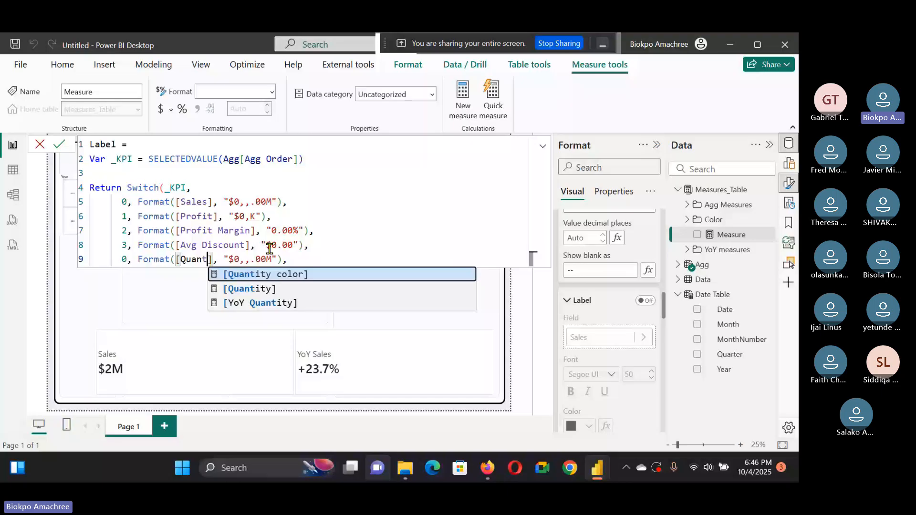
Step: Finish the Label measure with cases 1–4 formatting Profit, Profit Margin, Avg Discount and Quantity, using "#,#" for Quantity, and commit it
{"action": "type", "text": "ity"}
{"action": "key", "text": "Right"}
{"action": "key", "text": "Right"}
{"action": "key", "text": "Right"}
{"action": "key", "text": "Right"}
{"action": "key", "text": "Right"}
{"action": "key", "text": "Right"}
{"action": "key", "text": "Delete"}
{"action": "key", "text": "Delete"}
{"action": "key", "text": "Delete"}
{"action": "key", "text": "Delete"}
{"action": "key", "text": "Delete"}
{"action": "key", "text": "Delete"}
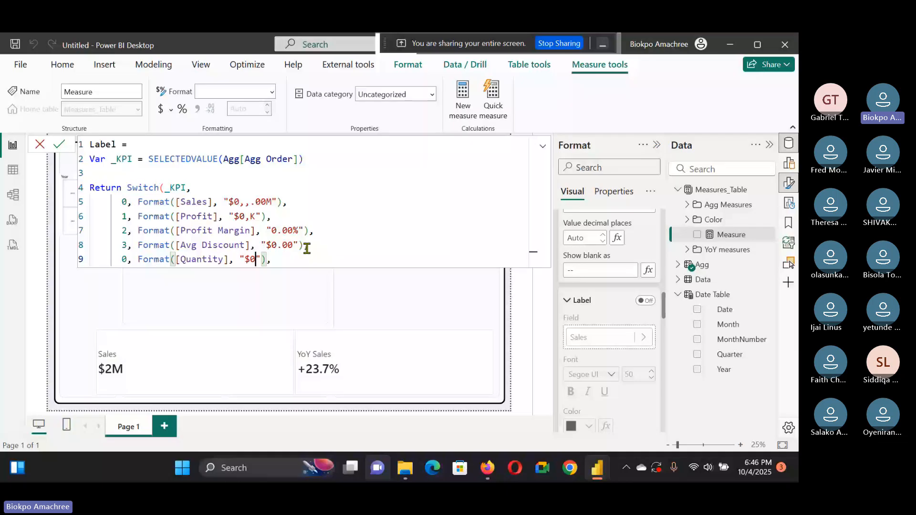
{"action": "key", "text": "BackSpace"}
{"action": "key", "text": "BackSpace"}
{"action": "type", "text": "#,"}
{"action": "left_click", "coordinate": [248, 258]}
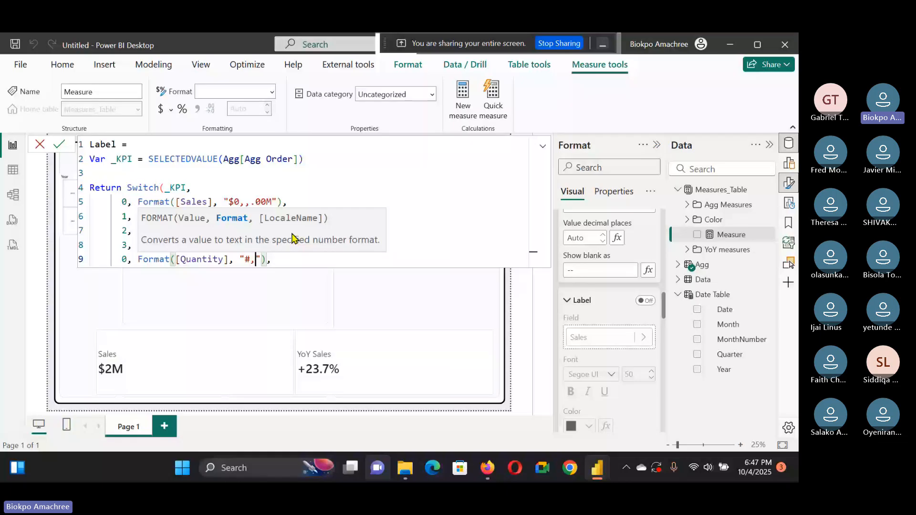
{"action": "type", "text": "#"}
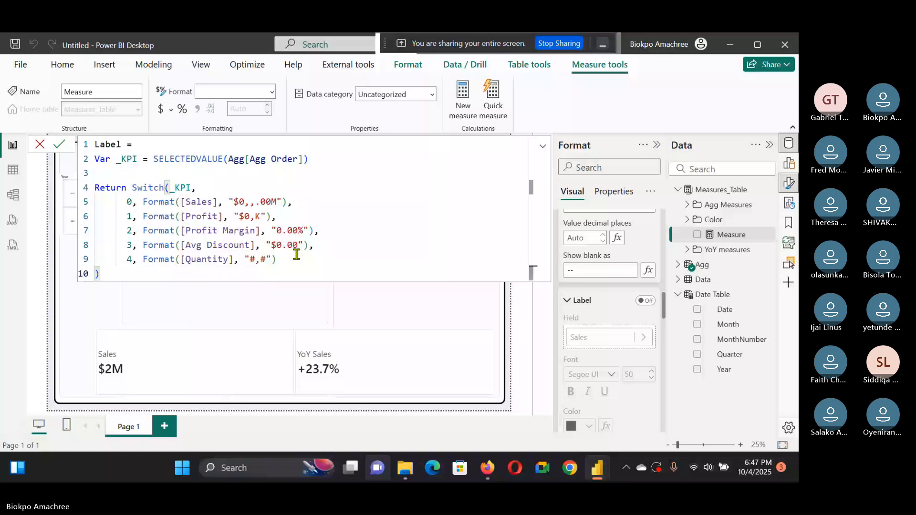
{"action": "left_click", "coordinate": [511, 321]}
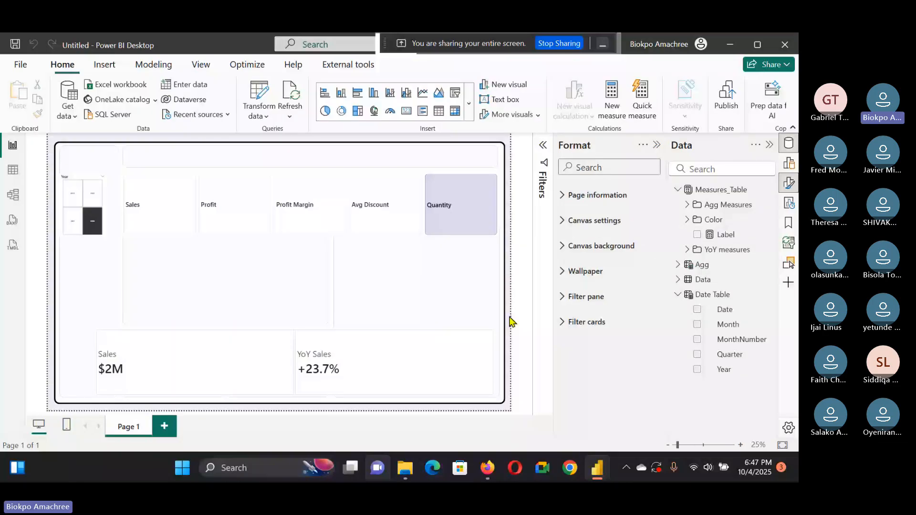
Step: Add the Label measure to the Agg slicer's button labels
{"action": "left_click", "coordinate": [496, 199]}
{"action": "left_click_drag", "start_coordinate": [725, 234], "coordinate": [632, 274]}
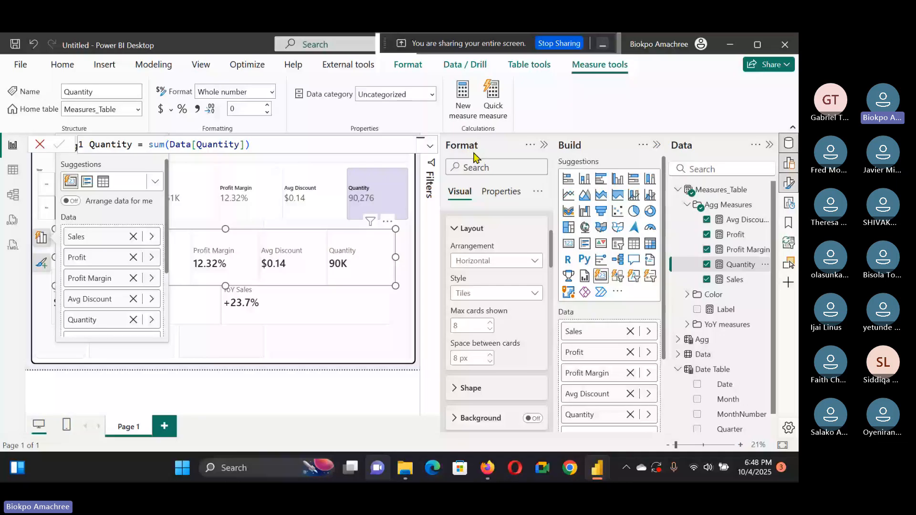
Step: Reduce the Agg slicer's height slightly
{"action": "left_click", "coordinate": [310, 211]}
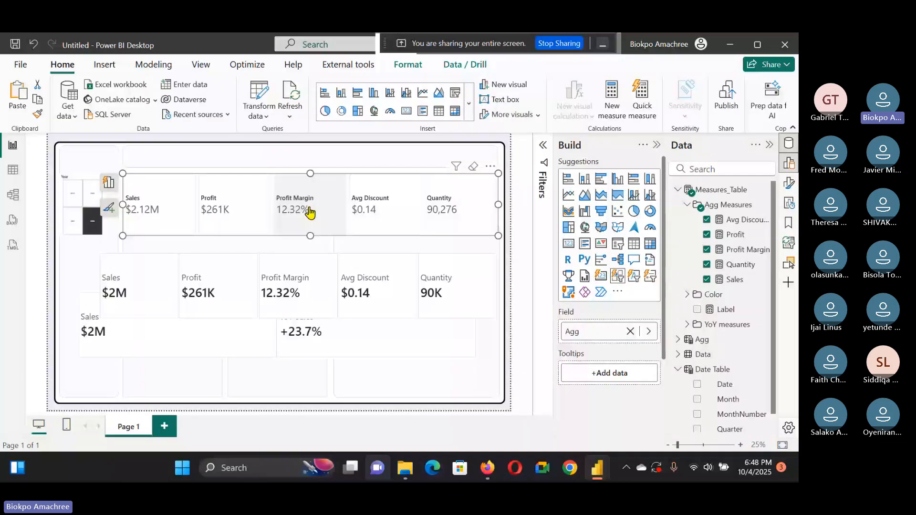
{"action": "left_click_drag", "start_coordinate": [310, 212], "coordinate": [312, 226]}
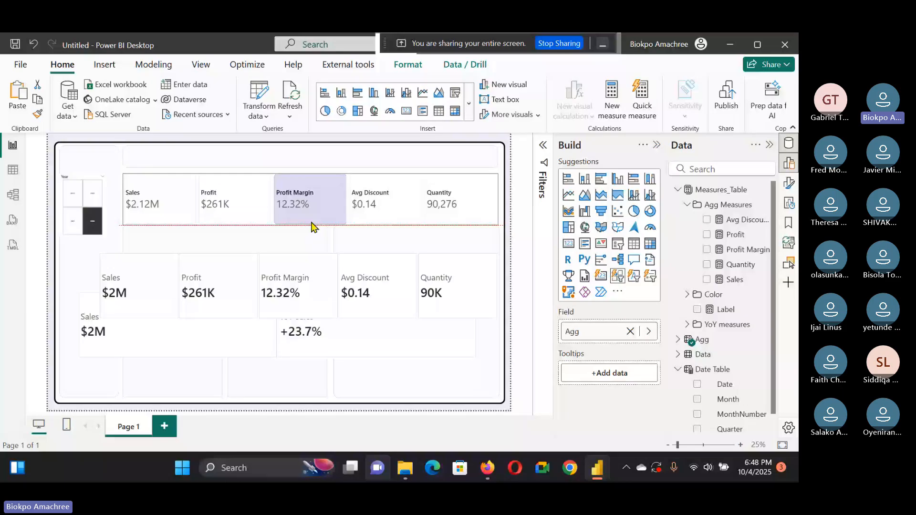
{"action": "left_click_drag", "start_coordinate": [313, 226], "coordinate": [312, 223]}
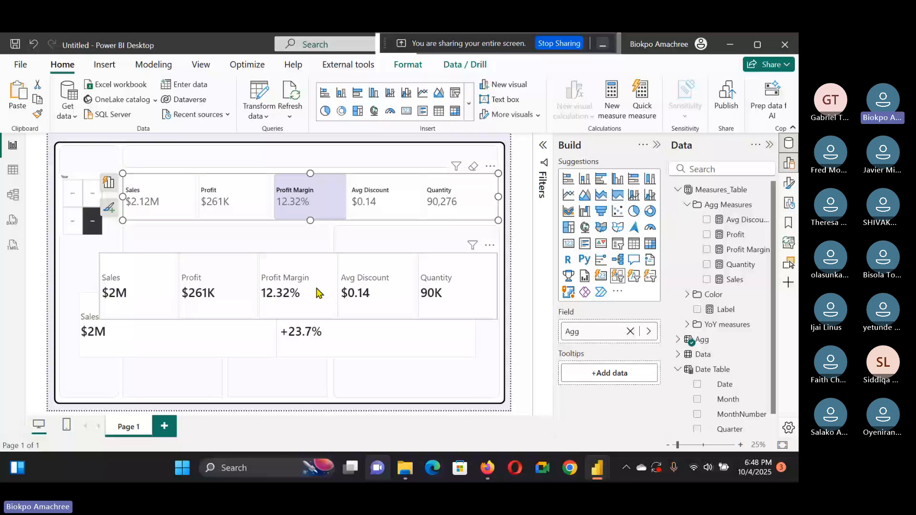
Step: Delete the old Sales and YoY Sales card from the canvas
{"action": "left_click", "coordinate": [339, 324]}
{"action": "key", "text": "Delete"}
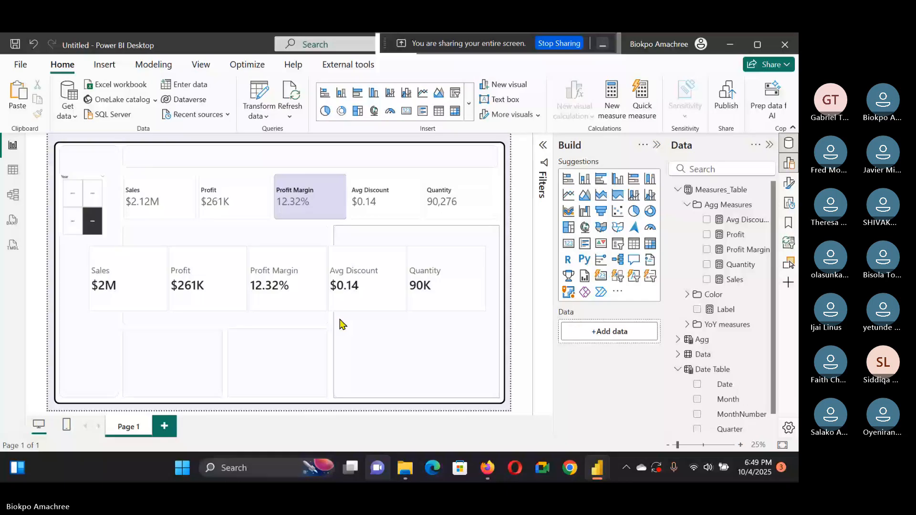
Step: Add YoY Sales as a reference label on the new KPI card and nudge the card slightly
{"action": "left_click", "coordinate": [352, 294]}
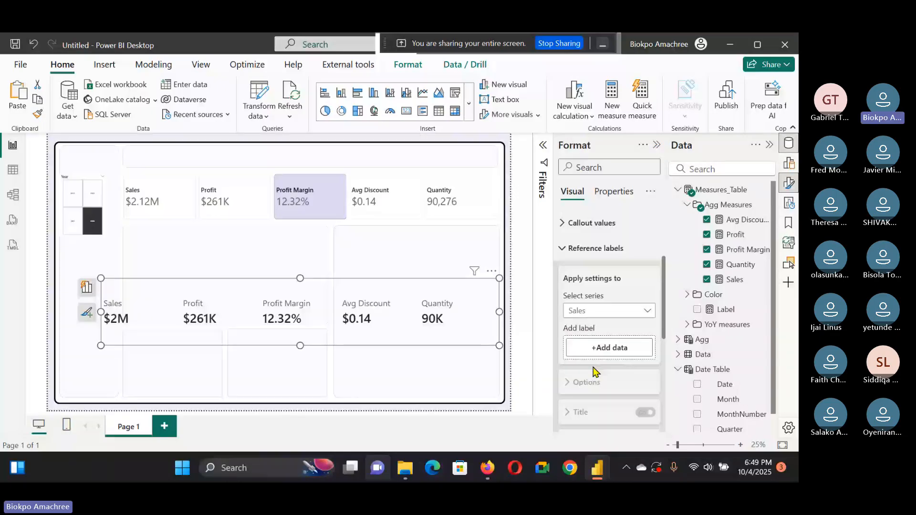
{"action": "scroll", "coordinate": [594, 371], "scroll_direction": "down", "scroll_amount": 2}
{"action": "left_click", "coordinate": [687, 204]}
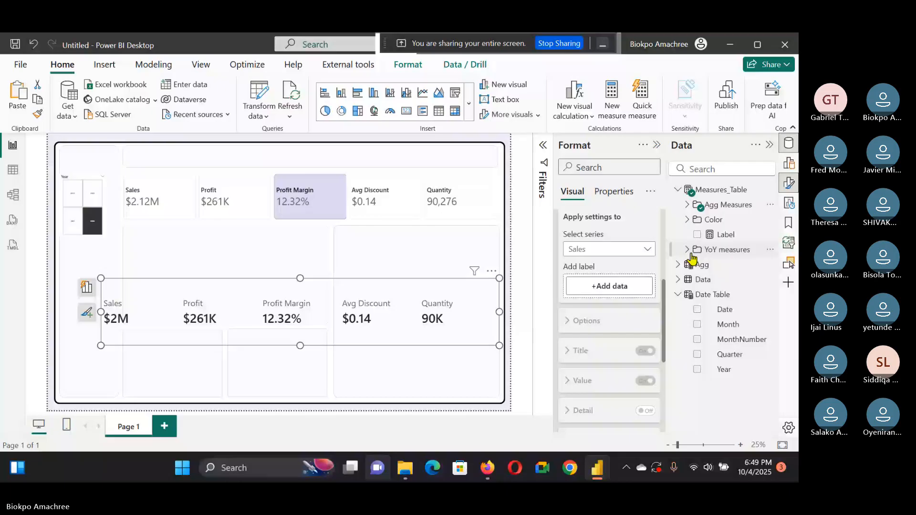
{"action": "left_click", "coordinate": [687, 249]}
{"action": "left_click_drag", "start_coordinate": [741, 325], "coordinate": [609, 285]}
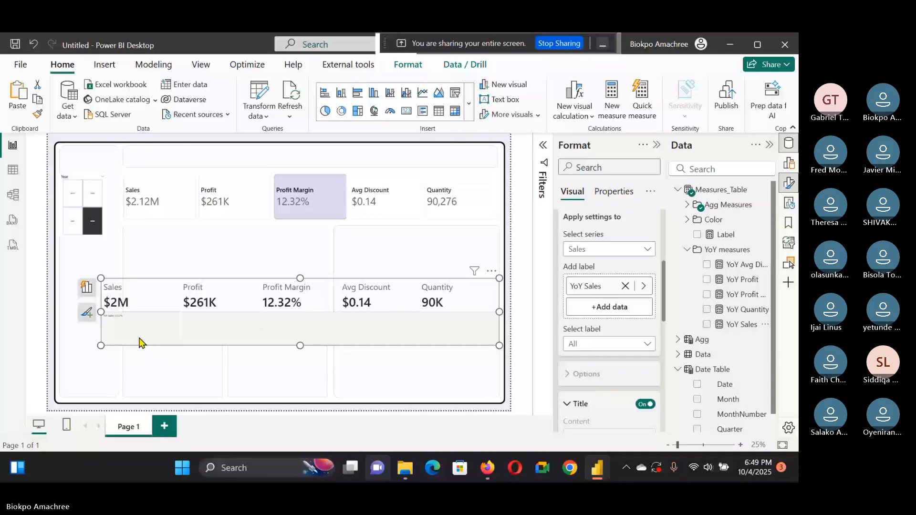
{"action": "left_click_drag", "start_coordinate": [139, 338], "coordinate": [132, 343]}
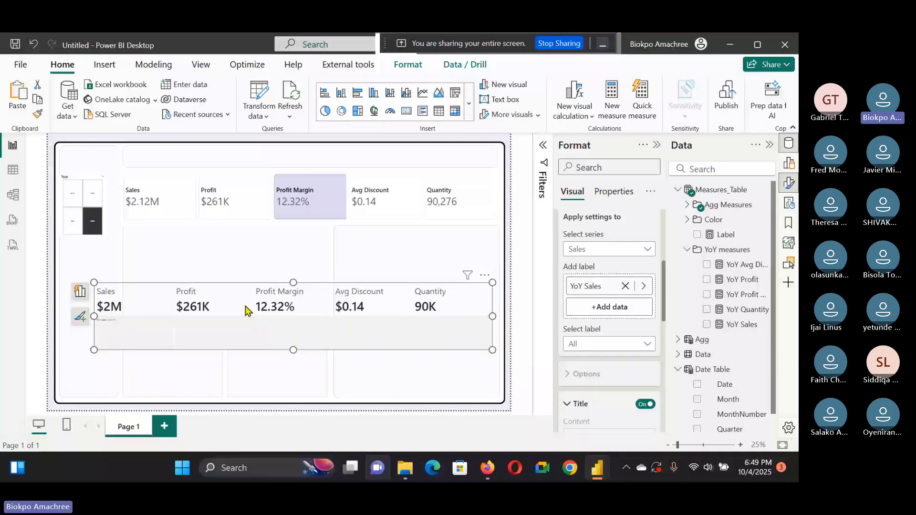
Step: Switch to the original dashboard file and examine its KPI card's reference label and value settings
{"action": "key", "text": "alt+Tab"}
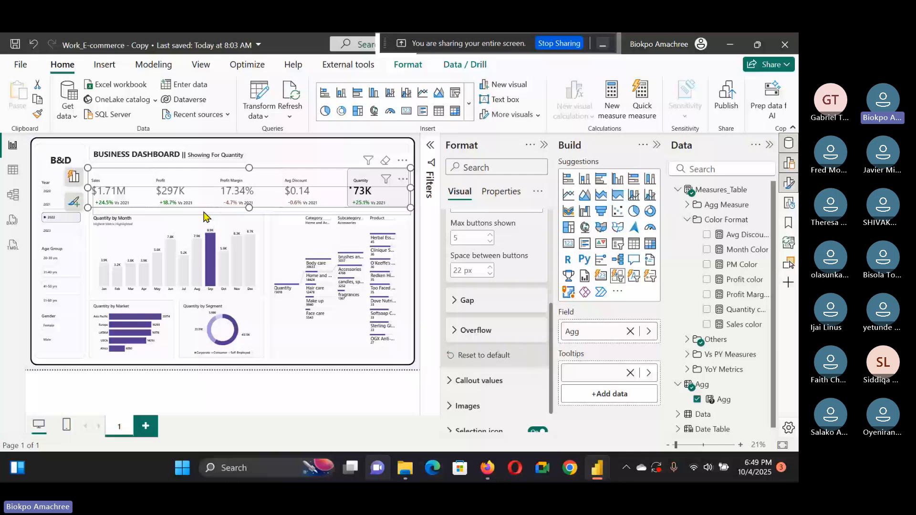
{"action": "left_click", "coordinate": [204, 214]}
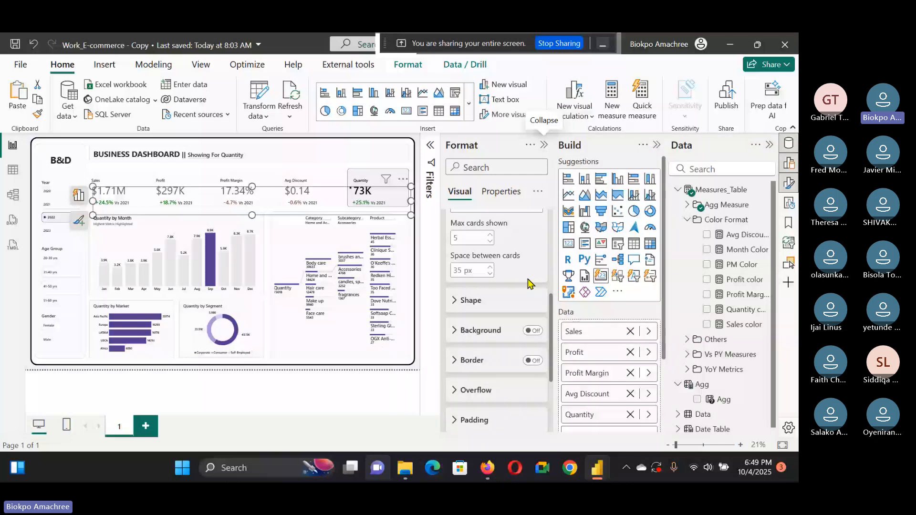
{"action": "scroll", "coordinate": [510, 289], "scroll_direction": "down", "scroll_amount": 5}
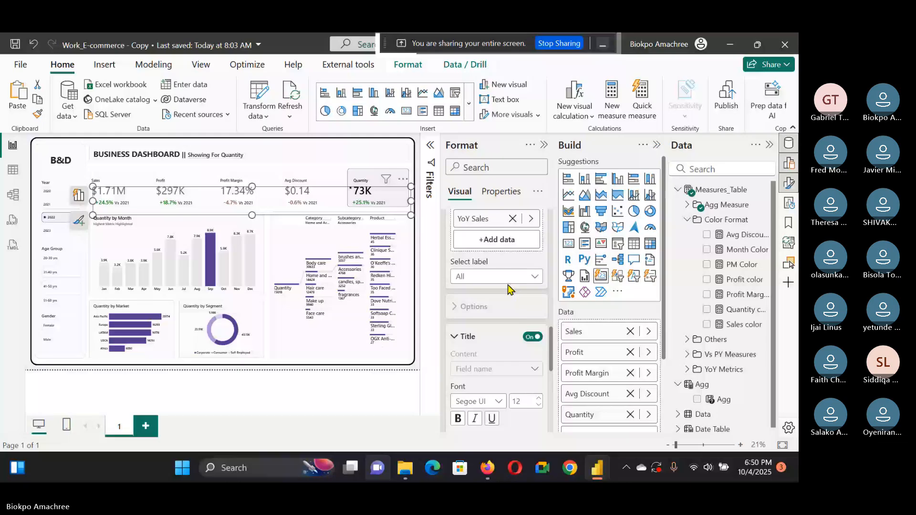
{"action": "left_click", "coordinate": [509, 279]}
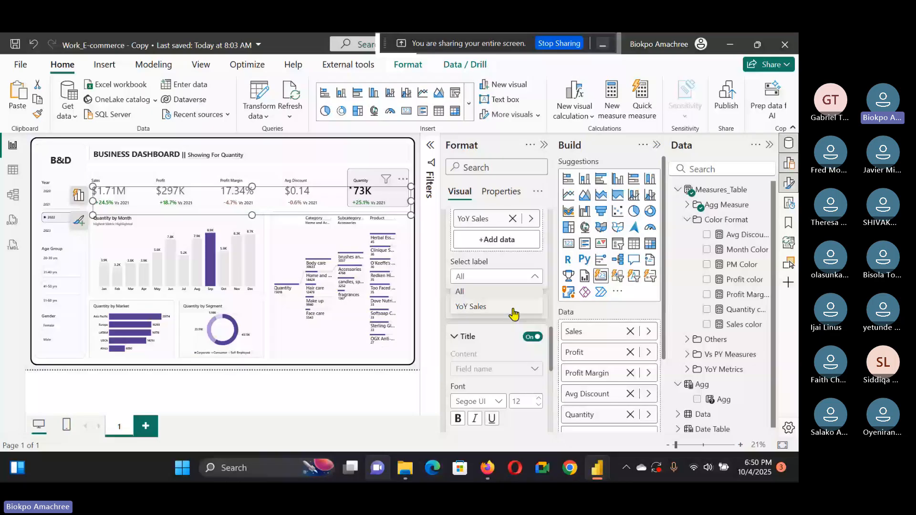
{"action": "scroll", "coordinate": [501, 294], "scroll_direction": "down", "scroll_amount": 4}
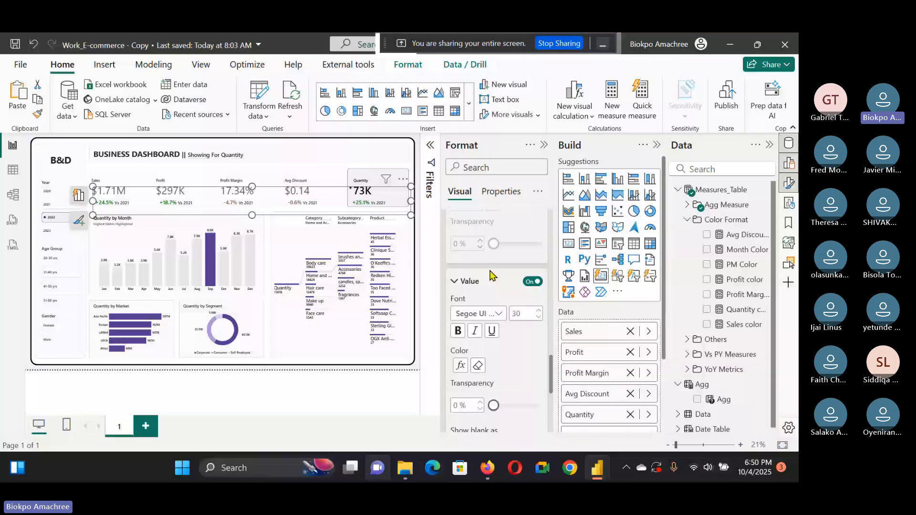
{"action": "scroll", "coordinate": [519, 340], "scroll_direction": "up", "scroll_amount": 2}
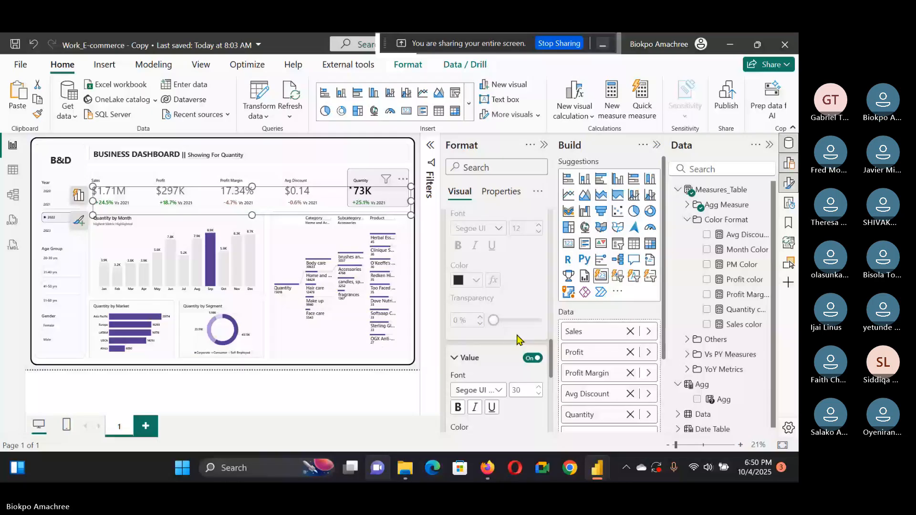
{"action": "scroll", "coordinate": [525, 329], "scroll_direction": "down", "scroll_amount": 5}
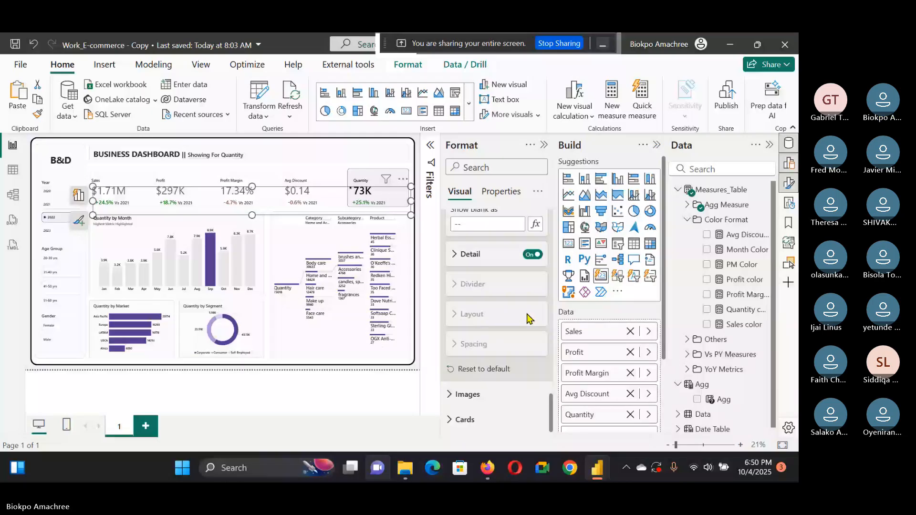
Step: Switch back to the new report and nudge the KPI card slightly into place
{"action": "key", "text": "alt+Tab"}
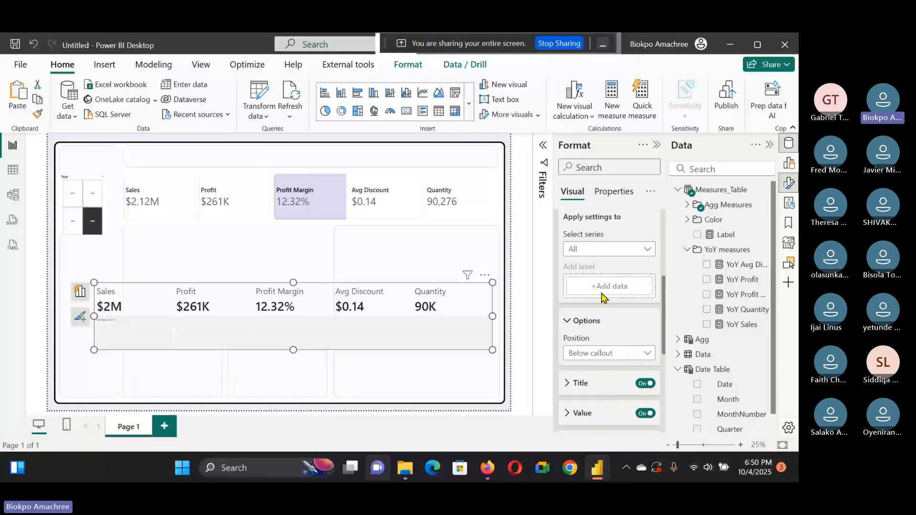
{"action": "scroll", "coordinate": [604, 291], "scroll_direction": "down", "scroll_amount": 2}
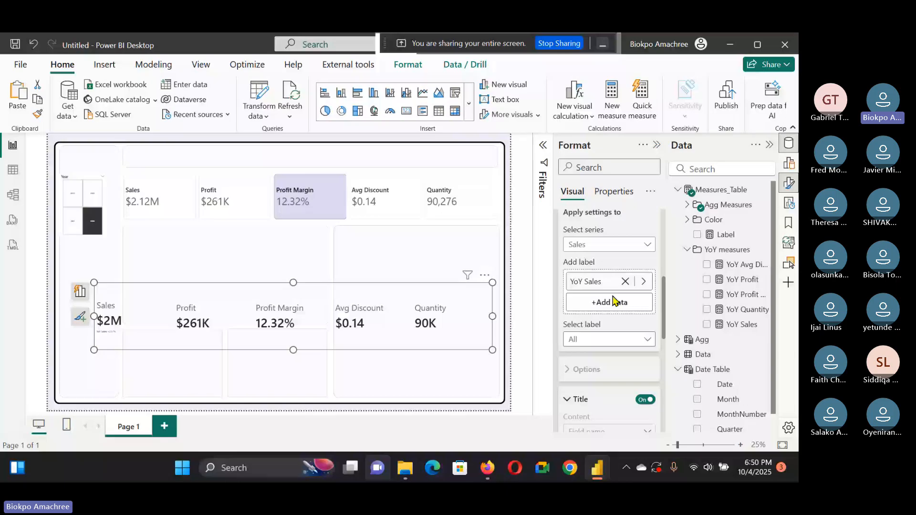
{"action": "left_click_drag", "start_coordinate": [324, 329], "coordinate": [342, 324]}
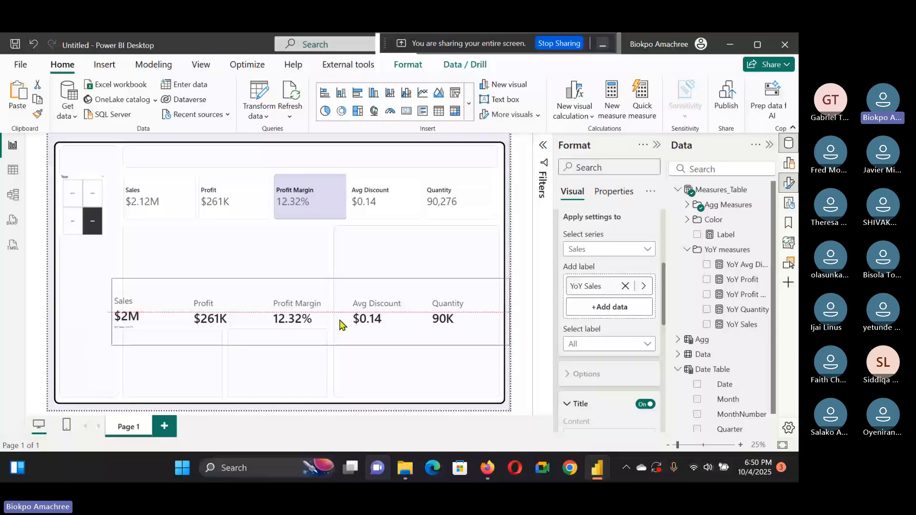
{"action": "left_click_drag", "start_coordinate": [339, 324], "coordinate": [333, 329]}
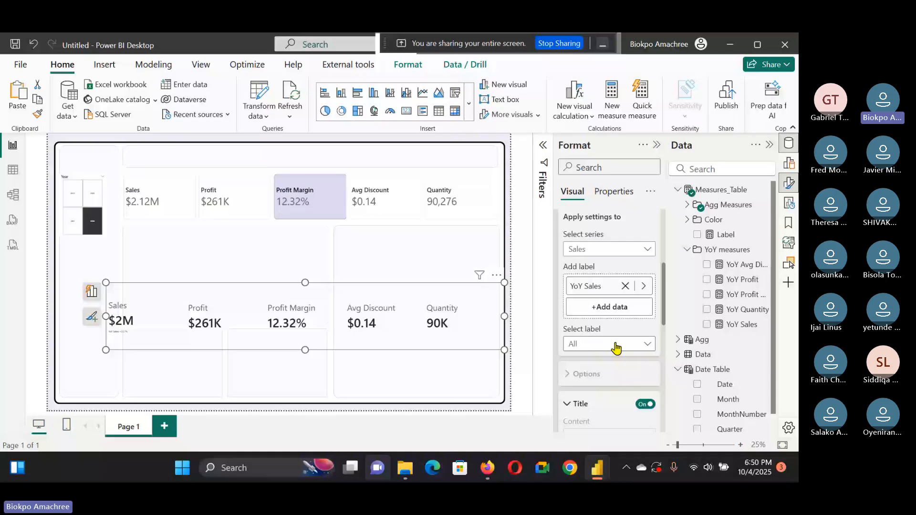
Step: Set the KPI card's value font size to 30
{"action": "left_click", "coordinate": [615, 344]}
{"action": "left_click", "coordinate": [619, 374]}
{"action": "scroll", "coordinate": [615, 377], "scroll_direction": "down", "scroll_amount": 2}
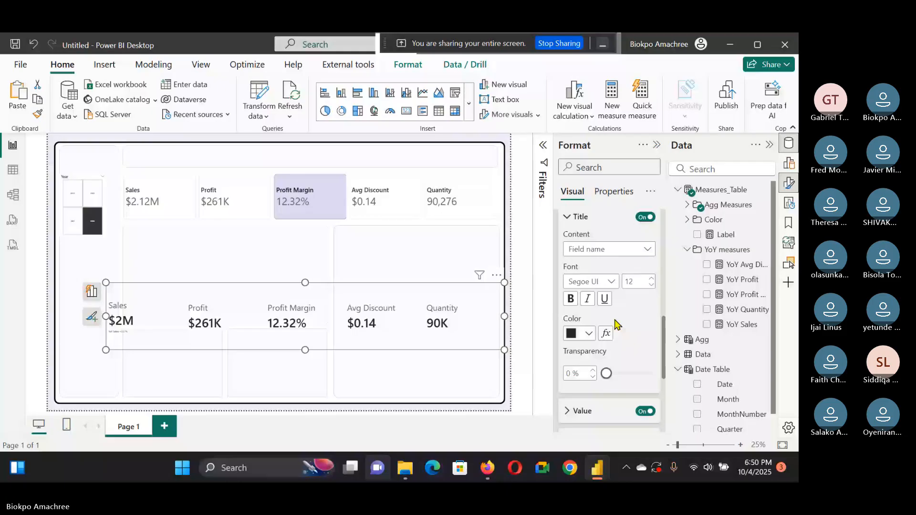
{"action": "left_click", "coordinate": [572, 411]}
{"action": "scroll", "coordinate": [611, 334], "scroll_direction": "down", "scroll_amount": 3}
{"action": "left_click", "coordinate": [634, 271]}
{"action": "type", "text": "30"}
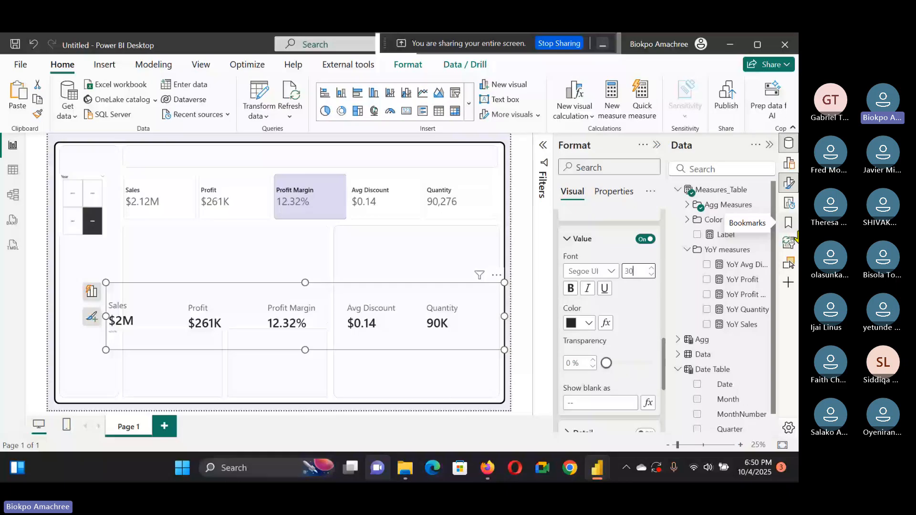
Step: Try to apply Field value conditional formatting to the label color, browsing the color measures for a base field
{"action": "left_click", "coordinate": [606, 323]}
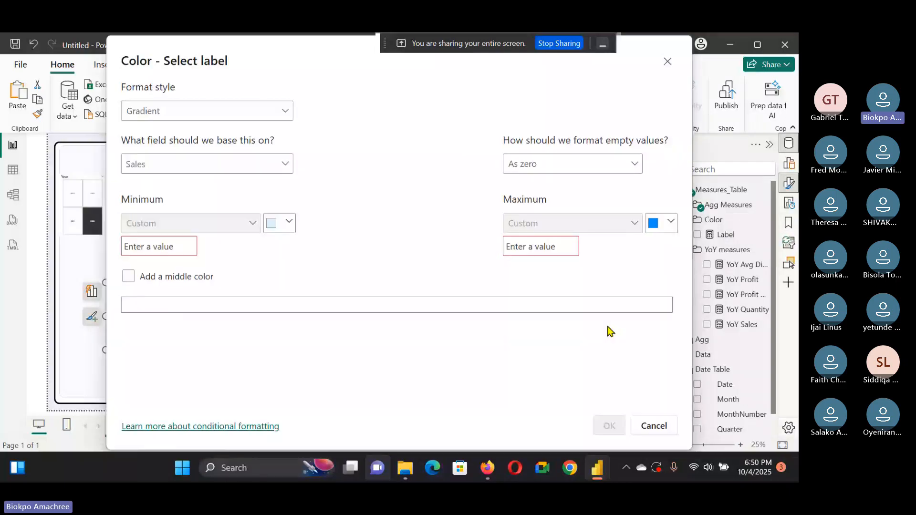
{"action": "left_click", "coordinate": [282, 113]}
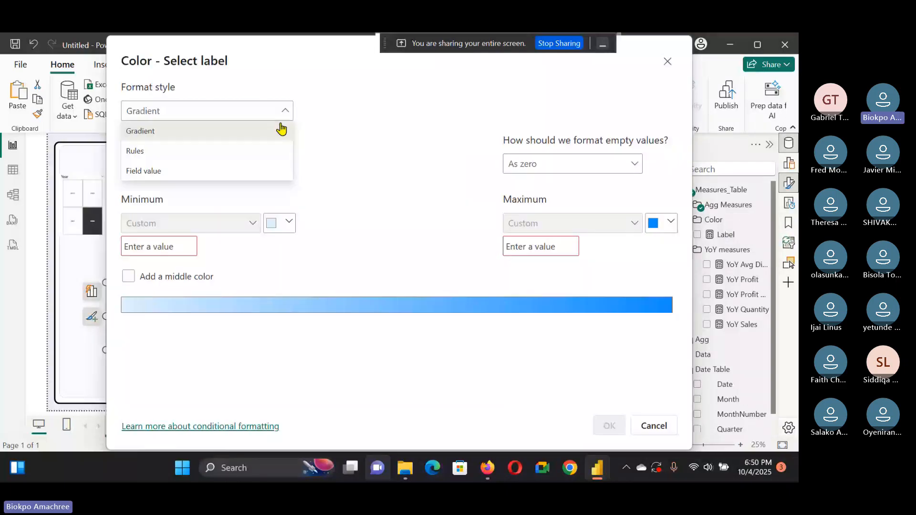
{"action": "left_click", "coordinate": [263, 175]}
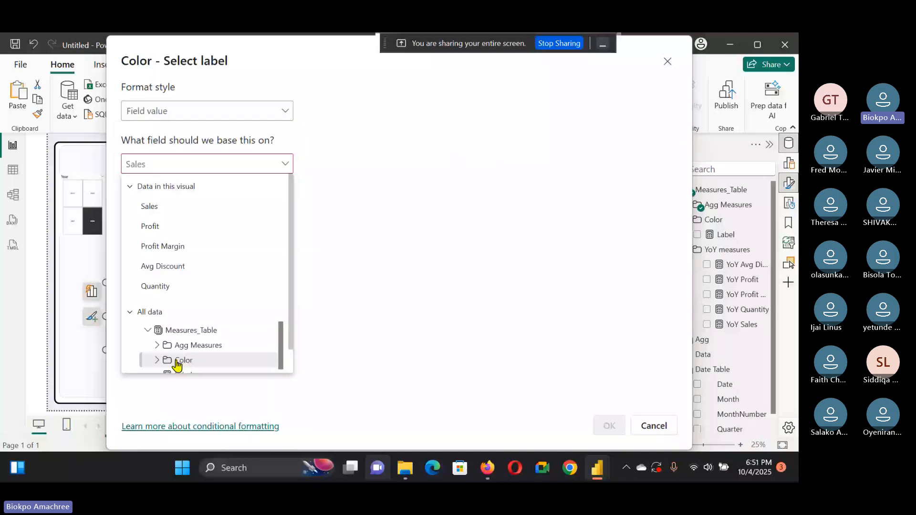
{"action": "scroll", "coordinate": [191, 355], "scroll_direction": "down", "scroll_amount": 2}
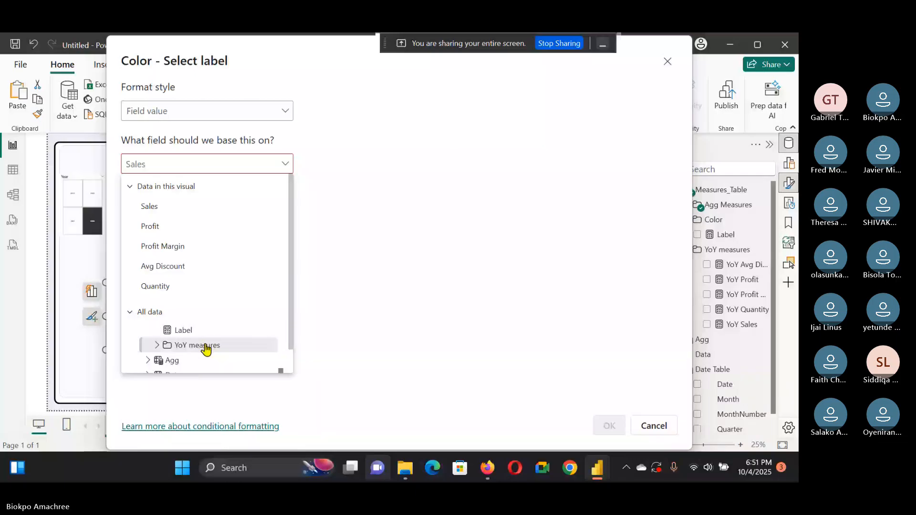
{"action": "scroll", "coordinate": [276, 357], "scroll_direction": "up", "scroll_amount": 2}
{"action": "scroll", "coordinate": [240, 353], "scroll_direction": "down", "scroll_amount": 2}
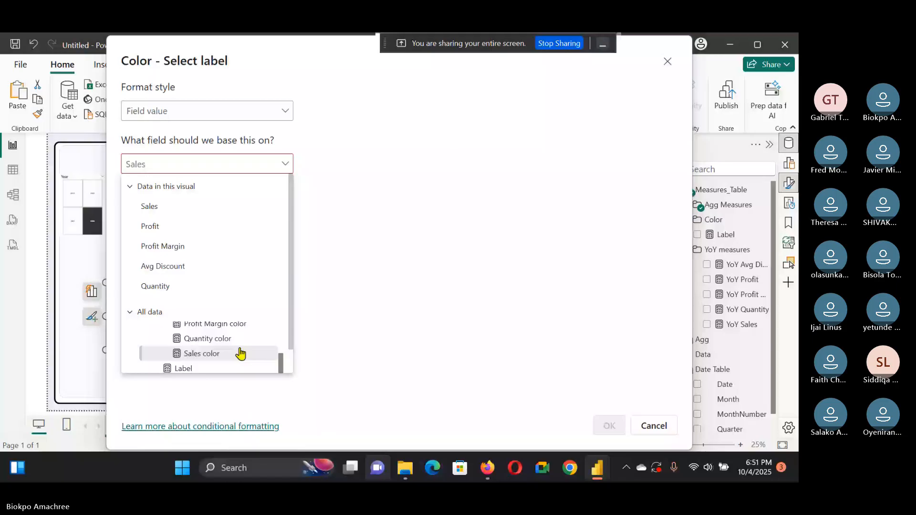
{"action": "key", "text": "Escape"}
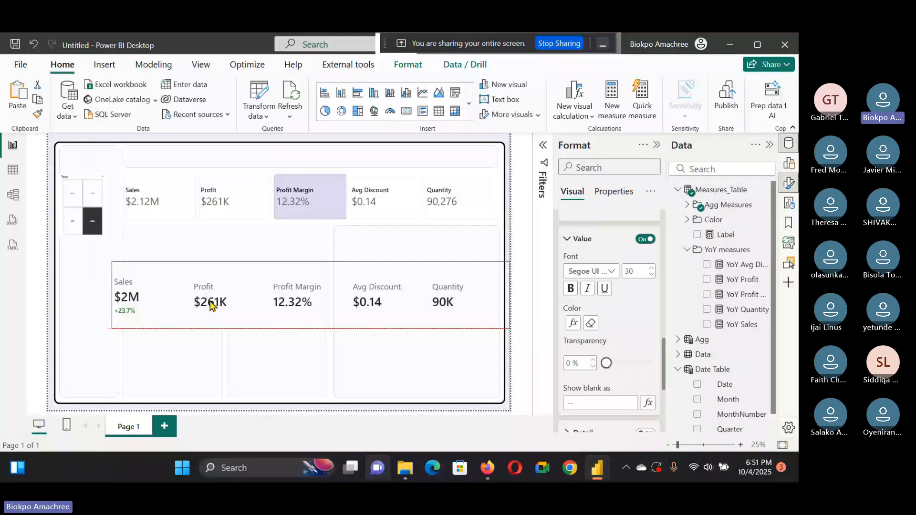
Step: Move the KPI card slightly left and down on the canvas
{"action": "left_click", "coordinate": [212, 306]}
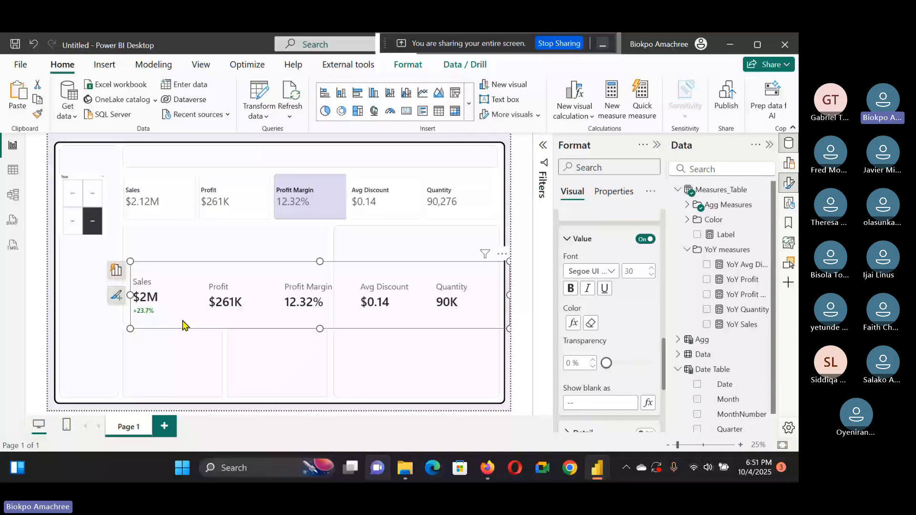
{"action": "left_click_drag", "start_coordinate": [185, 325], "coordinate": [175, 330]}
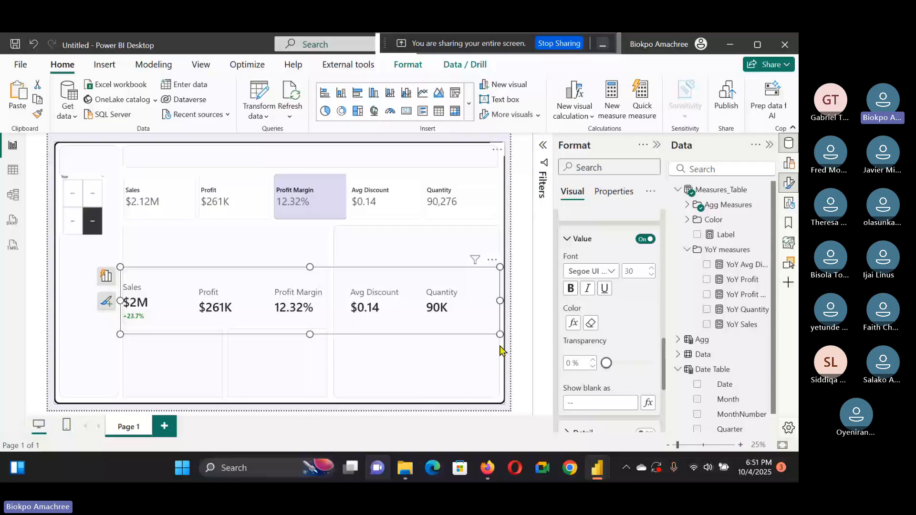
Step: Switch to the original dashboard and examine the card's Detail data and the Vs PY Sales measure formula
{"action": "key", "text": "alt+Tab"}
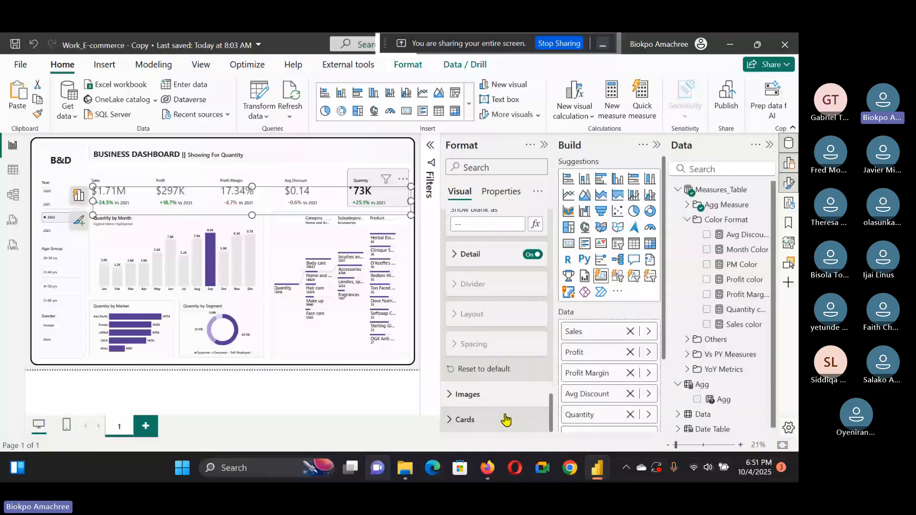
{"action": "left_click", "coordinate": [456, 255]}
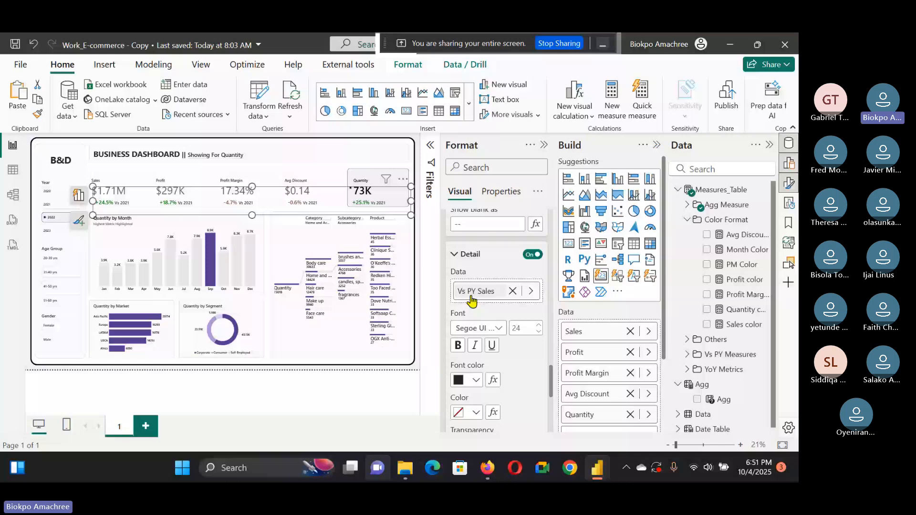
{"action": "left_click", "coordinate": [471, 297]}
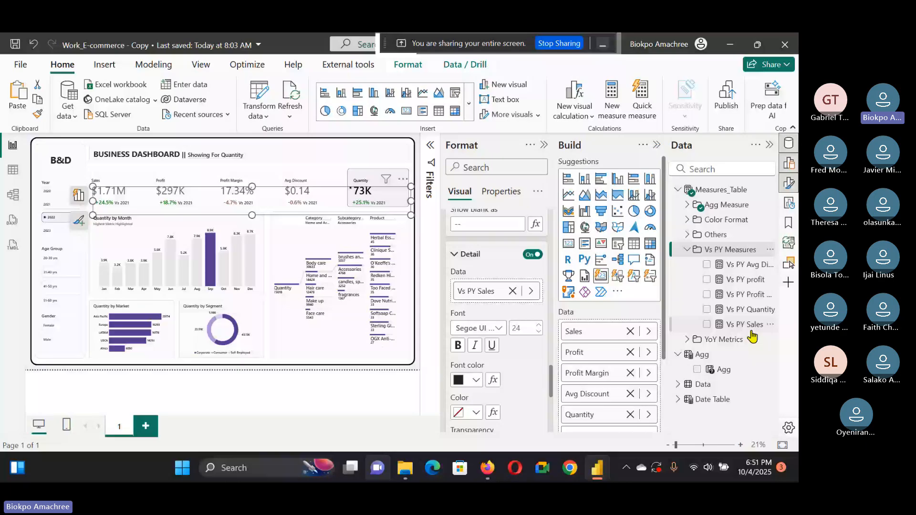
{"action": "left_click", "coordinate": [750, 329]}
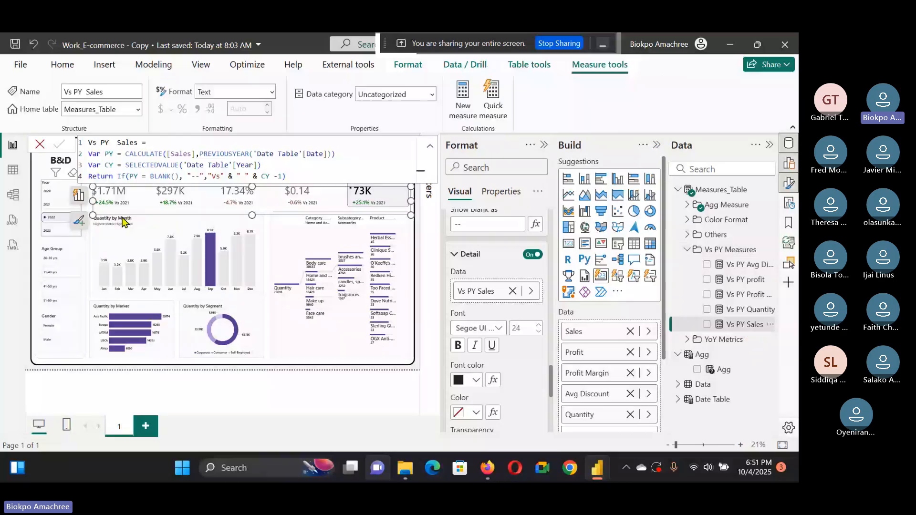
{"action": "left_click", "coordinate": [409, 270]}
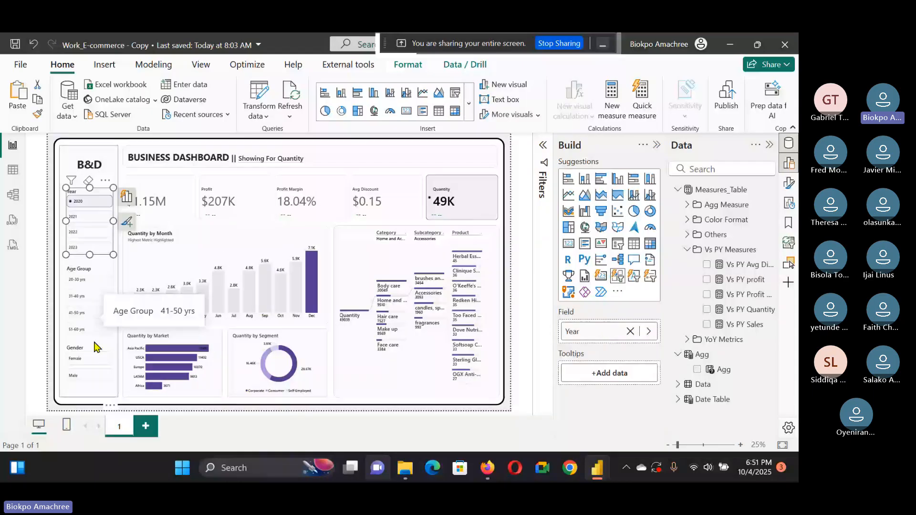
Step: Select different years in the original dashboard's Year slicer to compare the card's reference labels
{"action": "left_click", "coordinate": [120, 267]}
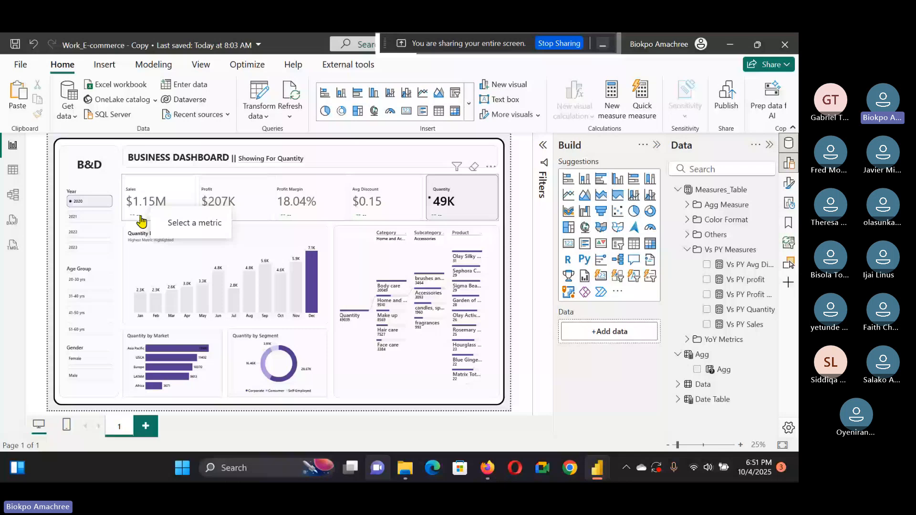
{"action": "left_click", "coordinate": [95, 218]}
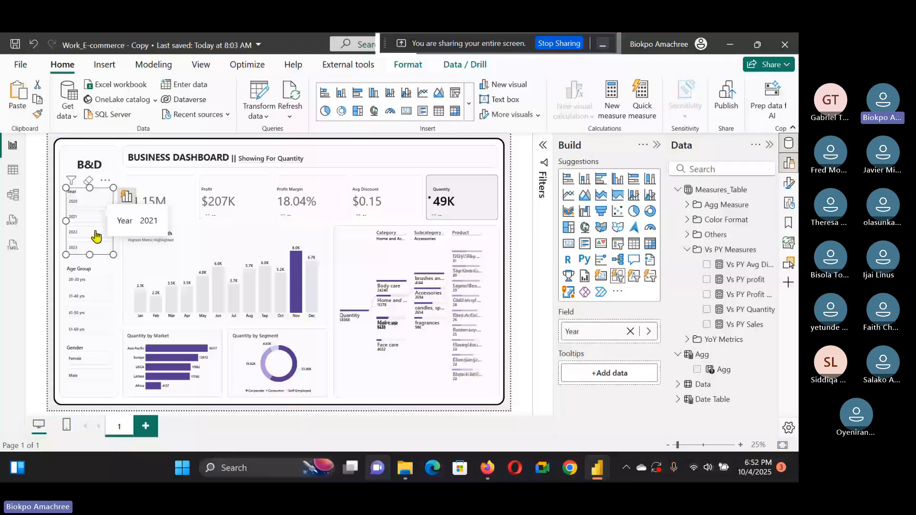
{"action": "left_click", "coordinate": [95, 233]}
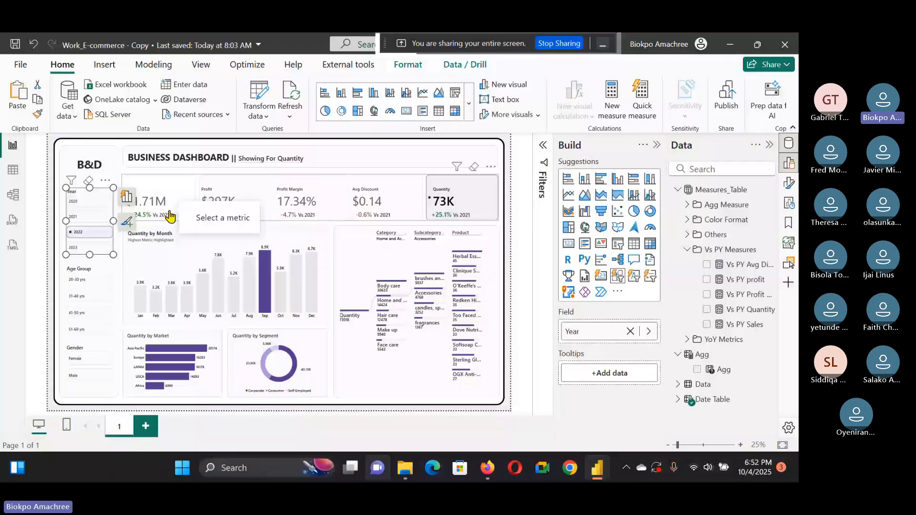
Step: Open the Vs PY Avg Discount measure and select its whole formula to copy it
{"action": "left_click", "coordinate": [747, 266]}
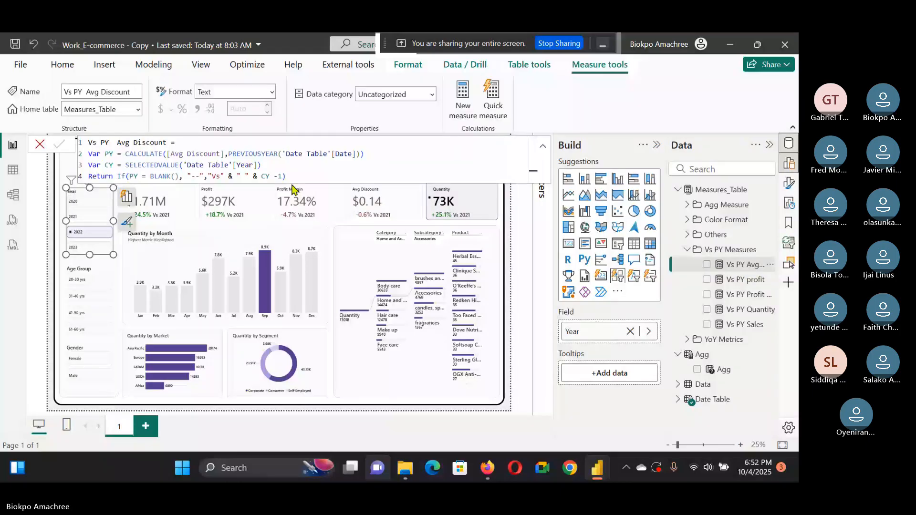
{"action": "left_click_drag", "start_coordinate": [289, 177], "coordinate": [89, 144]}
{"action": "key", "text": "ctrl+c"}
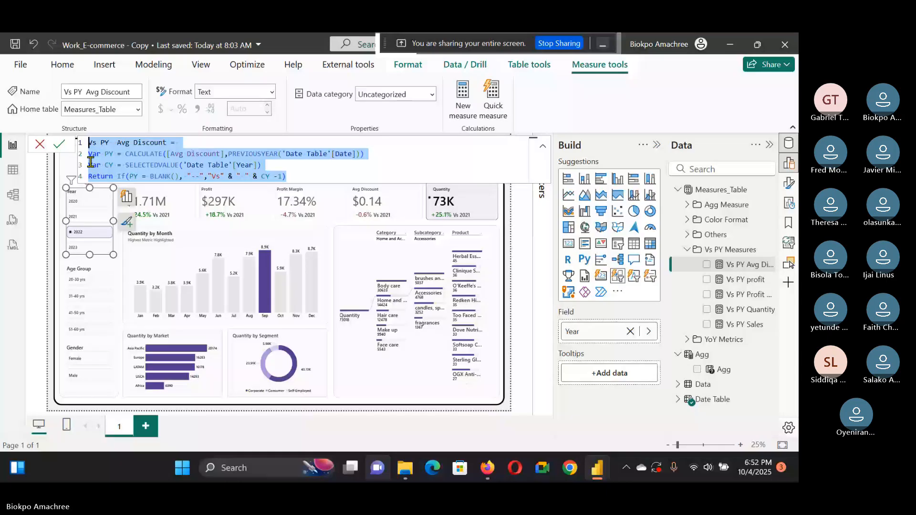
Step: Switch to the new report and create a measure in Measures_Table by pasting the copied Vs PY Avg Discount formula
{"action": "key", "text": "alt+Tab"}
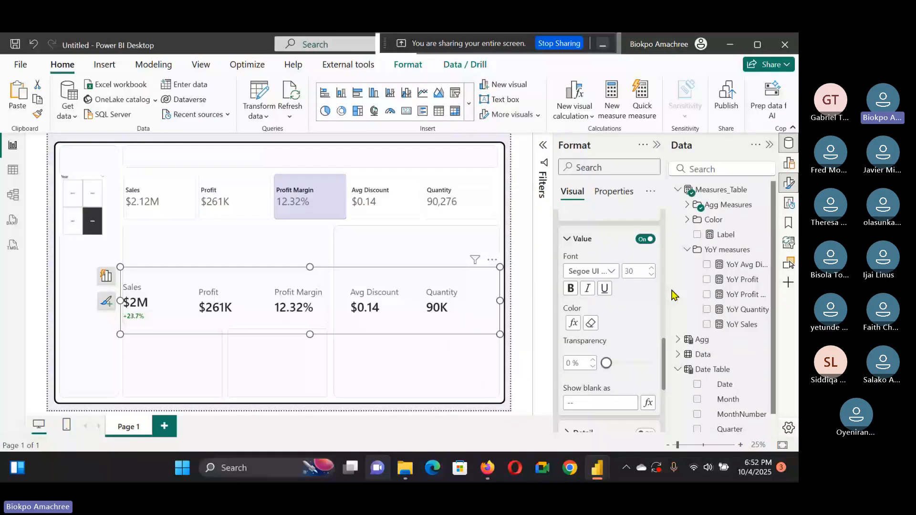
{"action": "left_click", "coordinate": [717, 249]}
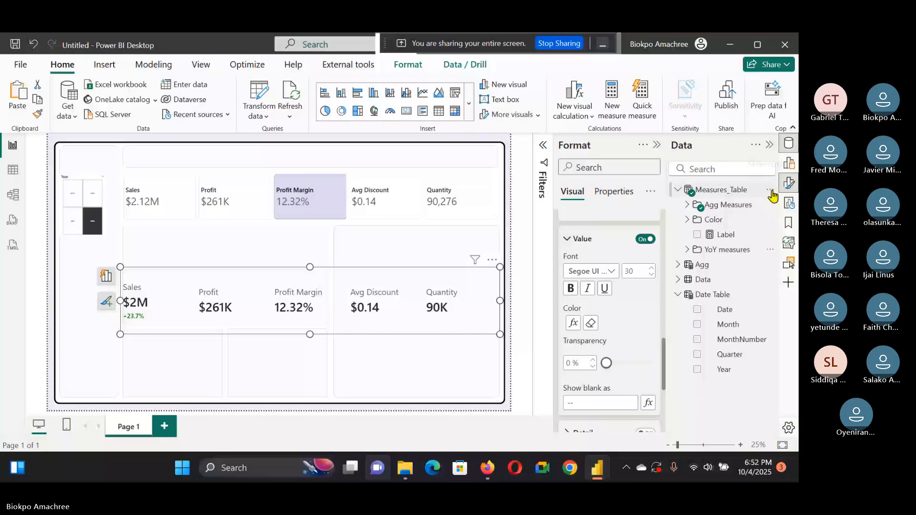
{"action": "left_click", "coordinate": [770, 190]}
{"action": "left_click", "coordinate": [715, 206]}
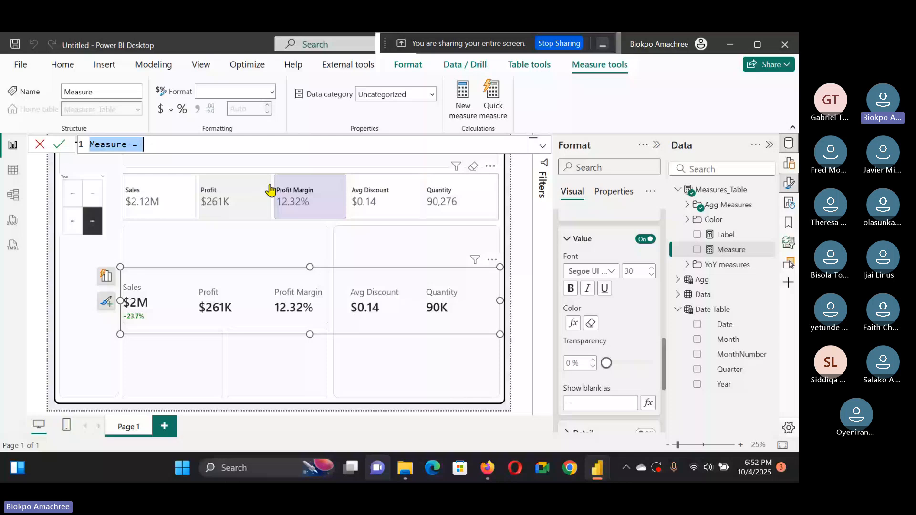
{"action": "key", "text": "ctrl+v"}
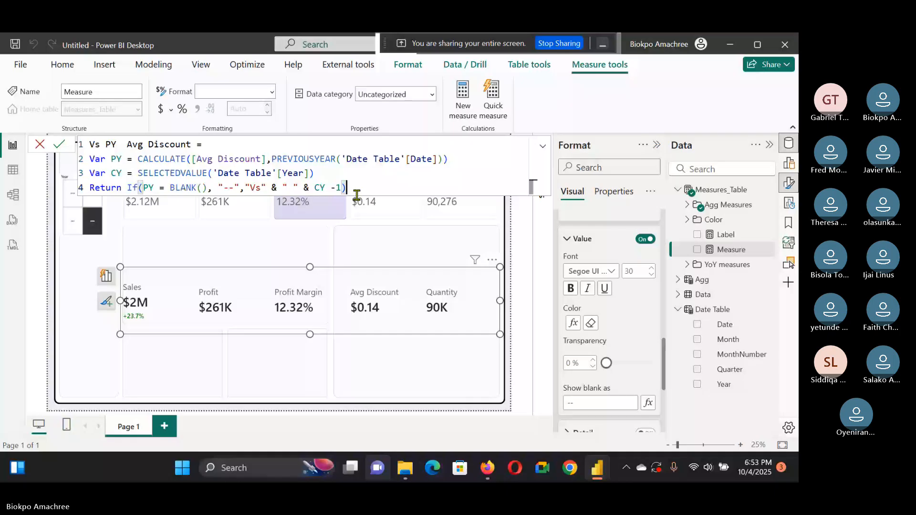
{"action": "key", "text": "Return"}
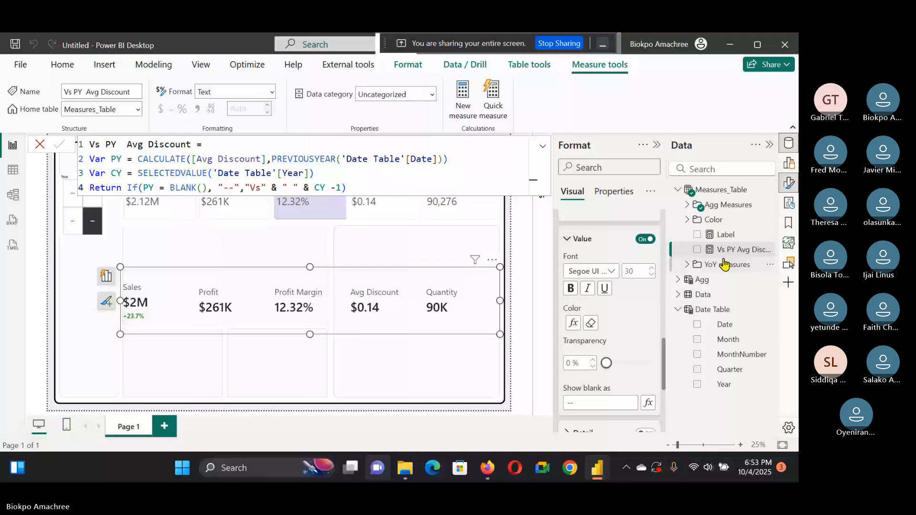
Step: Put the Vs PY Avg Discount measure into a new display folder named Vs LY
{"action": "right_click", "coordinate": [725, 264]}
{"action": "key", "text": "Escape"}
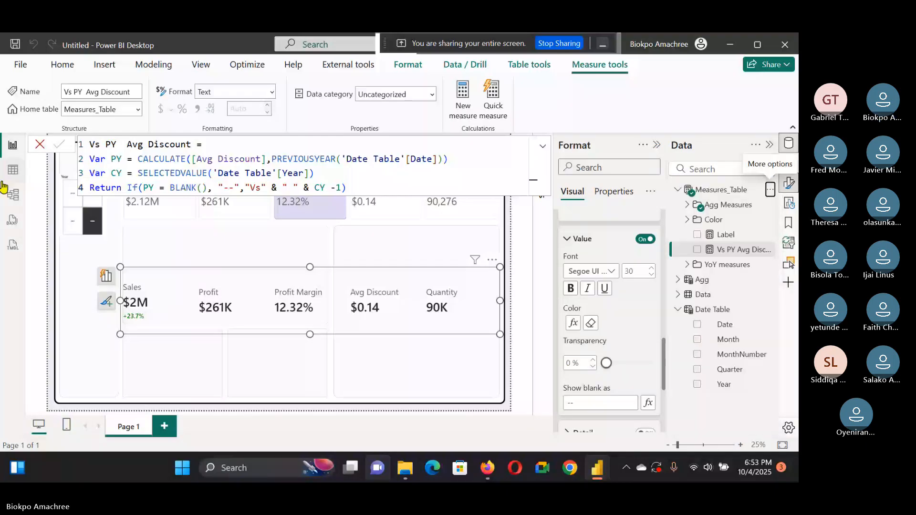
{"action": "left_click", "coordinate": [13, 194]}
{"action": "left_click", "coordinate": [531, 278]}
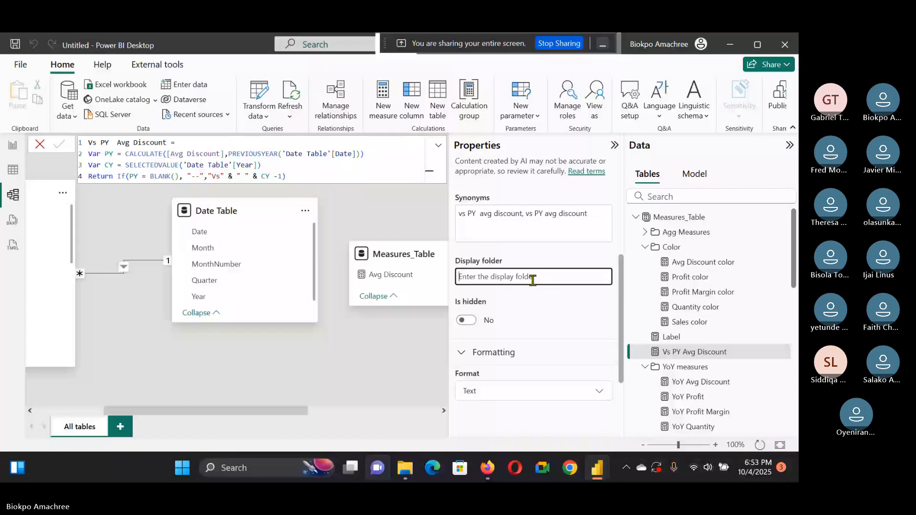
{"action": "type", "text": "Vs LY"}
{"action": "key", "text": "Return"}
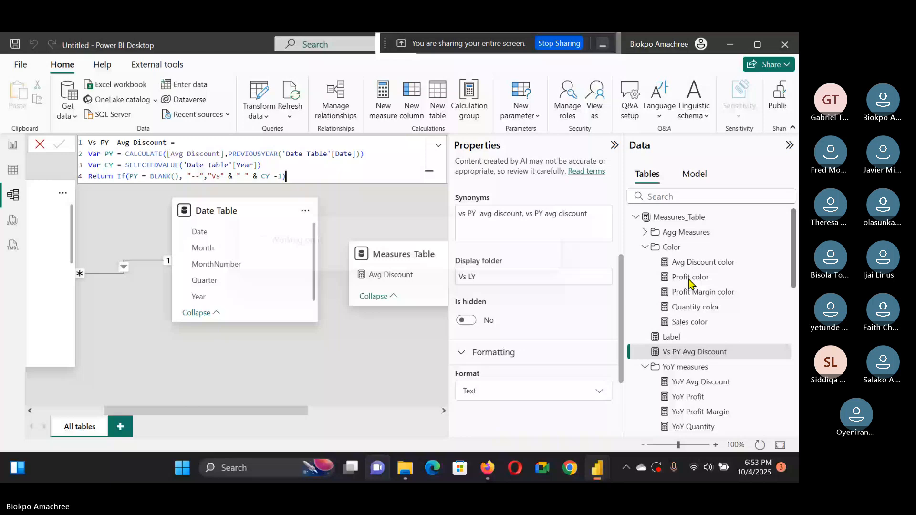
Step: Switch to the report canvas of the new dashboard
{"action": "left_click", "coordinate": [13, 145]}
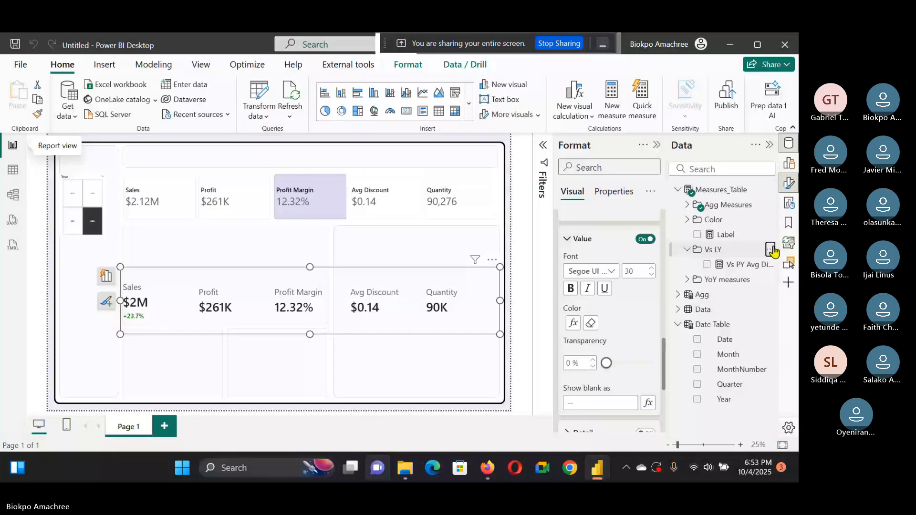
Step: Create a Vs PY Quantity measure in the Vs LY folder by pasting the Vs PY Avg Discount formula and replacing Avg Discount with Quantity
{"action": "right_click", "coordinate": [703, 267]}
{"action": "left_click", "coordinate": [725, 310]}
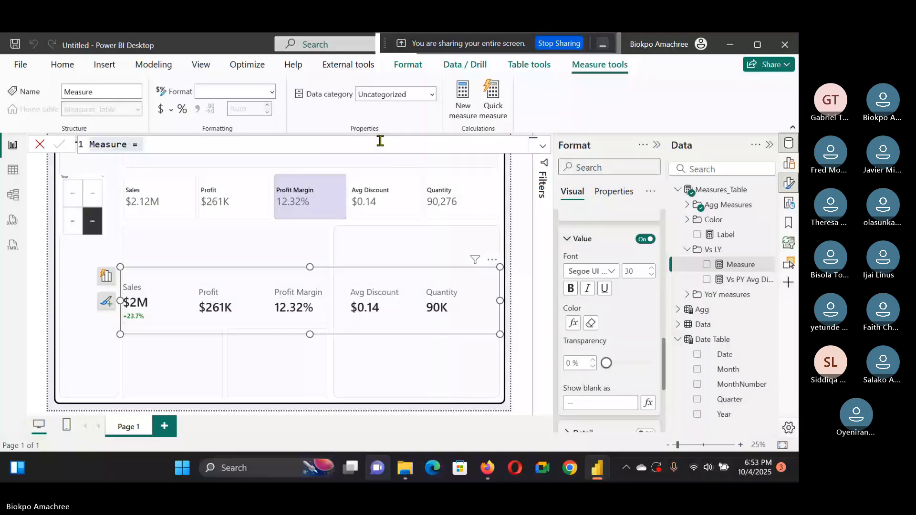
{"action": "left_click", "coordinate": [174, 143]}
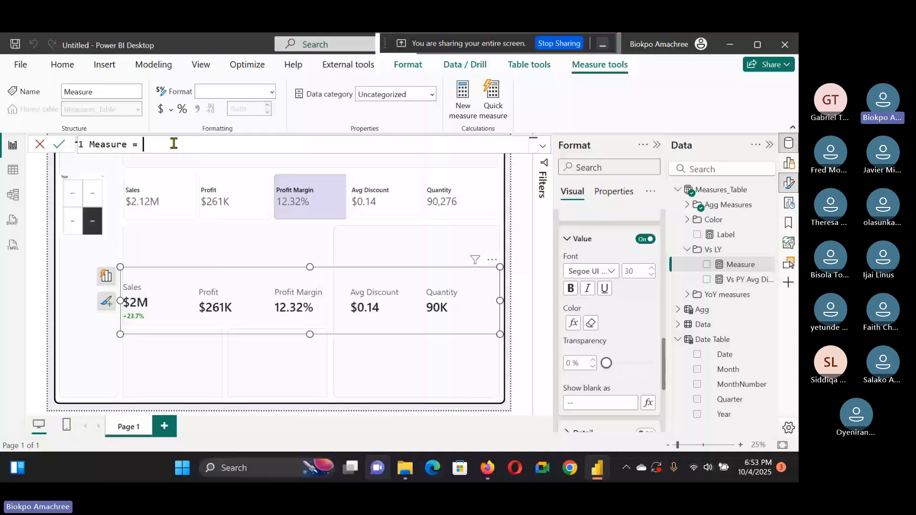
{"action": "key", "text": "ctrl+a"}
{"action": "key", "text": "ctrl+v"}
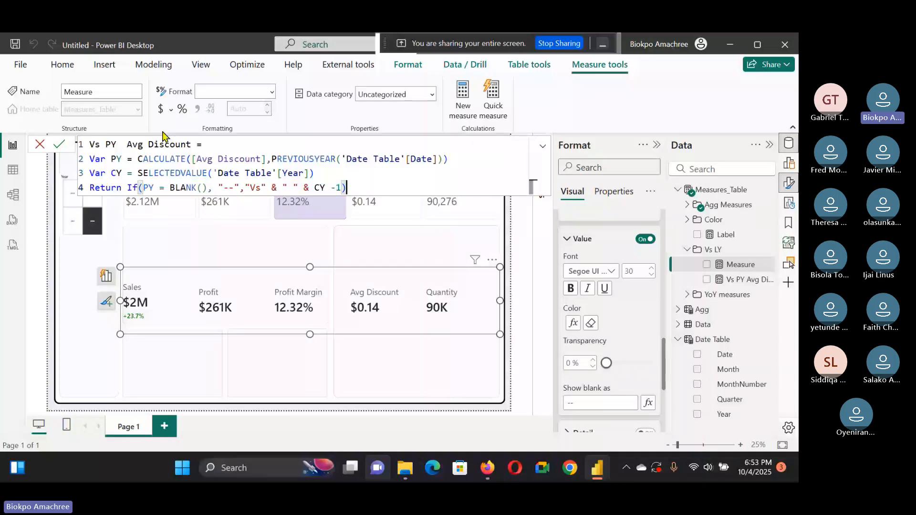
{"action": "left_click", "coordinate": [196, 143]}
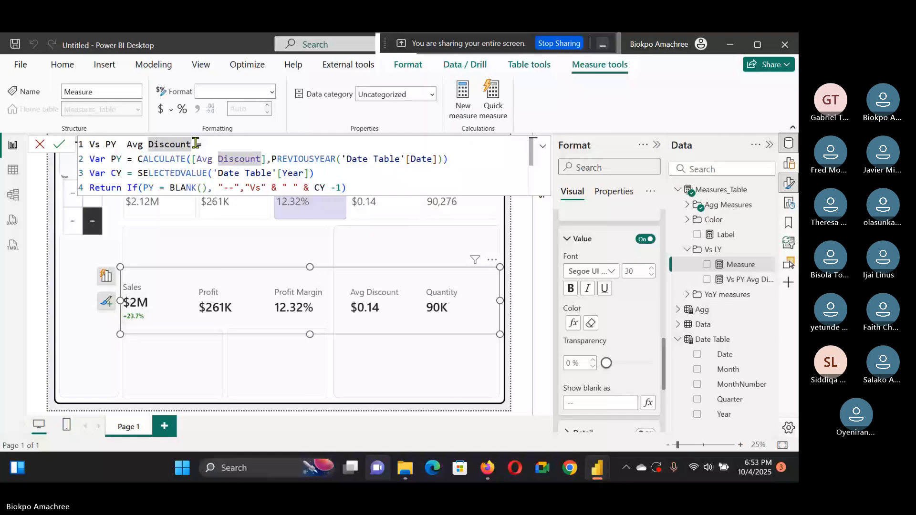
{"action": "left_click_drag", "start_coordinate": [196, 143], "coordinate": [129, 139]}
{"action": "key", "text": "ctrl+f"}
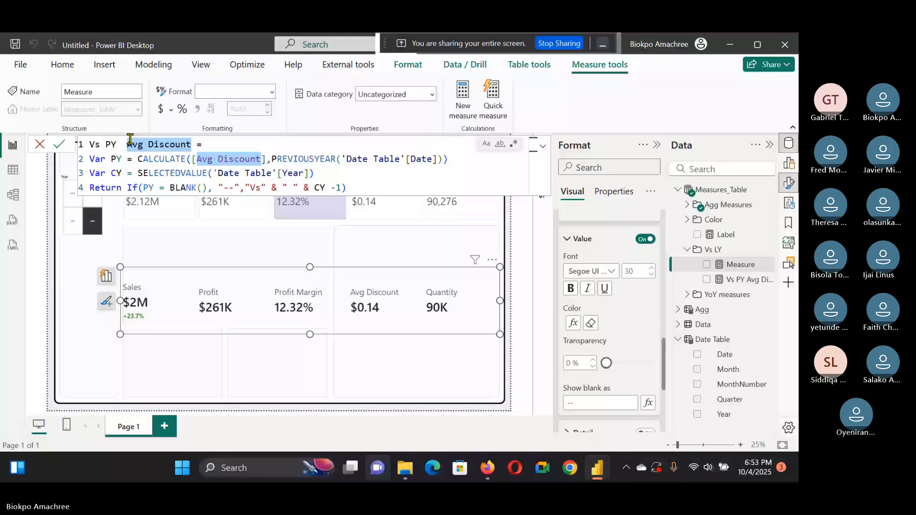
{"action": "left_click", "coordinate": [190, 144]}
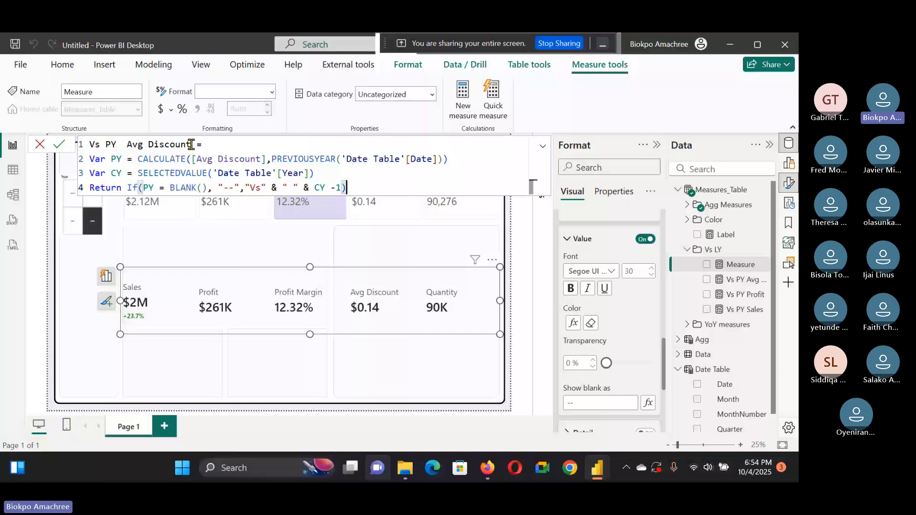
{"action": "left_click_drag", "start_coordinate": [191, 144], "coordinate": [126, 144]}
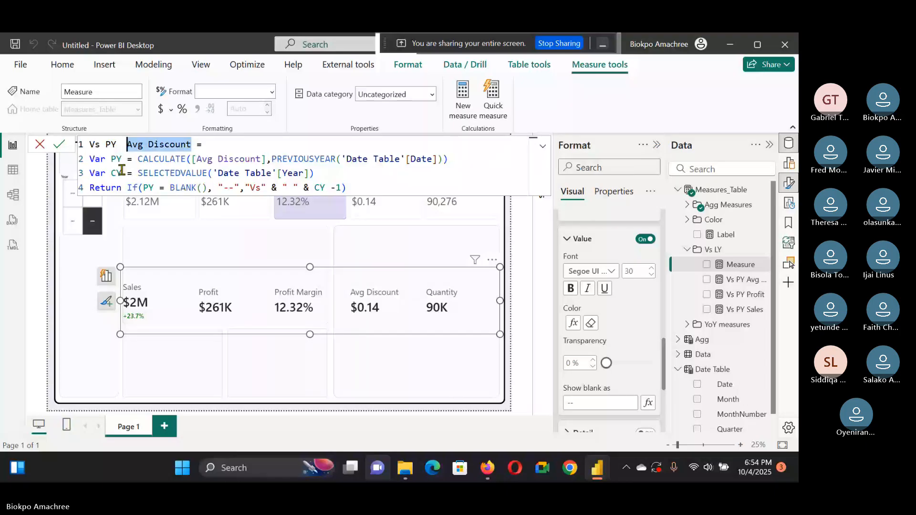
{"action": "key", "text": "ctrl+shift+l"}
{"action": "type", "text": "Quantity"}
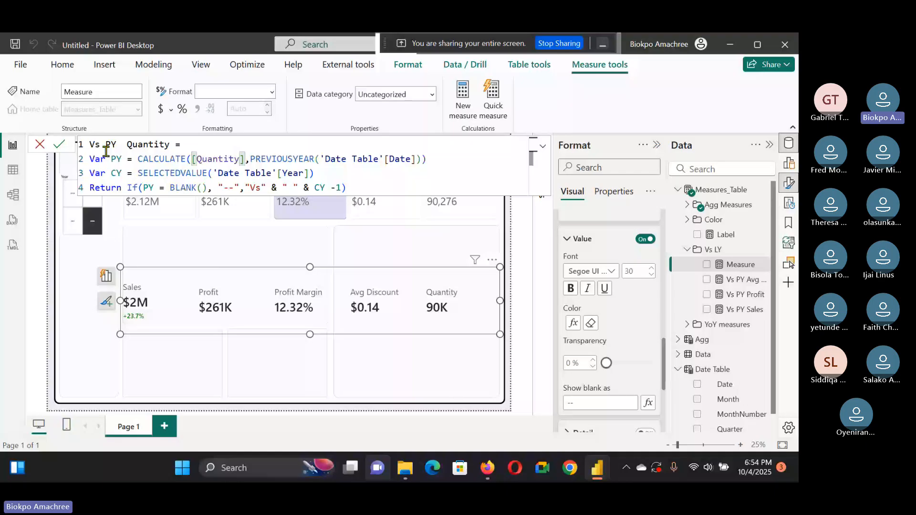
{"action": "key", "text": "Return"}
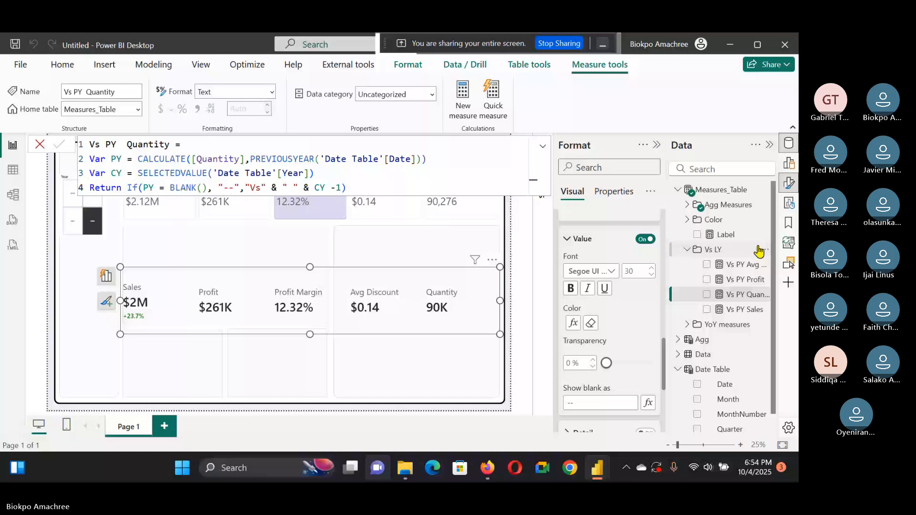
Step: Create a Vs PY Profit Margin measure by pasting the same formula and replacing every Avg Discount with Profit Margin
{"action": "left_click", "coordinate": [462, 100]}
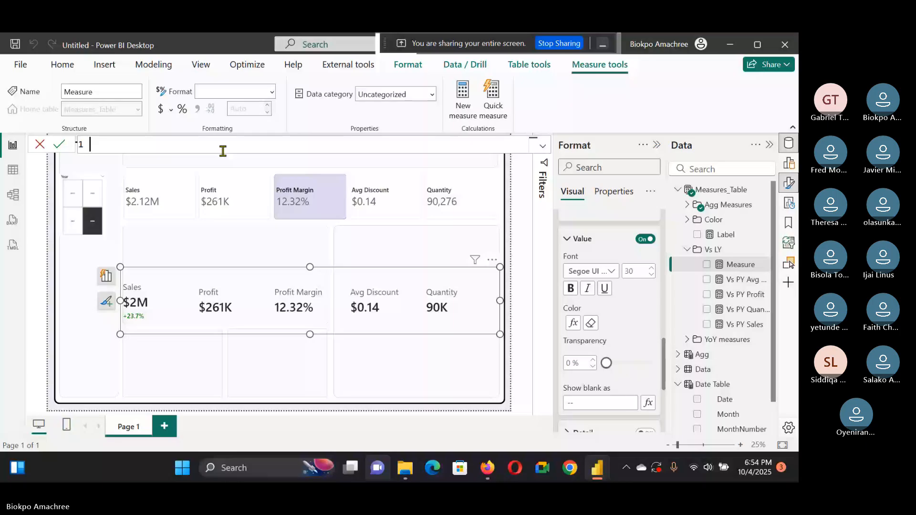
{"action": "key", "text": "ctrl+v"}
{"action": "left_click_drag", "start_coordinate": [191, 144], "coordinate": [126, 143]}
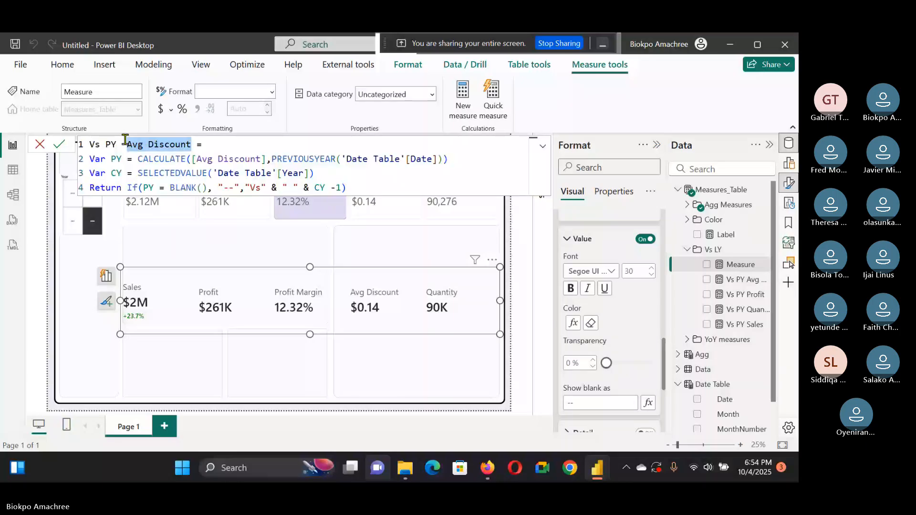
{"action": "key", "text": "ctrl+shift+l"}
{"action": "type", "text": "Pro"}
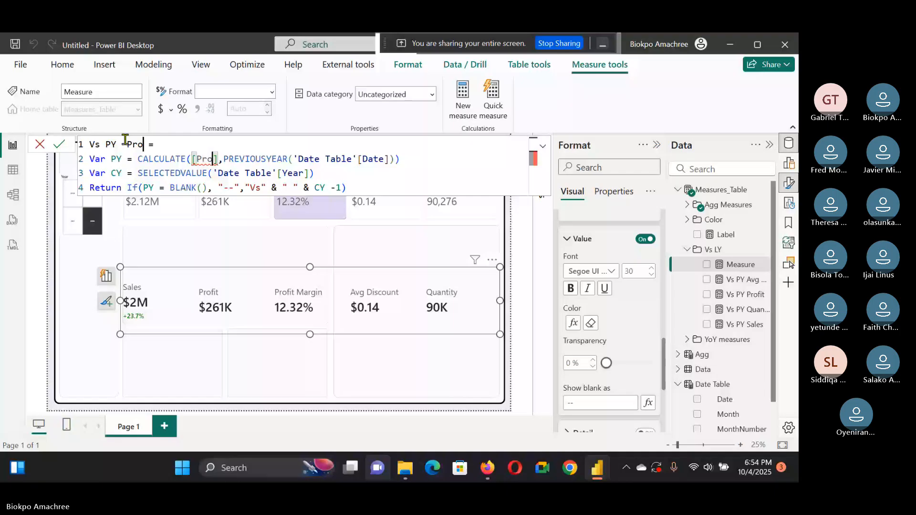
{"action": "type", "text": "fit Margin"}
{"action": "left_click", "coordinate": [59, 144]}
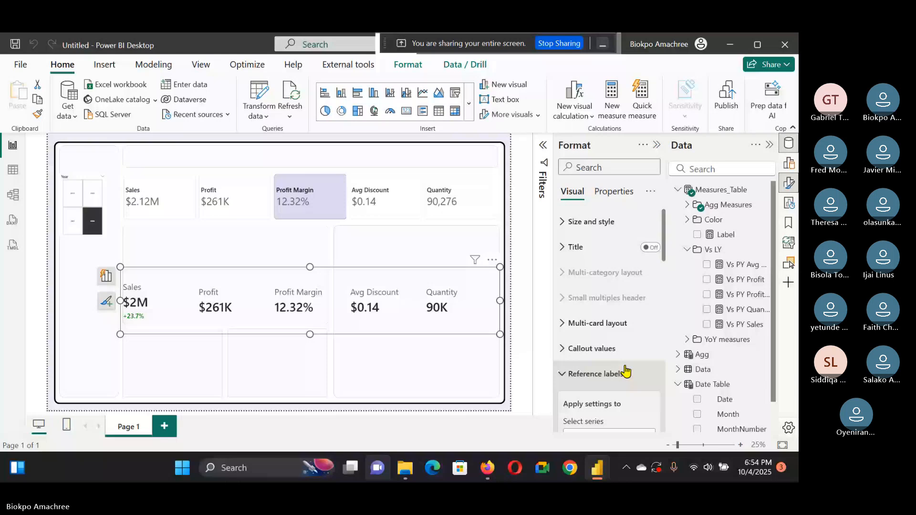
Step: Turn on the detail line of the Sales card's reference label and set its font size to 26
{"action": "scroll", "coordinate": [627, 371], "scroll_direction": "down", "scroll_amount": 10}
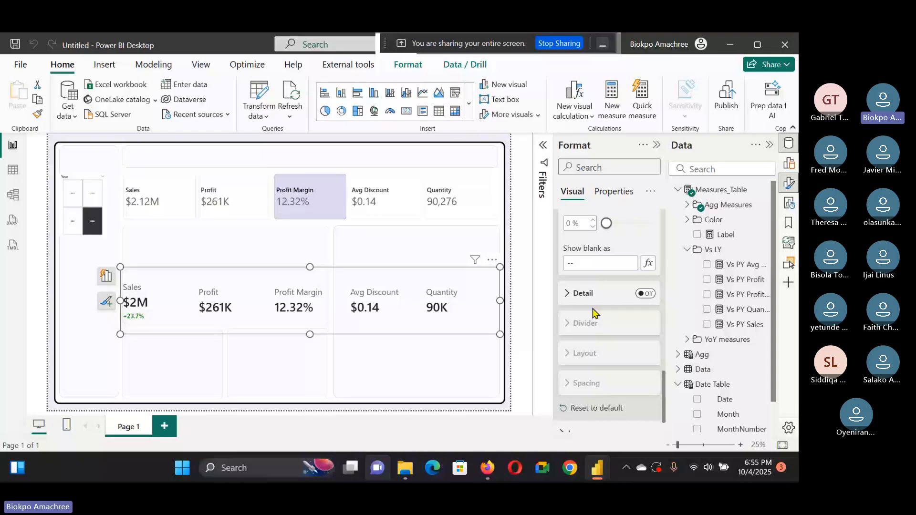
{"action": "left_click", "coordinate": [645, 293]}
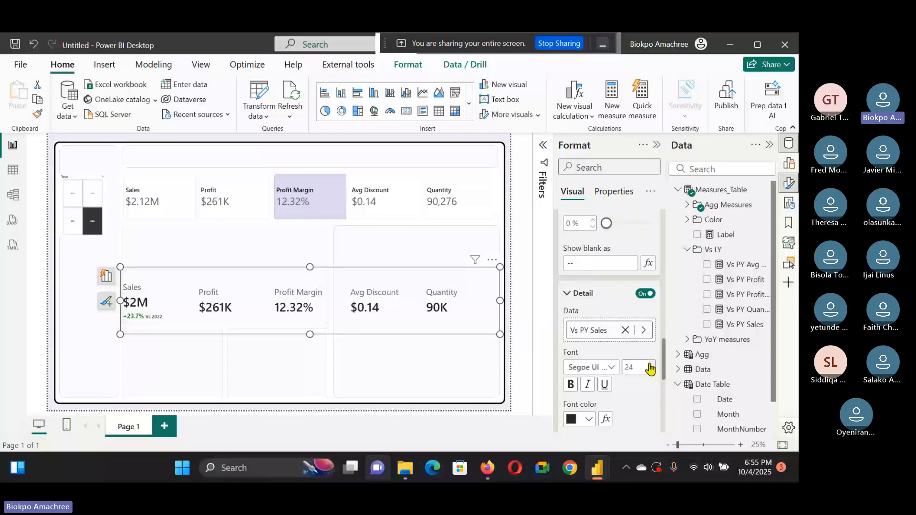
{"action": "left_click", "coordinate": [651, 364]}
{"action": "left_click", "coordinate": [651, 364]}
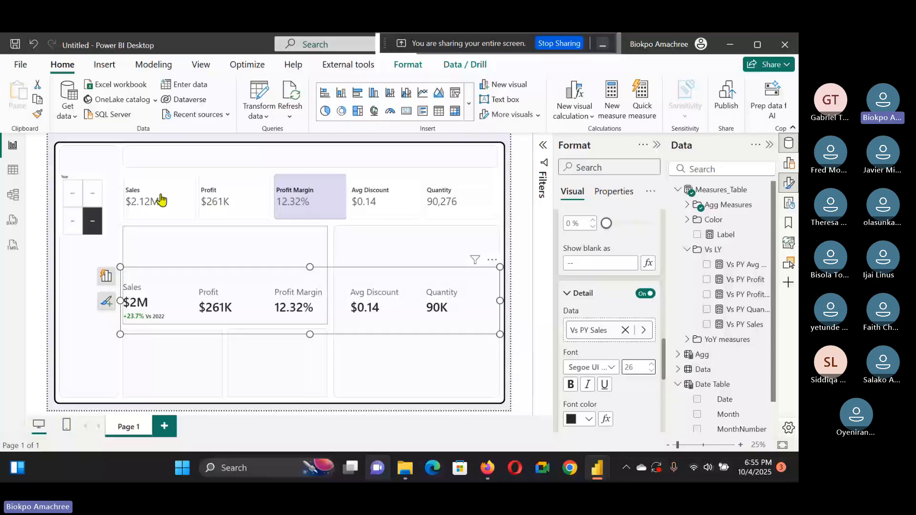
Step: Color the Profit reference label value by the field value of the Profit color measure
{"action": "scroll", "coordinate": [617, 300], "scroll_direction": "down", "scroll_amount": 4}
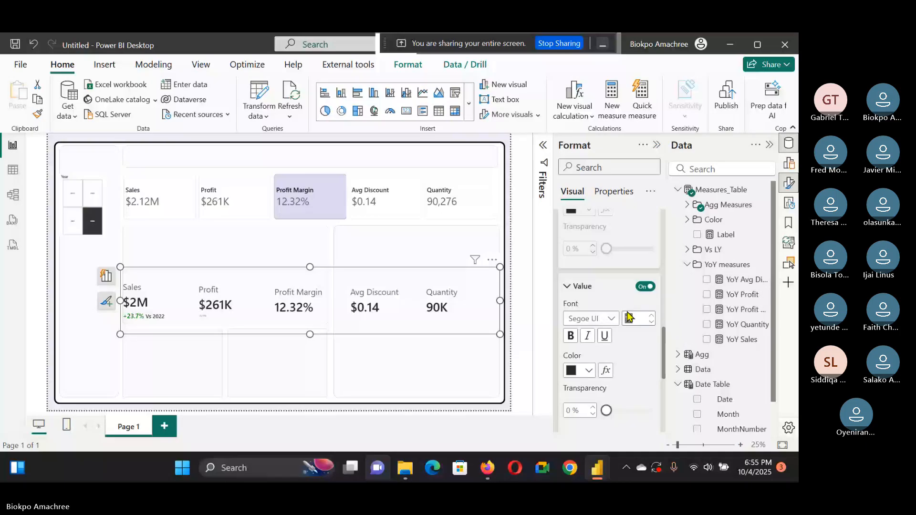
{"action": "left_click", "coordinate": [610, 318]}
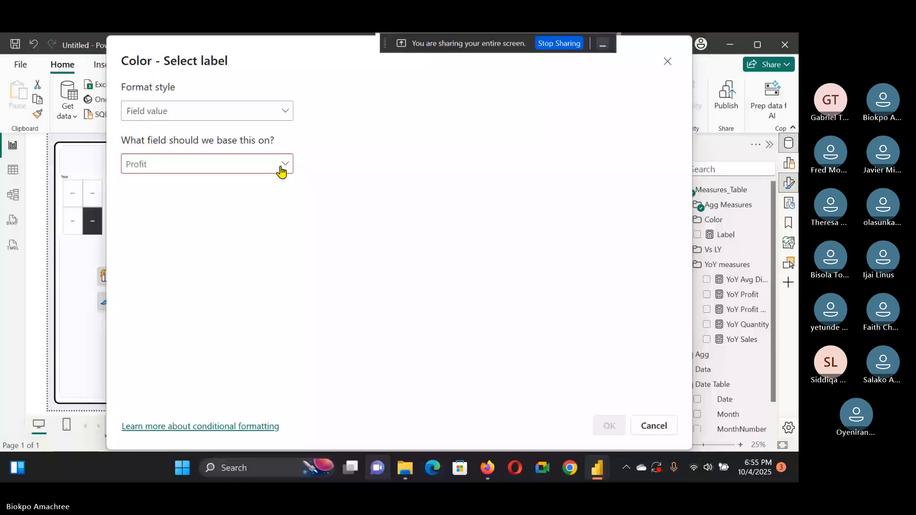
{"action": "left_click", "coordinate": [281, 170]}
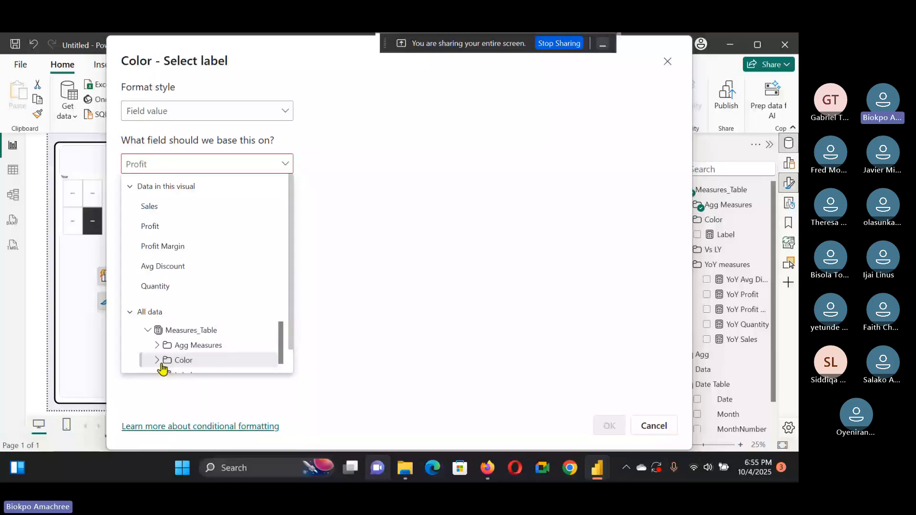
{"action": "left_click", "coordinate": [162, 364]}
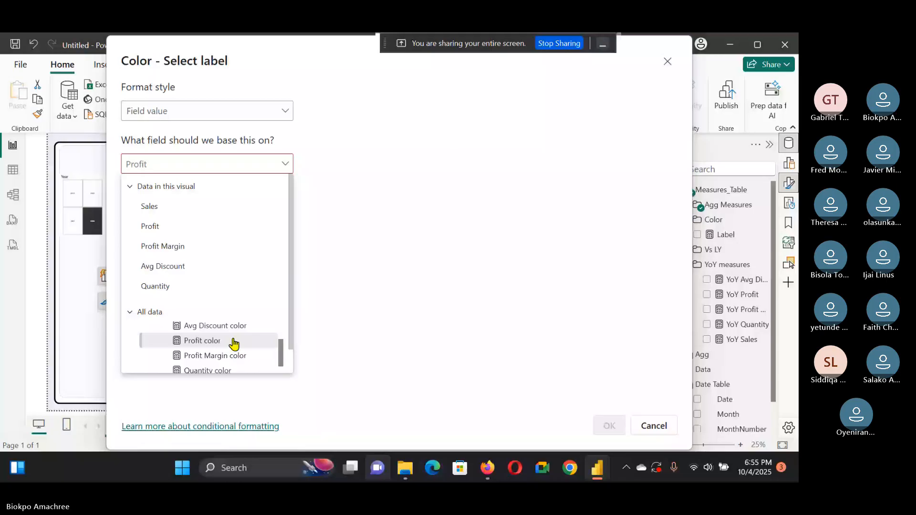
{"action": "left_click", "coordinate": [233, 342]}
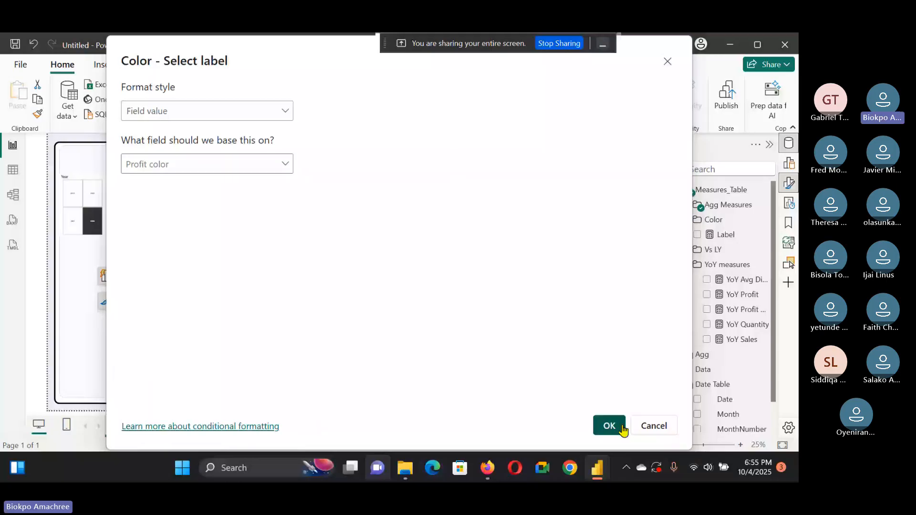
{"action": "left_click", "coordinate": [609, 426]}
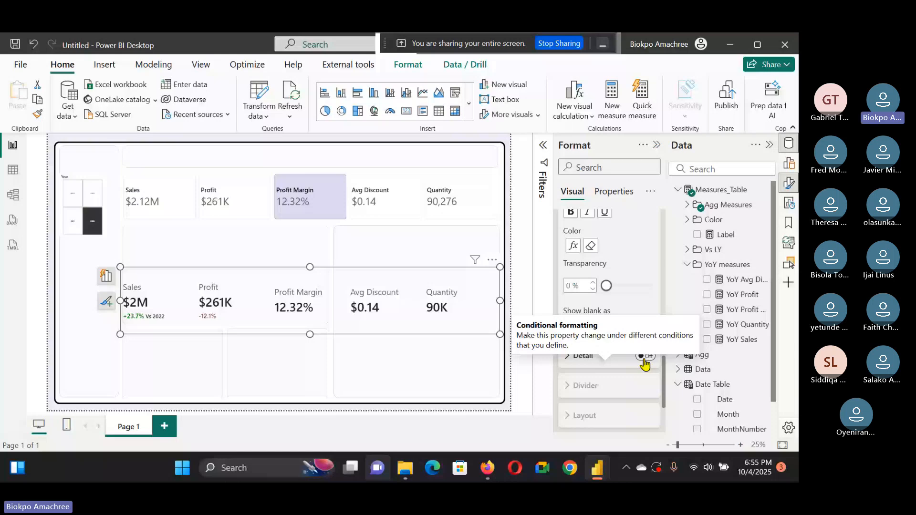
Step: Turn on the Profit reference label detail and set its font to Segoe UI Bold, size 25
{"action": "left_click", "coordinate": [644, 358]}
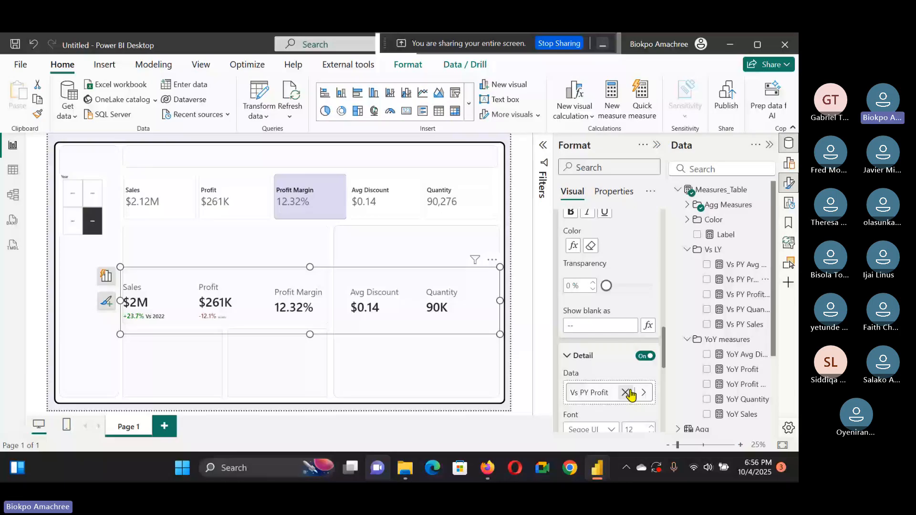
{"action": "scroll", "coordinate": [631, 395], "scroll_direction": "down", "scroll_amount": 3}
{"action": "double_click", "coordinate": [629, 305]}
{"action": "type", "text": "25"}
{"action": "left_click", "coordinate": [610, 305]}
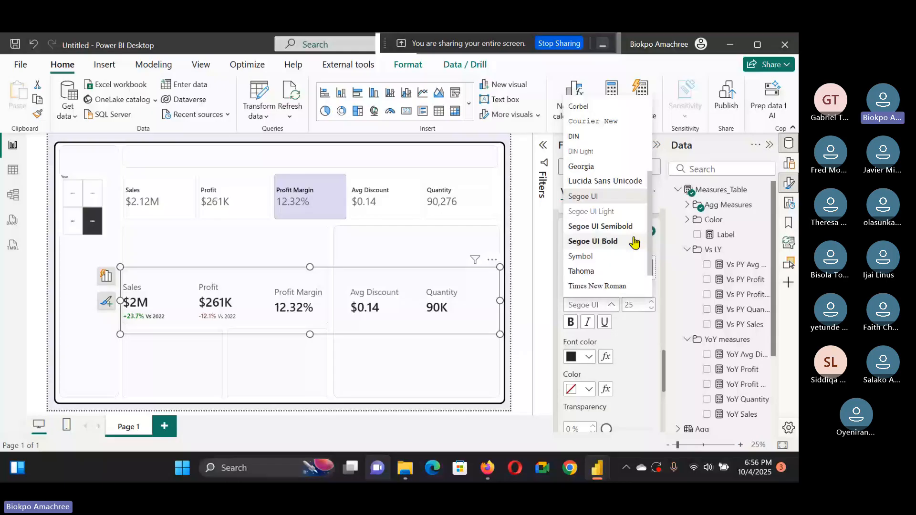
{"action": "left_click", "coordinate": [634, 242]}
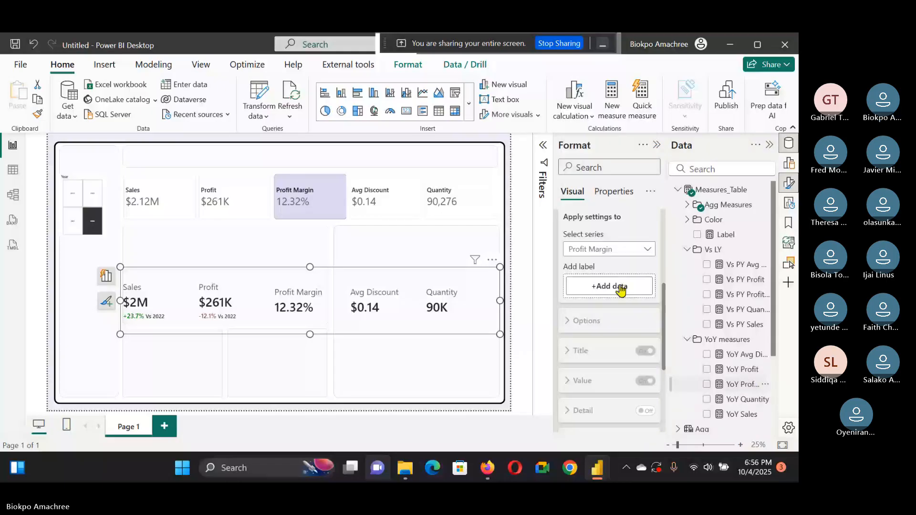
Step: Add YoY Profit Margin as the Profit Margin card's reference label and set its value font size to 20
{"action": "left_click_drag", "start_coordinate": [620, 289], "coordinate": [621, 288]}
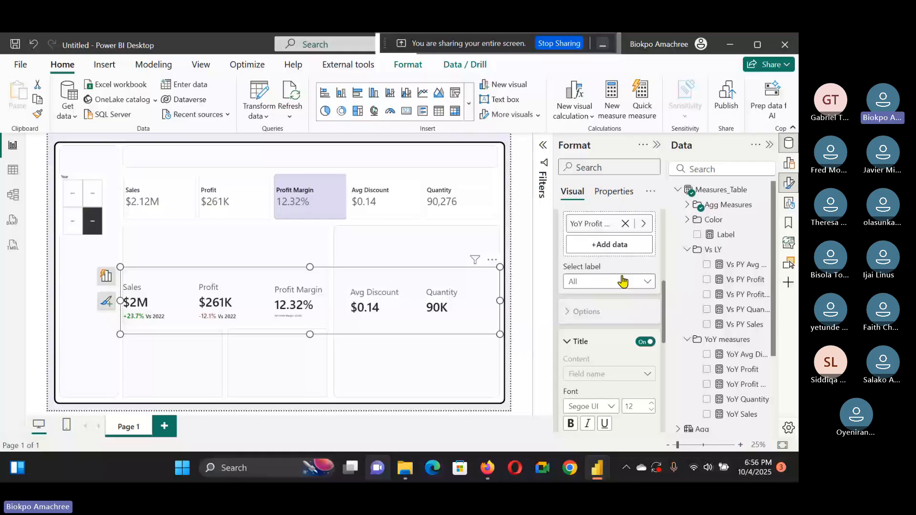
{"action": "scroll", "coordinate": [626, 270], "scroll_direction": "down", "scroll_amount": 5}
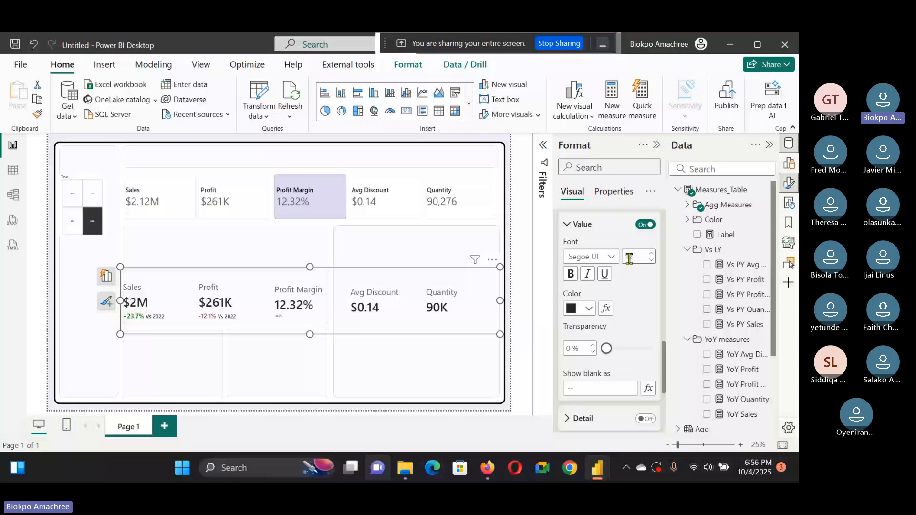
{"action": "type", "text": "20"}
Step: Color the Profit Margin reference value by the Profit Margin color measure and set its detail to Vs PY Profit Margin
{"action": "left_click", "coordinate": [606, 308]}
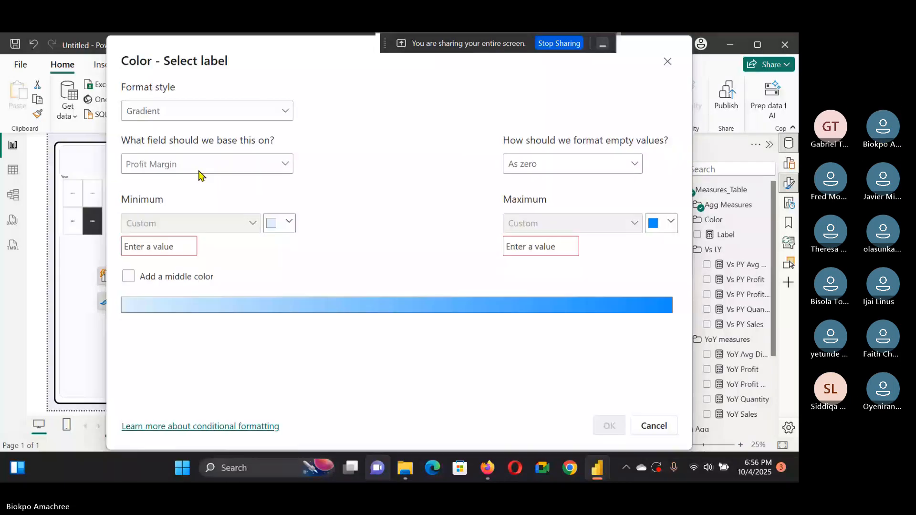
{"action": "left_click", "coordinate": [200, 167]}
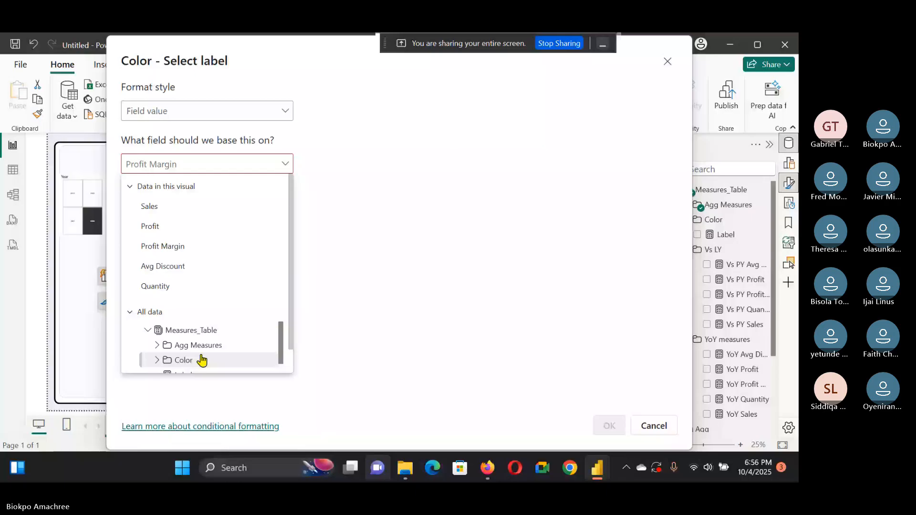
{"action": "left_click", "coordinate": [184, 361]}
{"action": "scroll", "coordinate": [229, 351], "scroll_direction": "down", "scroll_amount": 2}
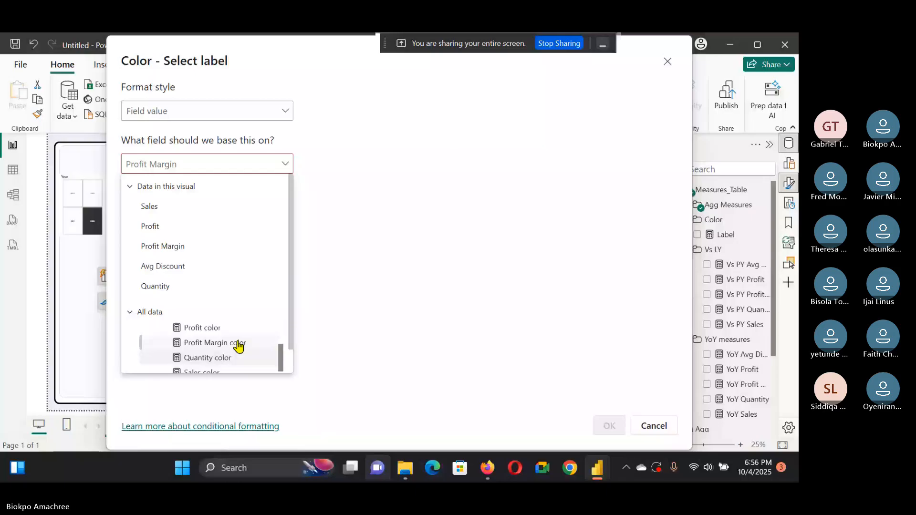
{"action": "left_click", "coordinate": [238, 344]}
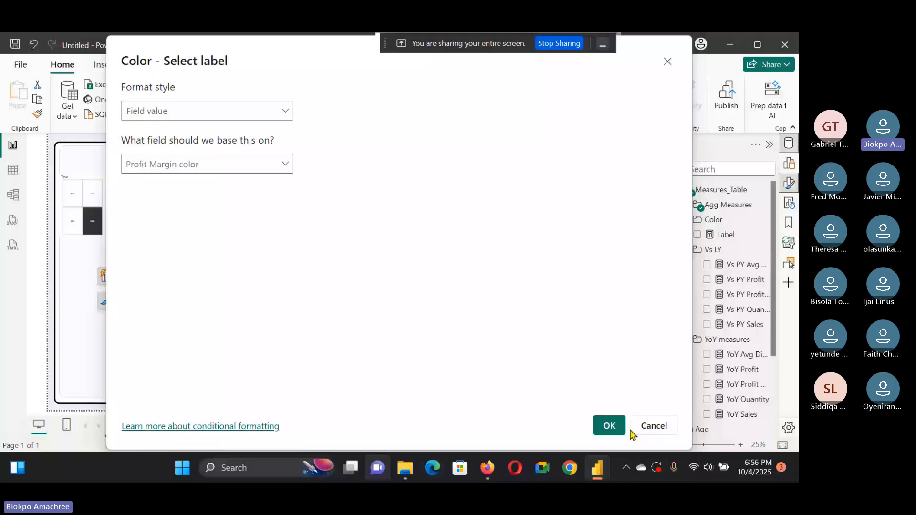
{"action": "left_click", "coordinate": [618, 426]}
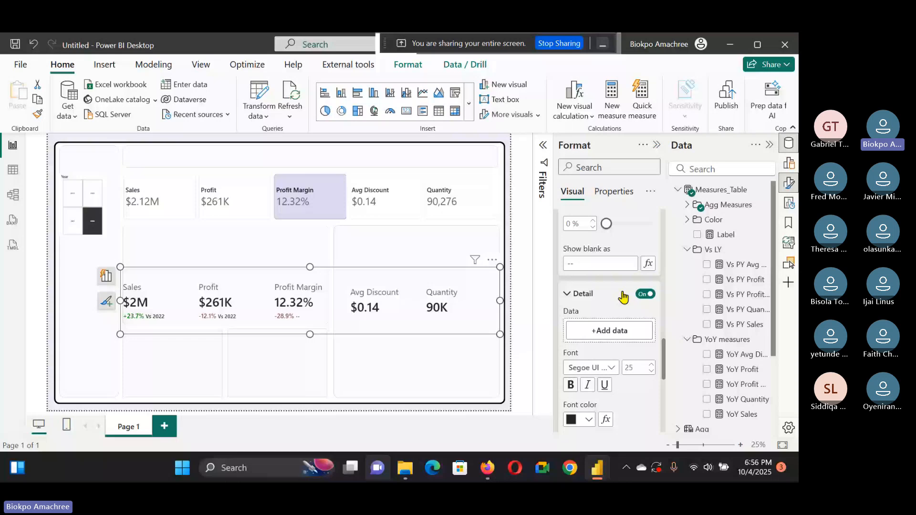
{"action": "left_click_drag", "start_coordinate": [622, 297], "coordinate": [609, 330]}
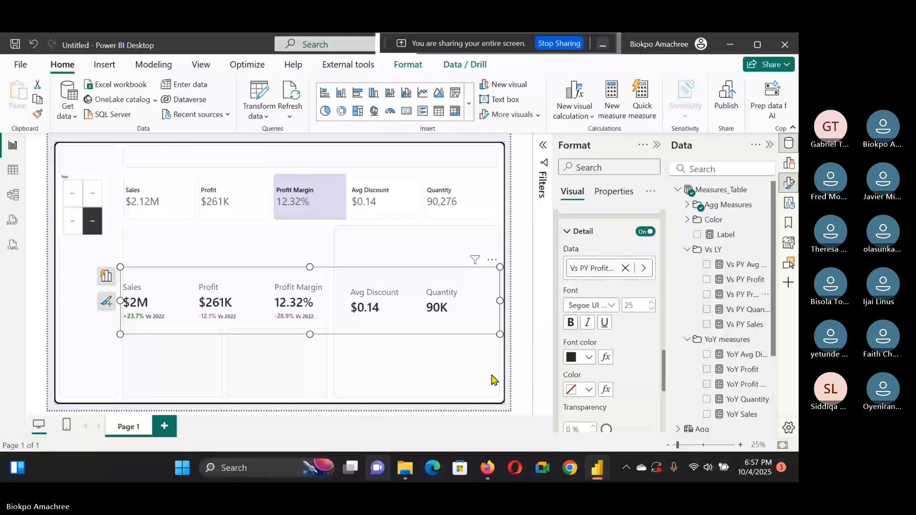
Step: Switch the reference label settings to the Avg Discount series
{"action": "scroll", "coordinate": [615, 334], "scroll_direction": "up", "scroll_amount": 10}
{"action": "left_click", "coordinate": [615, 311]}
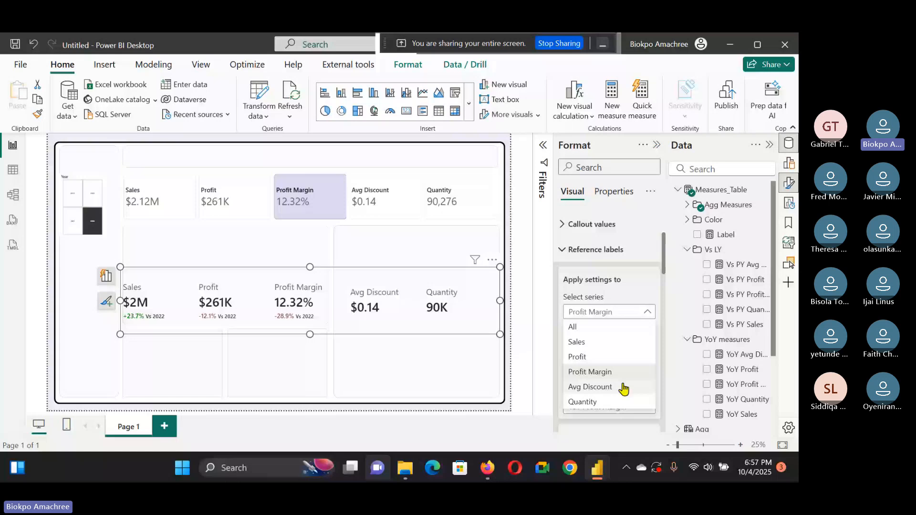
Step: Color the Avg Discount reference value by the Avg Discount color measure as a field value and set its detail font size to 25
{"action": "left_click", "coordinate": [620, 386]}
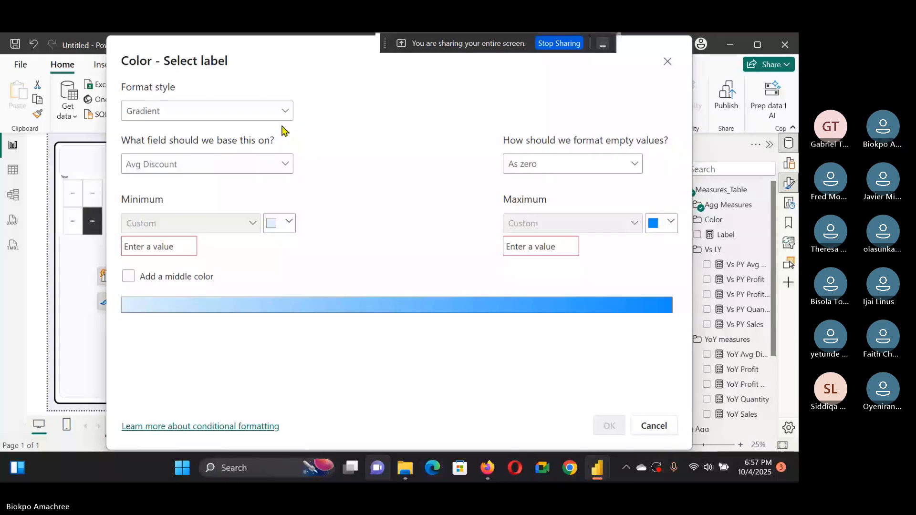
{"action": "left_click", "coordinate": [205, 163]}
{"action": "scroll", "coordinate": [162, 350], "scroll_direction": "down", "scroll_amount": 2}
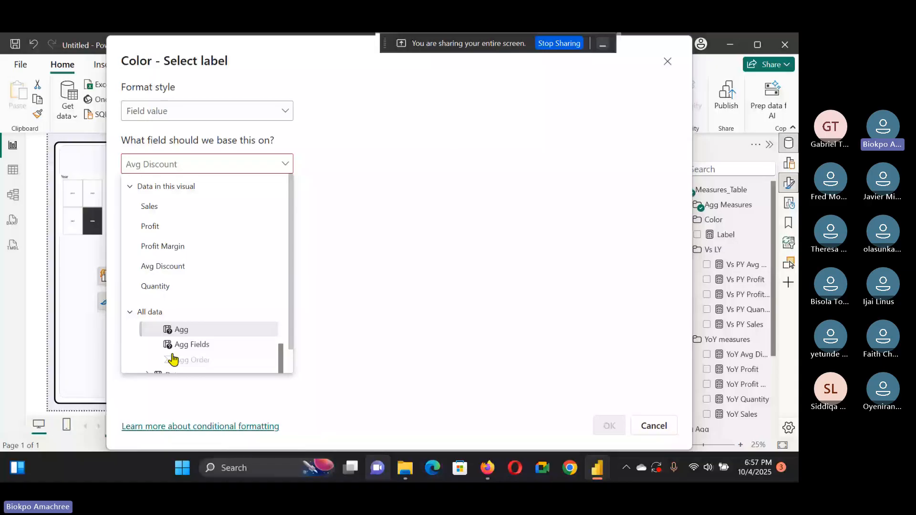
{"action": "scroll", "coordinate": [276, 347], "scroll_direction": "down", "scroll_amount": 3}
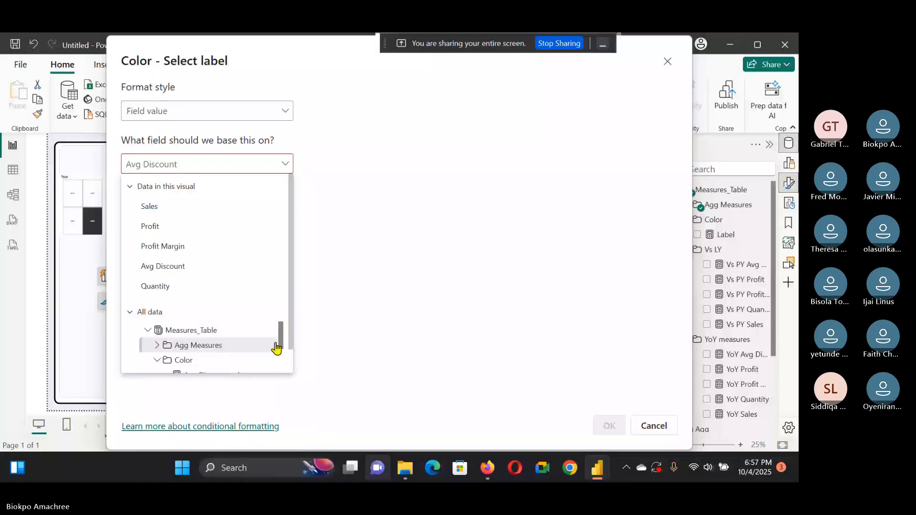
{"action": "scroll", "coordinate": [280, 361], "scroll_direction": "down", "scroll_amount": 2}
{"action": "left_click_drag", "start_coordinate": [280, 361], "coordinate": [281, 367]}
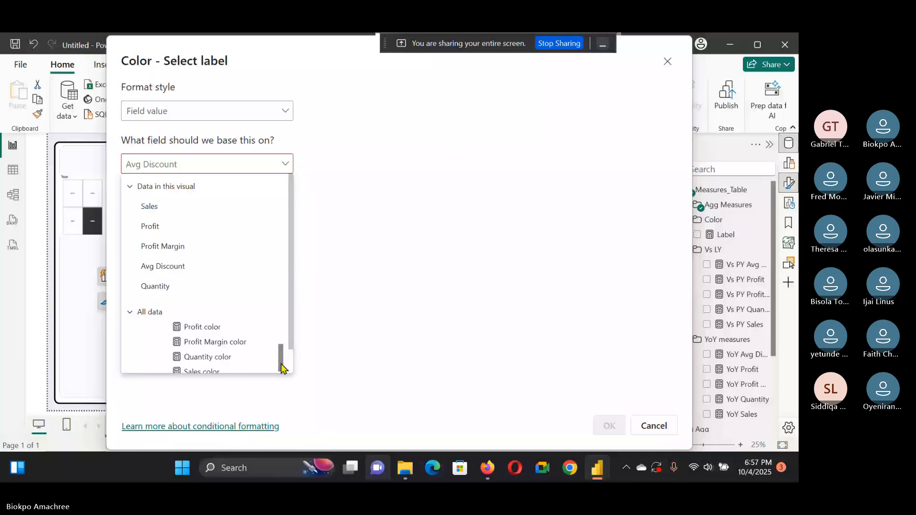
{"action": "left_click", "coordinate": [281, 367]}
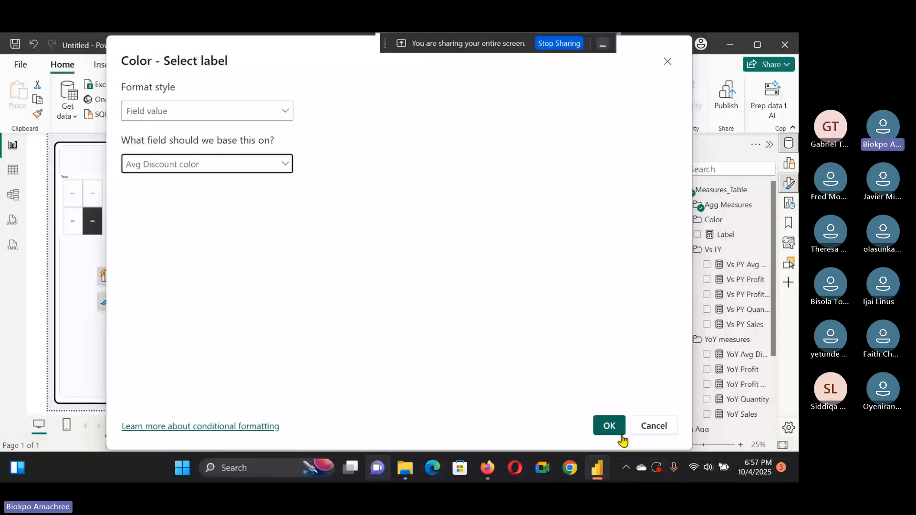
{"action": "left_click", "coordinate": [621, 434]}
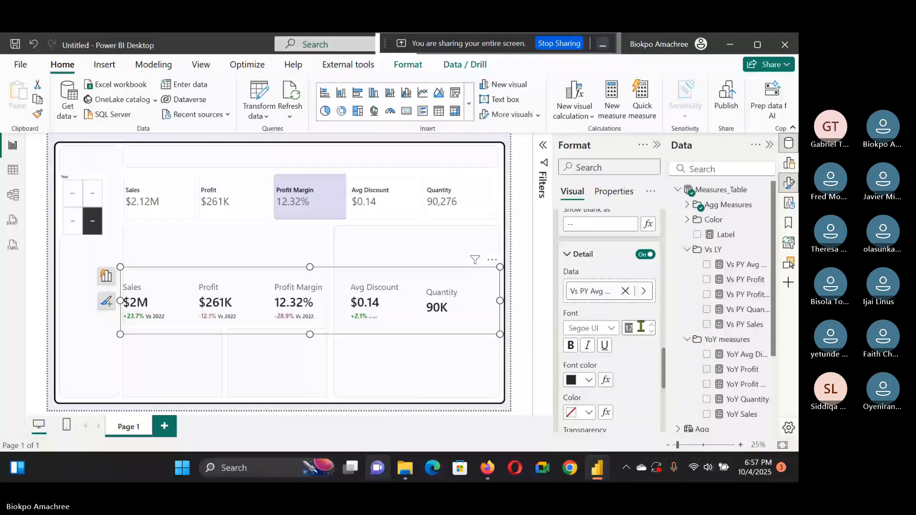
{"action": "type", "text": "25"}
{"action": "key", "text": "Return"}
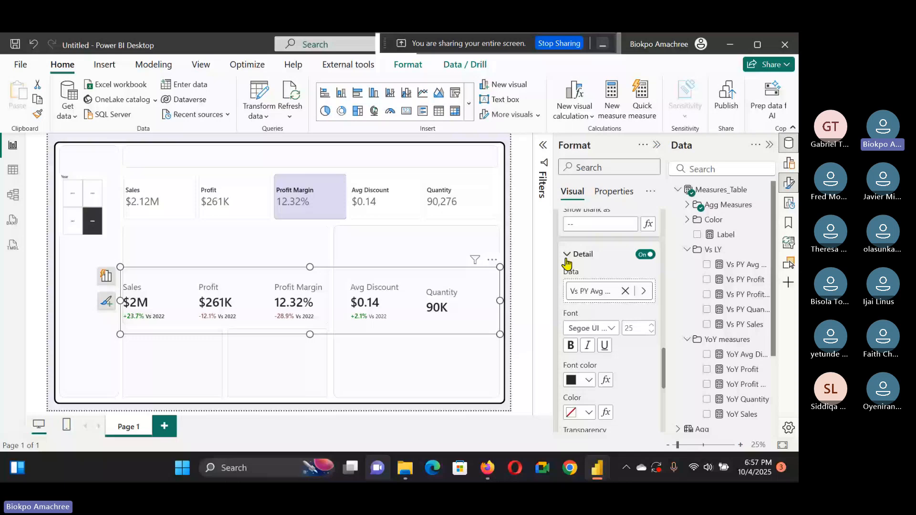
Step: Switch the reference label settings to the Quantity series and set its detail to Vs PY Quantity
{"action": "scroll", "coordinate": [611, 285], "scroll_direction": "up", "scroll_amount": 5}
{"action": "scroll", "coordinate": [611, 296], "scroll_direction": "up", "scroll_amount": 3}
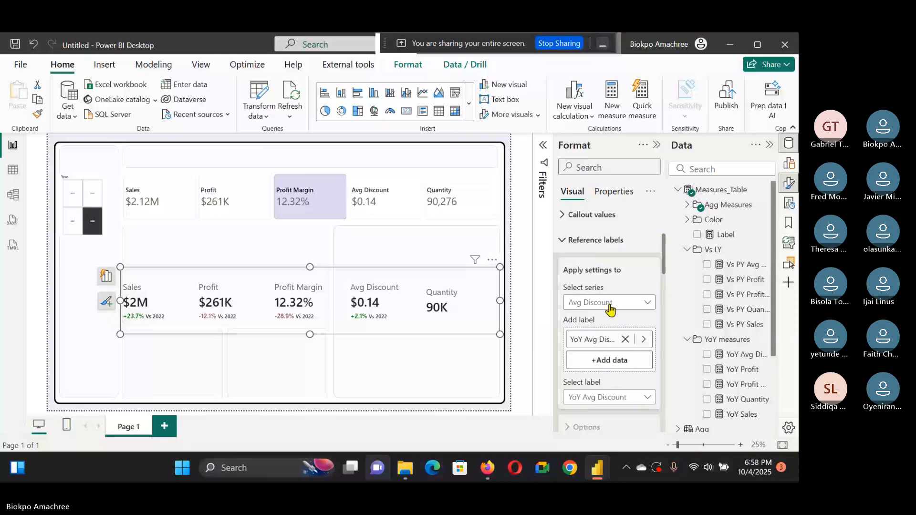
{"action": "left_click", "coordinate": [610, 303]}
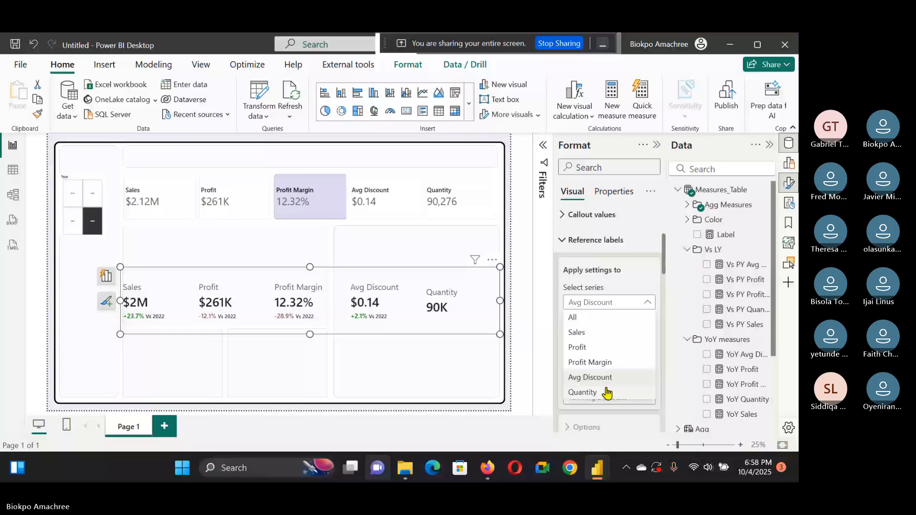
{"action": "left_click", "coordinate": [582, 392]}
{"action": "scroll", "coordinate": [610, 362], "scroll_direction": "down", "scroll_amount": 5}
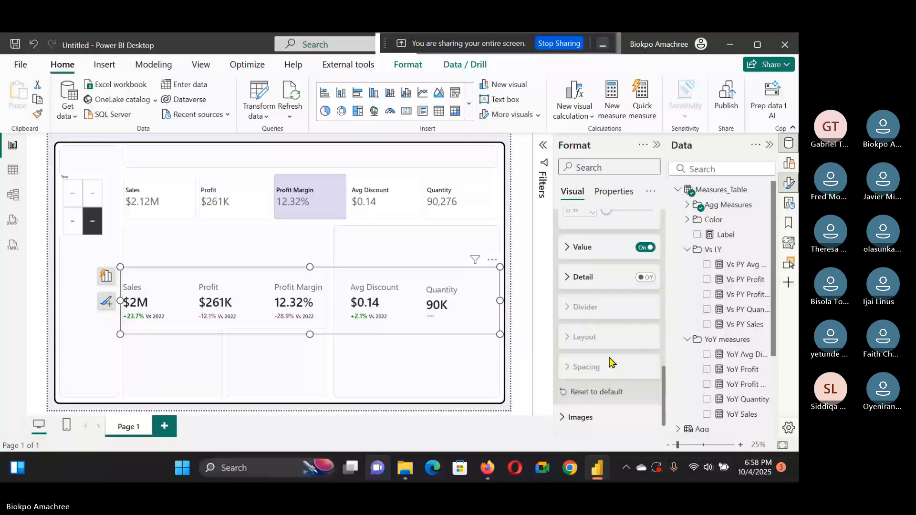
{"action": "left_click", "coordinate": [618, 247]}
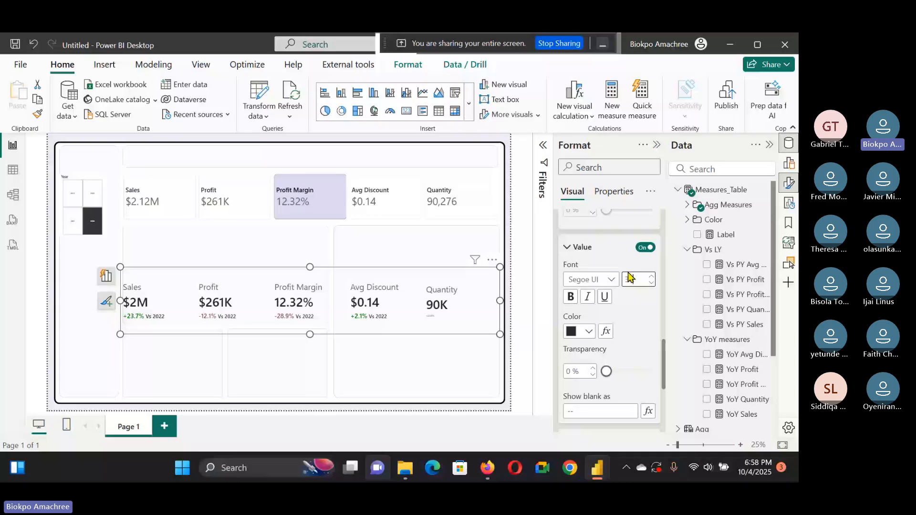
{"action": "scroll", "coordinate": [630, 278], "scroll_direction": "down", "scroll_amount": 3}
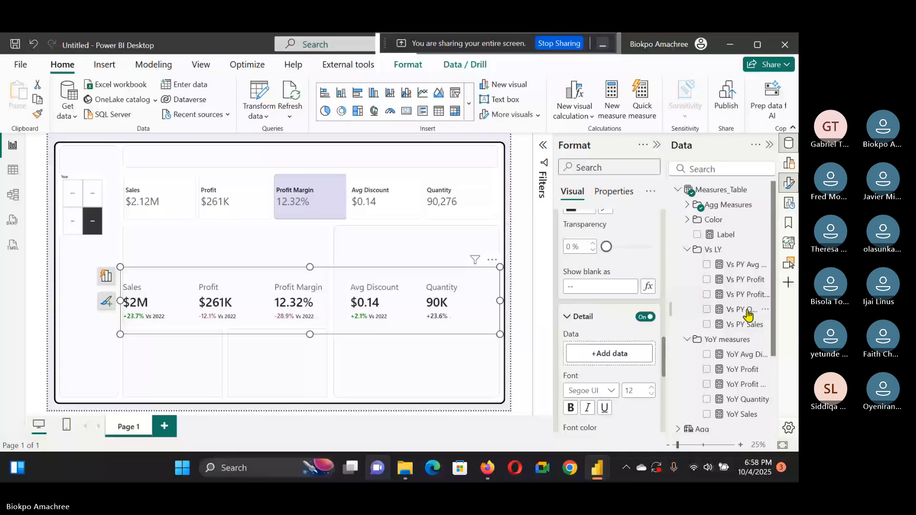
{"action": "left_click_drag", "start_coordinate": [748, 315], "coordinate": [609, 354]}
{"action": "mouse_move", "coordinate": [597, 467]}
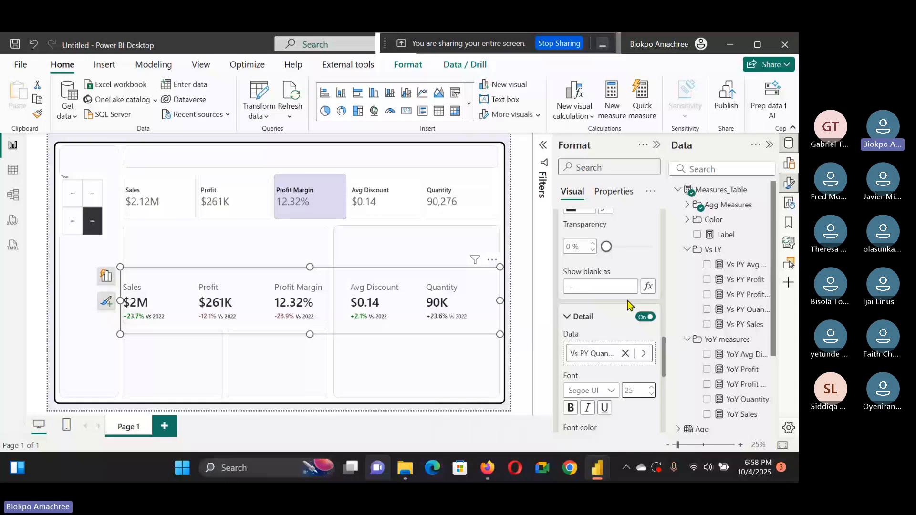
Step: Reposition the multi-card and turn off its callout values and category labels so only reference labels remain
{"action": "left_click_drag", "start_coordinate": [447, 323], "coordinate": [446, 224]}
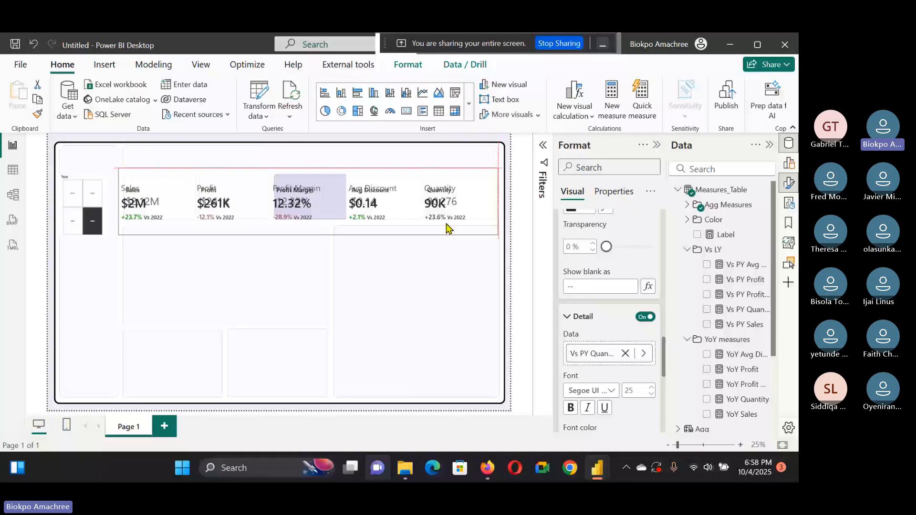
{"action": "left_click_drag", "start_coordinate": [445, 224], "coordinate": [450, 301]}
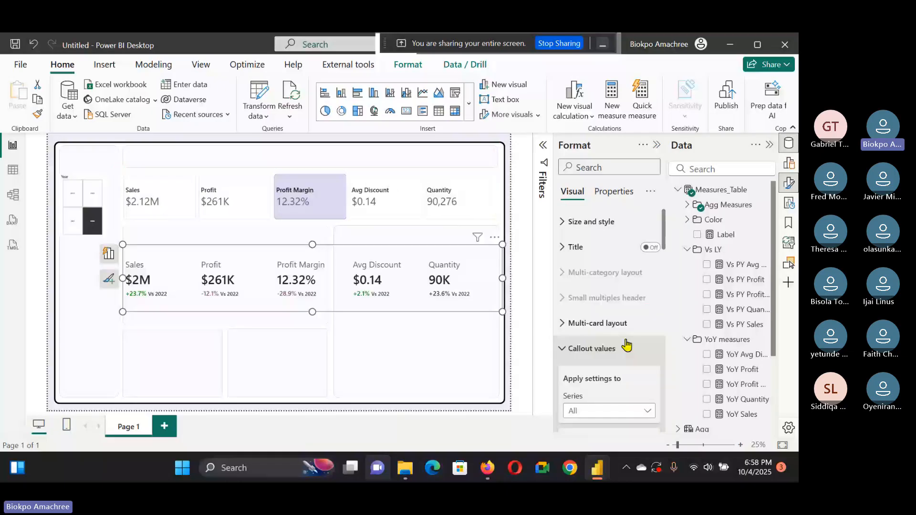
{"action": "scroll", "coordinate": [626, 341], "scroll_direction": "down", "scroll_amount": 2}
{"action": "left_click", "coordinate": [644, 312]}
{"action": "scroll", "coordinate": [631, 307], "scroll_direction": "down", "scroll_amount": 4}
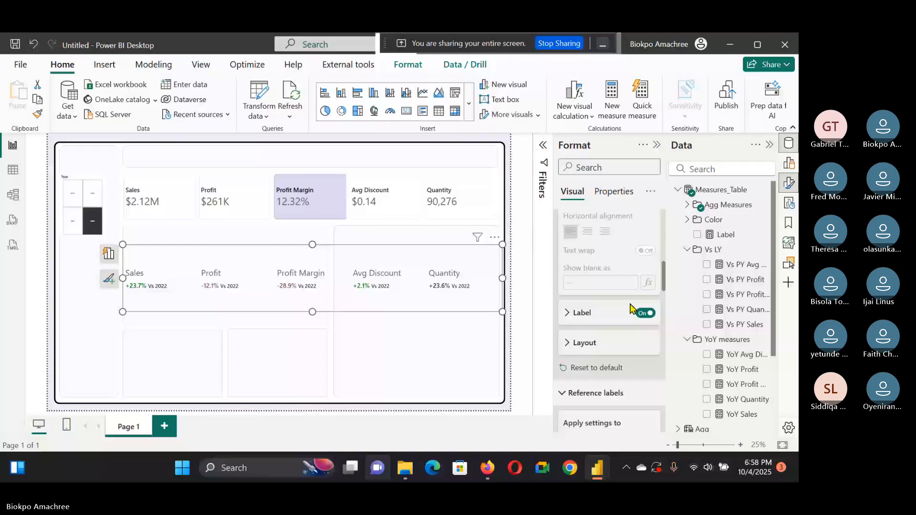
{"action": "left_click", "coordinate": [632, 310]}
Step: Move the reference-label card over the top KPI slicer row and select the slicer's Quantity button
{"action": "left_click_drag", "start_coordinate": [336, 309], "coordinate": [336, 242]}
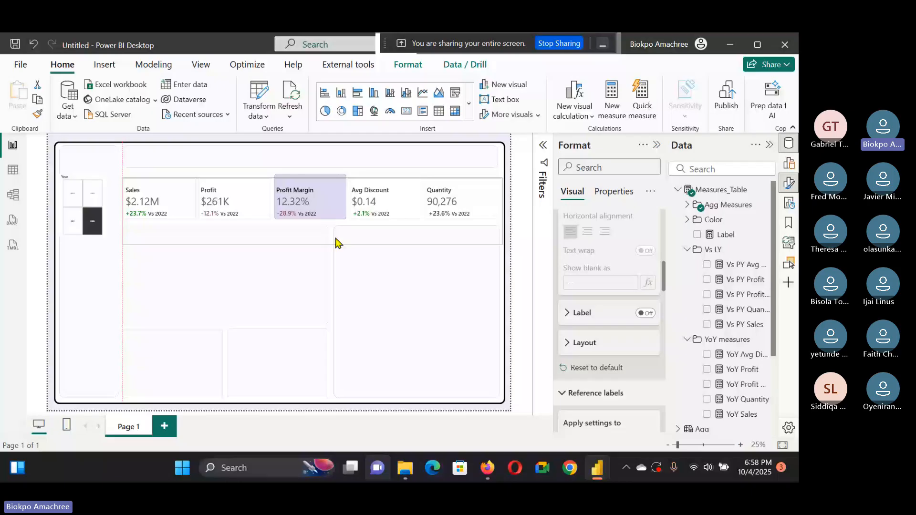
{"action": "left_click", "coordinate": [510, 188]}
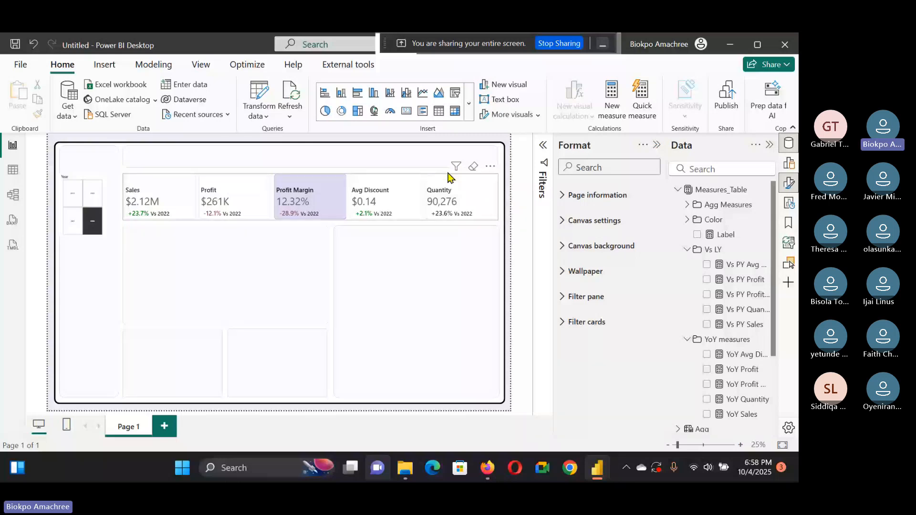
{"action": "left_click", "coordinate": [448, 189]}
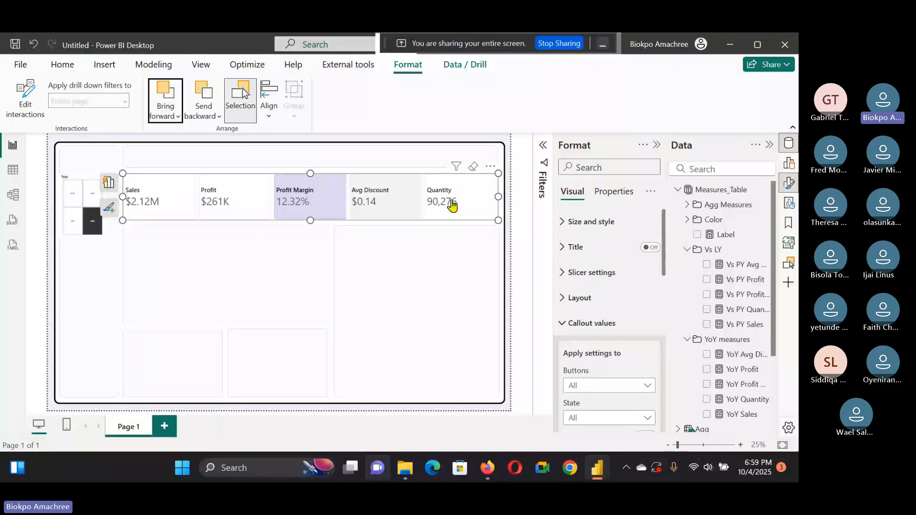
{"action": "left_click", "coordinate": [510, 184]}
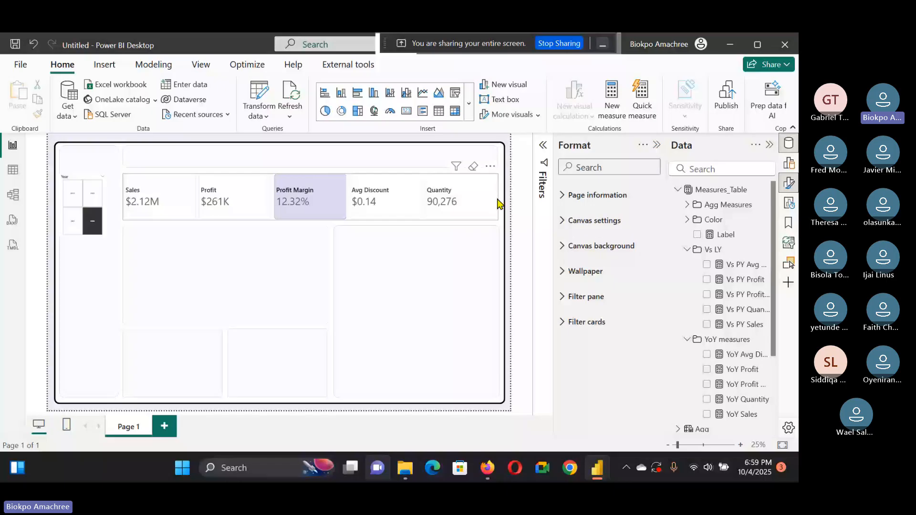
{"action": "left_click", "coordinate": [482, 202]}
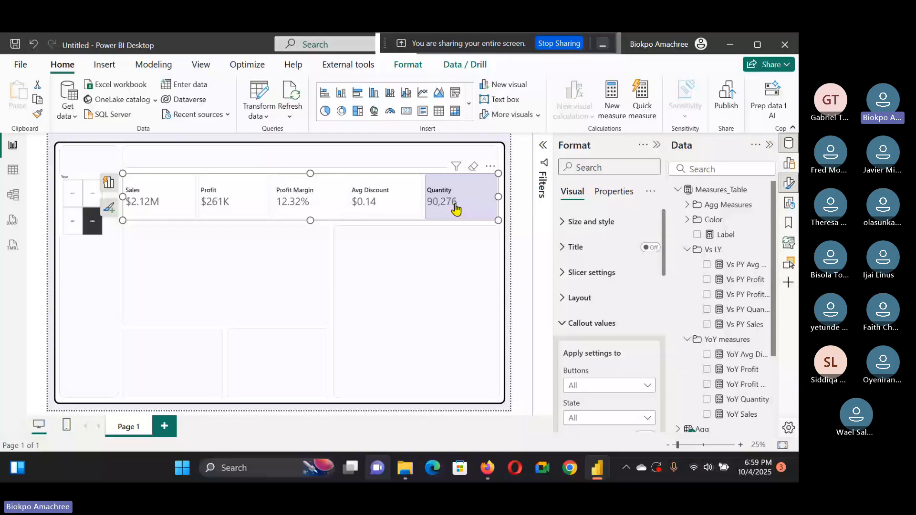
Step: Apply the KPI slicer's button formatting to all button states
{"action": "scroll", "coordinate": [643, 336], "scroll_direction": "down", "scroll_amount": 10}
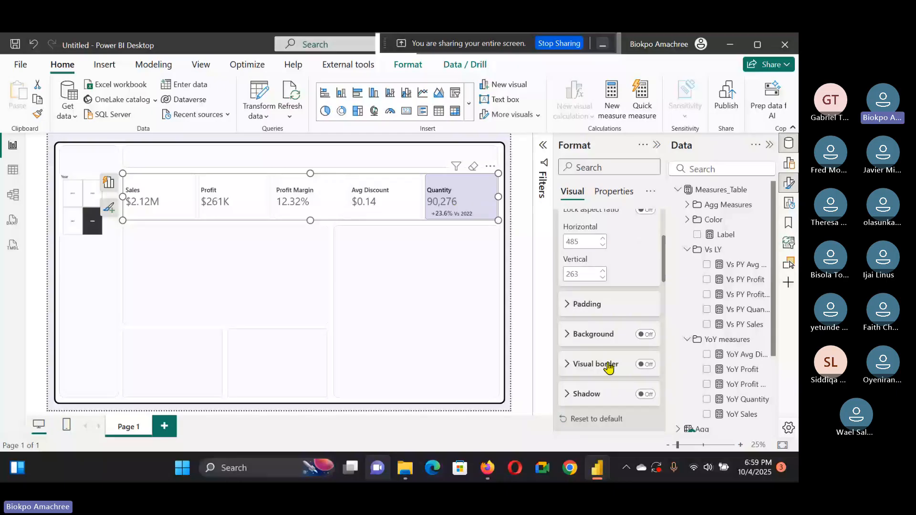
{"action": "scroll", "coordinate": [593, 222], "scroll_direction": "up", "scroll_amount": 3}
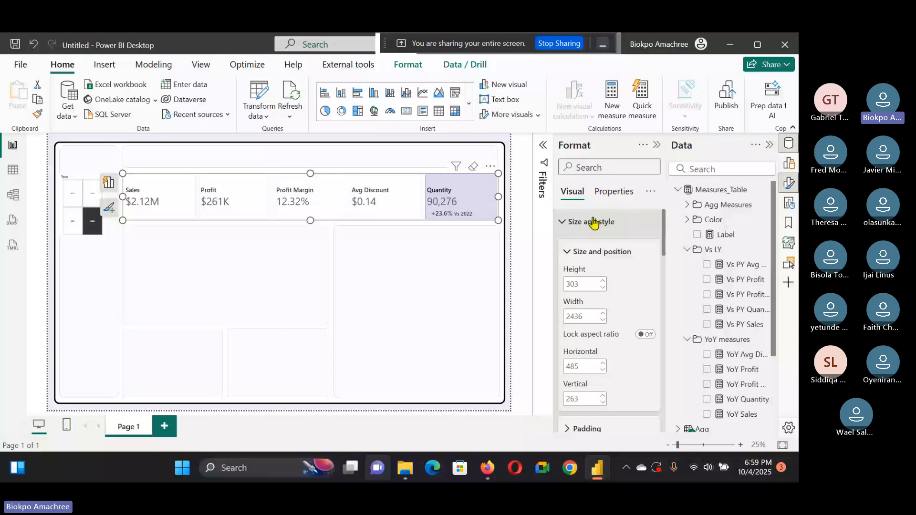
{"action": "scroll", "coordinate": [598, 329], "scroll_direction": "down", "scroll_amount": 10}
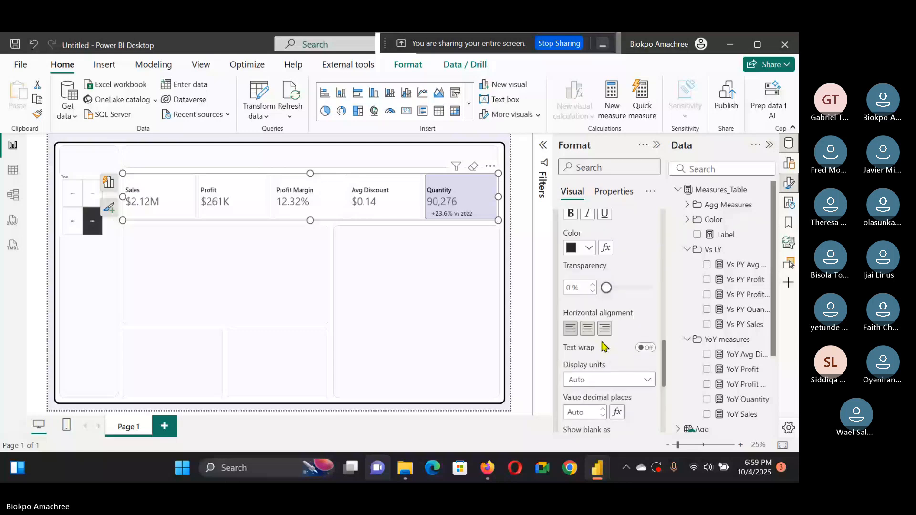
{"action": "scroll", "coordinate": [605, 381], "scroll_direction": "down", "scroll_amount": 4}
{"action": "left_click", "coordinate": [606, 424]}
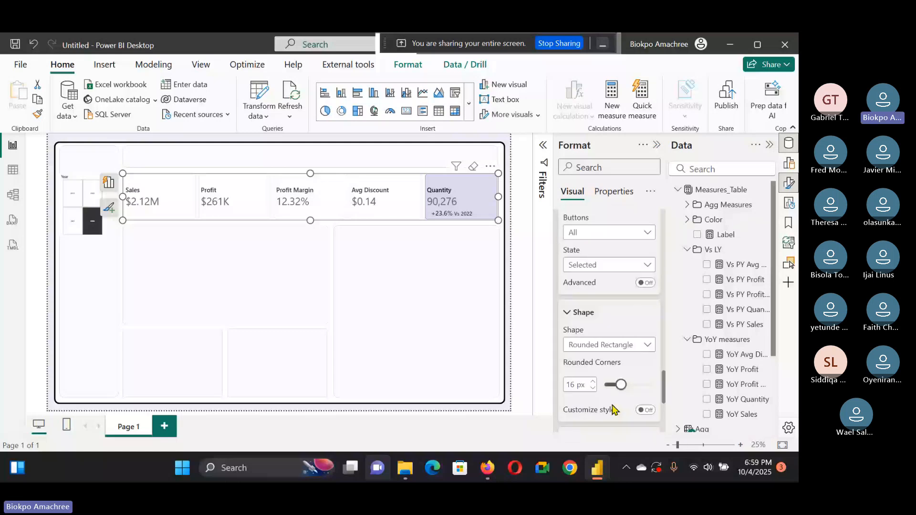
{"action": "left_click", "coordinate": [645, 266]}
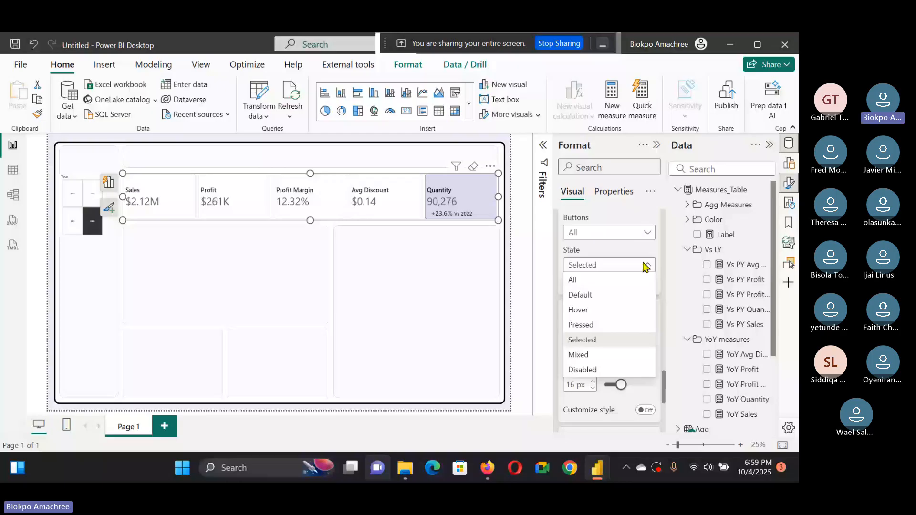
{"action": "left_click", "coordinate": [639, 279]}
Step: Set the KPI slicer buttons' fill transparency to 85%
{"action": "scroll", "coordinate": [627, 308], "scroll_direction": "down", "scroll_amount": 1}
{"action": "scroll", "coordinate": [628, 308], "scroll_direction": "up", "scroll_amount": 5}
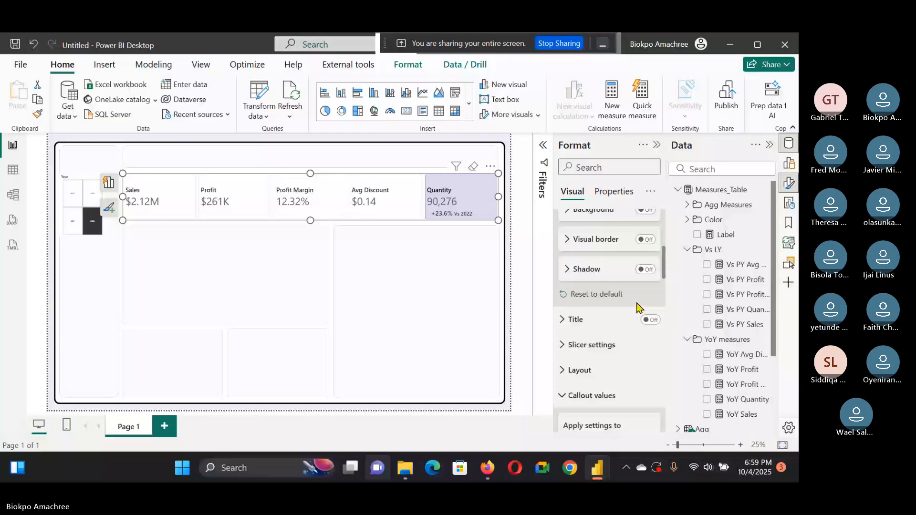
{"action": "scroll", "coordinate": [639, 324], "scroll_direction": "up", "scroll_amount": 2}
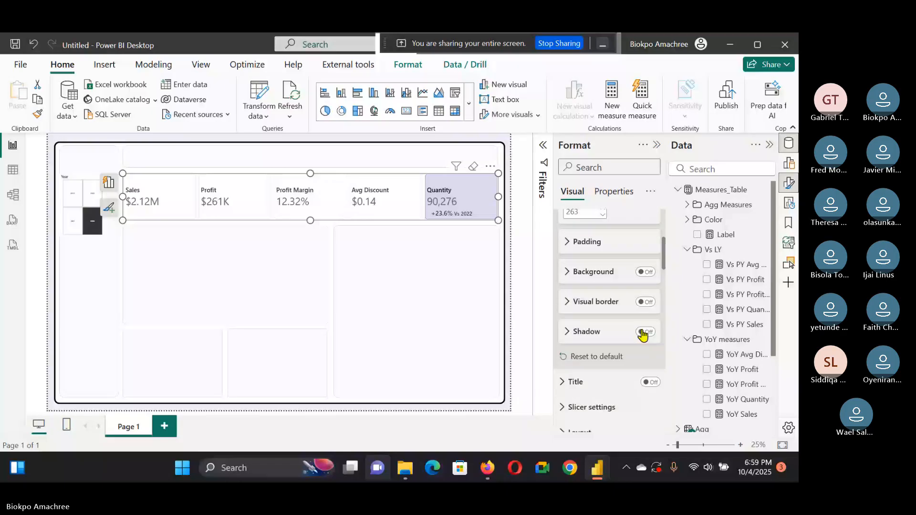
{"action": "scroll", "coordinate": [620, 396], "scroll_direction": "down", "scroll_amount": 5}
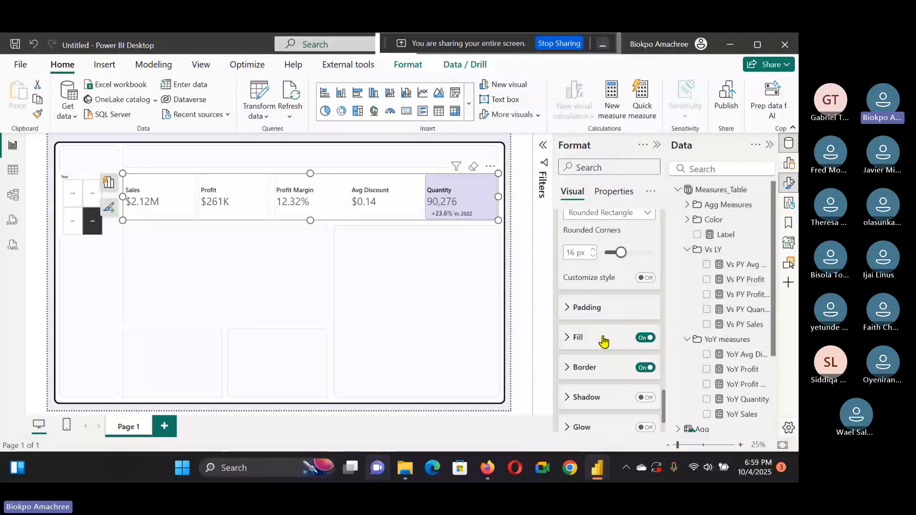
{"action": "scroll", "coordinate": [605, 324], "scroll_direction": "down", "scroll_amount": 2}
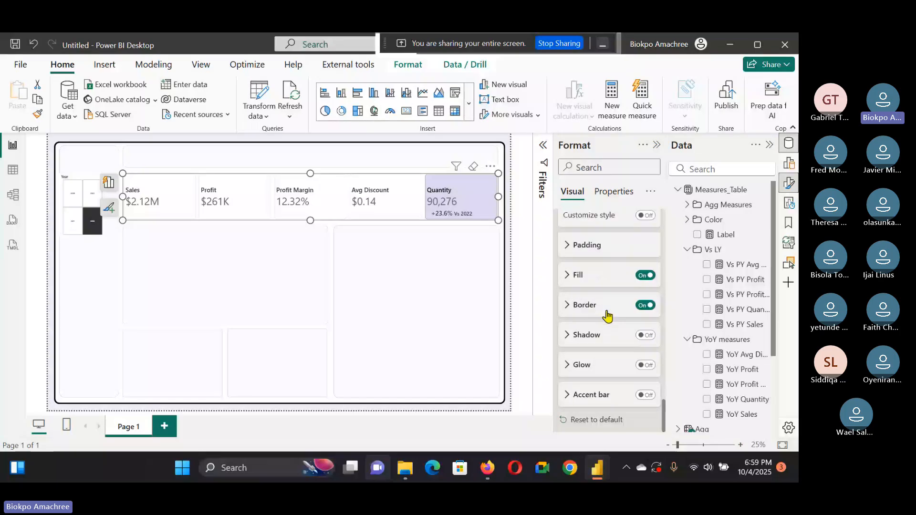
{"action": "left_click", "coordinate": [586, 275]}
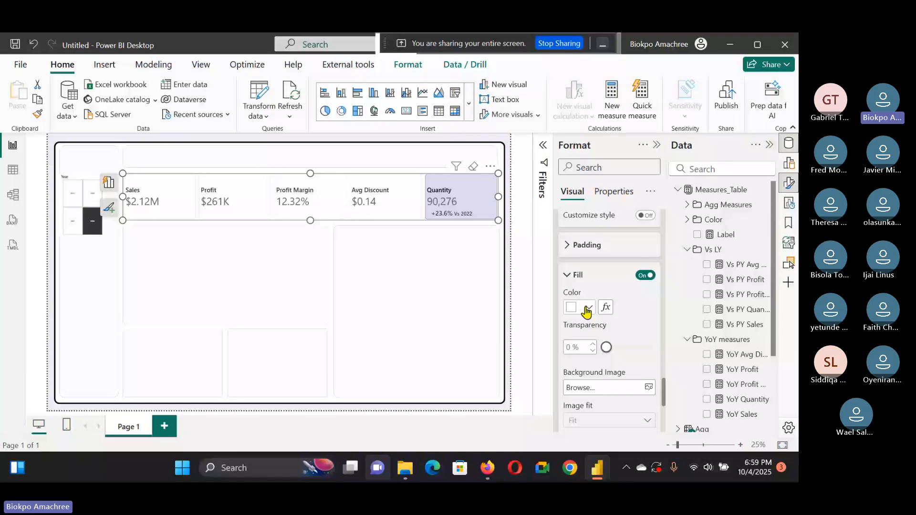
{"action": "left_click_drag", "start_coordinate": [606, 348], "coordinate": [642, 347]}
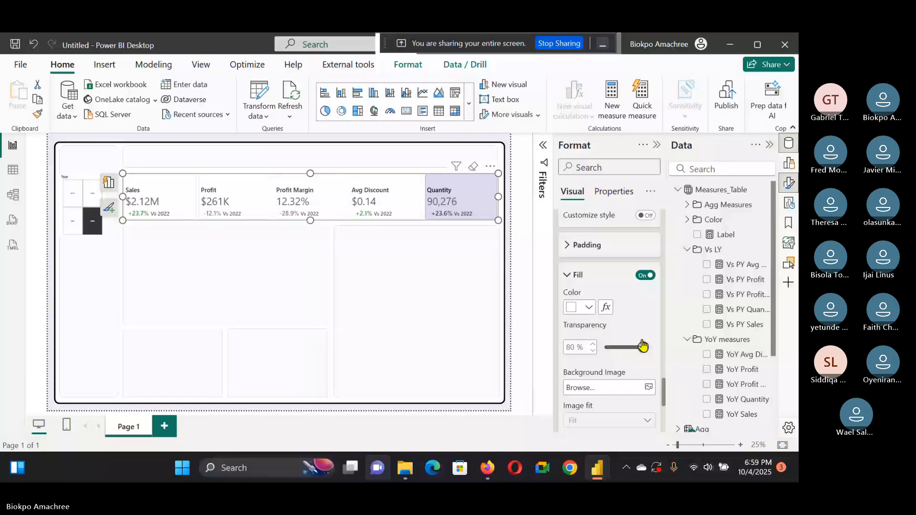
{"action": "left_click_drag", "start_coordinate": [642, 347], "coordinate": [644, 347]}
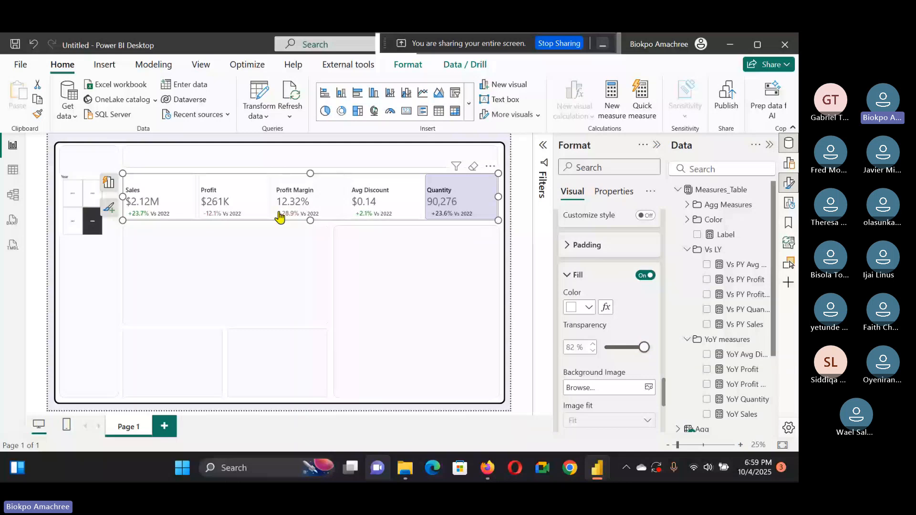
{"action": "left_click", "coordinate": [593, 344]}
{"action": "left_click", "coordinate": [594, 344]}
{"action": "left_click", "coordinate": [593, 344]}
{"action": "scroll", "coordinate": [633, 328], "scroll_direction": "up", "scroll_amount": 4}
{"action": "scroll", "coordinate": [628, 326], "scroll_direction": "up", "scroll_amount": 1}
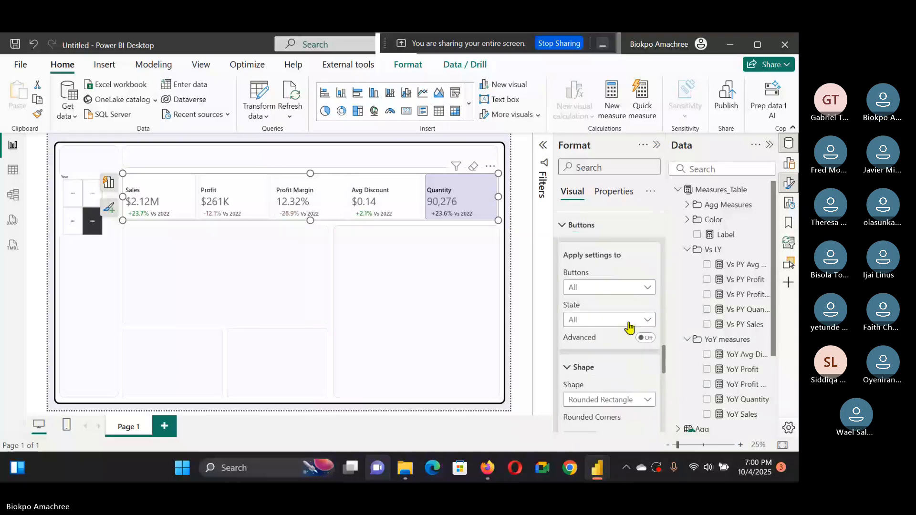
{"action": "scroll", "coordinate": [628, 326], "scroll_direction": "down", "scroll_amount": 5}
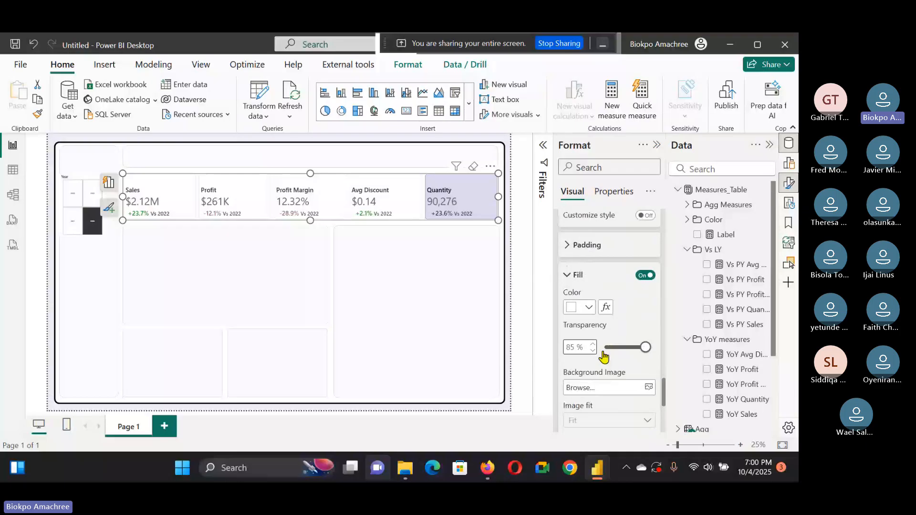
Step: Open the KPI slicer buttons' border settings and set the border width to 2 px
{"action": "scroll", "coordinate": [604, 355], "scroll_direction": "down", "scroll_amount": 2}
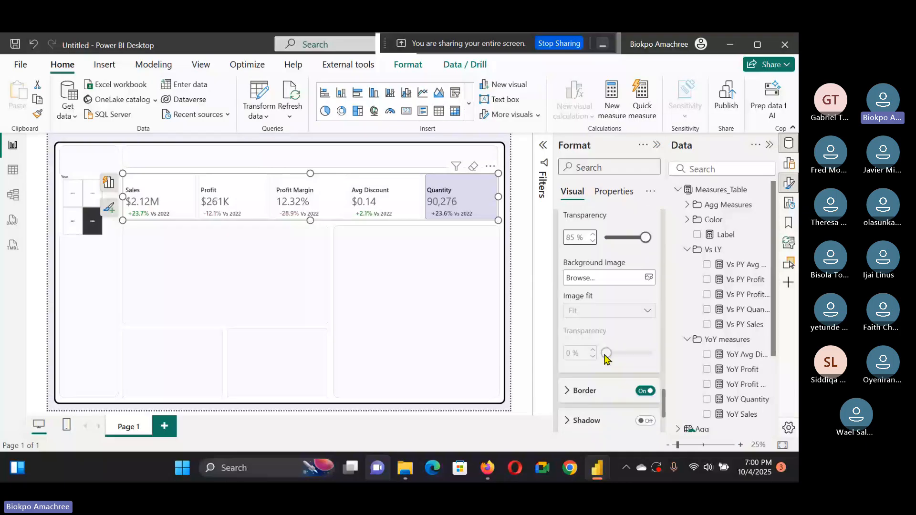
{"action": "left_click", "coordinate": [585, 390]}
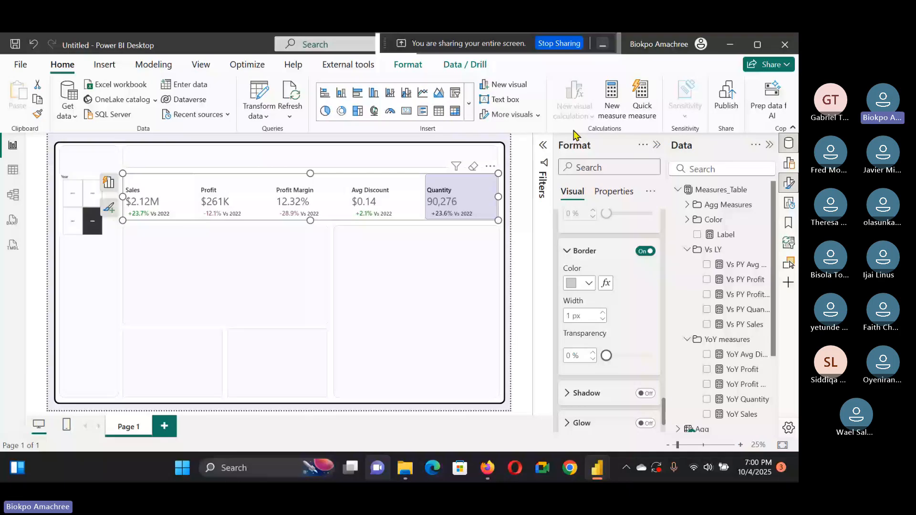
{"action": "left_click", "coordinate": [602, 313]}
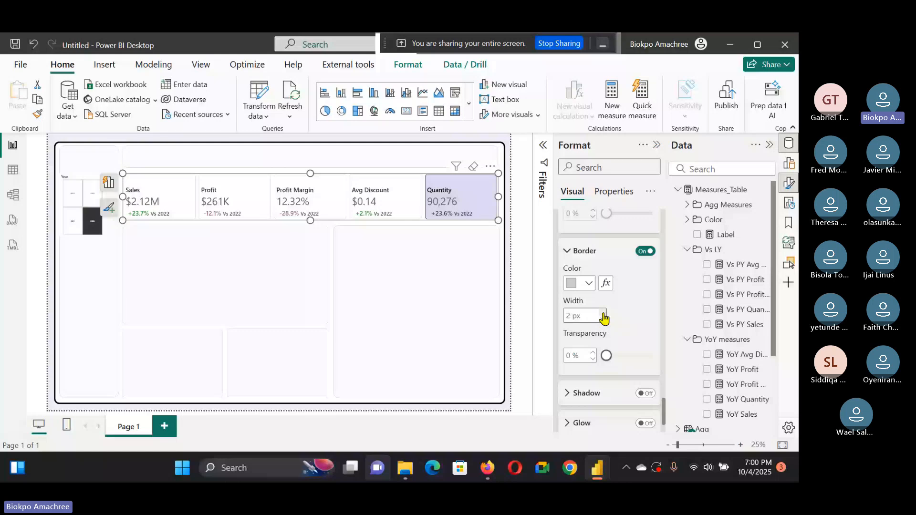
Step: Switch the button formatting to the Selected state and set its border color to dark purple #3a2761
{"action": "scroll", "coordinate": [603, 317], "scroll_direction": "up", "scroll_amount": 5}
{"action": "left_click", "coordinate": [604, 318]}
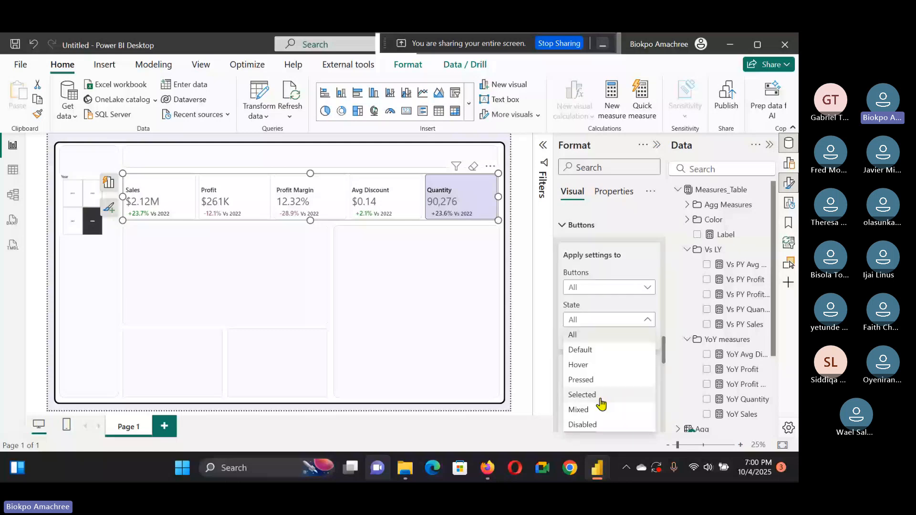
{"action": "left_click", "coordinate": [600, 399]}
{"action": "scroll", "coordinate": [599, 321], "scroll_direction": "down", "scroll_amount": 5}
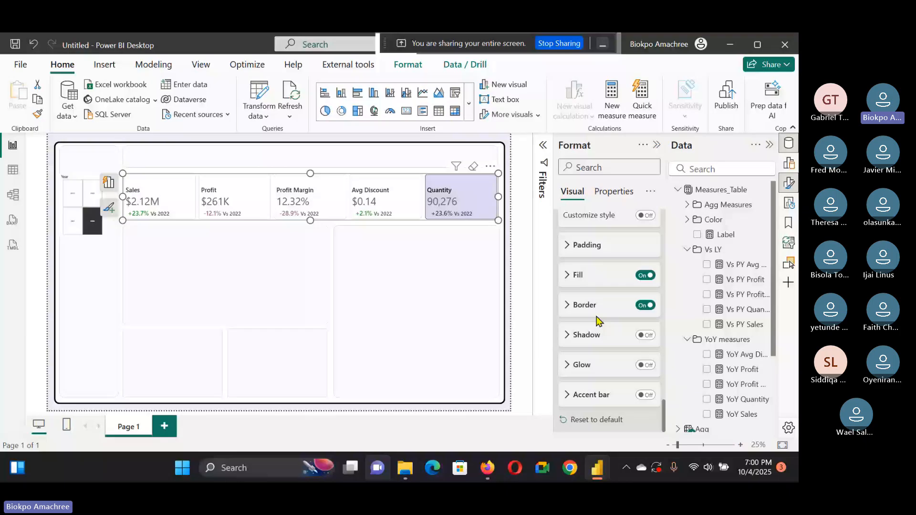
{"action": "left_click", "coordinate": [597, 315]}
{"action": "left_click", "coordinate": [588, 337]}
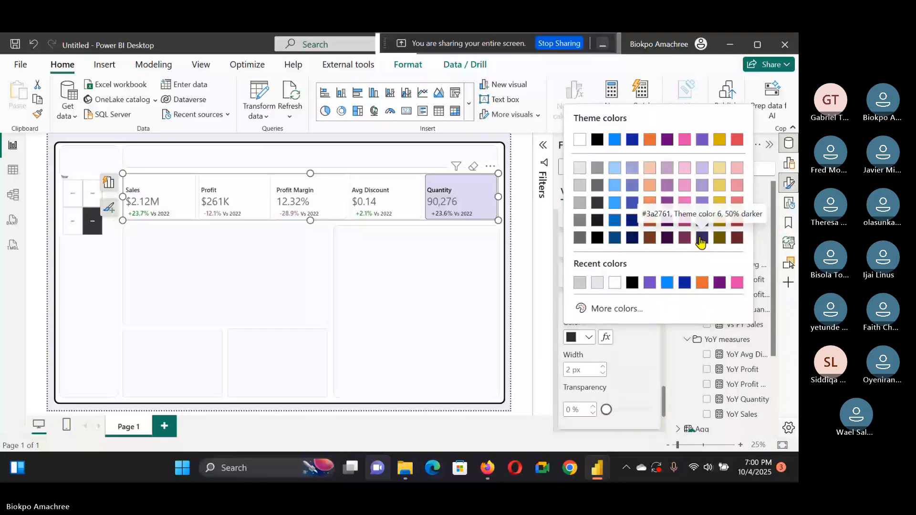
{"action": "left_click", "coordinate": [700, 239]}
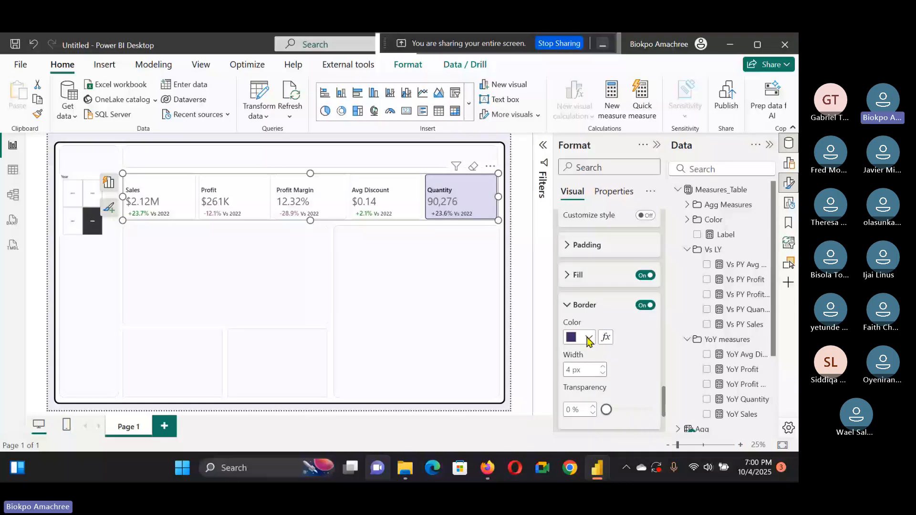
Step: Select the Profit Margin button and set the Selected-state button fill transparency to 90%
{"action": "key", "text": "Escape"}
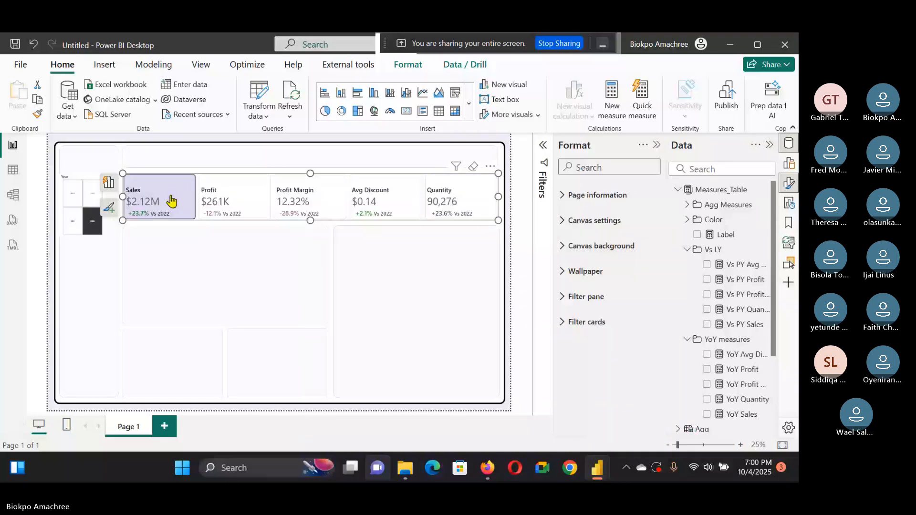
{"action": "left_click", "coordinate": [293, 200]}
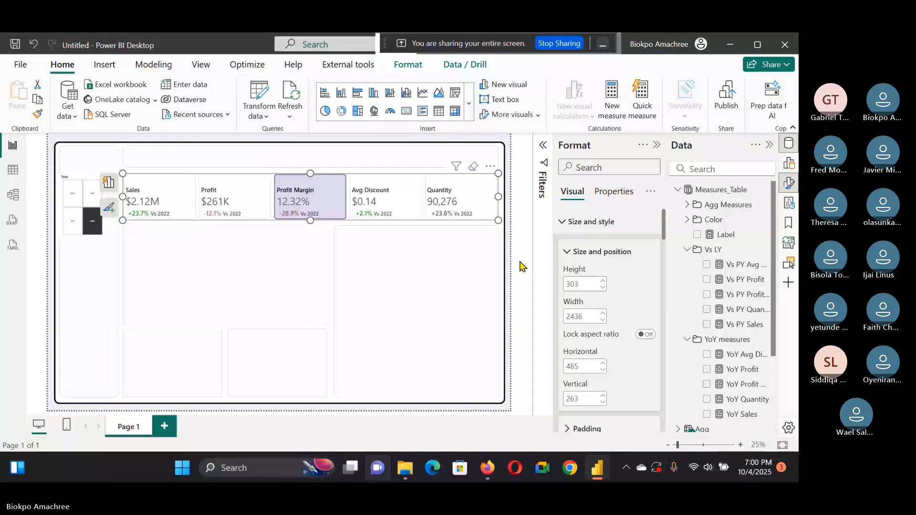
{"action": "scroll", "coordinate": [612, 356], "scroll_direction": "down", "scroll_amount": 10}
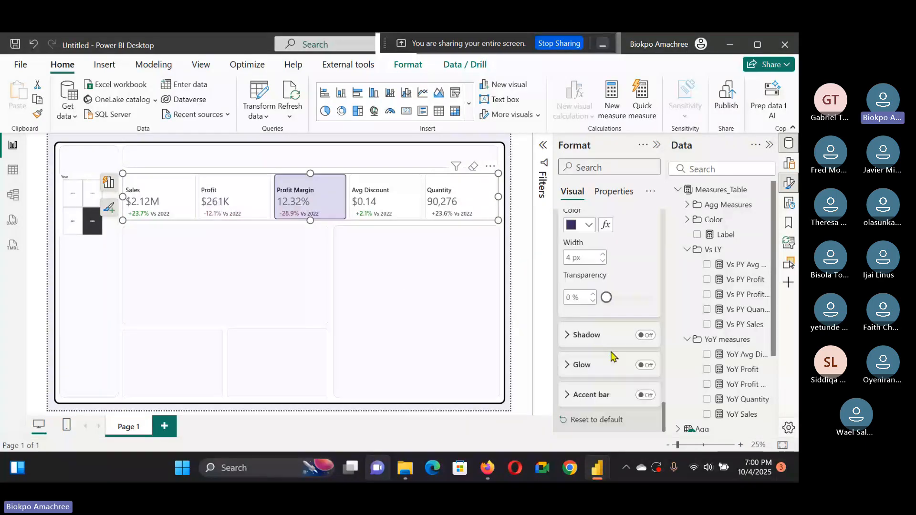
{"action": "scroll", "coordinate": [611, 353], "scroll_direction": "up", "scroll_amount": 5}
{"action": "scroll", "coordinate": [613, 330], "scroll_direction": "up", "scroll_amount": 4}
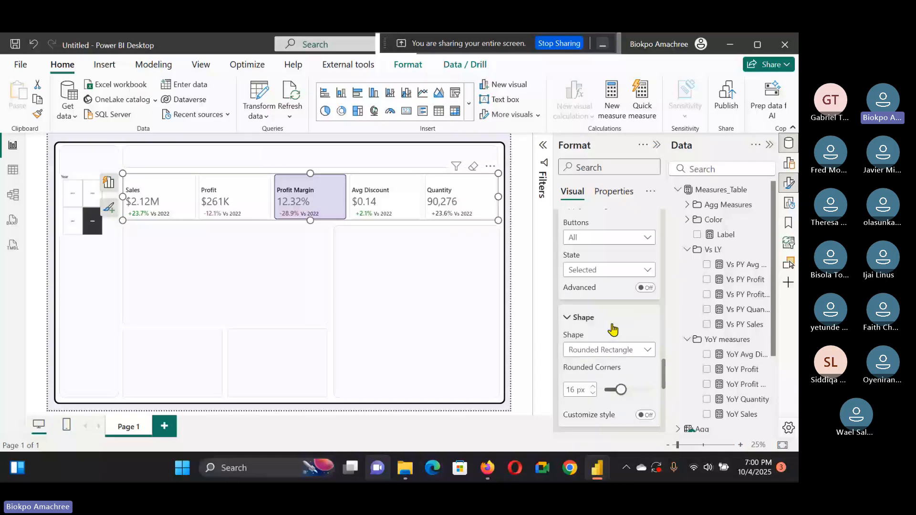
{"action": "scroll", "coordinate": [613, 329], "scroll_direction": "down", "scroll_amount": 3}
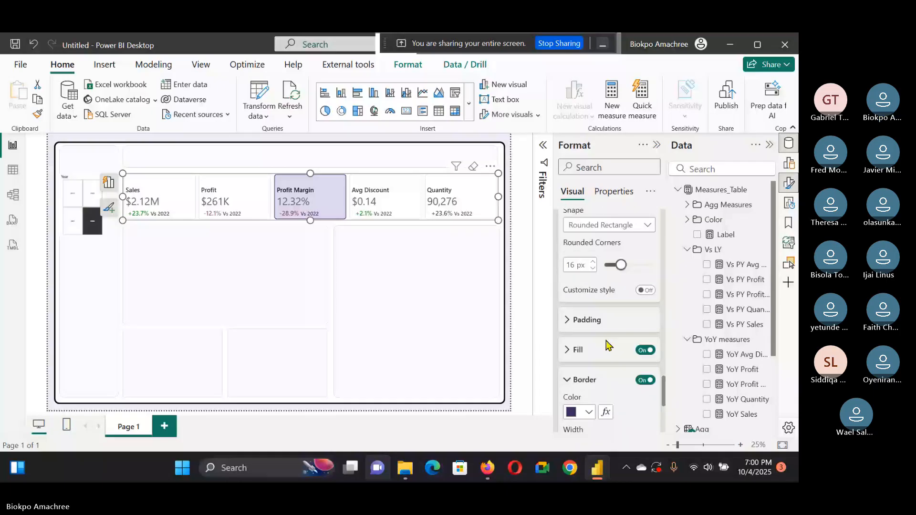
{"action": "left_click", "coordinate": [606, 341]}
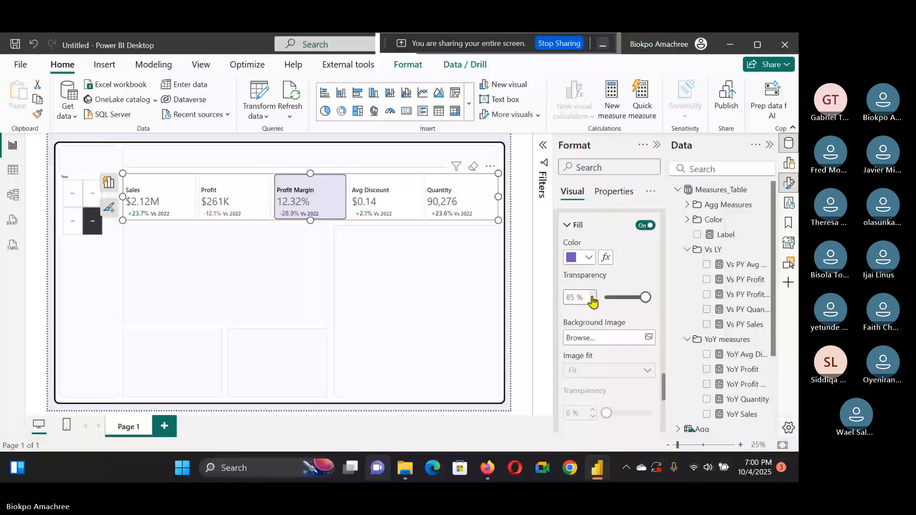
{"action": "left_click", "coordinate": [591, 295]}
{"action": "left_click", "coordinate": [592, 295]}
{"action": "left_click", "coordinate": [592, 295]}
{"action": "left_click", "coordinate": [592, 296]}
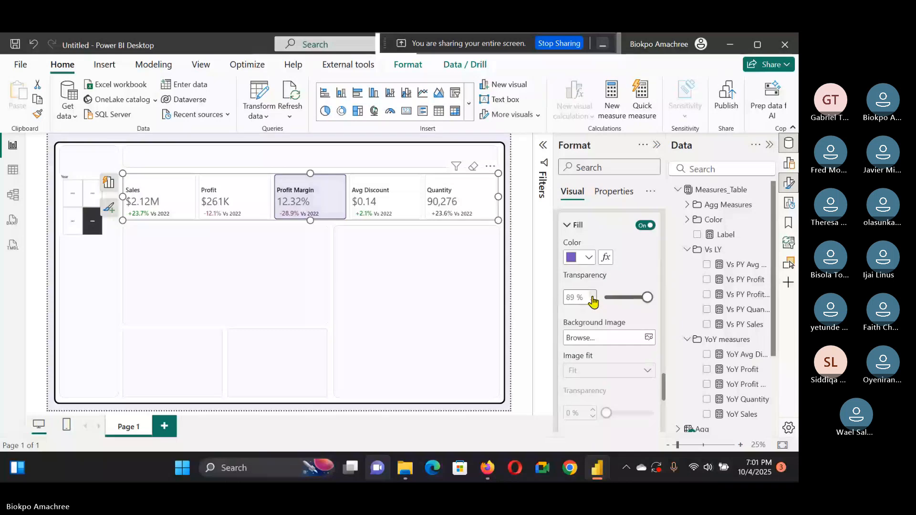
{"action": "left_click", "coordinate": [591, 295]}
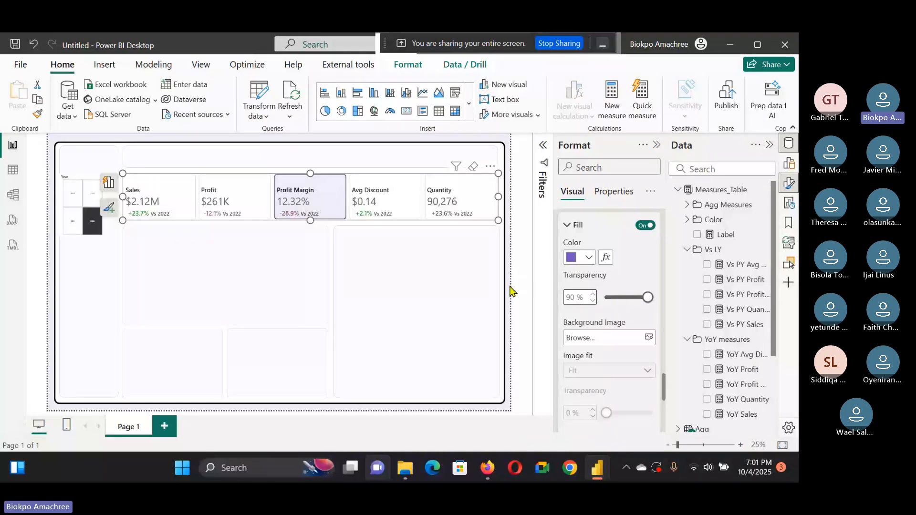
Step: Select the Profit button, switch formatting to the Selected state, and set the button label font color to black
{"action": "left_click", "coordinate": [180, 188]}
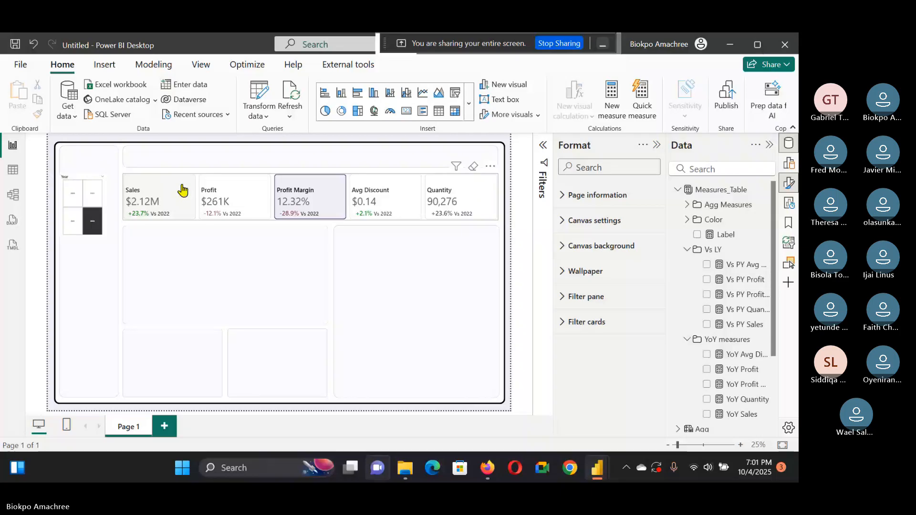
{"action": "left_click", "coordinate": [183, 190]}
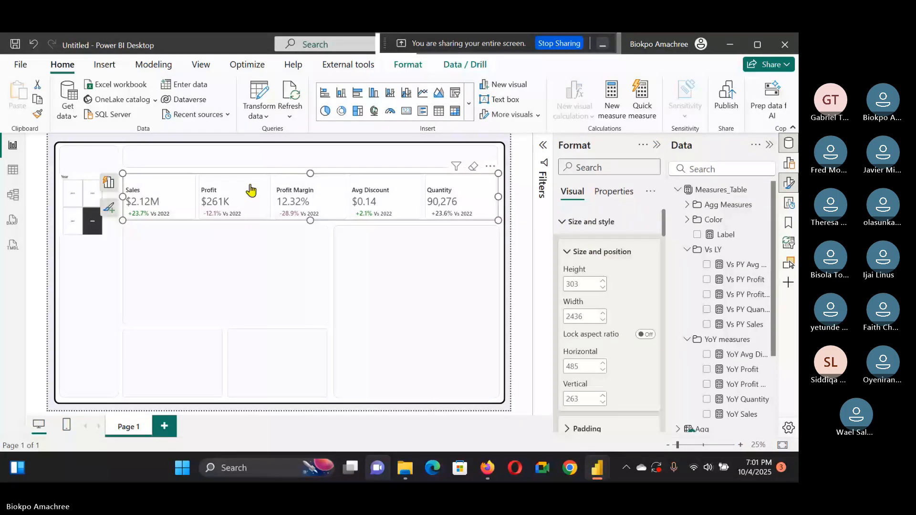
{"action": "left_click", "coordinate": [509, 242]}
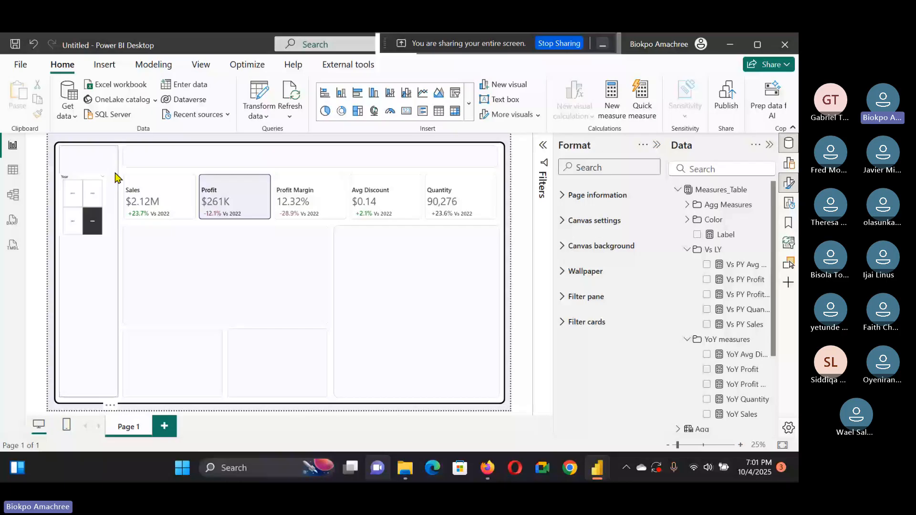
{"action": "left_click", "coordinate": [260, 216]}
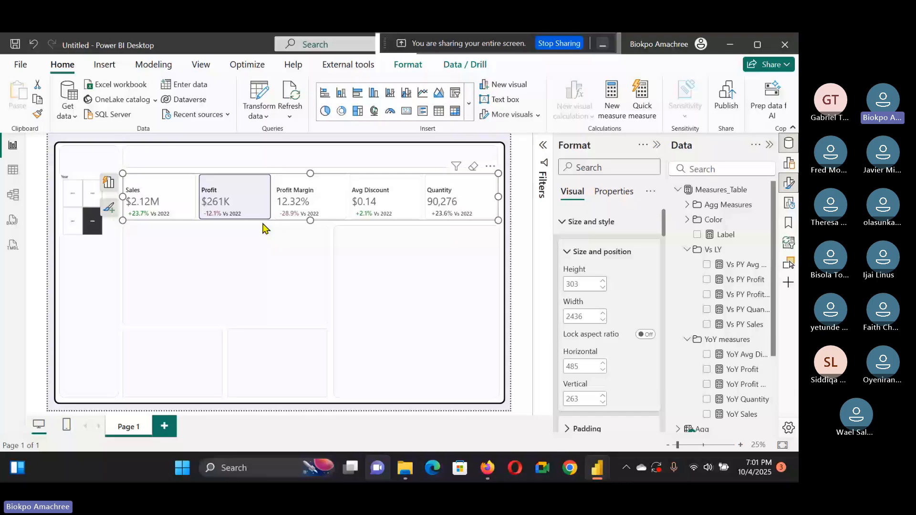
{"action": "scroll", "coordinate": [609, 331], "scroll_direction": "down", "scroll_amount": 10}
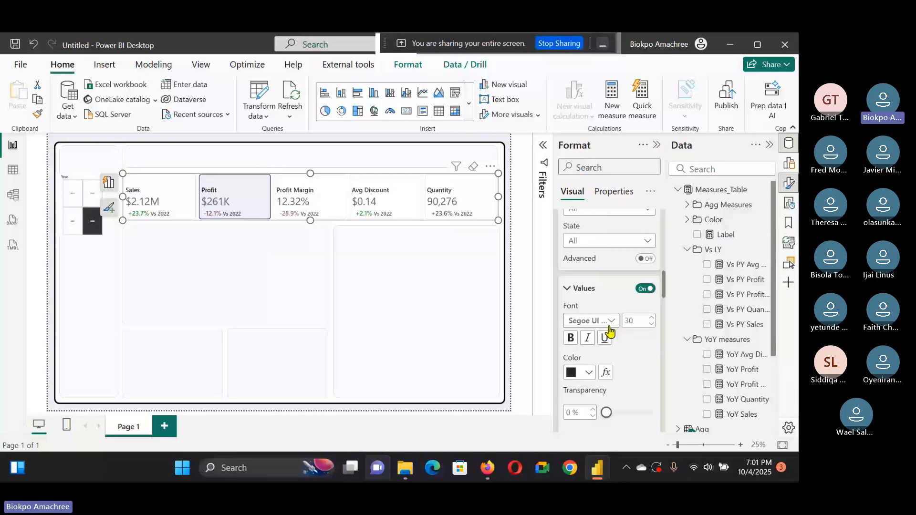
{"action": "scroll", "coordinate": [609, 329], "scroll_direction": "up", "scroll_amount": 1}
{"action": "left_click", "coordinate": [609, 303]}
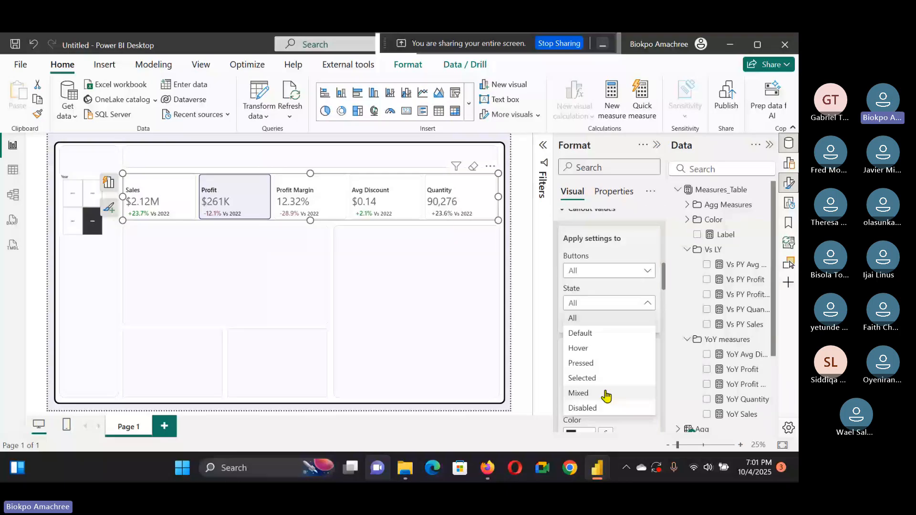
{"action": "left_click", "coordinate": [603, 390]}
{"action": "scroll", "coordinate": [602, 293], "scroll_direction": "down", "scroll_amount": 2}
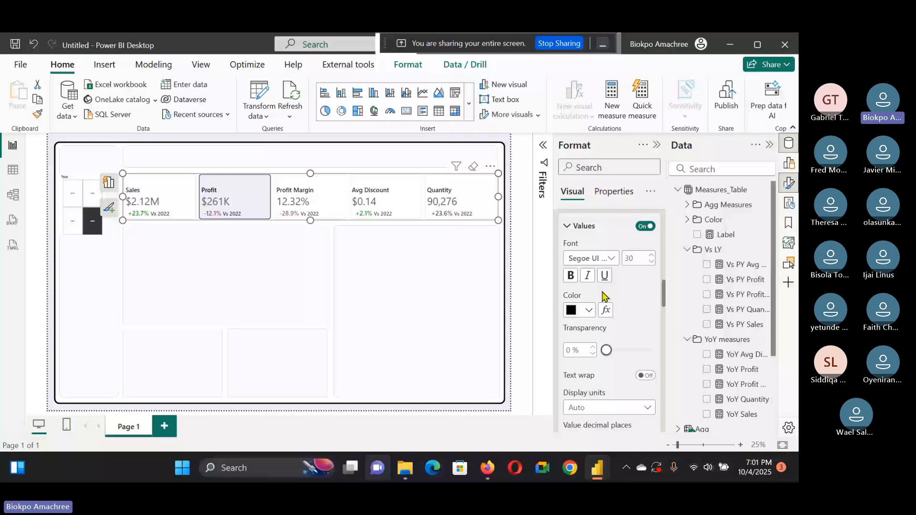
{"action": "left_click", "coordinate": [611, 258]}
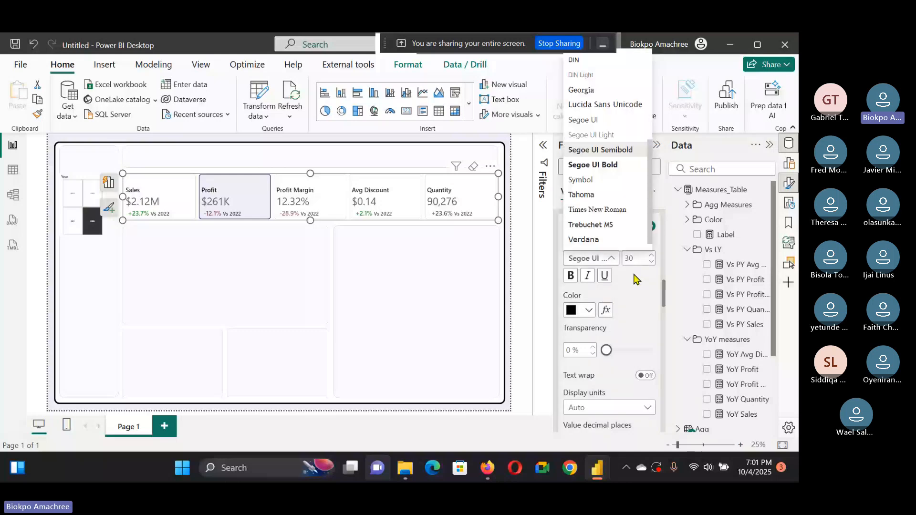
{"action": "left_click", "coordinate": [651, 256]}
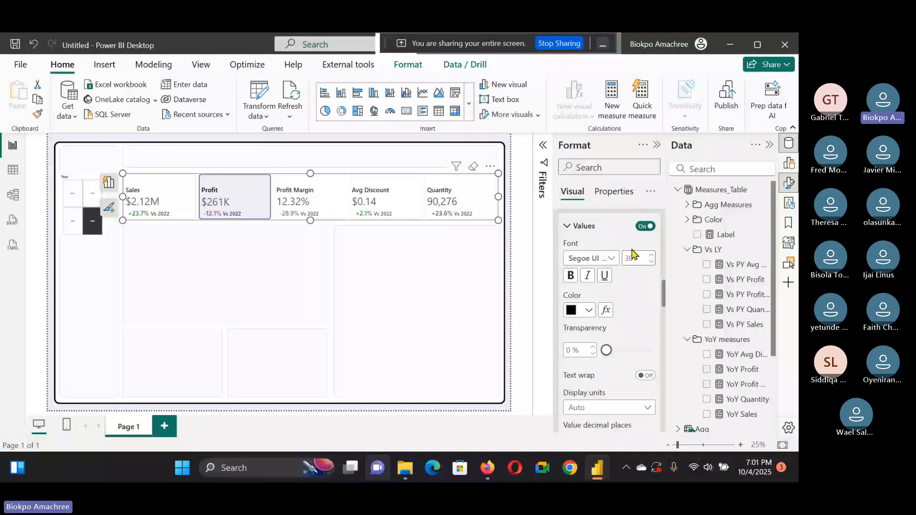
{"action": "left_click", "coordinate": [583, 226]}
{"action": "left_click", "coordinate": [590, 330]}
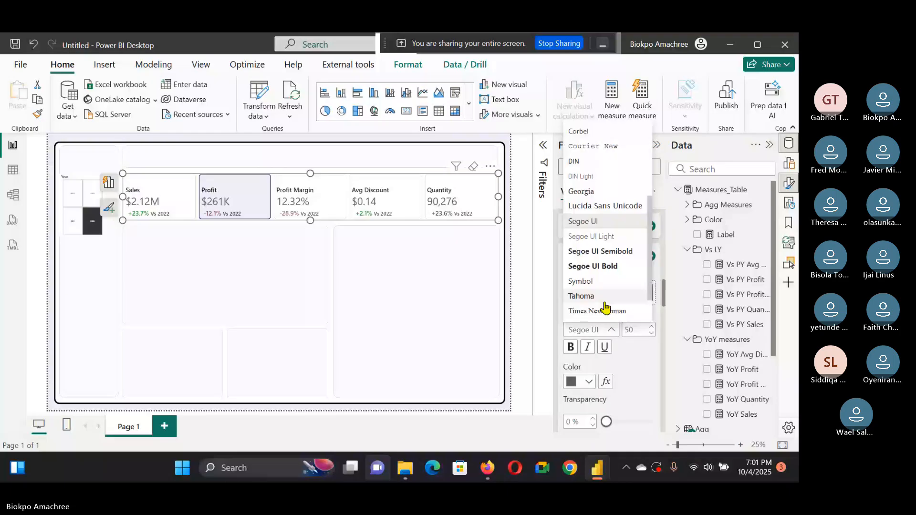
{"action": "left_click", "coordinate": [610, 327]}
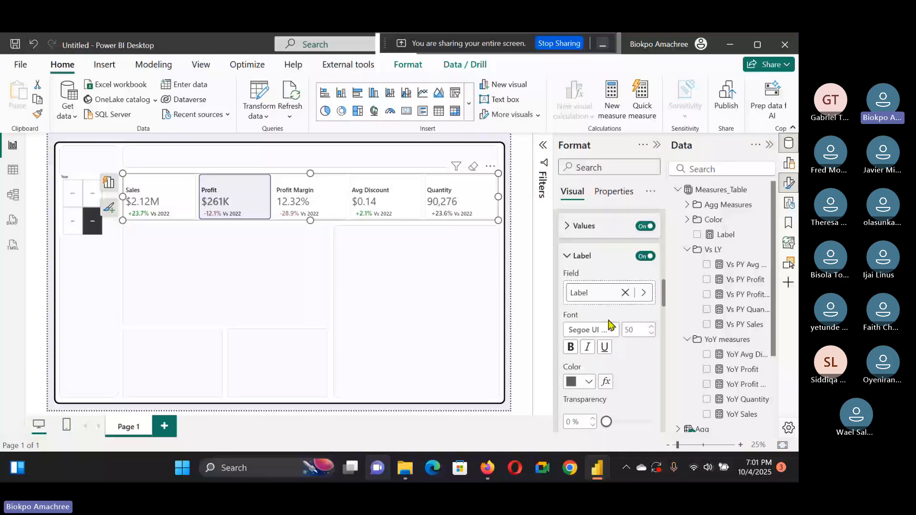
{"action": "left_click", "coordinate": [588, 381]}
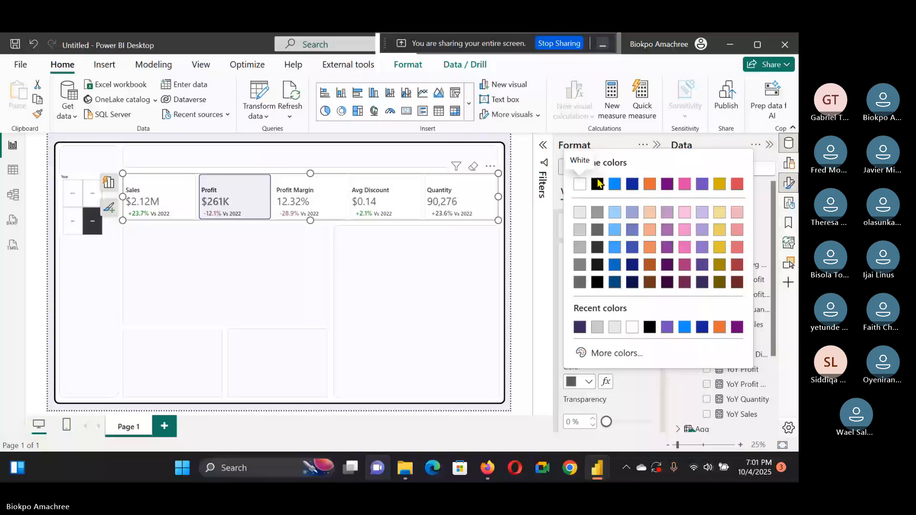
{"action": "left_click", "coordinate": [597, 184]}
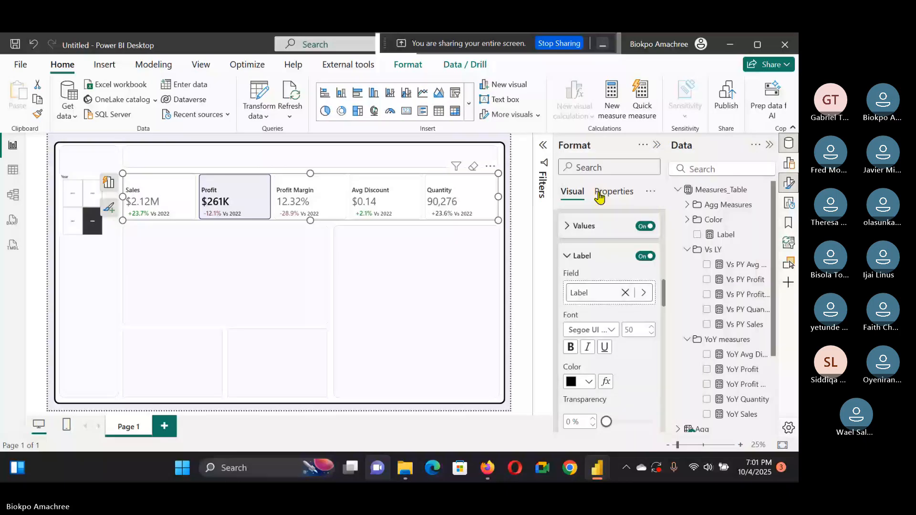
Step: Select the KPI slicer buttons, turn on the selection icon, and apply its settings to the Selected state
{"action": "left_click", "coordinate": [599, 193]}
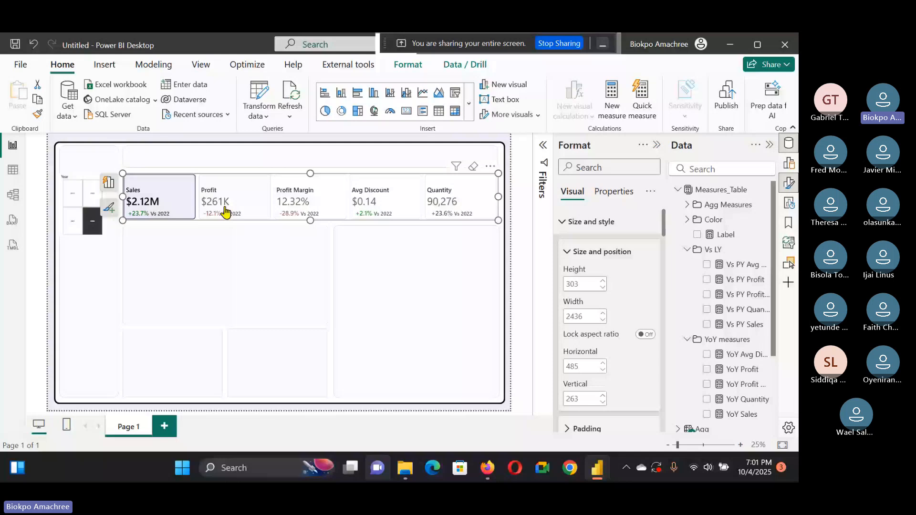
{"action": "left_click", "coordinate": [505, 215]}
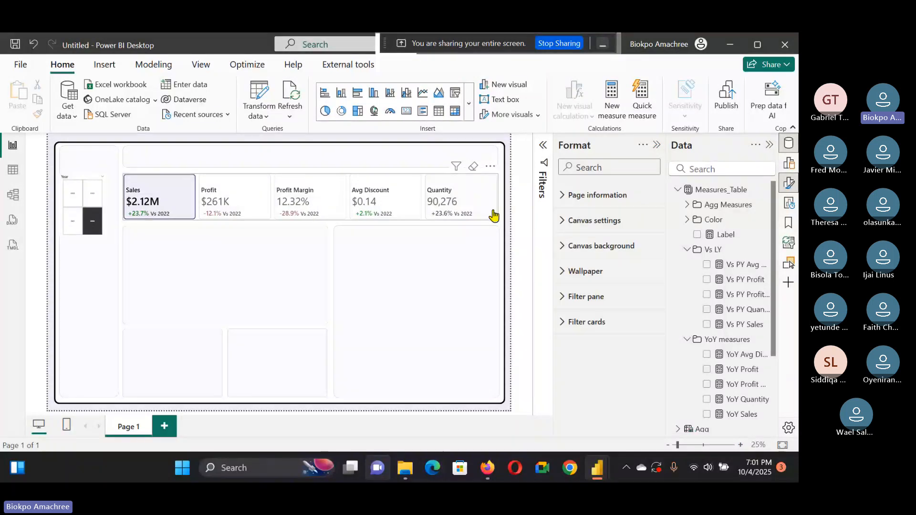
{"action": "left_click", "coordinate": [493, 215]}
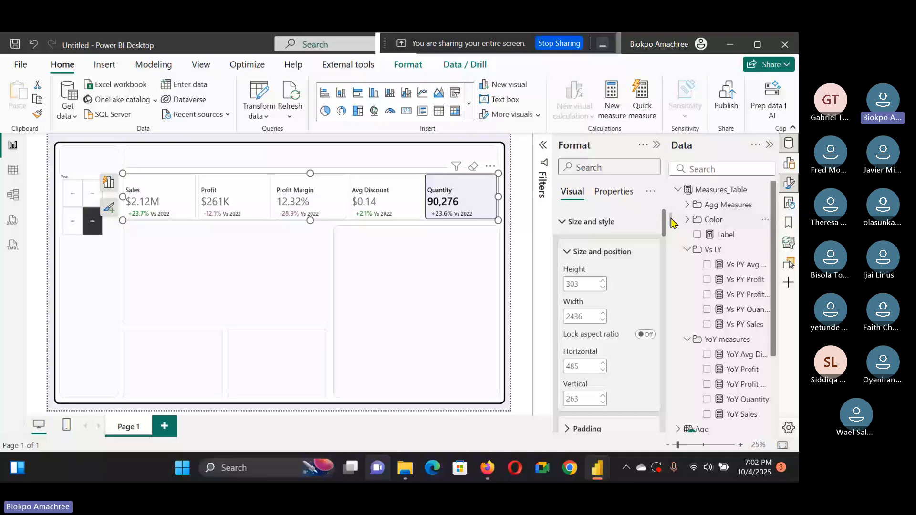
{"action": "scroll", "coordinate": [671, 222], "scroll_direction": "down", "scroll_amount": 2}
{"action": "scroll", "coordinate": [597, 324], "scroll_direction": "down", "scroll_amount": 5}
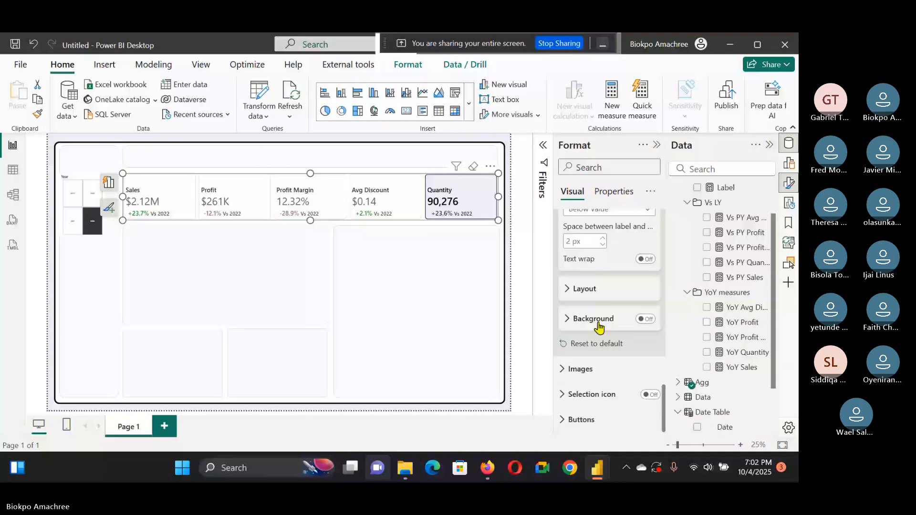
{"action": "left_click", "coordinate": [650, 394]}
{"action": "scroll", "coordinate": [611, 343], "scroll_direction": "down", "scroll_amount": 5}
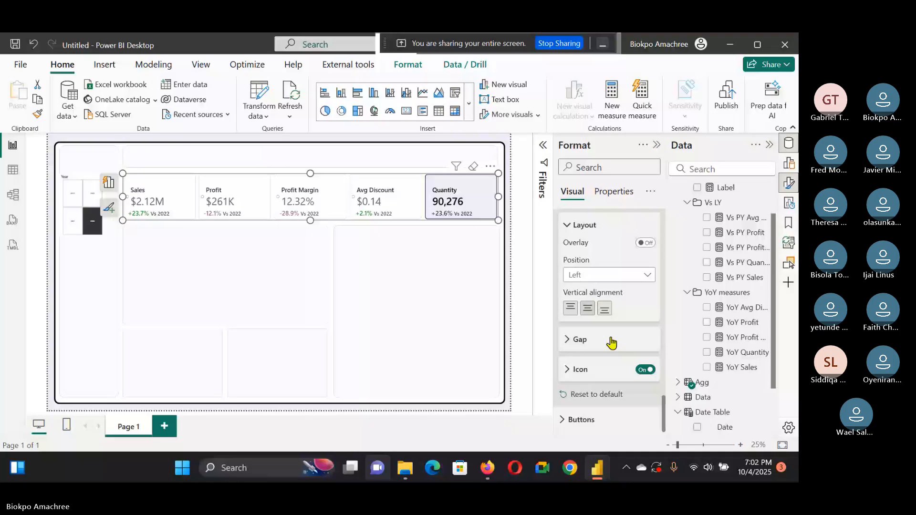
{"action": "scroll", "coordinate": [646, 380], "scroll_direction": "down", "scroll_amount": 3}
{"action": "left_click", "coordinate": [641, 386]}
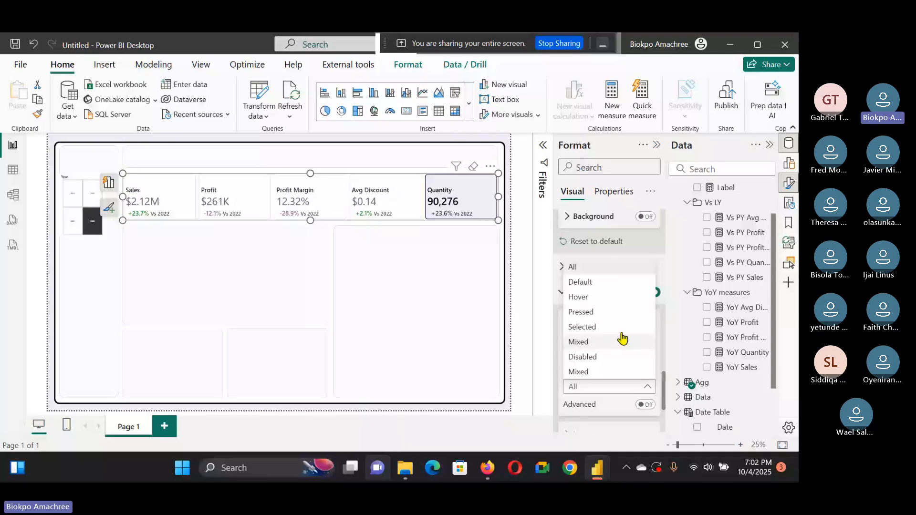
{"action": "left_click", "coordinate": [620, 328]}
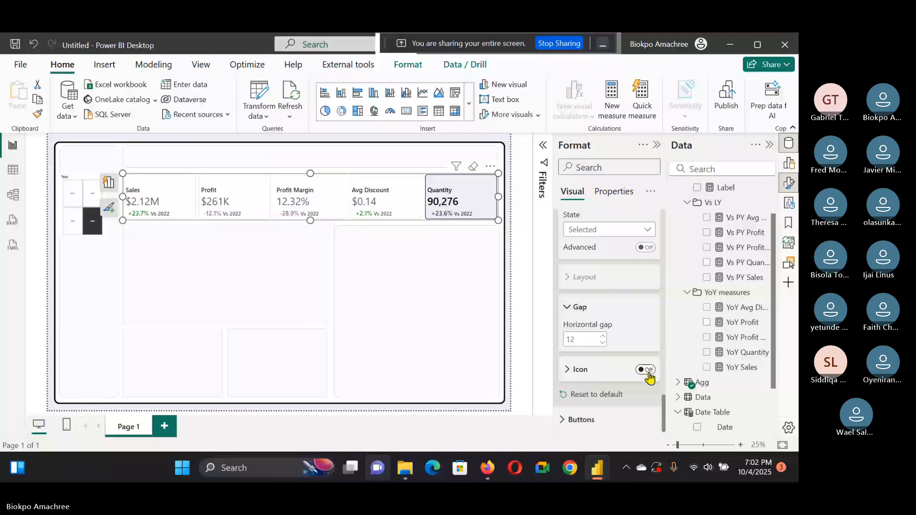
Step: Turn on the selection icon's Icon option and set its color to black and size to 25 px
{"action": "left_click", "coordinate": [647, 372]}
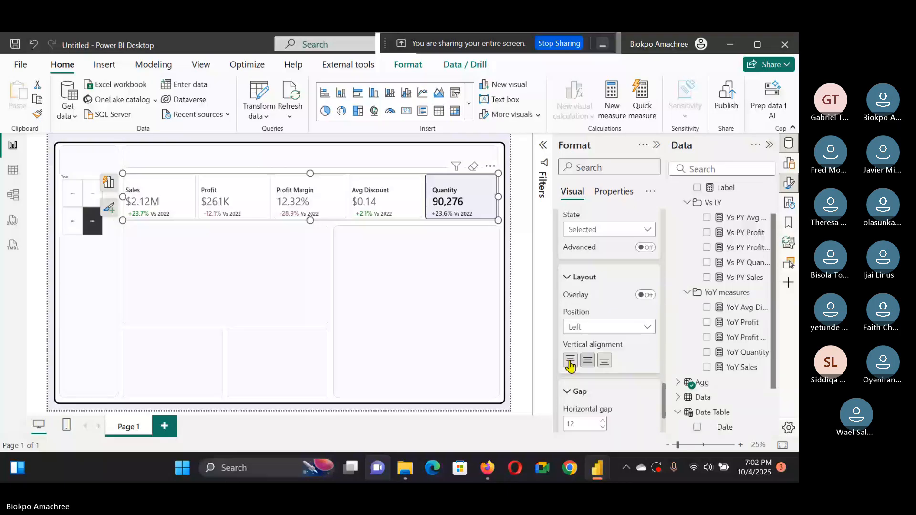
{"action": "scroll", "coordinate": [599, 377], "scroll_direction": "up", "scroll_amount": 3}
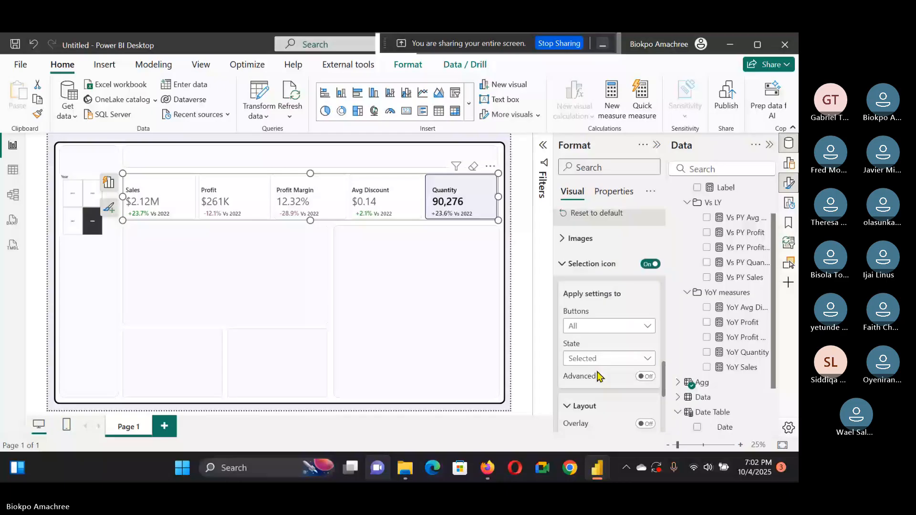
{"action": "scroll", "coordinate": [599, 377], "scroll_direction": "down", "scroll_amount": 5}
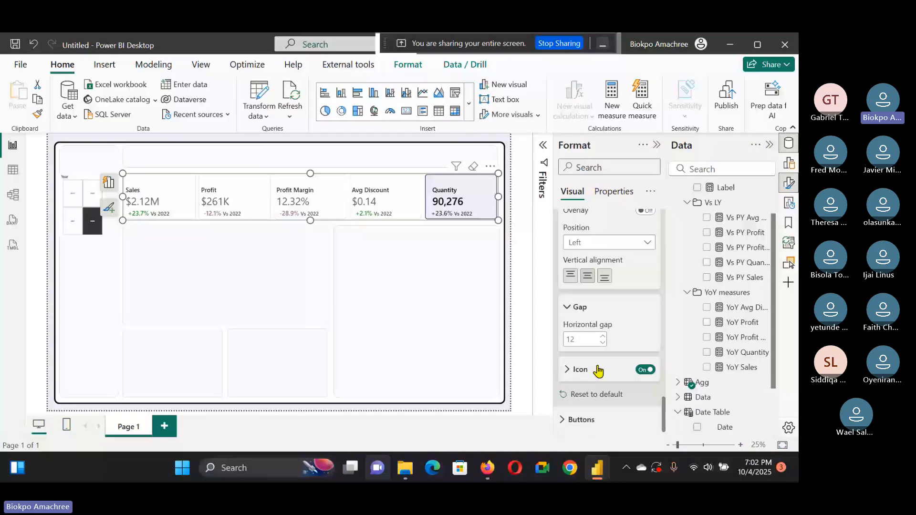
{"action": "left_click", "coordinate": [598, 371]}
{"action": "left_click", "coordinate": [585, 289]}
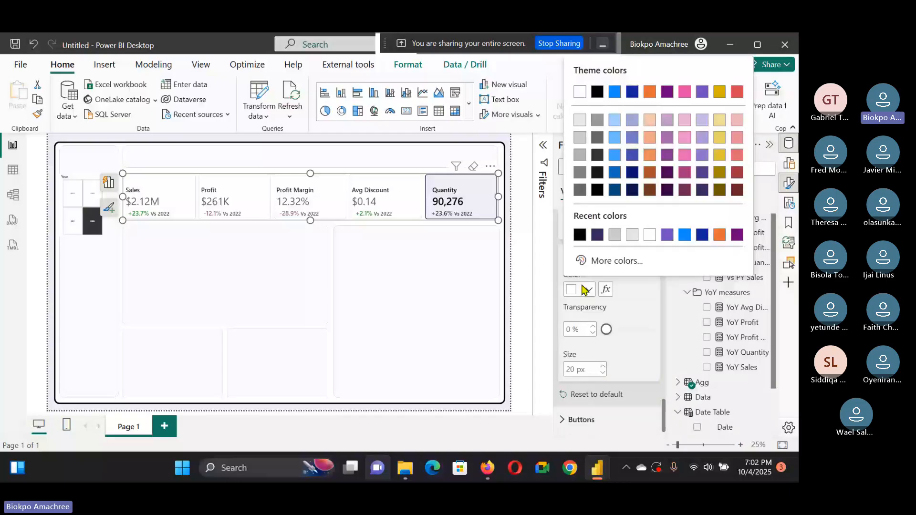
{"action": "left_click", "coordinate": [593, 94]}
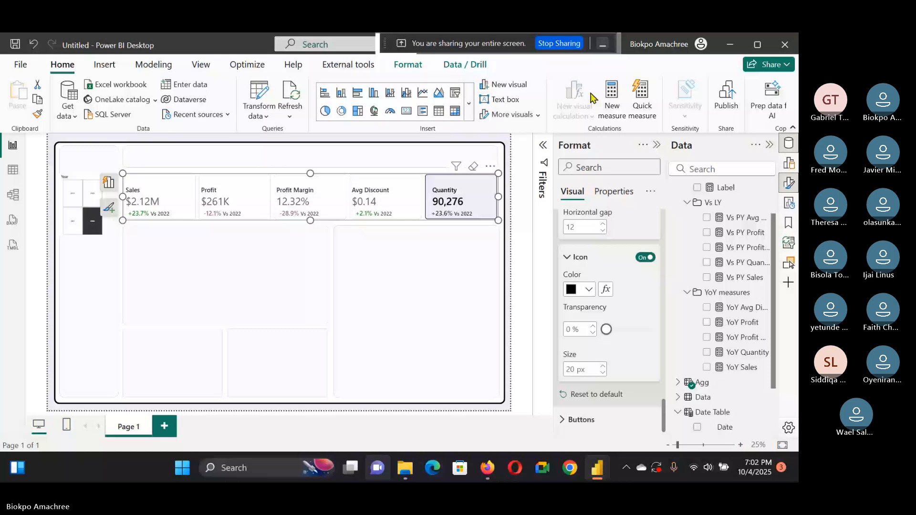
{"action": "left_click", "coordinate": [603, 366]}
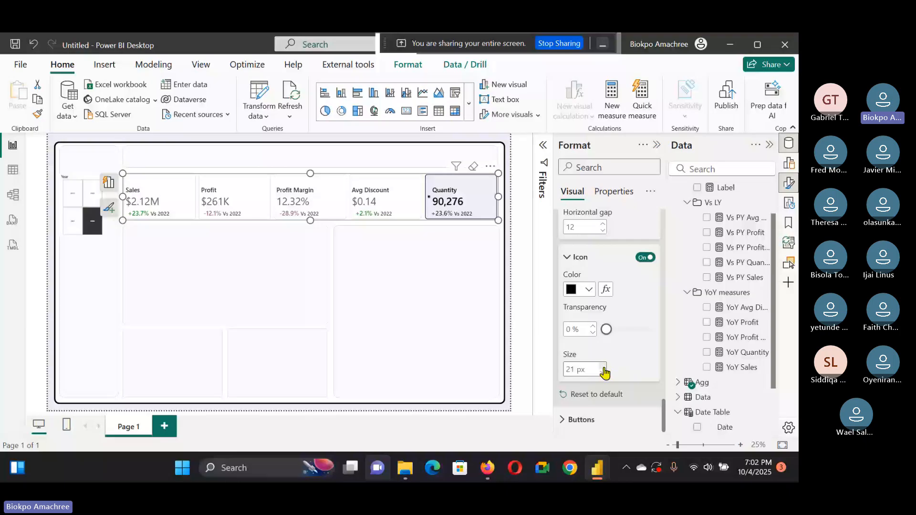
{"action": "left_click", "coordinate": [604, 367]}
{"action": "left_click", "coordinate": [603, 367]}
{"action": "left_click", "coordinate": [603, 367]}
{"action": "left_click", "coordinate": [604, 366]}
{"action": "left_click", "coordinate": [604, 366]}
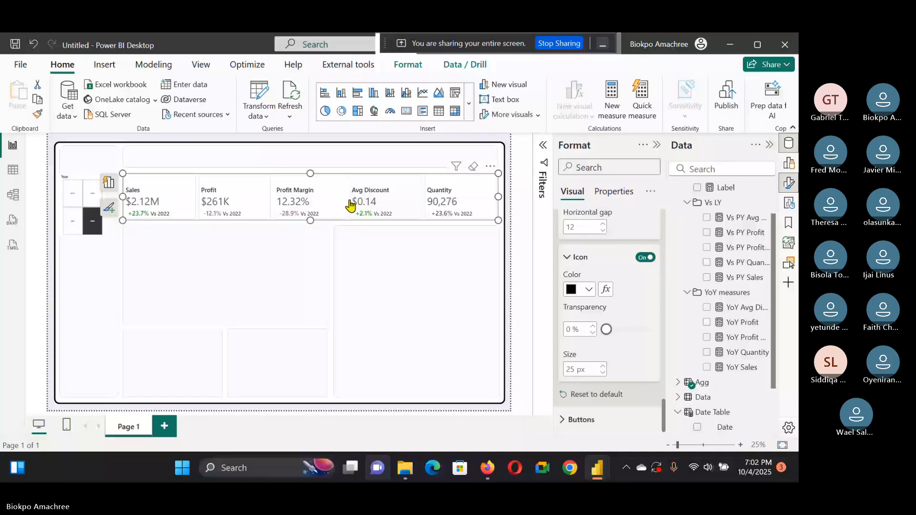
Step: Test the KPI slicer by selecting the Profit Margin, Profit and Profit Margin buttons in turn
{"action": "left_click", "coordinate": [308, 199]}
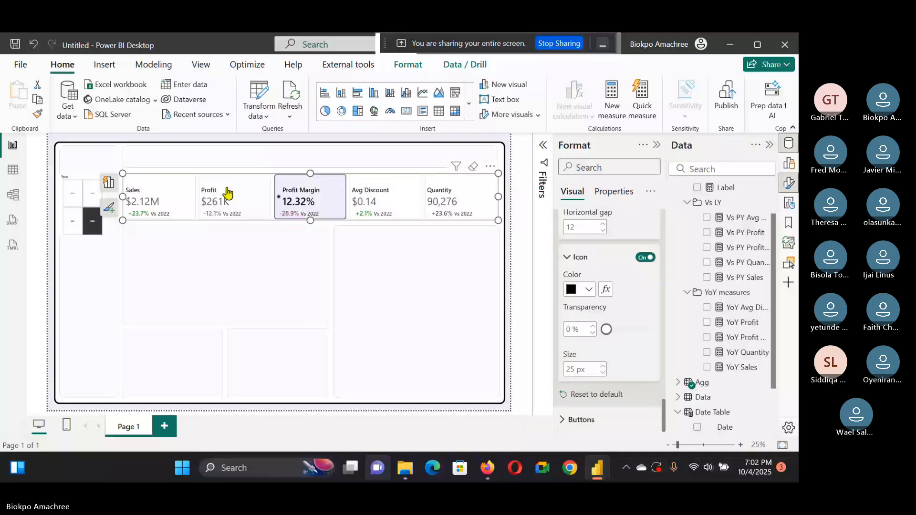
{"action": "left_click", "coordinate": [226, 195]}
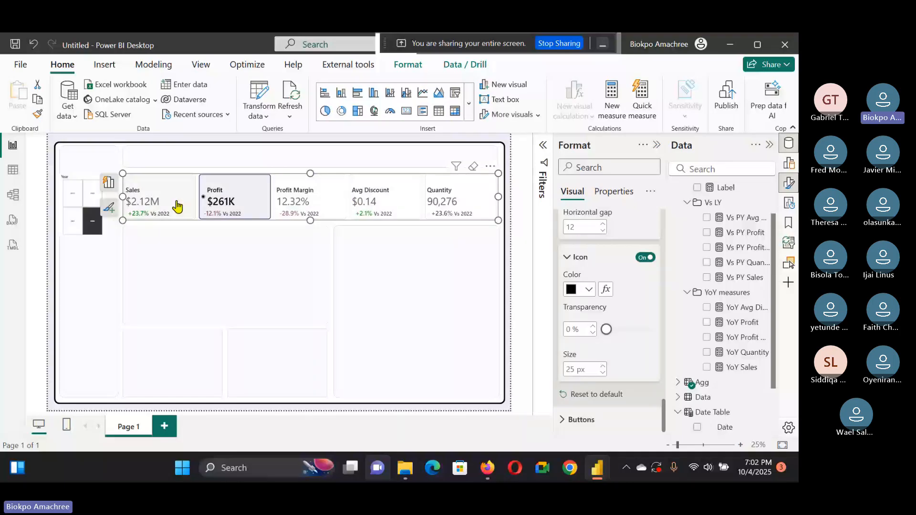
{"action": "left_click", "coordinate": [296, 202]}
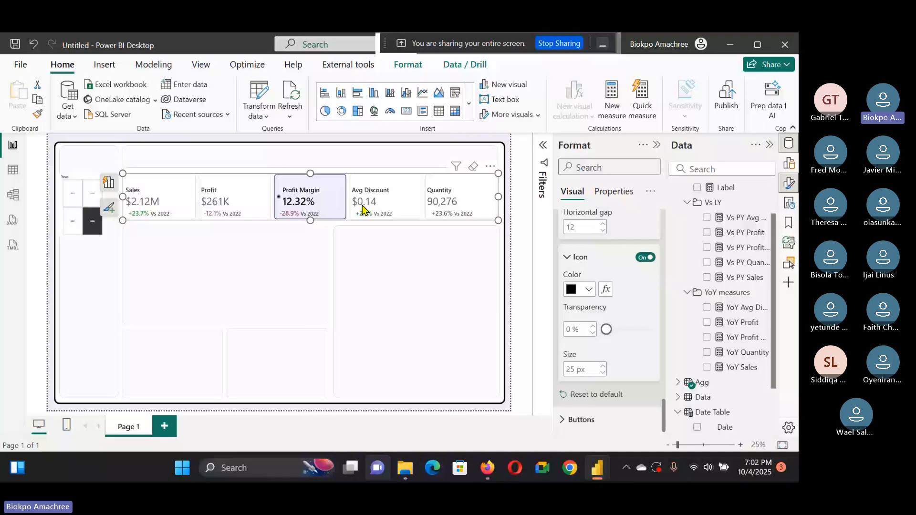
Step: Switch to the Work_E-commerce - Copy report and view its decomposition tree in focus mode
{"action": "left_click", "coordinate": [595, 477]}
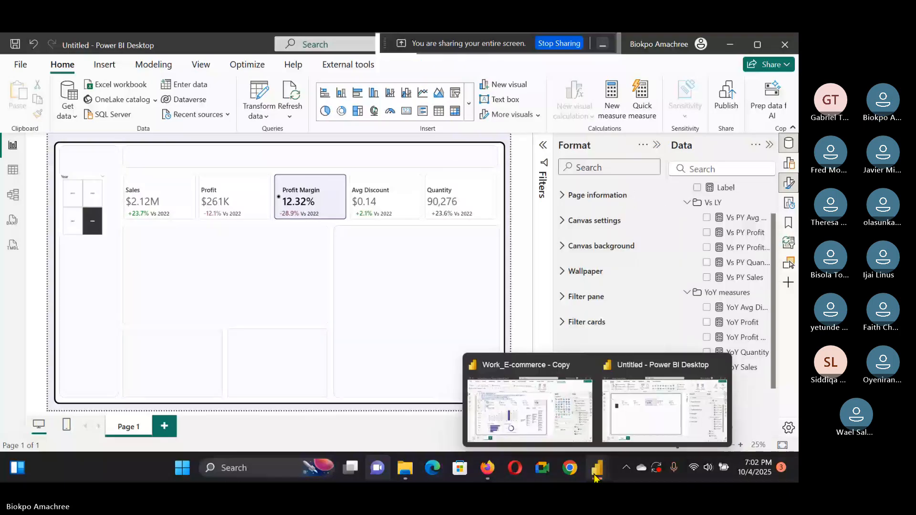
{"action": "left_click", "coordinate": [529, 408]}
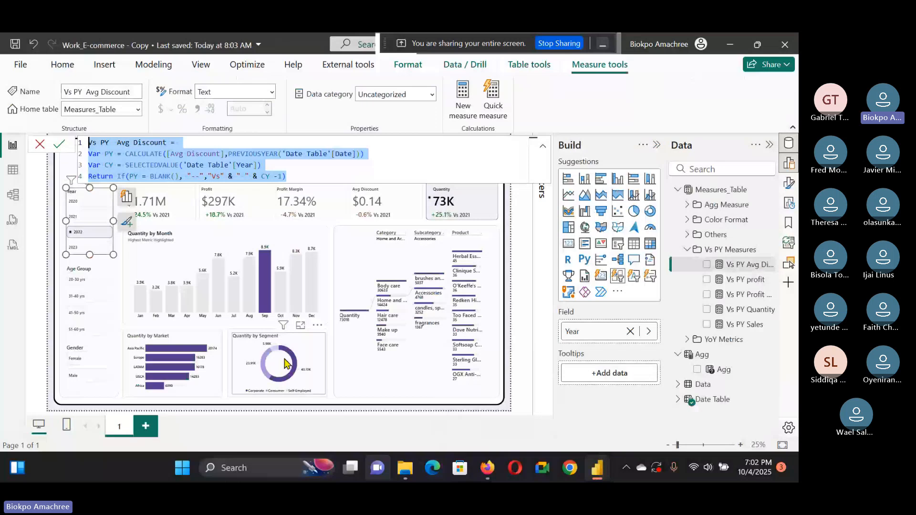
{"action": "left_click", "coordinate": [469, 285]}
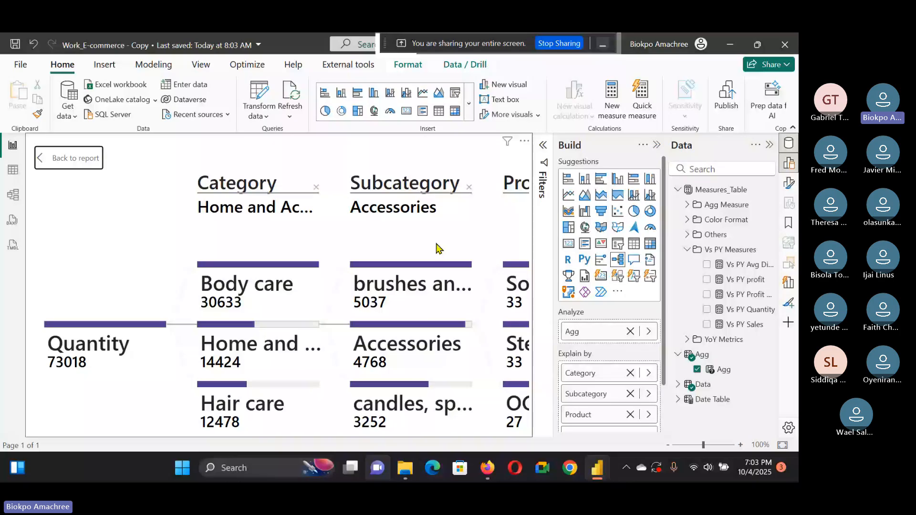
{"action": "left_click", "coordinate": [73, 156]}
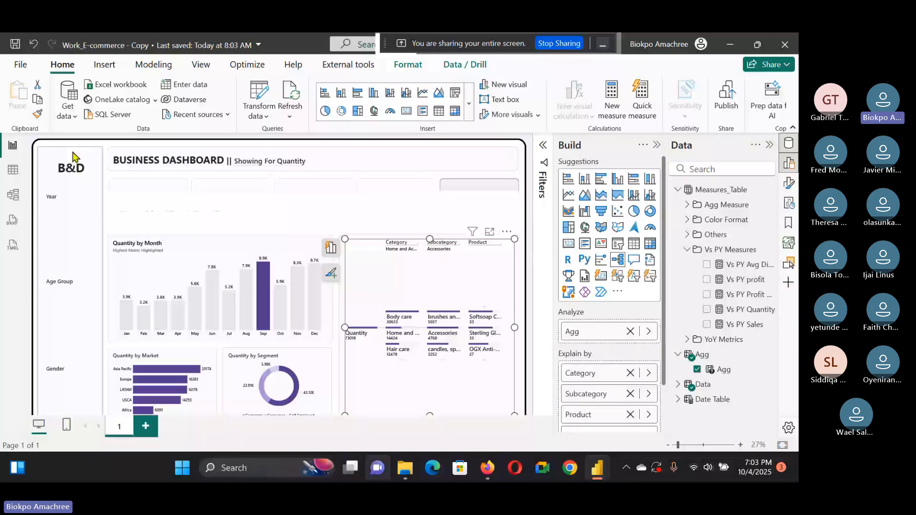
Step: Try the reference report's Profit, Profit Margin and Sales KPI buttons to compare how the charts change
{"action": "left_click", "coordinate": [263, 280]}
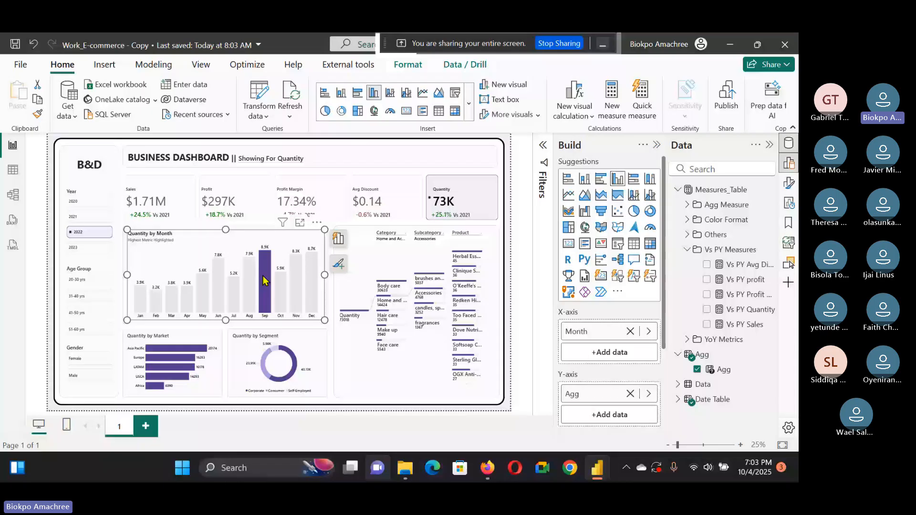
{"action": "left_click", "coordinate": [235, 198]}
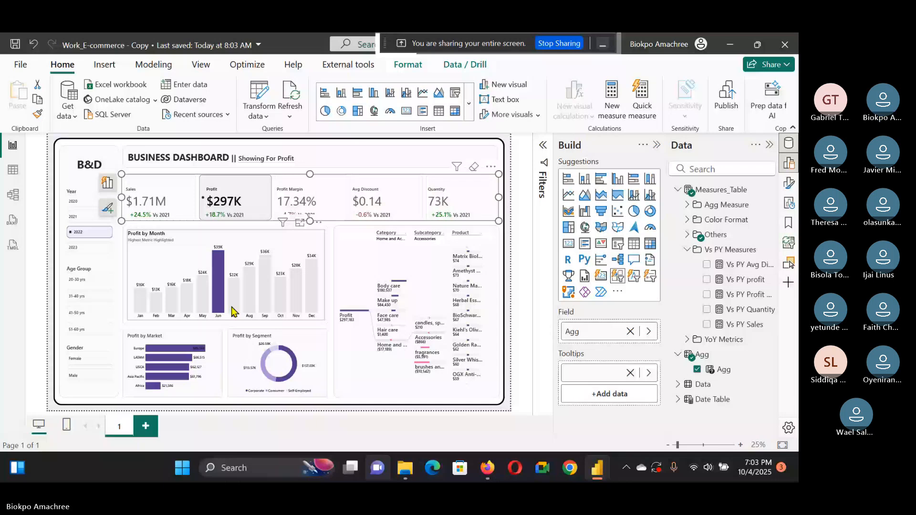
{"action": "left_click", "coordinate": [283, 200]}
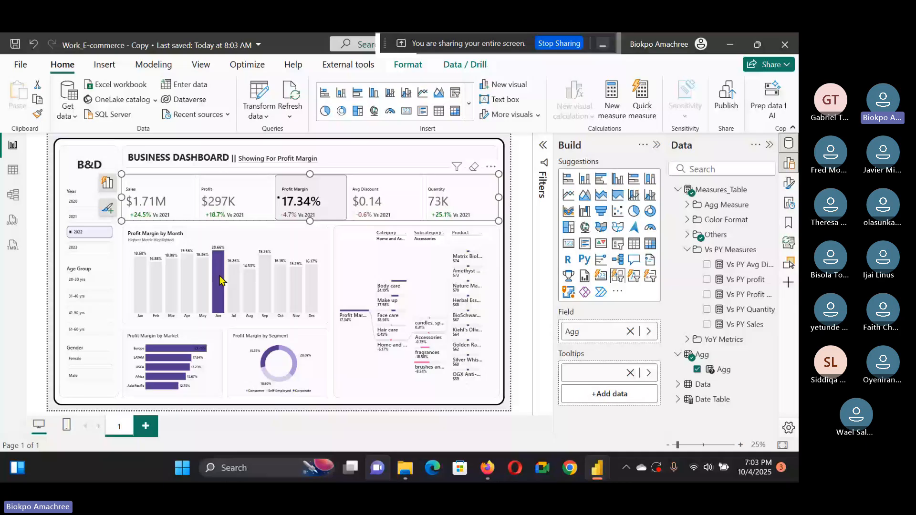
{"action": "left_click", "coordinate": [218, 201]}
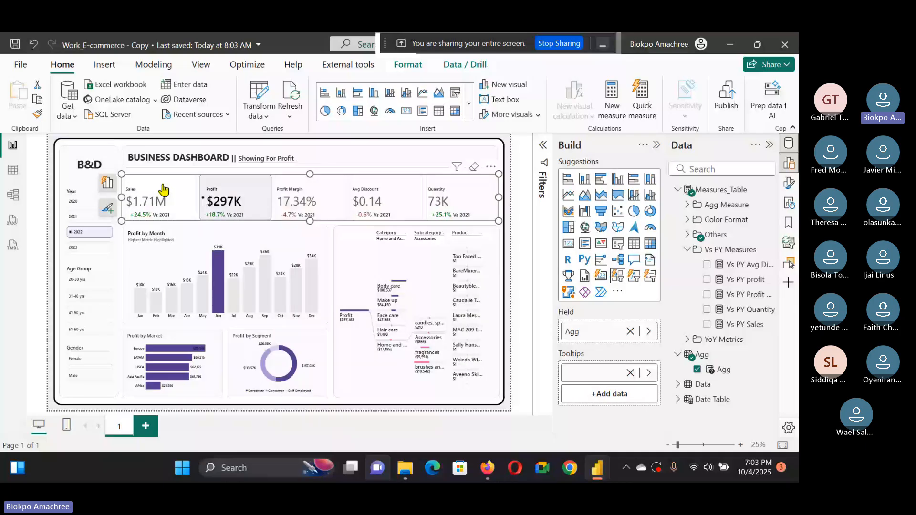
{"action": "left_click", "coordinate": [163, 190]}
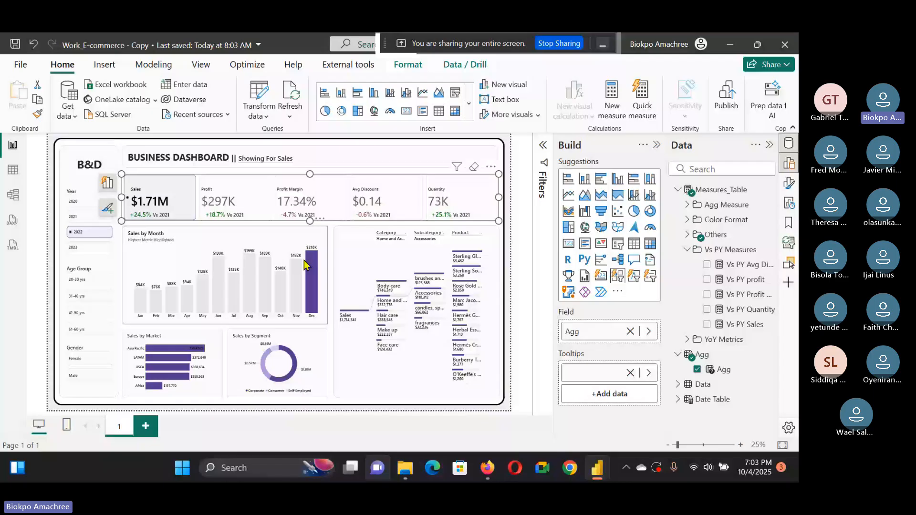
{"action": "left_click", "coordinate": [259, 302]}
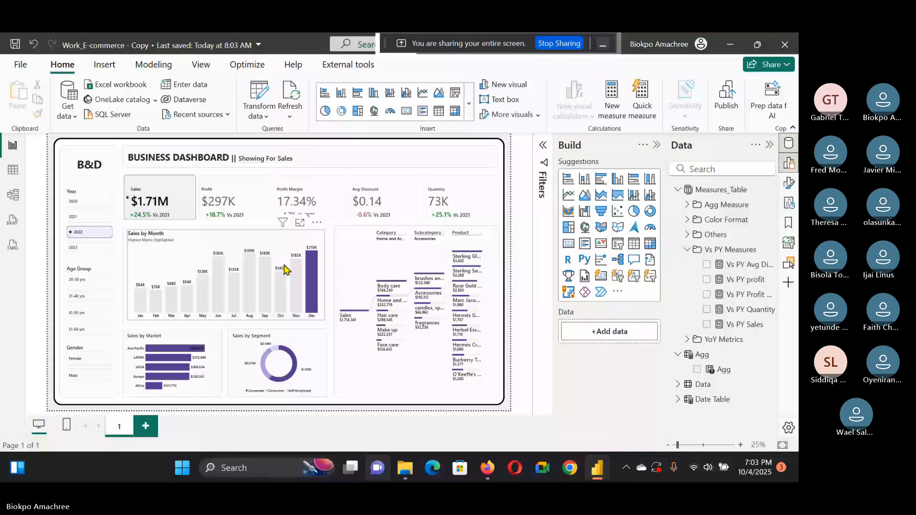
Step: Open the reference Sales by Market chart in focus mode and drill into Asia Pacific, then return to the Untitled report
{"action": "mouse_move", "coordinate": [190, 359]}
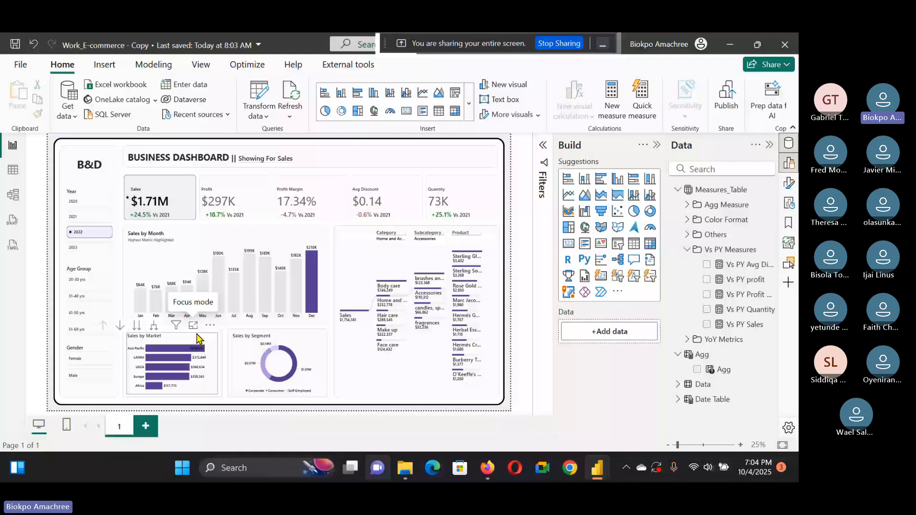
{"action": "left_click", "coordinate": [192, 326]}
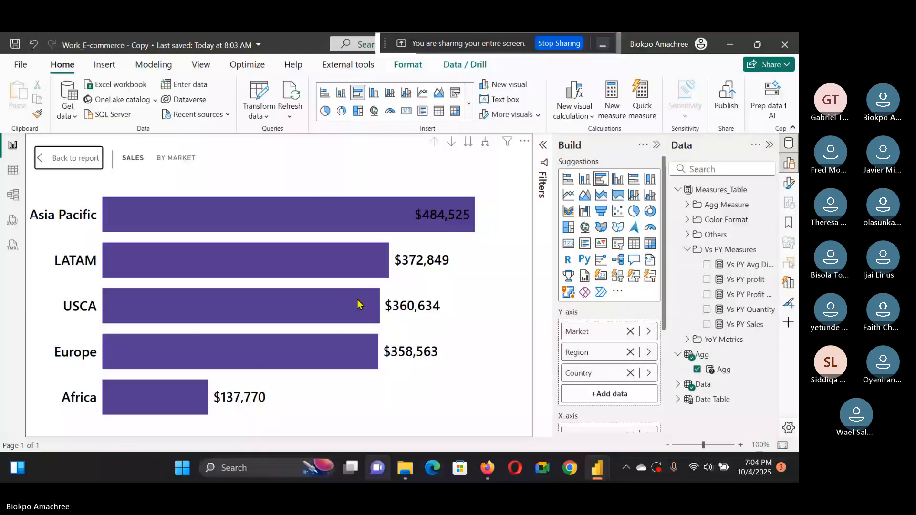
{"action": "left_click", "coordinate": [286, 233]}
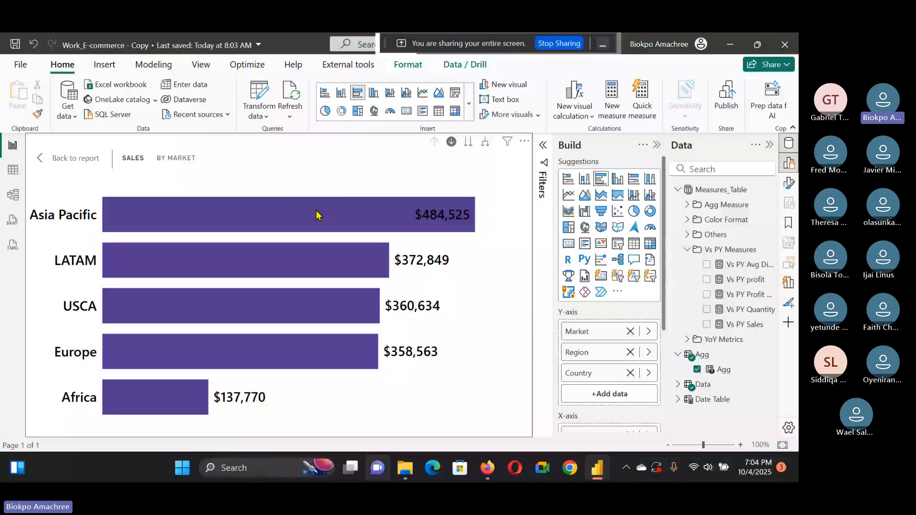
{"action": "left_click", "coordinate": [316, 212]}
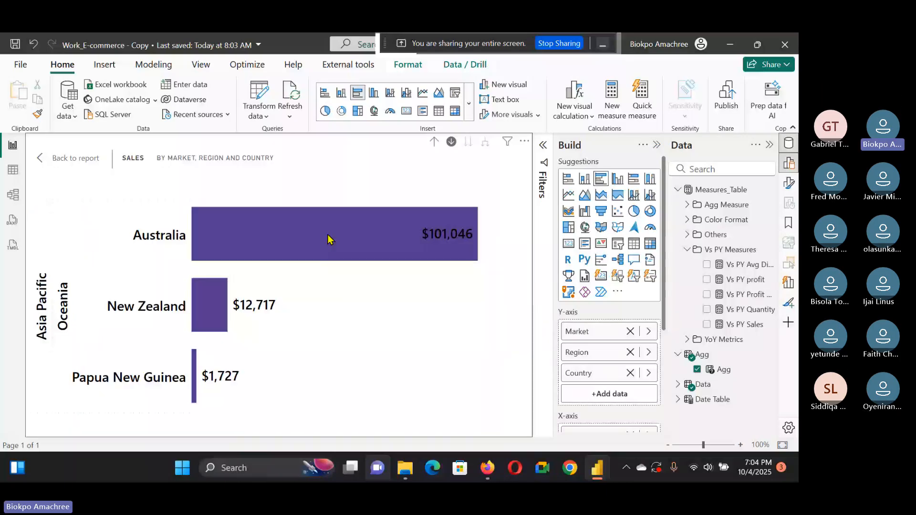
{"action": "scroll", "coordinate": [611, 305], "scroll_direction": "down", "scroll_amount": 2}
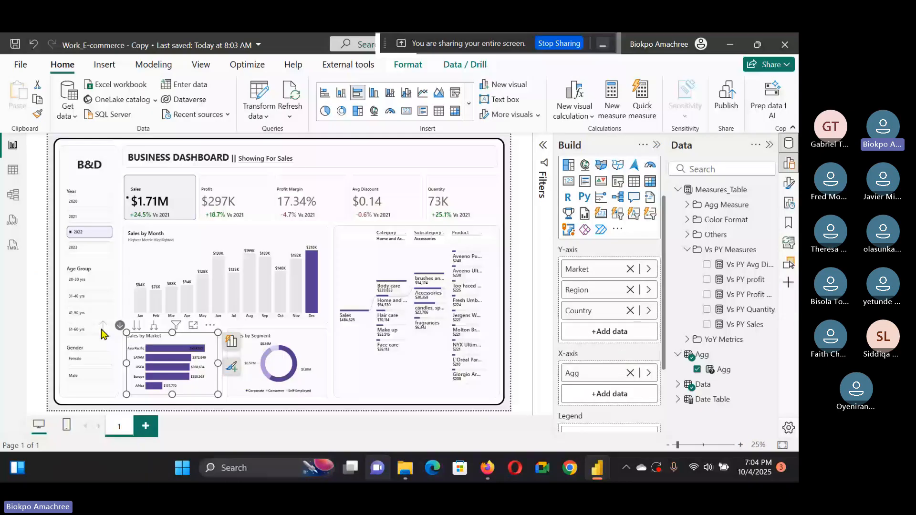
{"action": "left_click", "coordinate": [119, 330]}
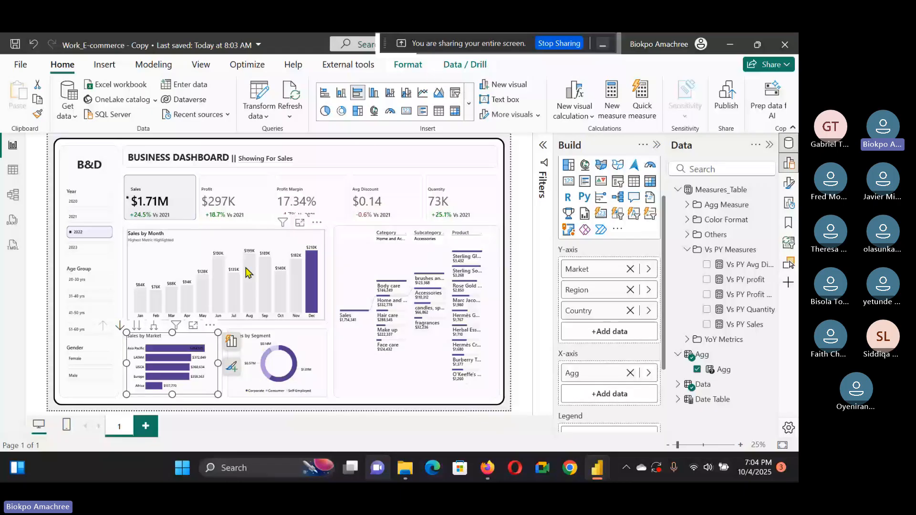
{"action": "mouse_move", "coordinate": [597, 468]}
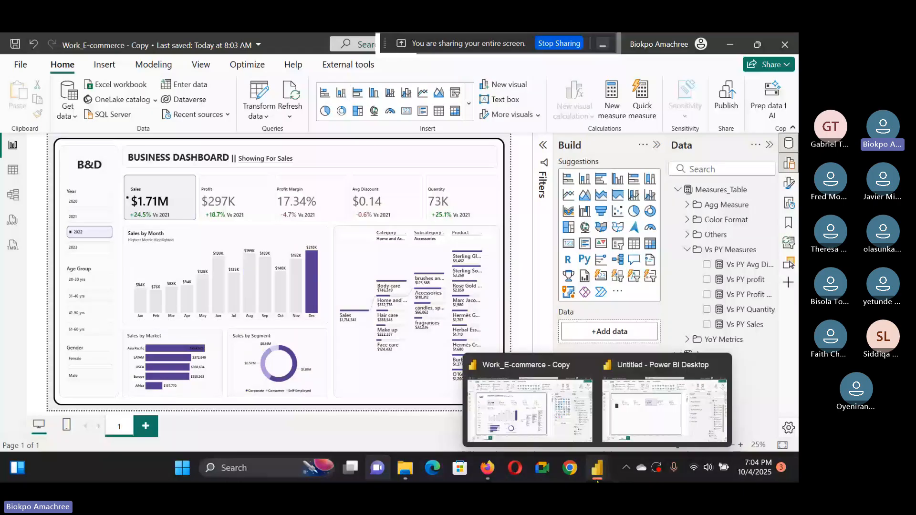
{"action": "left_click", "coordinate": [640, 431]}
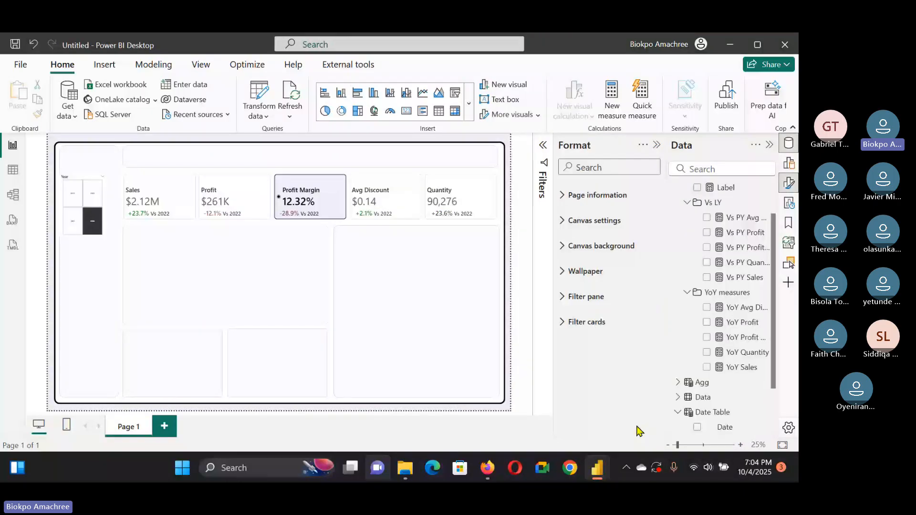
Step: Insert a clustered column chart and resize it to fill the Sales by Month area below the KPI cards
{"action": "left_click", "coordinate": [270, 311]}
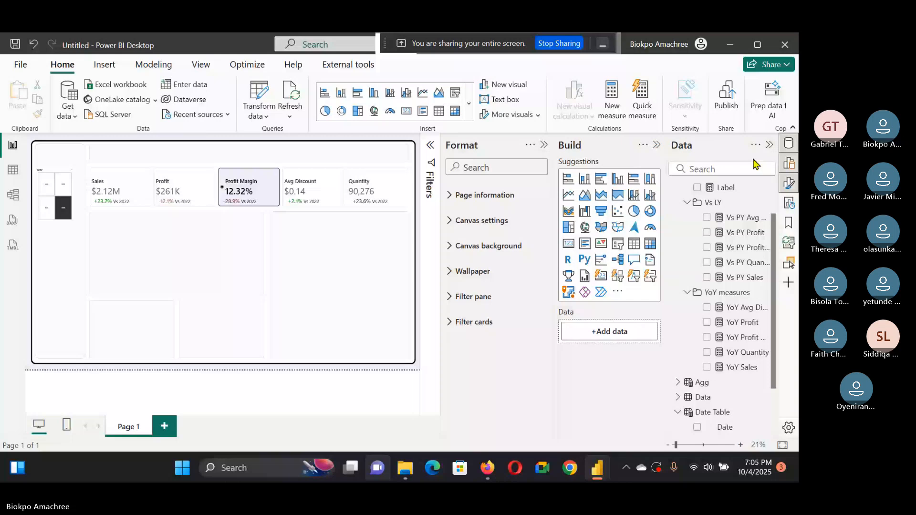
{"action": "left_click", "coordinate": [617, 178]}
{"action": "left_click", "coordinate": [543, 145]}
{"action": "left_click_drag", "start_coordinate": [87, 160], "coordinate": [154, 246]}
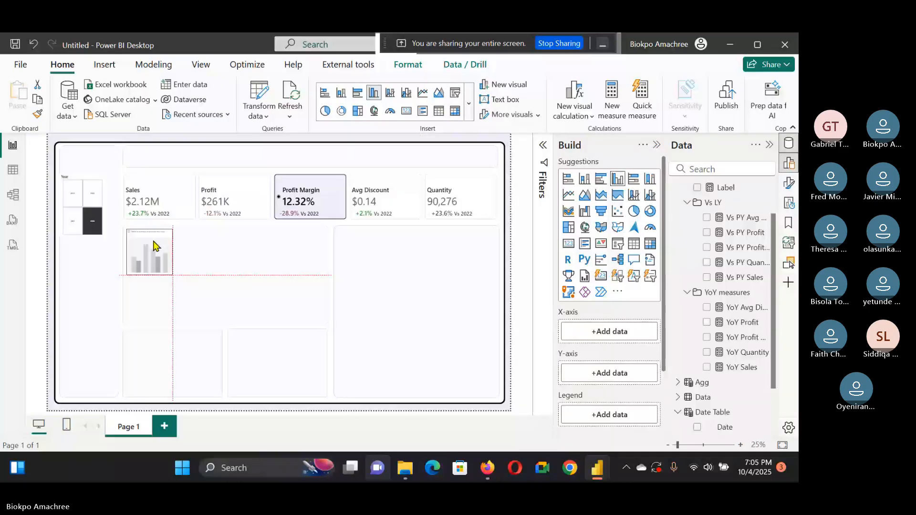
{"action": "left_click_drag", "start_coordinate": [173, 252], "coordinate": [321, 251]}
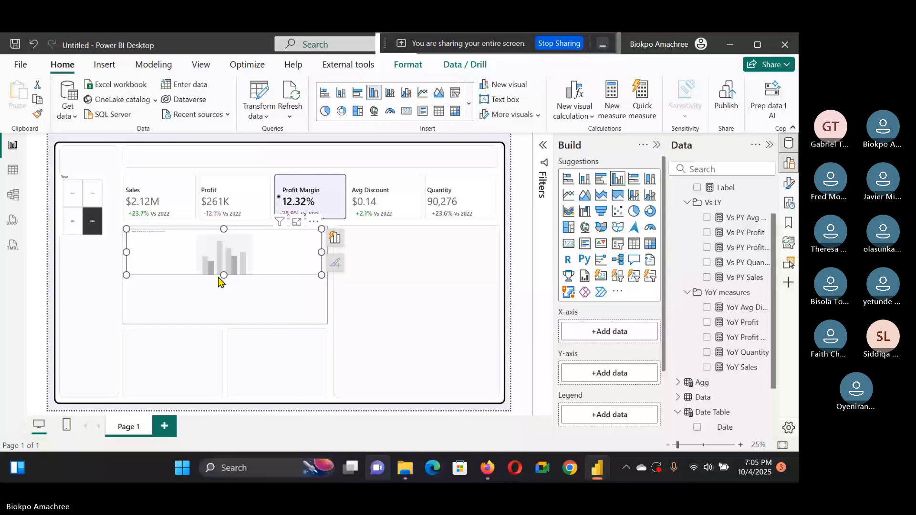
{"action": "left_click_drag", "start_coordinate": [219, 282], "coordinate": [219, 318]}
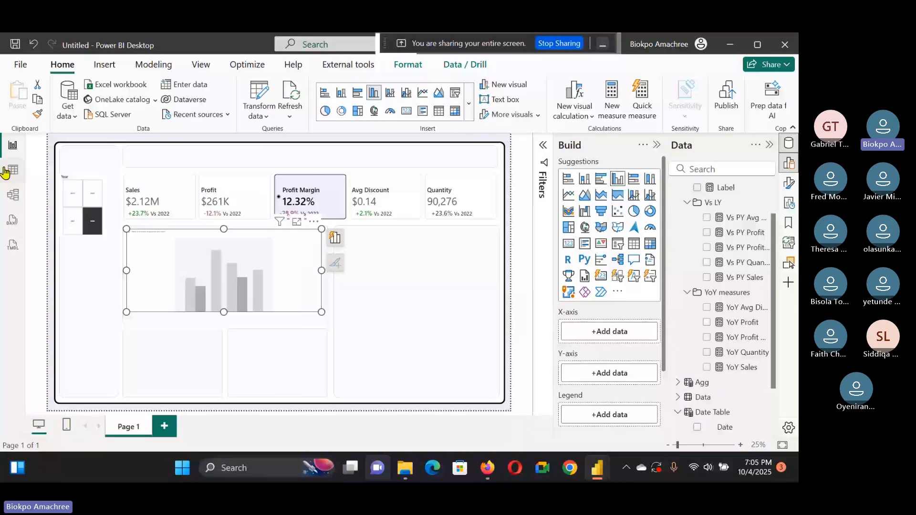
Step: Inspect the Date Table's Month column in table view, then return to the report
{"action": "left_click", "coordinate": [6, 173]}
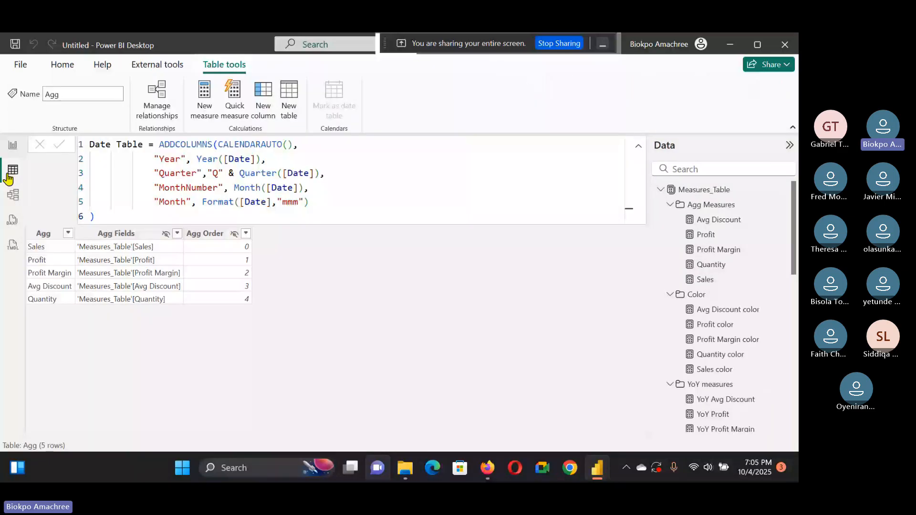
{"action": "scroll", "coordinate": [693, 368], "scroll_direction": "down", "scroll_amount": 10}
{"action": "scroll", "coordinate": [691, 336], "scroll_direction": "up", "scroll_amount": 6}
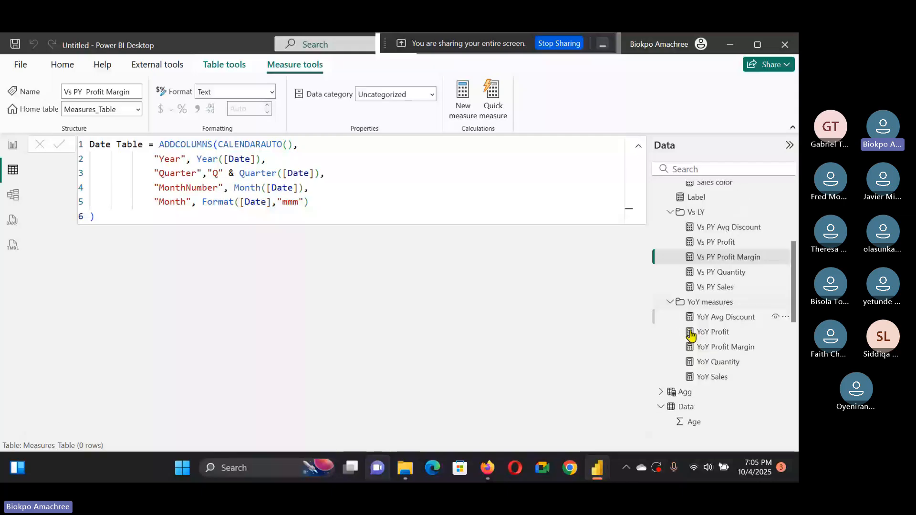
{"action": "left_click", "coordinate": [681, 407]}
{"action": "left_click", "coordinate": [695, 424]}
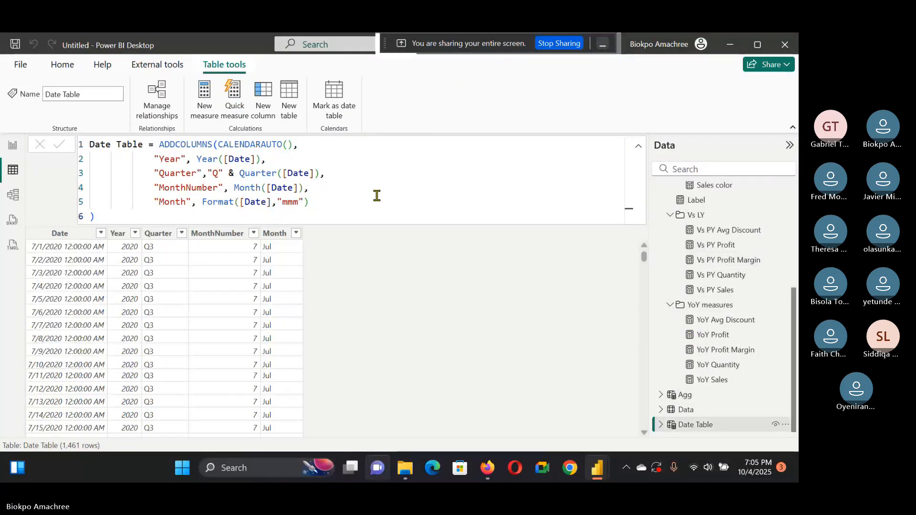
{"action": "left_click", "coordinate": [274, 233]}
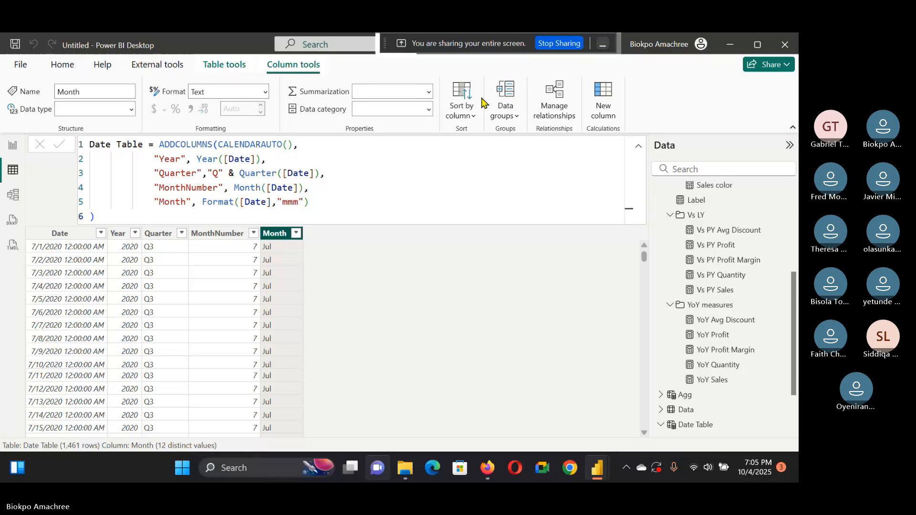
{"action": "left_click", "coordinate": [11, 147]}
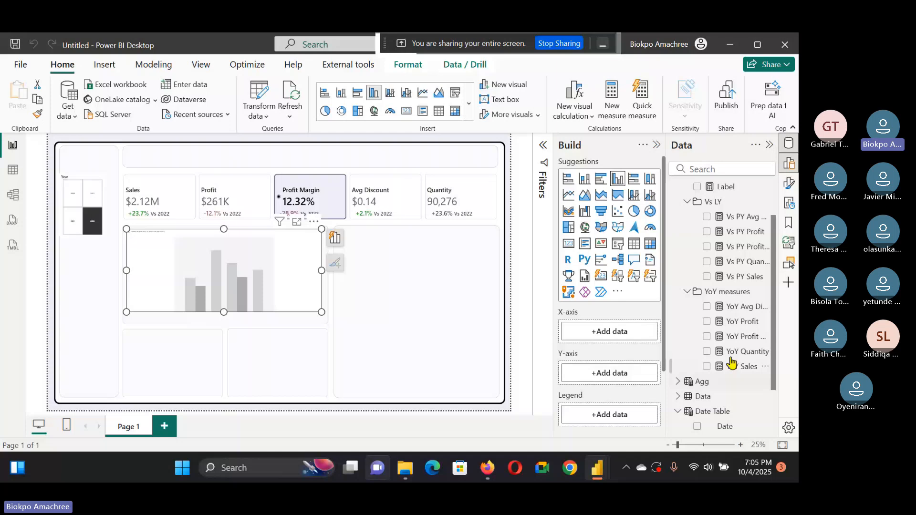
Step: Add the Date Table's Month to the chart's X-axis and the Agg parameter to its Y-axis
{"action": "scroll", "coordinate": [683, 258], "scroll_direction": "up", "scroll_amount": 2}
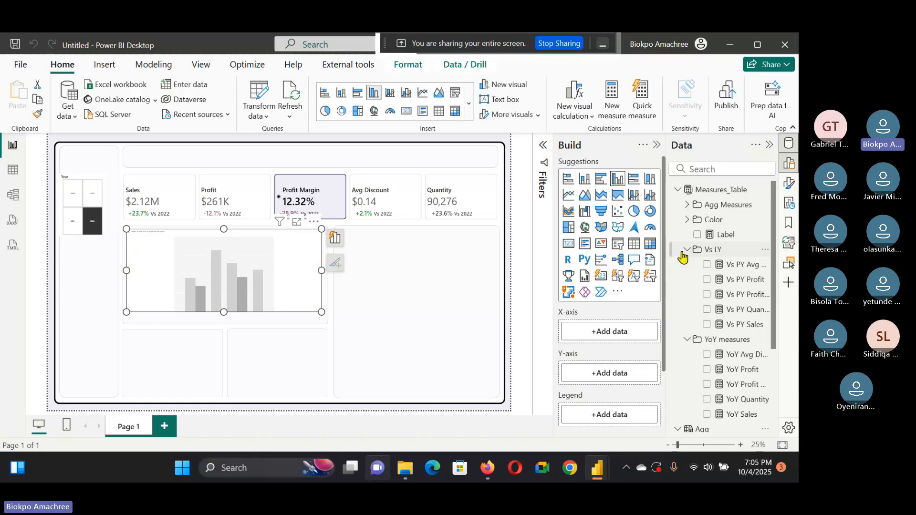
{"action": "left_click", "coordinate": [686, 250]}
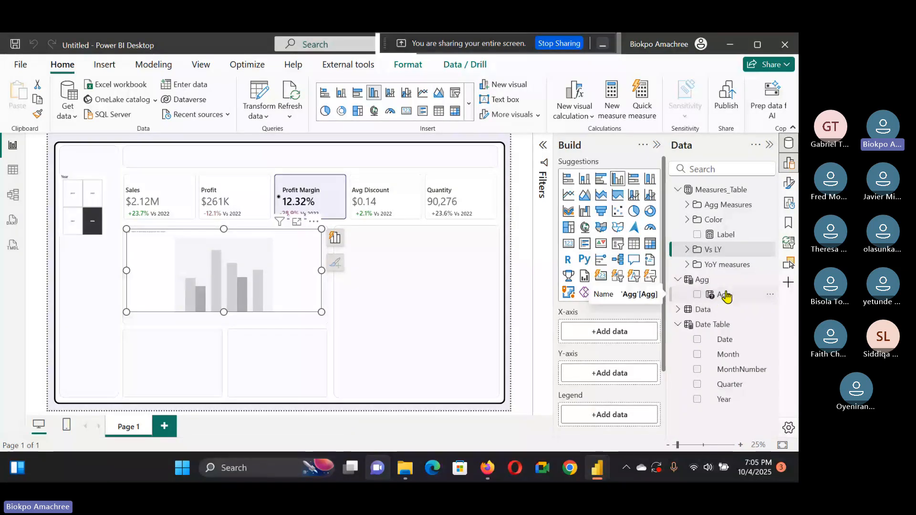
{"action": "left_click", "coordinate": [704, 297]}
{"action": "left_click_drag", "start_coordinate": [705, 298], "coordinate": [624, 375]}
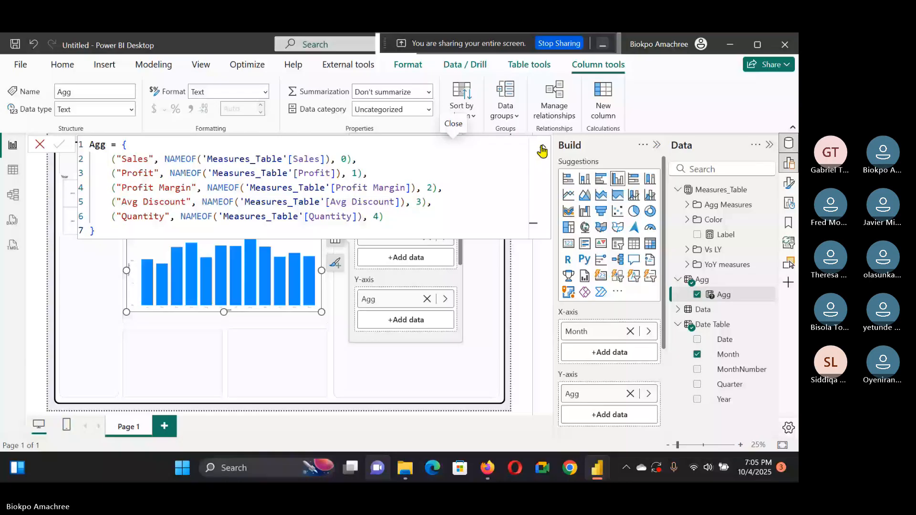
Step: Turn off the chart's X-axis and Y-axis titles
{"action": "left_click", "coordinate": [255, 272]}
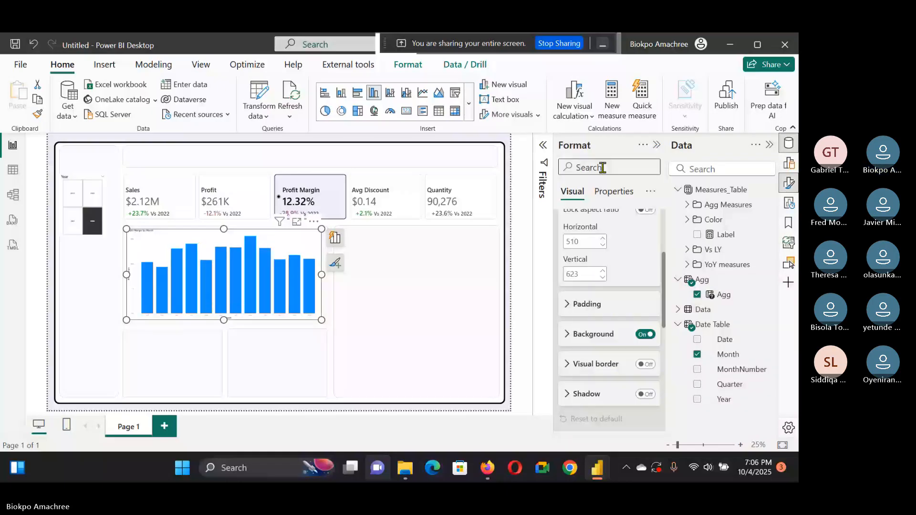
{"action": "left_click", "coordinate": [602, 167]}
{"action": "type", "text": "titl"}
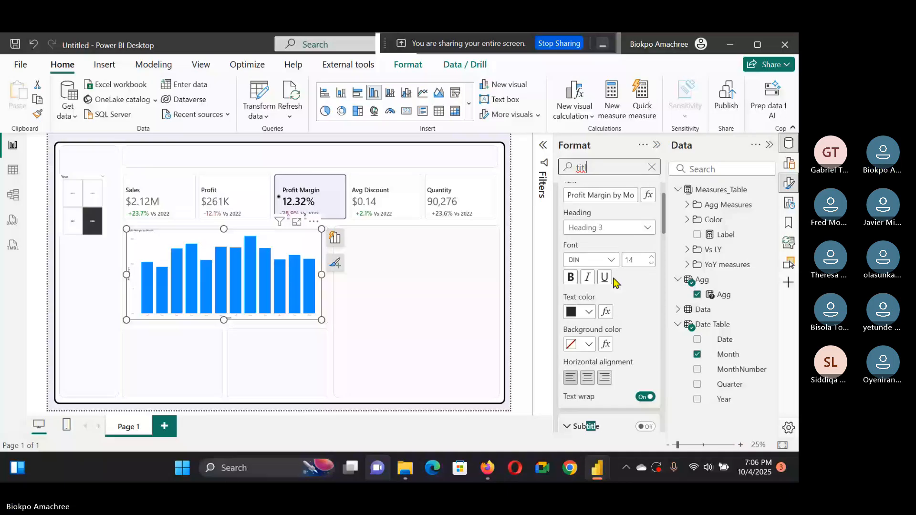
{"action": "scroll", "coordinate": [637, 310], "scroll_direction": "down", "scroll_amount": 5}
{"action": "left_click", "coordinate": [645, 326]}
{"action": "left_click", "coordinate": [645, 247]}
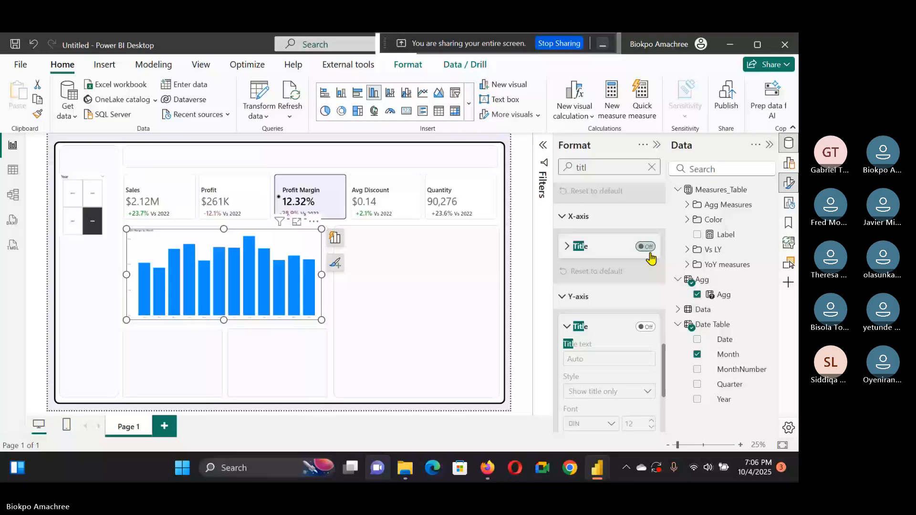
{"action": "left_click", "coordinate": [652, 167]}
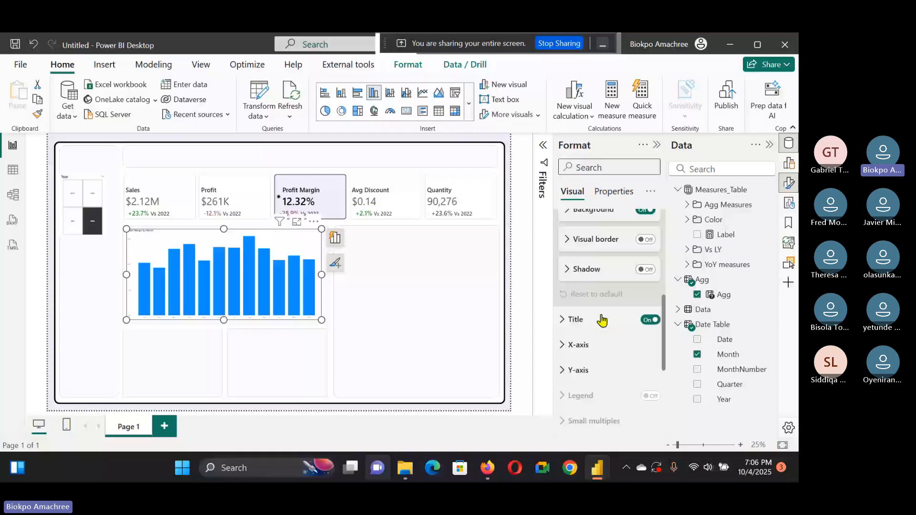
Step: With the Profit KPI selected, set the chart's X-axis label colour to black
{"action": "left_click", "coordinate": [253, 194]}
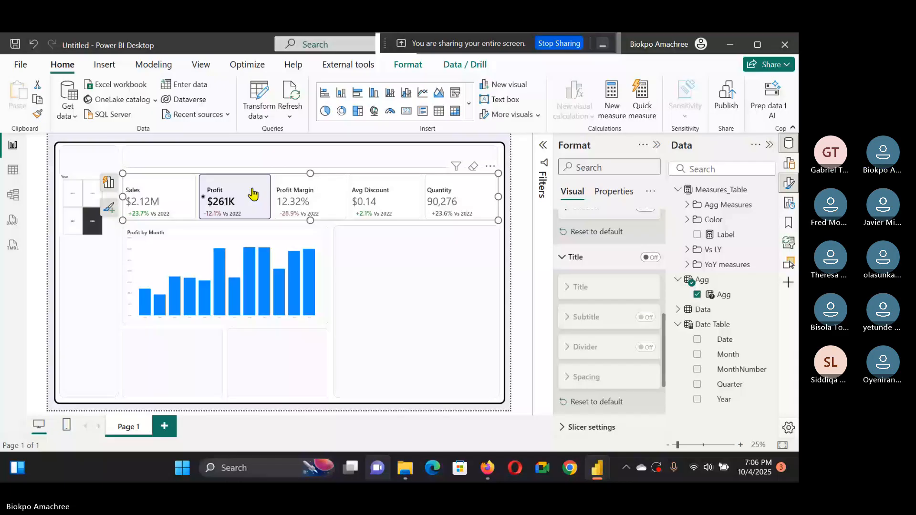
{"action": "left_click", "coordinate": [305, 248]}
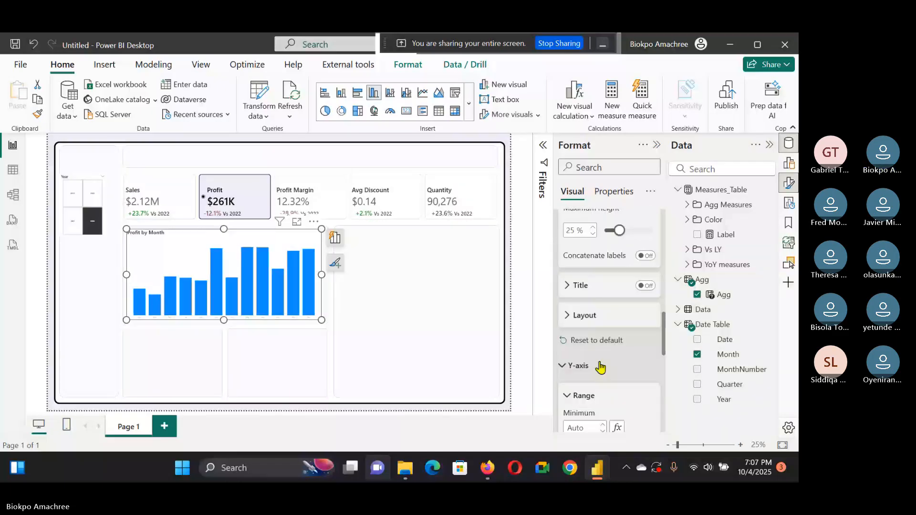
{"action": "scroll", "coordinate": [600, 368], "scroll_direction": "up", "scroll_amount": 2}
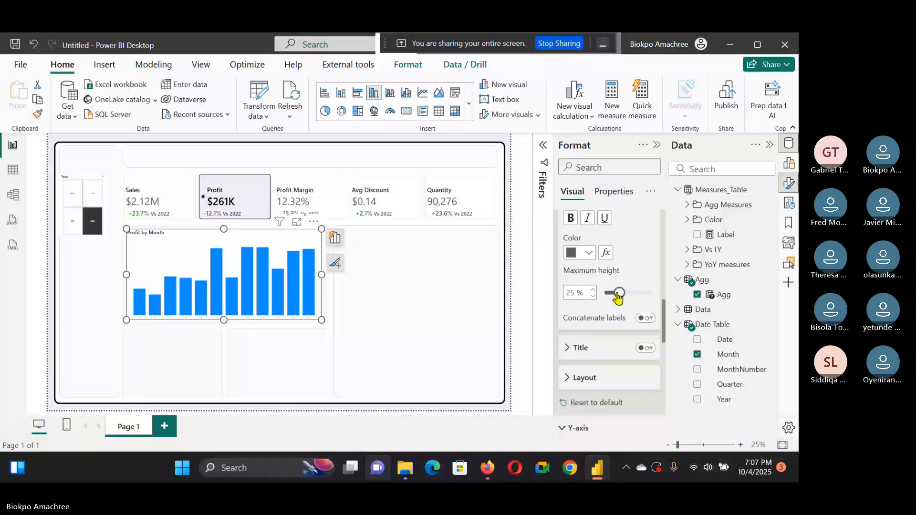
{"action": "scroll", "coordinate": [617, 296], "scroll_direction": "up", "scroll_amount": 2}
{"action": "left_click", "coordinate": [584, 315]}
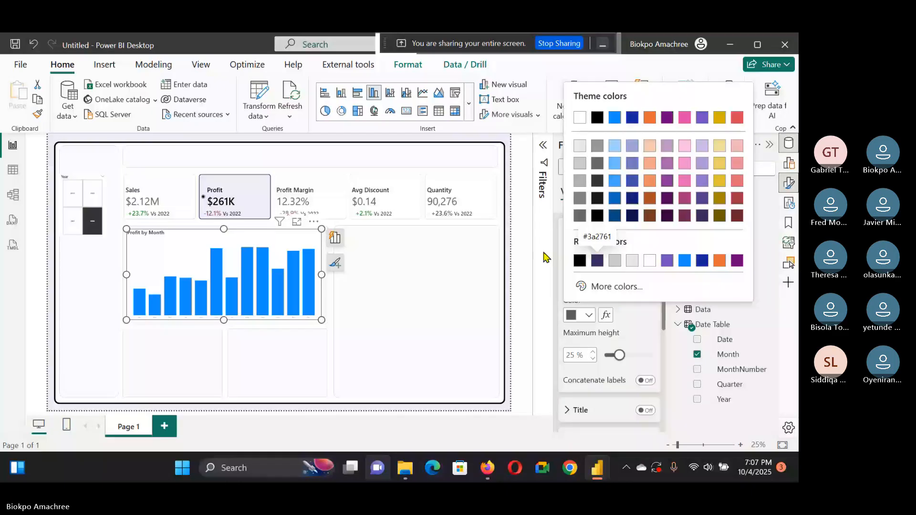
{"action": "left_click", "coordinate": [579, 260]}
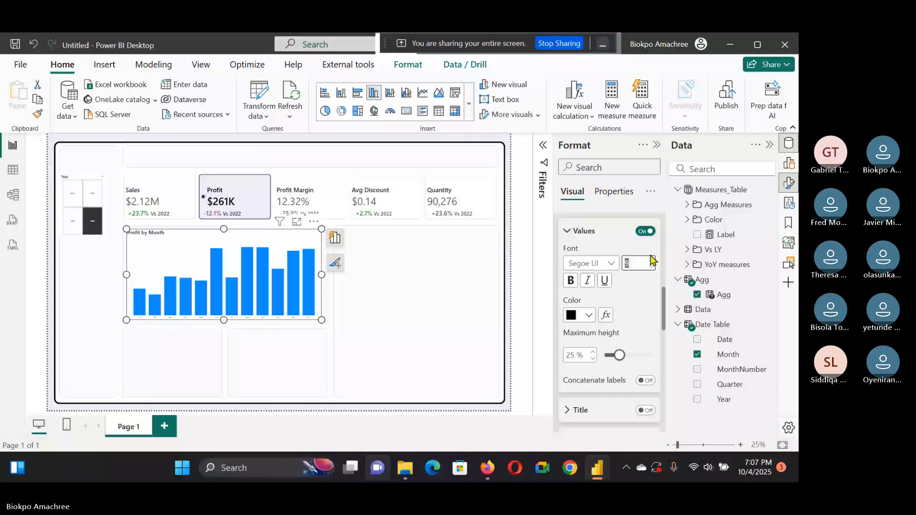
Step: Enable the chart's data labels and open their value settings
{"action": "scroll", "coordinate": [610, 375], "scroll_direction": "down", "scroll_amount": 5}
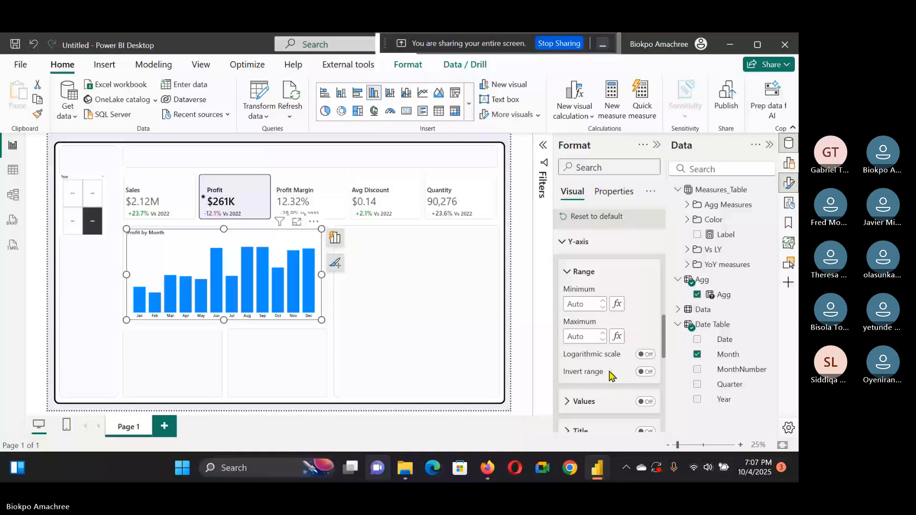
{"action": "scroll", "coordinate": [610, 363], "scroll_direction": "down", "scroll_amount": 10}
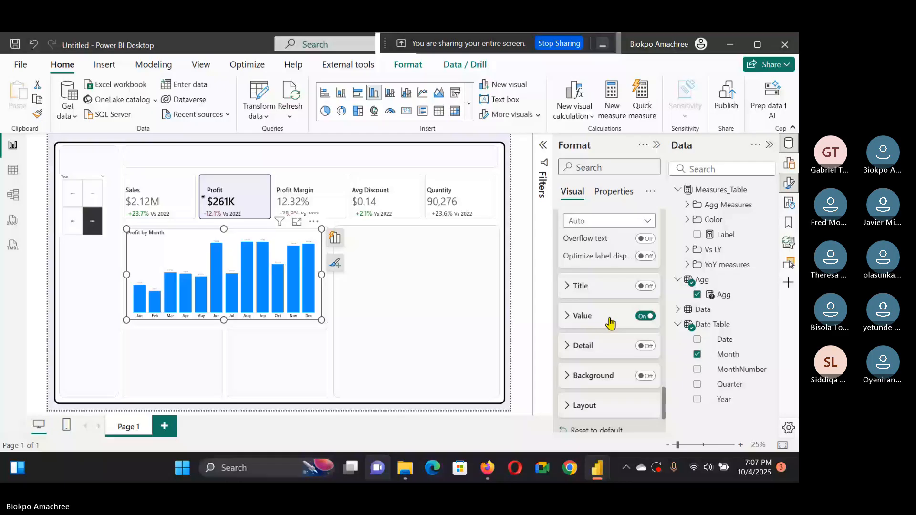
{"action": "left_click", "coordinate": [610, 320]}
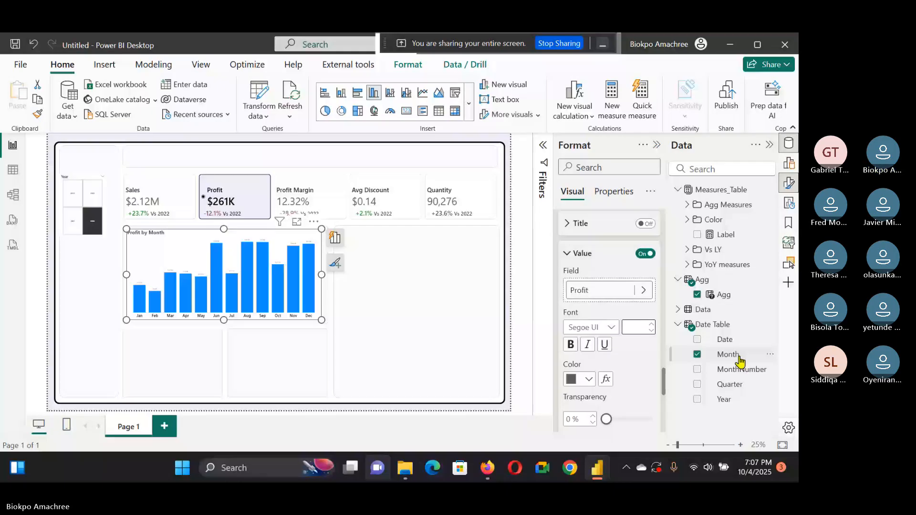
Step: Test the chart by switching the KPI slicer between Profit Margin, Avg Discount and Sales
{"action": "left_click", "coordinate": [308, 194]}
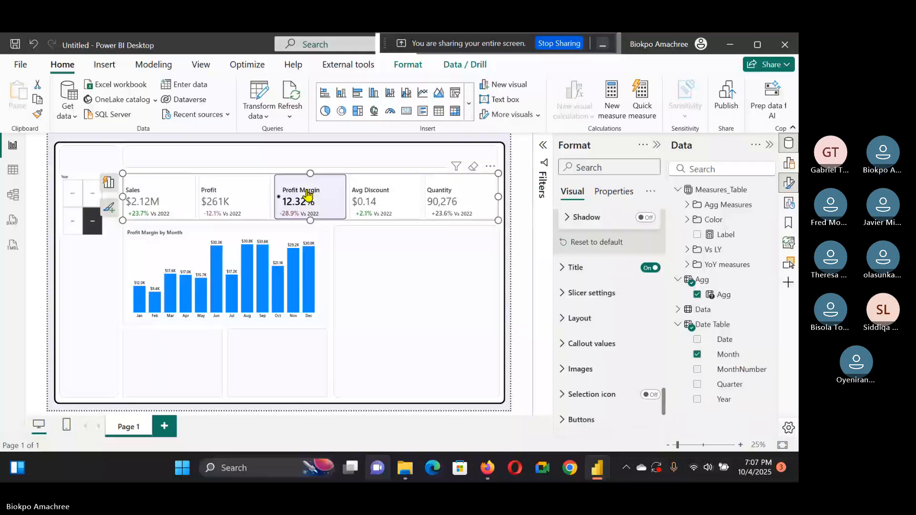
{"action": "left_click", "coordinate": [389, 210]}
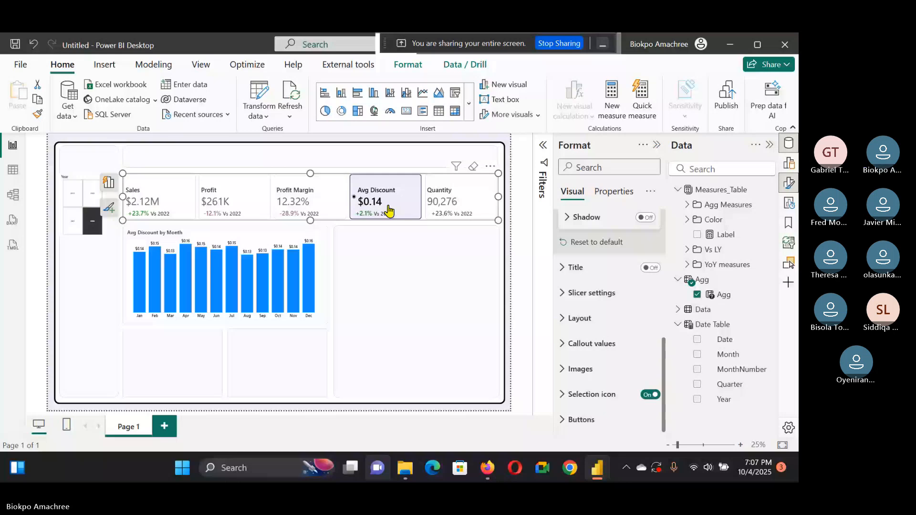
{"action": "left_click", "coordinate": [171, 207]}
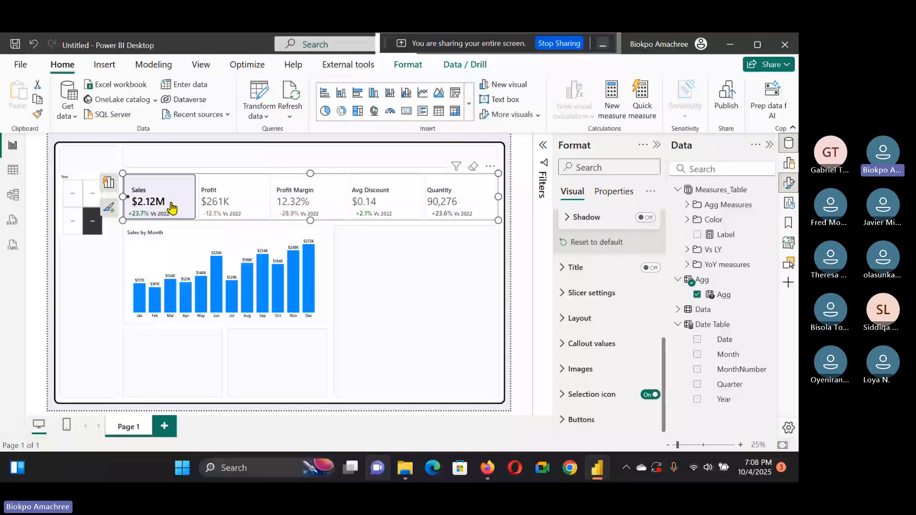
{"action": "left_click", "coordinate": [201, 241]}
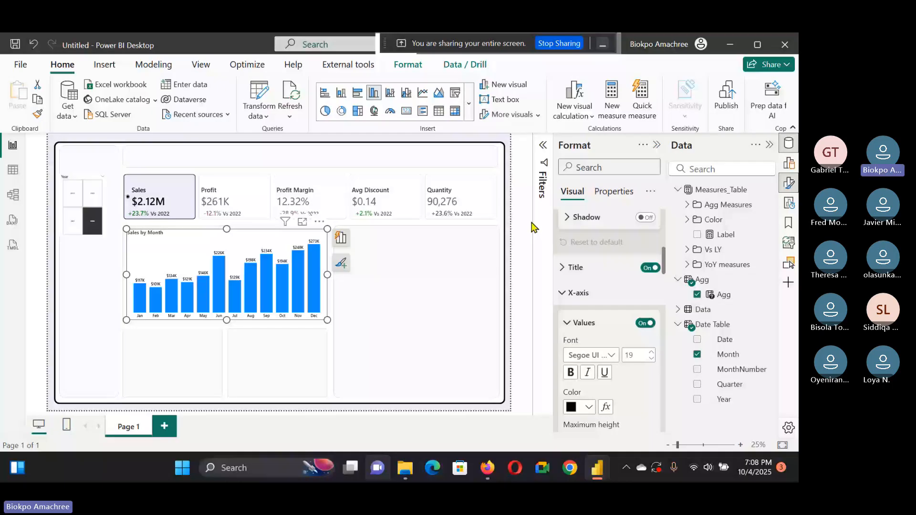
Step: Switch to the Work_E-commerce - Copy report and examine its Month Color measure formula
{"action": "left_click", "coordinate": [534, 227]}
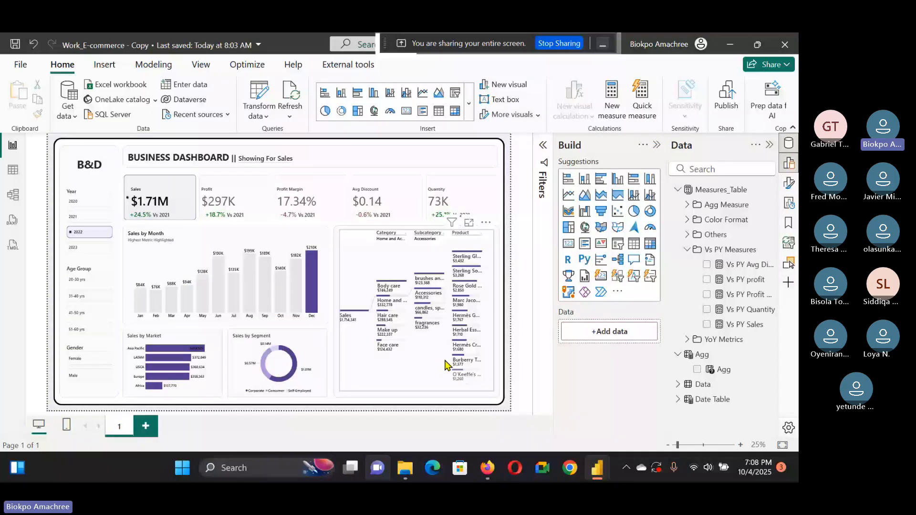
{"action": "left_click", "coordinate": [686, 249]}
{"action": "left_click", "coordinate": [686, 219]}
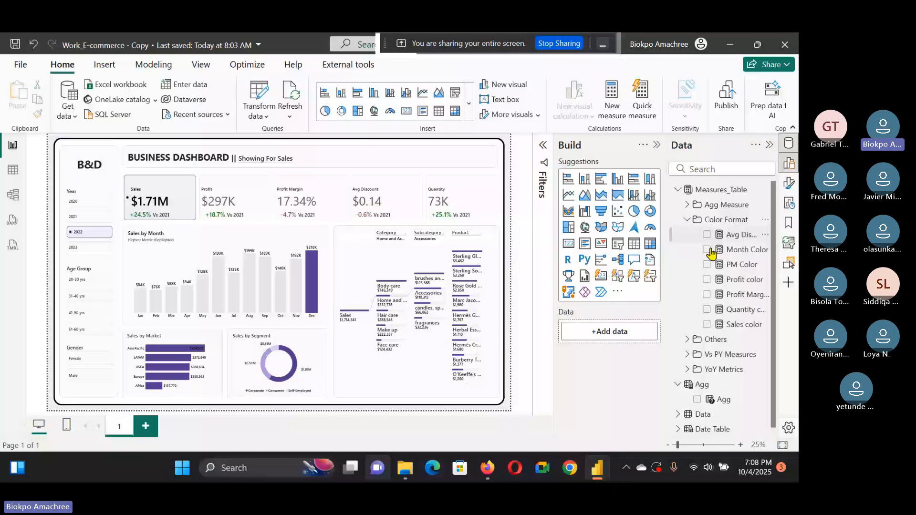
{"action": "left_click", "coordinate": [711, 252]}
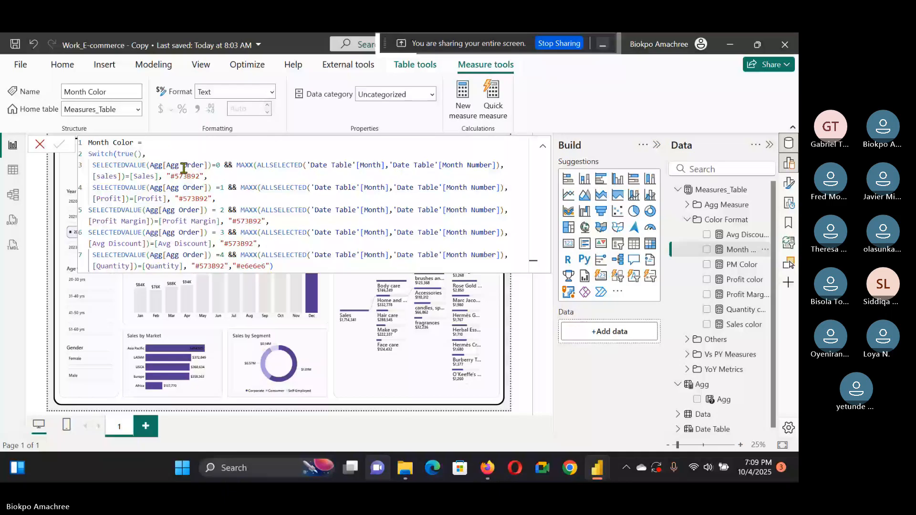
{"action": "left_click_drag", "start_coordinate": [208, 176], "coordinate": [166, 176]}
{"action": "key", "text": "ctrl+c"}
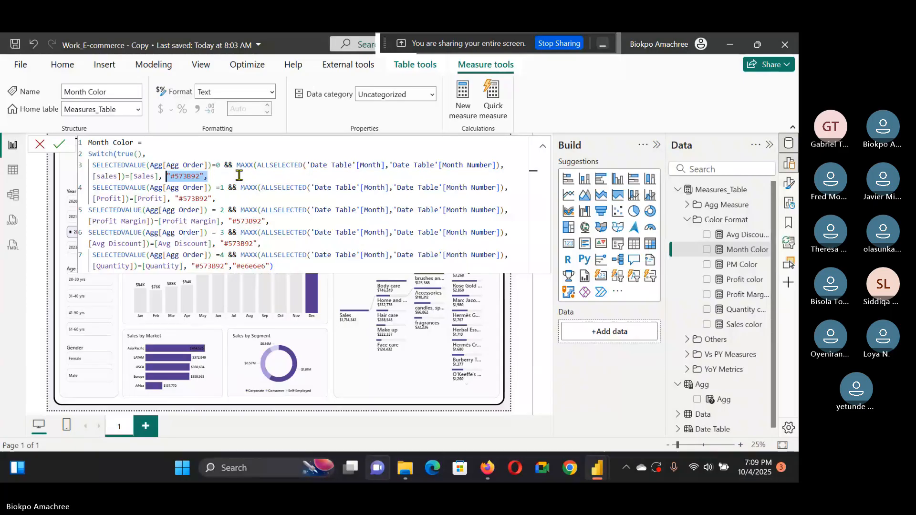
{"action": "left_click", "coordinate": [361, 265]}
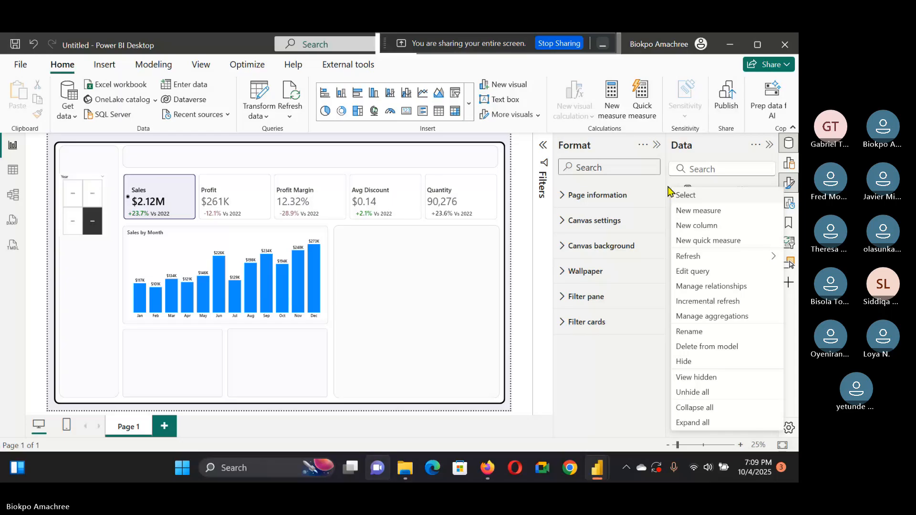
Step: Create a new measure named Month Color and start a second formula line
{"action": "left_click", "coordinate": [698, 210]}
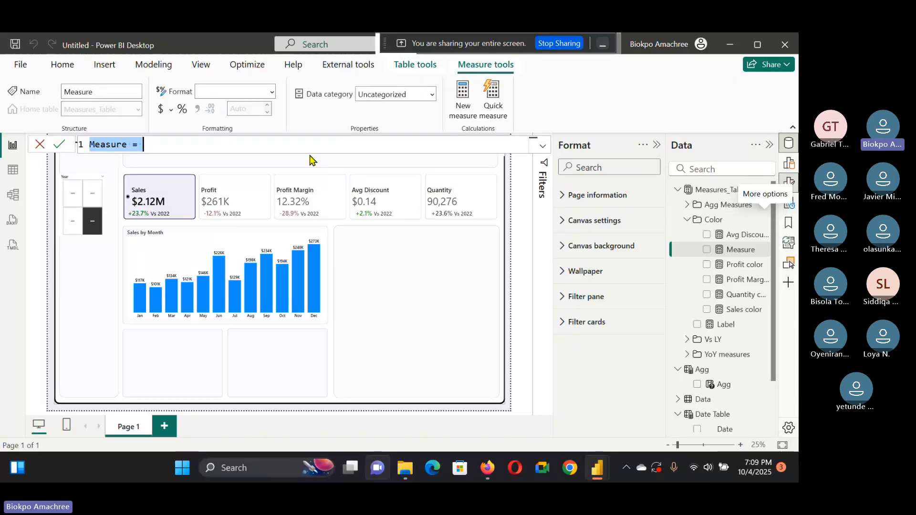
{"action": "type", "text": "Month C"}
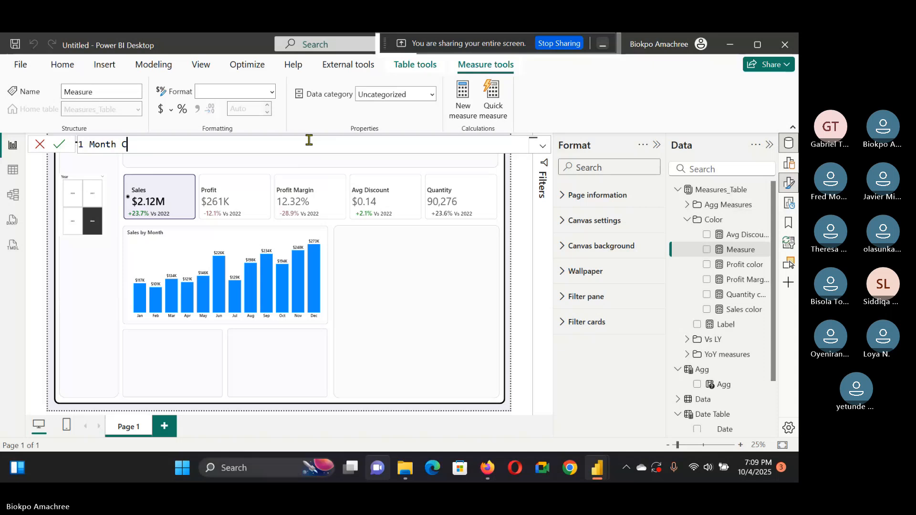
{"action": "type", "text": "olor ="}
{"action": "key", "text": "shift+Return"}
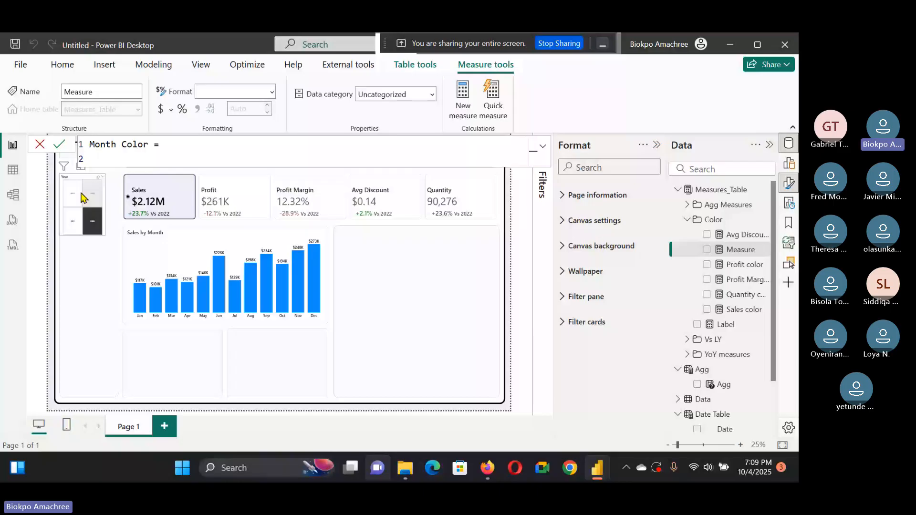
Step: Enter the first condition: SELECTEDVALUE(Agg[Agg Order]) =0 && MAXX(ALLSELECTED('Date Table'[Month],'Date Table'[MonthNumber]), …)
{"action": "type", "text": "X"}
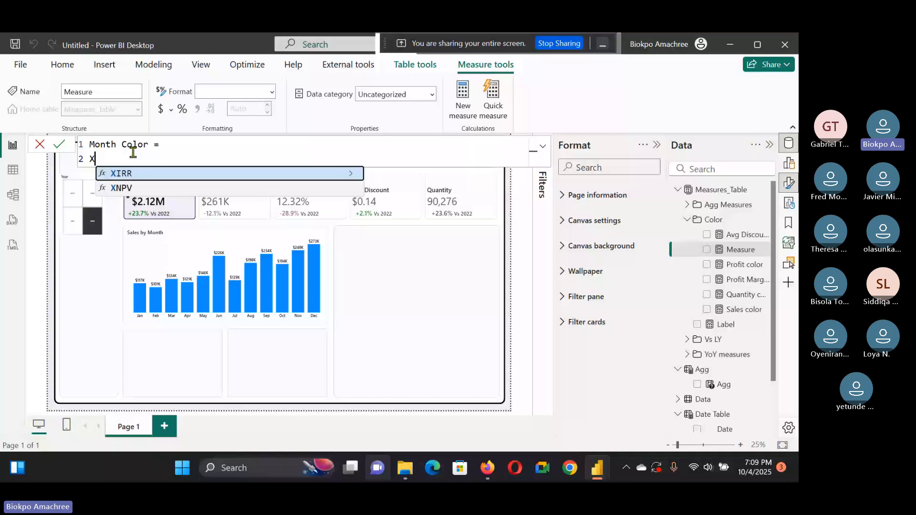
{"action": "key", "text": "BackSpace"}
{"action": "type", "text": "SELECTEDVALUE(Agg[Agg Order]) =0"}
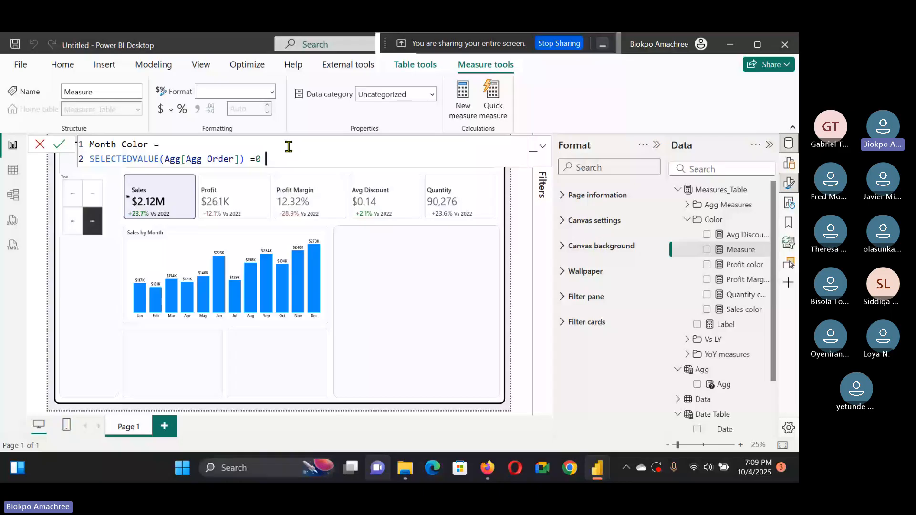
{"action": "type", "text": "&"}
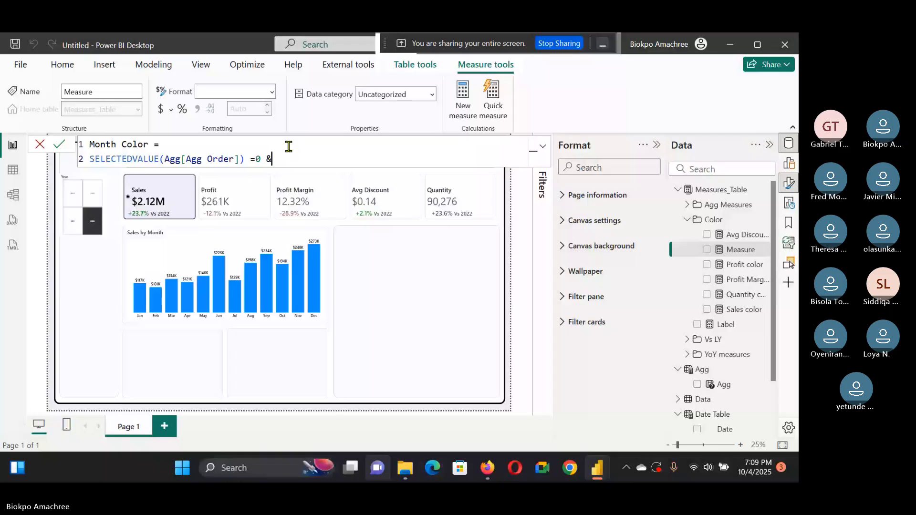
{"action": "type", "text": "&"}
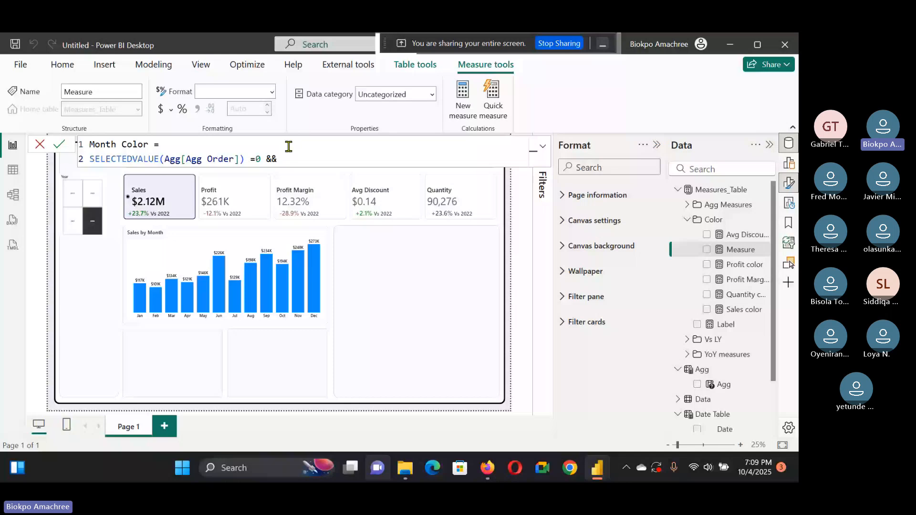
{"action": "type", "text": " Ma"}
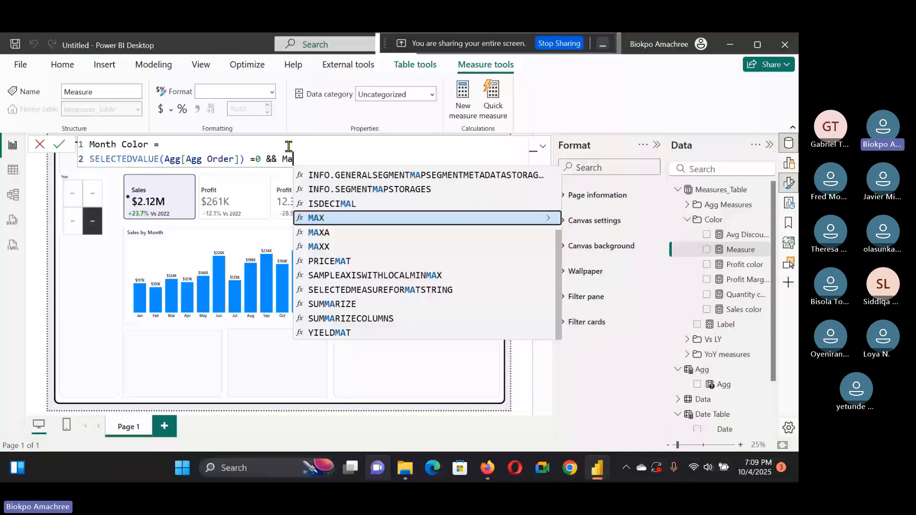
{"action": "type", "text": "xx("}
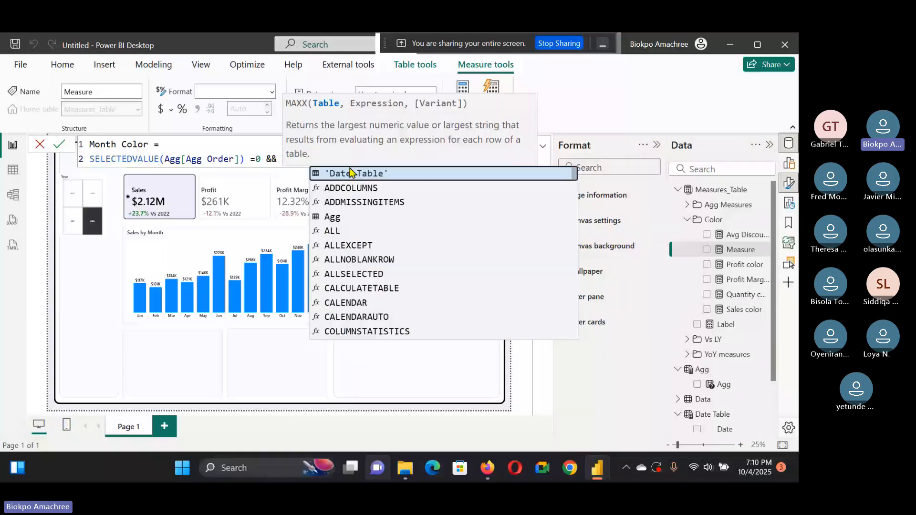
{"action": "type", "text": "ALL("}
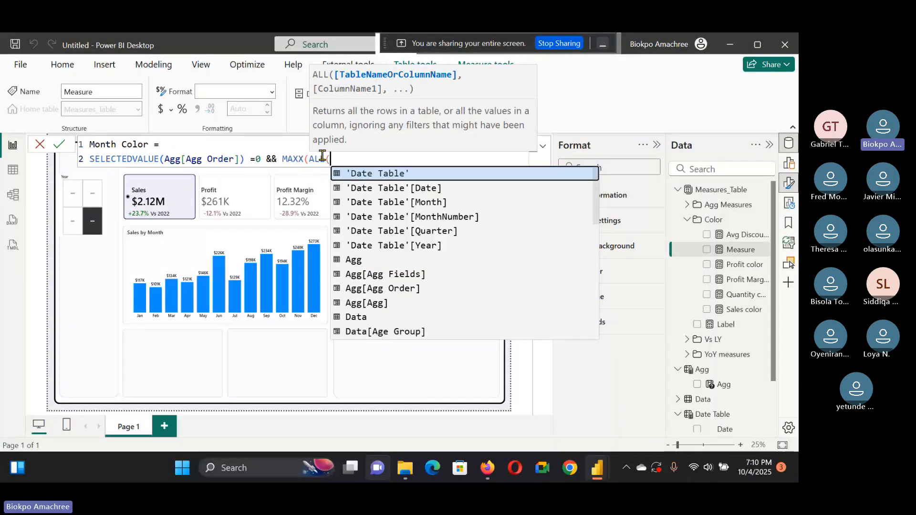
{"action": "key", "text": "Escape"}
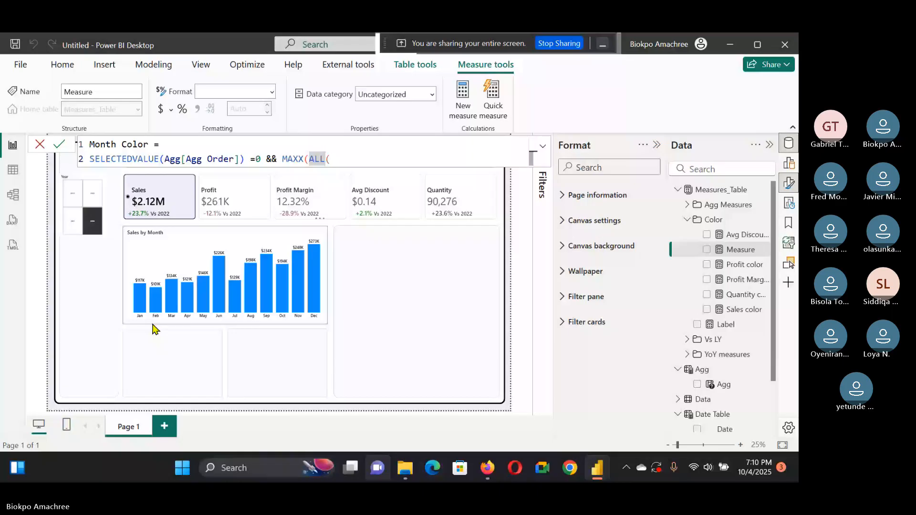
{"action": "key", "text": "BackSpace"}
{"action": "type", "text": "SELECTED("}
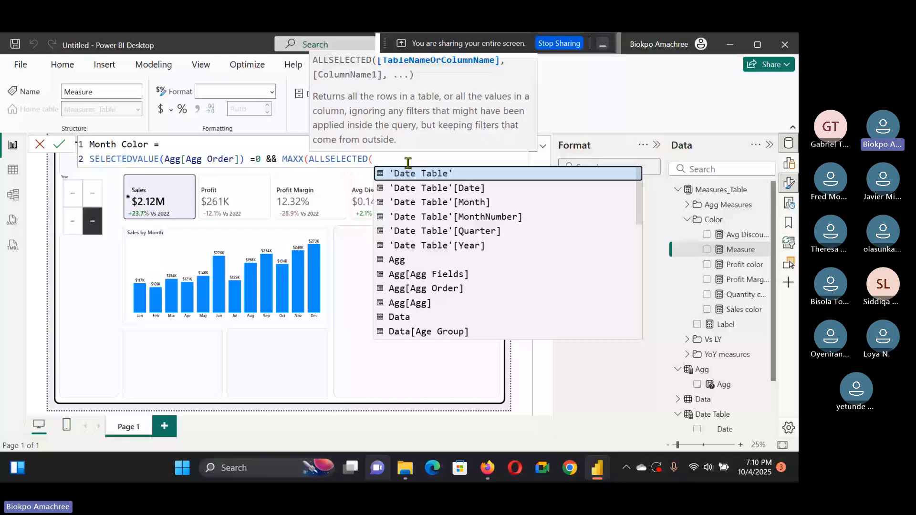
{"action": "type", "text": "'Date Table'[Month],'Date Table'[MonthNumber]),"}
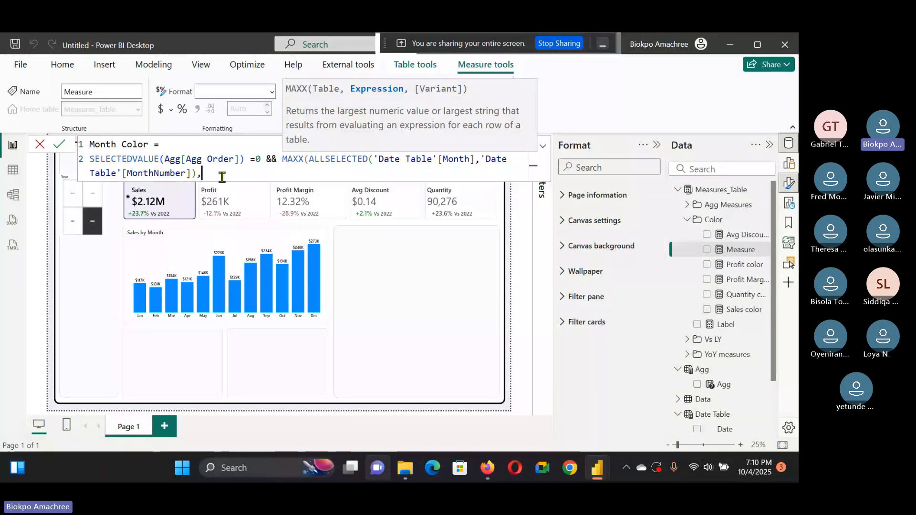
Step: Add [Sales] as the expression of the MAXX call, adjusting its closing bracket and comma
{"action": "type", "text": "["}
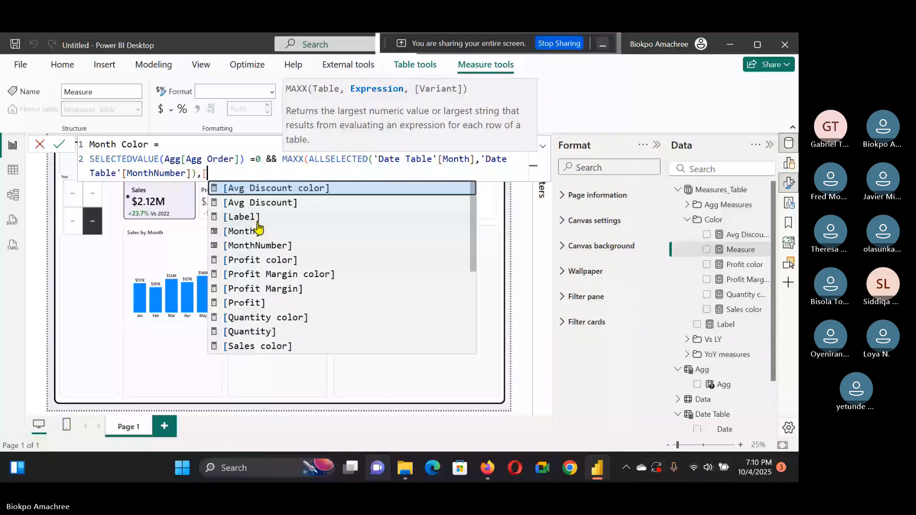
{"action": "type", "text": "sales"}
{"action": "left_click", "coordinate": [289, 201]}
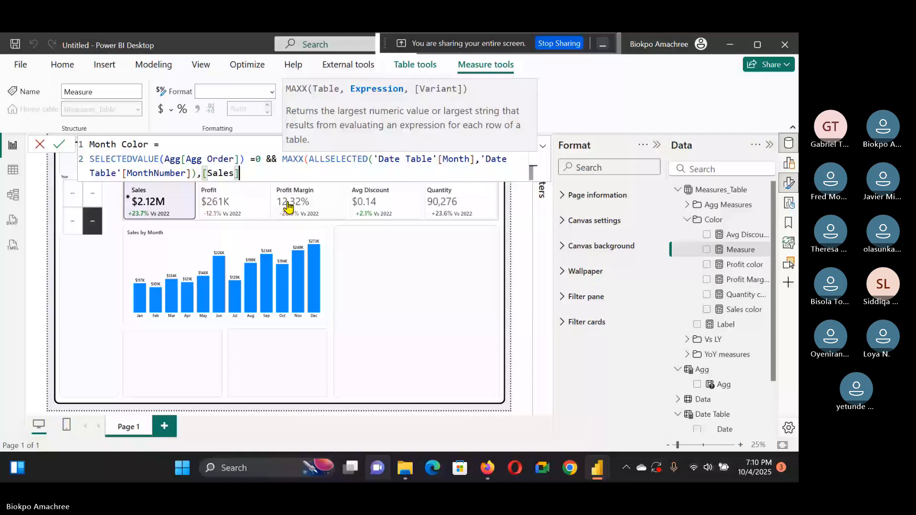
{"action": "type", "text": ")"}
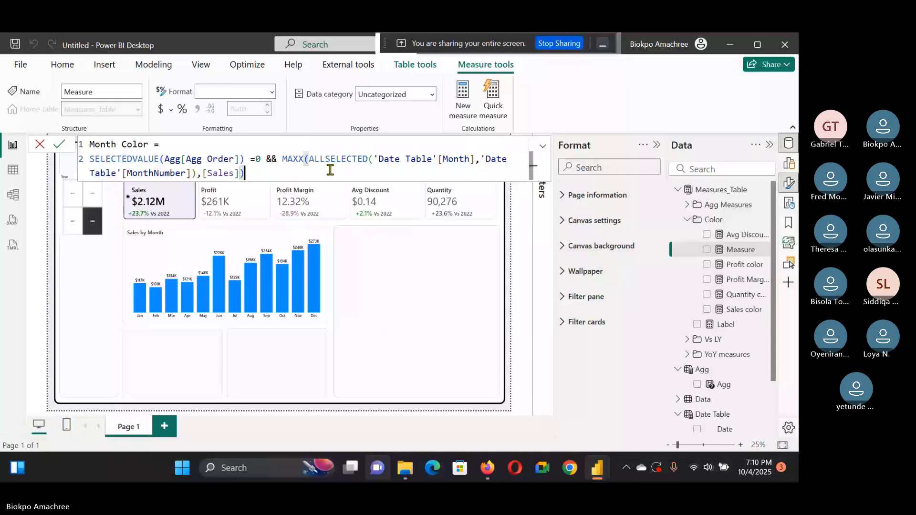
{"action": "type", "text": ","}
{"action": "key", "text": "BackSpace"}
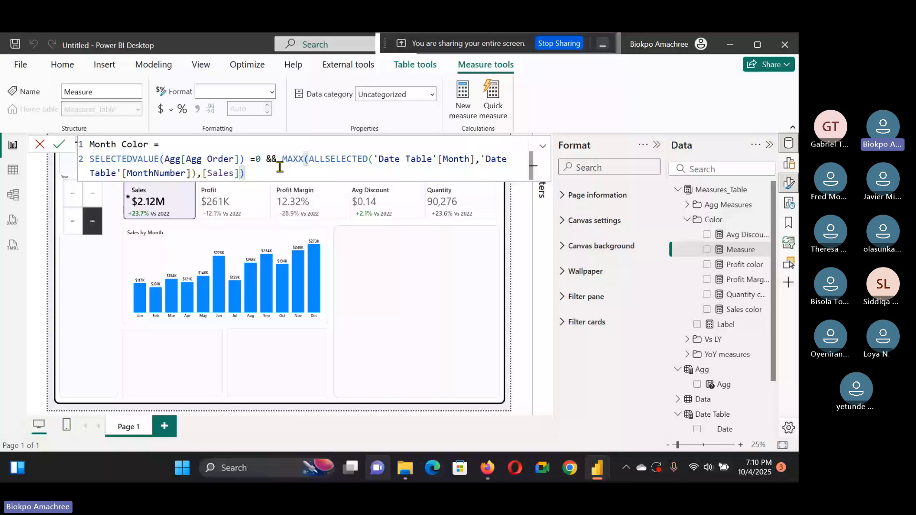
{"action": "key", "text": "BackSpace"}
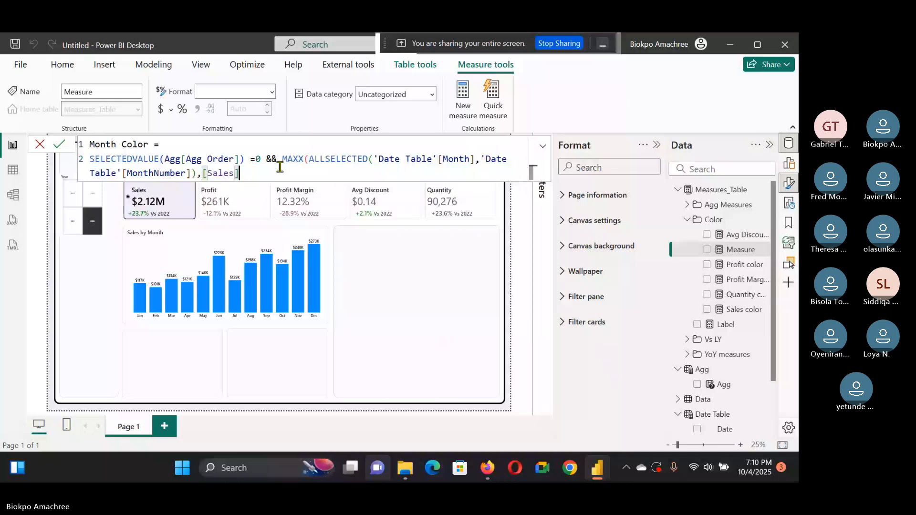
{"action": "left_click", "coordinate": [197, 172]}
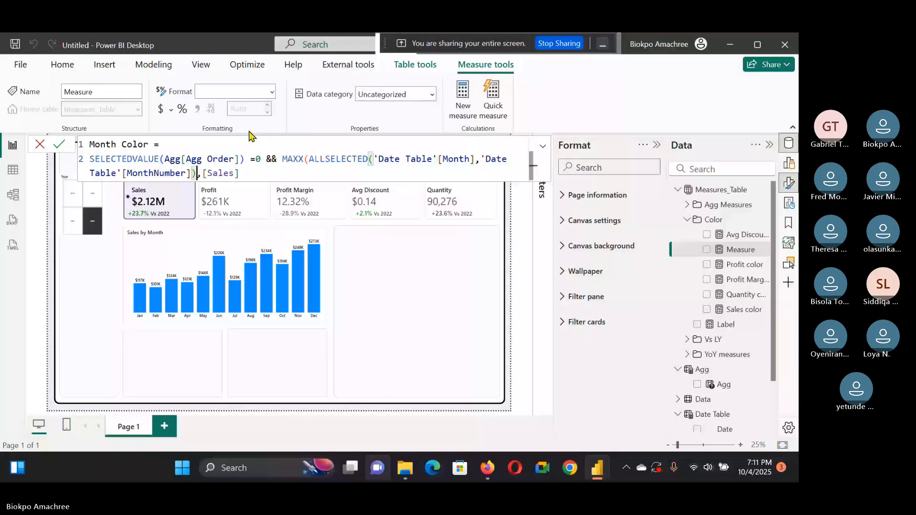
{"action": "type", "text": ","}
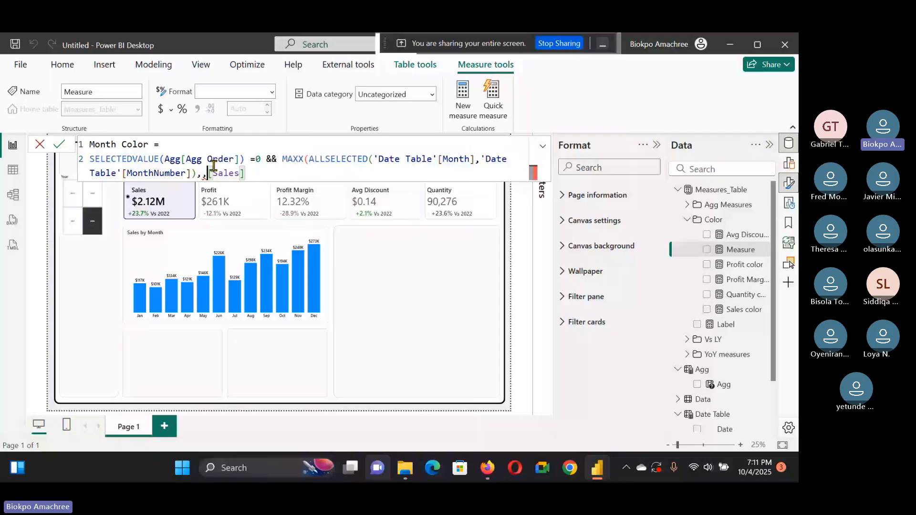
Step: Compare with the reference report, then complete the condition as MAXX(...) = [Sales] returning "#573B92"
{"action": "left_click", "coordinate": [597, 467]}
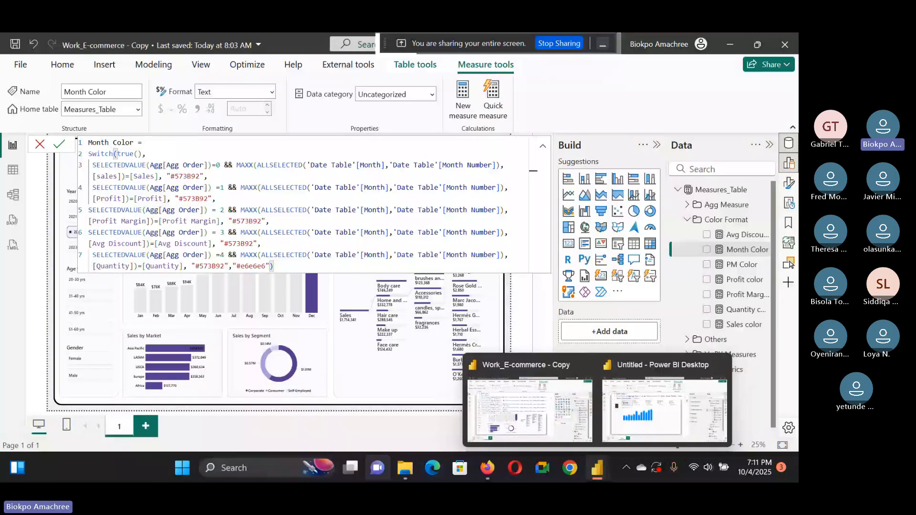
{"action": "left_click", "coordinate": [632, 417]}
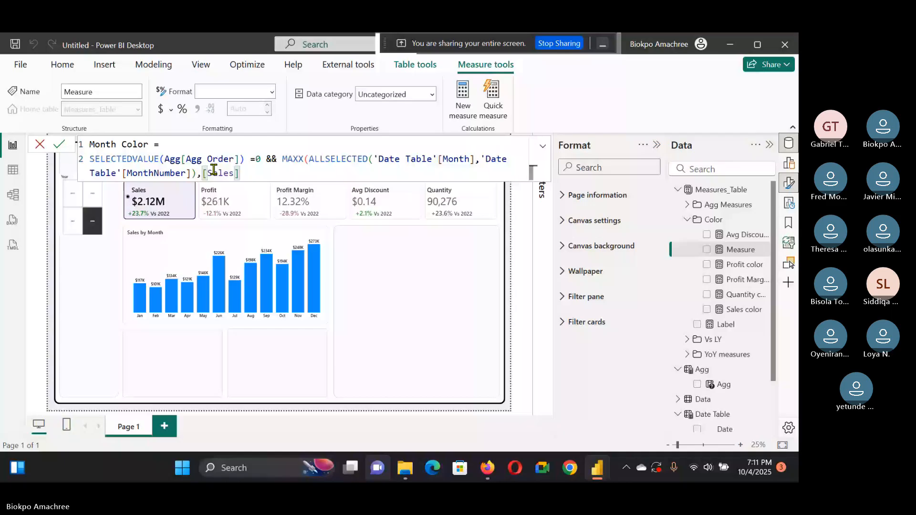
{"action": "left_click", "coordinate": [241, 170]}
{"action": "type", "text": ")= [Sales]"}
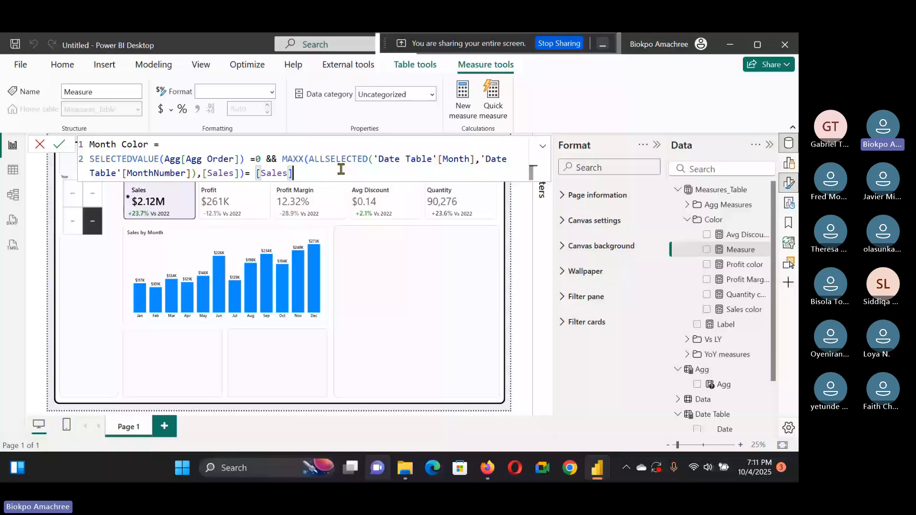
{"action": "key", "text": "ctrl+v"}
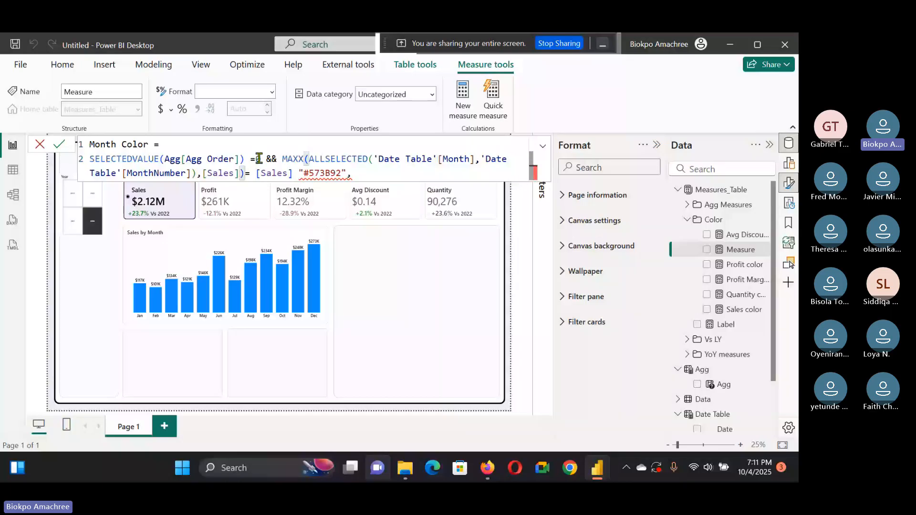
{"action": "key", "text": "BackSpace"}
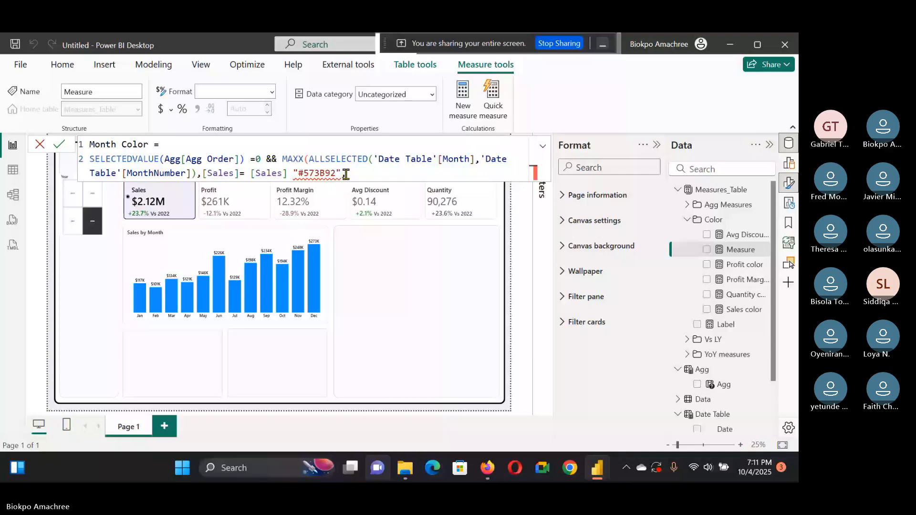
{"action": "type", "text": ","}
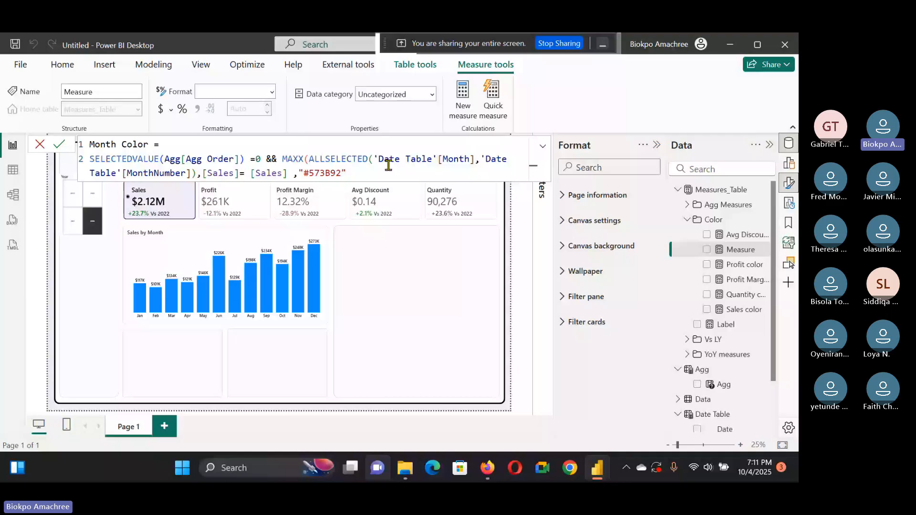
Step: Check the reference formula again and fix the parentheses and comma around [Sales] and "#573B92"
{"action": "left_click", "coordinate": [597, 477]}
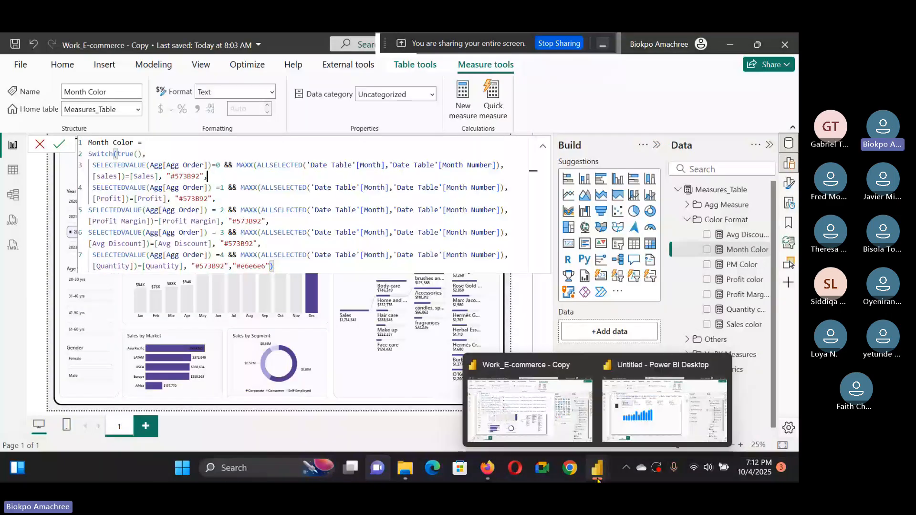
{"action": "left_click", "coordinate": [664, 410]}
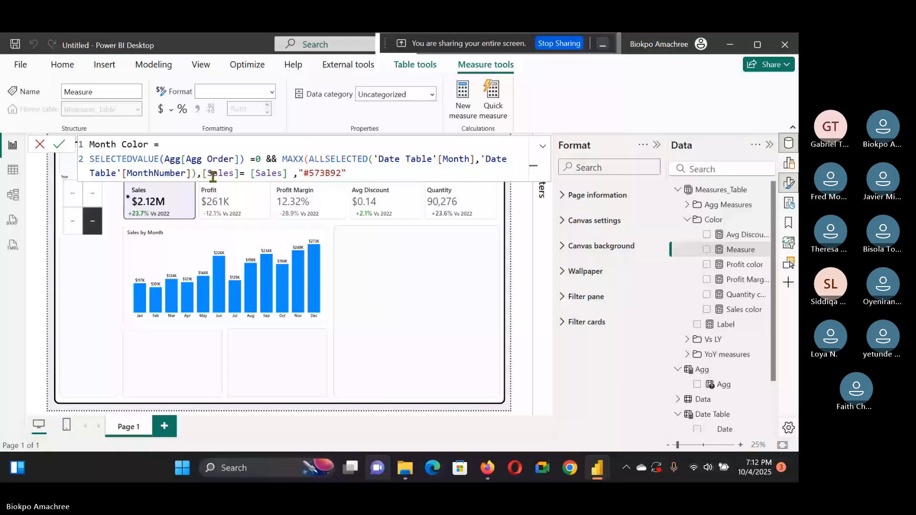
{"action": "left_click", "coordinate": [239, 171]}
{"action": "type", "text": ")"}
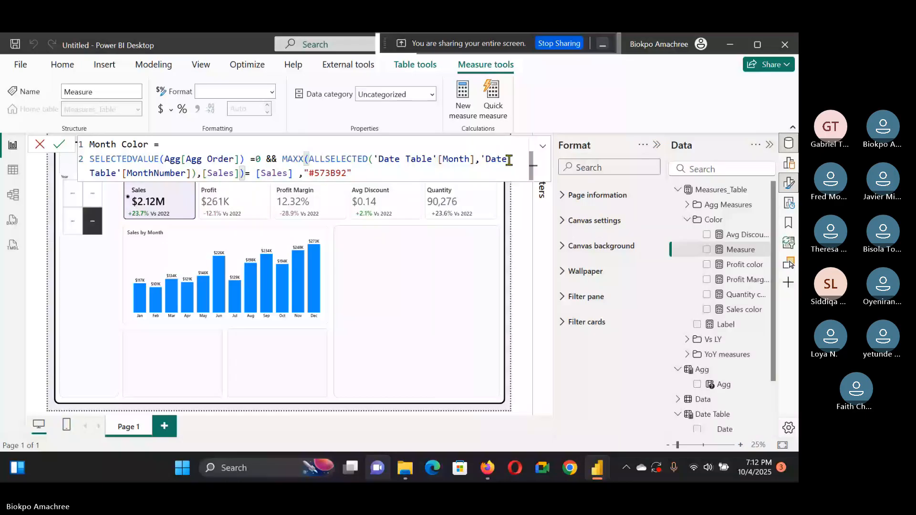
{"action": "left_click", "coordinate": [295, 173]}
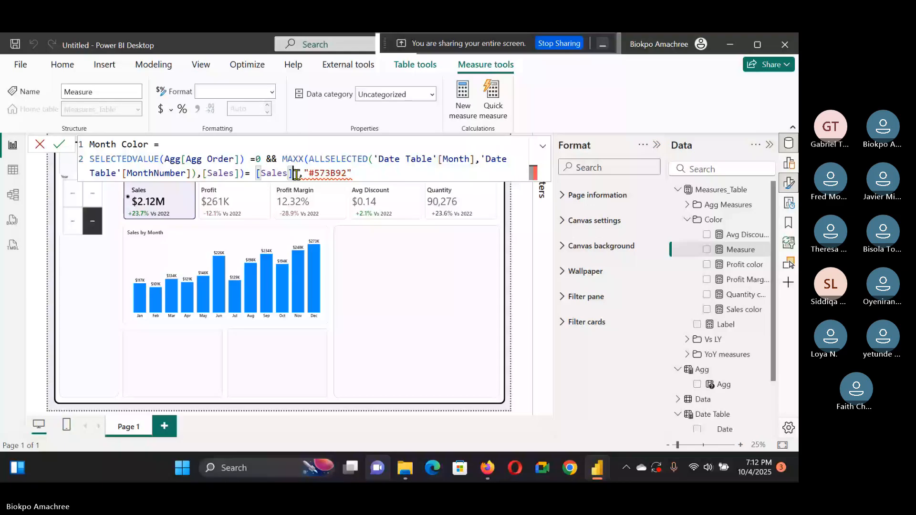
{"action": "key", "text": "BackSpace"}
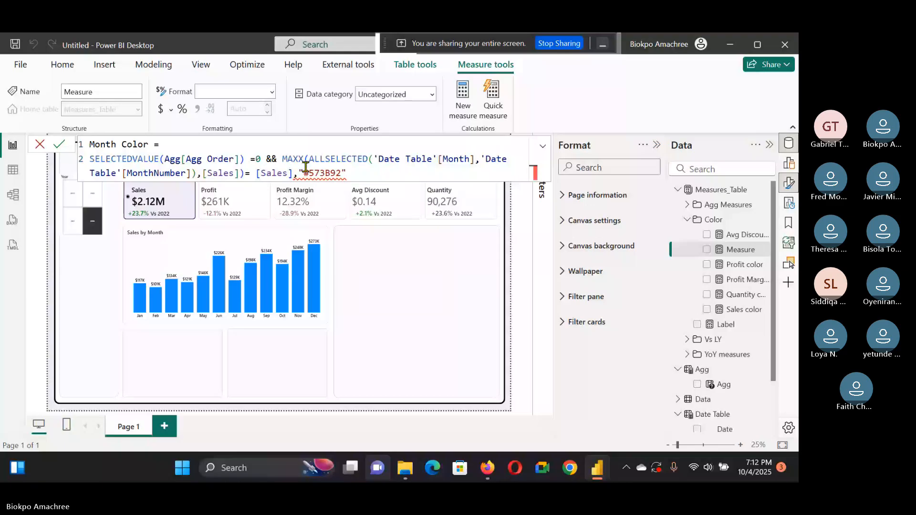
Step: Switch to the Work_E-commerce - Copy report to review its Month Color formula again
{"action": "key", "text": "alt+Tab"}
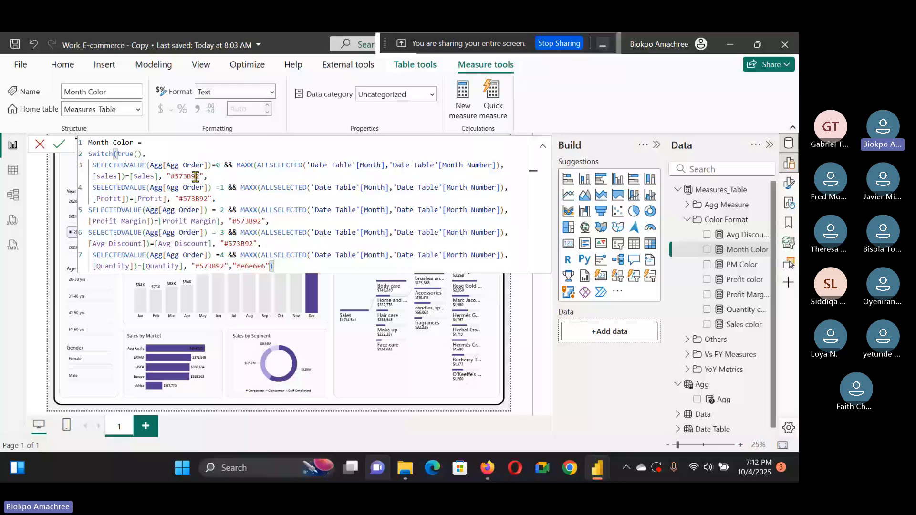
{"action": "left_click", "coordinate": [706, 401]}
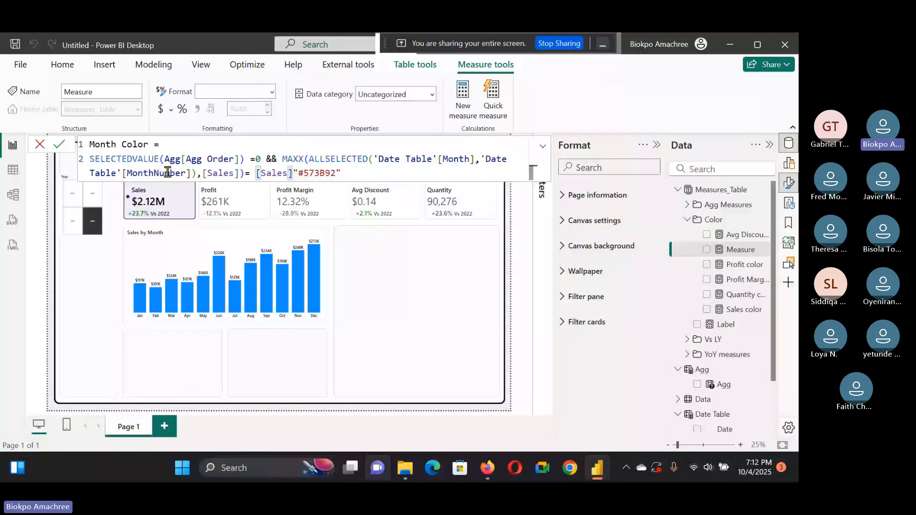
{"action": "mouse_move", "coordinate": [594, 481]}
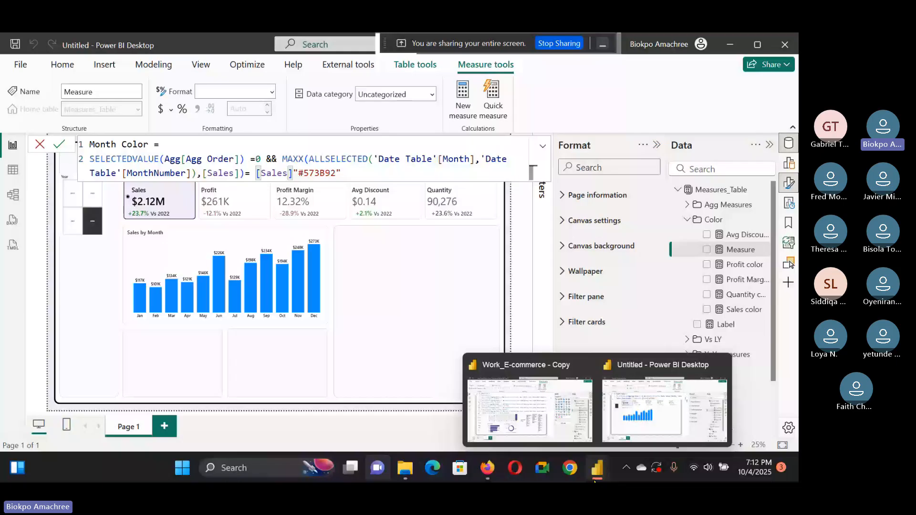
{"action": "left_click", "coordinate": [529, 410]}
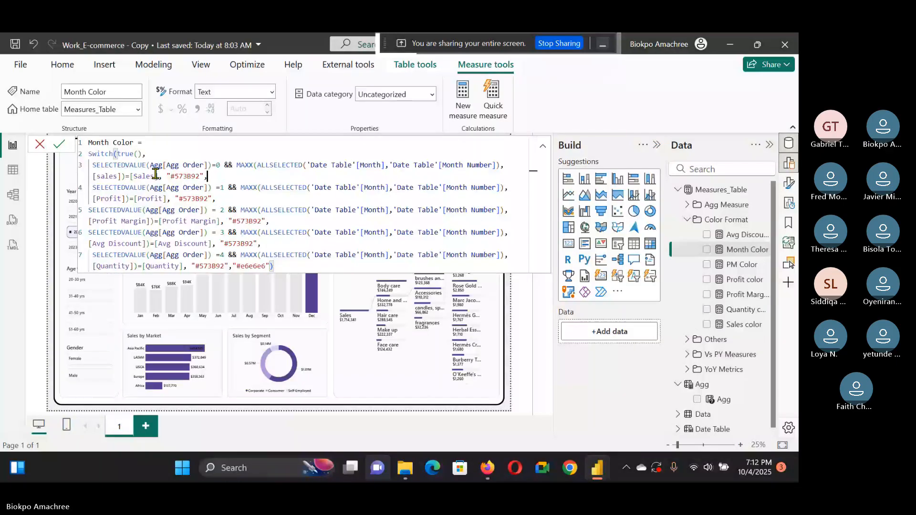
Step: Paste the copied reference condition as a new line and add a comma after "#573B92" in the first condition
{"action": "key", "text": "alt+Tab"}
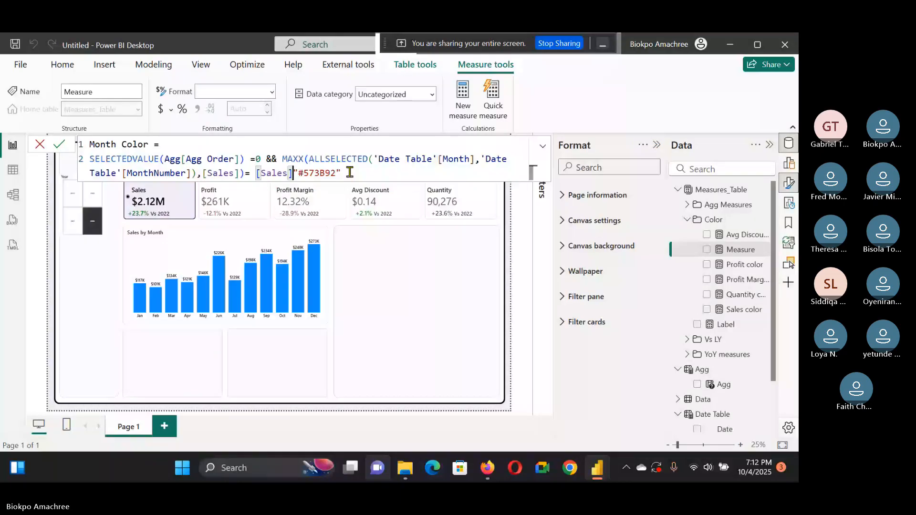
{"action": "type", "text": "SELECTEDVALUE(Agg[Agg Order])=0 && MAXX(ALLSELECTED('Date Table'[Month],'Date Table'[Month Number]),[sales])=[Sales], \"#573B92\","}
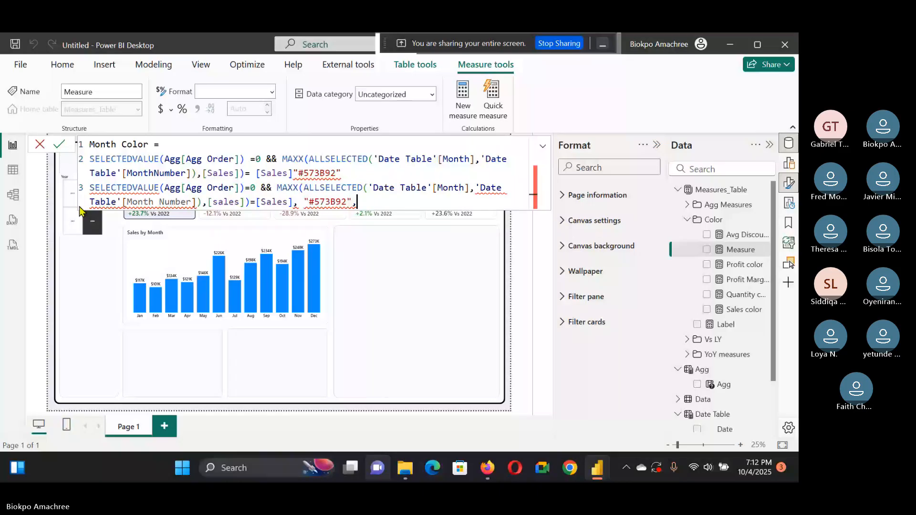
{"action": "left_click", "coordinate": [353, 176]}
{"action": "type", "text": ","}
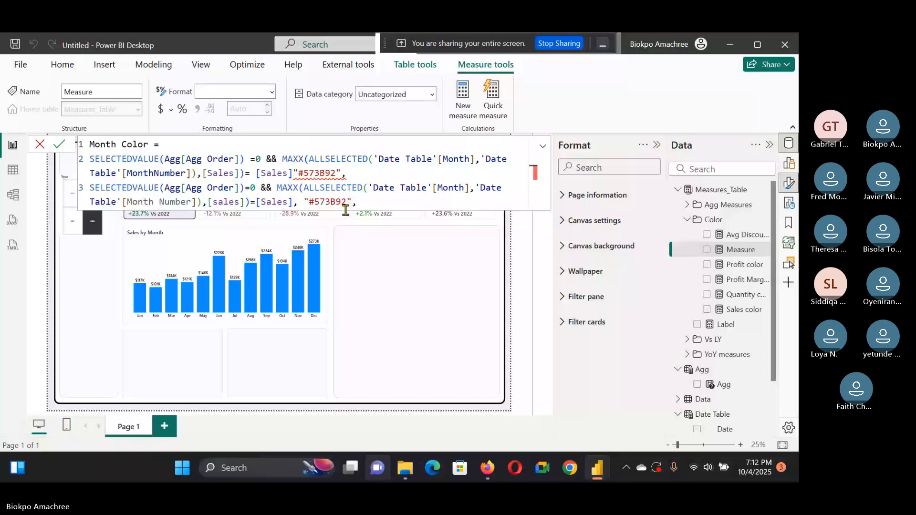
Step: Start the Month Color formula with Switch(True(), after the equals sign
{"action": "left_click", "coordinate": [182, 139]}
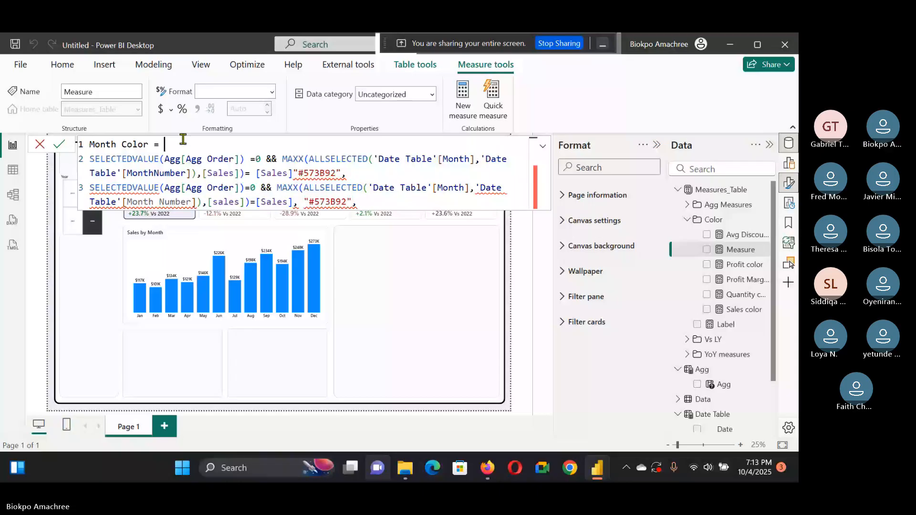
{"action": "type", "text": "Swit"}
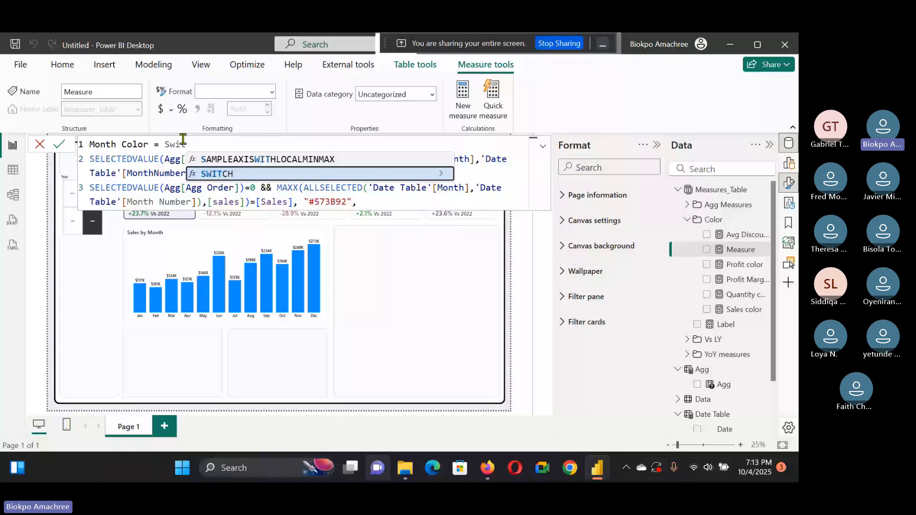
{"action": "type", "text": "ch(Ture"}
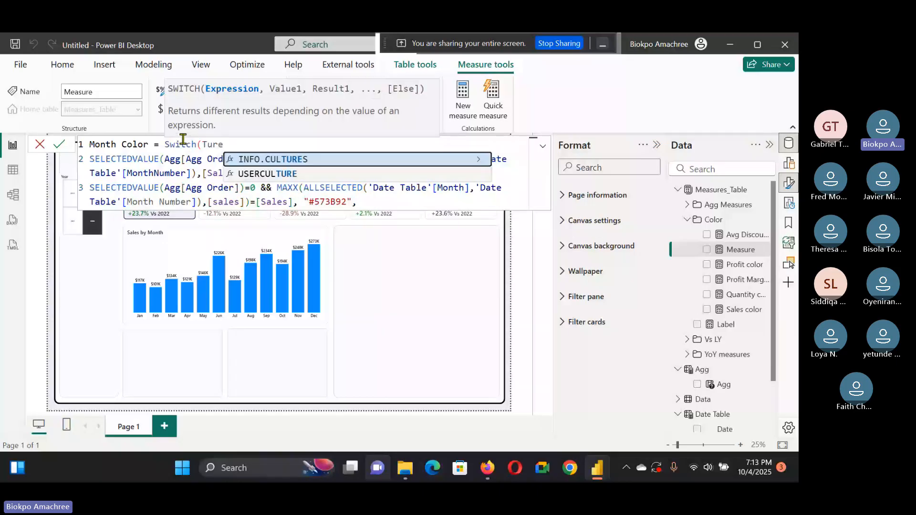
{"action": "key", "text": "BackSpace"}
{"action": "key", "text": "BackSpace"}
{"action": "key", "text": "BackSpace"}
{"action": "type", "text": "r"}
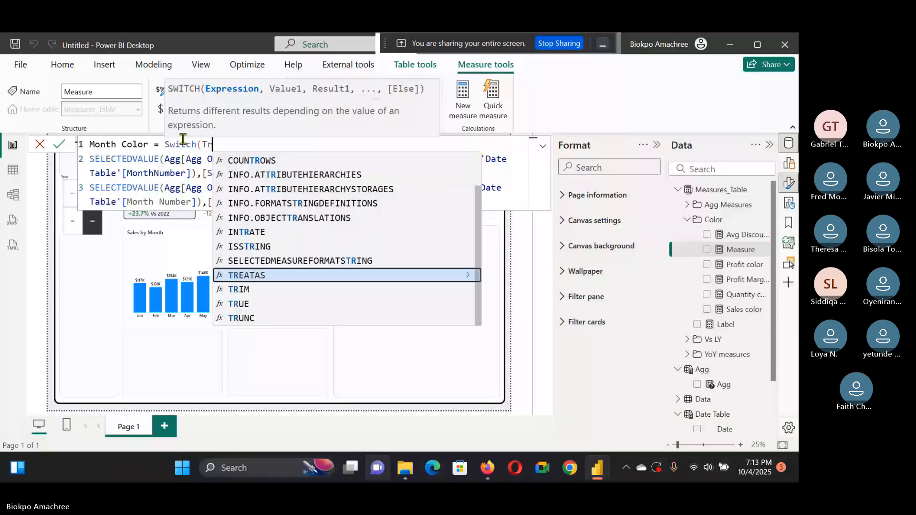
{"action": "type", "text": "ue()"}
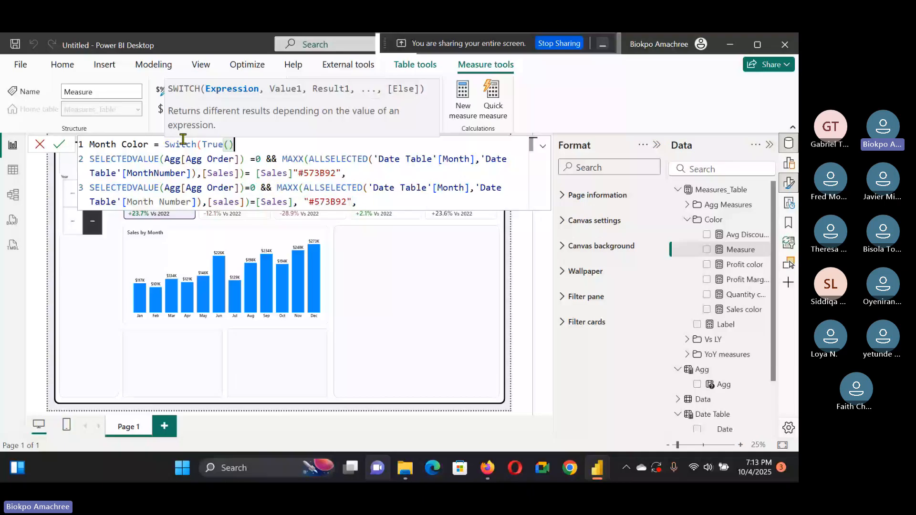
{"action": "type", "text": ","}
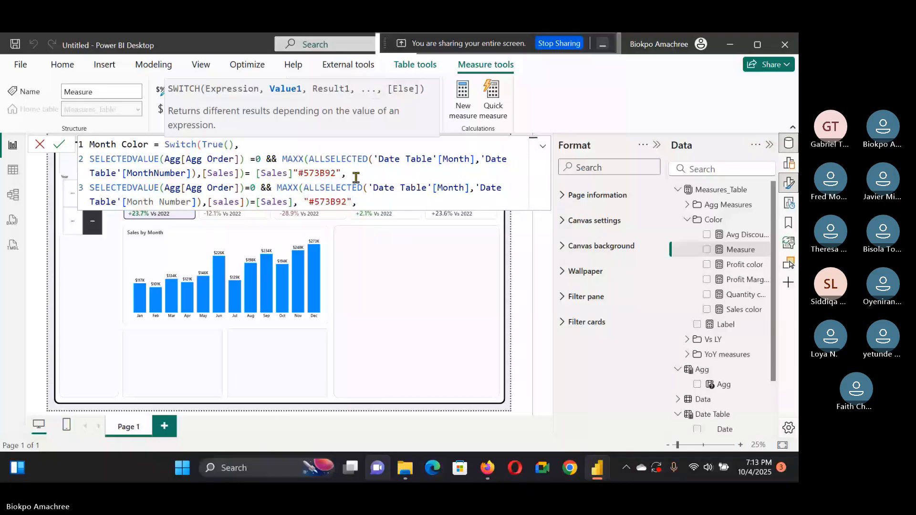
Step: Insert a comma between [Sales] and "#573B92" in the first condition
{"action": "left_click", "coordinate": [293, 172]}
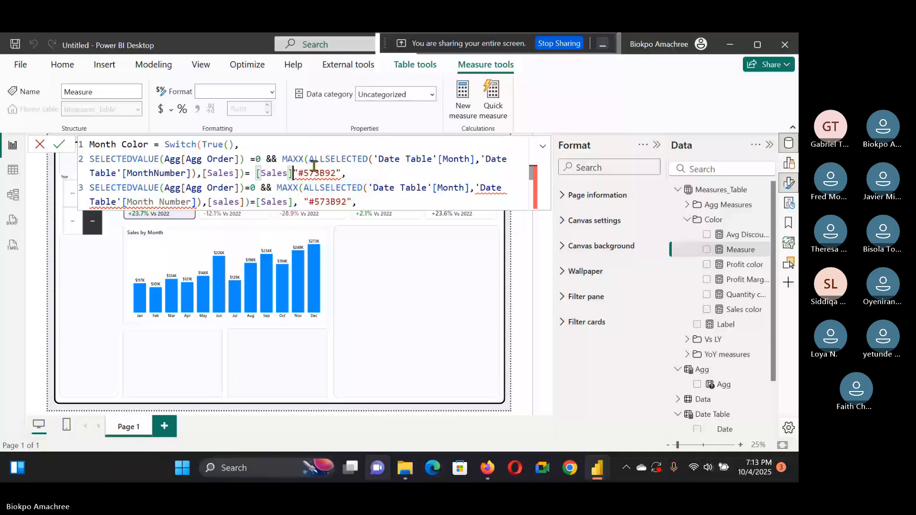
{"action": "type", "text": ","}
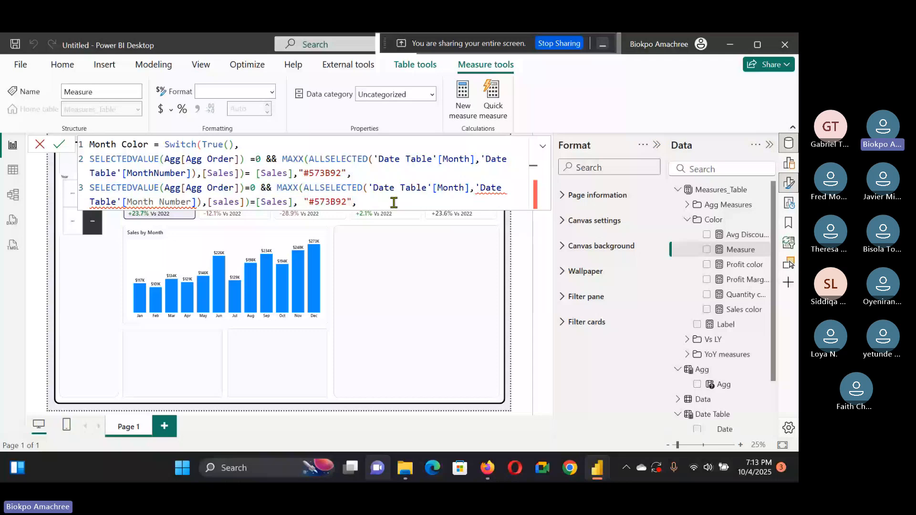
{"action": "left_click", "coordinate": [116, 201]}
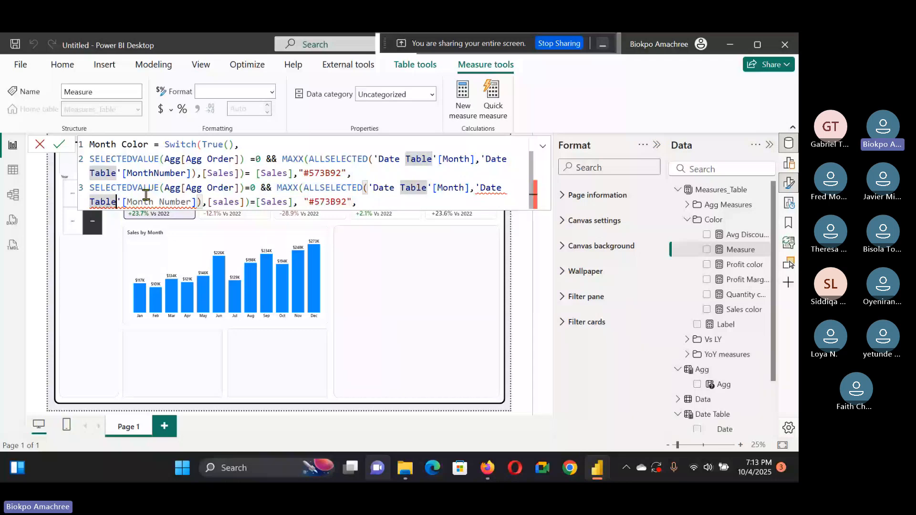
{"action": "left_click", "coordinate": [469, 188]}
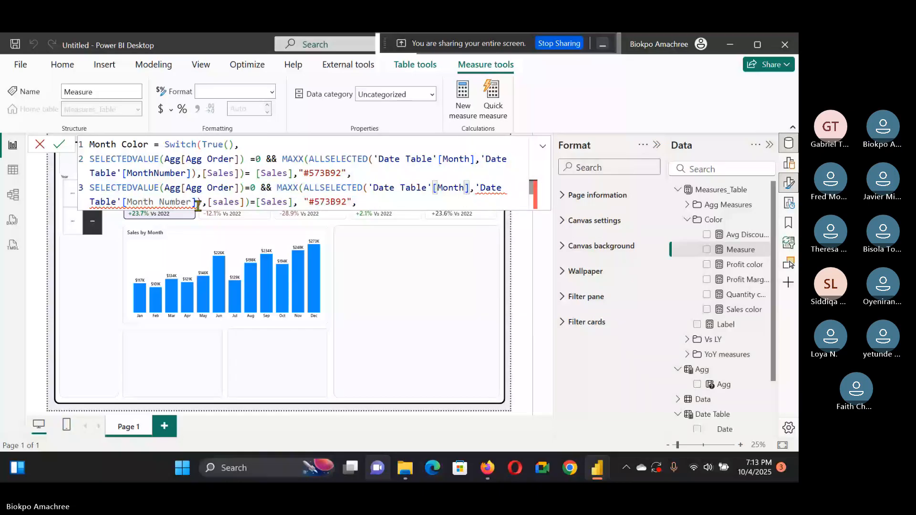
{"action": "left_click", "coordinate": [358, 178]}
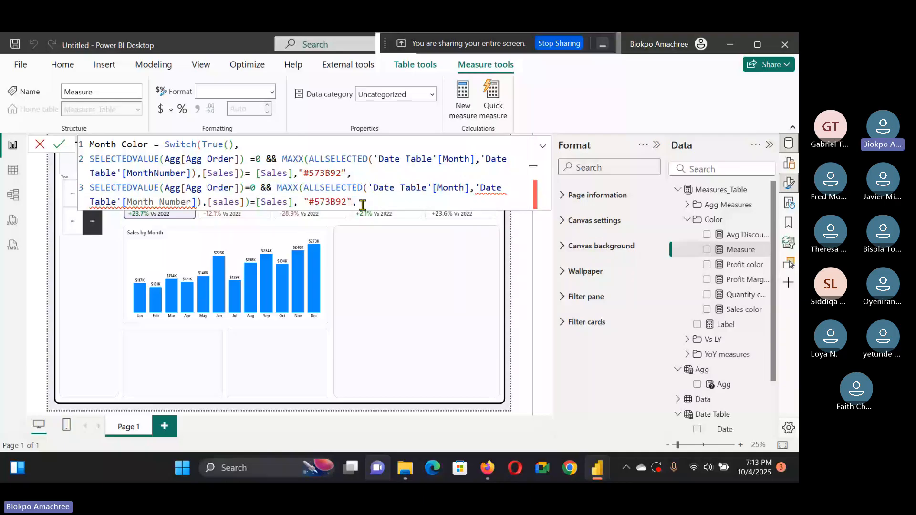
Step: Change the pasted line's Agg Order value to 1, then delete that pasted line
{"action": "left_click", "coordinate": [255, 187]}
{"action": "key", "text": "BackSpace"}
{"action": "type", "text": "1"}
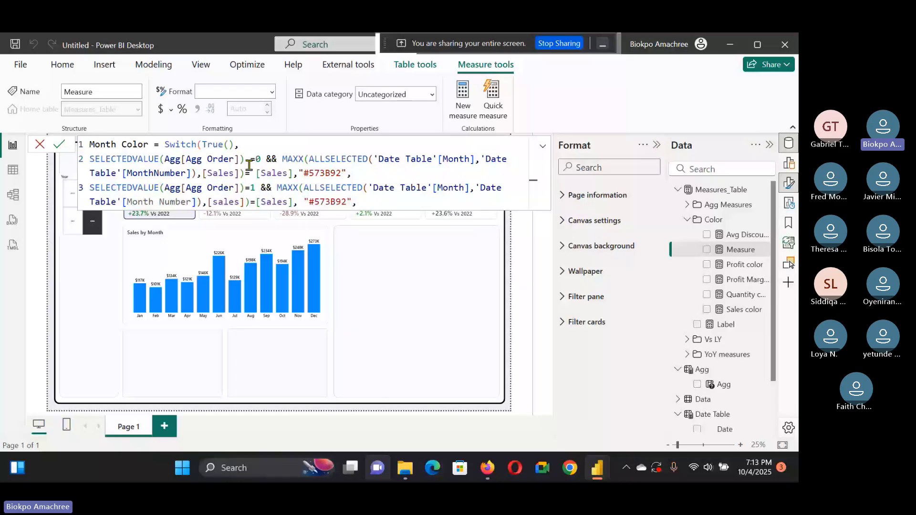
{"action": "key", "text": "BackSpace"}
{"action": "key", "text": "BackSpace"}
{"action": "key", "text": "BackSpace"}
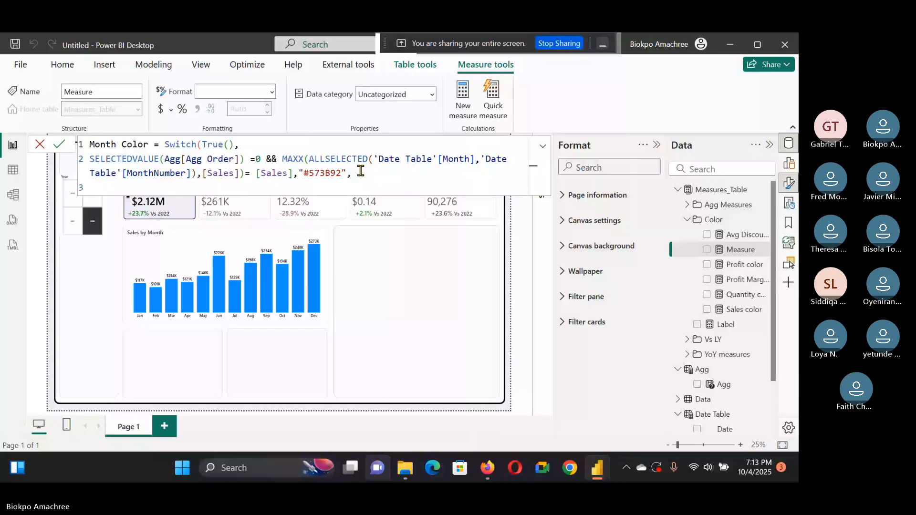
Step: Duplicate the first condition four times and replace the last line's trailing comma with a closing parenthesis
{"action": "left_click_drag", "start_coordinate": [361, 171], "coordinate": [111, 157]}
{"action": "key", "text": "ctrl+c"}
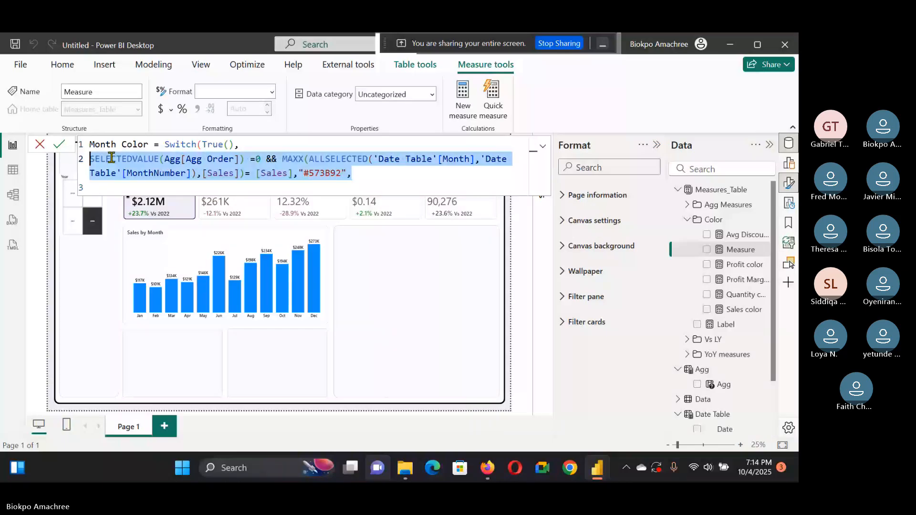
{"action": "left_click", "coordinate": [359, 182]}
{"action": "key", "text": "Return"}
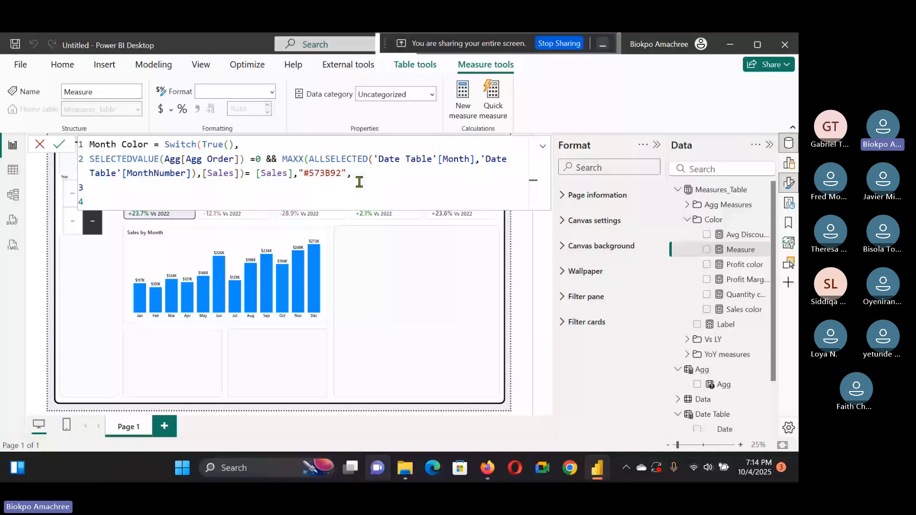
{"action": "key", "text": "ctrl+v"}
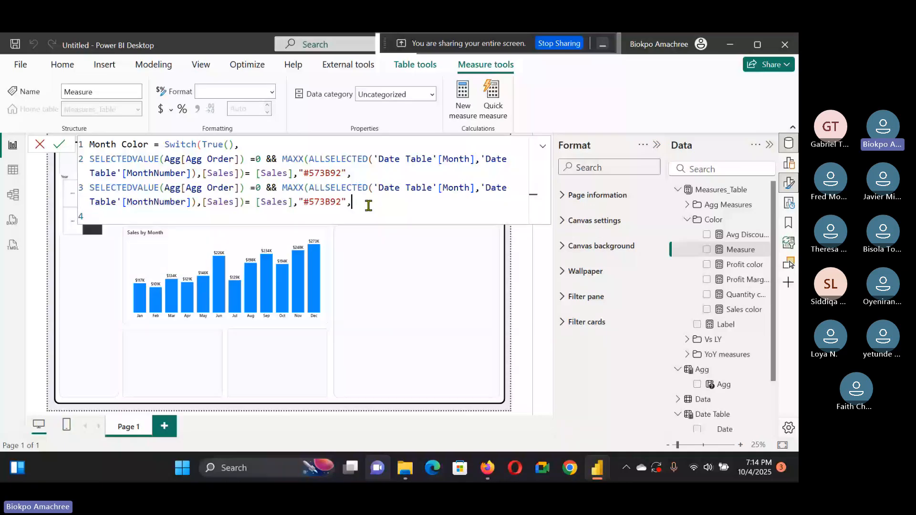
{"action": "key", "text": "ctrl+v"}
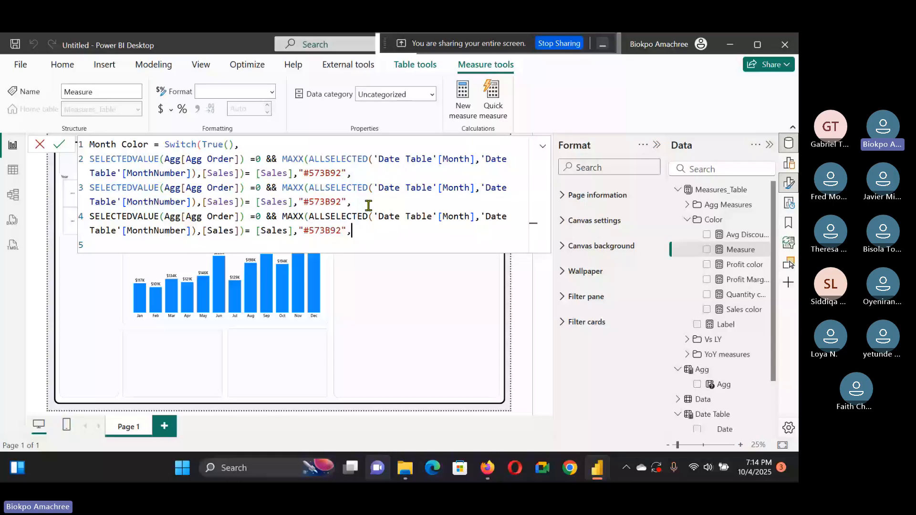
{"action": "key", "text": "ctrl+v"}
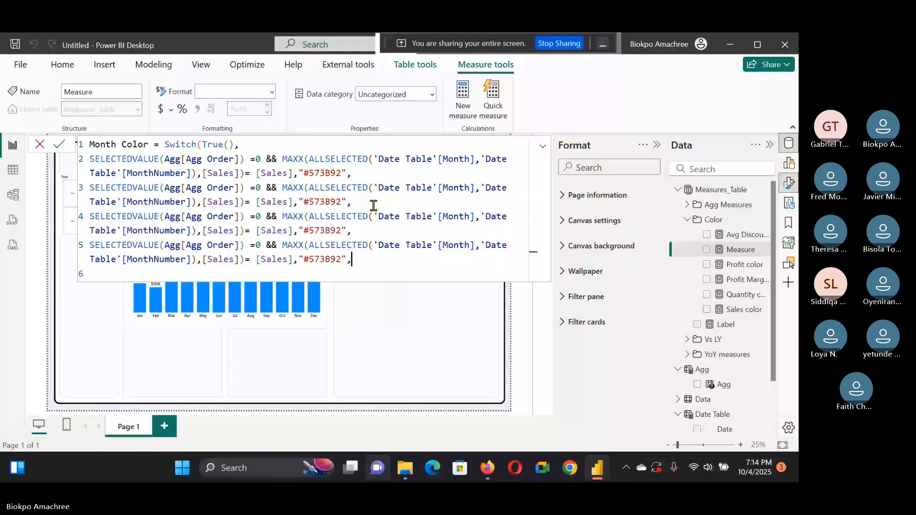
{"action": "key", "text": "ctrl+v"}
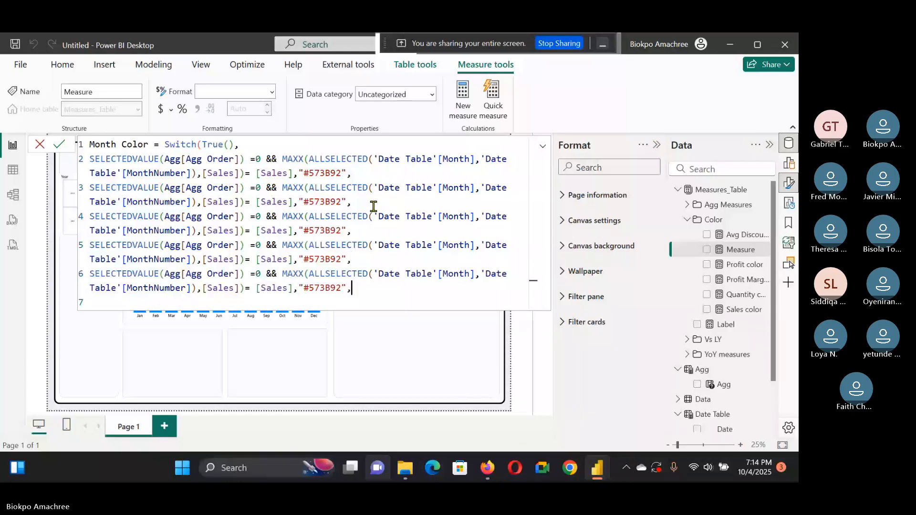
{"action": "key", "text": "BackSpace"}
{"action": "type", "text": ")"}
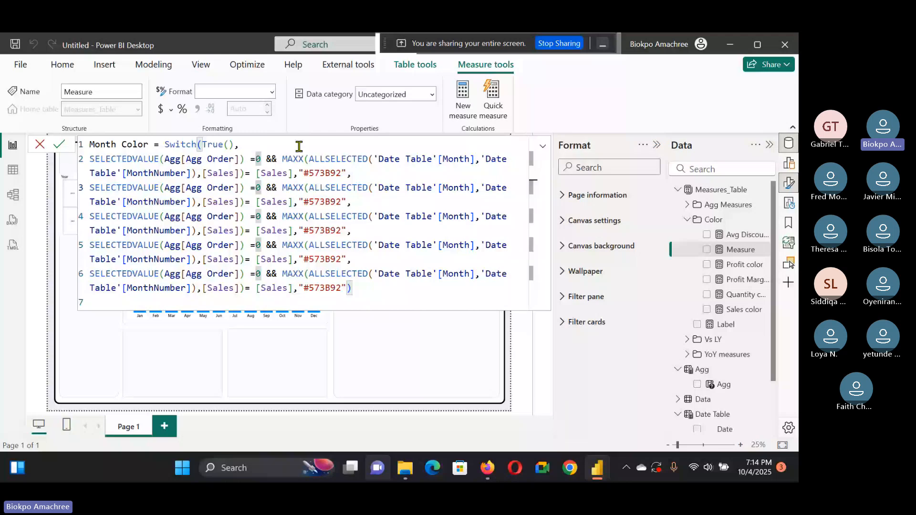
Step: Set the second condition to Agg Order 1 and replace [Sales] with [Profit]
{"action": "double_click", "coordinate": [257, 188]}
{"action": "type", "text": "1"}
{"action": "double_click", "coordinate": [222, 201]}
{"action": "type", "text": "[Sa"}
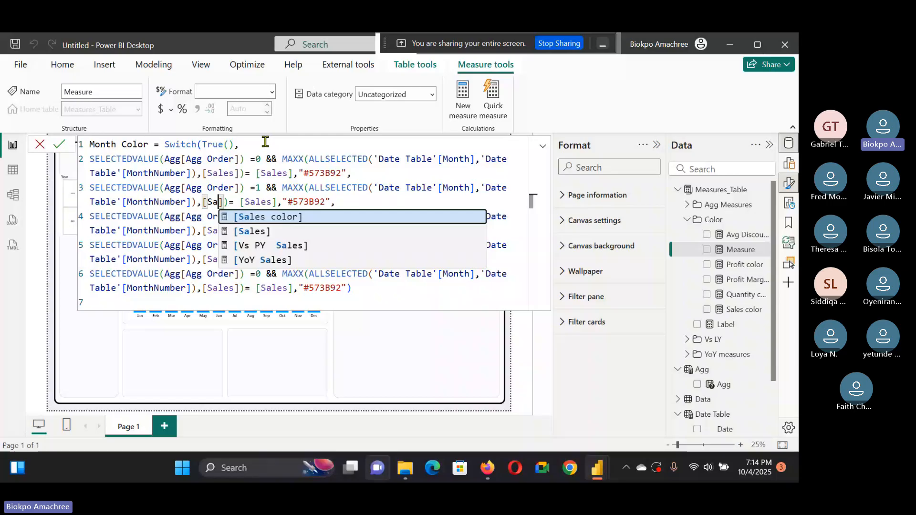
{"action": "key", "text": "BackSpace"}
{"action": "key", "text": "BackSpace"}
{"action": "type", "text": "Profit"}
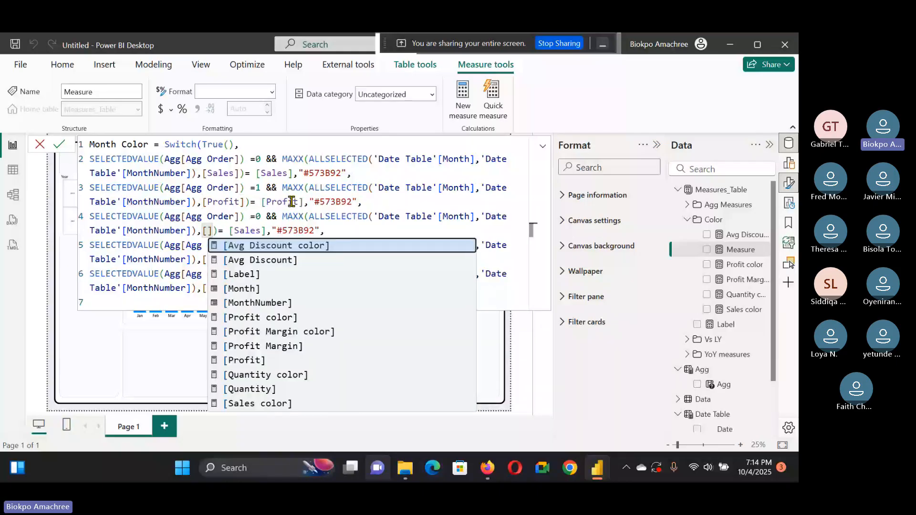
Step: Set the third condition to Agg Order 2 using [Profit Margin] instead of [Sales]
{"action": "type", "text": "p"}
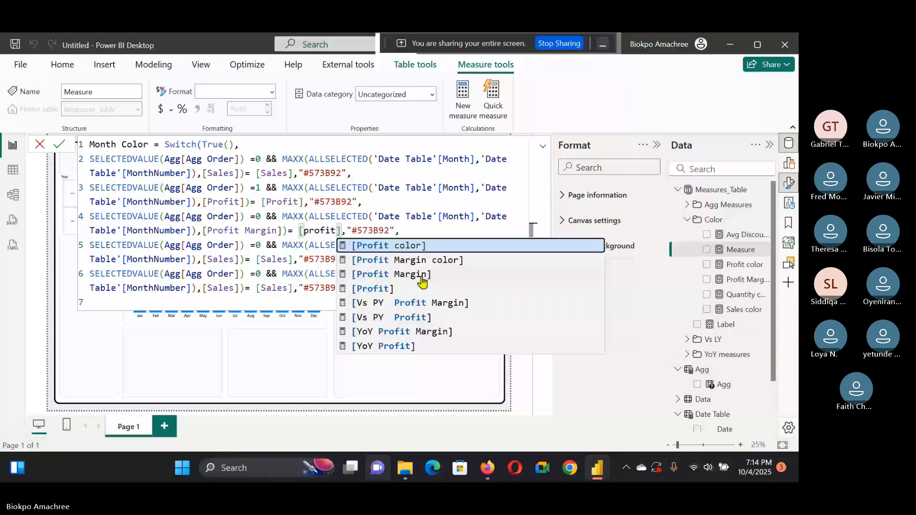
{"action": "left_click", "coordinate": [422, 276]}
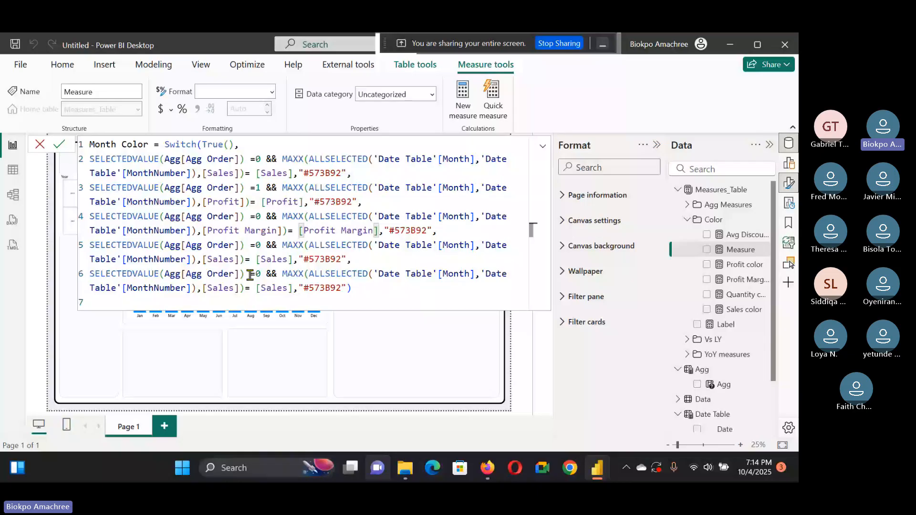
{"action": "left_click", "coordinate": [260, 217]}
{"action": "key", "text": "BackSpace"}
{"action": "type", "text": "2"}
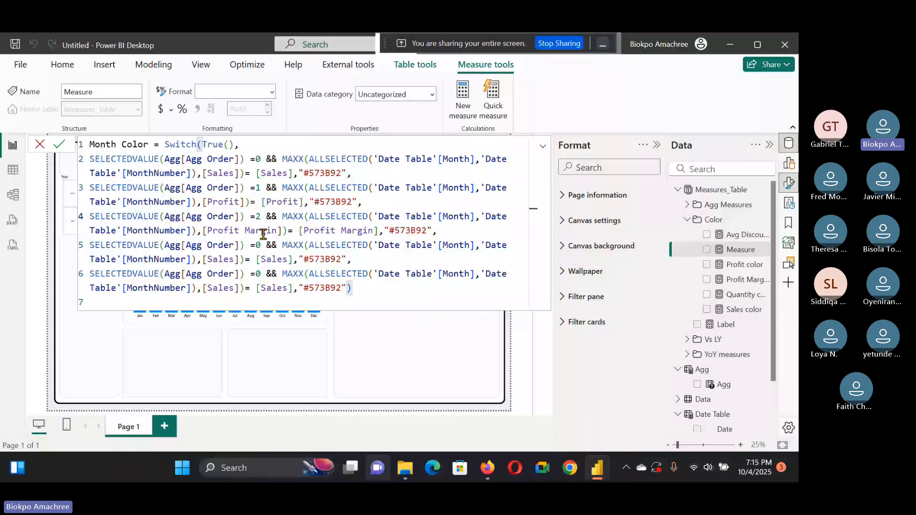
Step: Set the Agg Order values of the fourth and fifth conditions to 3 and 4
{"action": "left_click", "coordinate": [261, 246]}
{"action": "key", "text": "BackSpace"}
{"action": "type", "text": "3"}
{"action": "left_click", "coordinate": [263, 274]}
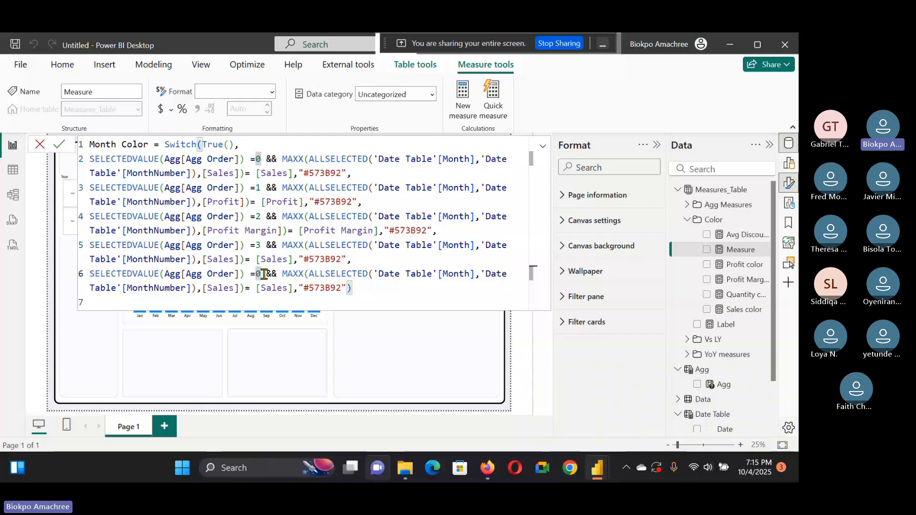
{"action": "key", "text": "BackSpace"}
{"action": "type", "text": "4"}
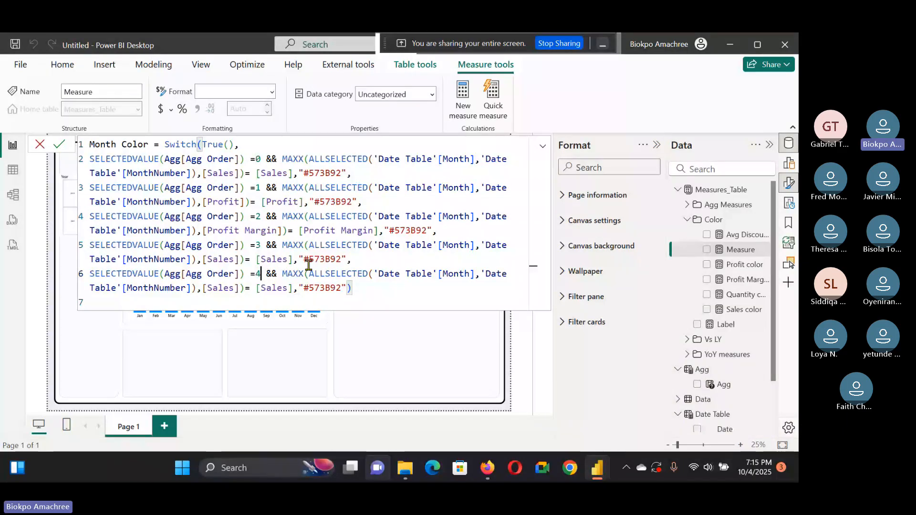
Step: Replace both [Sales] references in the fourth condition with [Avg Discount]
{"action": "left_click", "coordinate": [238, 260]}
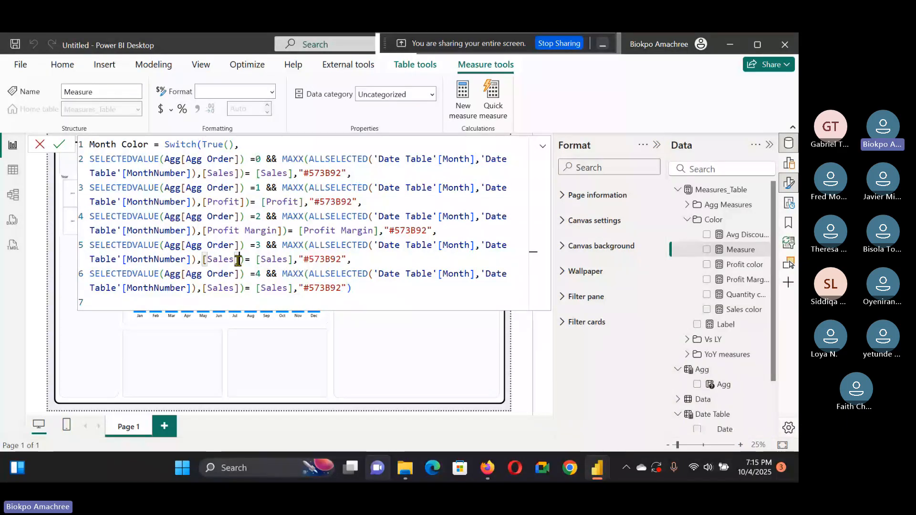
{"action": "key", "text": "Right"}
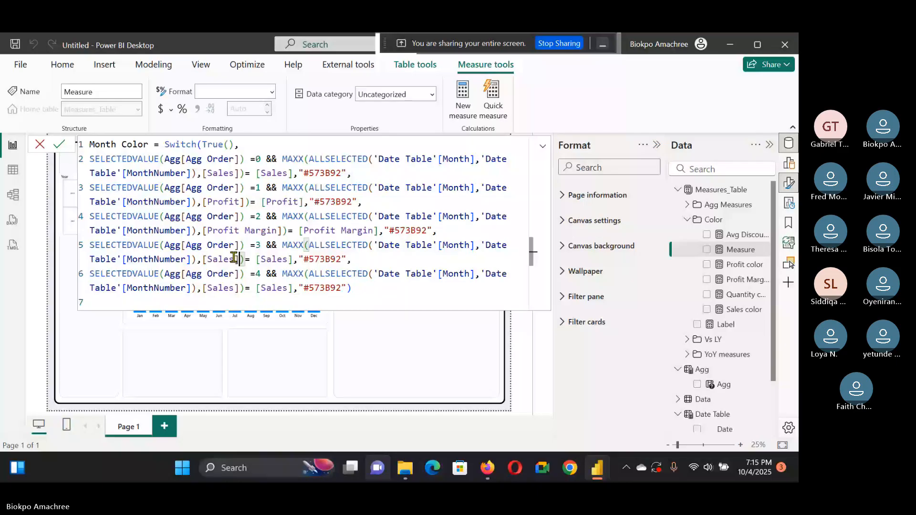
{"action": "double_click", "coordinate": [234, 257]}
{"action": "type", "text": "Avg"}
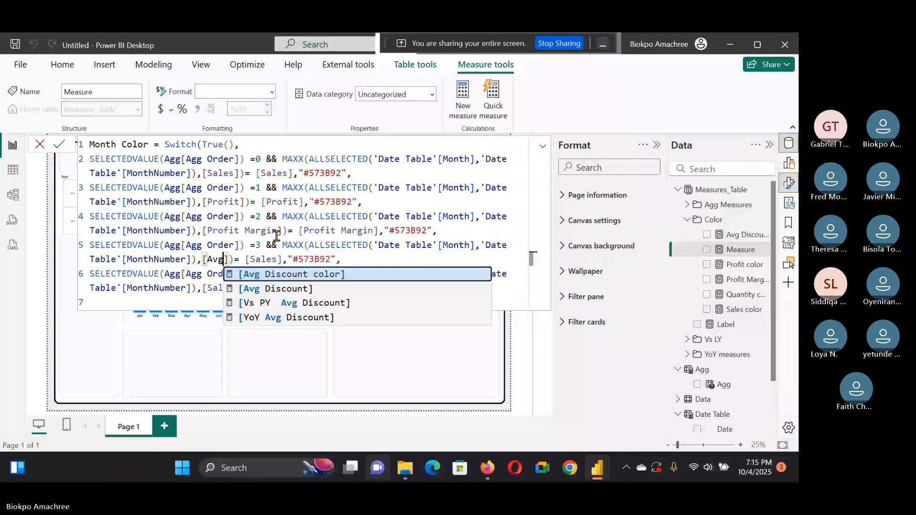
{"action": "left_click", "coordinate": [287, 291]}
{"action": "double_click", "coordinate": [311, 259]}
{"action": "type", "text": "avg"}
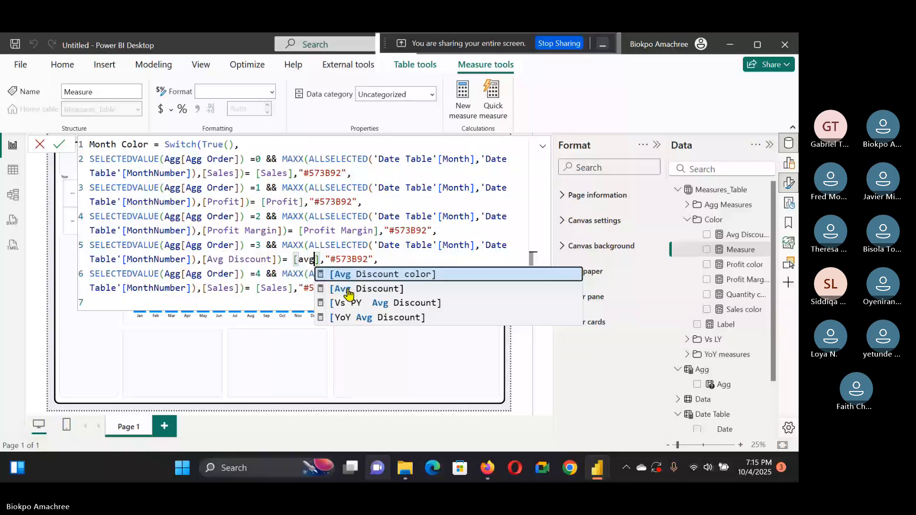
{"action": "left_click", "coordinate": [348, 290]}
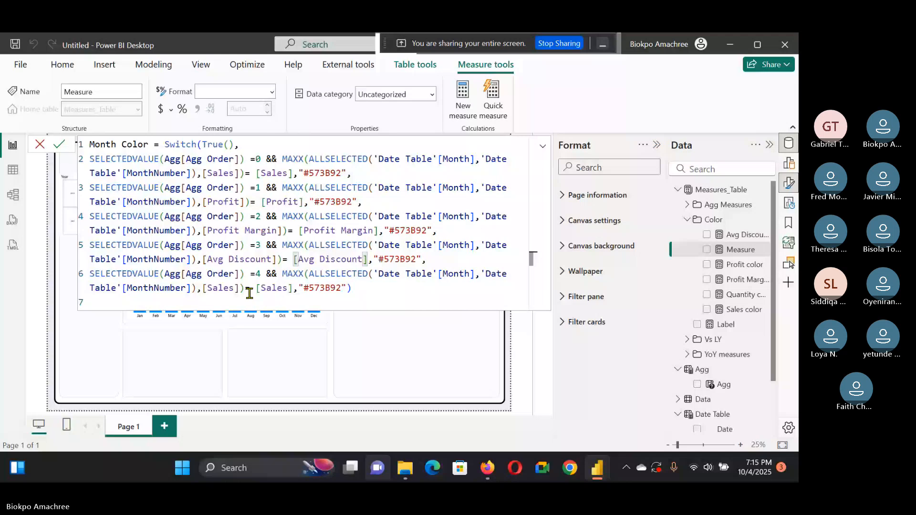
Step: Replace both [Sales] references in the fifth condition with [Quantity]
{"action": "double_click", "coordinate": [219, 288]}
{"action": "type", "text": "Qua"}
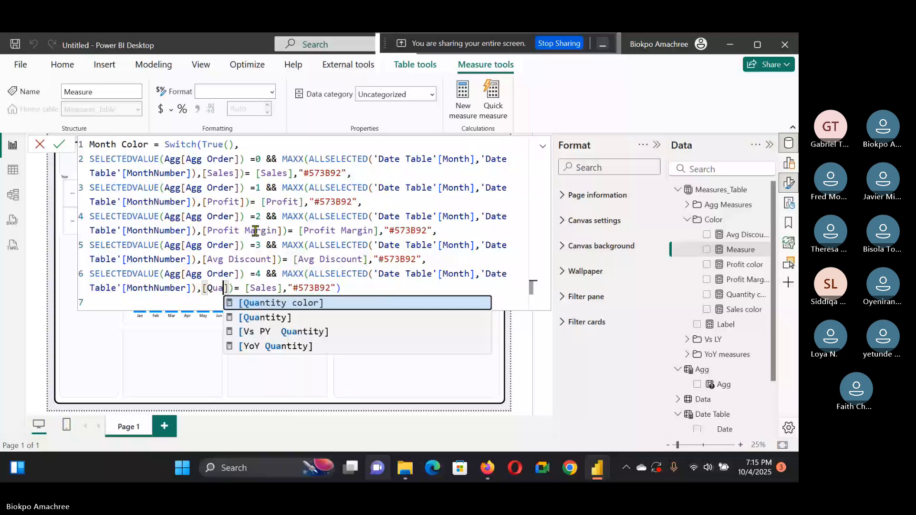
{"action": "type", "text": "ntity"}
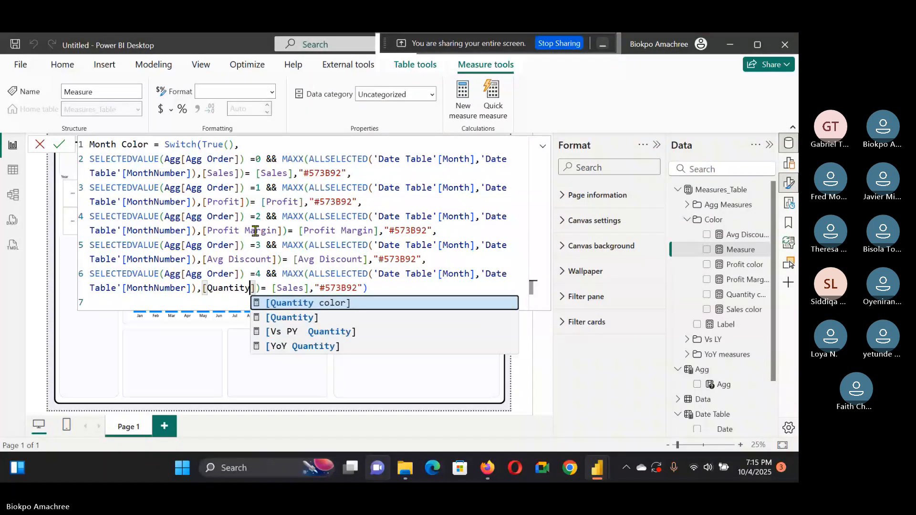
{"action": "double_click", "coordinate": [290, 287]}
{"action": "key", "text": "BackSpace"}
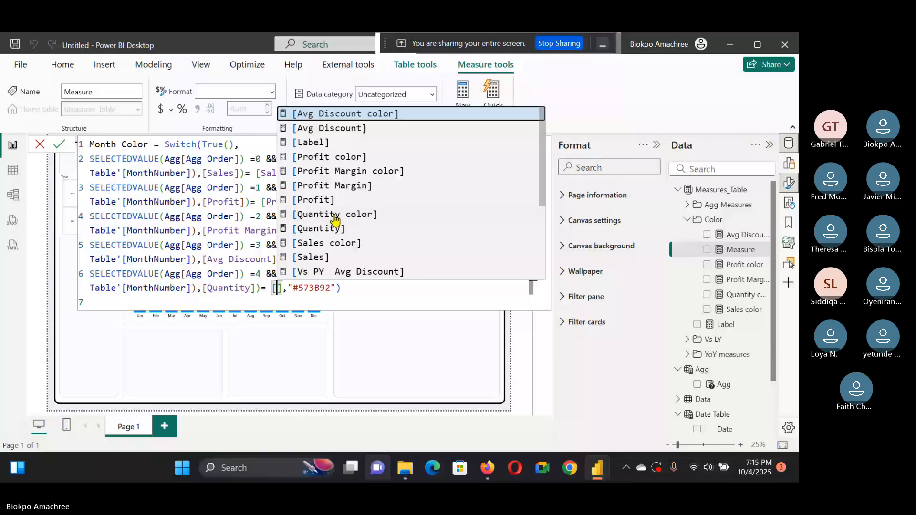
{"action": "type", "text": "quqntity"}
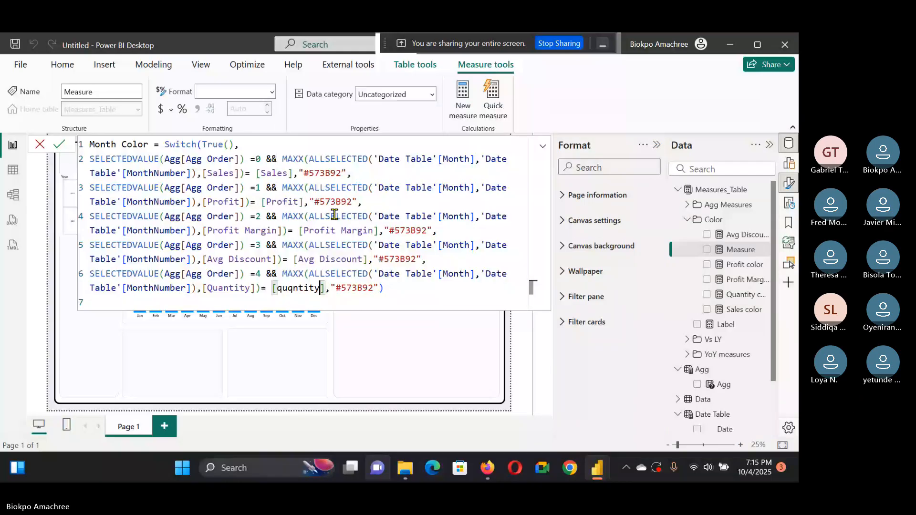
{"action": "key", "text": "BackSpace"}
{"action": "key", "text": "BackSpace"}
{"action": "key", "text": "BackSpace"}
{"action": "key", "text": "BackSpace"}
{"action": "key", "text": "BackSpace"}
{"action": "key", "text": "BackSpace"}
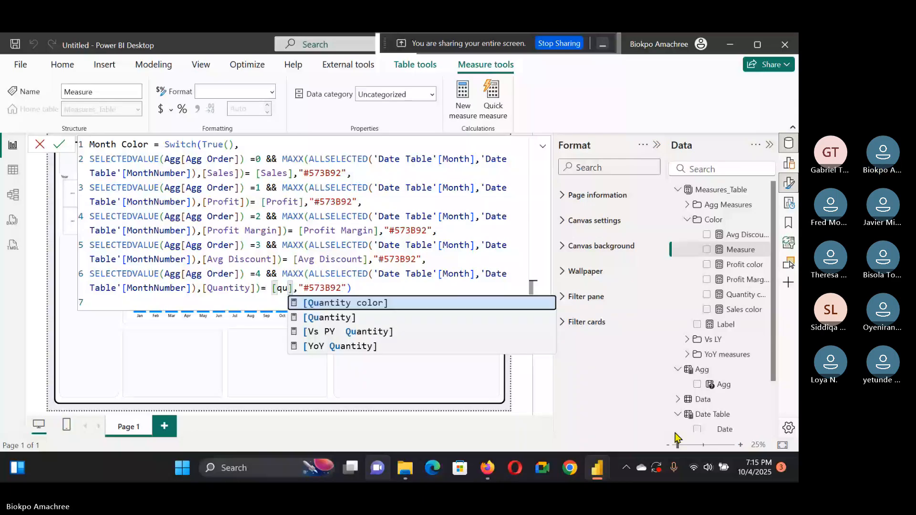
{"action": "left_click", "coordinate": [378, 318]}
Step: Add "#e6e6e6" as the default colour at the end of the Switch and commit the Month Color measure
{"action": "left_click", "coordinate": [389, 282]}
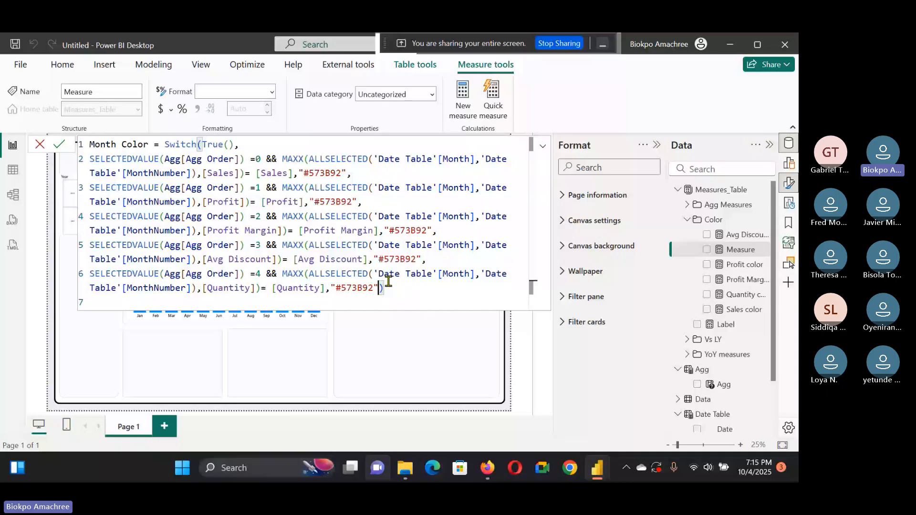
{"action": "type", "text": ","}
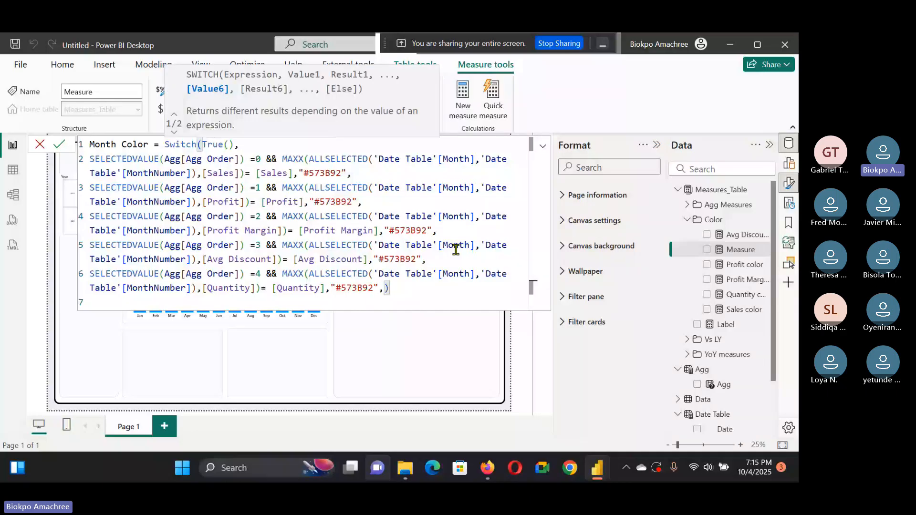
{"action": "type", "text": "\""}
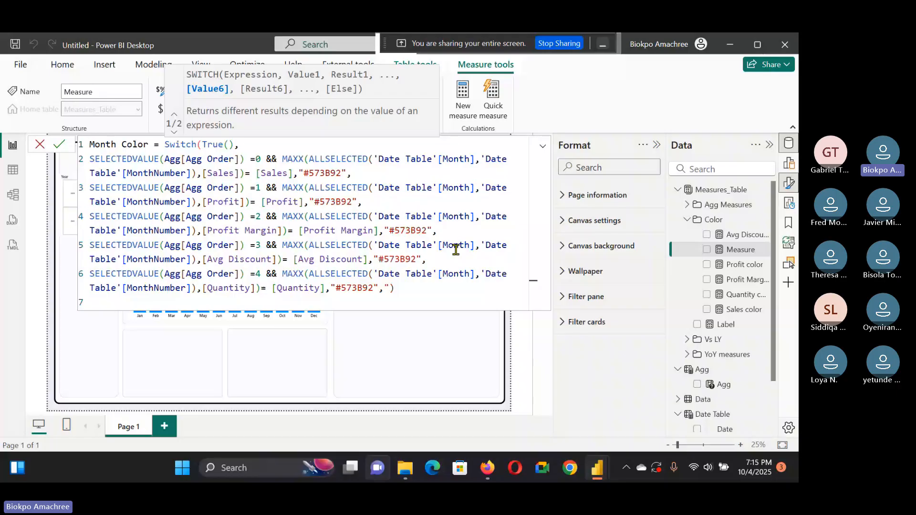
{"action": "type", "text": "#"}
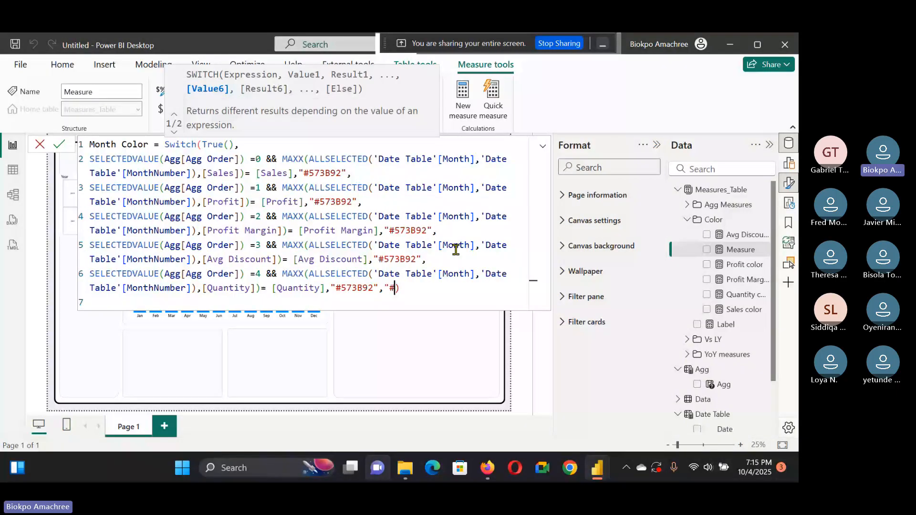
{"action": "type", "text": "e6e6e6\""}
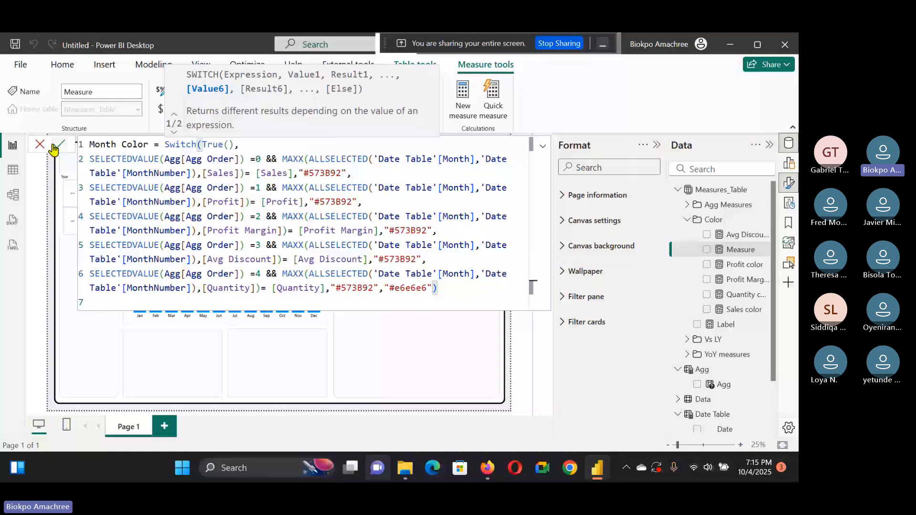
{"action": "left_click", "coordinate": [54, 146]}
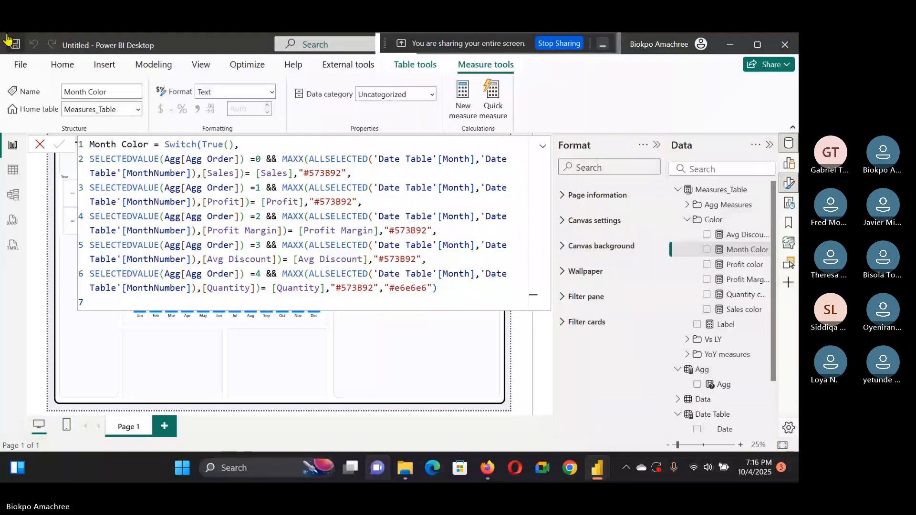
Step: Colour the Sales by Month chart's columns by field value using the Month Color measure
{"action": "left_click", "coordinate": [542, 148]}
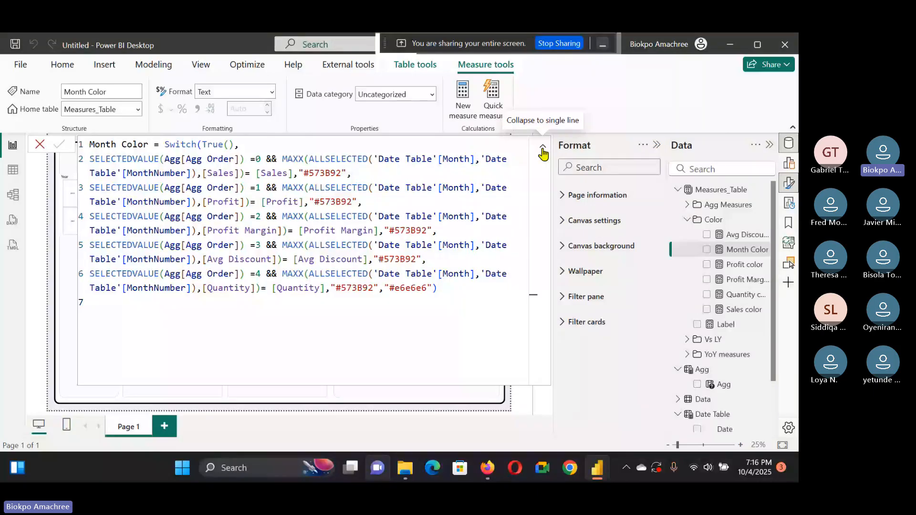
{"action": "left_click", "coordinate": [543, 150]}
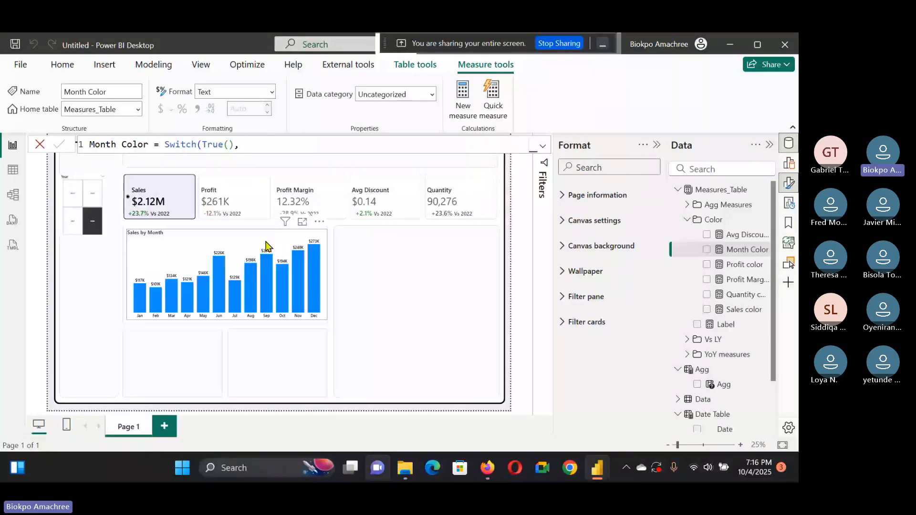
{"action": "left_click", "coordinate": [266, 245]}
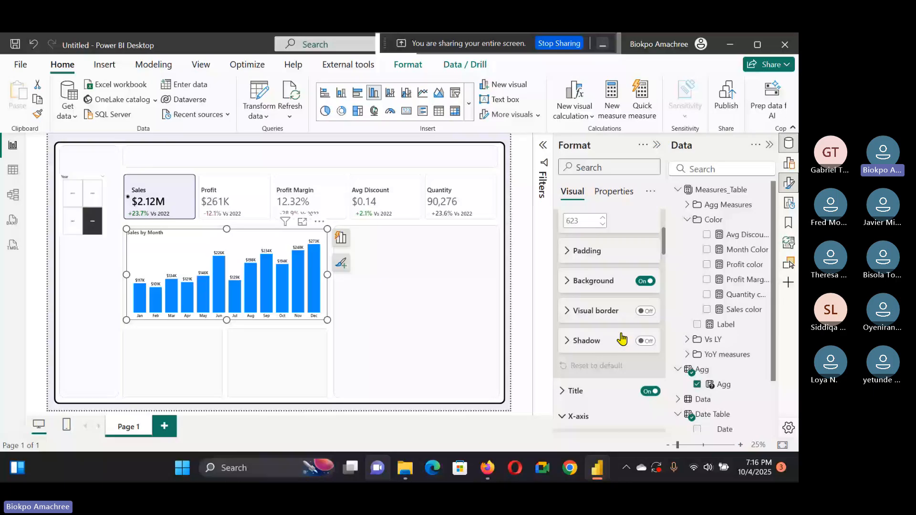
{"action": "scroll", "coordinate": [596, 334], "scroll_direction": "down", "scroll_amount": 4}
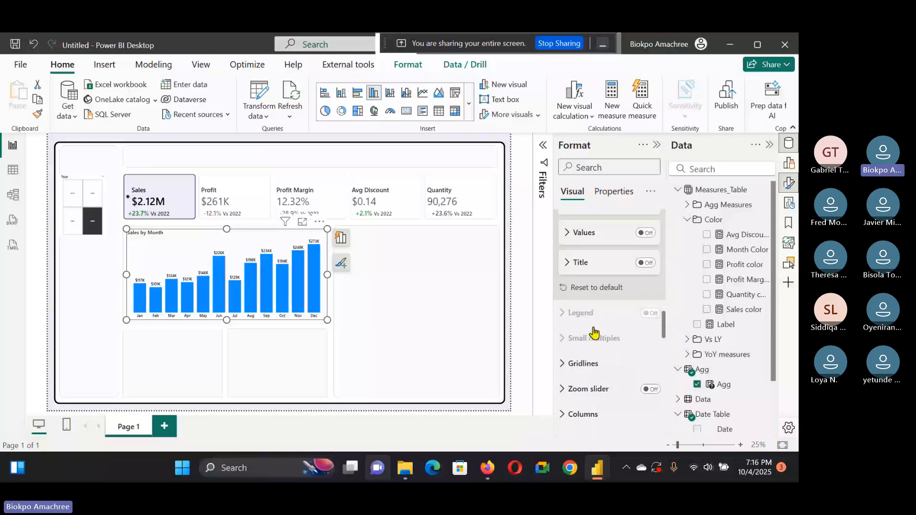
{"action": "scroll", "coordinate": [596, 227], "scroll_direction": "down", "scroll_amount": 3}
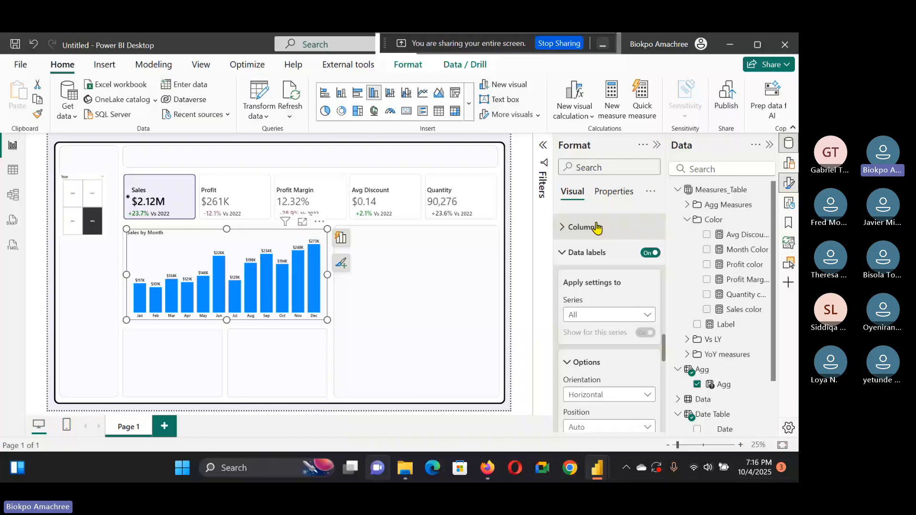
{"action": "left_click", "coordinate": [205, 164]}
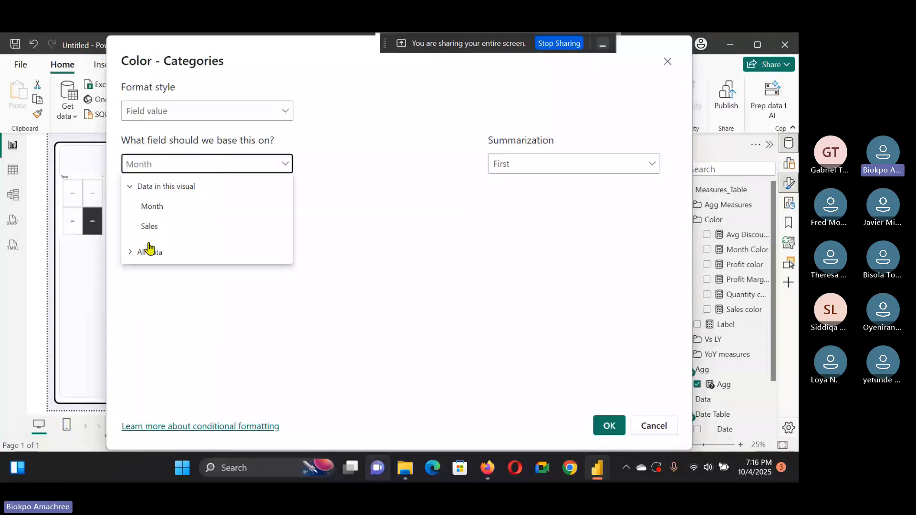
{"action": "left_click", "coordinate": [148, 251]}
{"action": "left_click", "coordinate": [148, 270]}
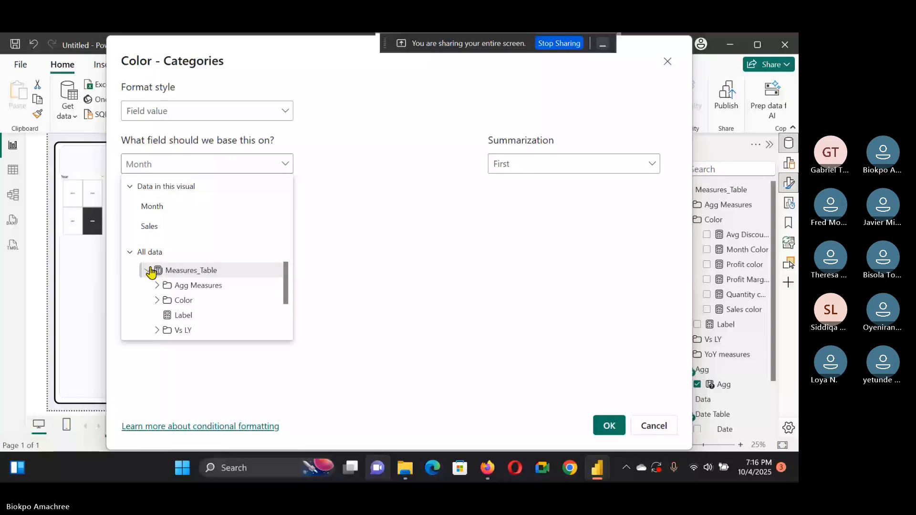
{"action": "left_click", "coordinate": [157, 300]}
{"action": "left_click", "coordinate": [205, 315]}
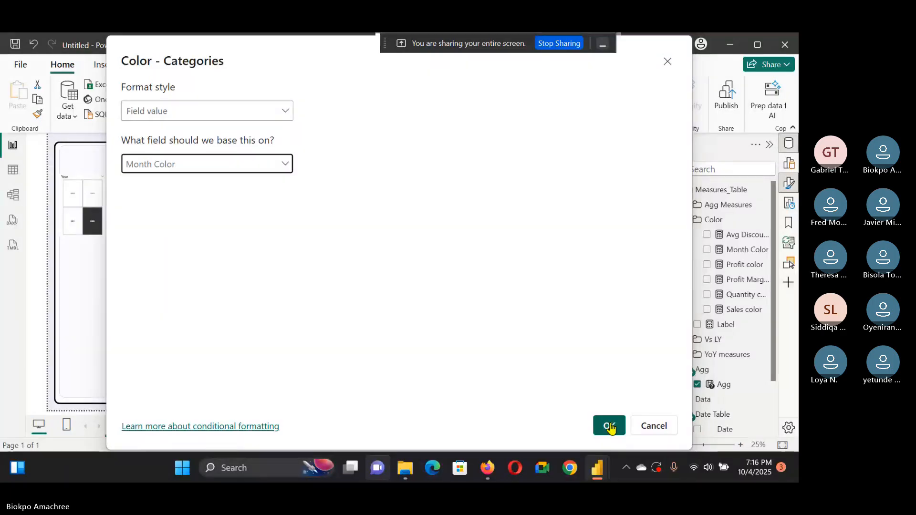
{"action": "left_click", "coordinate": [609, 426]}
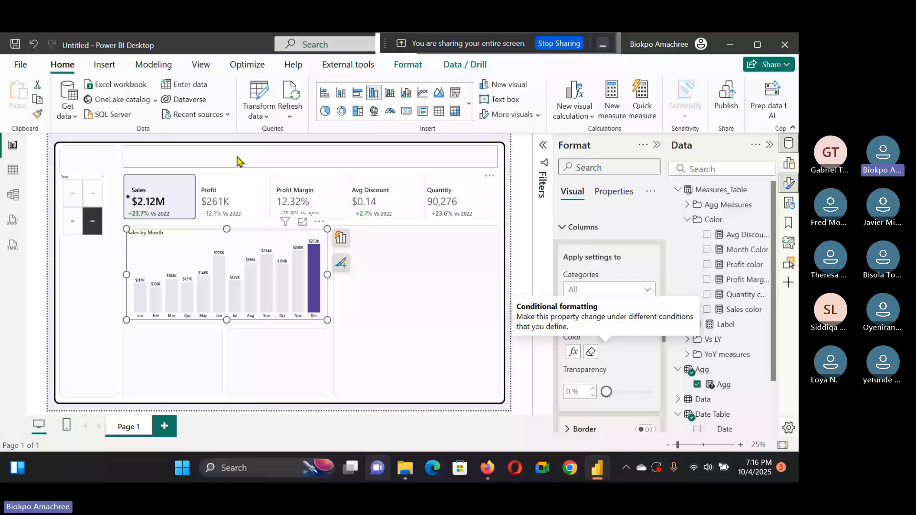
Step: Select different KPI cards to check the chart's highlighted month for each measure
{"action": "left_click", "coordinate": [301, 204]}
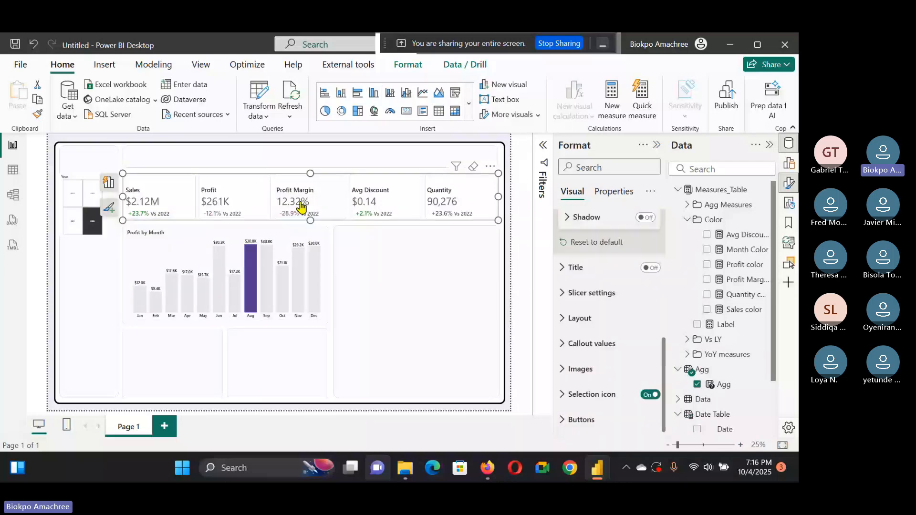
{"action": "left_click", "coordinate": [373, 204]}
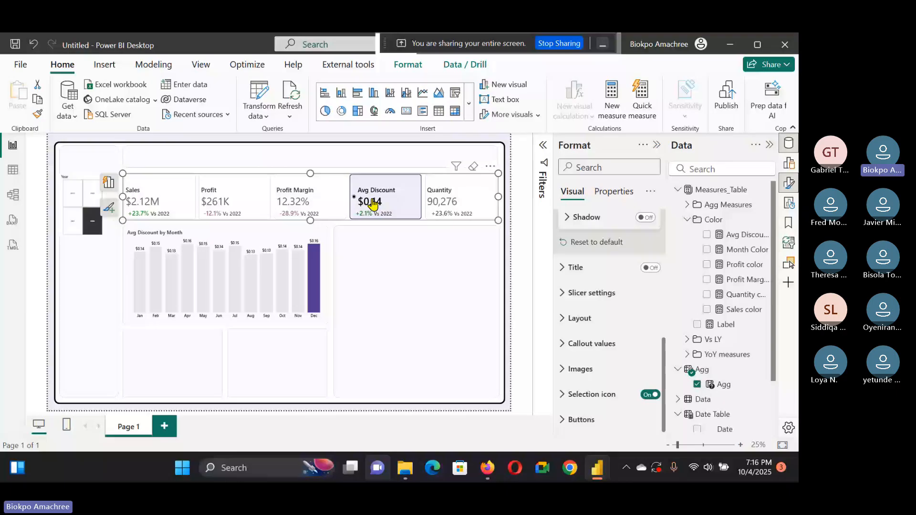
{"action": "left_click", "coordinate": [509, 253]}
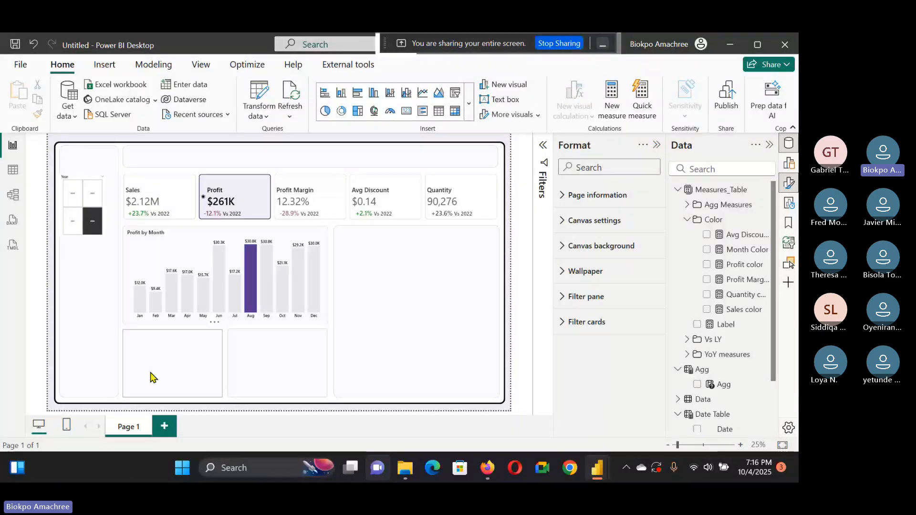
{"action": "left_click", "coordinate": [657, 144]}
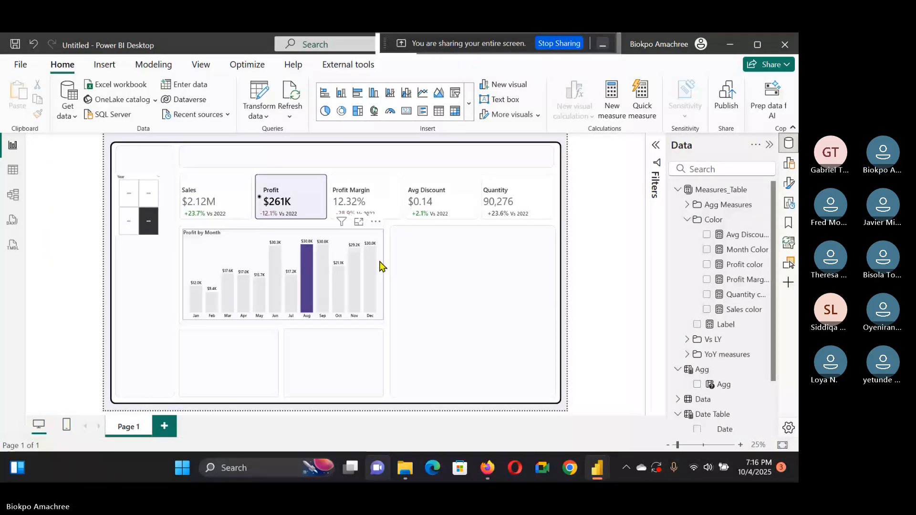
Step: Duplicate the month chart into the lower-left tile and change the copy to a clustered bar chart
{"action": "left_click", "coordinate": [380, 265]}
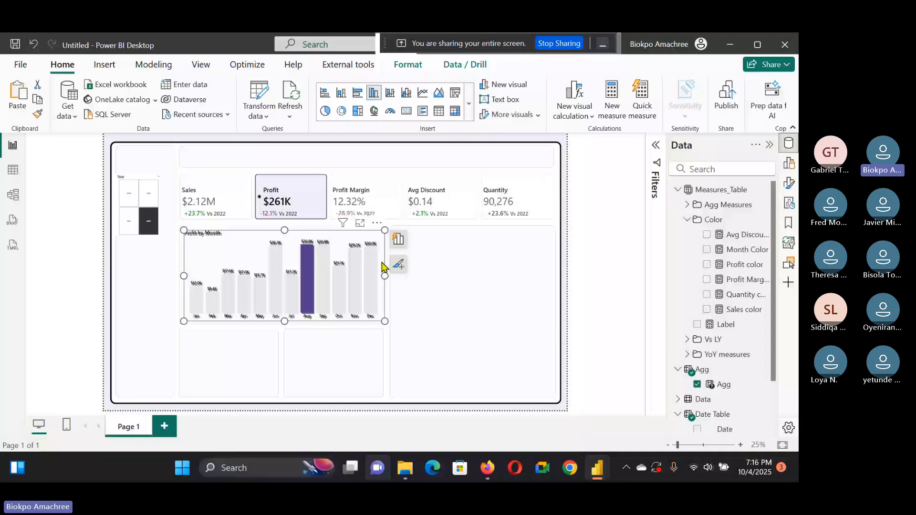
{"action": "left_click_drag", "start_coordinate": [382, 265], "coordinate": [274, 311]}
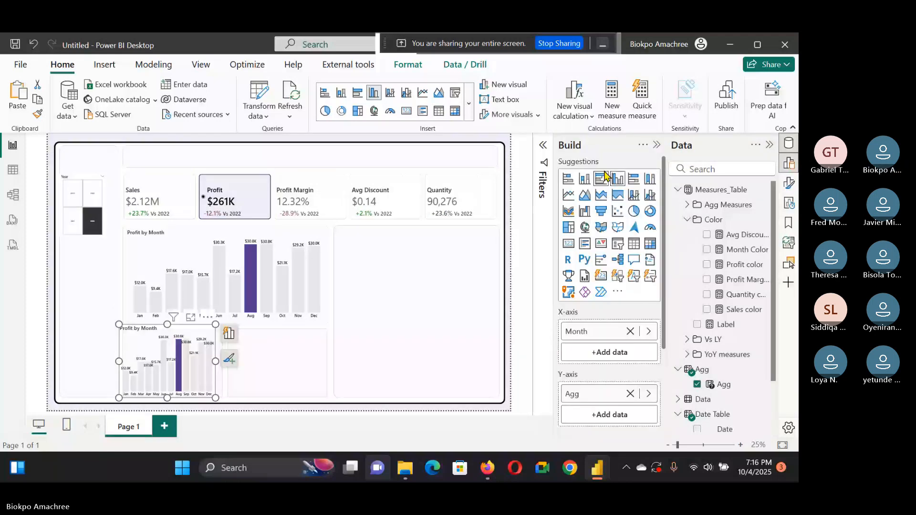
{"action": "left_click", "coordinate": [602, 178]}
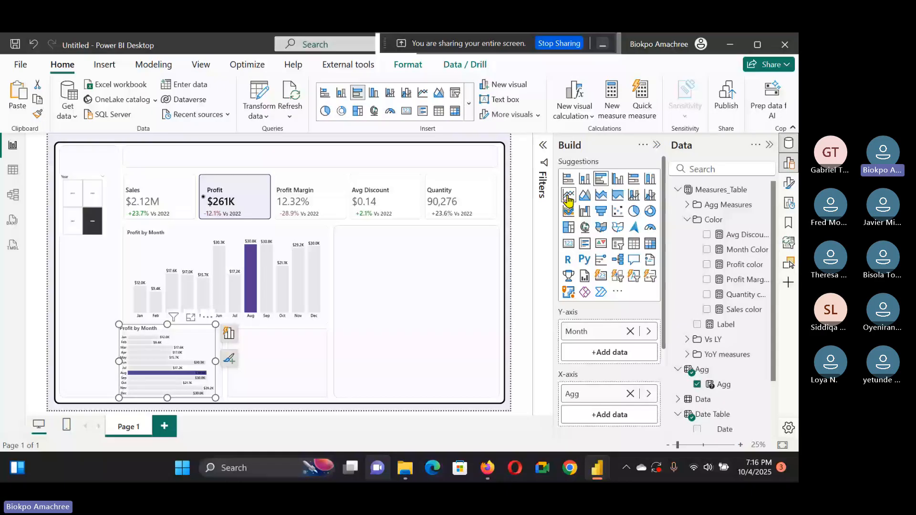
Step: Replace Month with Market on the bar chart's Y-axis
{"action": "left_click", "coordinate": [630, 331]}
{"action": "left_click", "coordinate": [678, 190]}
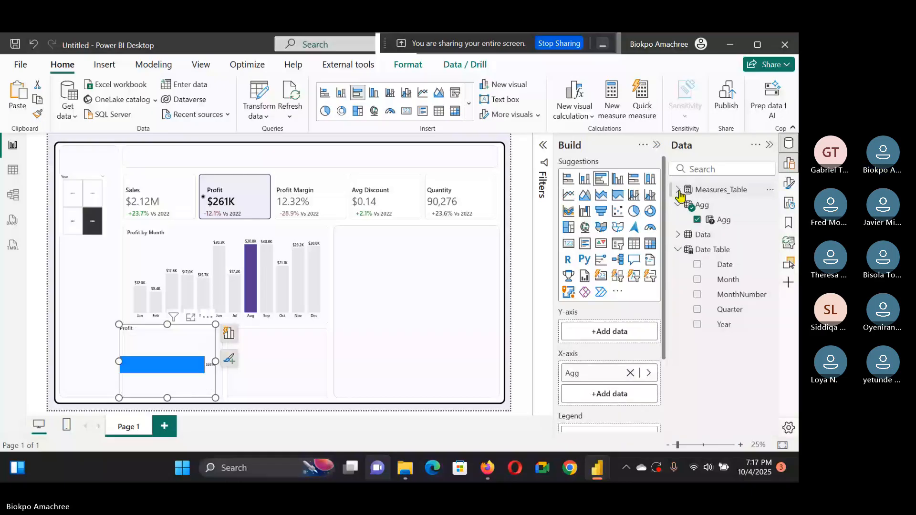
{"action": "left_click", "coordinate": [678, 234]}
{"action": "scroll", "coordinate": [758, 347], "scroll_direction": "down", "scroll_amount": 3}
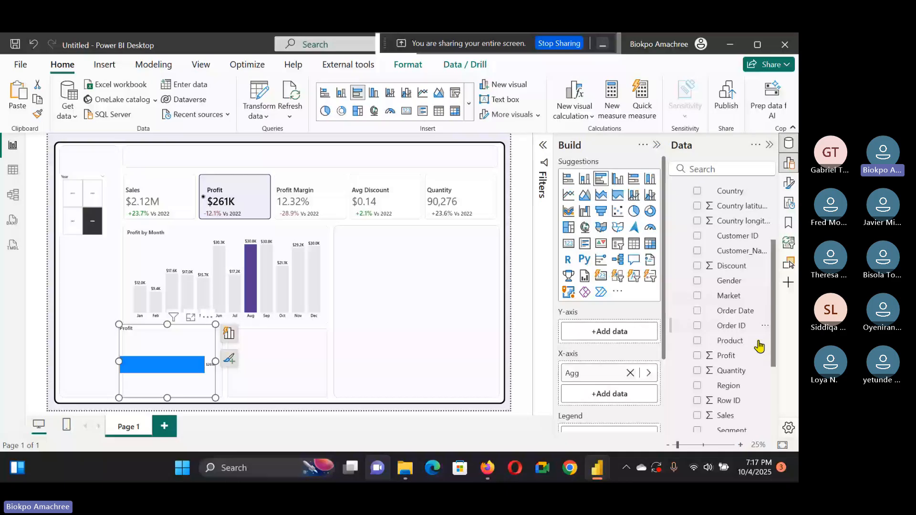
{"action": "scroll", "coordinate": [701, 296], "scroll_direction": "down", "scroll_amount": 1}
{"action": "left_click", "coordinate": [697, 290]}
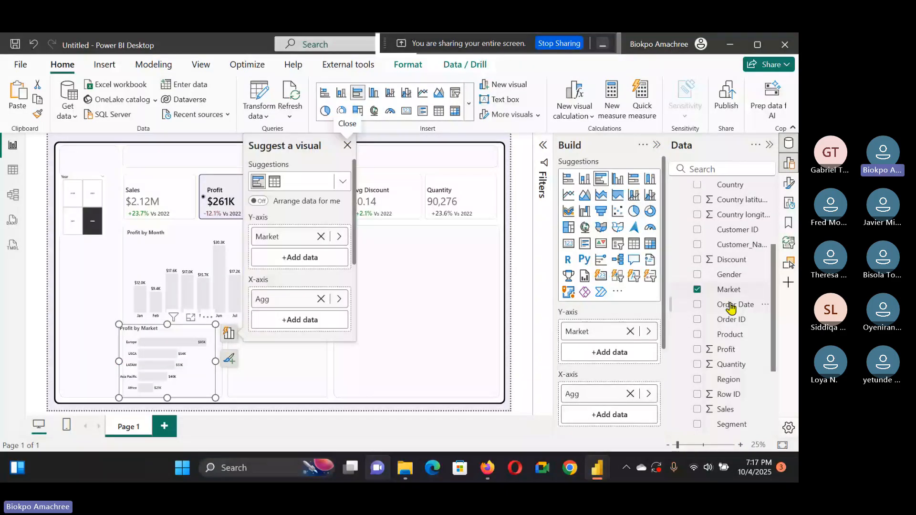
Step: Add the Country, Region and City fields from the Data table to the bar chart
{"action": "scroll", "coordinate": [701, 310], "scroll_direction": "up", "scroll_amount": 3}
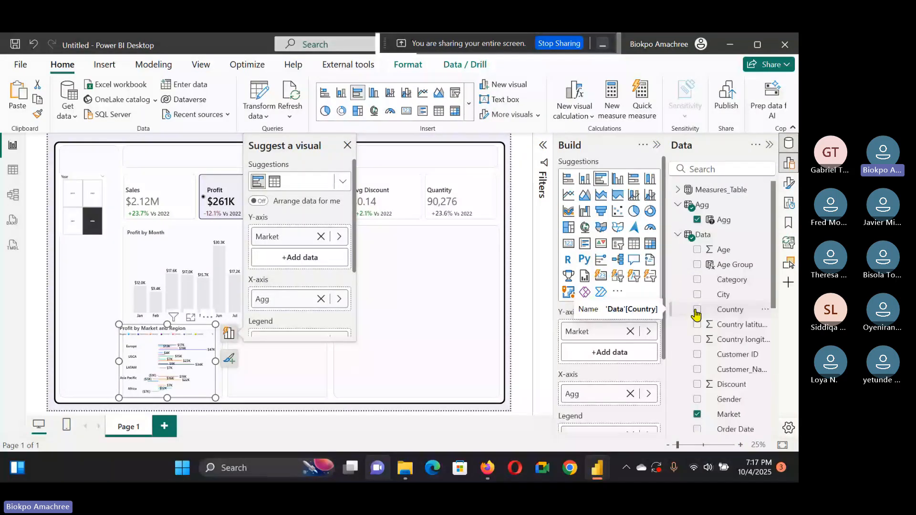
{"action": "left_click", "coordinate": [696, 309]}
{"action": "scroll", "coordinate": [718, 326], "scroll_direction": "down", "scroll_amount": 3}
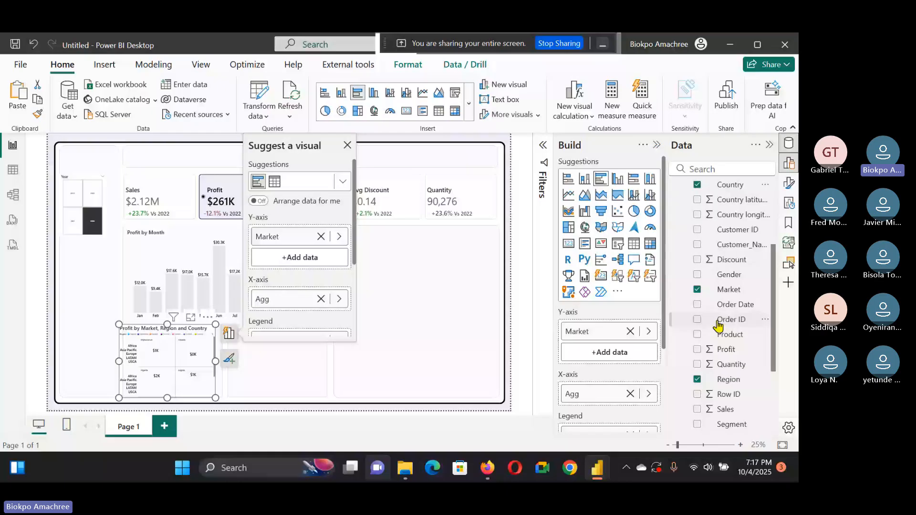
{"action": "scroll", "coordinate": [718, 326], "scroll_direction": "down", "scroll_amount": 3}
{"action": "left_click", "coordinate": [720, 319]}
{"action": "scroll", "coordinate": [719, 303], "scroll_direction": "up", "scroll_amount": 5}
{"action": "left_click", "coordinate": [720, 294]}
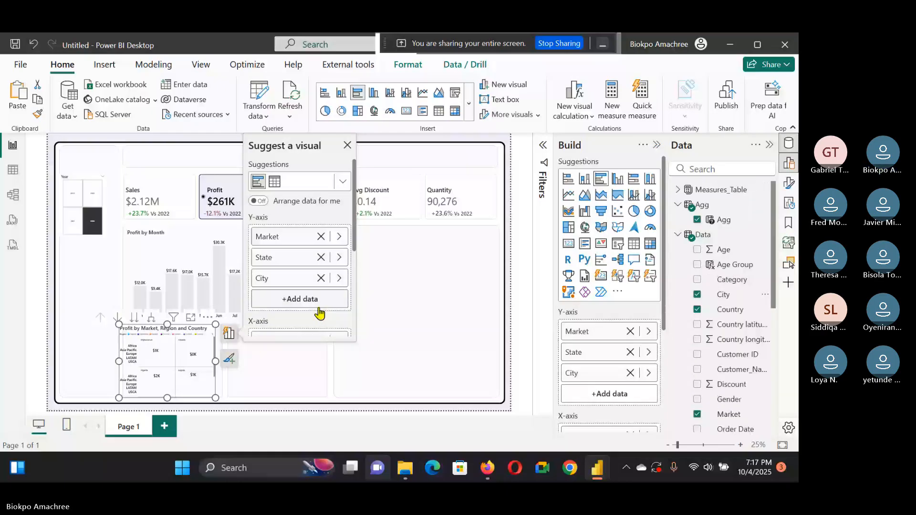
Step: Move Region from the legend into the bar chart's Y-axis below Market
{"action": "scroll", "coordinate": [600, 347], "scroll_direction": "down", "scroll_amount": 2}
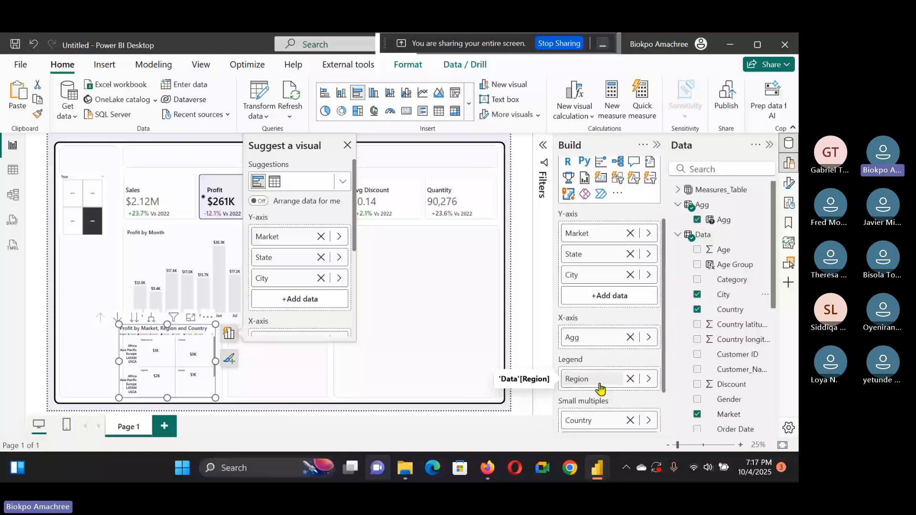
{"action": "left_click_drag", "start_coordinate": [599, 388], "coordinate": [600, 364]}
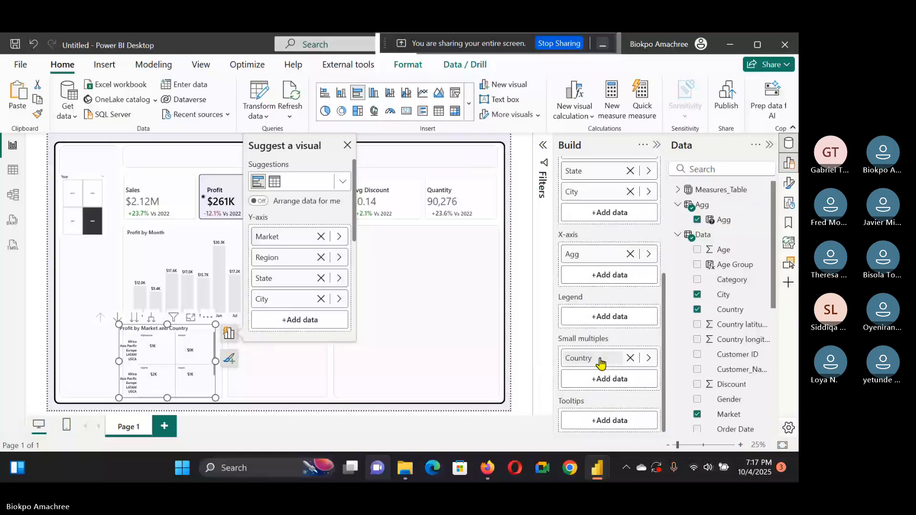
Step: Move Country from small multiples into the bar chart's Y-axis below Region
{"action": "left_click_drag", "start_coordinate": [600, 363], "coordinate": [603, 363]}
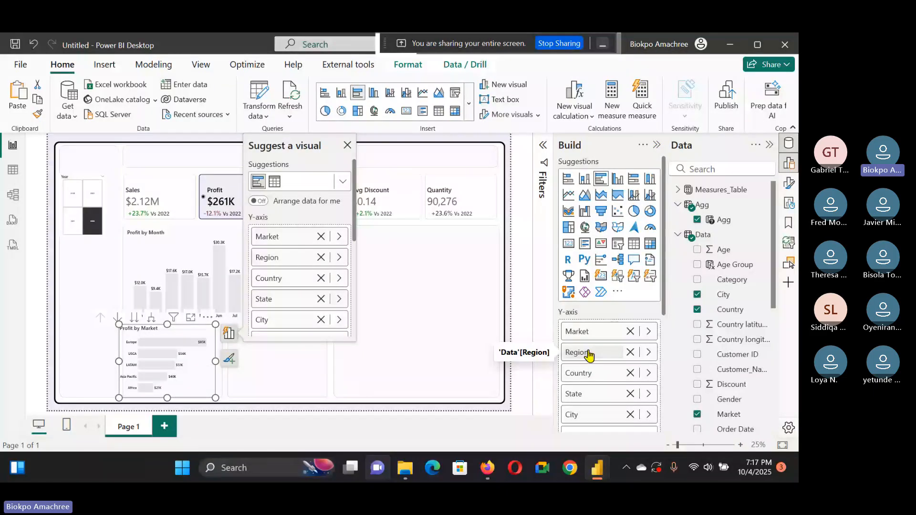
{"action": "left_click", "coordinate": [190, 370]}
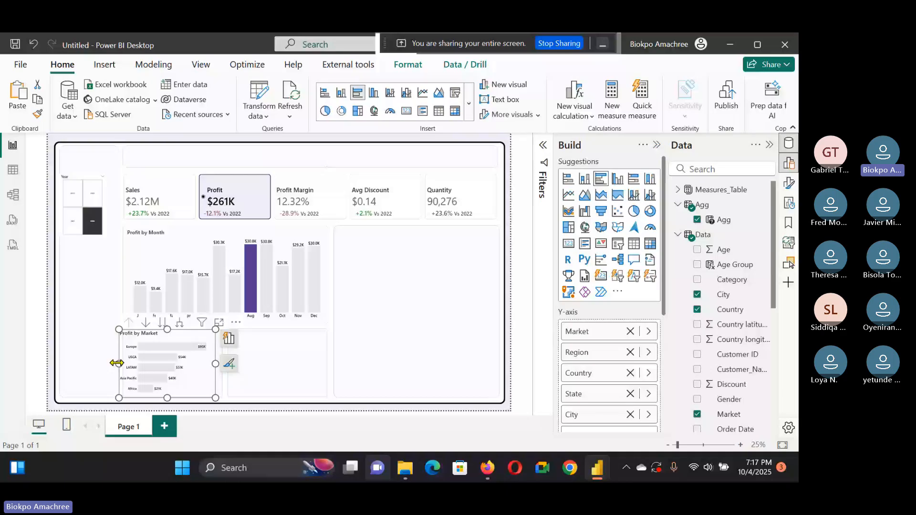
Step: Resize the profit-by-market bar chart so it fits inside its lower-left tile
{"action": "left_click_drag", "start_coordinate": [117, 363], "coordinate": [127, 372]}
{"action": "left_click_drag", "start_coordinate": [222, 368], "coordinate": [219, 367]}
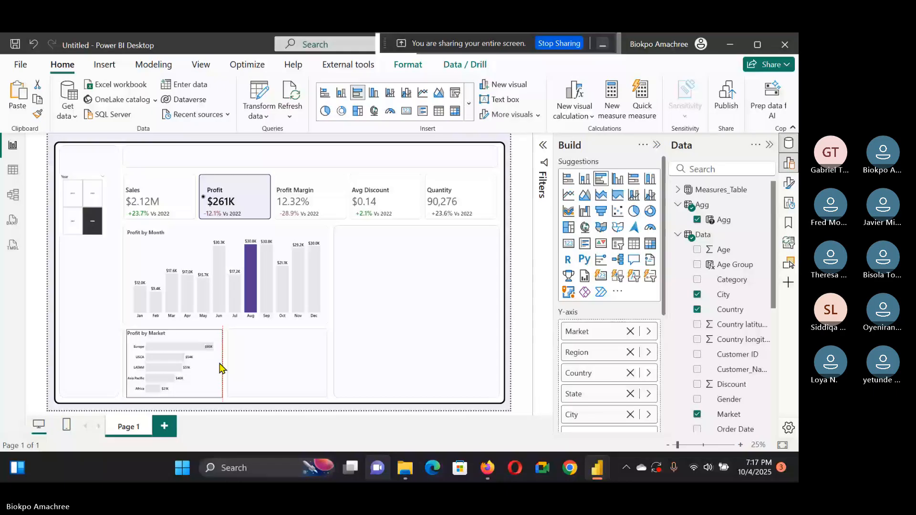
Step: Set the bar chart's bar colour to a light purple from the recent colours
{"action": "left_click", "coordinate": [220, 367]}
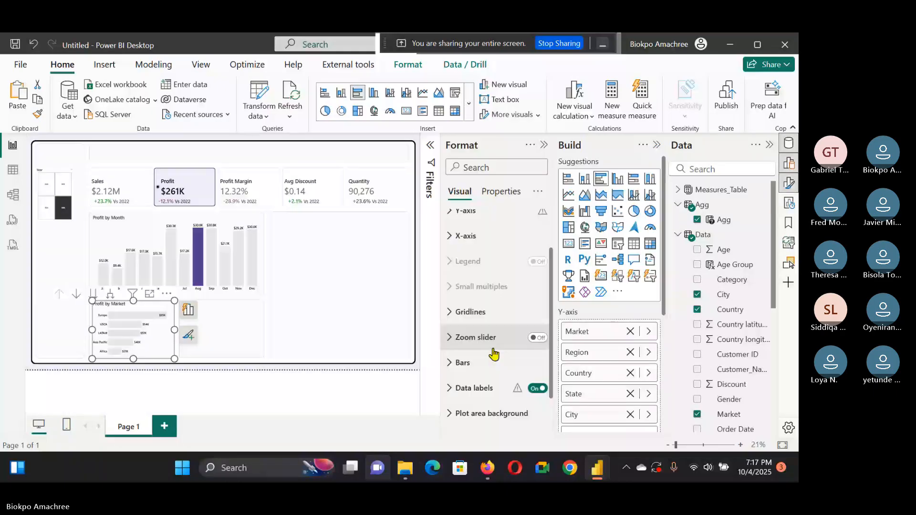
{"action": "left_click", "coordinate": [491, 361]}
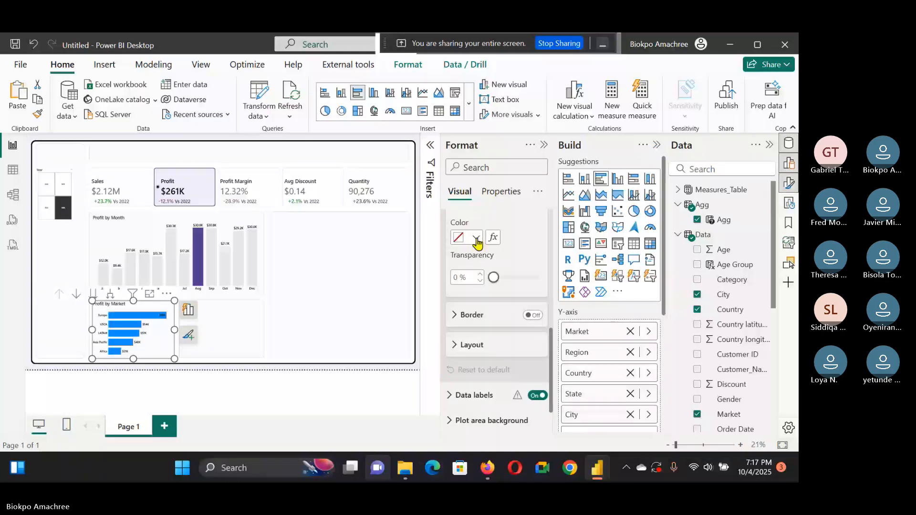
{"action": "left_click", "coordinate": [477, 239]}
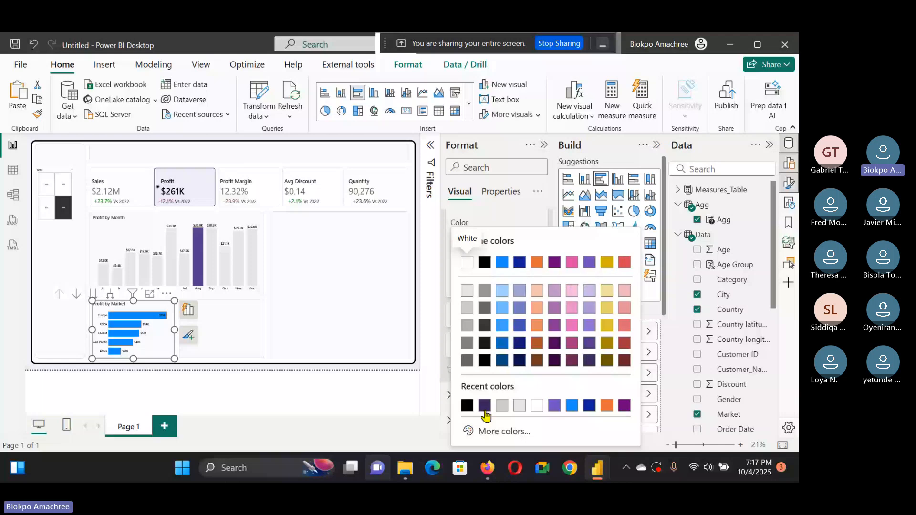
{"action": "left_click", "coordinate": [485, 407]}
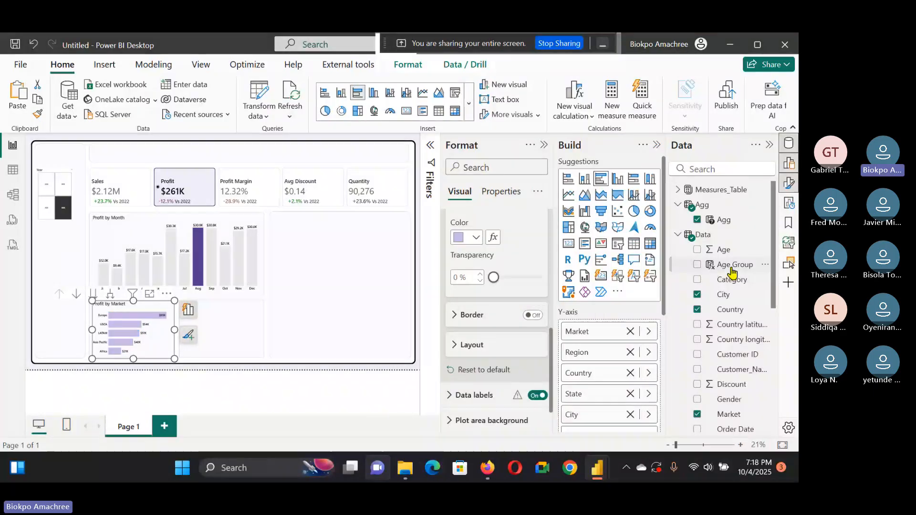
Step: Open the Month Color measure's formula and copy the hex code #573B92
{"action": "left_click", "coordinate": [677, 190]}
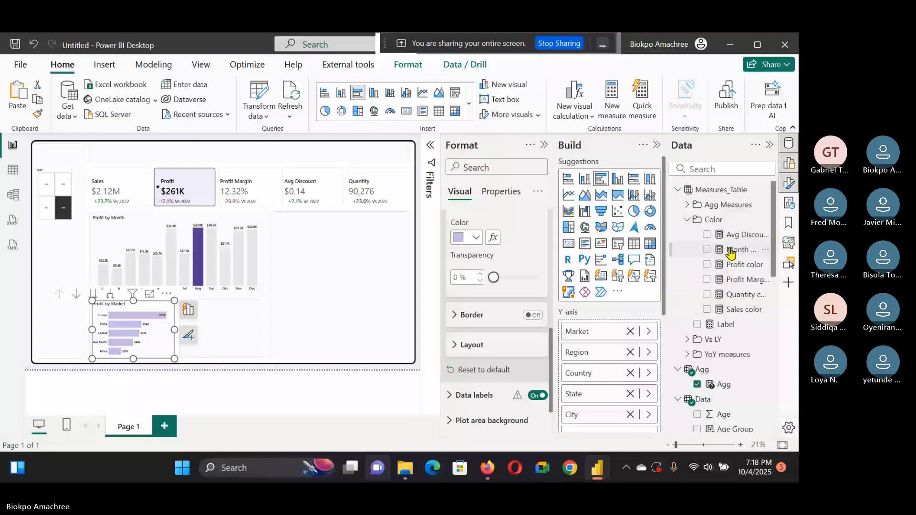
{"action": "left_click", "coordinate": [730, 251]}
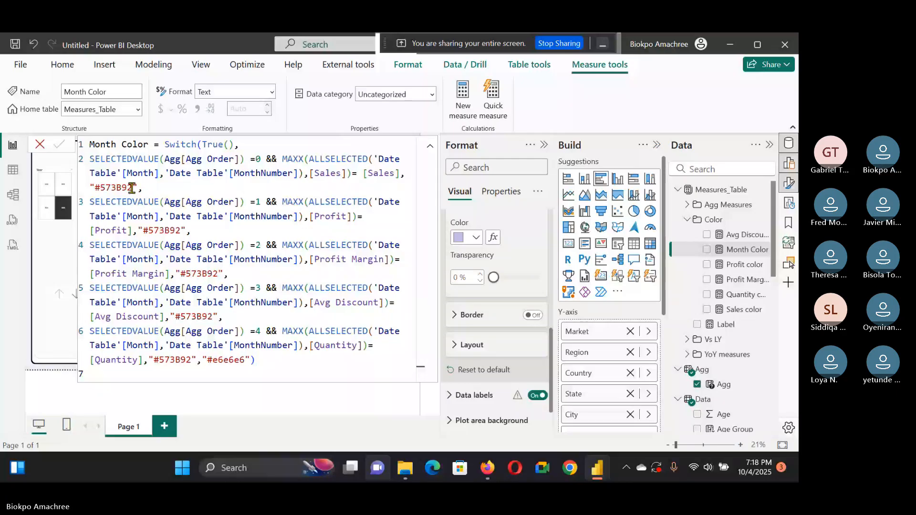
{"action": "left_click_drag", "start_coordinate": [132, 188], "coordinate": [93, 187]}
{"action": "key", "text": "ctrl+c"}
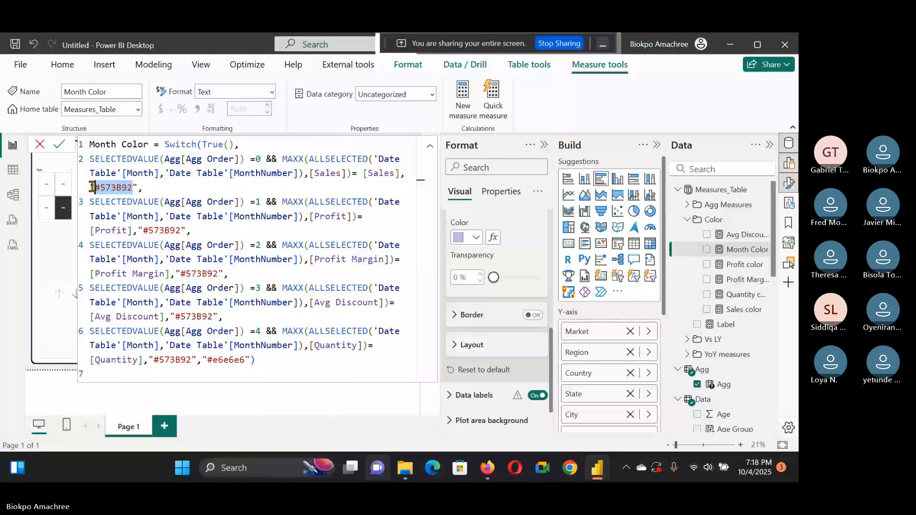
{"action": "left_click", "coordinate": [587, 107]}
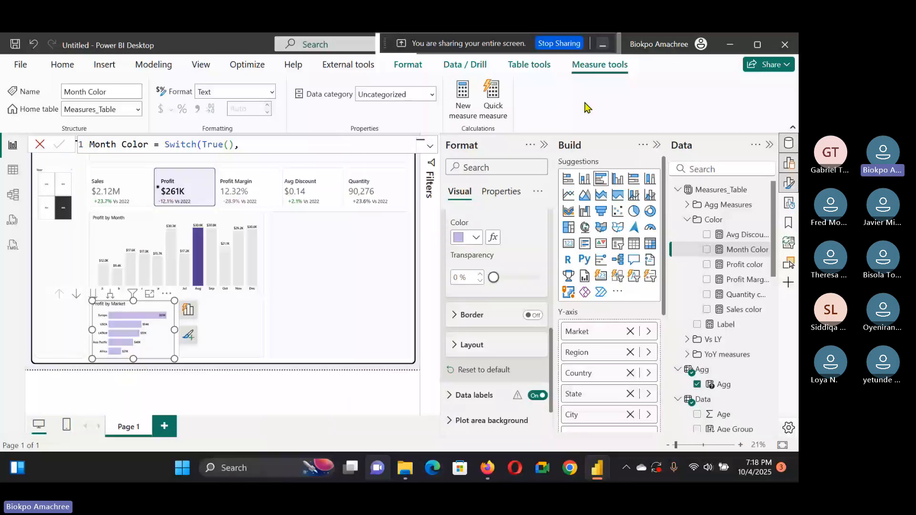
{"action": "left_click", "coordinate": [475, 237]}
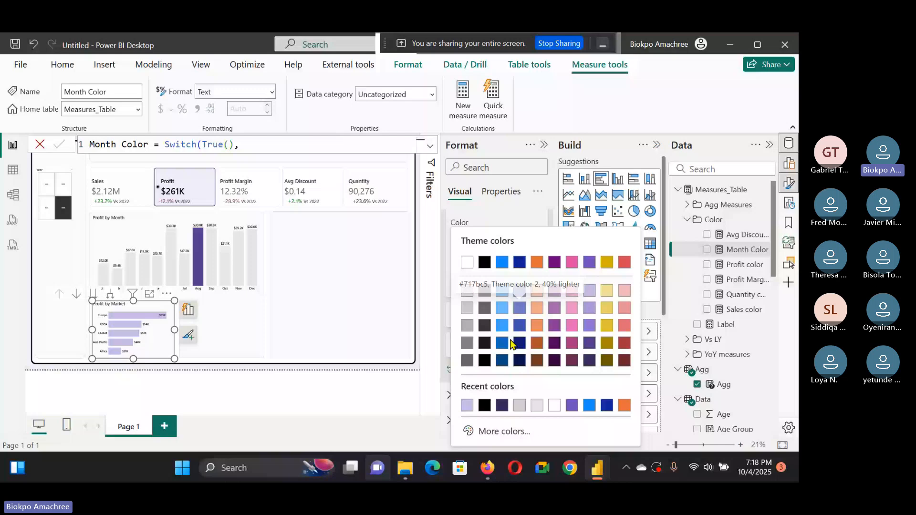
{"action": "left_click", "coordinate": [500, 429]}
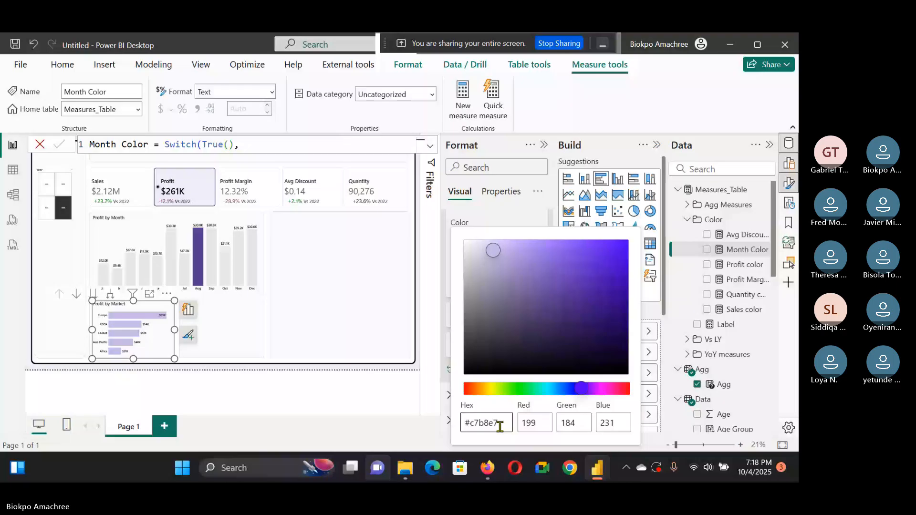
{"action": "left_click", "coordinate": [416, 350]}
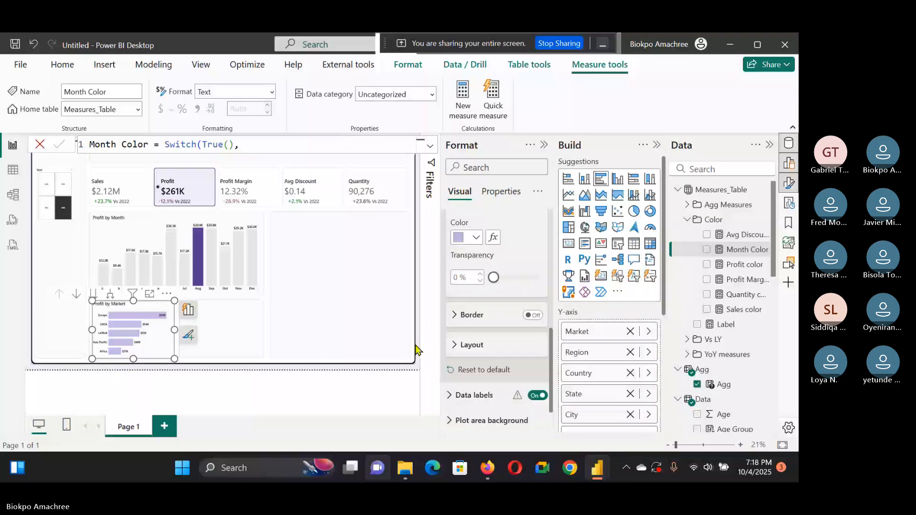
Step: Set the bar chart's bar colour to the custom hex value #573B92
{"action": "left_click", "coordinate": [476, 238]}
{"action": "left_click", "coordinate": [500, 413]}
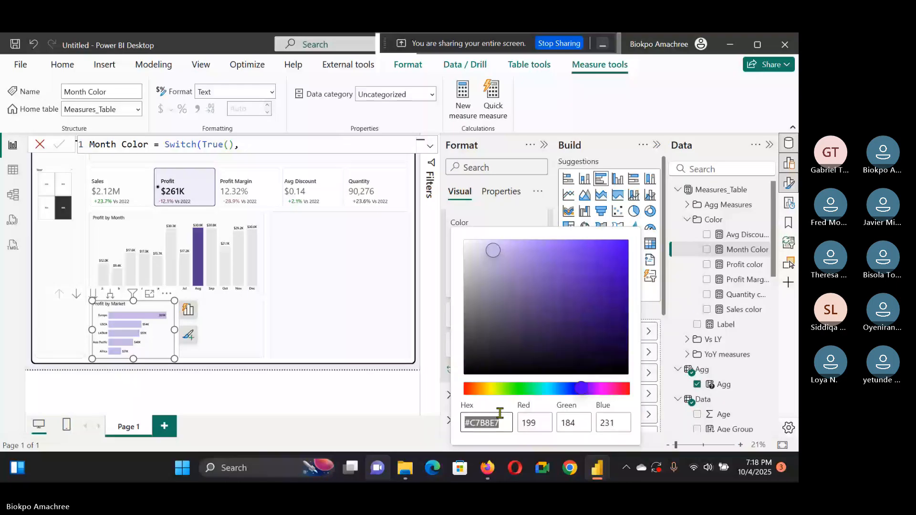
{"action": "type", "text": "#c7b8e"}
{"action": "key", "text": "BackSpace"}
{"action": "key", "text": "BackSpace"}
{"action": "key", "text": "BackSpace"}
{"action": "key", "text": "BackSpace"}
{"action": "key", "text": "BackSpace"}
{"action": "key", "text": "ctrl+v"}
{"action": "key", "text": "BackSpace"}
{"action": "left_click", "coordinate": [415, 342]}
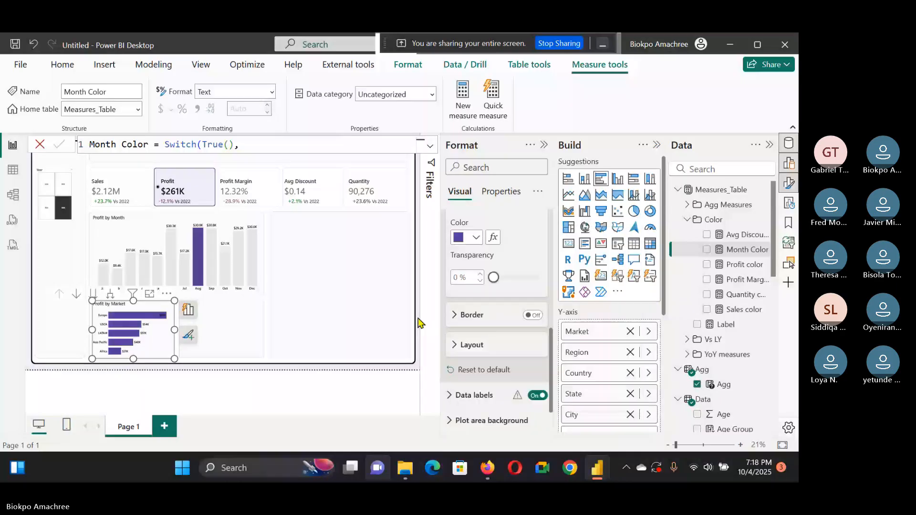
{"action": "left_click", "coordinate": [418, 323]}
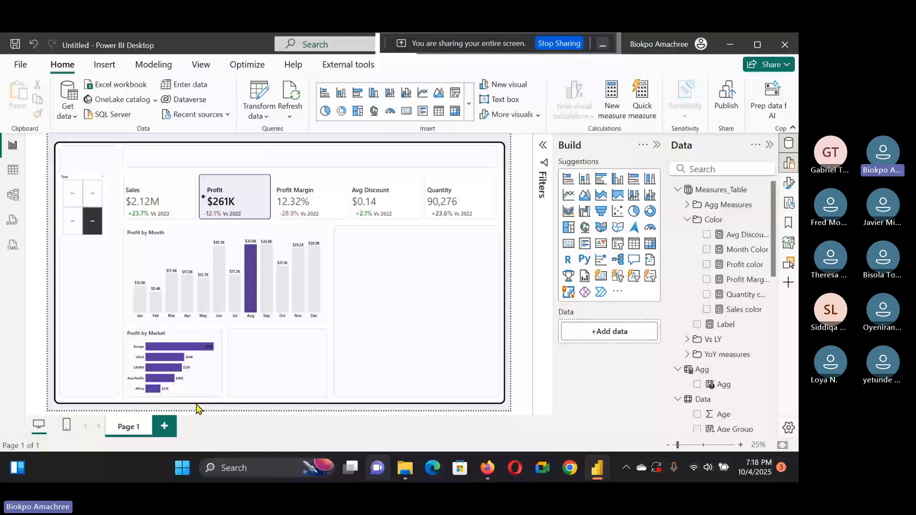
Step: Turn on drill mode for the bar chart, view it in focus mode and drill into the Europe bar
{"action": "left_click", "coordinate": [174, 346]}
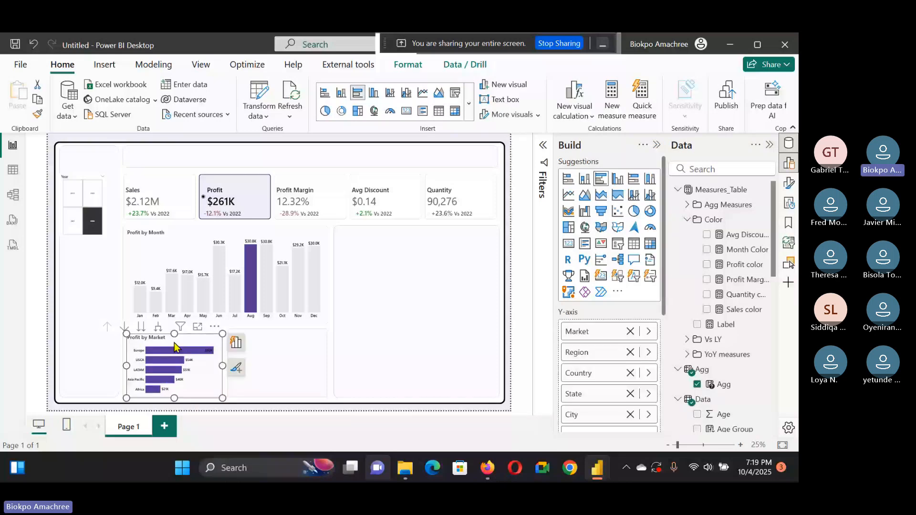
{"action": "left_click", "coordinate": [124, 327]}
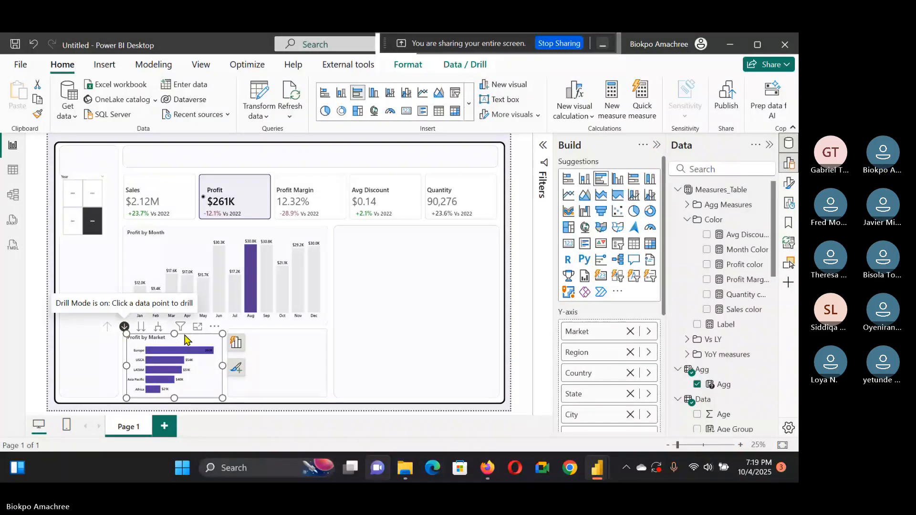
{"action": "left_click", "coordinate": [198, 327]}
{"action": "left_click", "coordinate": [241, 223]}
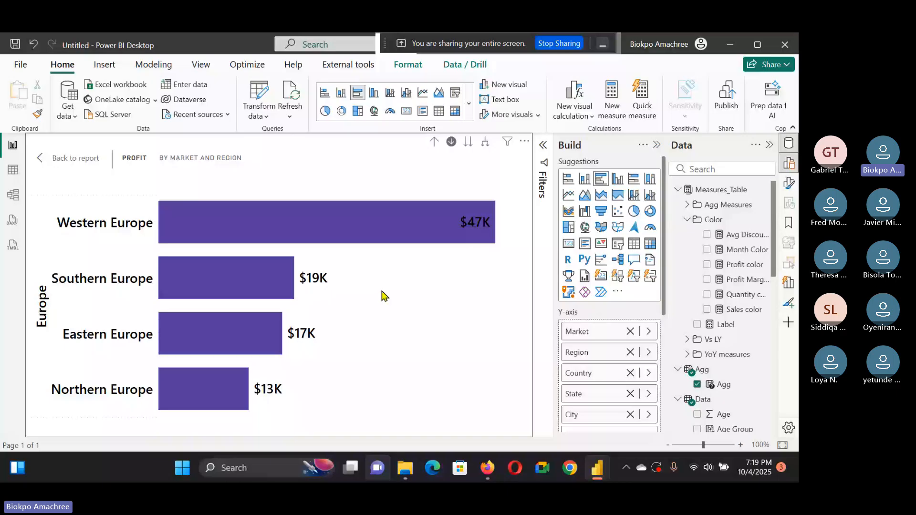
Step: Drill down the bar chart through Western Europe, France and Ile-de-France to city level
{"action": "left_click", "coordinate": [339, 210]}
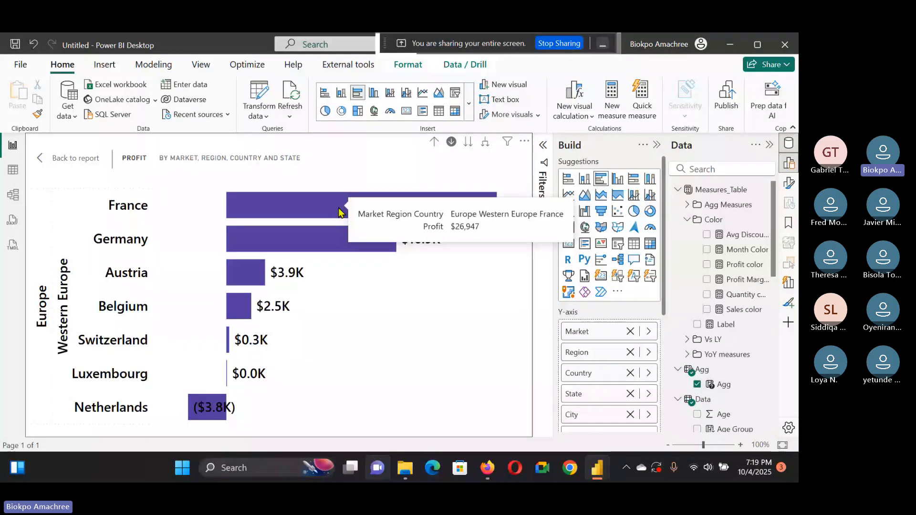
{"action": "left_click", "coordinate": [339, 210]}
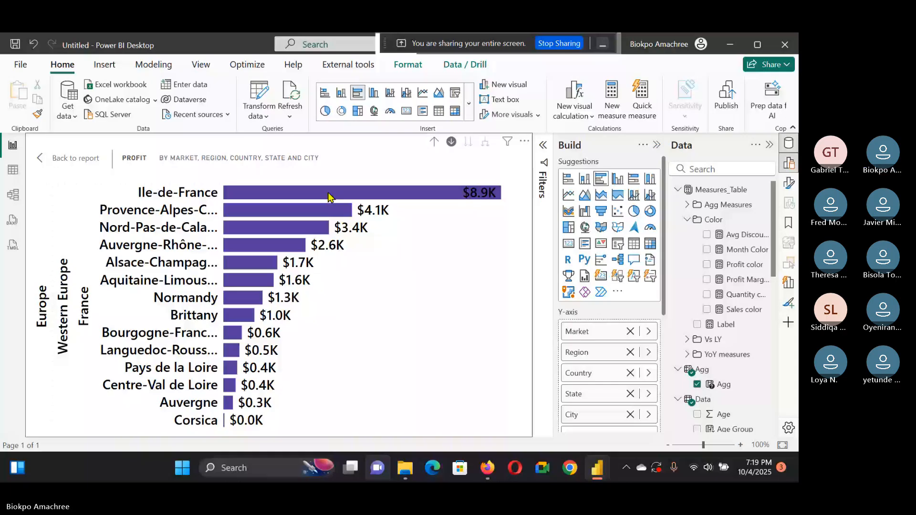
{"action": "left_click", "coordinate": [328, 197]}
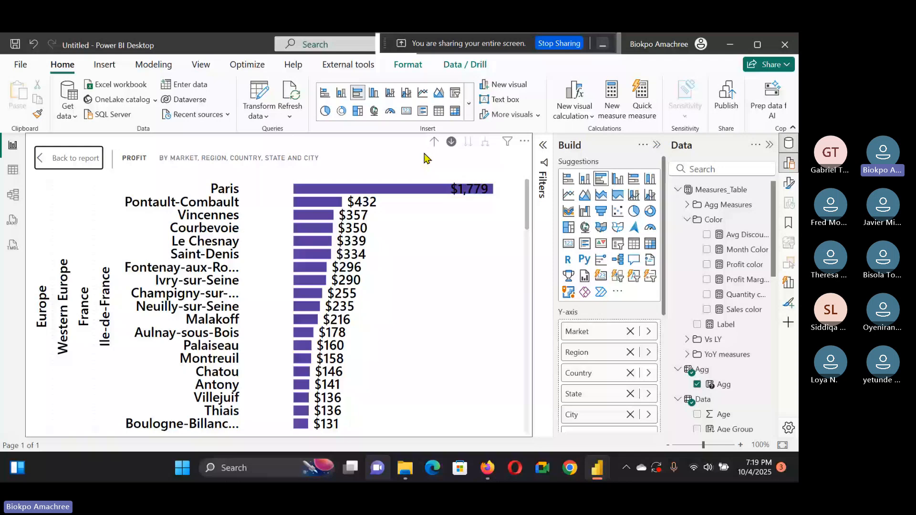
Step: Return to the report and drill the bar chart back up to the market level
{"action": "left_click", "coordinate": [69, 158]}
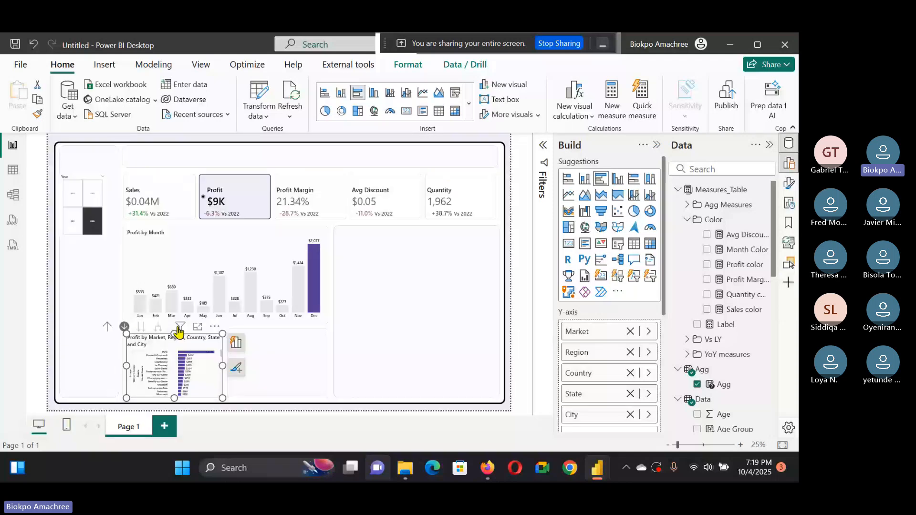
{"action": "left_click", "coordinate": [107, 327]}
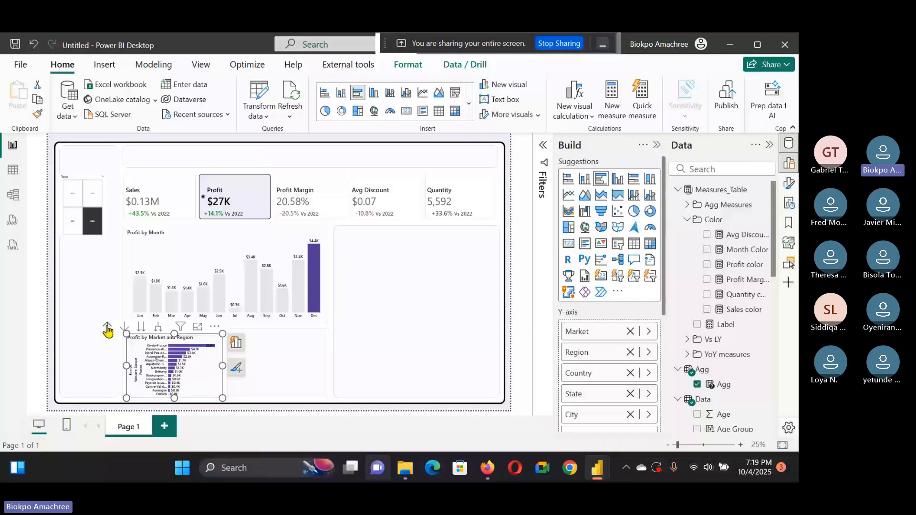
{"action": "left_click", "coordinate": [107, 328]}
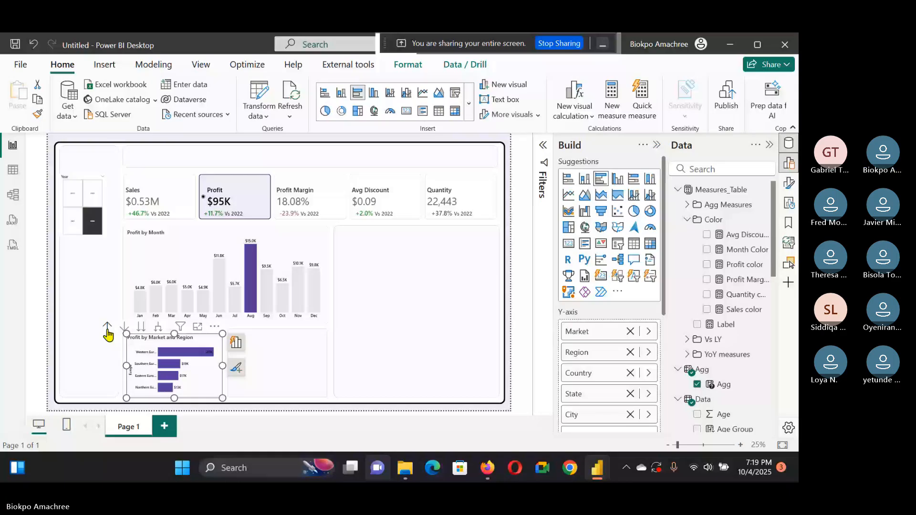
{"action": "left_click", "coordinate": [107, 328]}
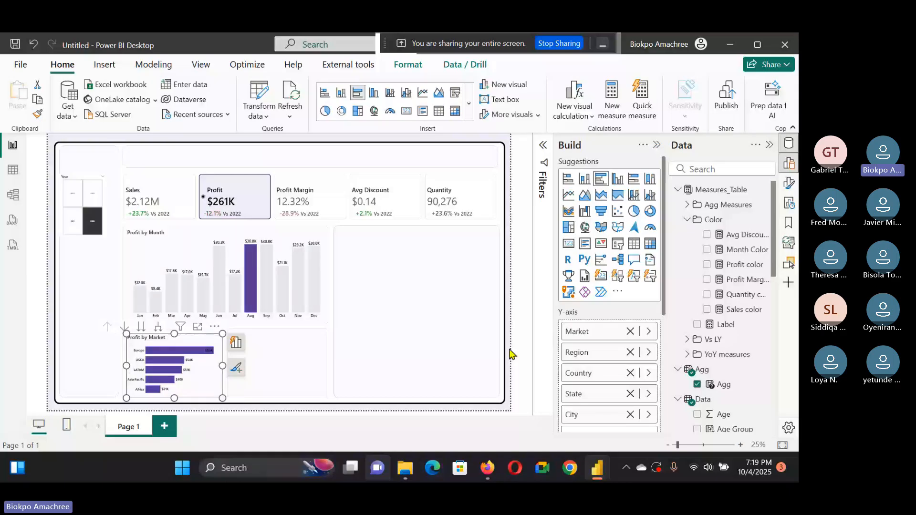
{"action": "left_click", "coordinate": [510, 352]}
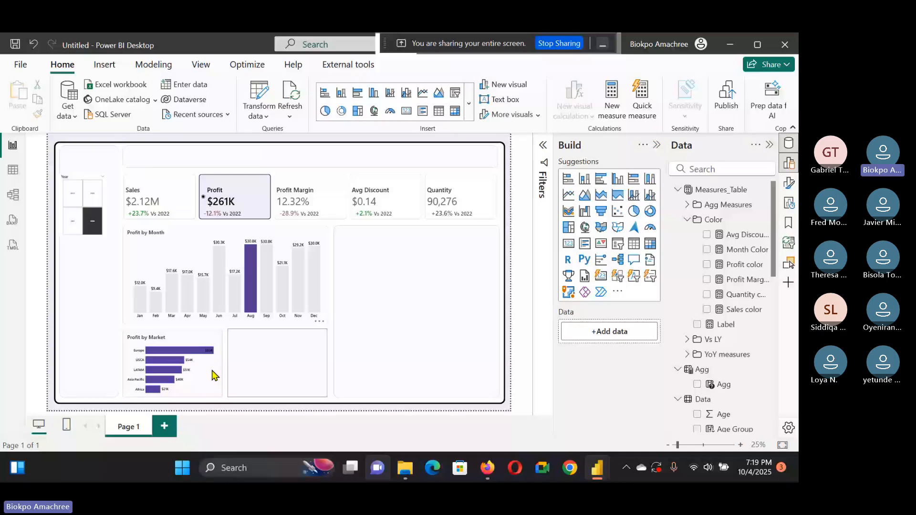
Step: Duplicate the regional bar chart into the empty space beside it
{"action": "mouse_move", "coordinate": [199, 386]}
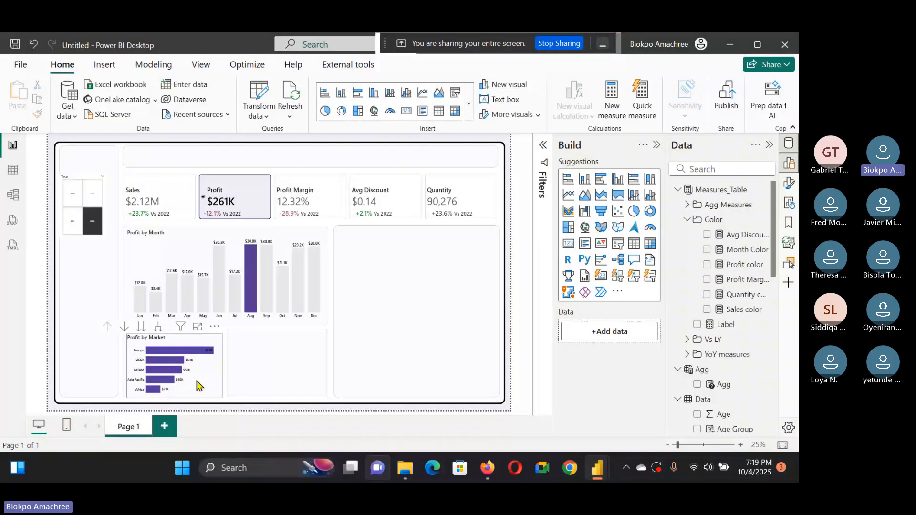
{"action": "left_click", "coordinate": [201, 384]}
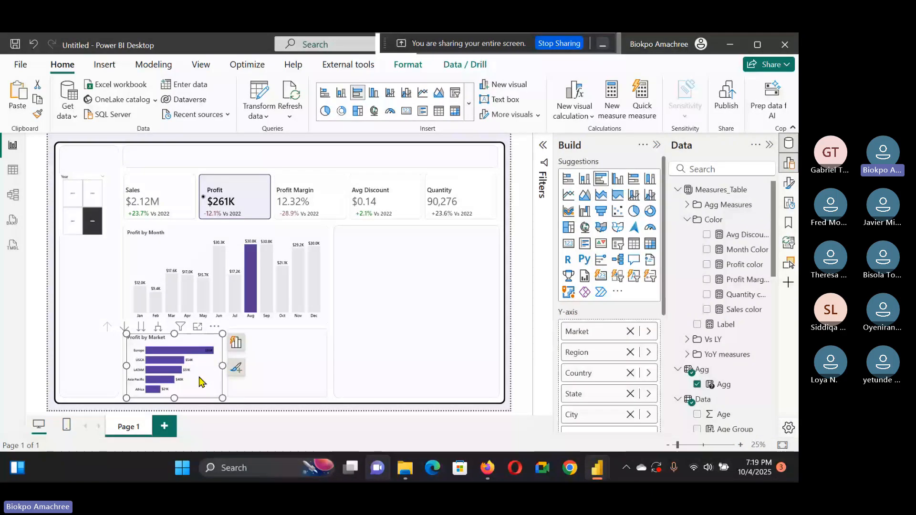
{"action": "left_click_drag", "start_coordinate": [203, 383], "coordinate": [305, 378]}
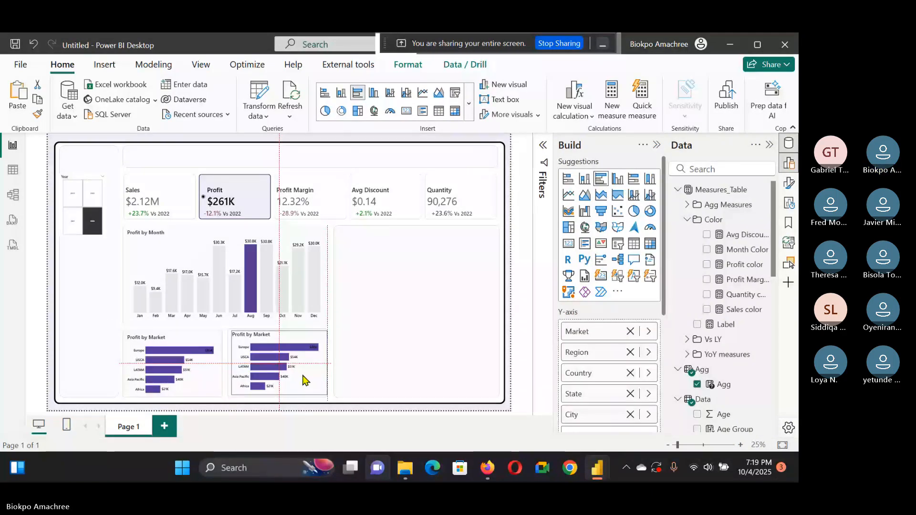
Step: Convert the copy to a donut chart and remove Market, Region, Country, State and City from its legend
{"action": "left_click", "coordinate": [649, 213]}
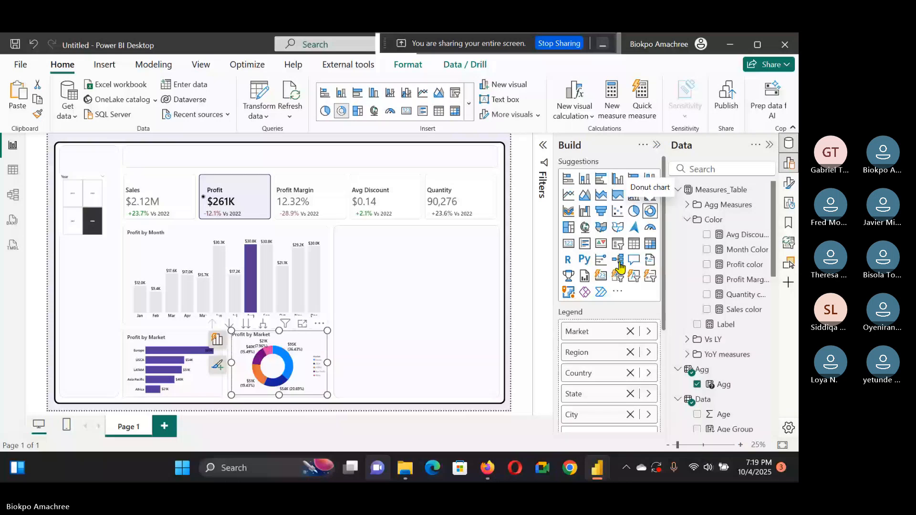
{"action": "scroll", "coordinate": [613, 370], "scroll_direction": "down", "scroll_amount": 3}
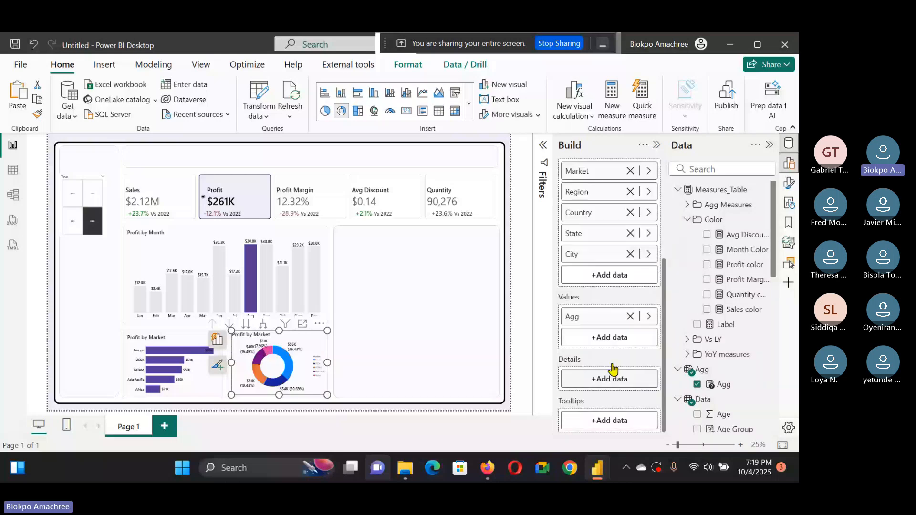
{"action": "scroll", "coordinate": [620, 374], "scroll_direction": "up", "scroll_amount": 3}
{"action": "left_click", "coordinate": [630, 378]}
{"action": "left_click", "coordinate": [629, 357]}
{"action": "left_click", "coordinate": [630, 336]}
{"action": "left_click", "coordinate": [629, 316]}
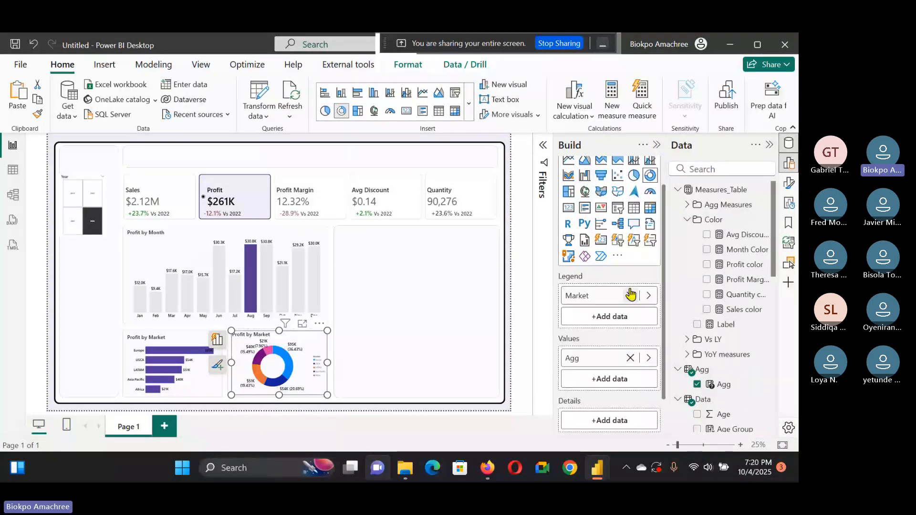
{"action": "left_click", "coordinate": [630, 295]}
Step: Add the Segment field to the donut chart's details
{"action": "scroll", "coordinate": [731, 353], "scroll_direction": "down", "scroll_amount": 5}
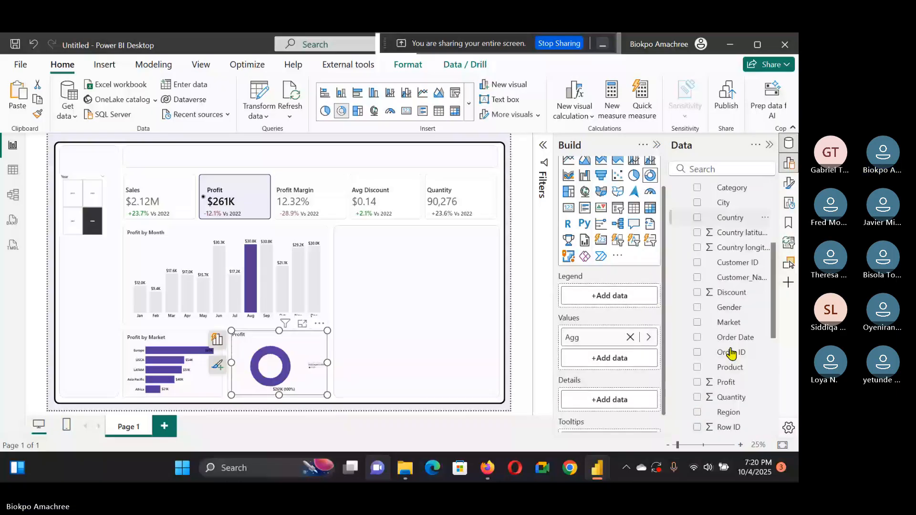
{"action": "scroll", "coordinate": [732, 352], "scroll_direction": "down", "scroll_amount": 3}
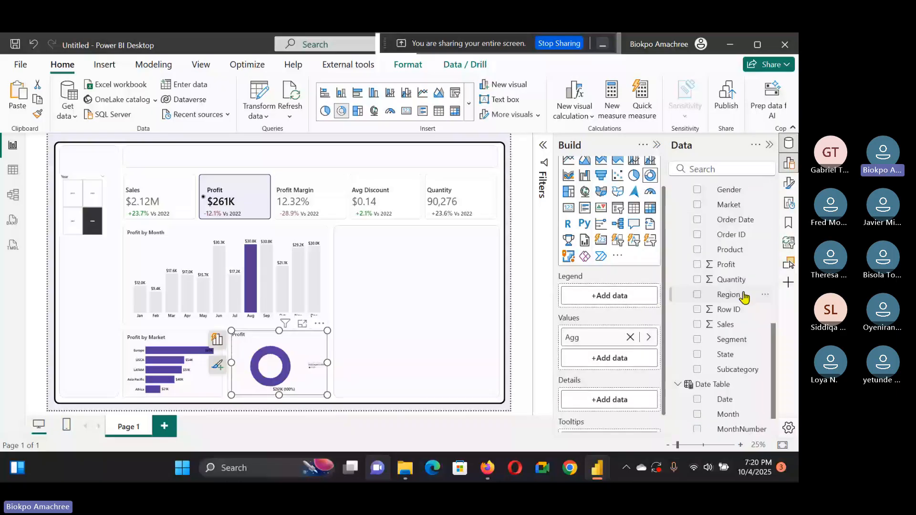
{"action": "left_click_drag", "start_coordinate": [729, 339], "coordinate": [603, 403]}
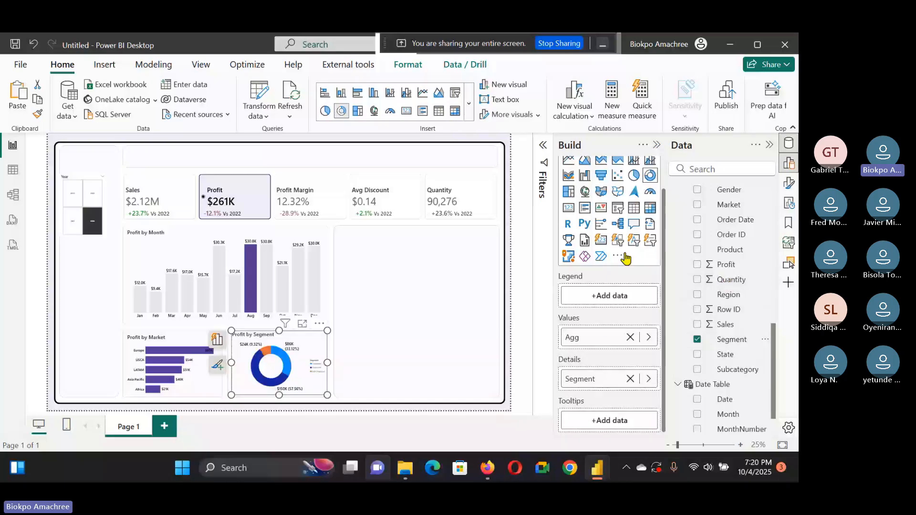
Step: Switch the dashboard to Profit Margin and open the donut chart's visual formatting options
{"action": "left_click", "coordinate": [788, 184]}
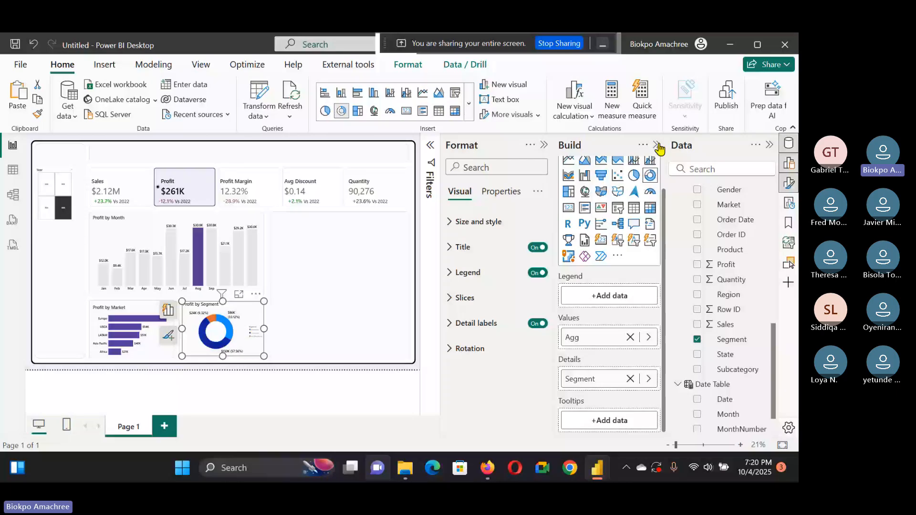
{"action": "left_click", "coordinate": [657, 146]}
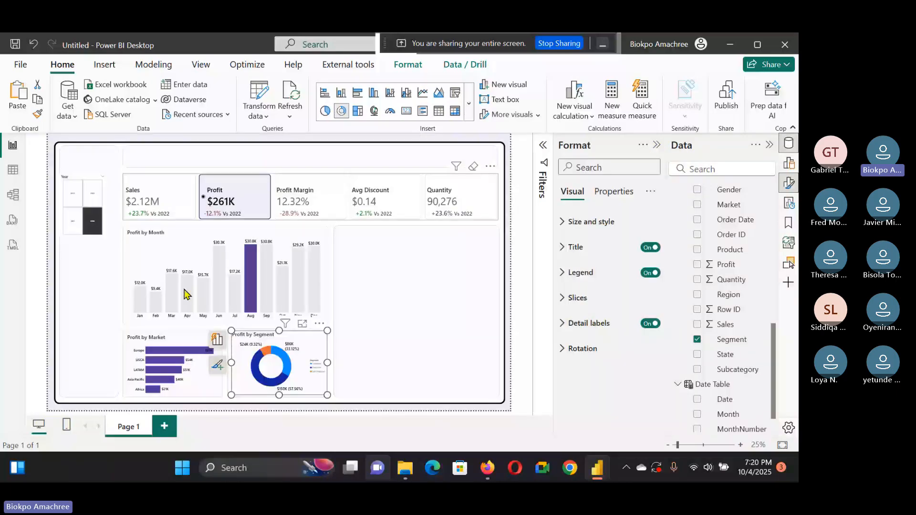
{"action": "left_click", "coordinate": [310, 200]}
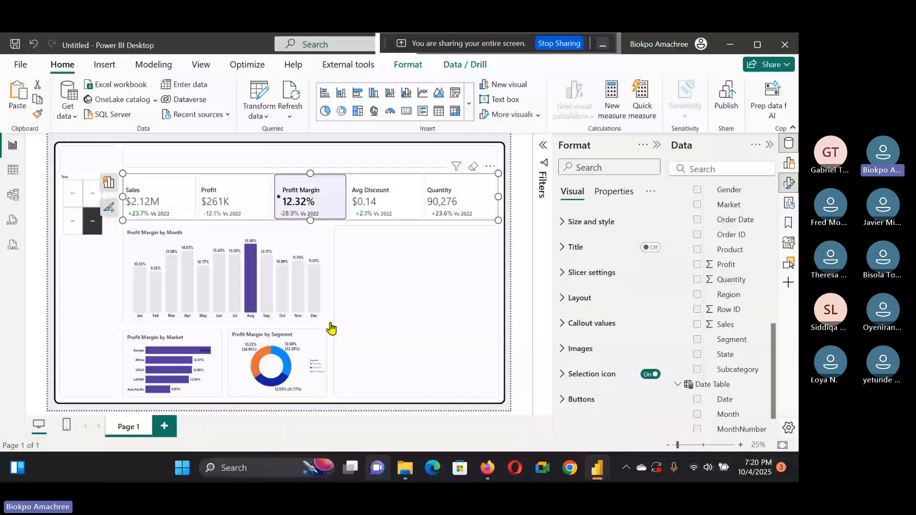
{"action": "left_click", "coordinate": [286, 349]}
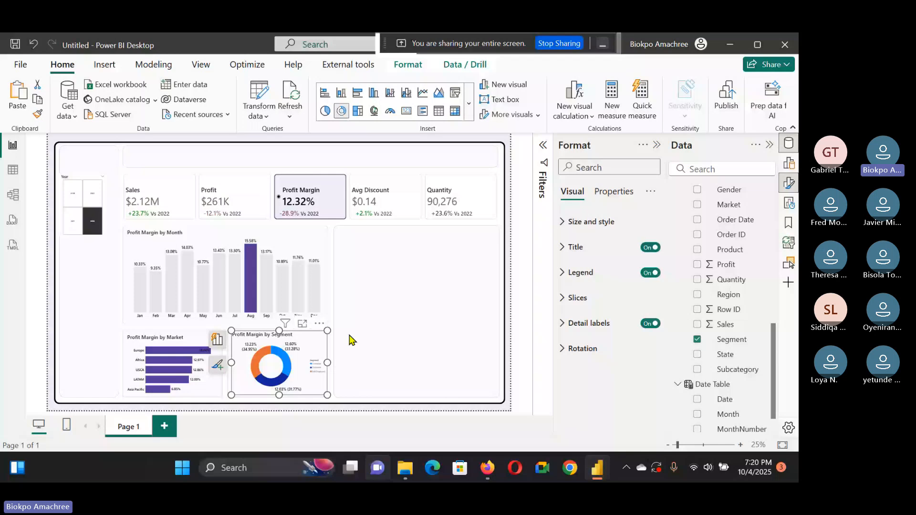
{"action": "left_click", "coordinate": [610, 322]}
{"action": "left_click", "coordinate": [610, 325]}
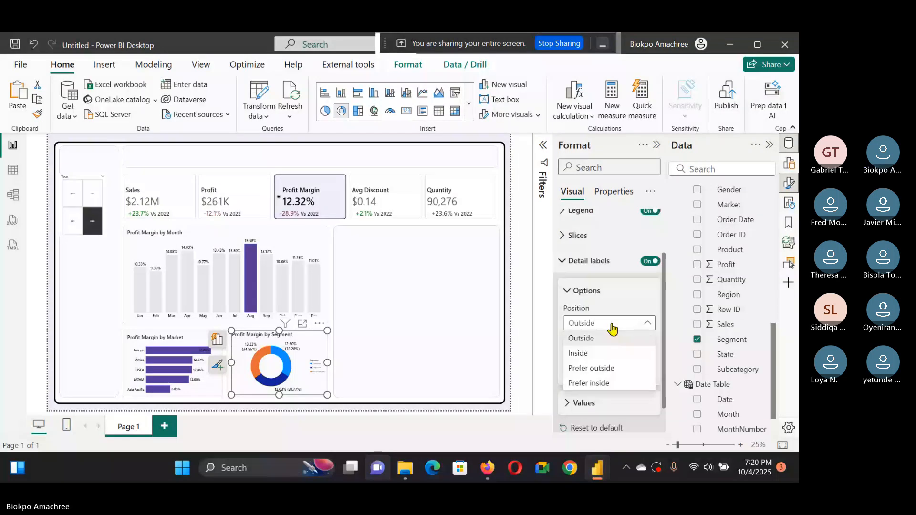
{"action": "scroll", "coordinate": [613, 328], "scroll_direction": "up", "scroll_amount": 2}
{"action": "left_click", "coordinate": [609, 296]}
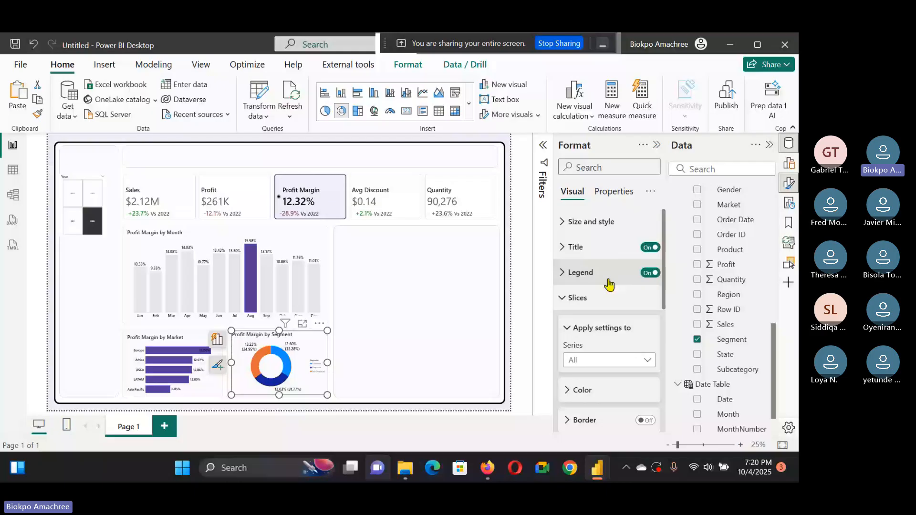
Step: Move the donut chart's legend to bottom center and set its text size to 17
{"action": "left_click", "coordinate": [608, 280]}
{"action": "left_click", "coordinate": [609, 272]}
{"action": "left_click", "coordinate": [606, 350]}
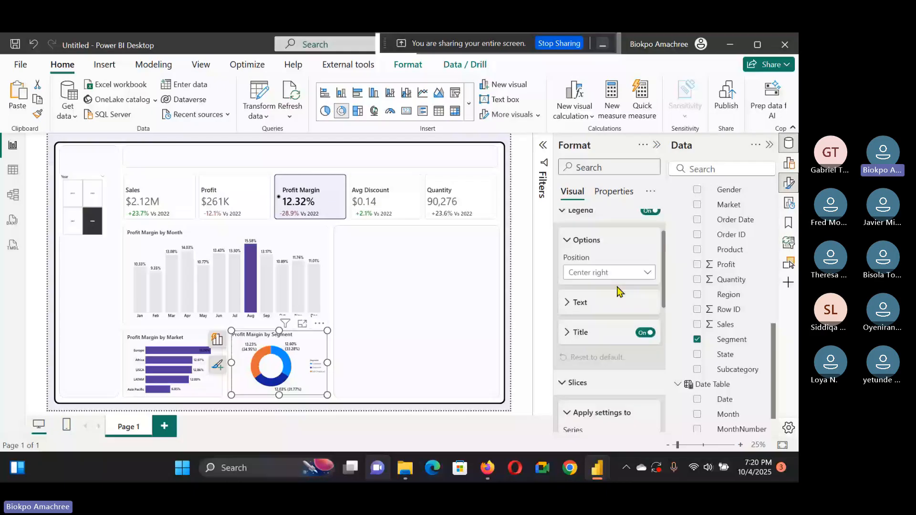
{"action": "left_click", "coordinate": [600, 302]}
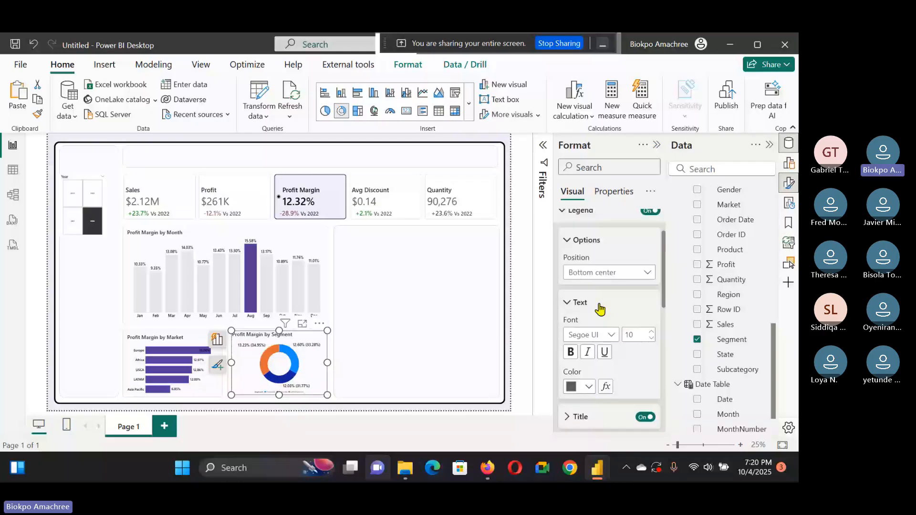
{"action": "left_click", "coordinate": [640, 334]}
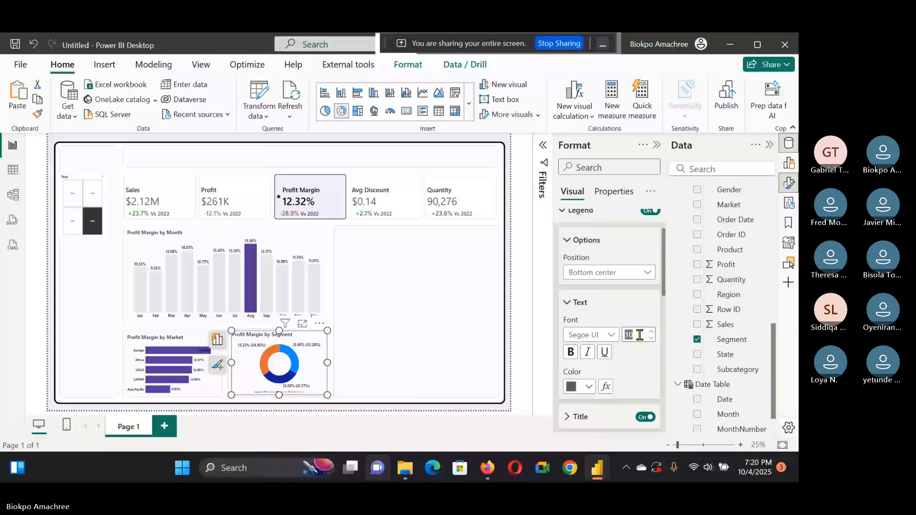
{"action": "type", "text": "17"}
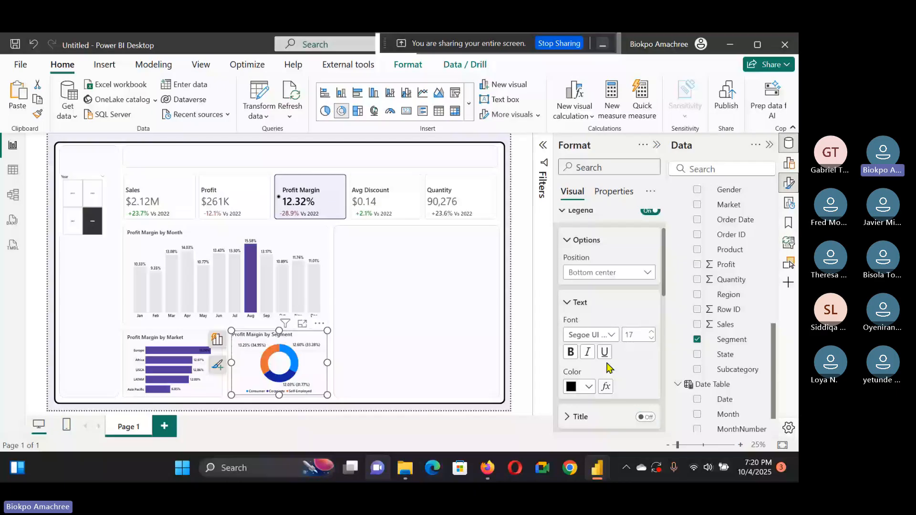
{"action": "scroll", "coordinate": [611, 357], "scroll_direction": "down", "scroll_amount": 5}
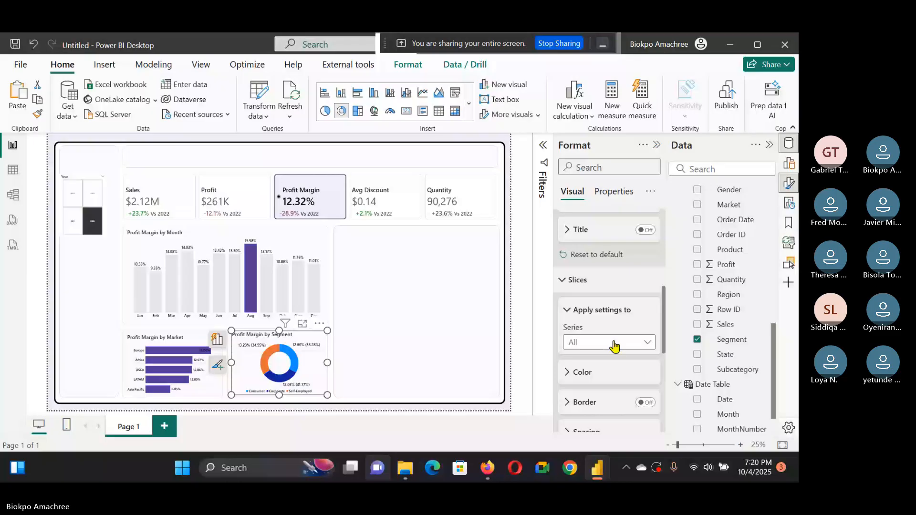
{"action": "scroll", "coordinate": [611, 333], "scroll_direction": "down", "scroll_amount": 4}
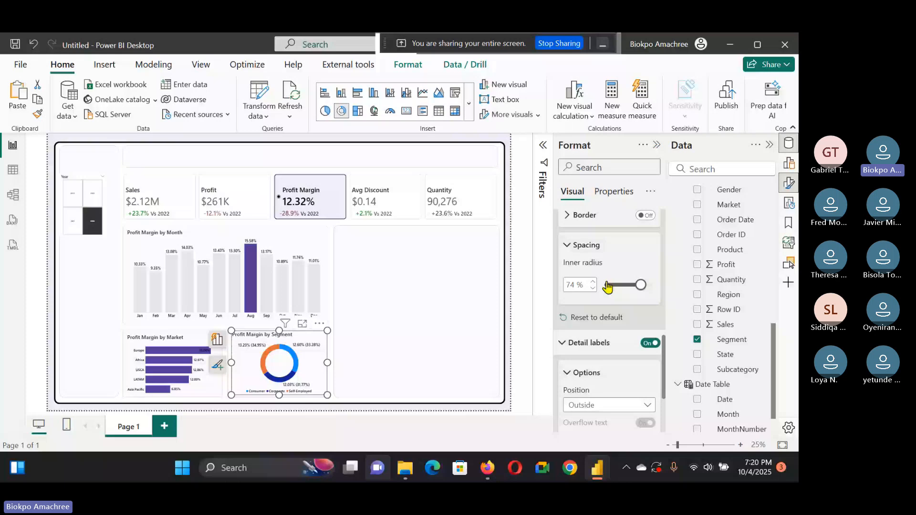
{"action": "scroll", "coordinate": [608, 285], "scroll_direction": "up", "scroll_amount": 4}
{"action": "left_click", "coordinate": [607, 280]}
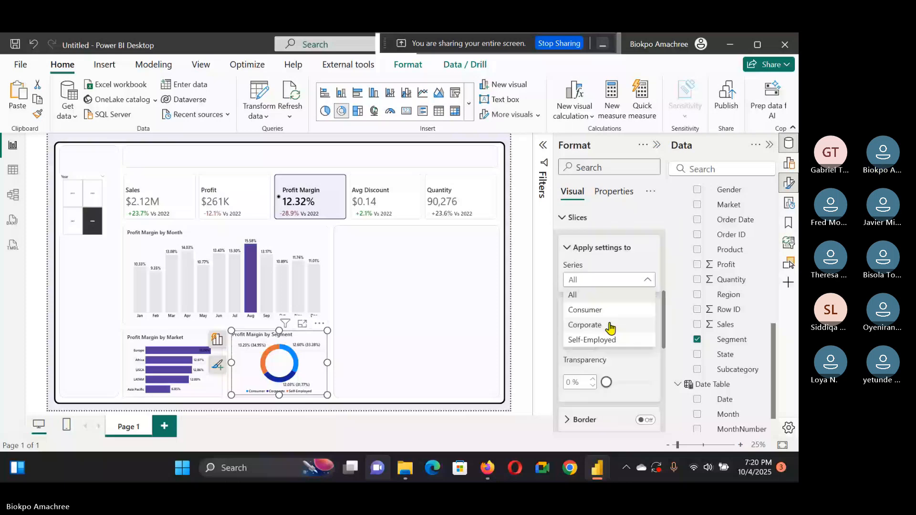
{"action": "left_click", "coordinate": [313, 379]}
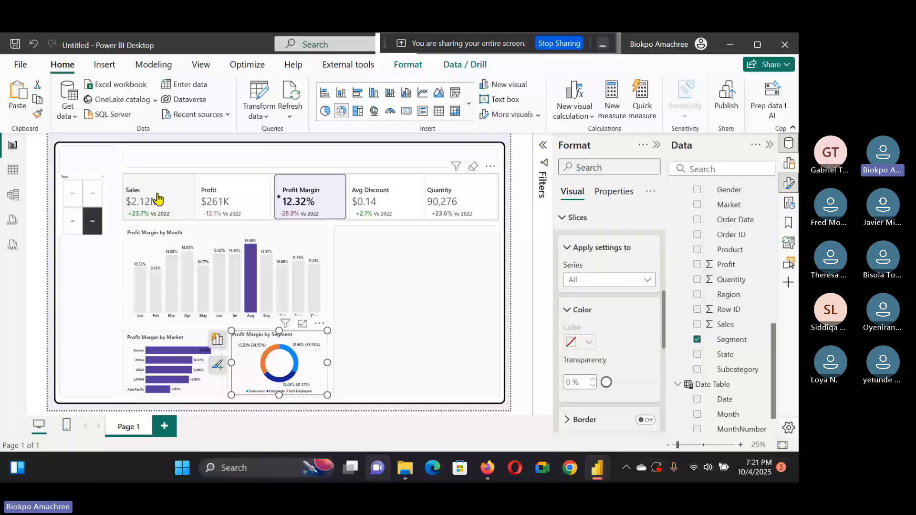
Step: Switch the dashboard to Sales and examine the donut chart's slice colour settings for each segment series
{"action": "left_click", "coordinate": [159, 198]}
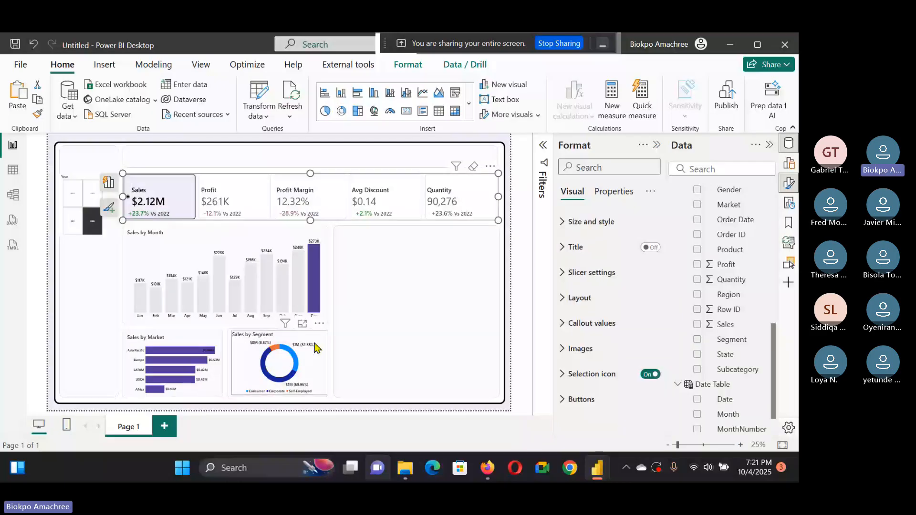
{"action": "left_click", "coordinate": [314, 348]}
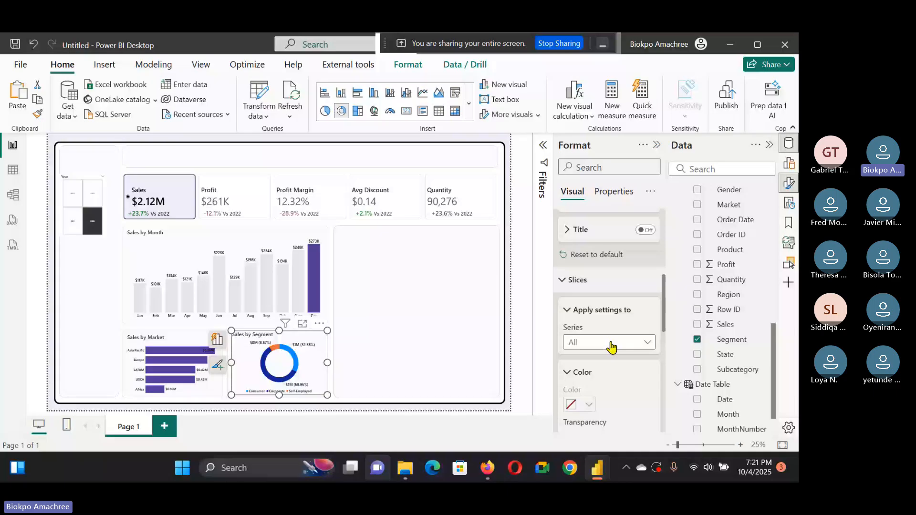
{"action": "left_click", "coordinate": [612, 344]}
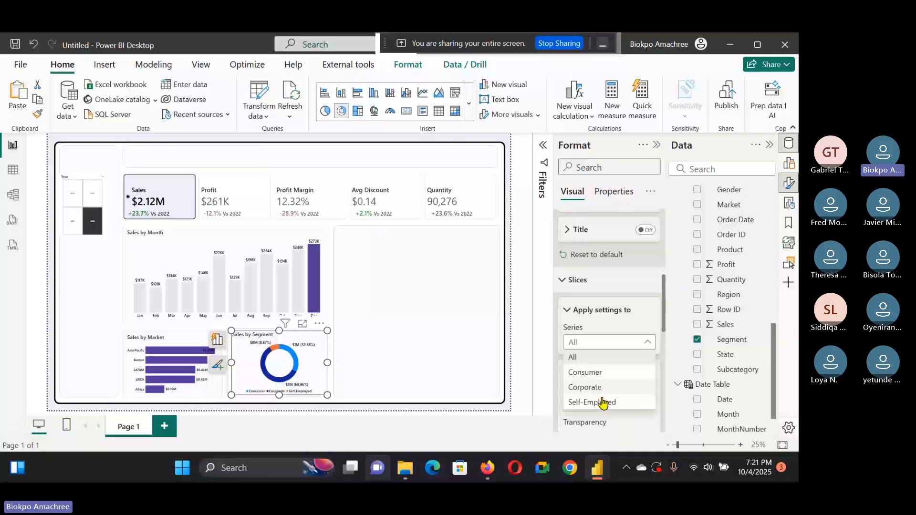
{"action": "left_click", "coordinate": [591, 387]}
{"action": "scroll", "coordinate": [601, 388], "scroll_direction": "down", "scroll_amount": 1}
{"action": "left_click", "coordinate": [605, 285]}
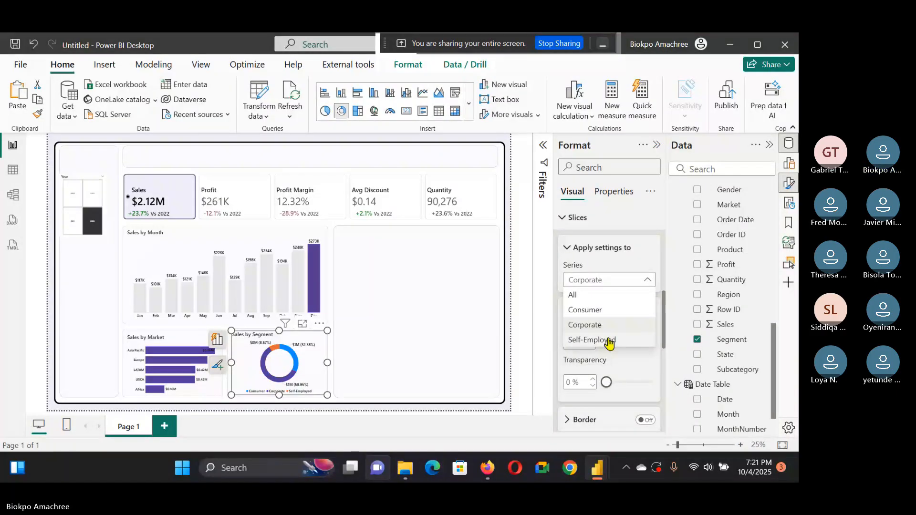
{"action": "left_click", "coordinate": [608, 341]}
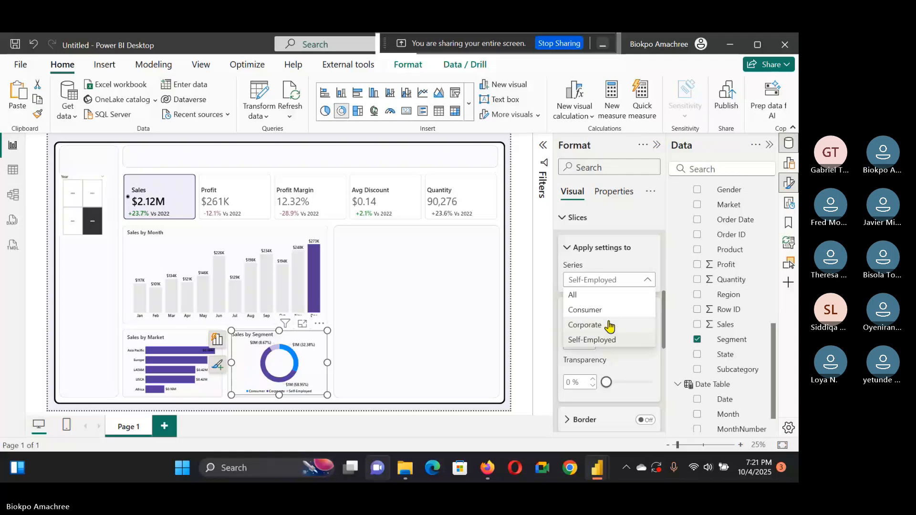
{"action": "left_click", "coordinate": [616, 310]}
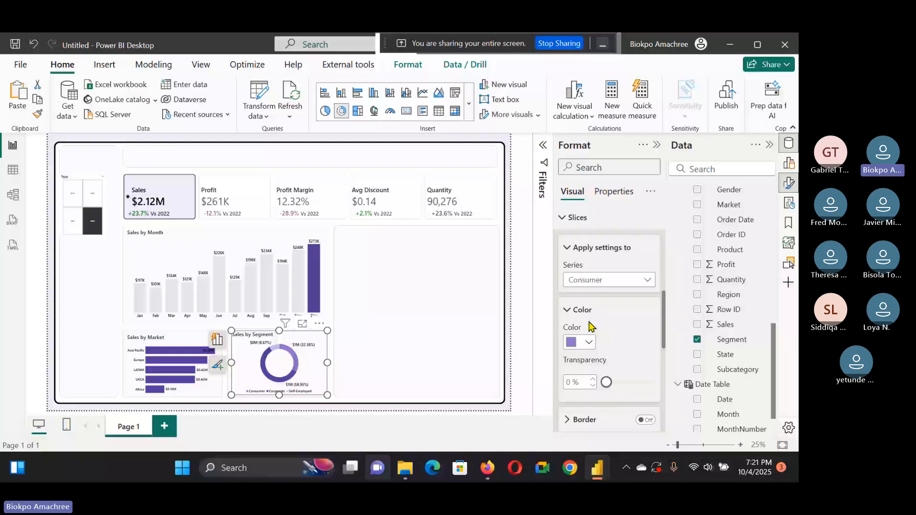
{"action": "left_click", "coordinate": [605, 280]}
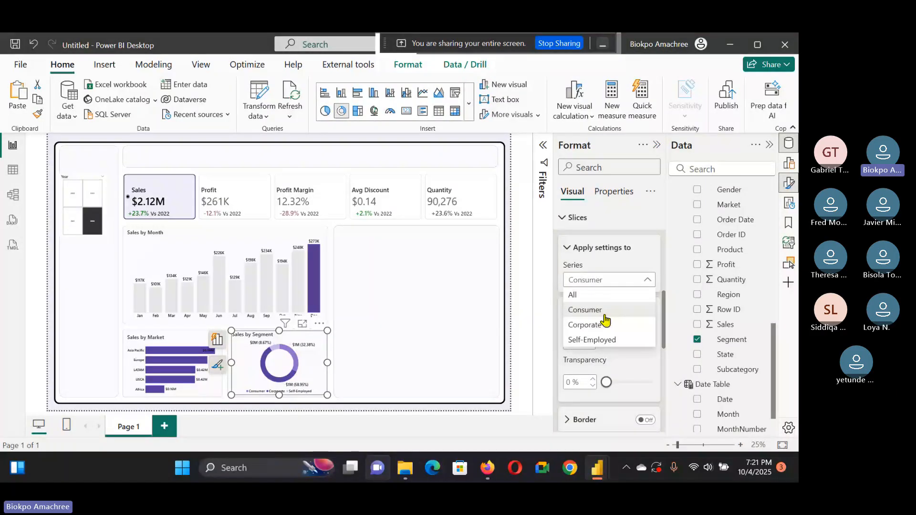
{"action": "left_click", "coordinate": [604, 324]}
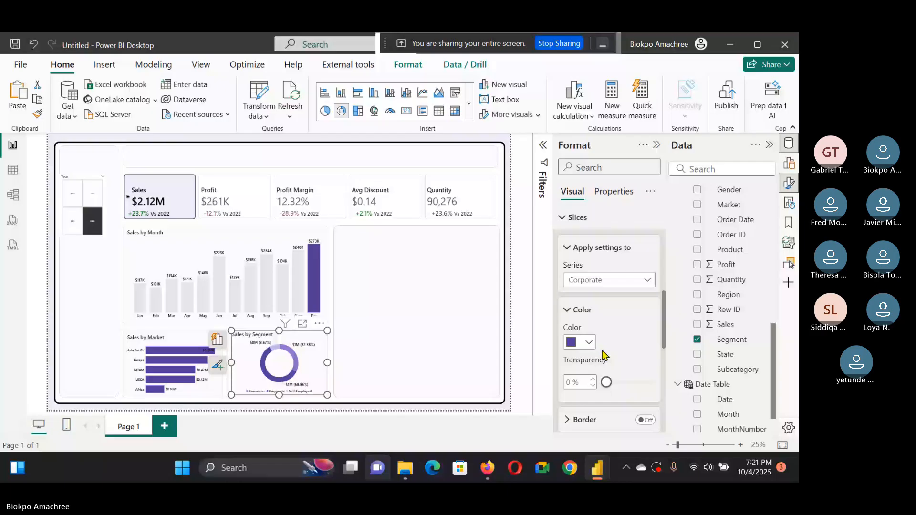
{"action": "left_click", "coordinate": [590, 342]}
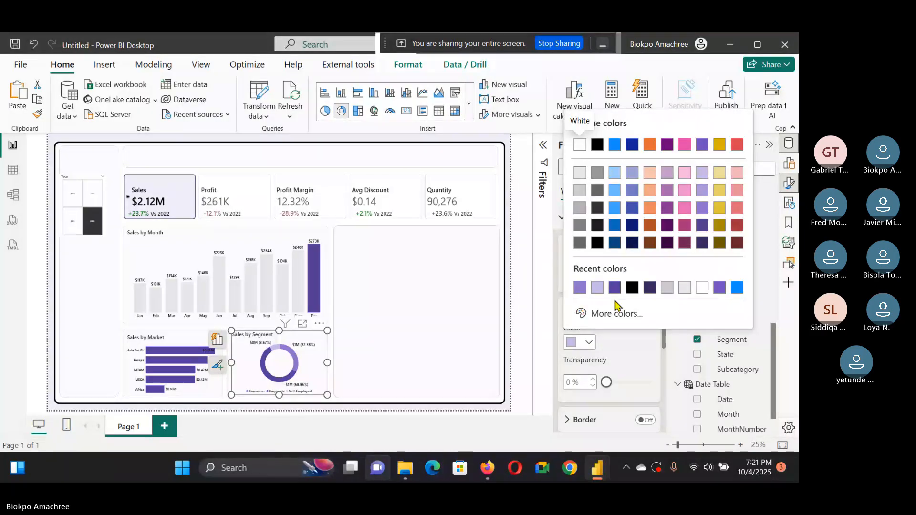
{"action": "left_click", "coordinate": [616, 311]}
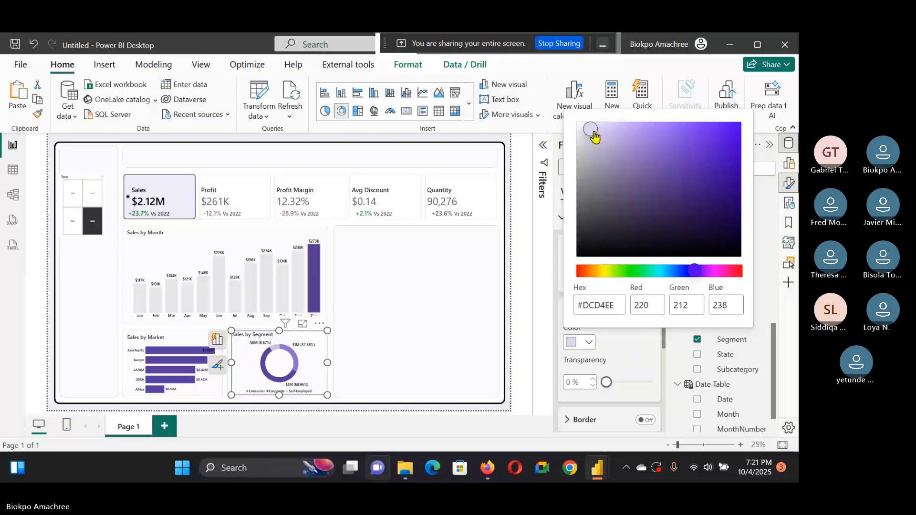
{"action": "left_click", "coordinate": [508, 296]}
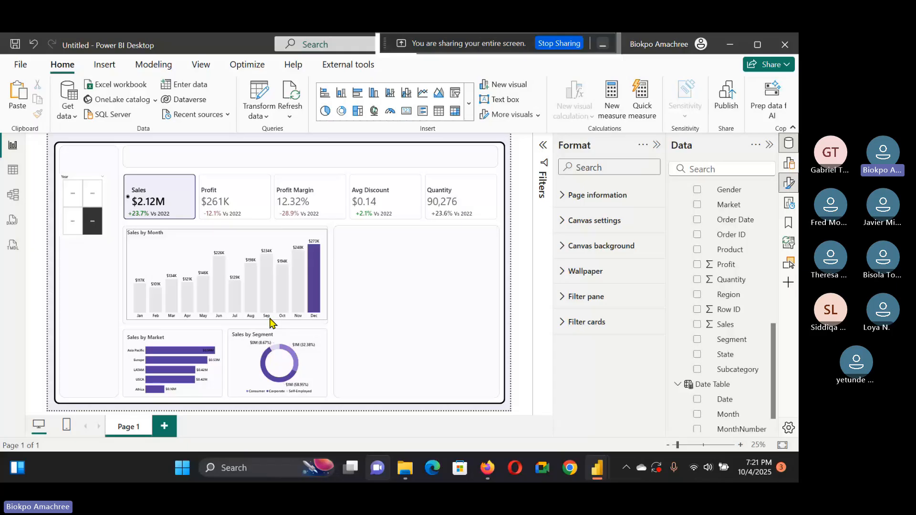
Step: Insert a decomposition tree visual into the empty panel beside the monthly chart
{"action": "left_click", "coordinate": [789, 183]}
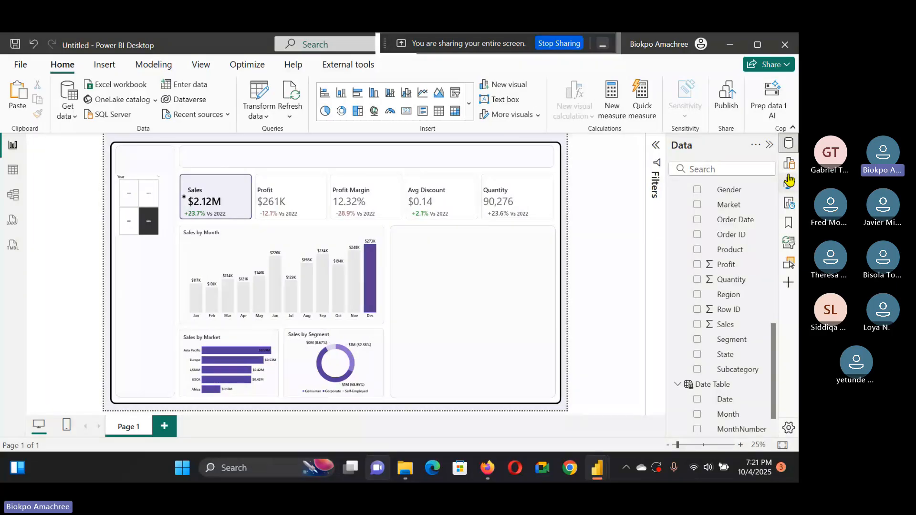
{"action": "left_click", "coordinate": [789, 164]}
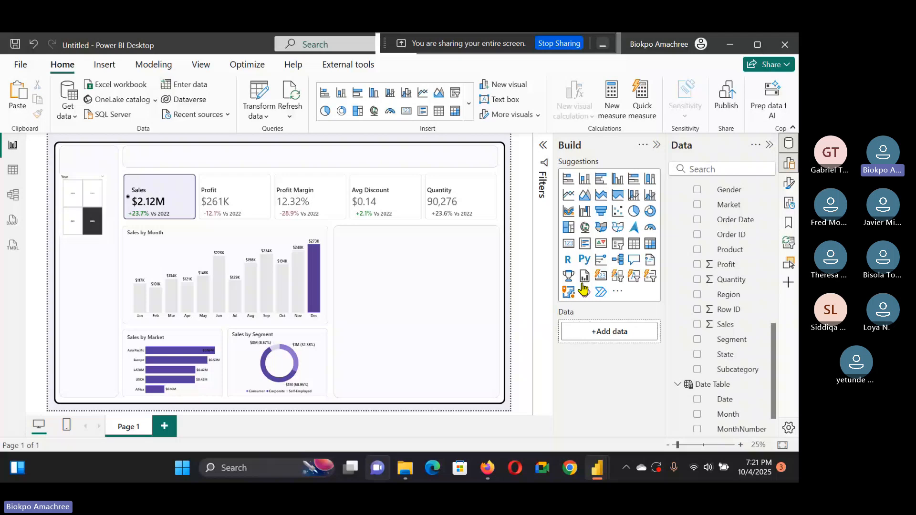
{"action": "left_click", "coordinate": [617, 259]}
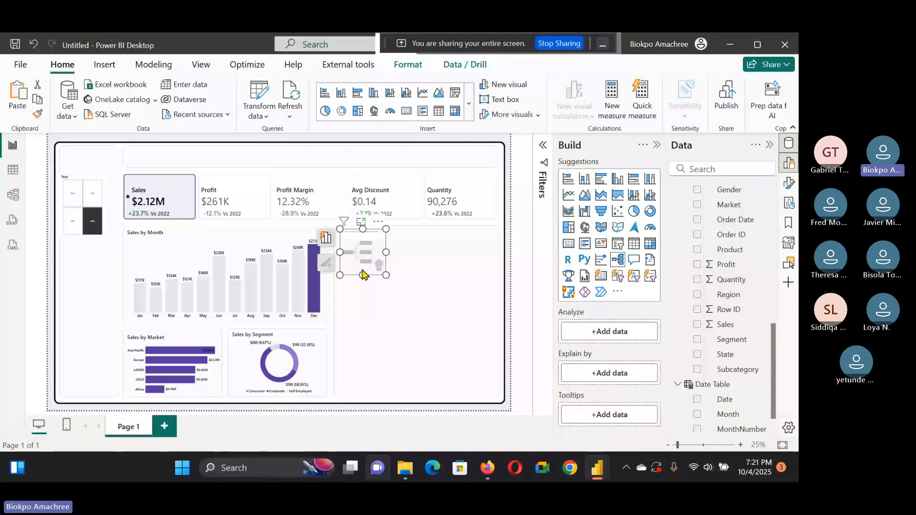
{"action": "left_click_drag", "start_coordinate": [361, 271], "coordinate": [492, 260]}
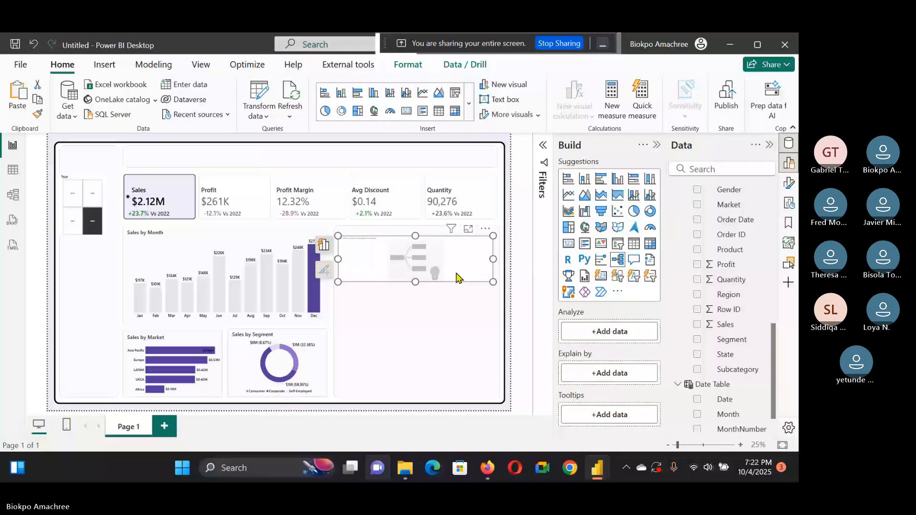
{"action": "left_click", "coordinate": [497, 238]}
Step: Inspect the Data table's Category, Subcategory and Product columns in table view
{"action": "left_click", "coordinate": [13, 169]}
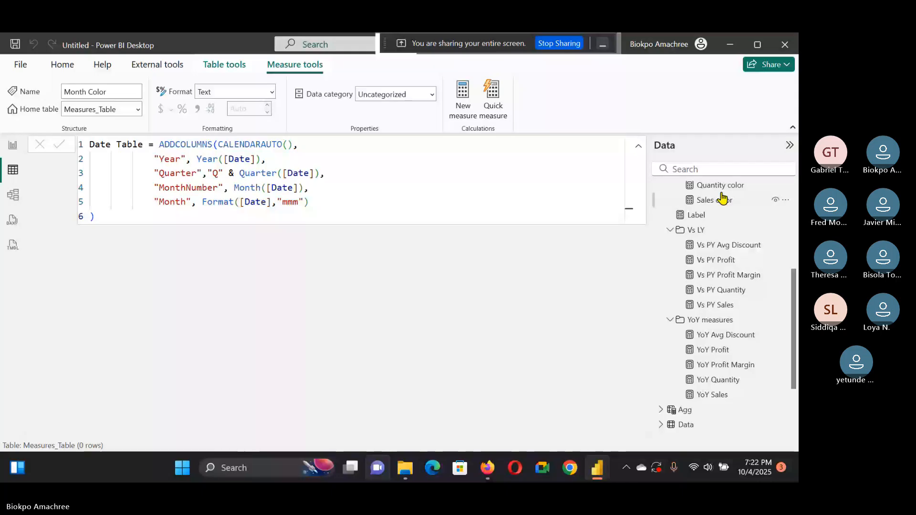
{"action": "scroll", "coordinate": [740, 247], "scroll_direction": "up", "scroll_amount": 4}
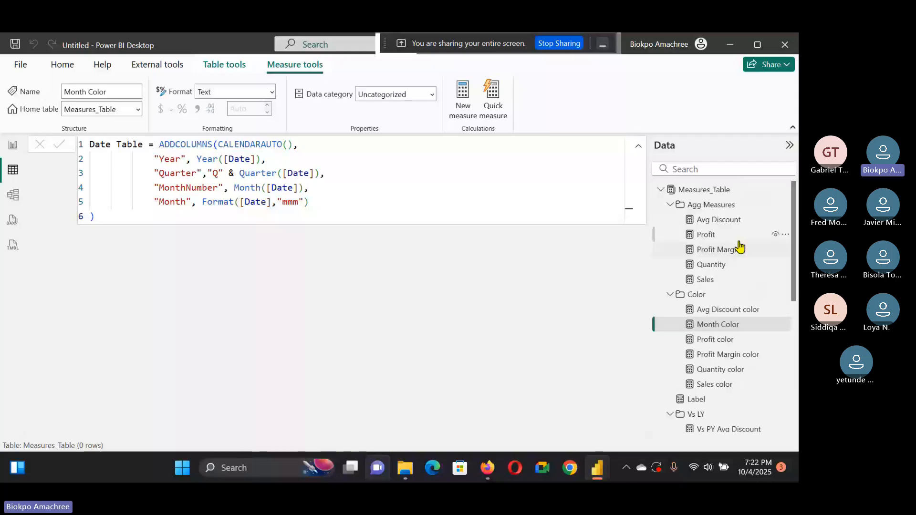
{"action": "left_click", "coordinate": [661, 189]}
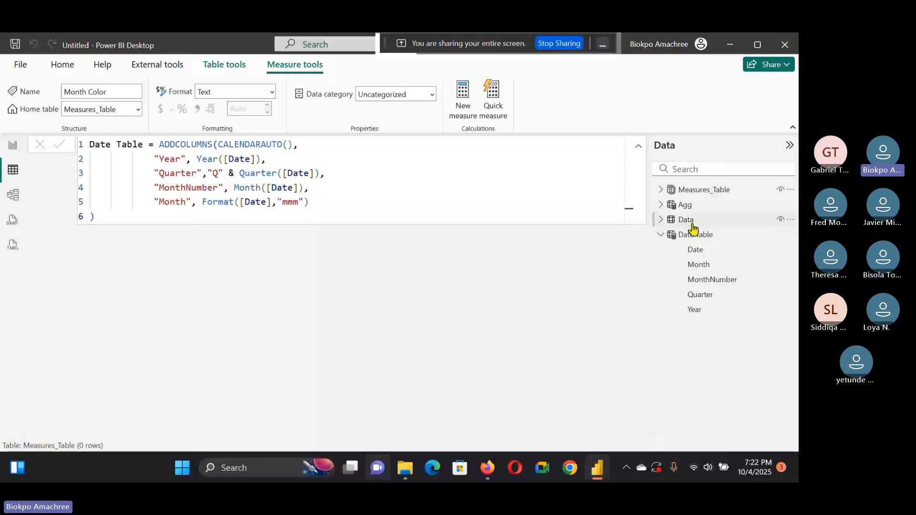
{"action": "left_click", "coordinate": [690, 221]}
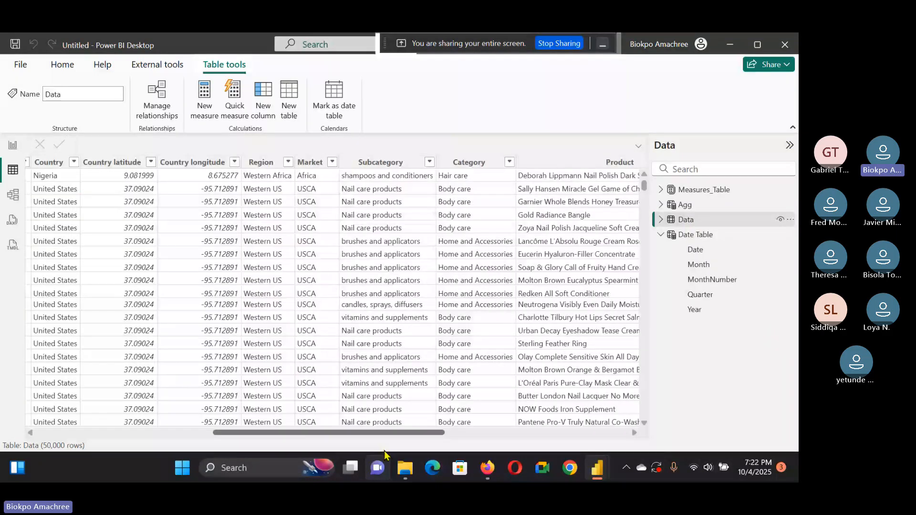
{"action": "scroll", "coordinate": [520, 200], "scroll_direction": "right", "scroll_amount": 3}
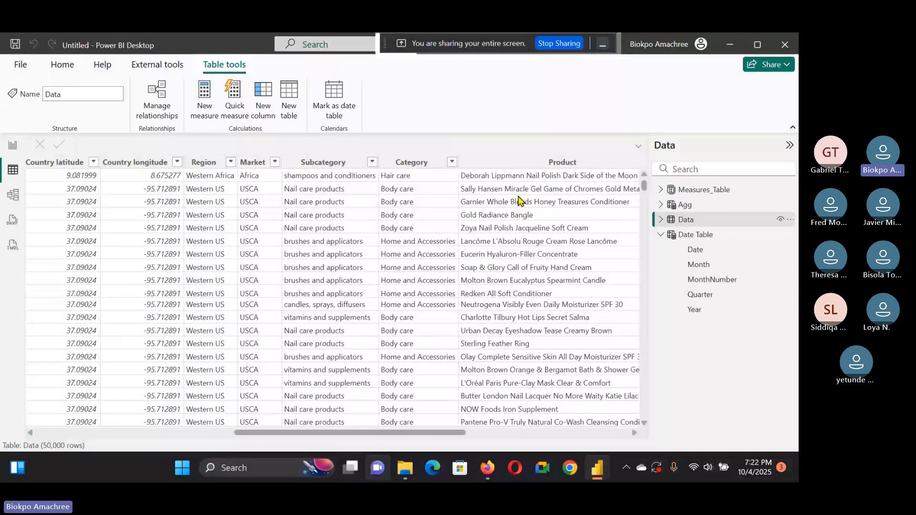
{"action": "left_click", "coordinate": [550, 165]}
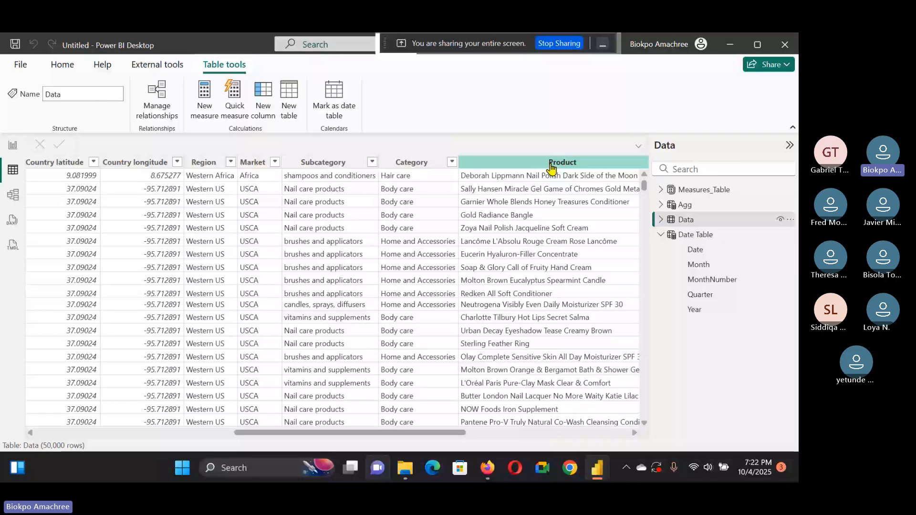
{"action": "left_click", "coordinate": [433, 164]}
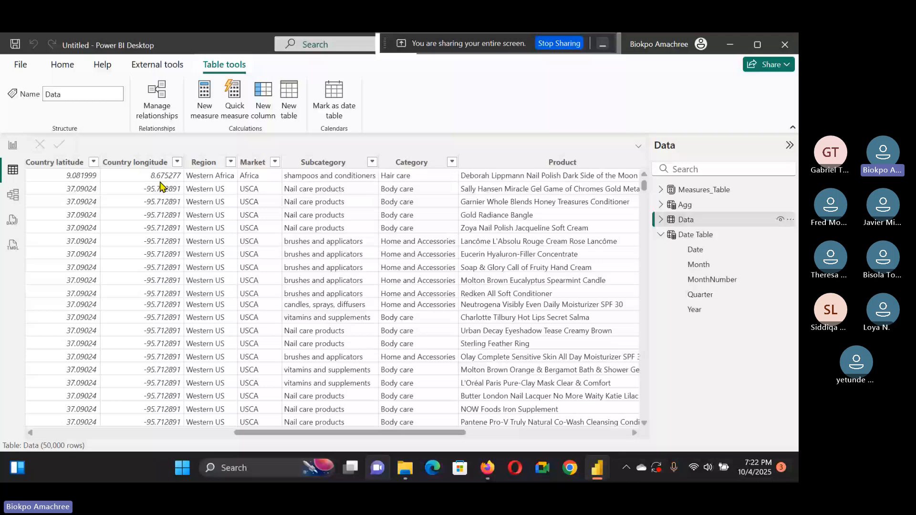
{"action": "left_click", "coordinate": [12, 145]}
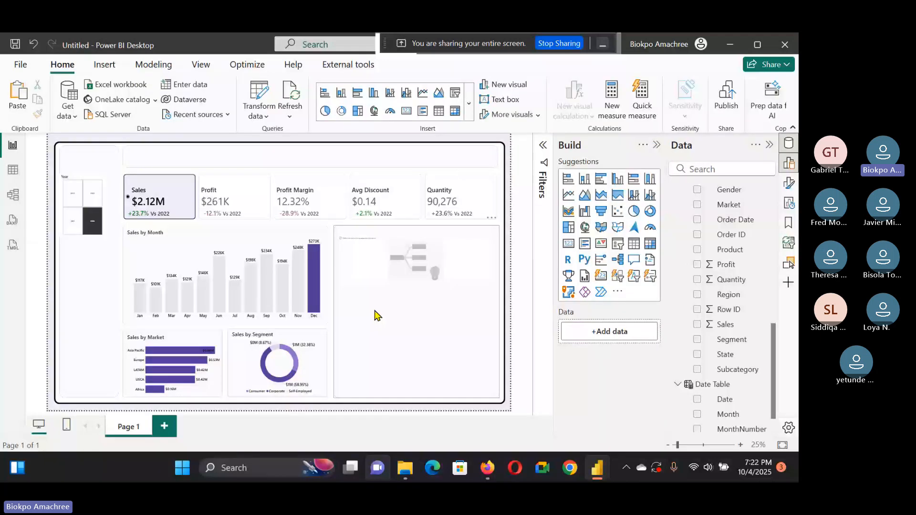
Step: Resize and reposition the decomposition tree to fill the empty panel beside the monthly chart
{"action": "left_click", "coordinate": [375, 315]}
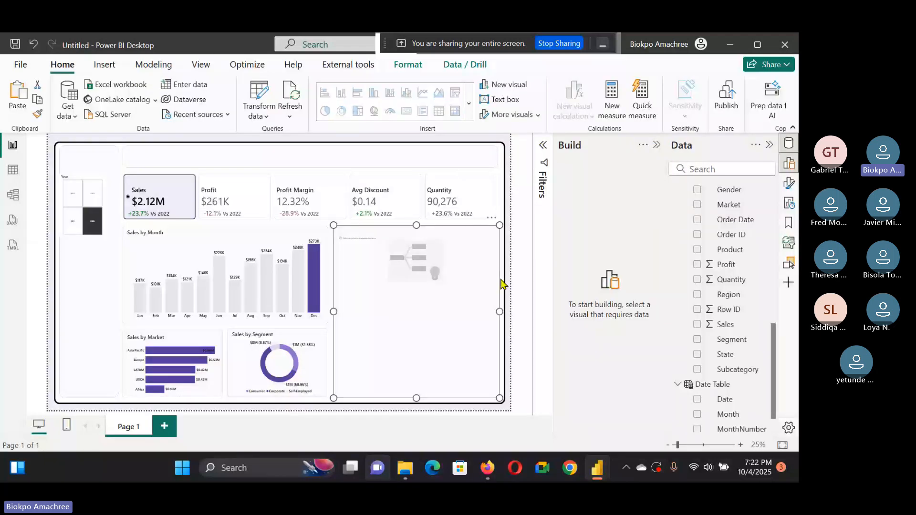
{"action": "left_click", "coordinate": [501, 280]}
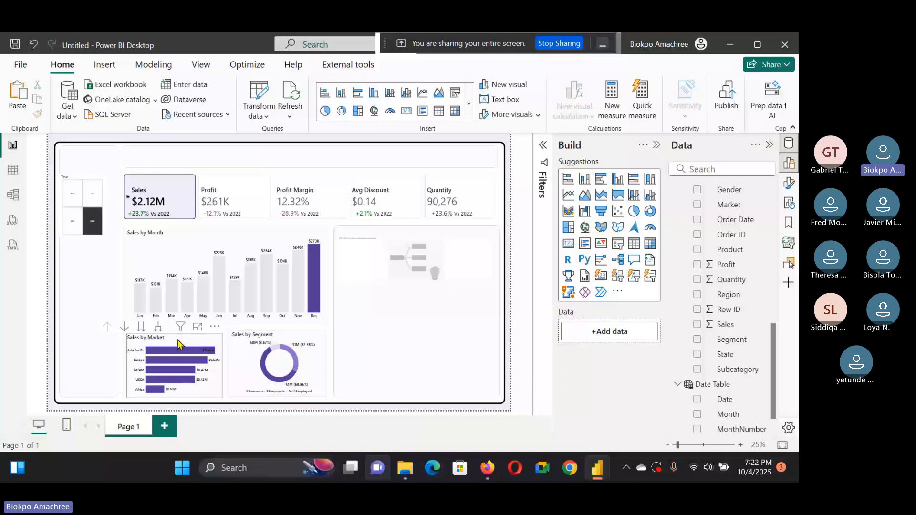
{"action": "left_click", "coordinate": [415, 228]}
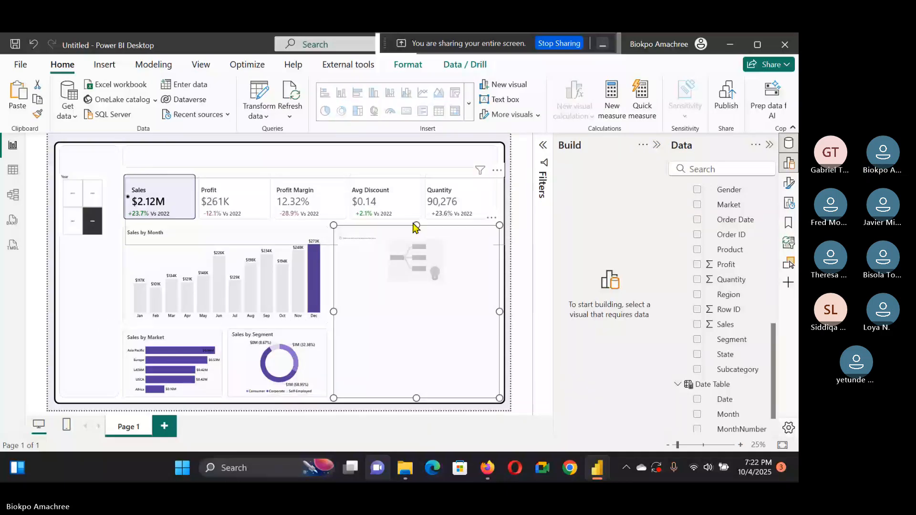
{"action": "mouse_move", "coordinate": [416, 225]}
{"action": "left_mouse_down"}
{"action": "mouse_move", "coordinate": [427, 253]}
{"action": "mouse_move", "coordinate": [431, 228]}
{"action": "left_mouse_up"}
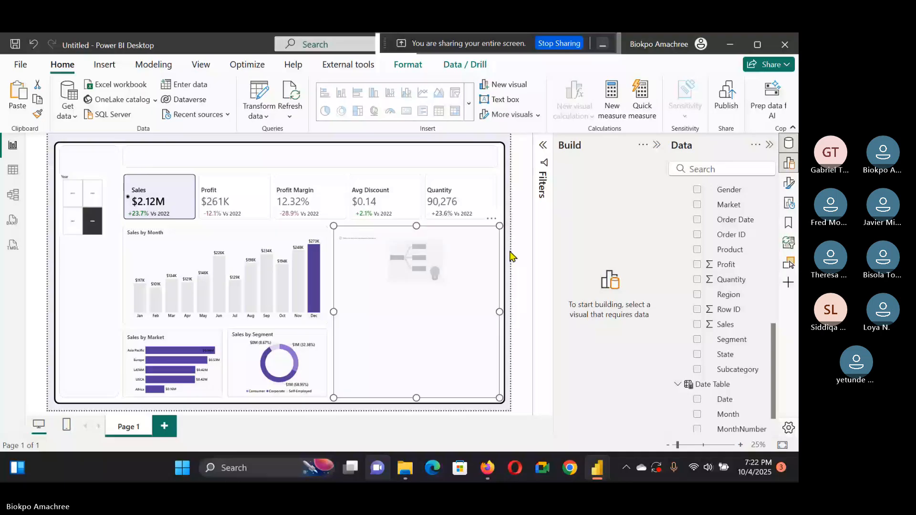
{"action": "left_click", "coordinate": [416, 267]}
{"action": "left_click_drag", "start_coordinate": [415, 285], "coordinate": [410, 360]}
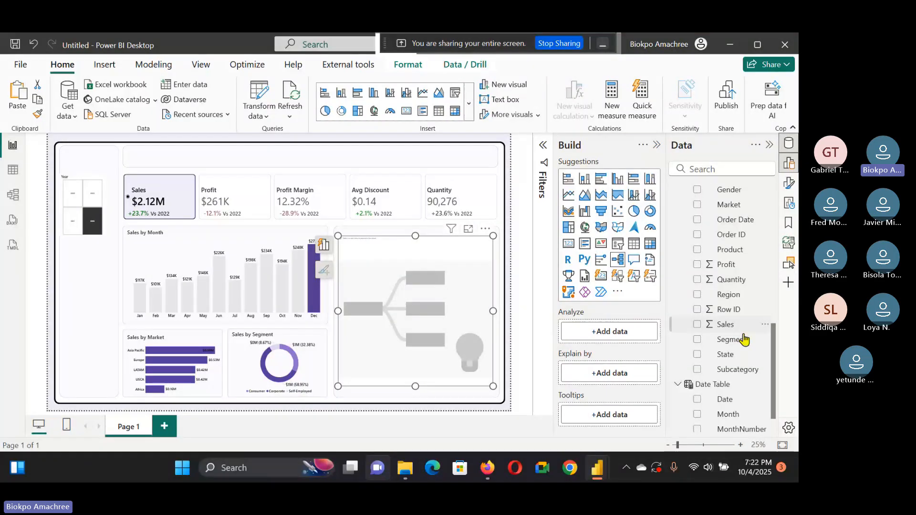
Step: Add the Agg measure to the tree's Analyze field and Category, Subcategory and Product to Explain by
{"action": "scroll", "coordinate": [734, 310], "scroll_direction": "up", "scroll_amount": 5}
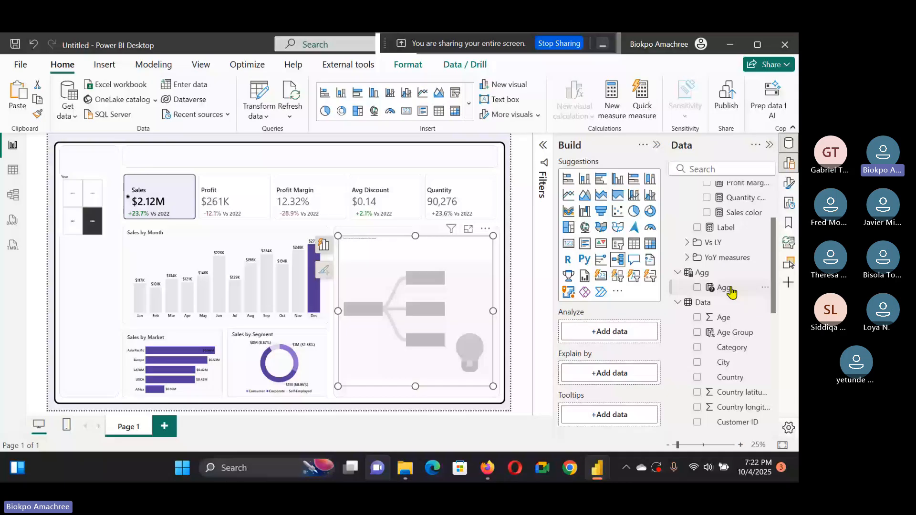
{"action": "left_click_drag", "start_coordinate": [731, 292], "coordinate": [620, 334]}
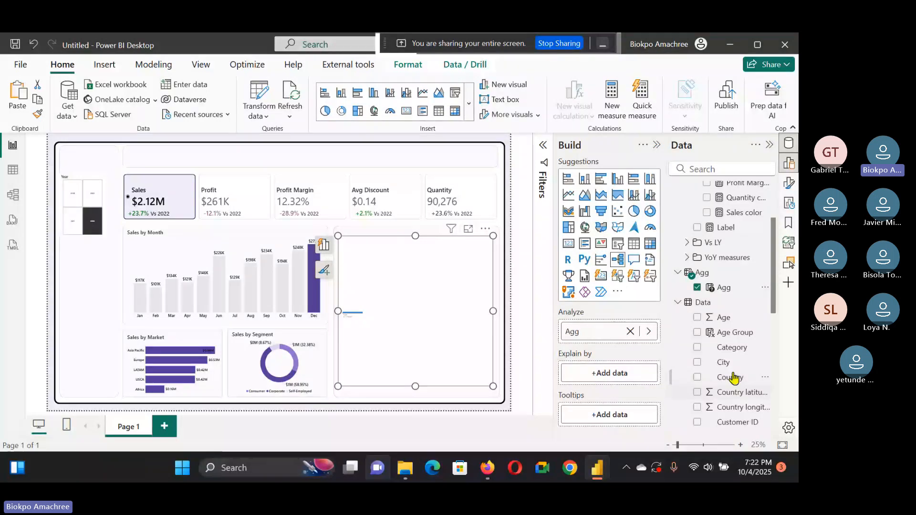
{"action": "scroll", "coordinate": [733, 379], "scroll_direction": "down", "scroll_amount": 4}
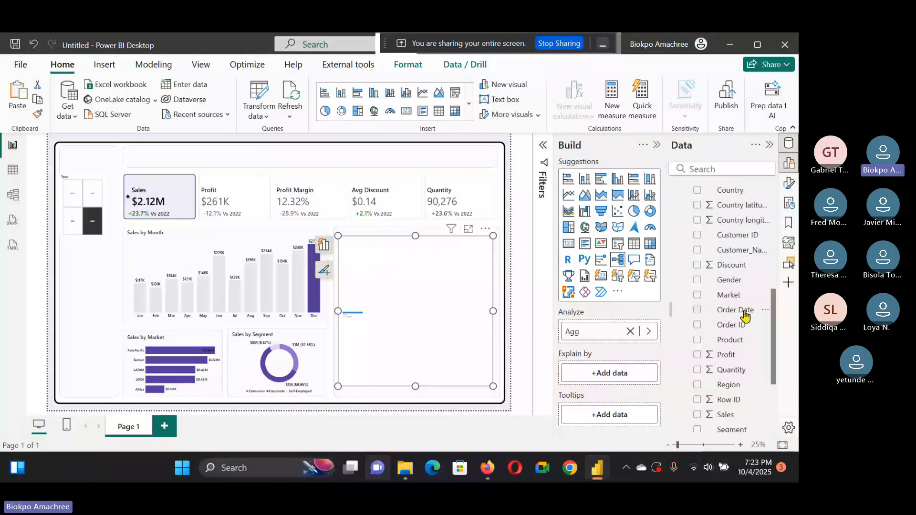
{"action": "scroll", "coordinate": [741, 316], "scroll_direction": "up", "scroll_amount": 1}
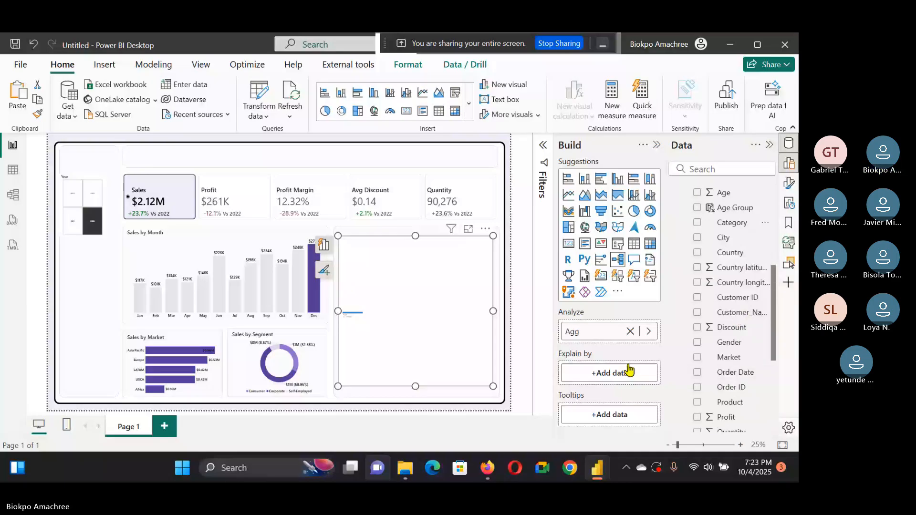
{"action": "left_click_drag", "start_coordinate": [732, 223], "coordinate": [609, 372]}
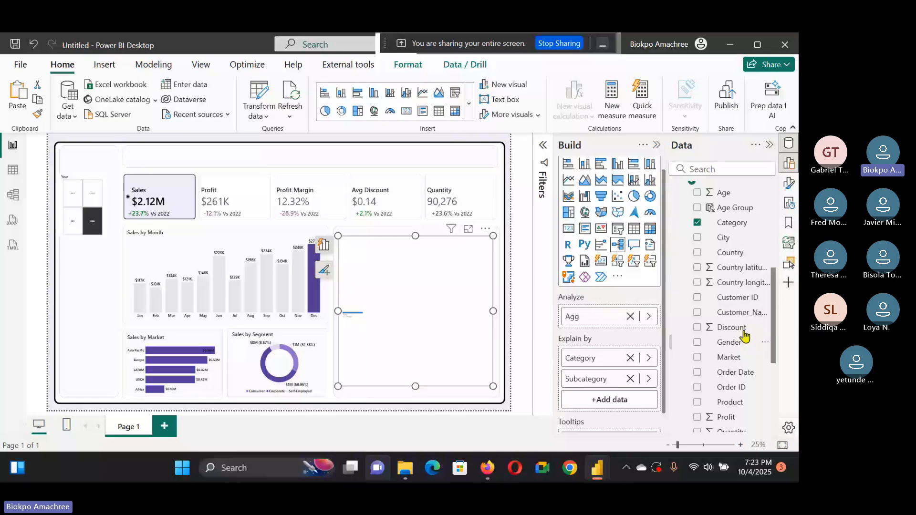
{"action": "scroll", "coordinate": [744, 336], "scroll_direction": "down", "scroll_amount": 2}
{"action": "left_click_drag", "start_coordinate": [744, 338], "coordinate": [622, 405]}
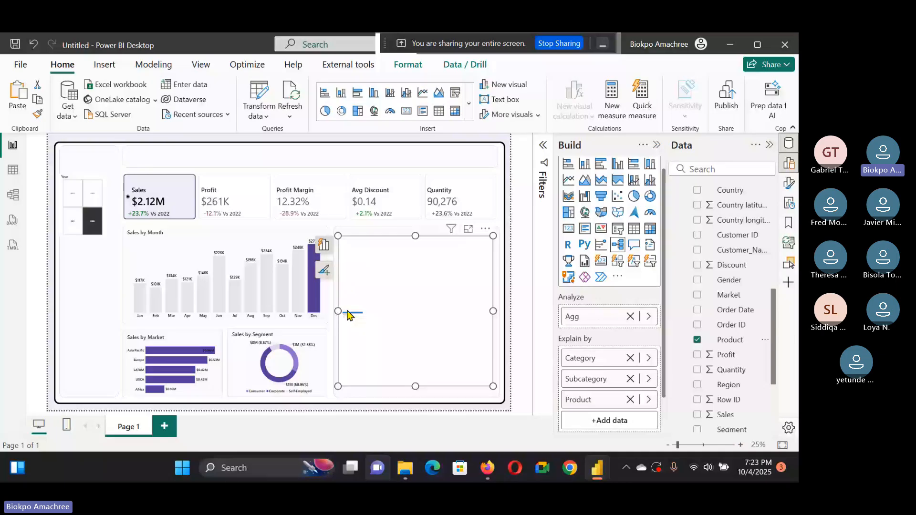
Step: Expand the decomposition tree from its total node by Category and then by Subcategory
{"action": "left_click", "coordinate": [365, 314]}
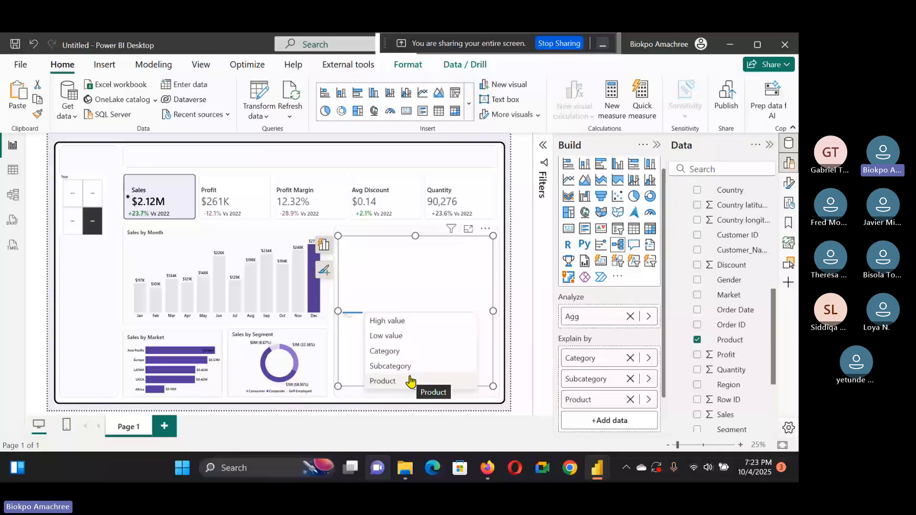
{"action": "left_click", "coordinate": [399, 332]}
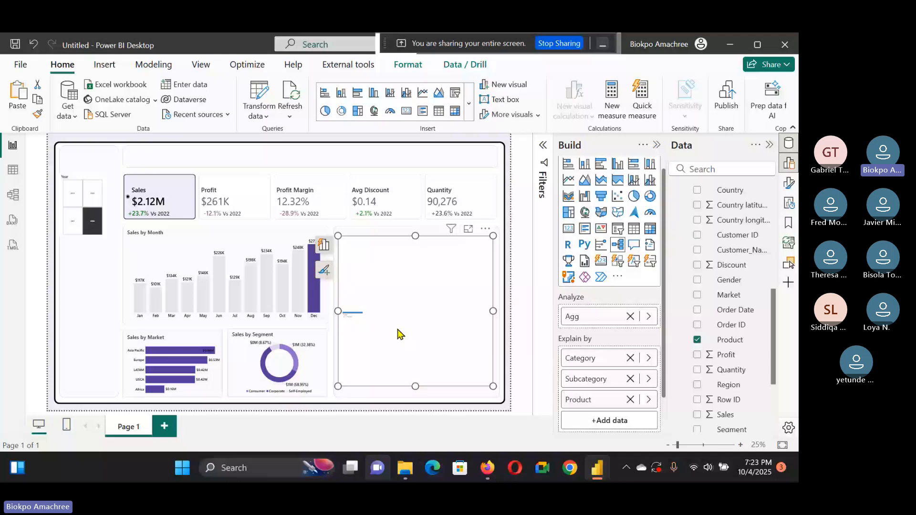
{"action": "left_click", "coordinate": [393, 296]}
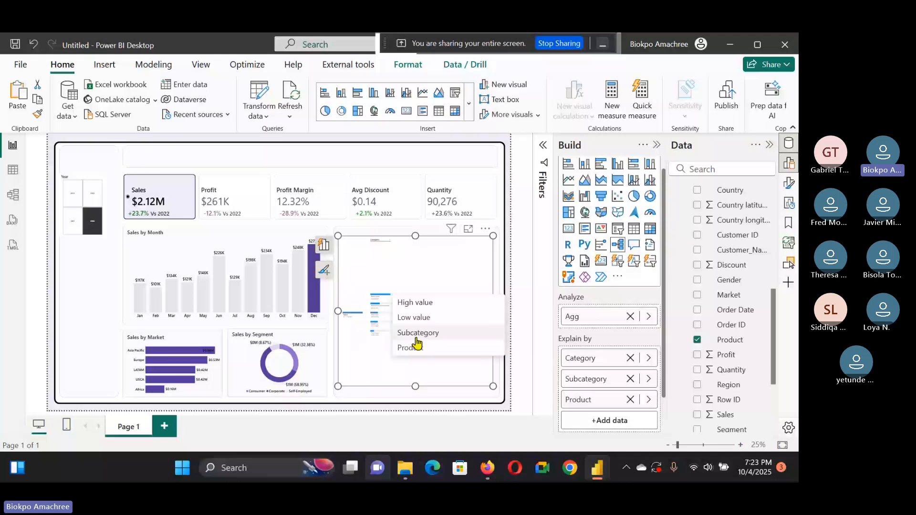
{"action": "left_click", "coordinate": [417, 336]}
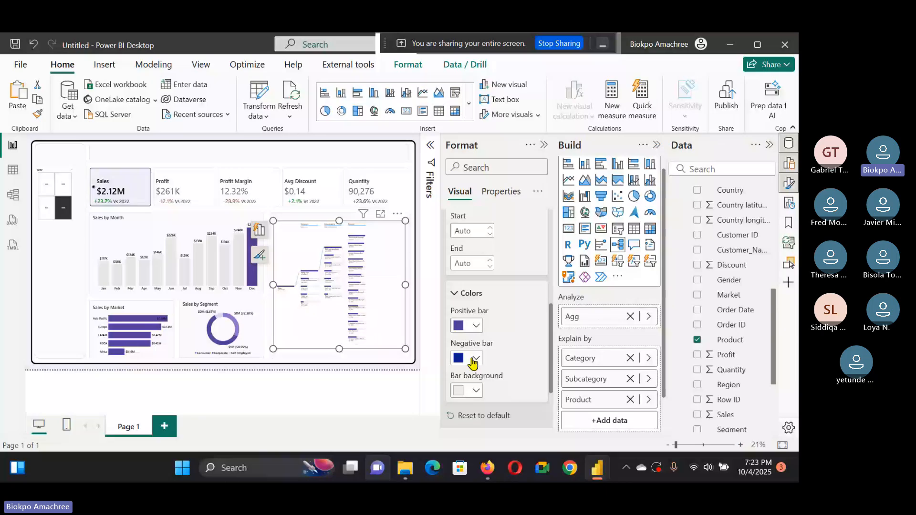
Step: Set the tree's negative bar color to the light pink theme color (theme color 5, 60% lighter)
{"action": "left_click", "coordinate": [473, 358]}
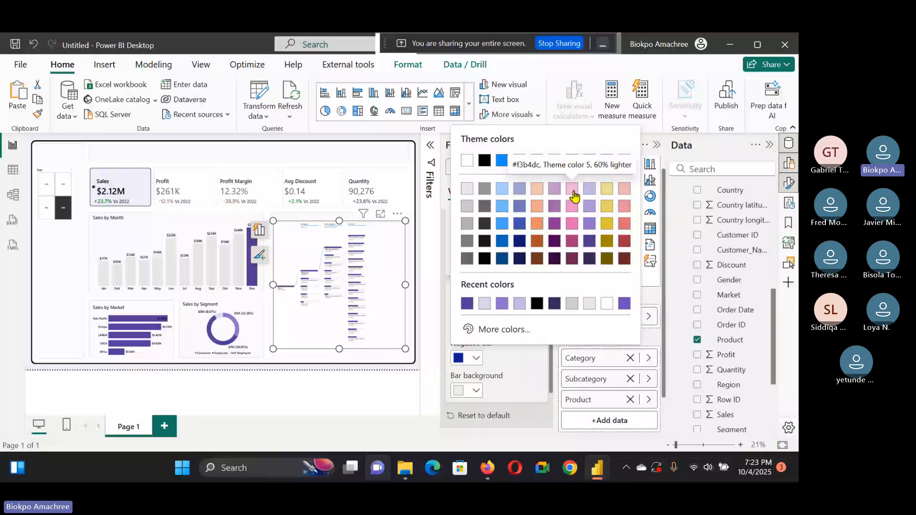
{"action": "left_click", "coordinate": [572, 190]}
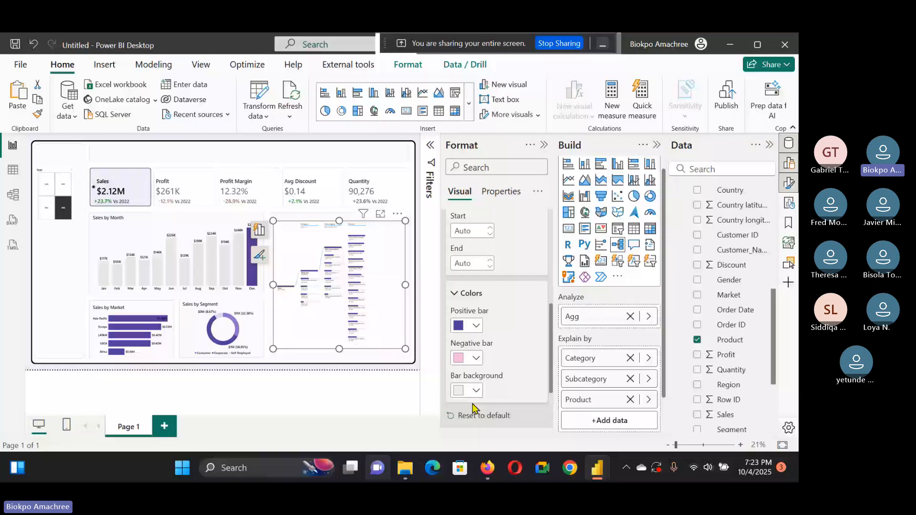
Step: Open the tree's Values settings and set the title font size to 22 and the subtitle font size to 20
{"action": "scroll", "coordinate": [467, 377], "scroll_direction": "down", "scroll_amount": 2}
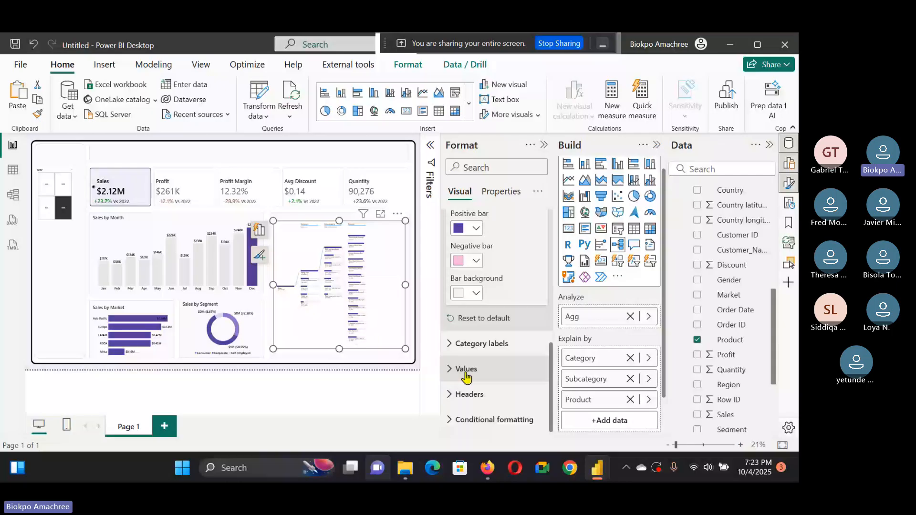
{"action": "left_click", "coordinate": [466, 377]}
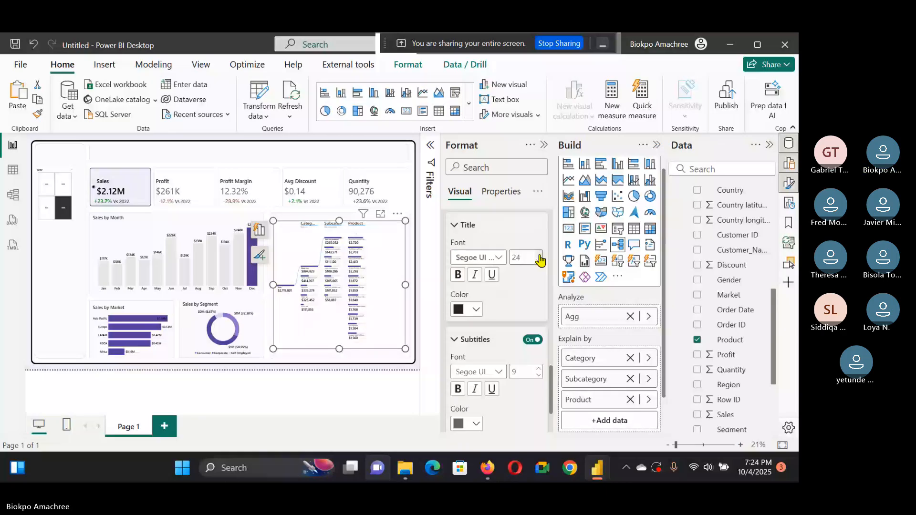
{"action": "double_click", "coordinate": [538, 261]}
{"action": "left_click", "coordinate": [534, 371]}
{"action": "type", "text": "20"}
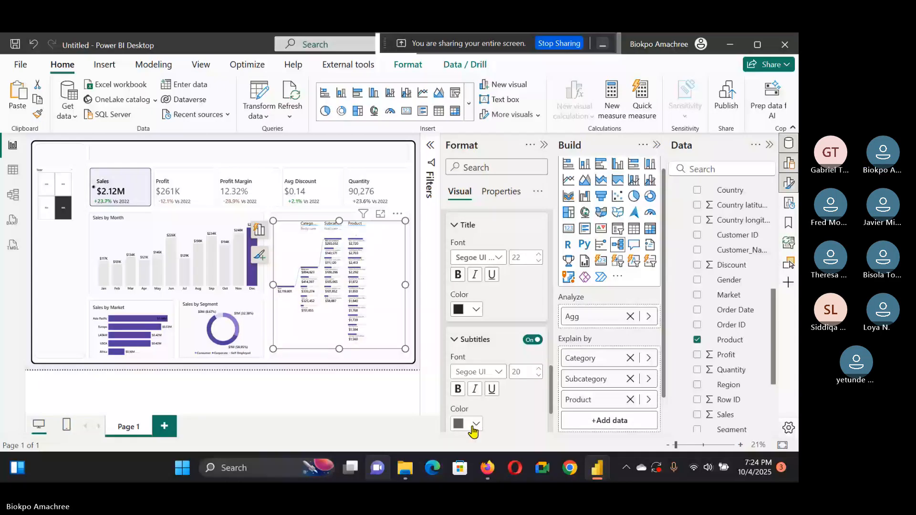
Step: Set the tree's bar size to 126%
{"action": "scroll", "coordinate": [493, 285], "scroll_direction": "up", "scroll_amount": 10}
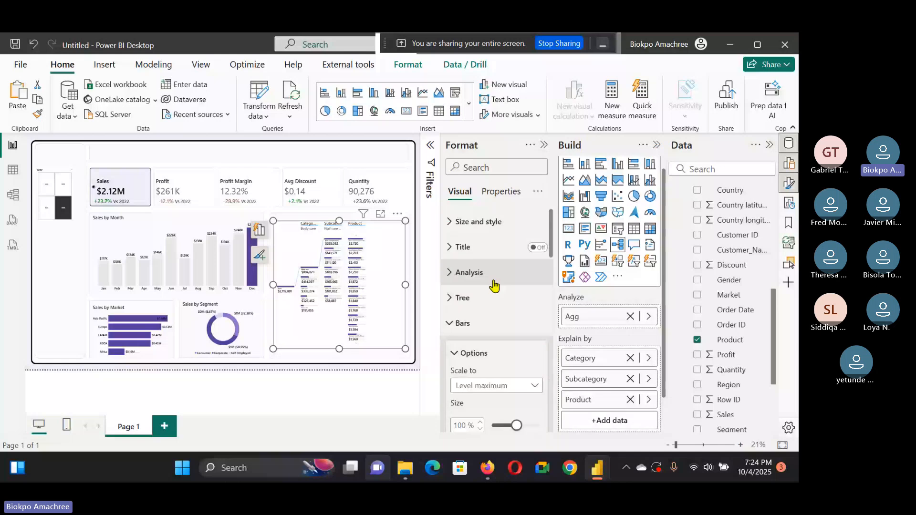
{"action": "left_click", "coordinate": [493, 283]}
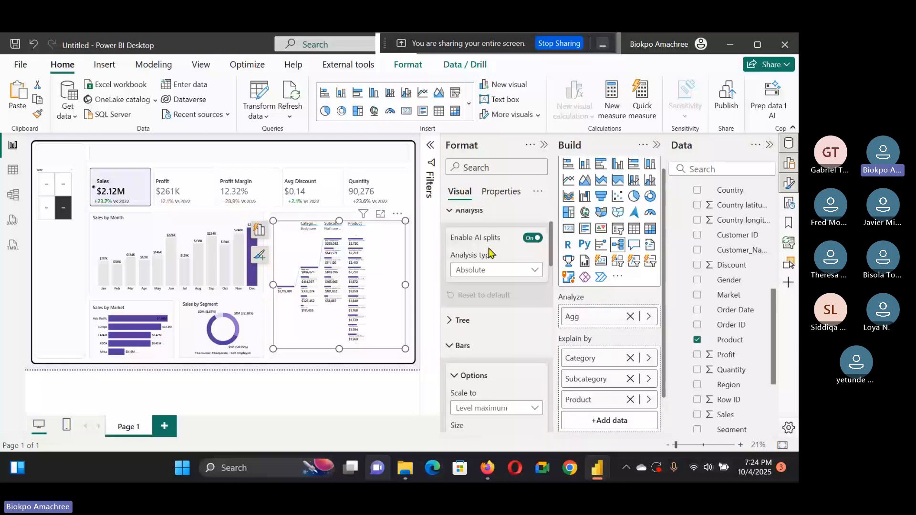
{"action": "scroll", "coordinate": [489, 252], "scroll_direction": "up", "scroll_amount": 2}
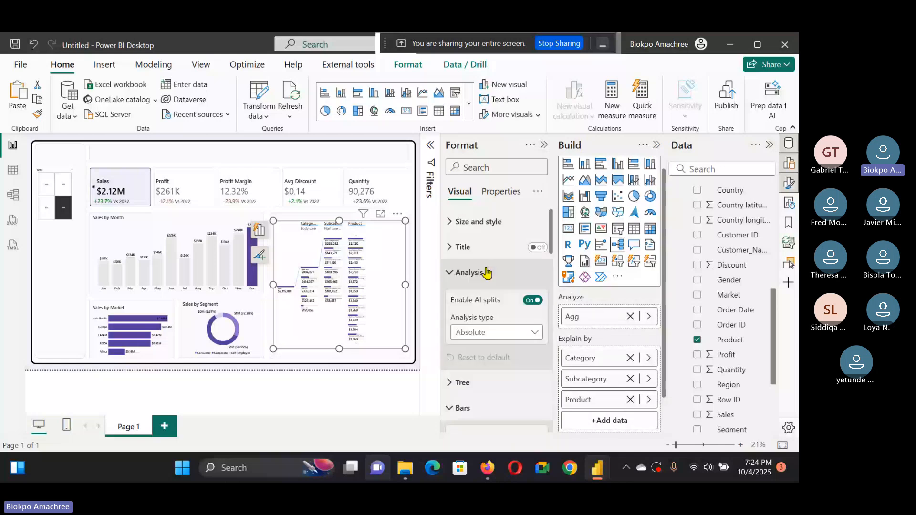
{"action": "scroll", "coordinate": [487, 324], "scroll_direction": "down", "scroll_amount": 5}
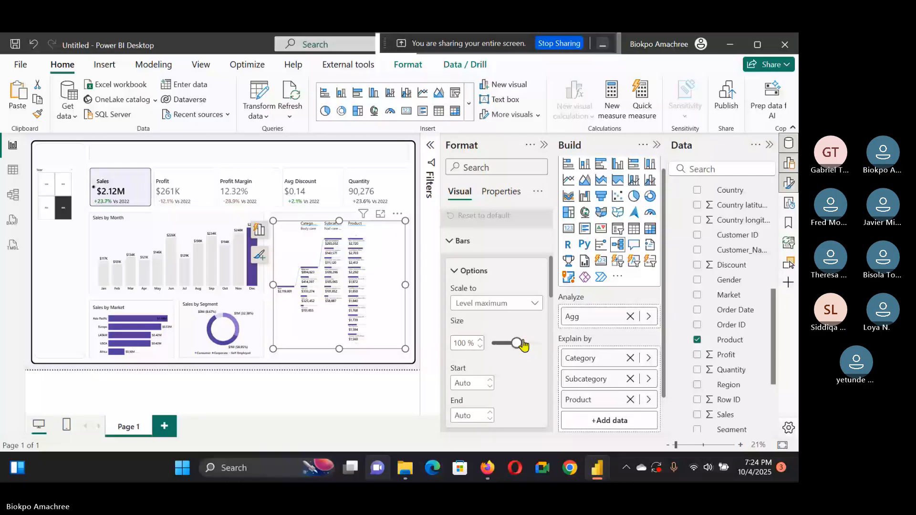
{"action": "left_click_drag", "start_coordinate": [517, 343], "coordinate": [529, 345]}
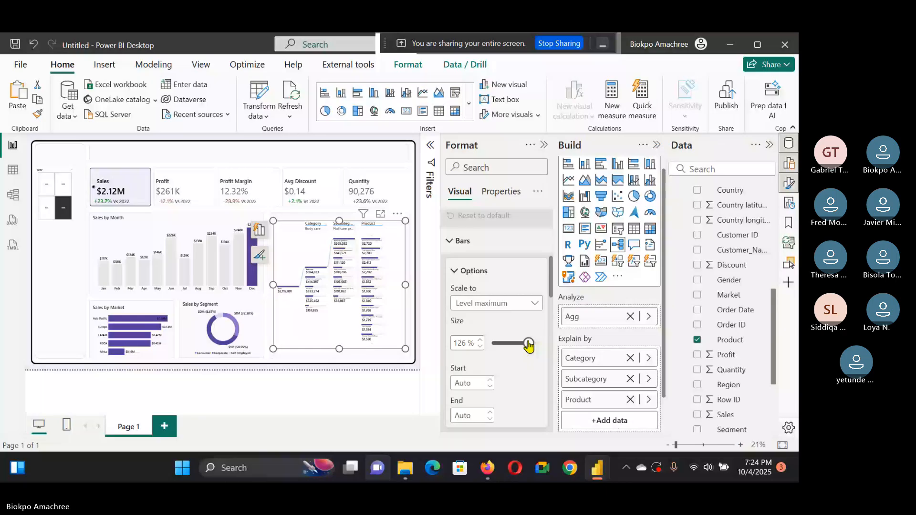
Step: Try Top node bar scaling, then restore Level maximum scaling
{"action": "left_click", "coordinate": [523, 306]}
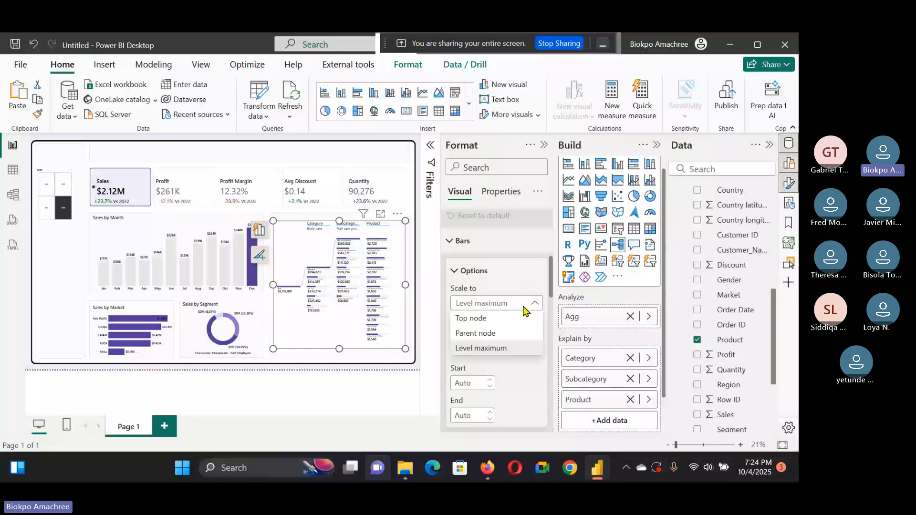
{"action": "left_click", "coordinate": [519, 318]}
{"action": "left_click", "coordinate": [523, 305]}
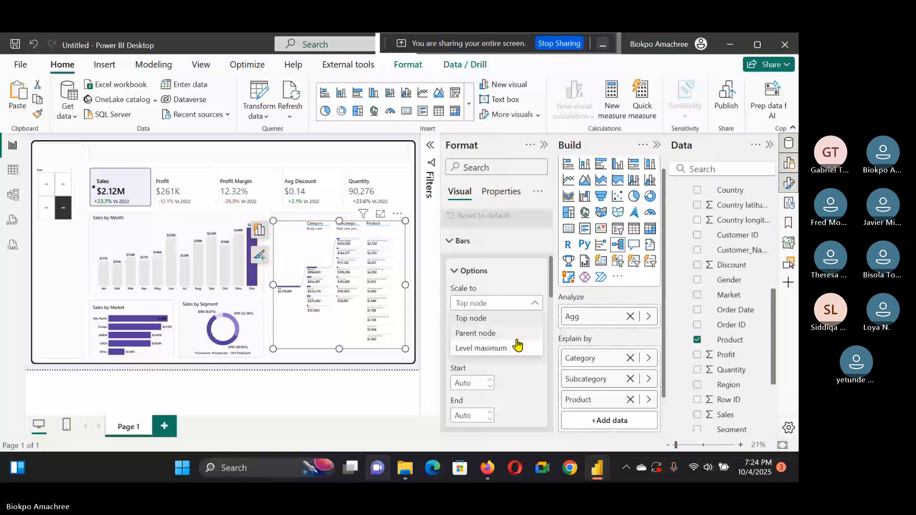
{"action": "left_click", "coordinate": [506, 348]}
Step: Set the category labels font size to 22 and stretch the tree down to the panel's bottom edge
{"action": "scroll", "coordinate": [495, 392], "scroll_direction": "down", "scroll_amount": 5}
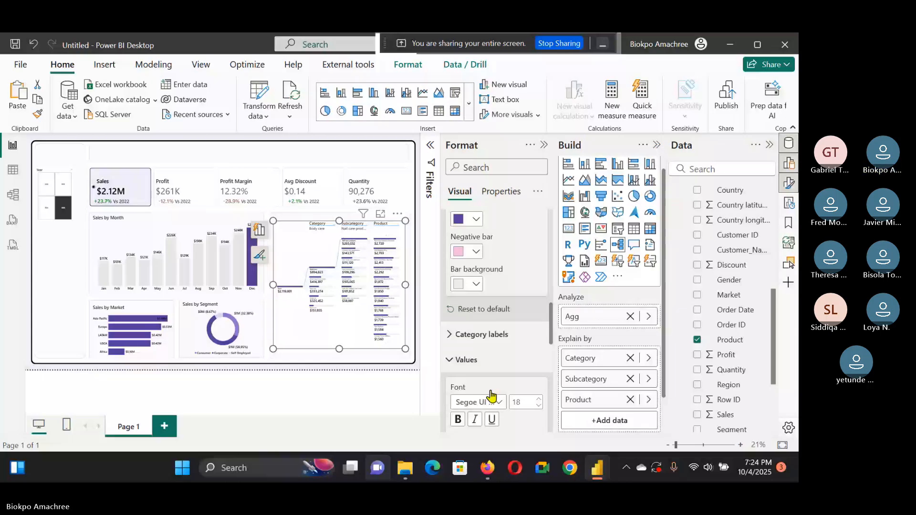
{"action": "left_click", "coordinate": [481, 334]}
{"action": "scroll", "coordinate": [493, 334], "scroll_direction": "down", "scroll_amount": 1}
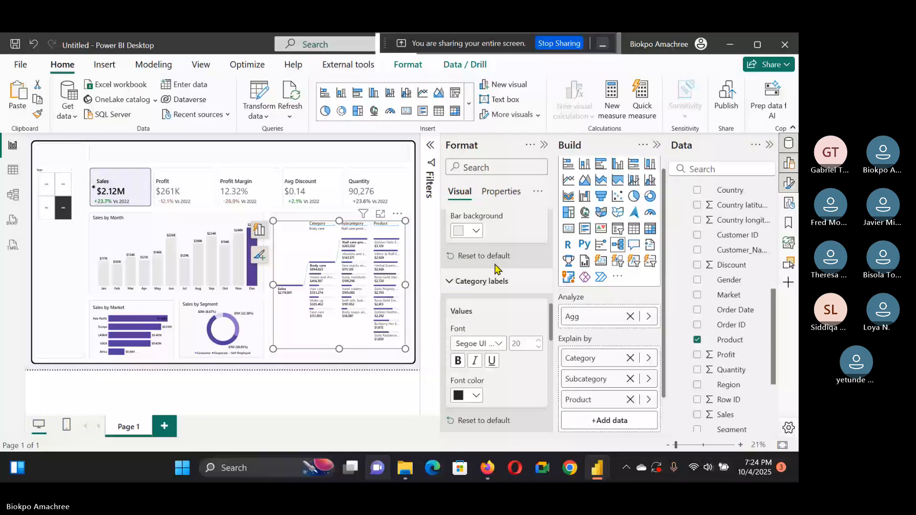
{"action": "left_click_drag", "start_coordinate": [339, 349], "coordinate": [337, 362]}
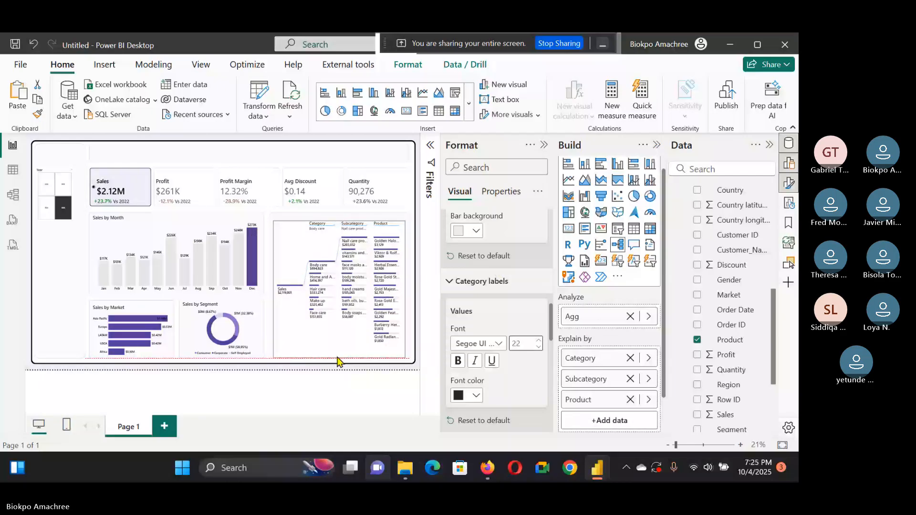
Step: Set the tree connectors' selected line color to dark gray
{"action": "left_click", "coordinate": [657, 145]}
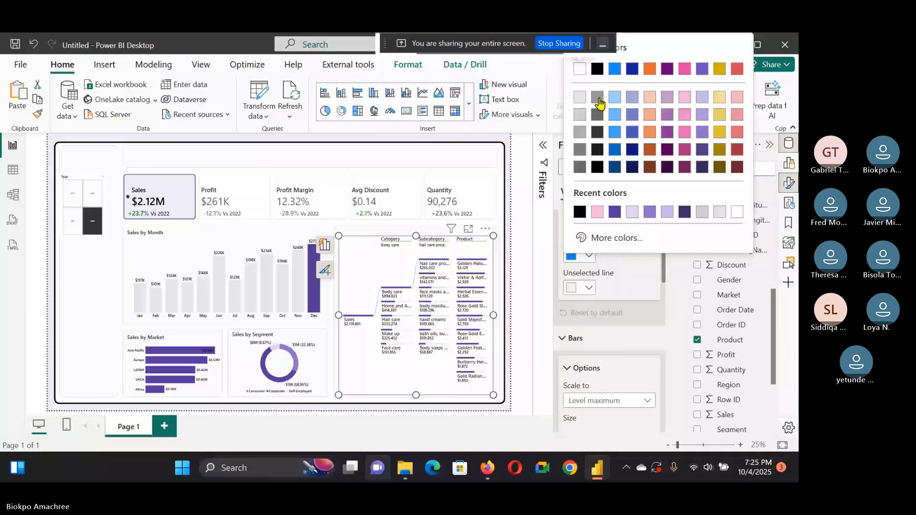
{"action": "left_click", "coordinate": [597, 117]}
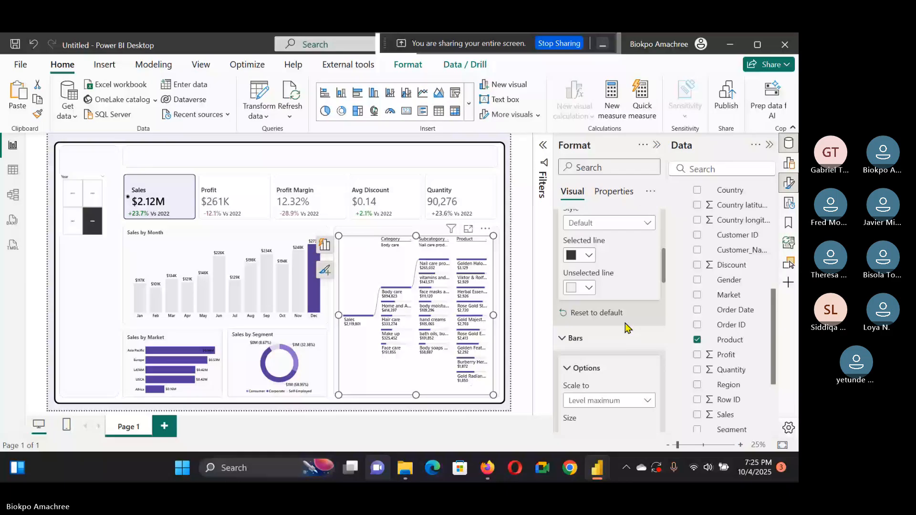
Step: View the decomposition tree in focus mode, then return to the report
{"action": "scroll", "coordinate": [611, 377], "scroll_direction": "up", "scroll_amount": 3}
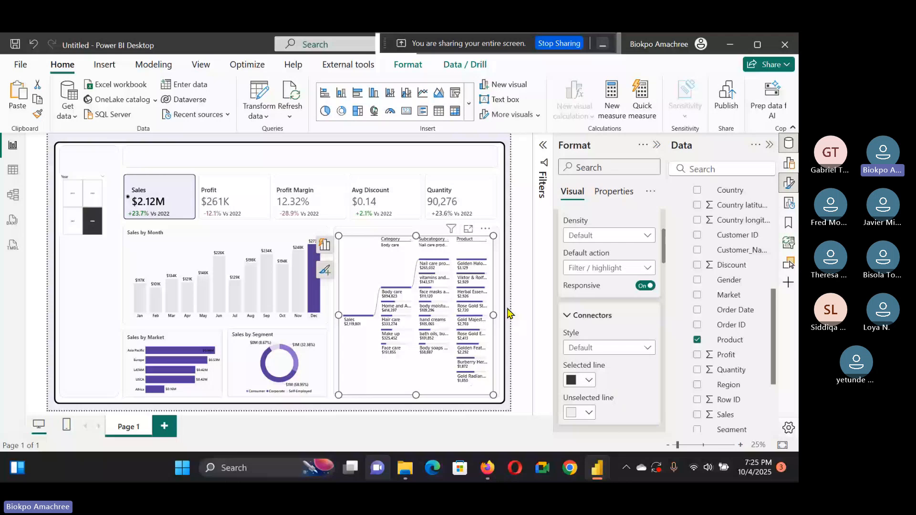
{"action": "left_click", "coordinate": [467, 229]}
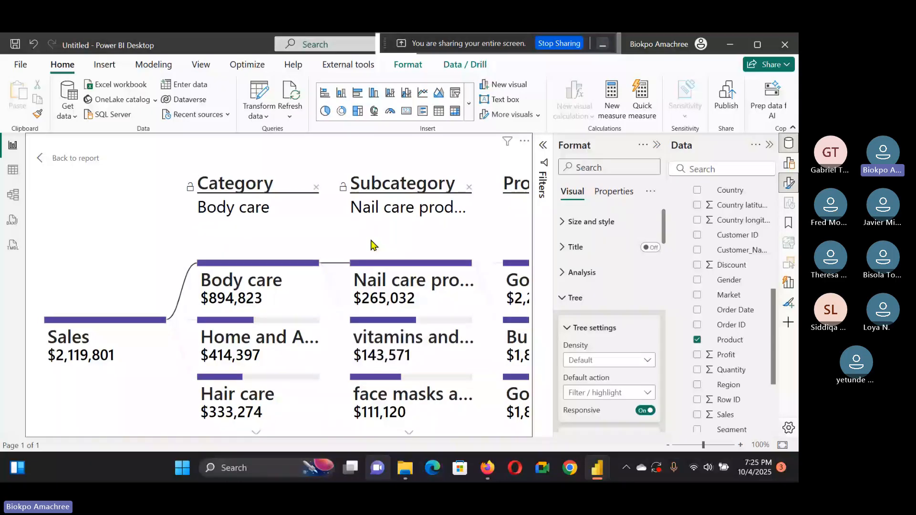
{"action": "left_click", "coordinate": [84, 166]}
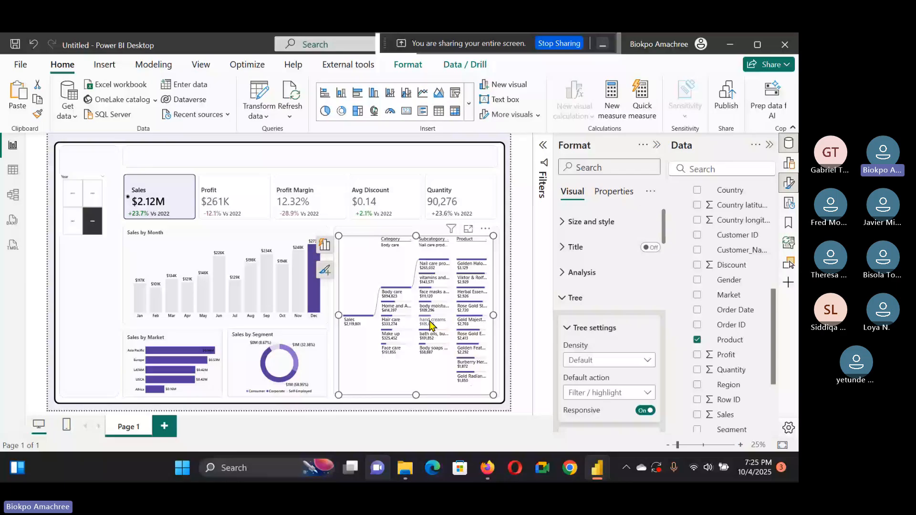
Step: Drill the tree into the Home and Accessories category and its brushes and accessories subcategory
{"action": "mouse_move", "coordinate": [405, 291]}
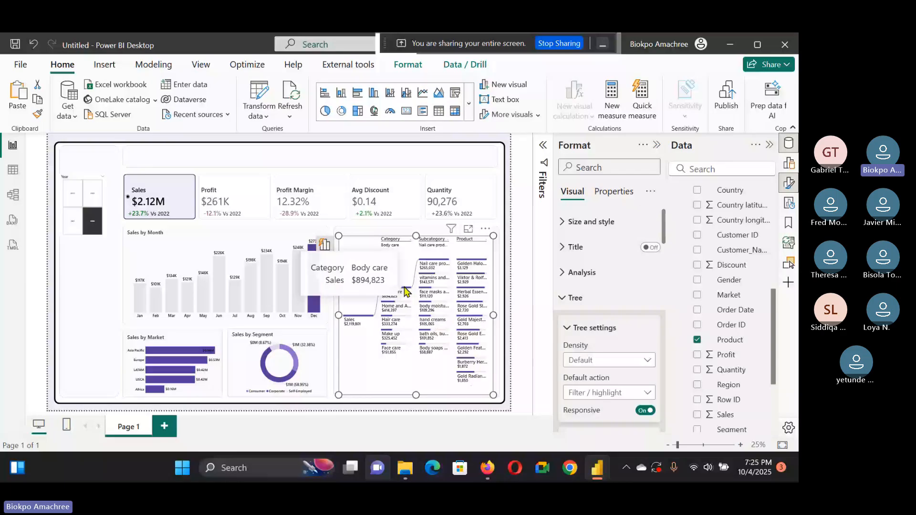
{"action": "left_click", "coordinate": [409, 305]}
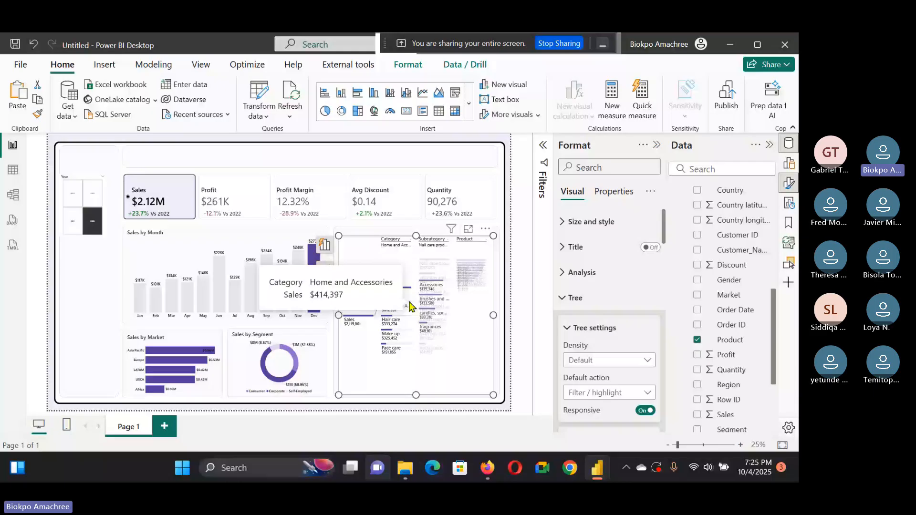
{"action": "left_click", "coordinate": [431, 302]}
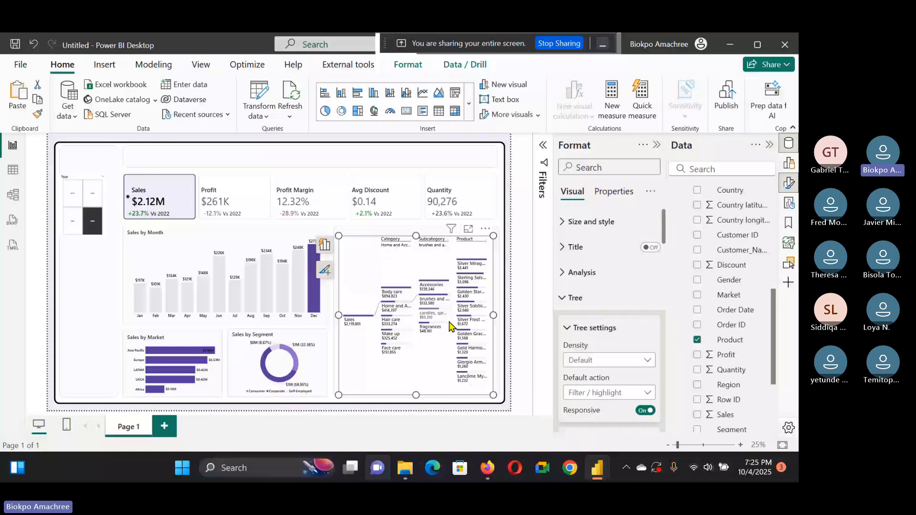
Step: Select the Profit and Avg Discount KPI cards to check how the charts and tree switch measures
{"action": "left_click", "coordinate": [233, 201]}
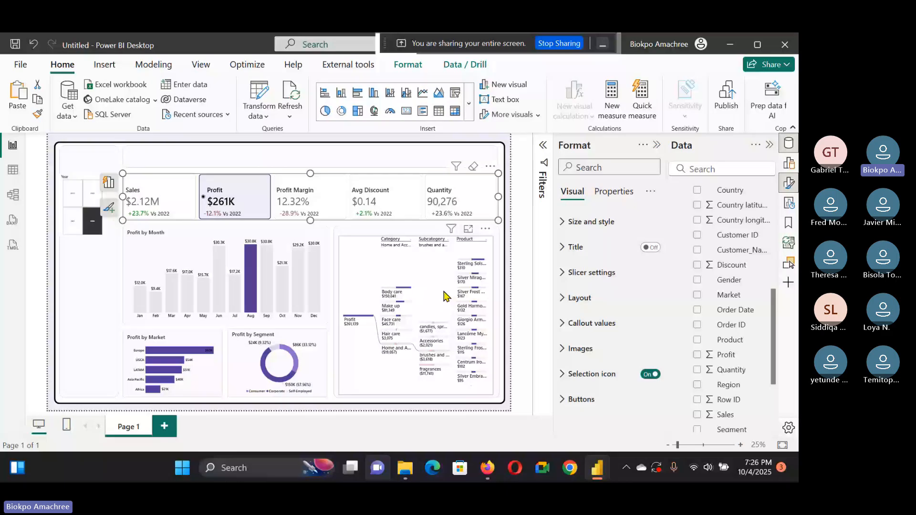
{"action": "left_click", "coordinate": [385, 197]}
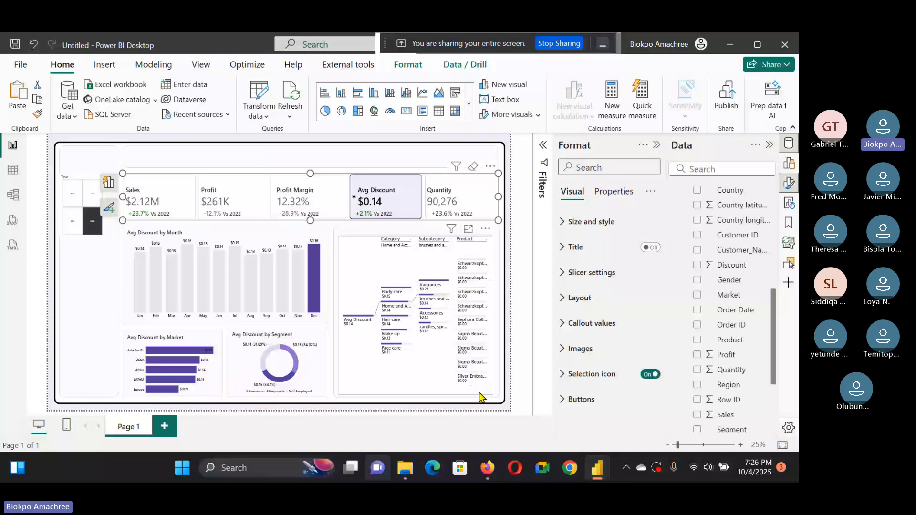
{"action": "left_click", "coordinate": [479, 394]}
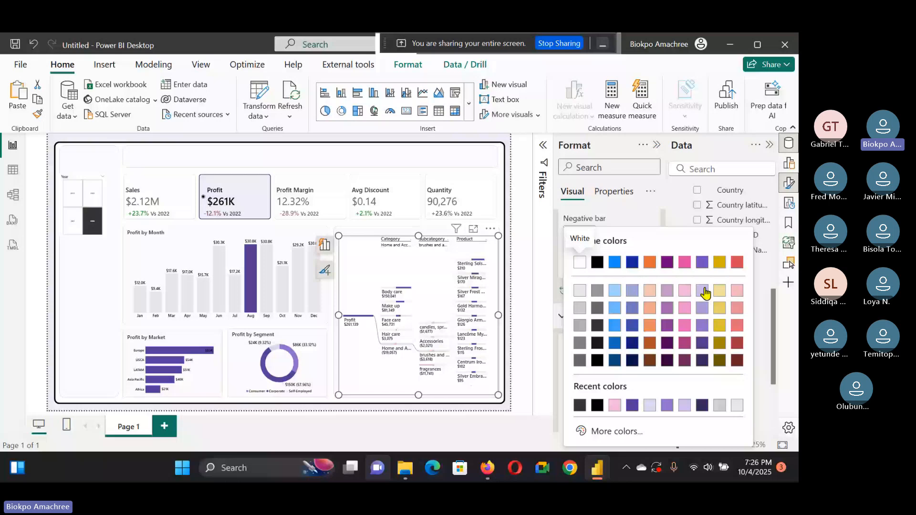
Step: Nudge the Year slicer slightly upward and stretch its bottom edge down beside the KPI cards
{"action": "left_click", "coordinate": [73, 208]}
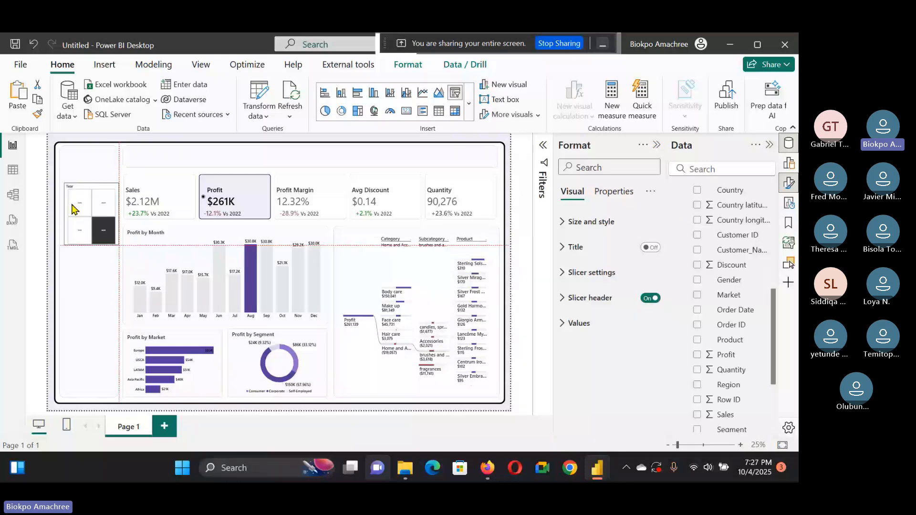
{"action": "left_click_drag", "start_coordinate": [73, 208], "coordinate": [70, 202]}
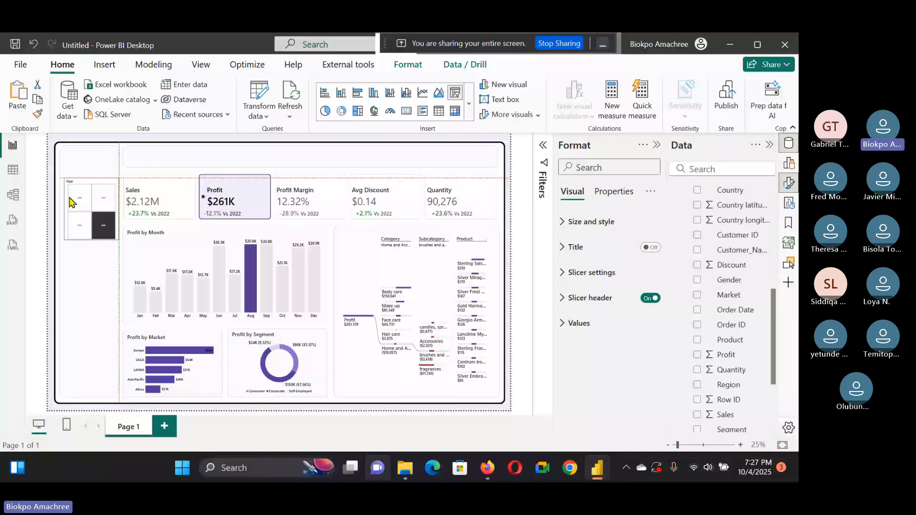
{"action": "left_click", "coordinate": [71, 203]}
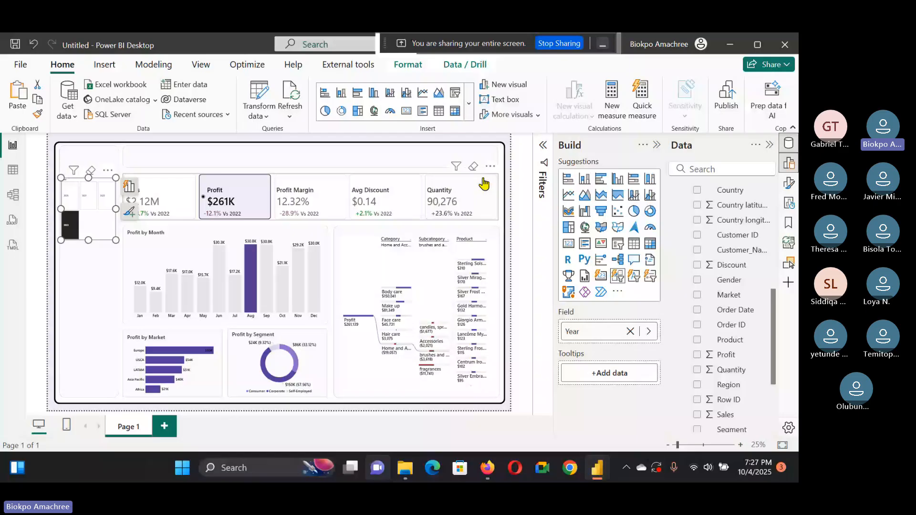
{"action": "left_click", "coordinate": [483, 184]}
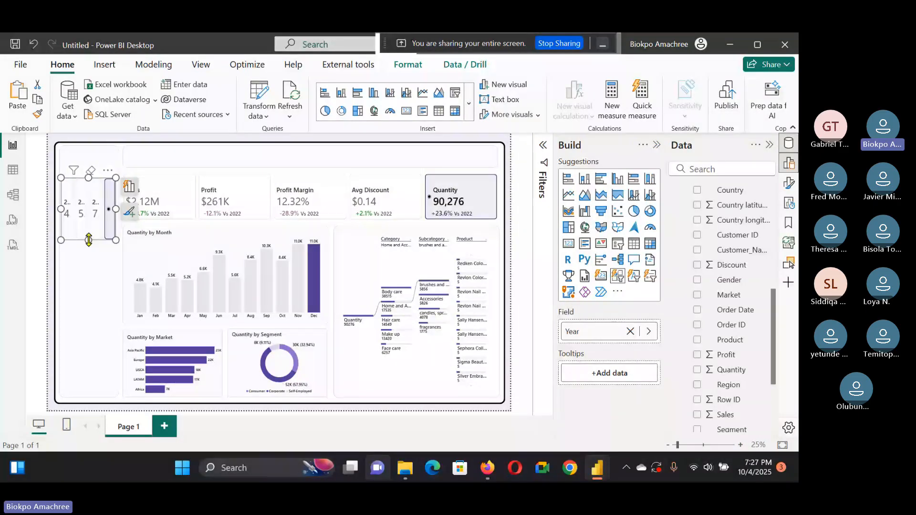
{"action": "left_click_drag", "start_coordinate": [88, 240], "coordinate": [88, 256]}
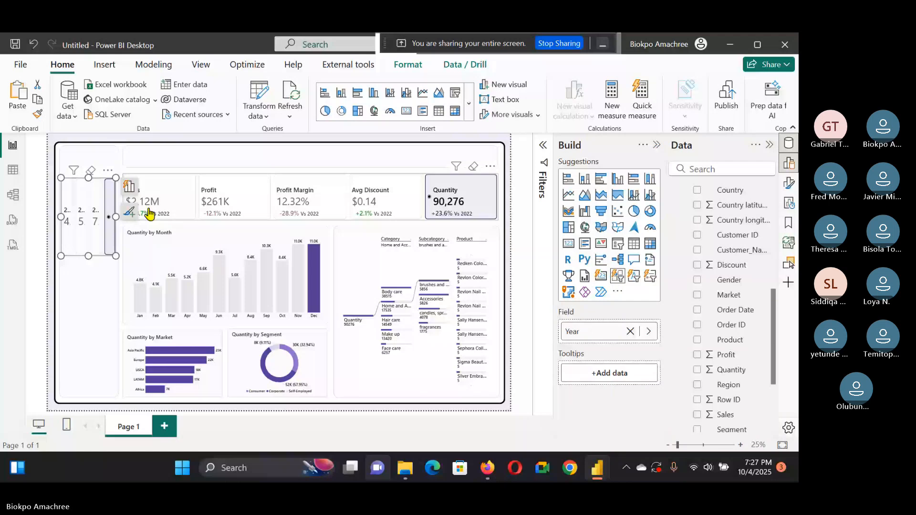
Step: Open the Year slicer's format settings and set its button layout arrangement to Vertical
{"action": "left_click", "coordinate": [129, 211]}
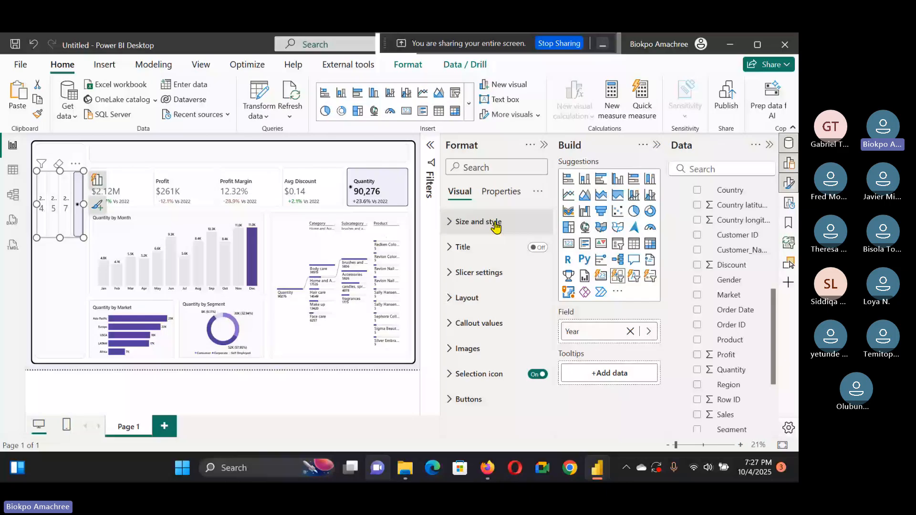
{"action": "left_click", "coordinate": [492, 297]}
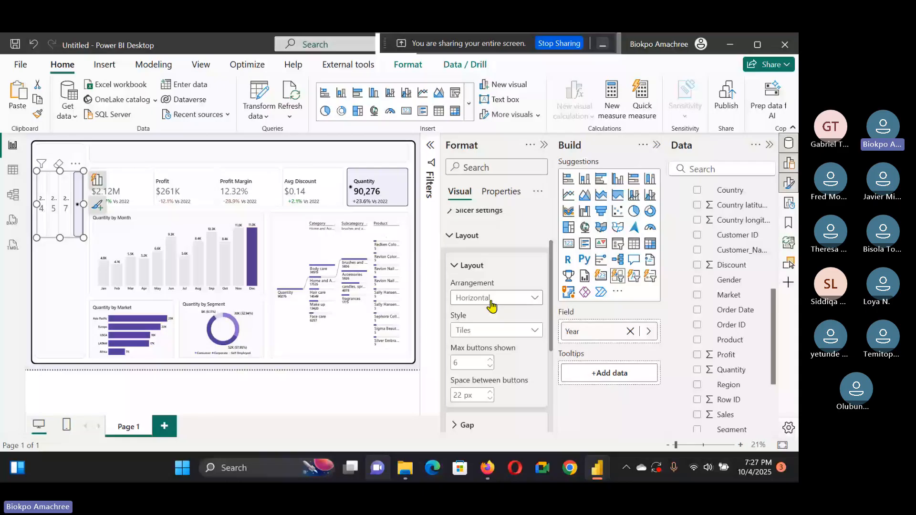
{"action": "left_click", "coordinate": [491, 298]}
{"action": "left_click", "coordinate": [491, 329]}
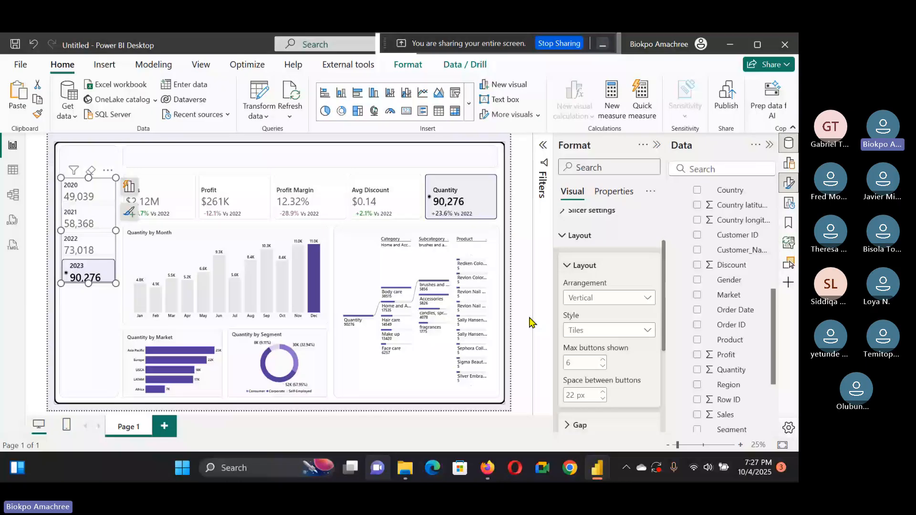
Step: Turn off the value labels on the Year slicer's buttons
{"action": "scroll", "coordinate": [603, 306], "scroll_direction": "up", "scroll_amount": 2}
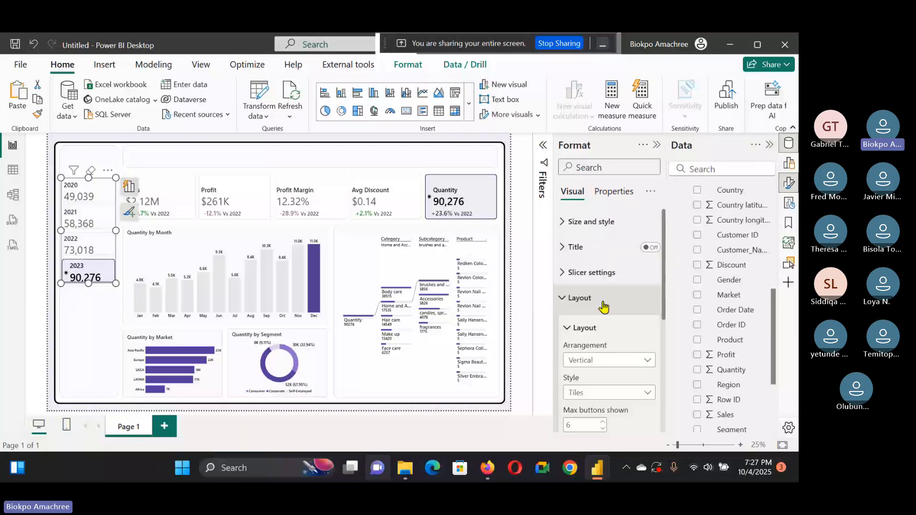
{"action": "scroll", "coordinate": [629, 337], "scroll_direction": "down", "scroll_amount": 5}
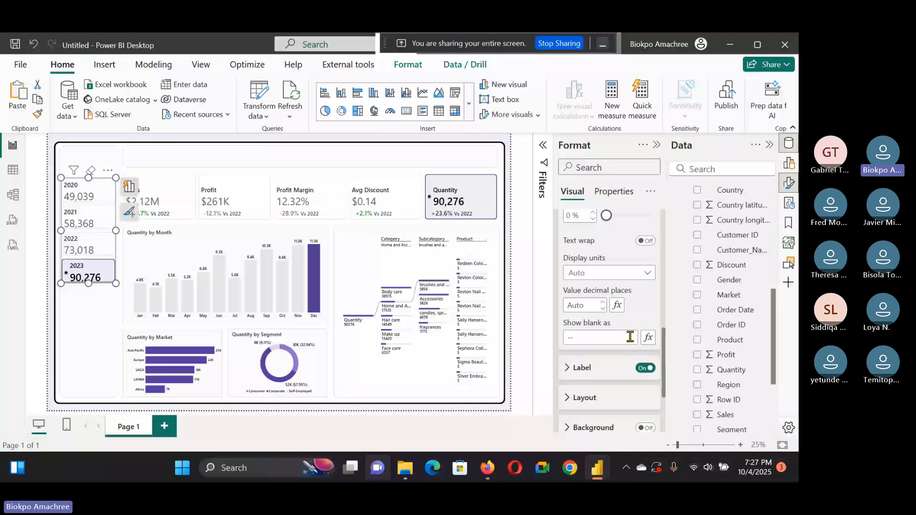
{"action": "scroll", "coordinate": [639, 329], "scroll_direction": "down", "scroll_amount": 2}
{"action": "left_click", "coordinate": [647, 312]}
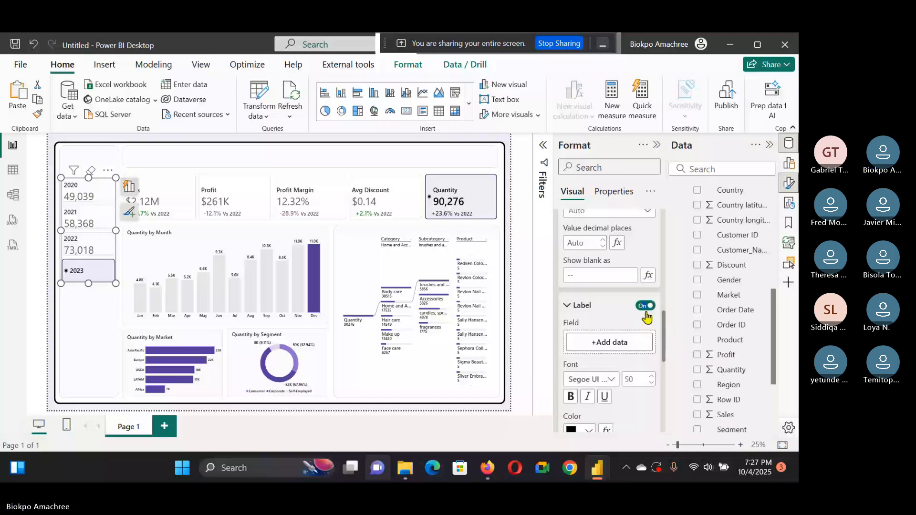
{"action": "scroll", "coordinate": [639, 341], "scroll_direction": "up", "scroll_amount": 5}
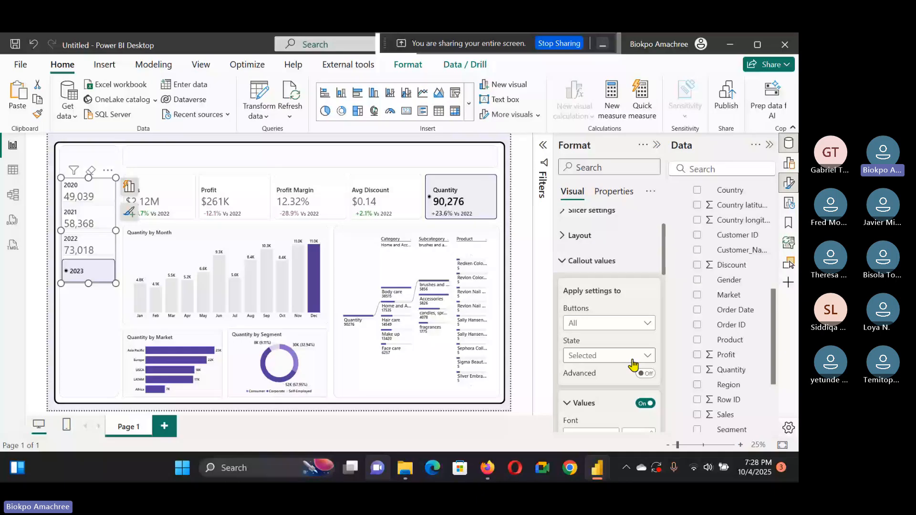
{"action": "scroll", "coordinate": [602, 280], "scroll_direction": "down", "scroll_amount": 5}
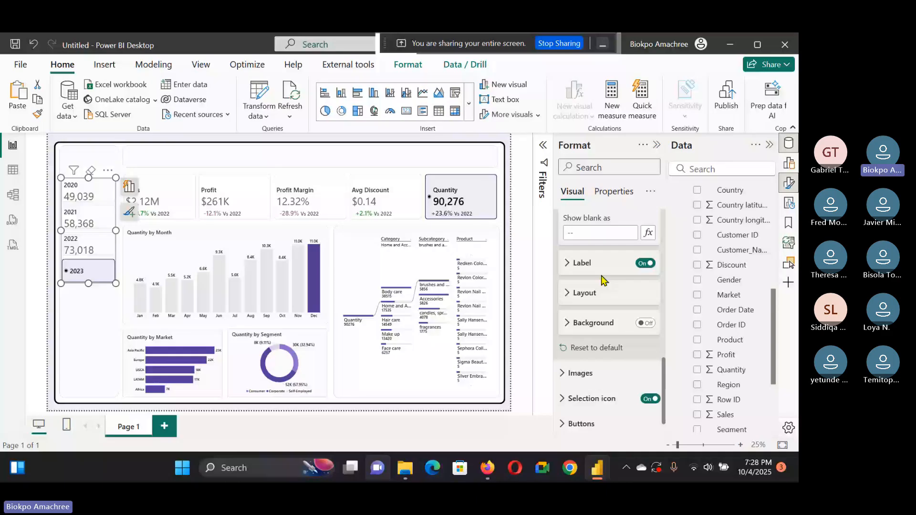
Step: Turn on the Year slicer's title, setting its title font size to 25 and its value font size to 27
{"action": "left_click", "coordinate": [122, 267]}
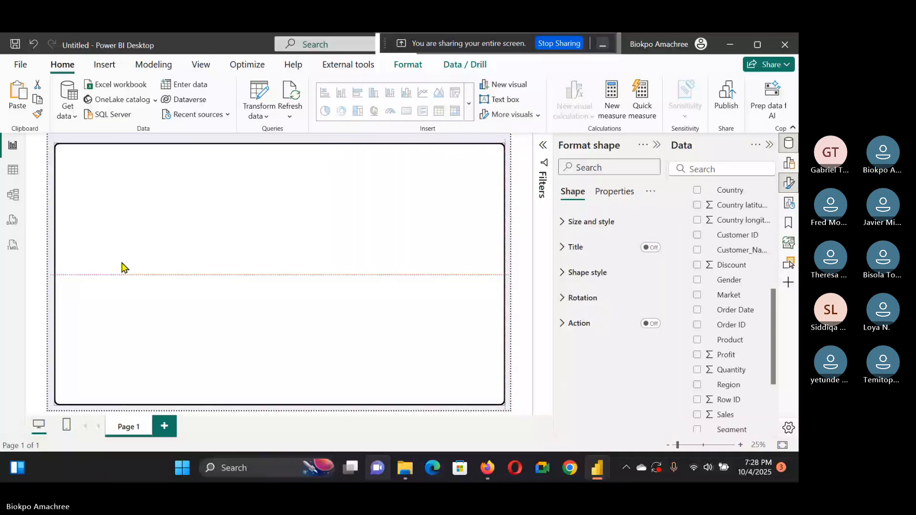
{"action": "left_click_drag", "start_coordinate": [122, 262], "coordinate": [123, 260]}
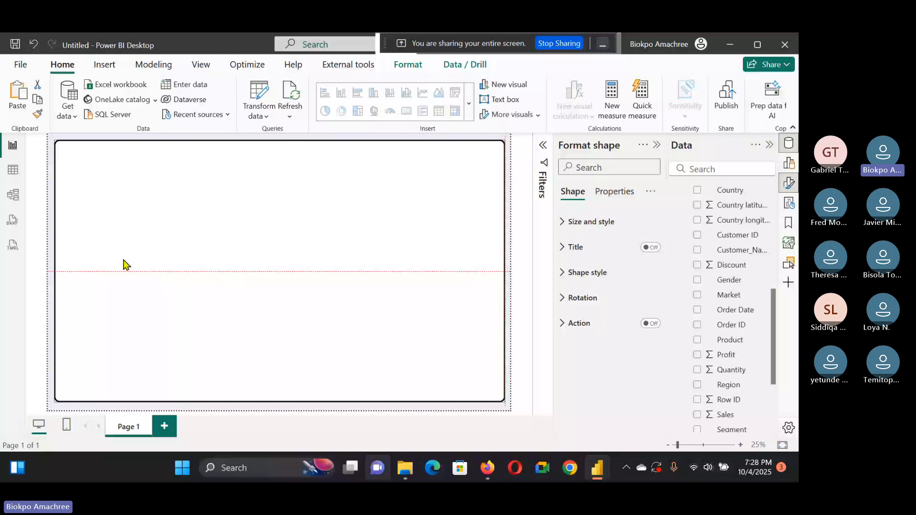
{"action": "left_click", "coordinate": [96, 284]}
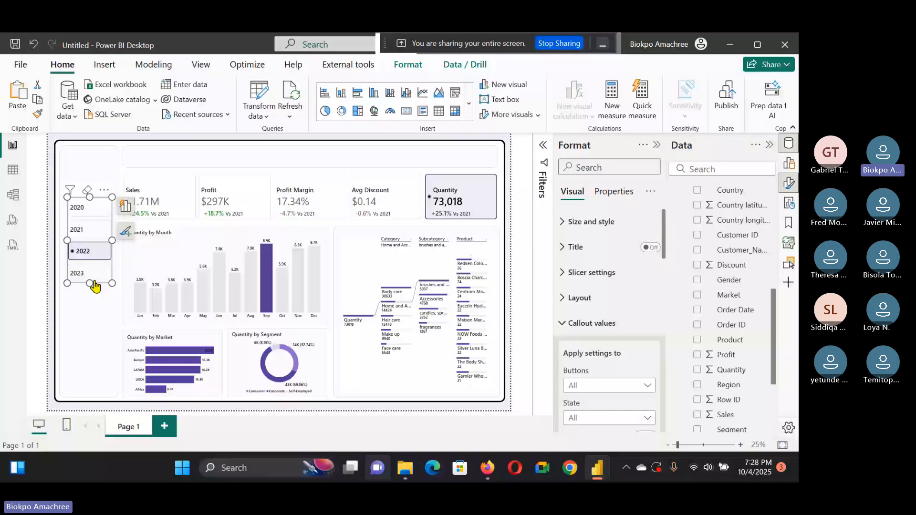
{"action": "left_click", "coordinate": [650, 247]}
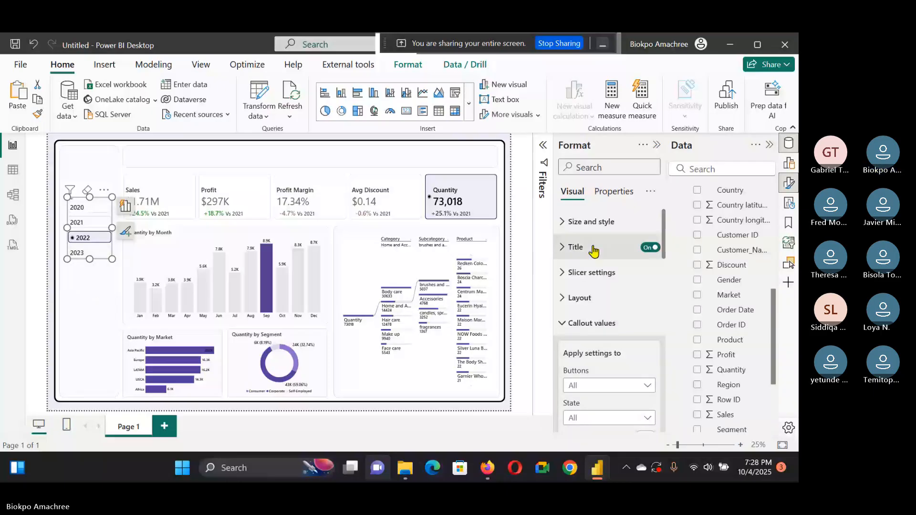
{"action": "left_click", "coordinate": [593, 249]}
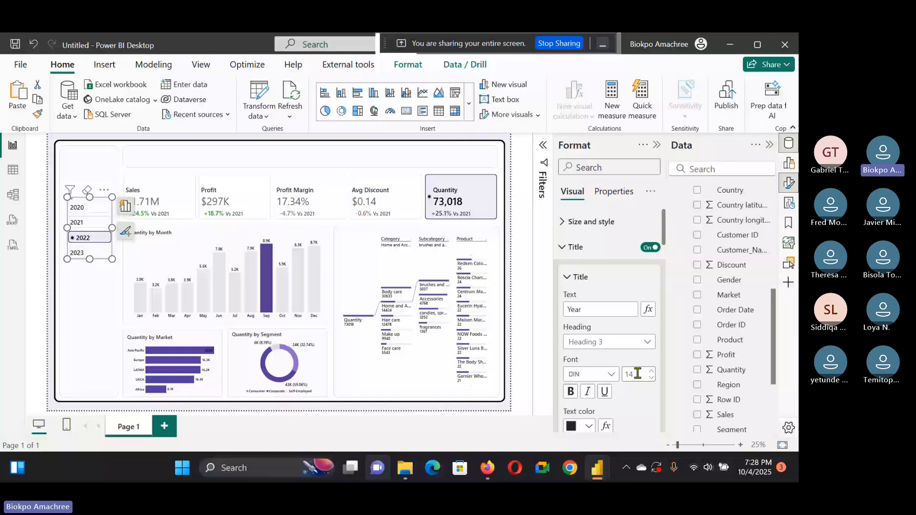
{"action": "left_click", "coordinate": [639, 373]}
{"action": "scroll", "coordinate": [620, 379], "scroll_direction": "down", "scroll_amount": 5}
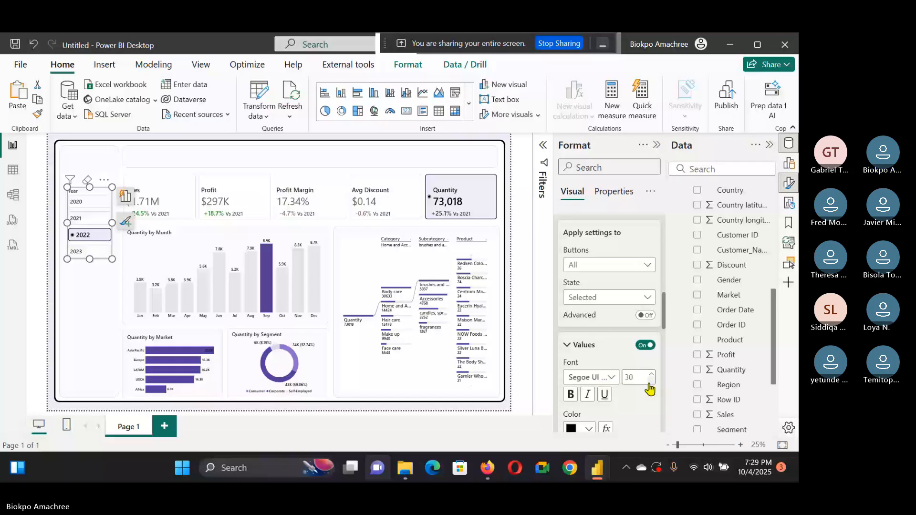
{"action": "left_click", "coordinate": [650, 383]}
{"action": "left_click", "coordinate": [650, 383]}
{"action": "left_click", "coordinate": [649, 383]}
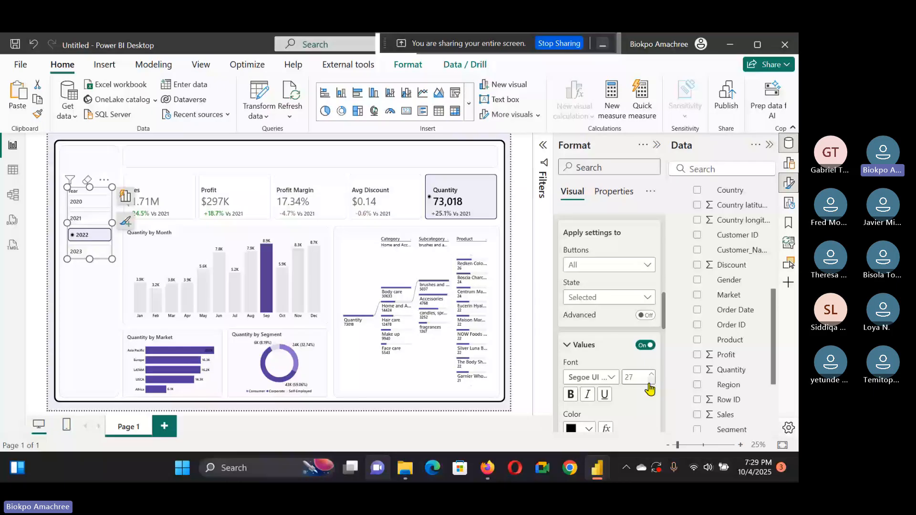
Step: Paste a copy of the Year slicer below it and switch the copy's field to Age Group
{"action": "left_click_drag", "start_coordinate": [91, 223], "coordinate": [90, 220]}
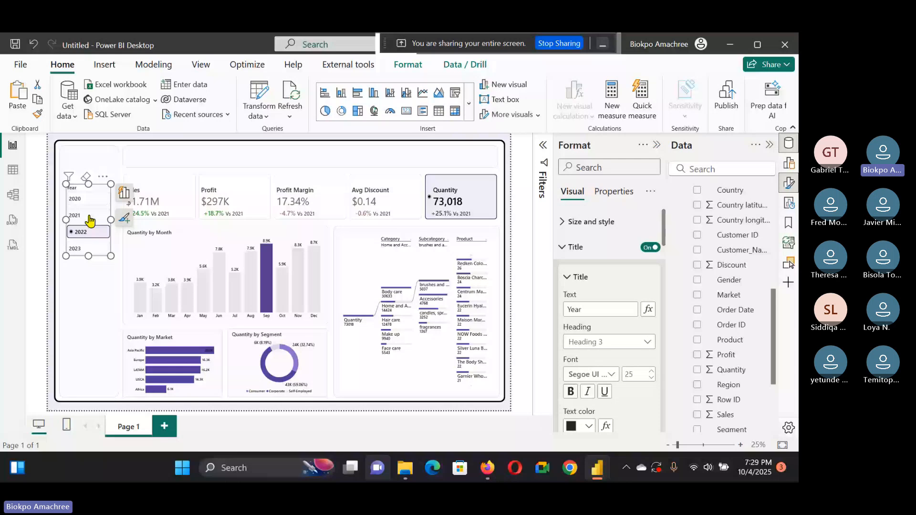
{"action": "key", "text": "ctrl+v"}
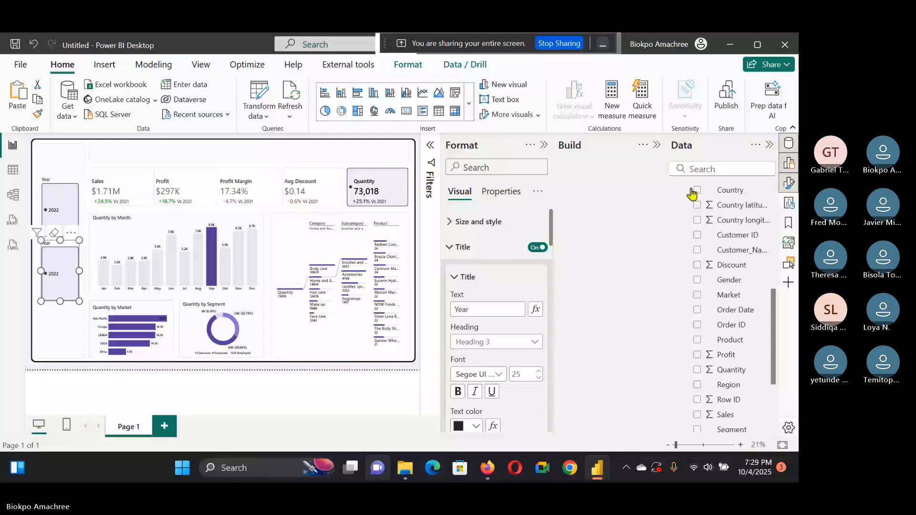
{"action": "scroll", "coordinate": [694, 262], "scroll_direction": "up", "scroll_amount": 4}
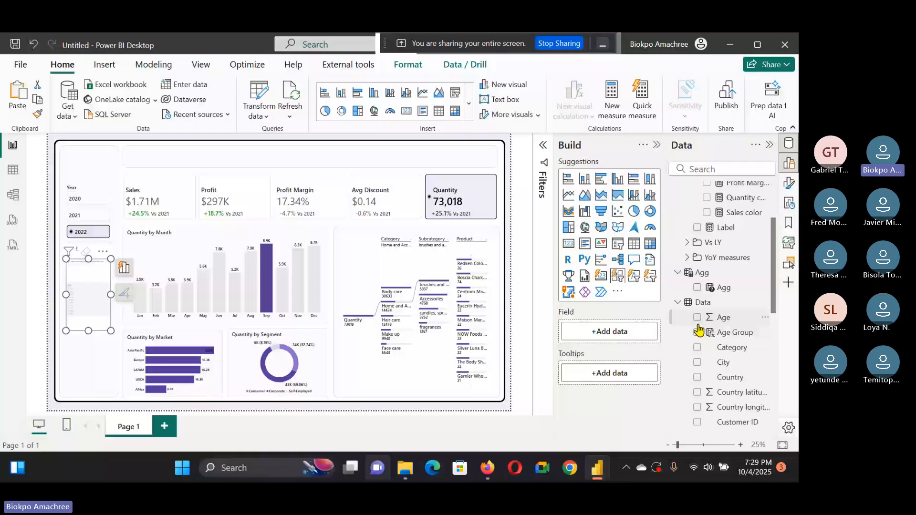
{"action": "left_click", "coordinate": [697, 332]}
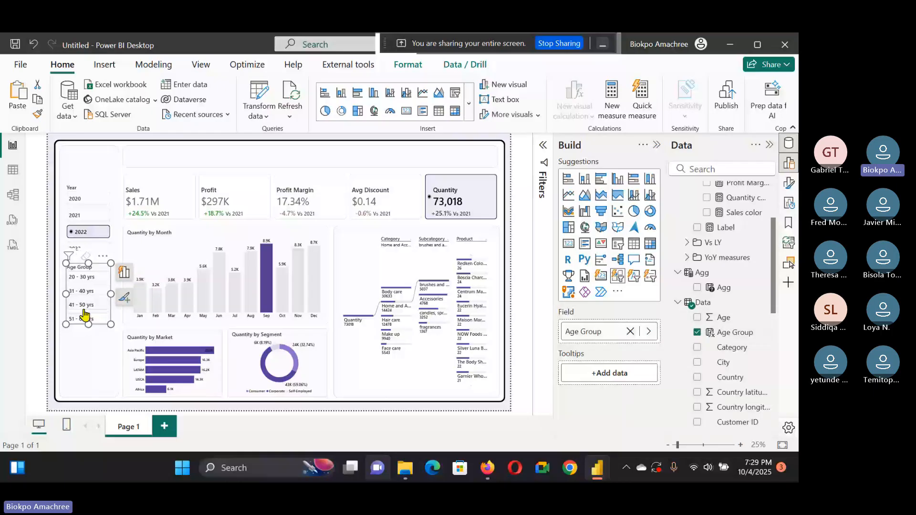
Step: Add another slicer copy below and set its field to Gender
{"action": "left_click", "coordinate": [85, 224]}
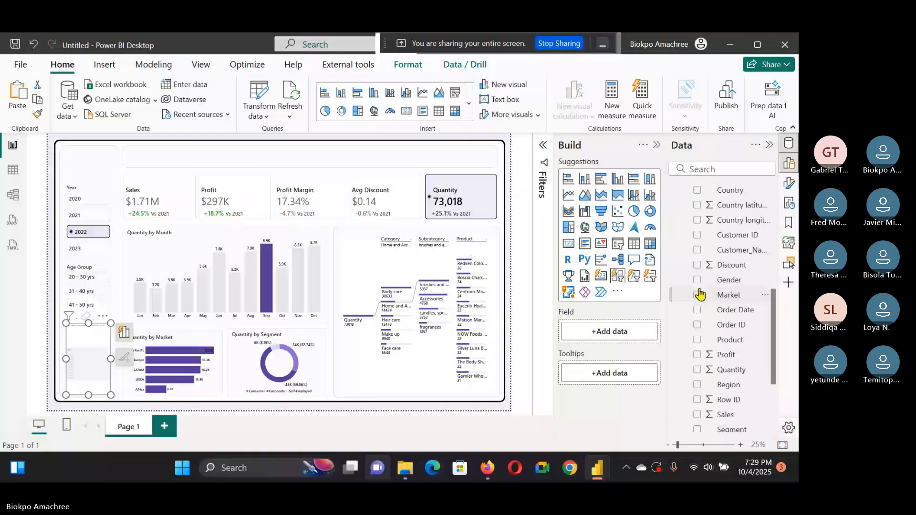
{"action": "left_click", "coordinate": [696, 279]}
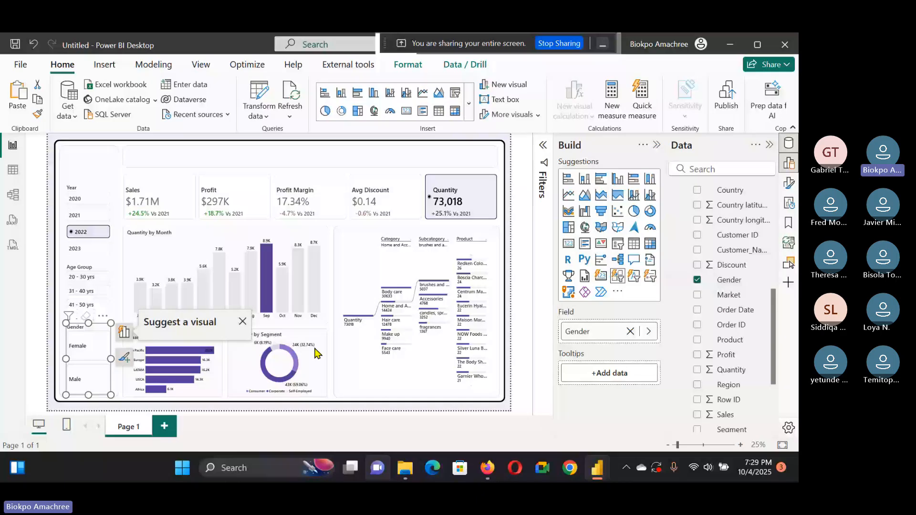
Step: Switch to the Work_E-commerce reference report and examine how its dashboard title changes with the selected KPI card
{"action": "key", "text": "alt+Tab"}
{"action": "left_click", "coordinate": [296, 162]}
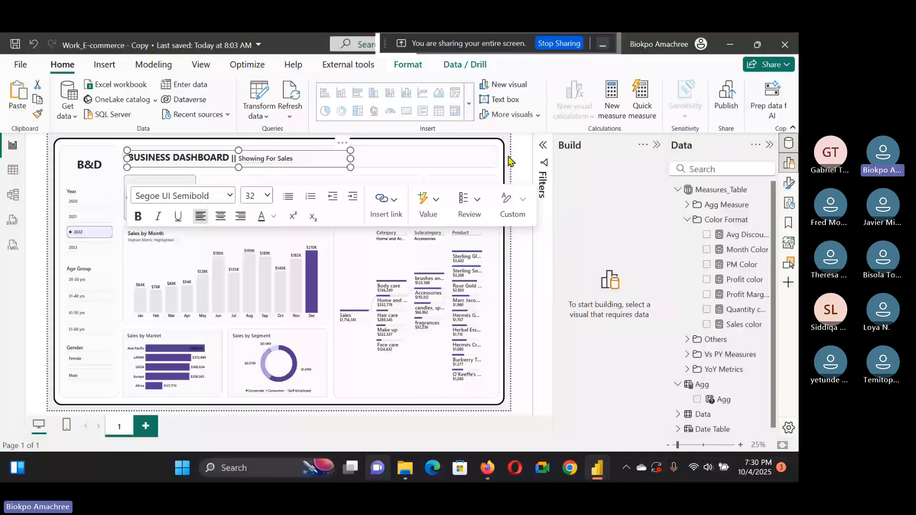
{"action": "left_click", "coordinate": [272, 178]}
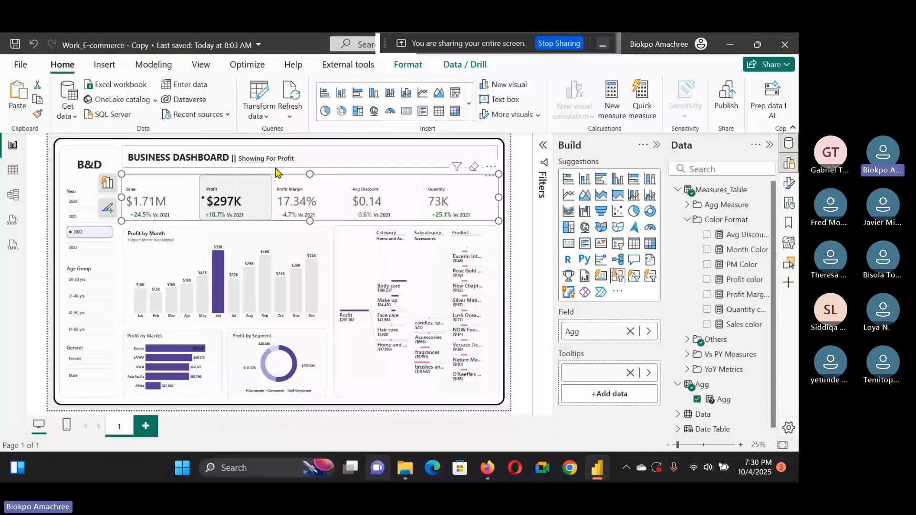
{"action": "left_click", "coordinate": [291, 193]}
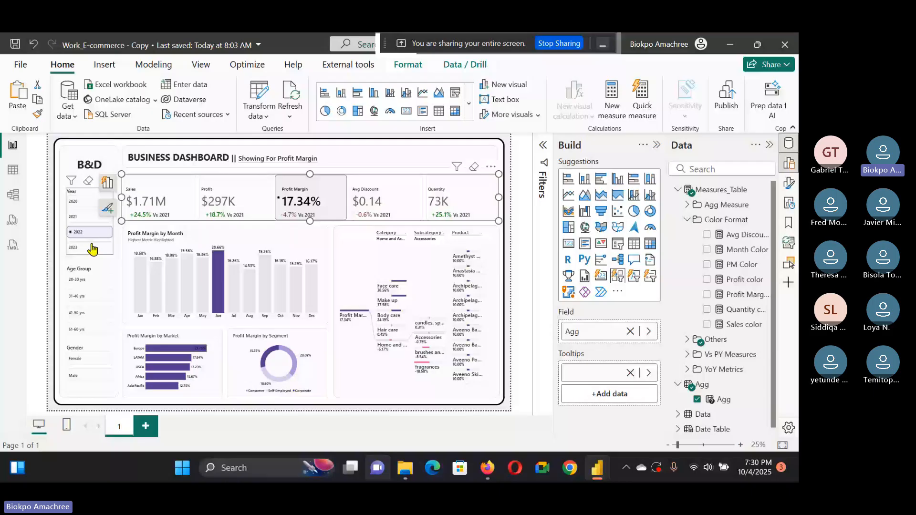
{"action": "left_click", "coordinate": [512, 173]}
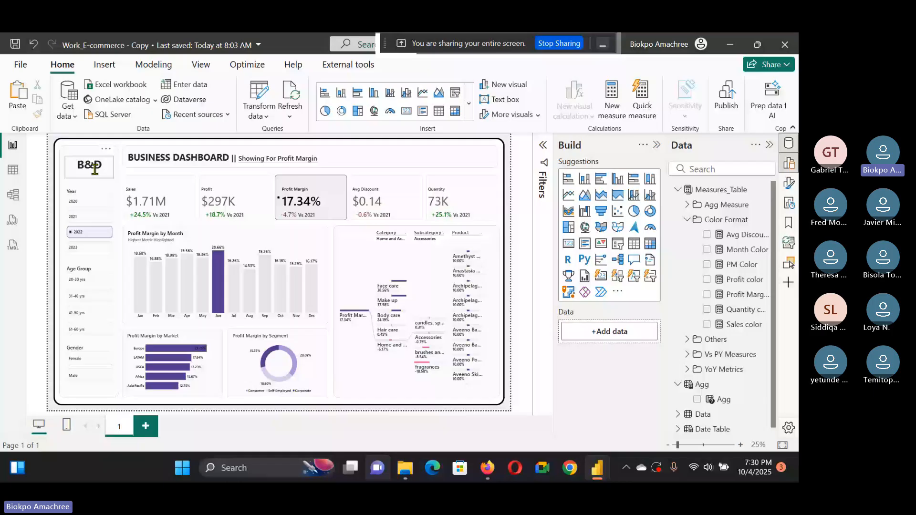
{"action": "left_click", "coordinate": [320, 159]}
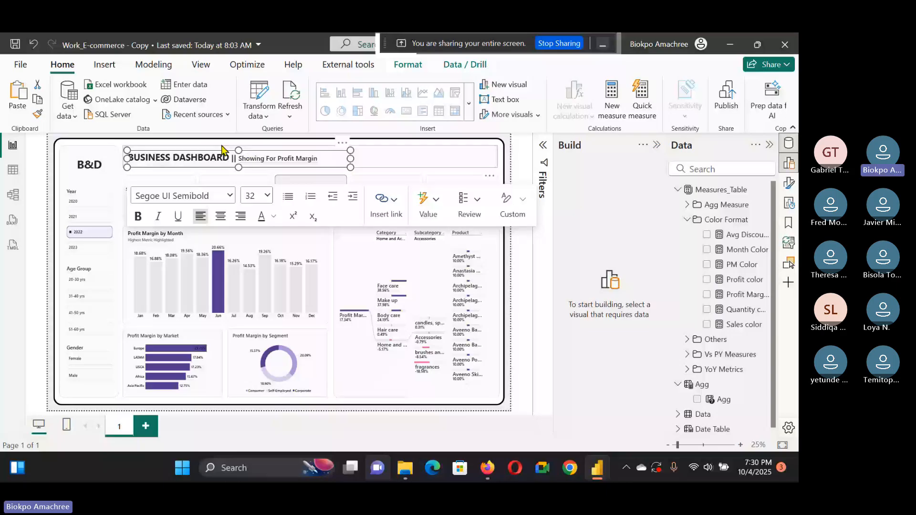
{"action": "left_click", "coordinate": [234, 157]}
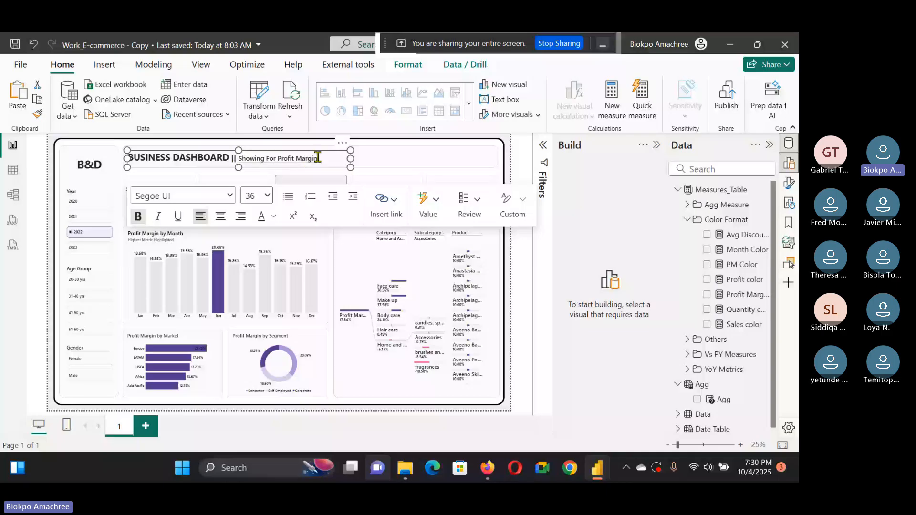
Step: Open the Metric Selected measure in the reference report, copy its whole DAX formula, and return to the Untitled report
{"action": "left_click", "coordinate": [691, 340]}
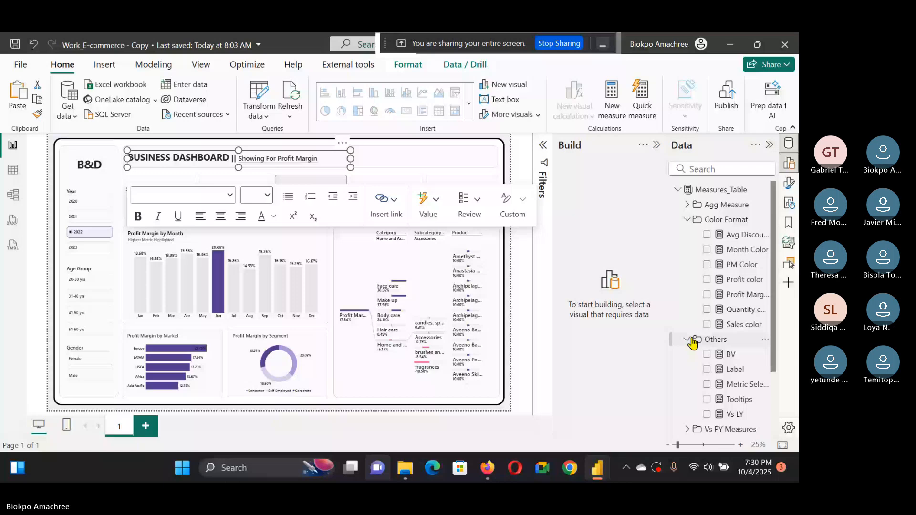
{"action": "scroll", "coordinate": [734, 328], "scroll_direction": "down", "scroll_amount": 3}
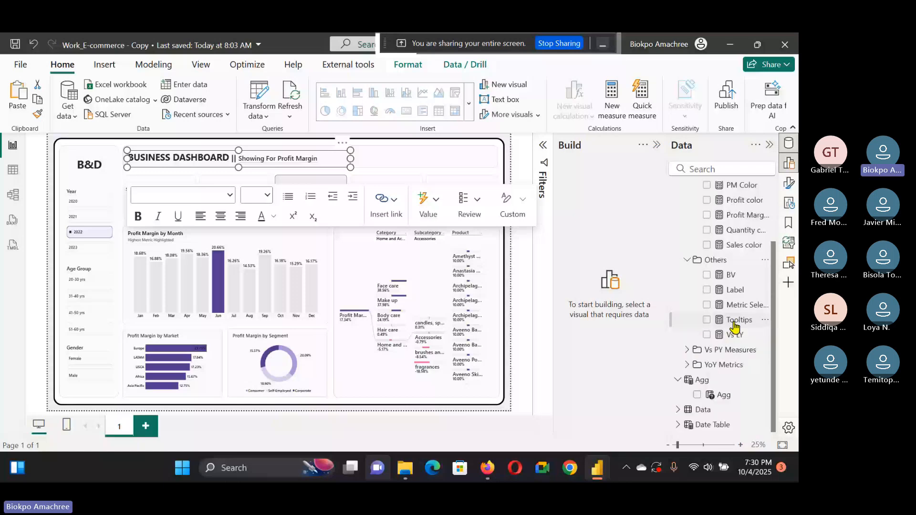
{"action": "left_click", "coordinate": [738, 305]}
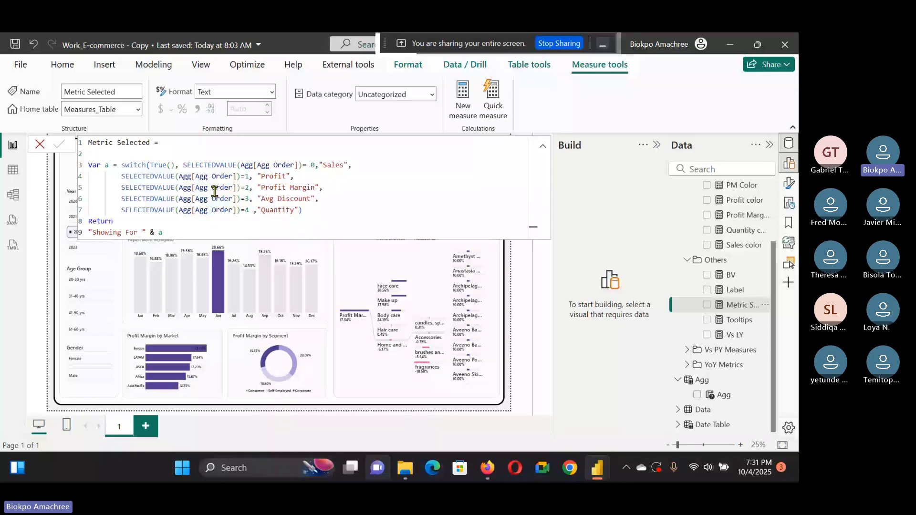
{"action": "left_click_drag", "start_coordinate": [163, 232], "coordinate": [88, 224]}
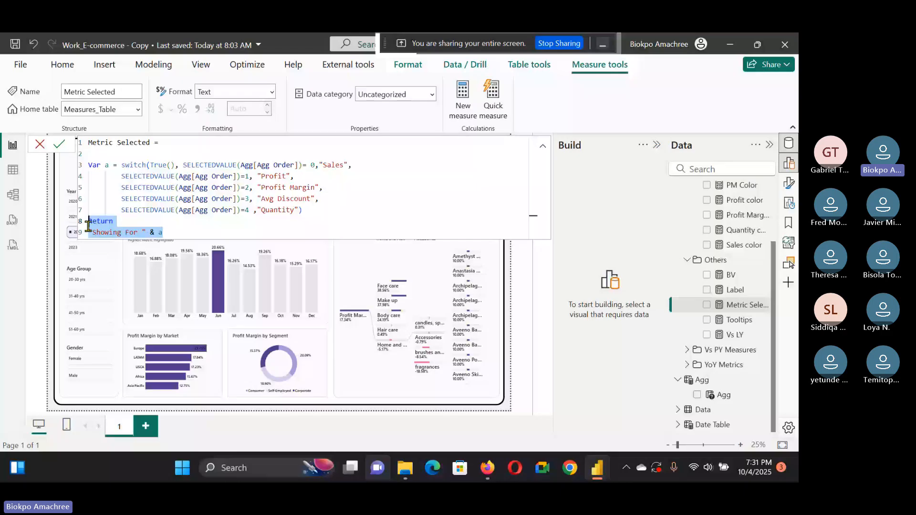
{"action": "key", "text": "ctrl+a"}
{"action": "key", "text": "ctrl+c"}
{"action": "mouse_move", "coordinate": [593, 471]}
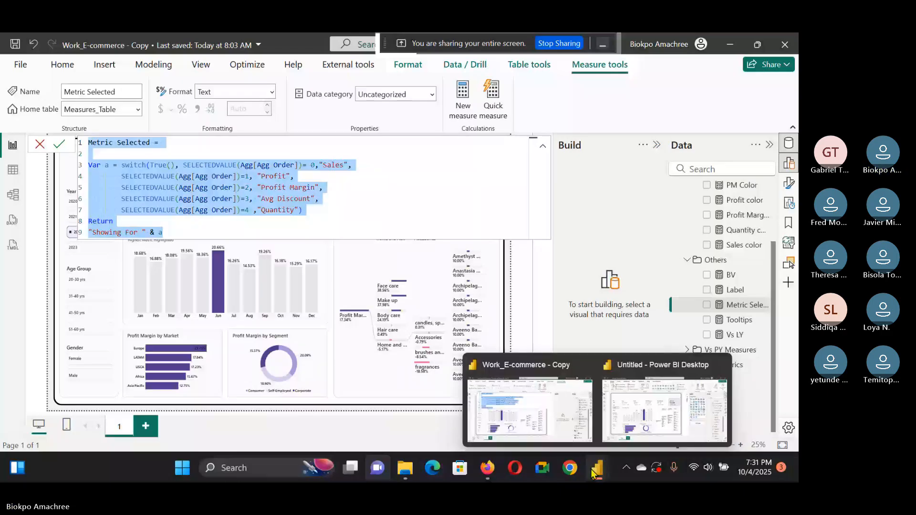
{"action": "left_click", "coordinate": [629, 377]}
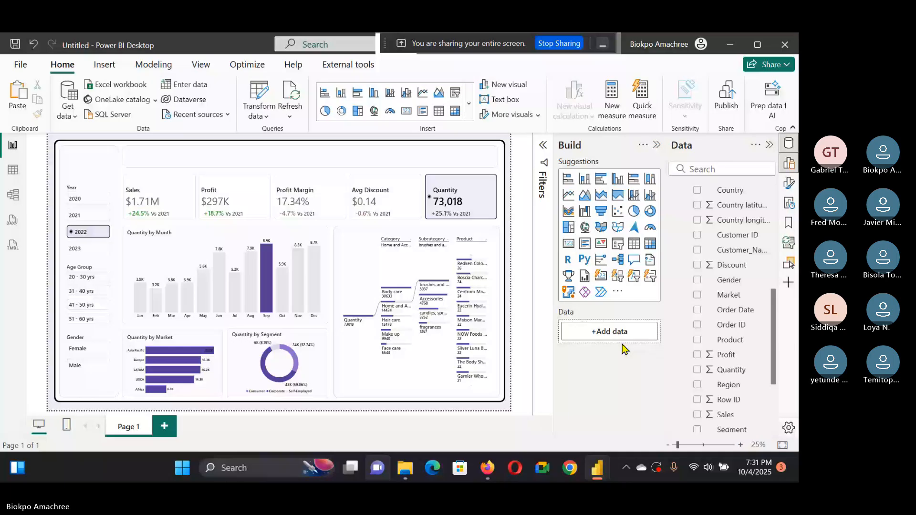
Step: Create a new measure in Measures_Table by pasting the copied Metric Selected DAX formula and committing it
{"action": "scroll", "coordinate": [718, 286], "scroll_direction": "up", "scroll_amount": 6}
{"action": "right_click", "coordinate": [715, 190]}
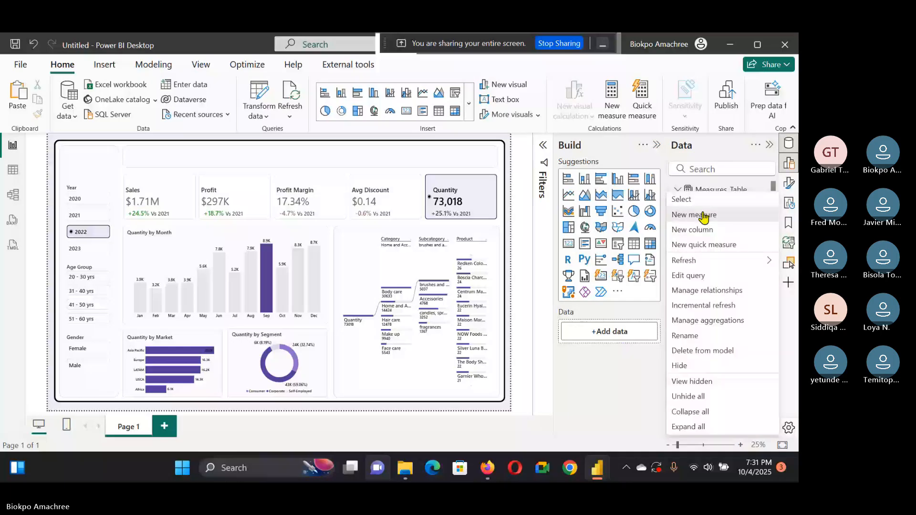
{"action": "left_click", "coordinate": [703, 216]}
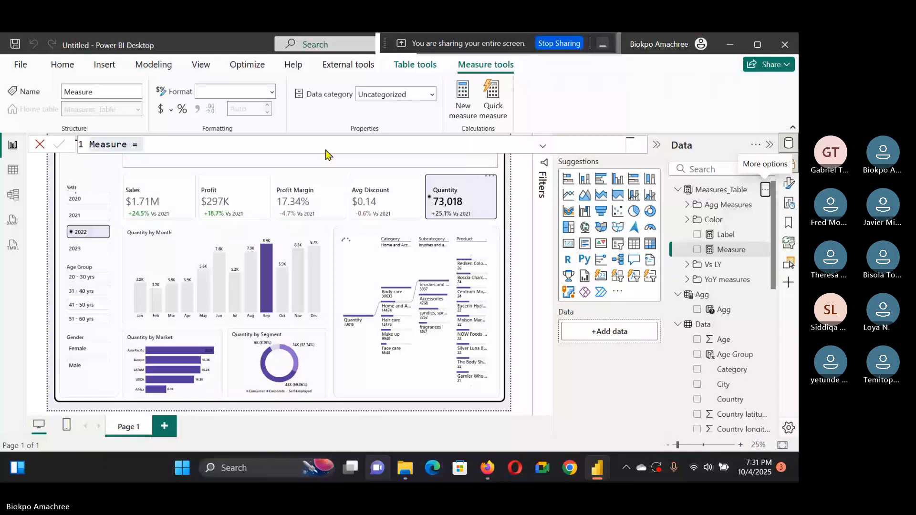
{"action": "key", "text": "BackSpace"}
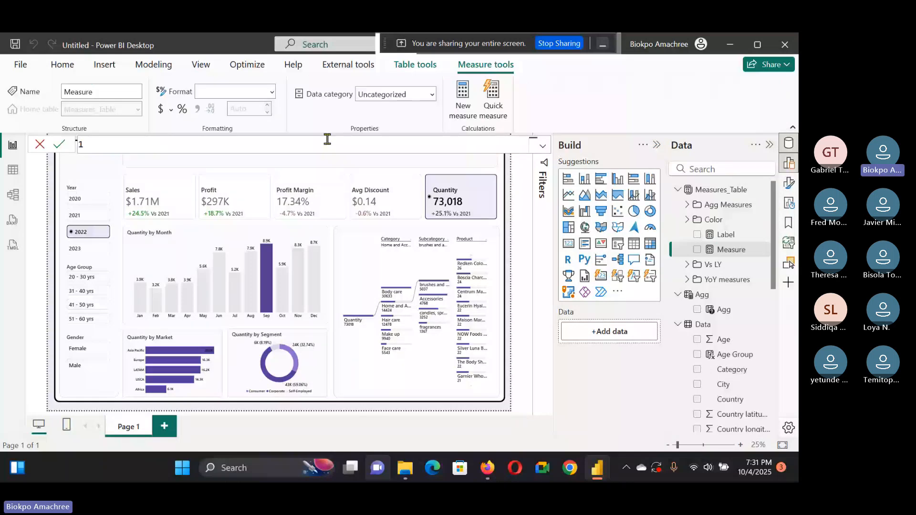
{"action": "key", "text": "ctrl+v"}
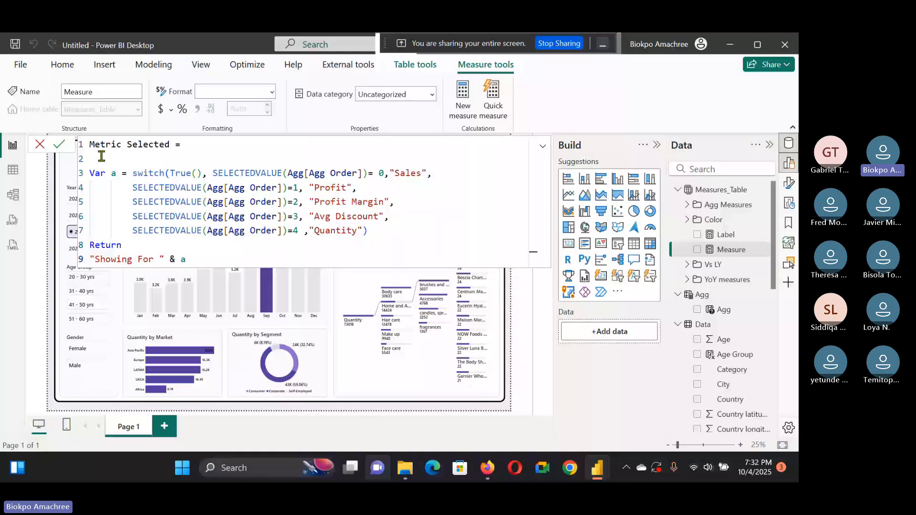
{"action": "left_click", "coordinate": [59, 145]}
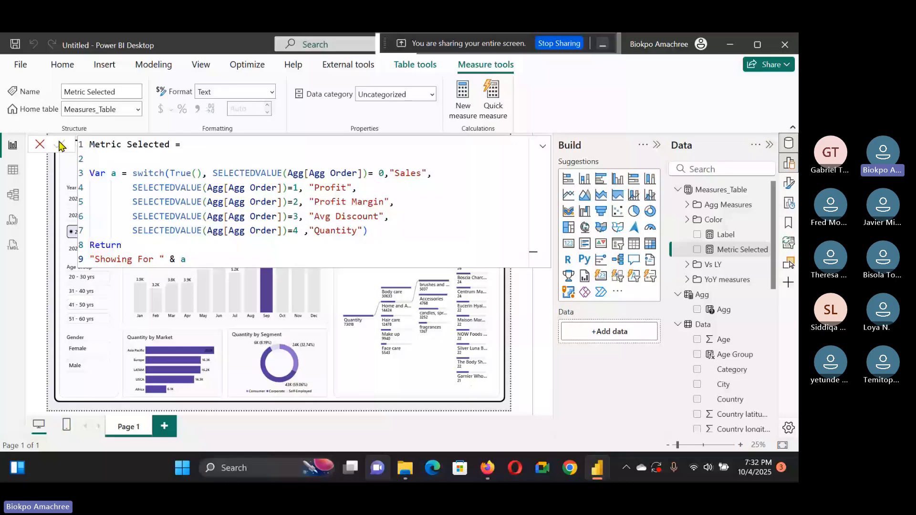
{"action": "left_click", "coordinate": [225, 139]}
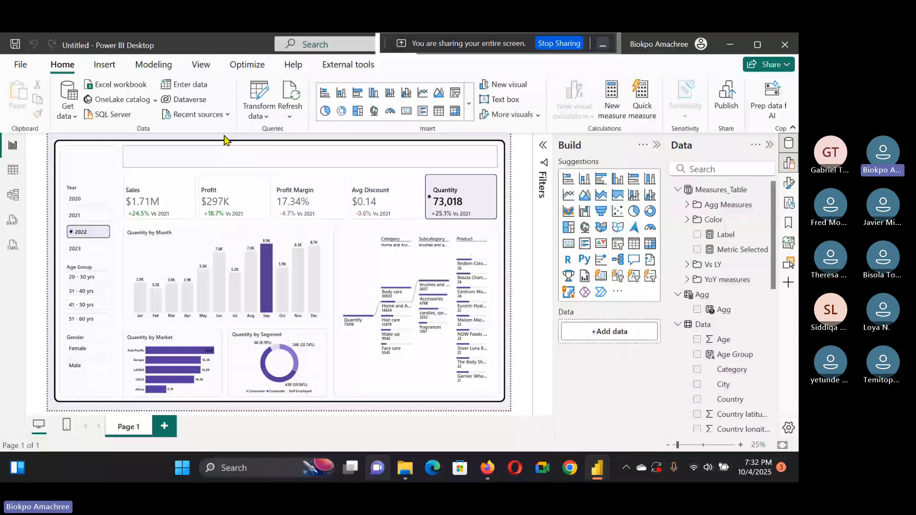
Step: Insert a text box and move it into the title bar at the top of the dashboard
{"action": "left_click", "coordinate": [101, 67]}
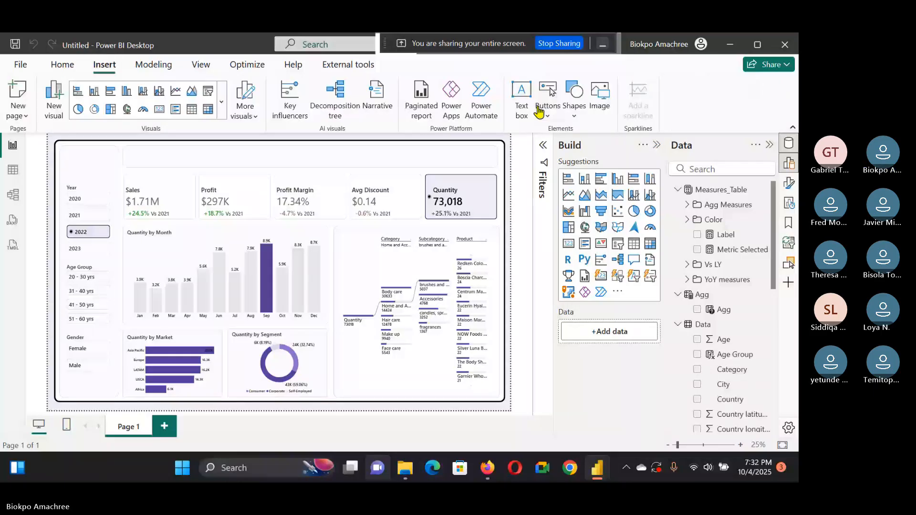
{"action": "left_click", "coordinate": [521, 101]}
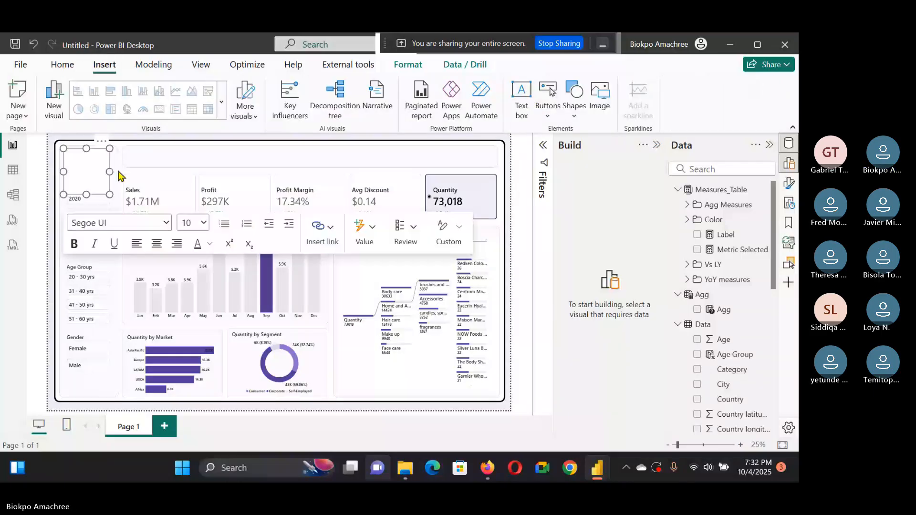
{"action": "left_click_drag", "start_coordinate": [63, 172], "coordinate": [123, 165]}
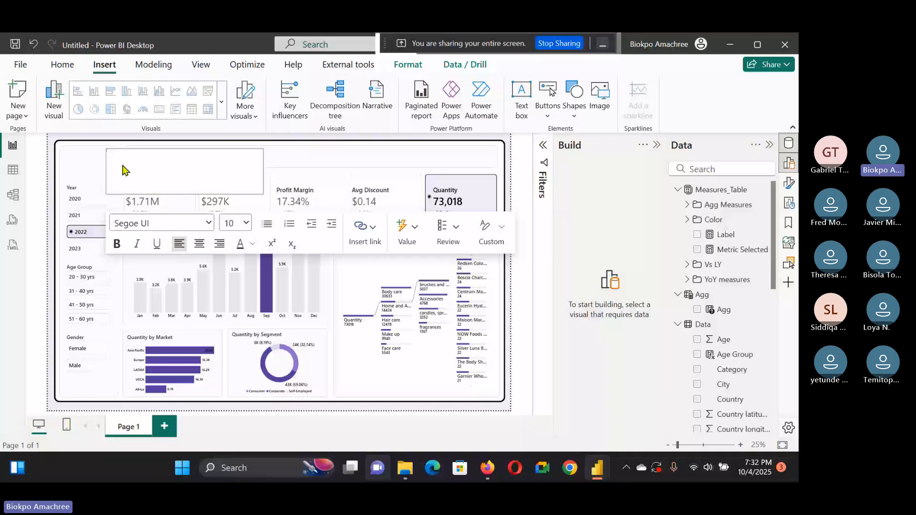
{"action": "left_click_drag", "start_coordinate": [123, 170], "coordinate": [125, 168]}
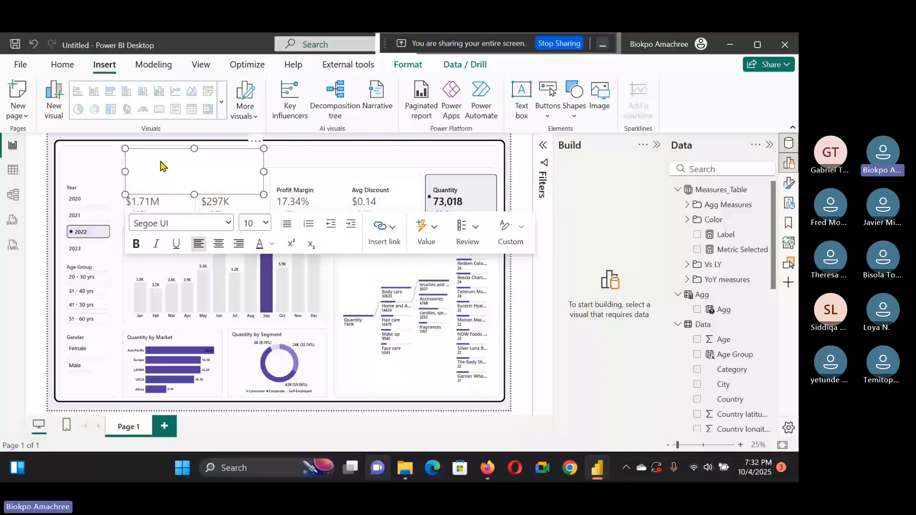
Step: Set the text box font to Segoe UI Semibold at size 54
{"action": "left_click", "coordinate": [182, 223]}
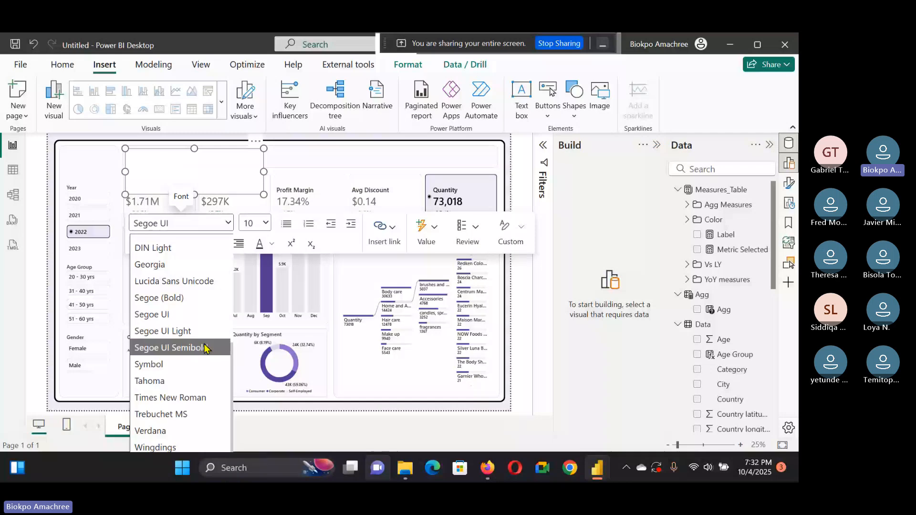
{"action": "left_click", "coordinate": [205, 348]}
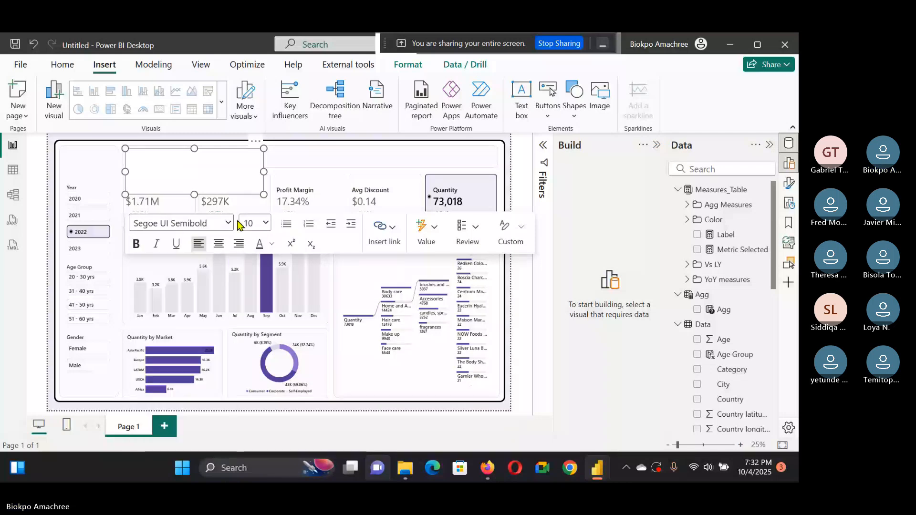
{"action": "left_click", "coordinate": [265, 224]}
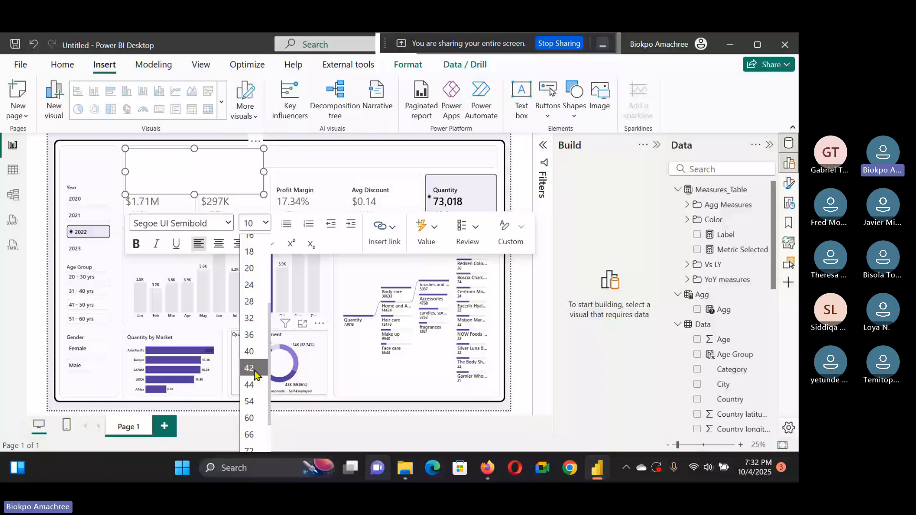
{"action": "left_click", "coordinate": [250, 401]}
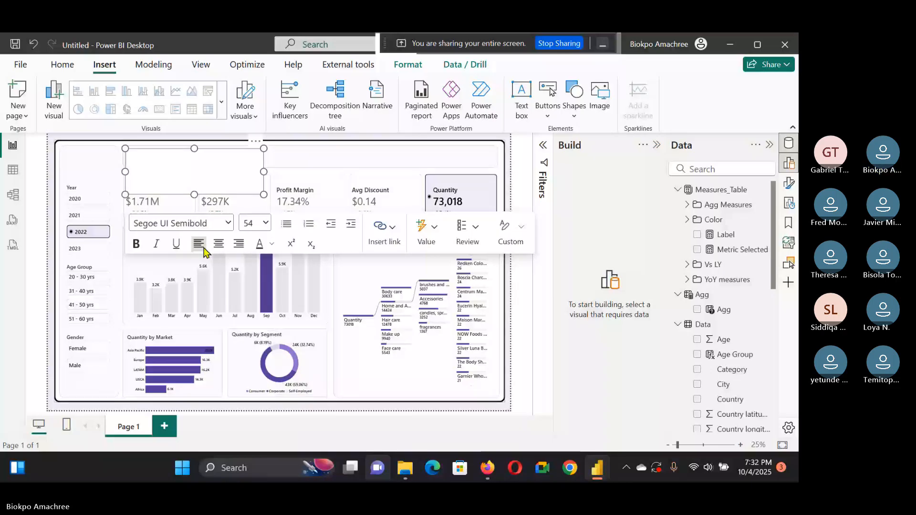
Step: Enter the title text BUSINESS DASHBOARD in the text box
{"action": "type", "text": "B"}
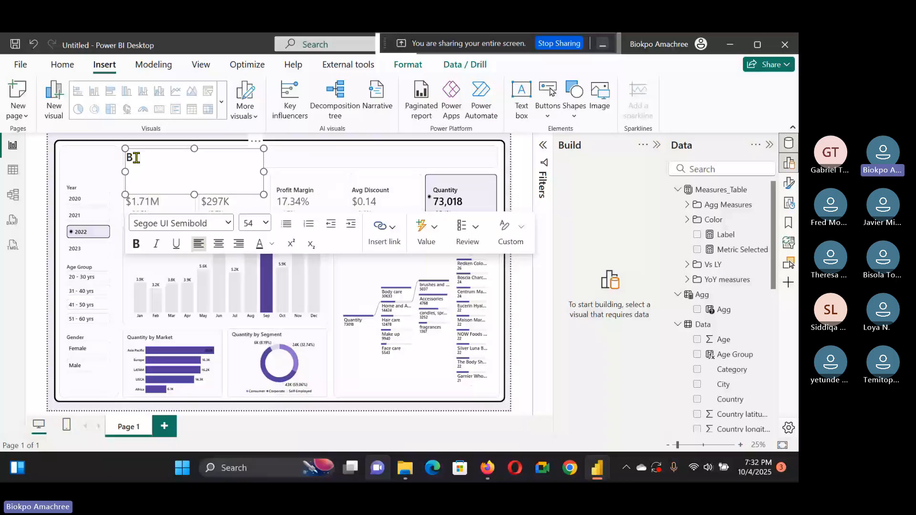
{"action": "type", "text": "USIN"}
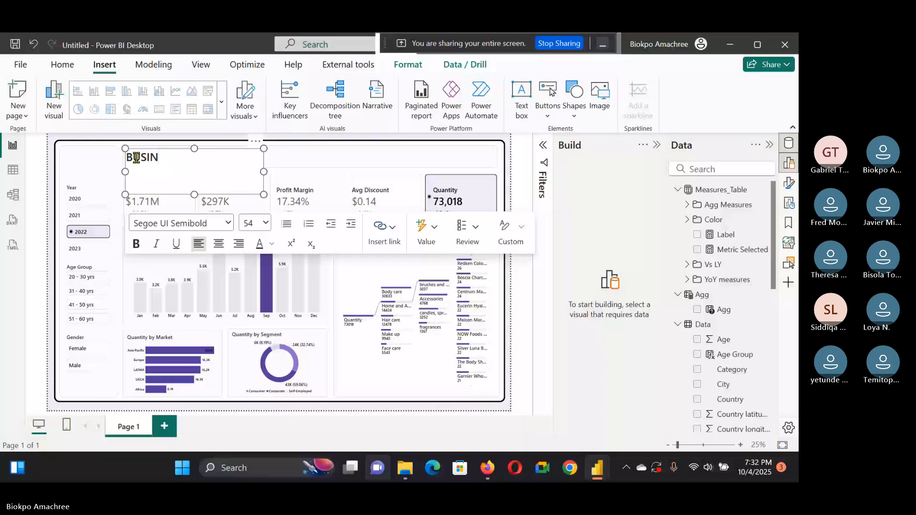
{"action": "type", "text": "EES"}
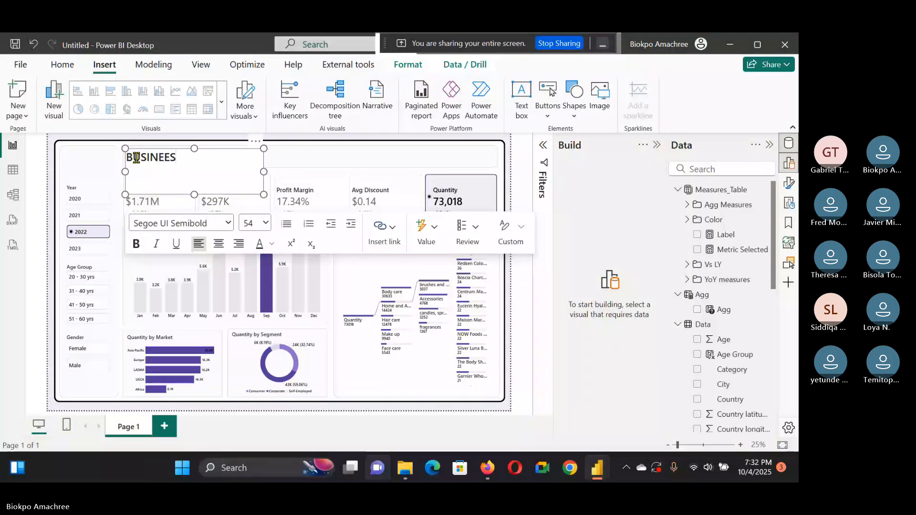
{"action": "key", "text": "BackSpace"}
{"action": "key", "text": "BackSpace"}
{"action": "type", "text": "SS"}
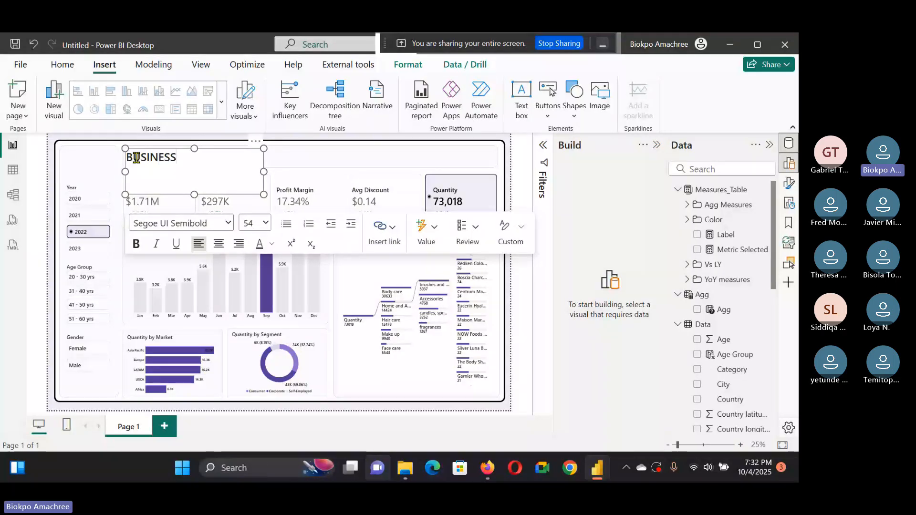
{"action": "type", "text": " DASHBOARD"}
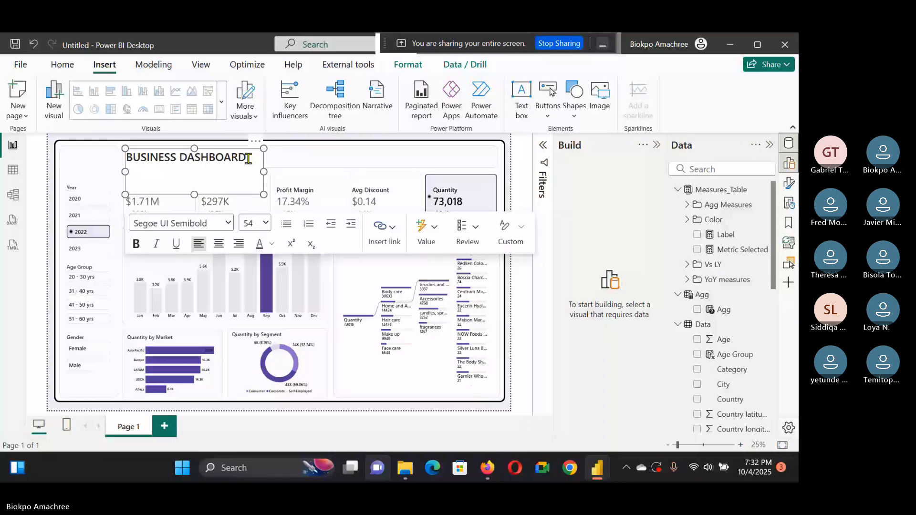
Step: Append a || separator after the title text
{"action": "left_click_drag", "start_coordinate": [247, 158], "coordinate": [163, 155]}
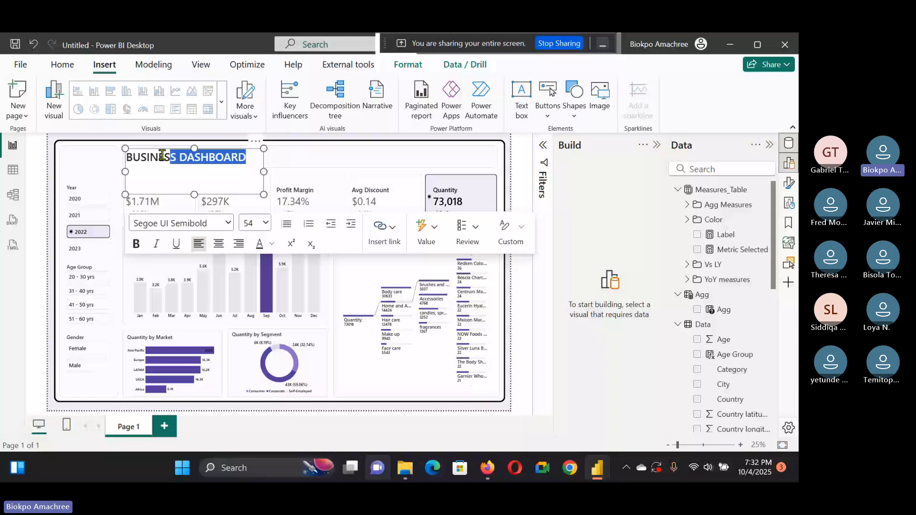
{"action": "left_click", "coordinate": [249, 158]}
{"action": "type", "text": "||"}
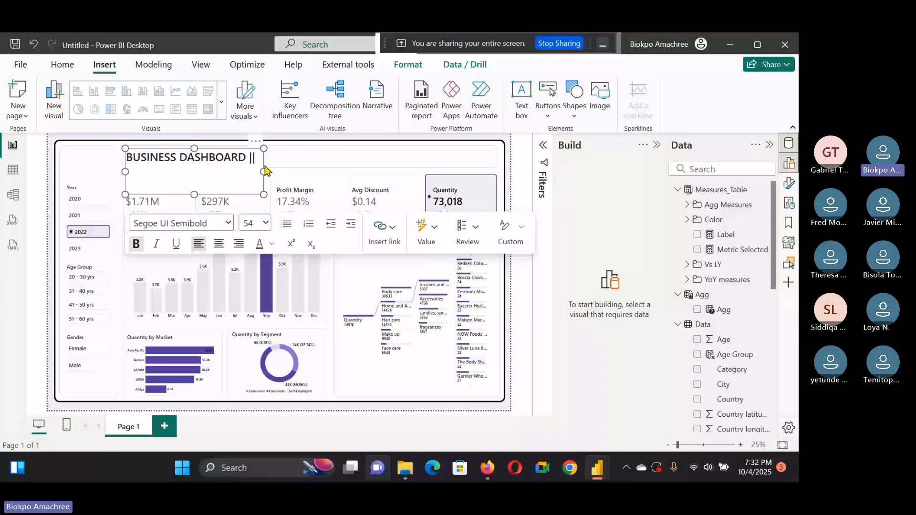
Step: Set the || separator to font size 44
{"action": "key", "text": "shift+Left"}
{"action": "key", "text": "shift+Left"}
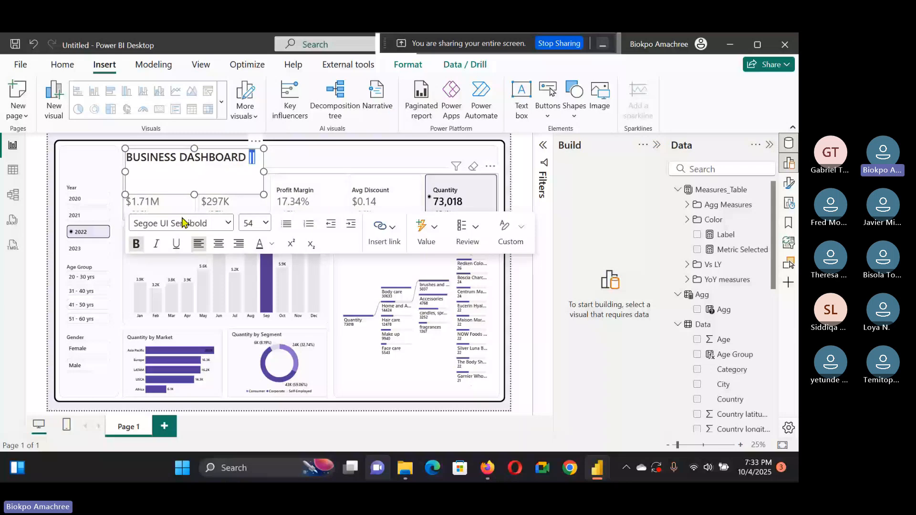
{"action": "left_click", "coordinate": [252, 227]}
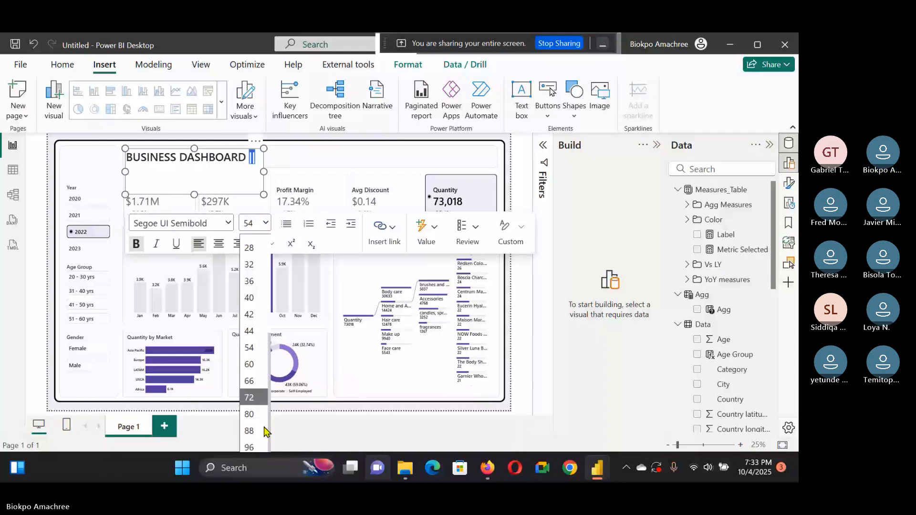
{"action": "left_click", "coordinate": [256, 334]}
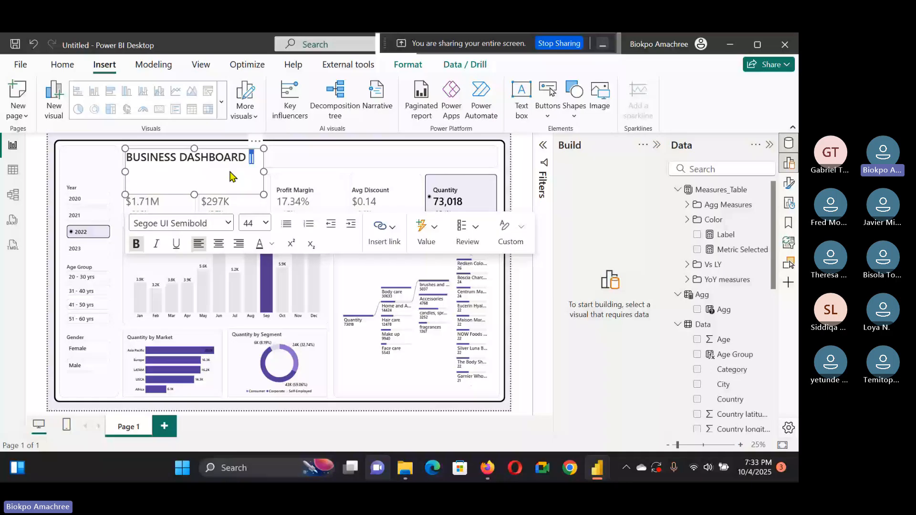
Step: Select all the title text and set its font size to 44
{"action": "left_click", "coordinate": [233, 158]}
{"action": "left_click_drag", "start_coordinate": [233, 158], "coordinate": [205, 156]}
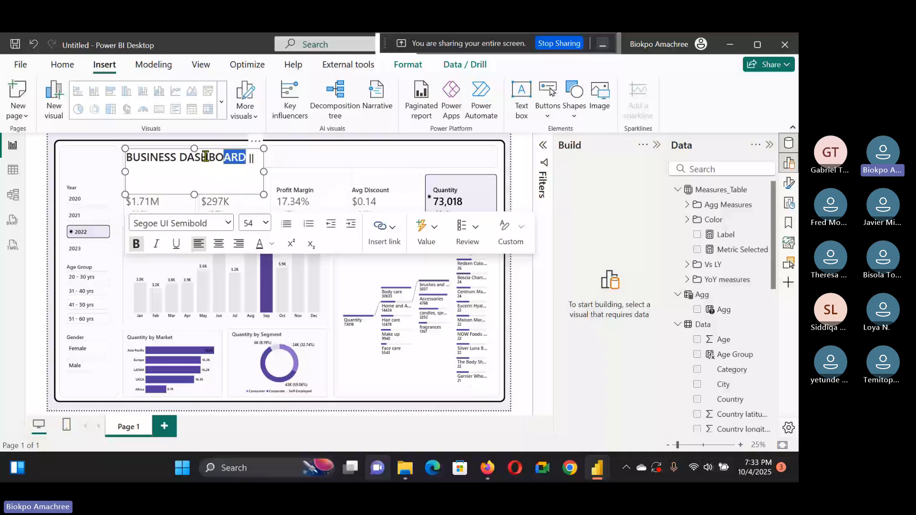
{"action": "key", "text": "ctrl+a"}
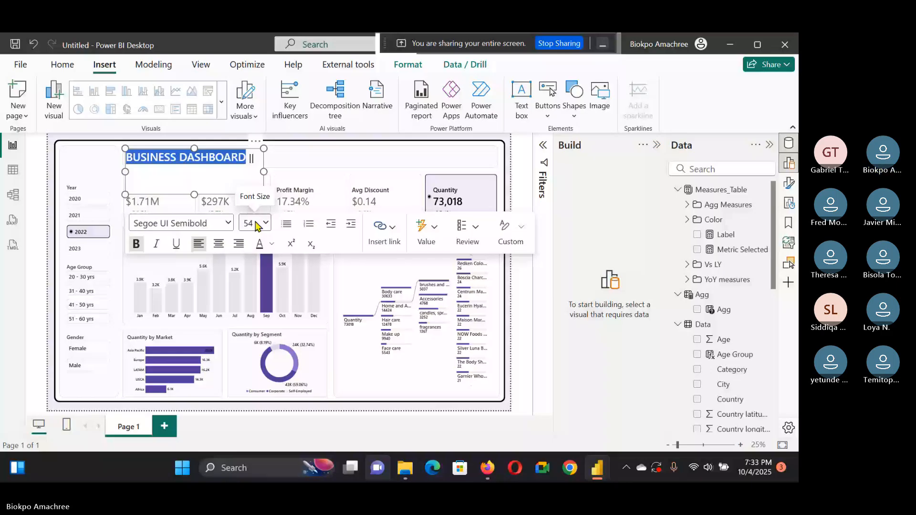
{"action": "left_click", "coordinate": [264, 223]}
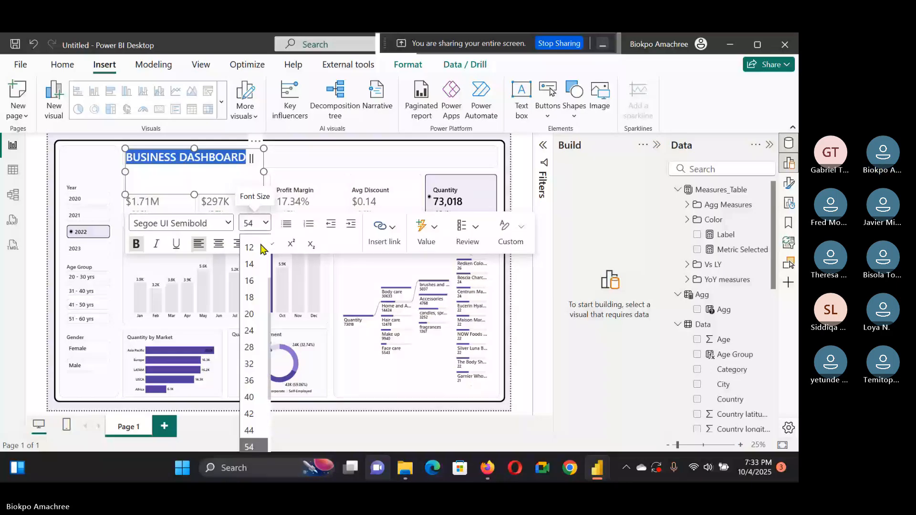
{"action": "scroll", "coordinate": [261, 248], "scroll_direction": "down", "scroll_amount": 2}
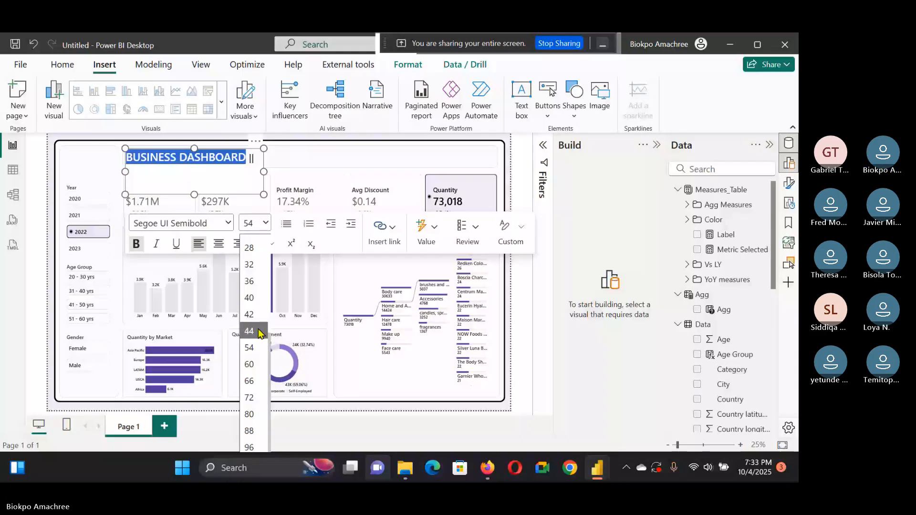
{"action": "left_click", "coordinate": [249, 331]}
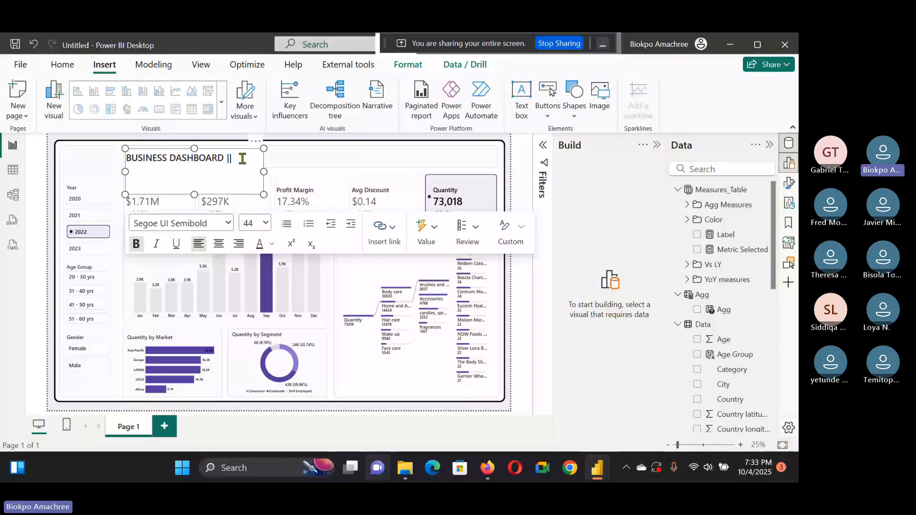
{"action": "left_click", "coordinate": [265, 222]}
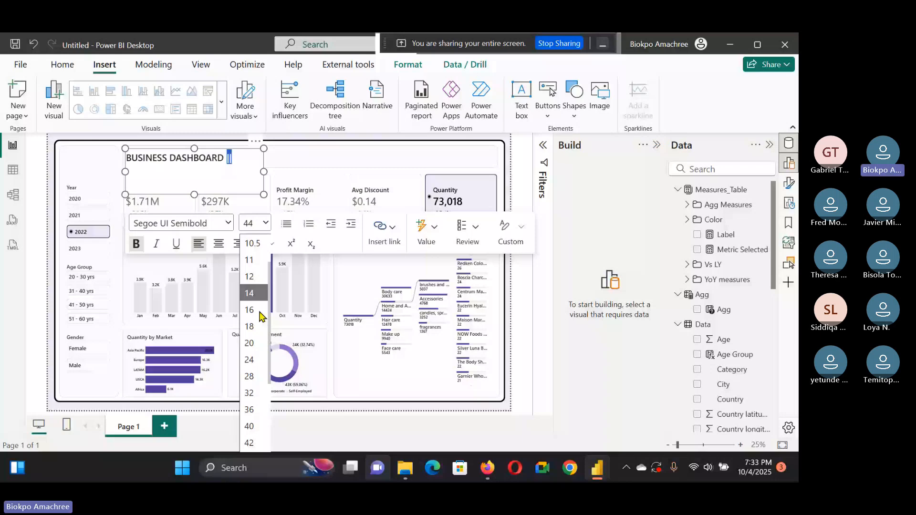
{"action": "left_click", "coordinate": [241, 158]}
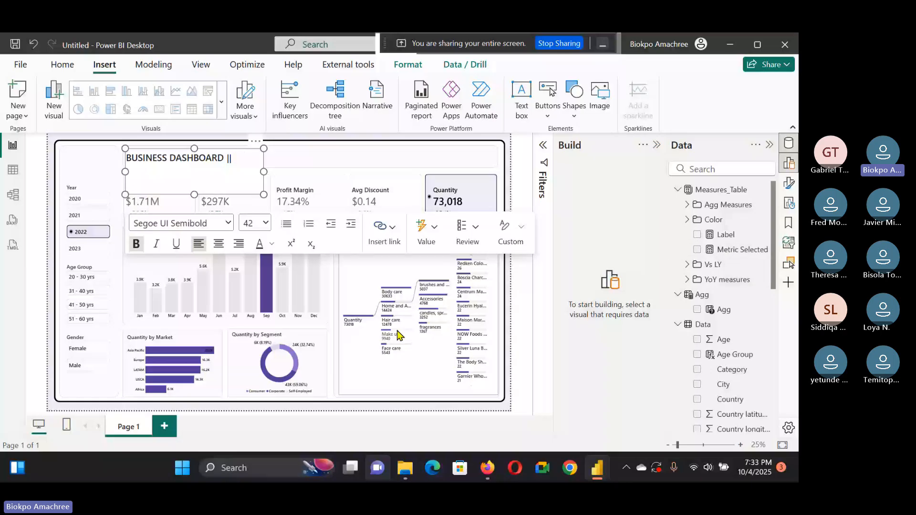
Step: Insert a dynamic value based on Metric Selected after the || separator in the title text box
{"action": "left_click", "coordinate": [438, 227]}
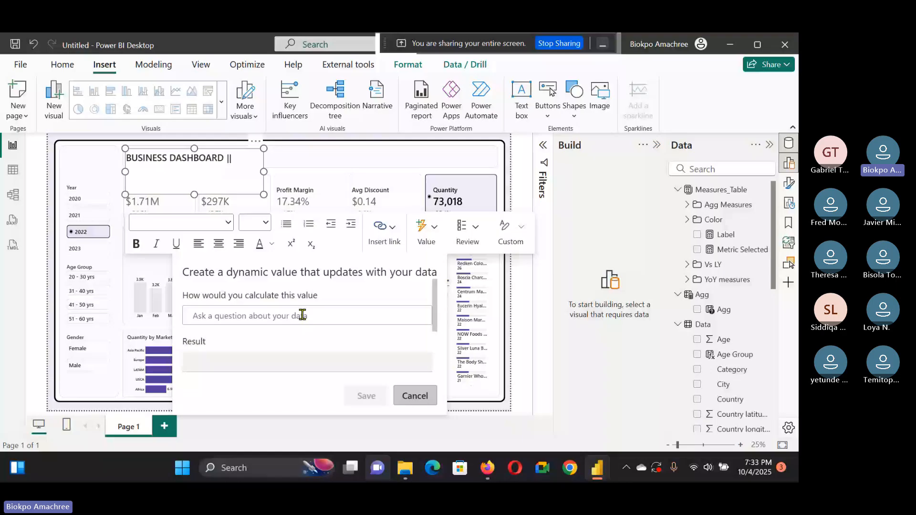
{"action": "type", "text": "Metric"}
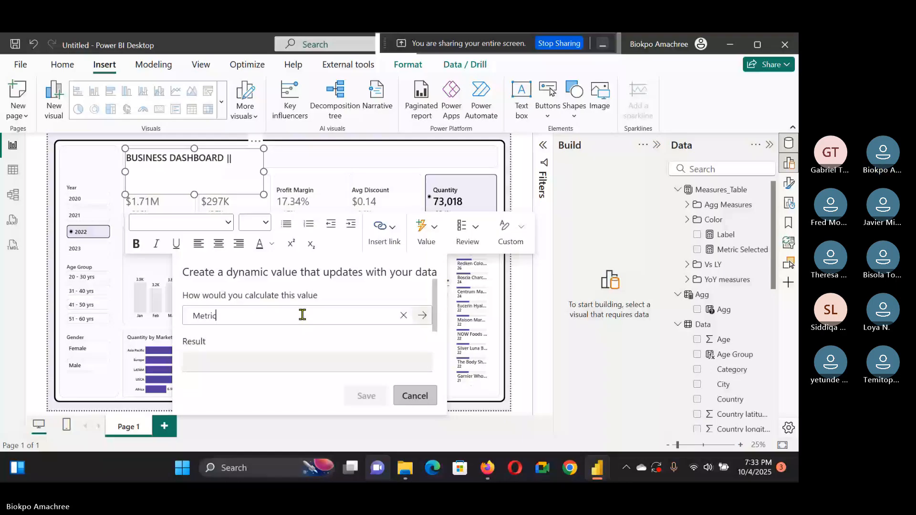
{"action": "type", "text": " Selected"}
{"action": "left_click", "coordinate": [423, 317]}
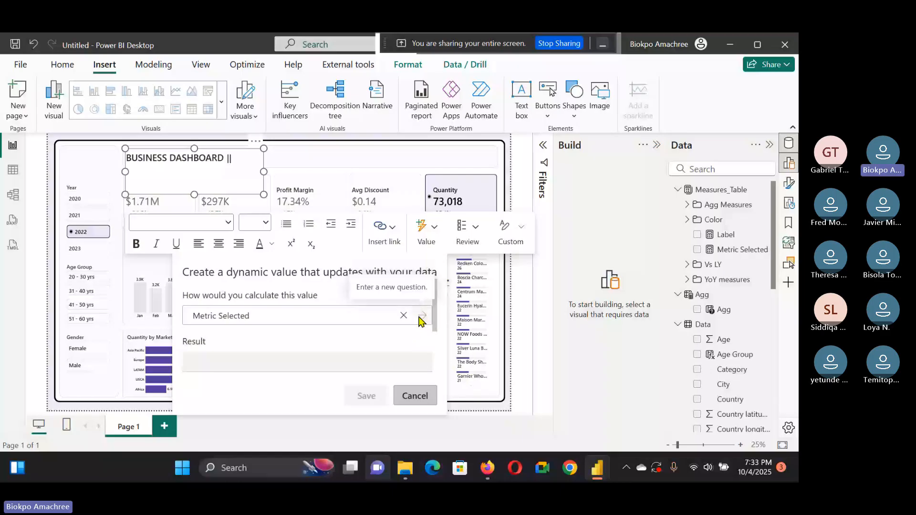
{"action": "left_click", "coordinate": [403, 316]}
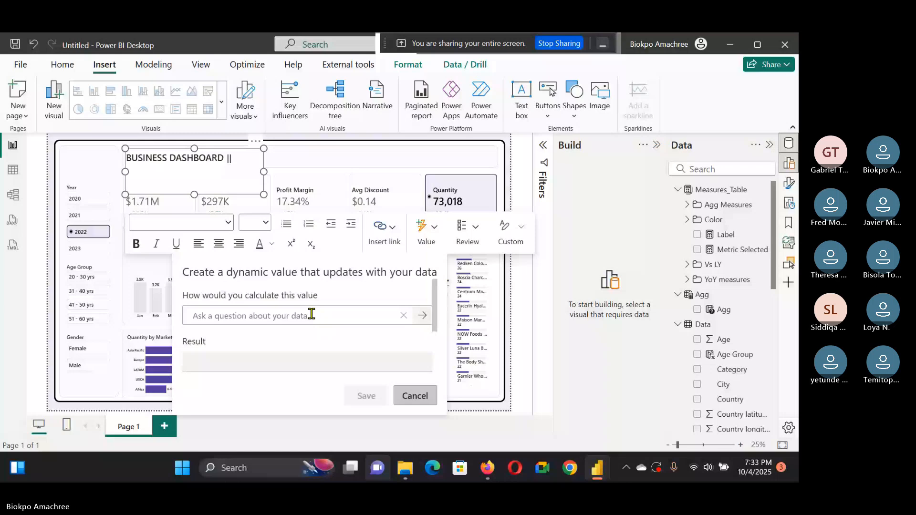
{"action": "type", "text": "Metr"}
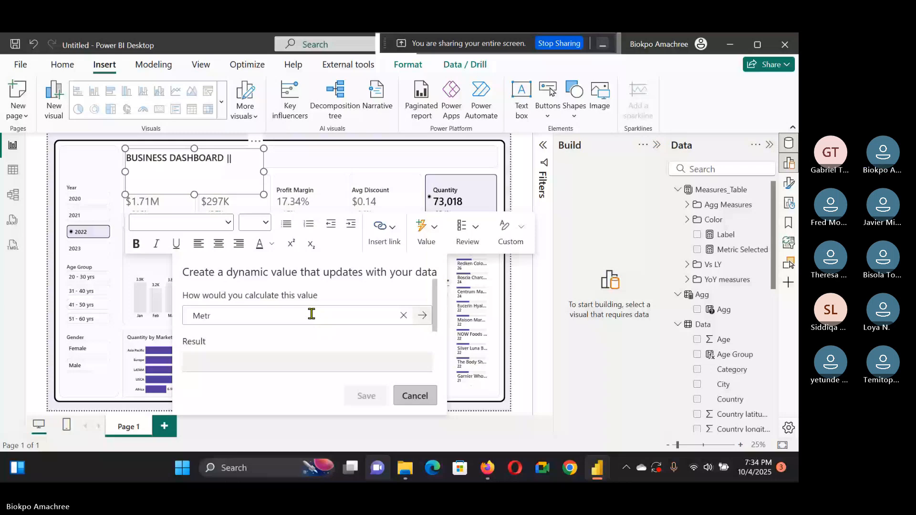
{"action": "type", "text": "ic Selected"}
{"action": "left_click", "coordinate": [422, 317]}
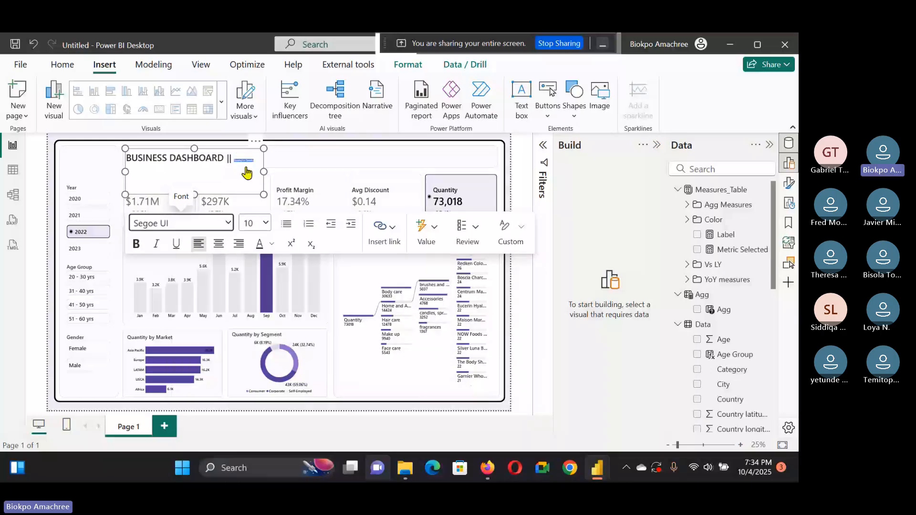
Step: Set the dynamic value's font to Segoe UI Semibold at size 36
{"action": "left_click", "coordinate": [228, 223]}
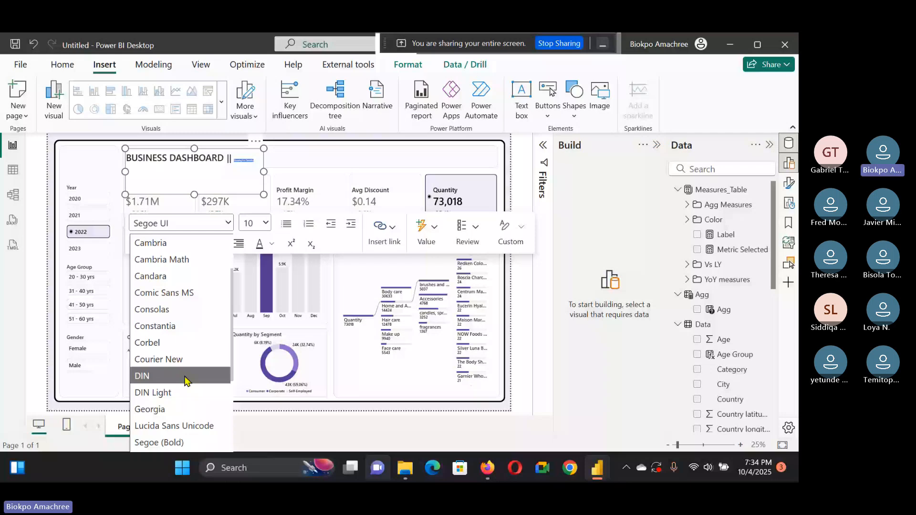
{"action": "left_click", "coordinate": [266, 223]}
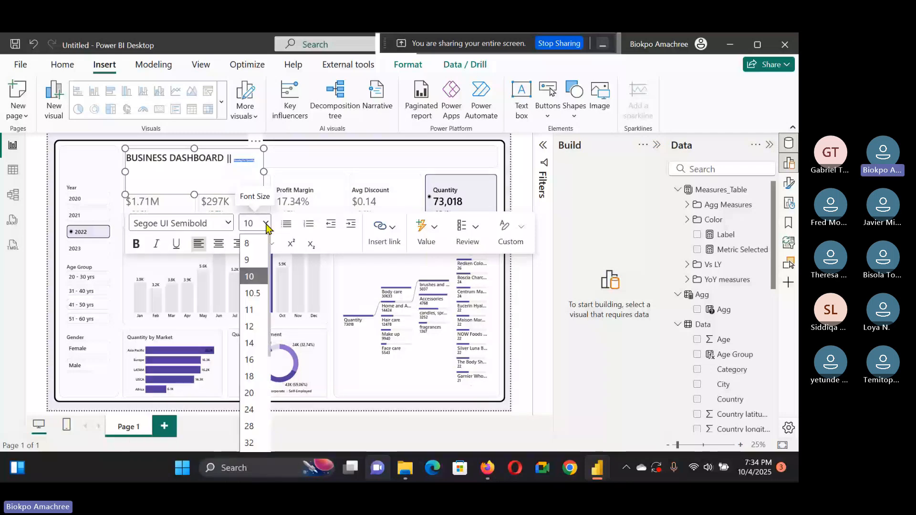
{"action": "scroll", "coordinate": [252, 371], "scroll_direction": "down", "scroll_amount": 3}
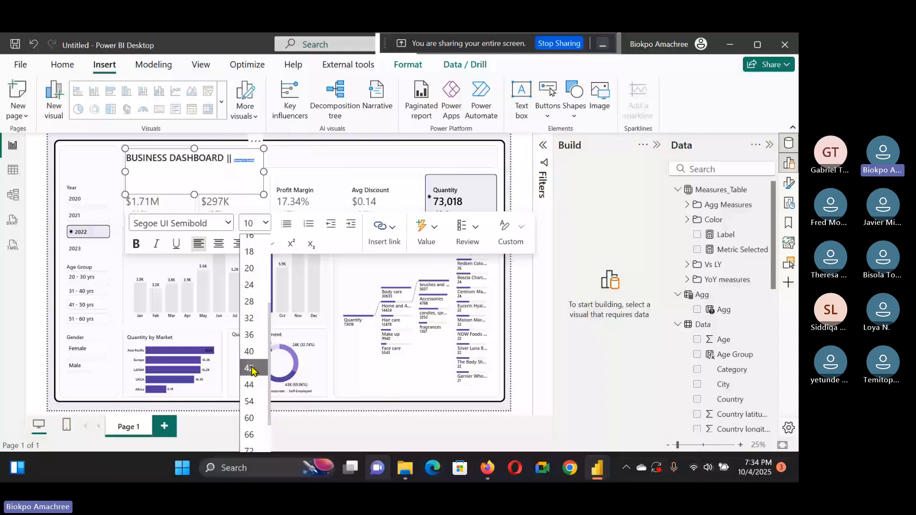
{"action": "left_click", "coordinate": [249, 335]}
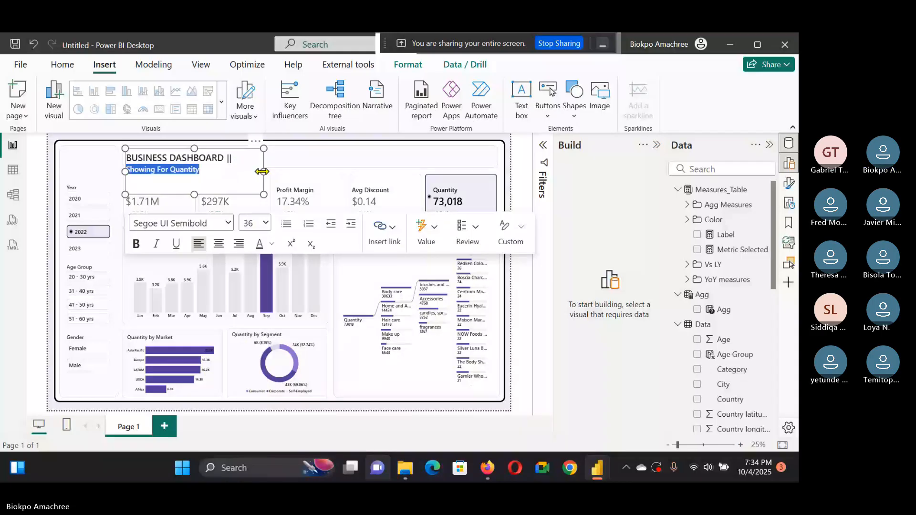
Step: Widen the title text box so the title and dynamic text fit on one line
{"action": "left_click_drag", "start_coordinate": [262, 171], "coordinate": [257, 168]}
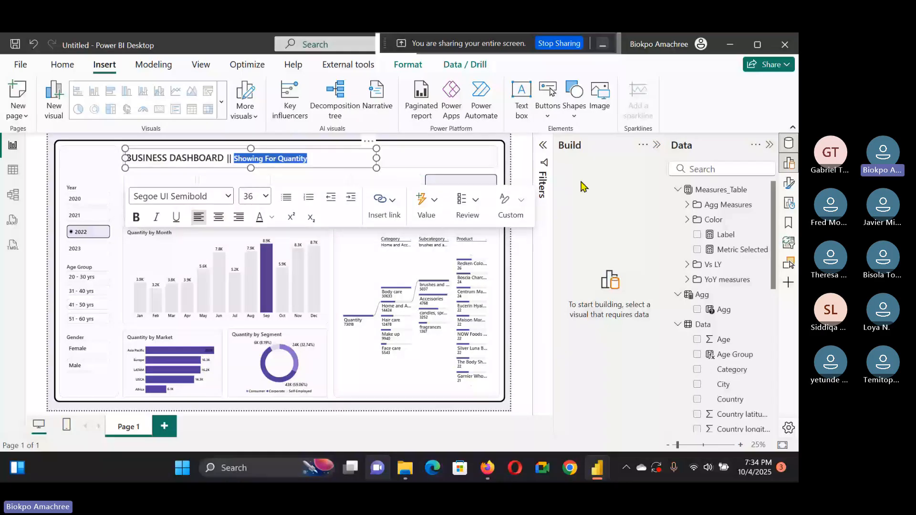
{"action": "left_click", "coordinate": [790, 184]}
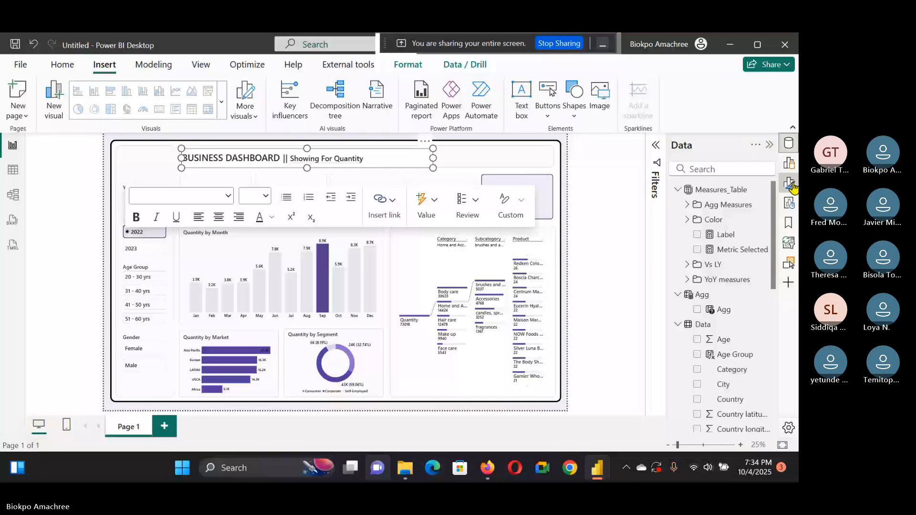
{"action": "left_click", "coordinate": [789, 184]}
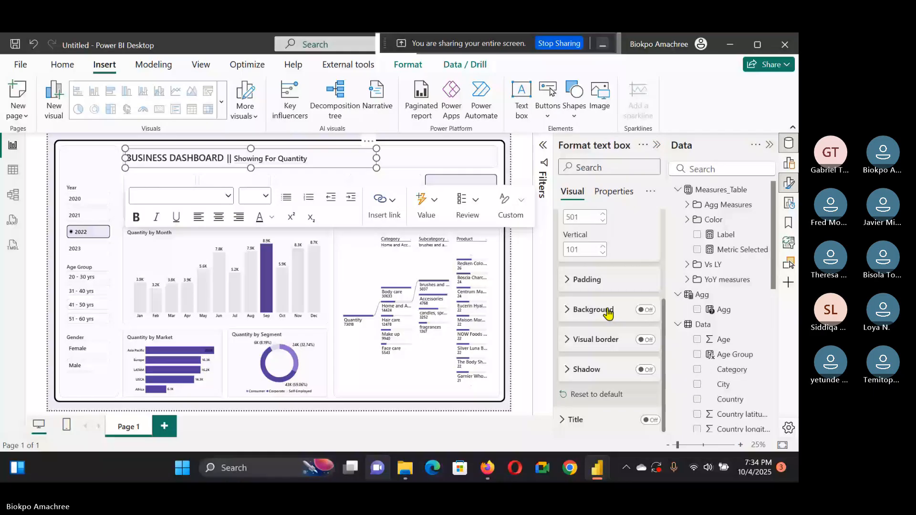
{"action": "left_click", "coordinate": [507, 158]}
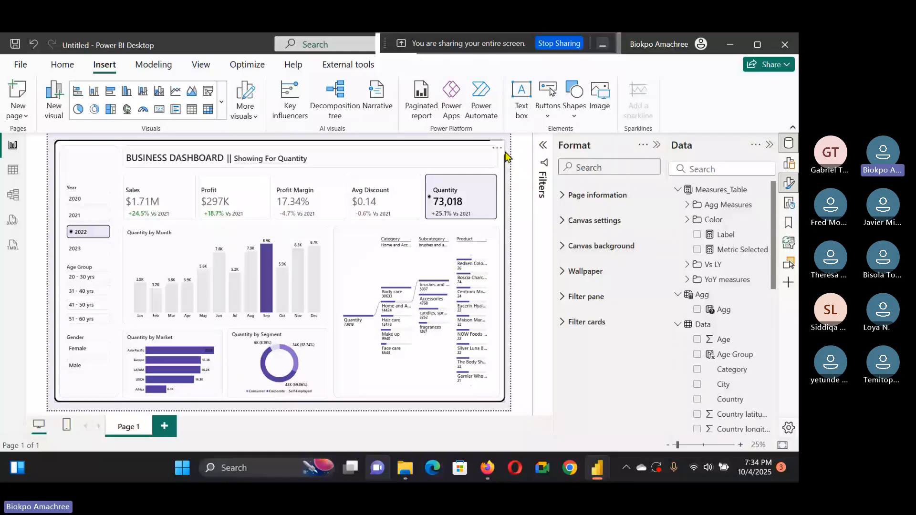
Step: Select the Avg Discount, Profit Margin and Sales cards in turn to check the dynamic title text
{"action": "left_click", "coordinate": [381, 195]}
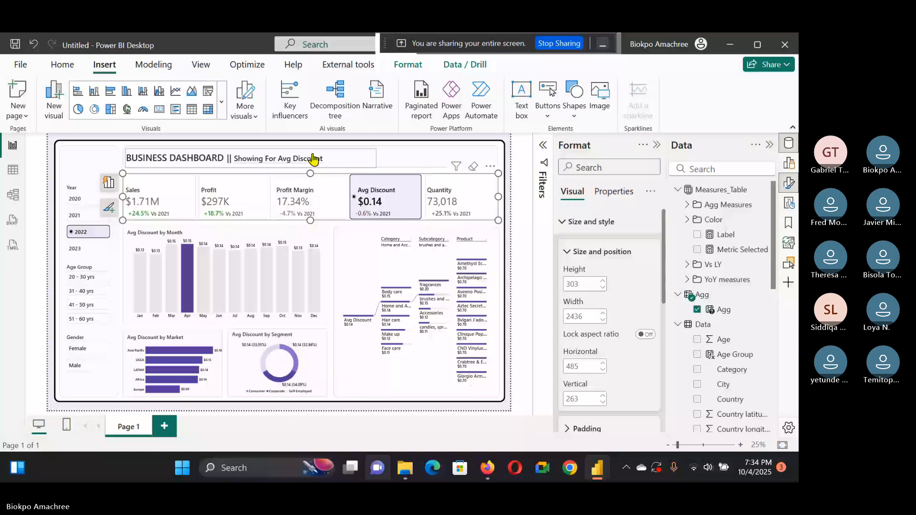
{"action": "left_click", "coordinate": [293, 198]}
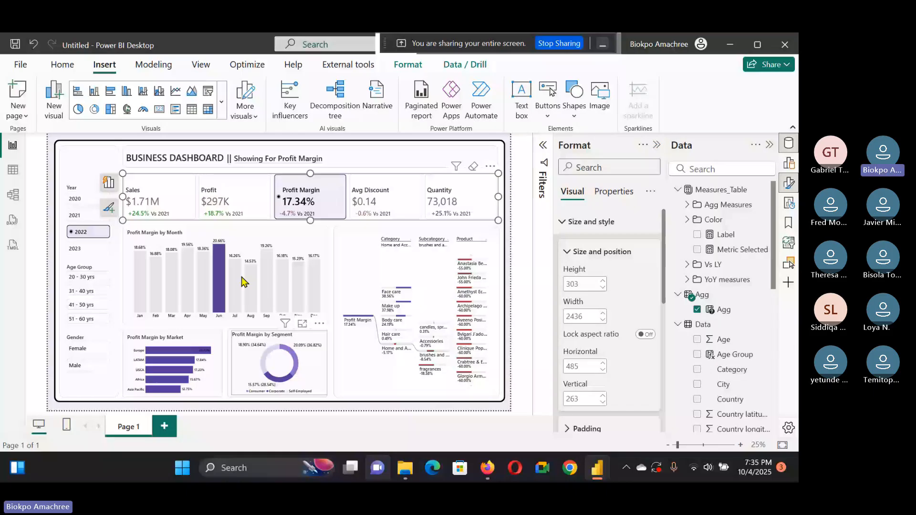
{"action": "left_click", "coordinate": [158, 198]}
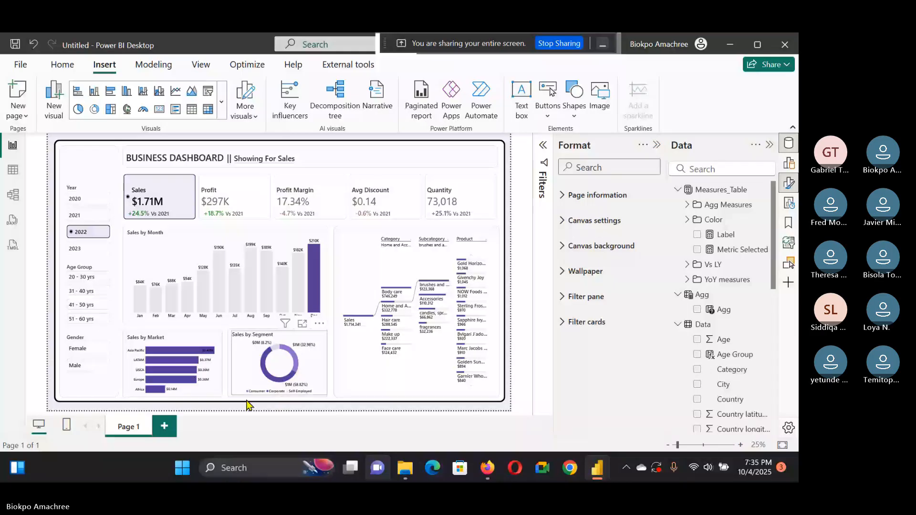
Step: Narrow the title text box to fit its text
{"action": "left_click", "coordinate": [373, 157]}
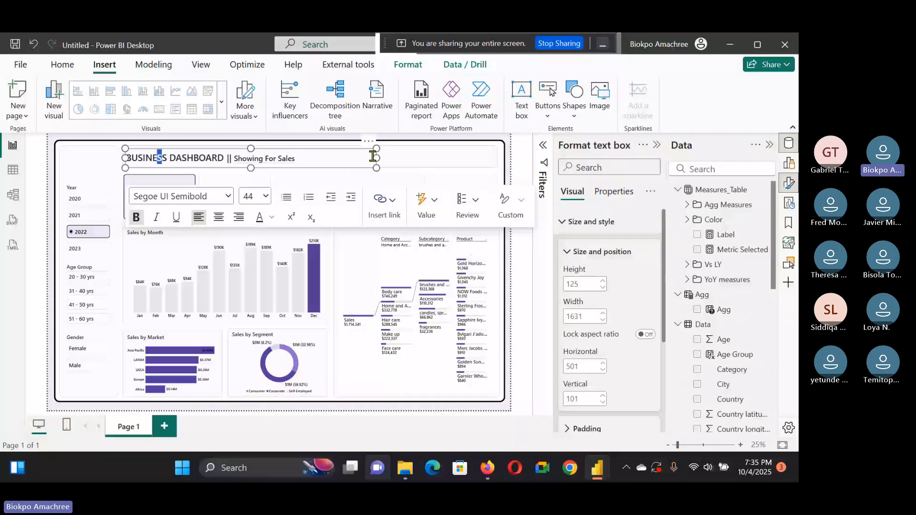
{"action": "left_click_drag", "start_coordinate": [373, 157], "coordinate": [310, 158]}
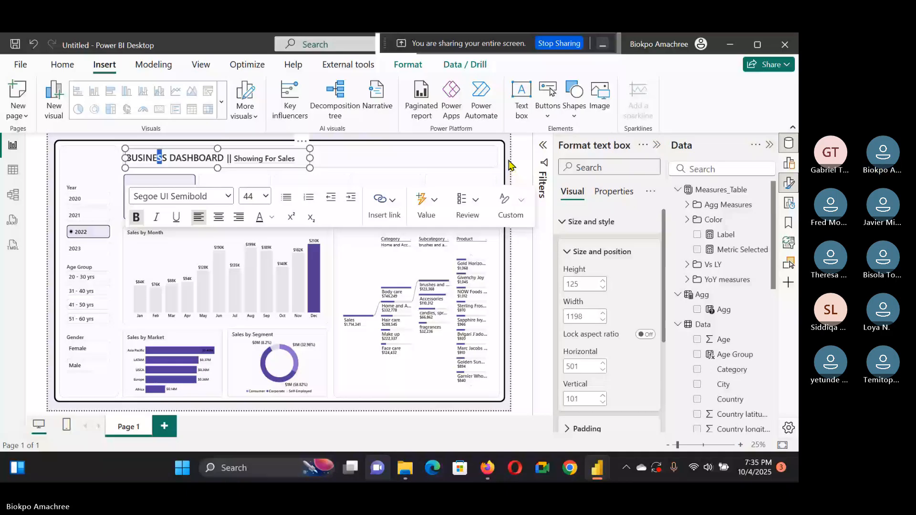
{"action": "left_click", "coordinate": [310, 168]}
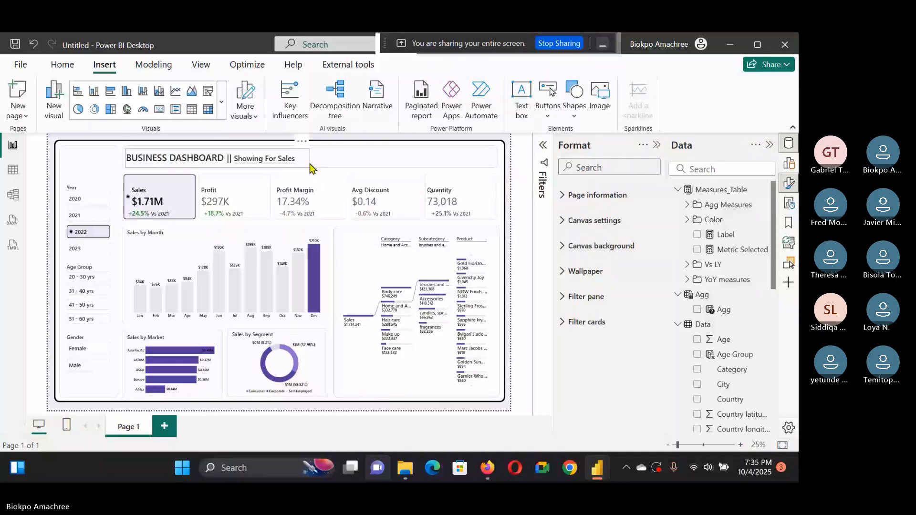
Step: Insert a new text box with the centred text B&D at font size 60
{"action": "left_click", "coordinate": [521, 107]}
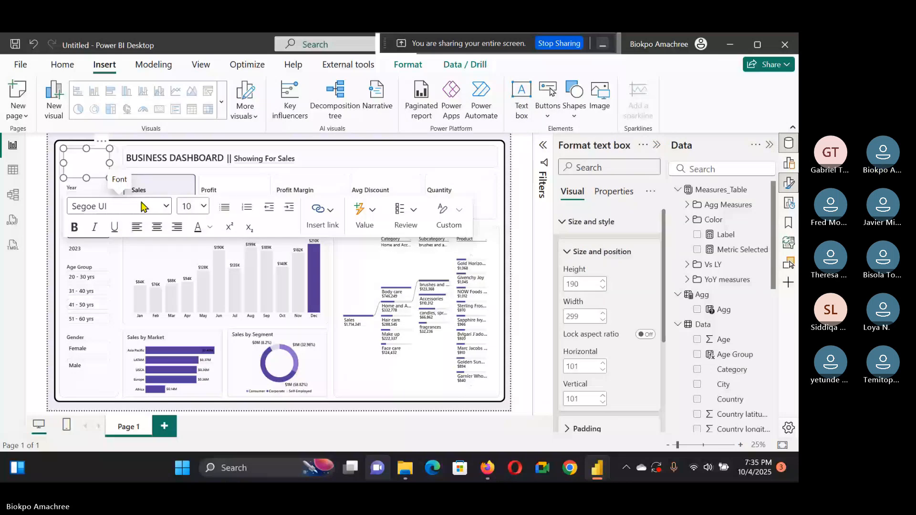
{"action": "left_click", "coordinate": [77, 163]}
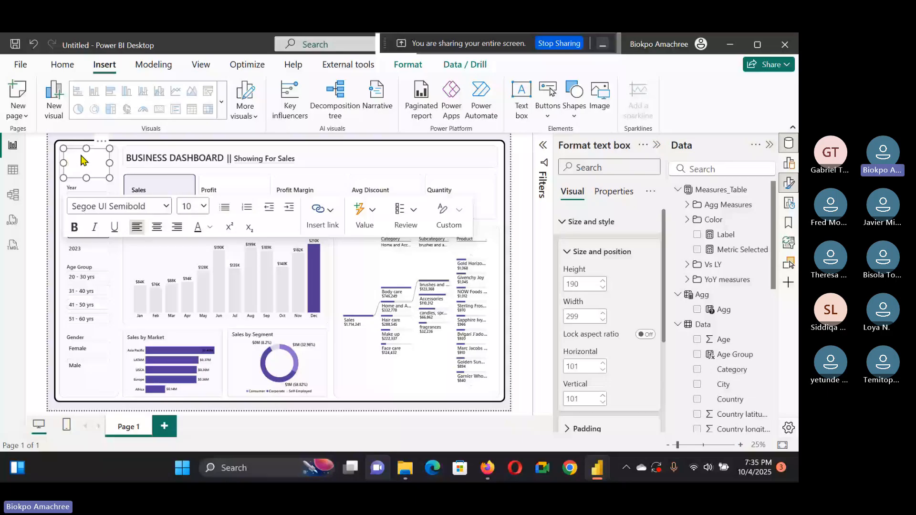
{"action": "left_click", "coordinate": [189, 209]}
{"action": "left_click", "coordinate": [188, 363]}
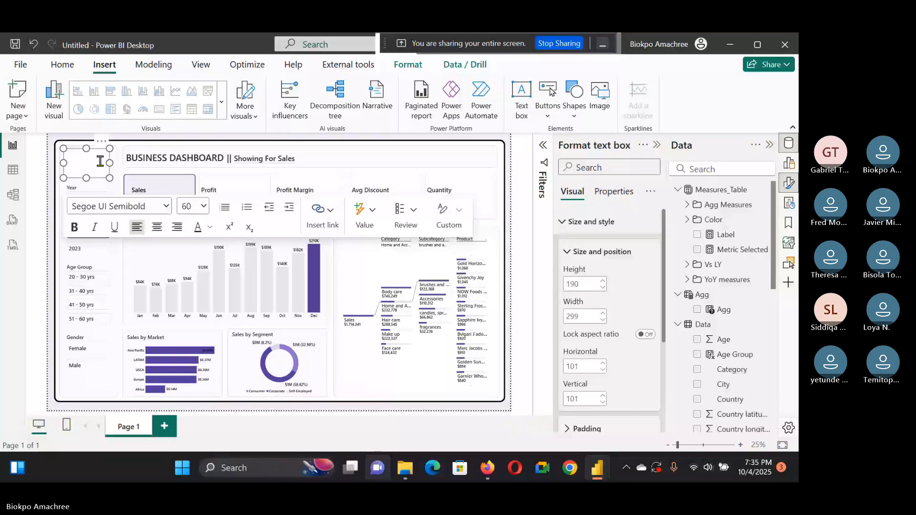
{"action": "type", "text": "B&D"}
{"action": "key", "text": "ctrl+a"}
{"action": "key", "text": "ctrl+e"}
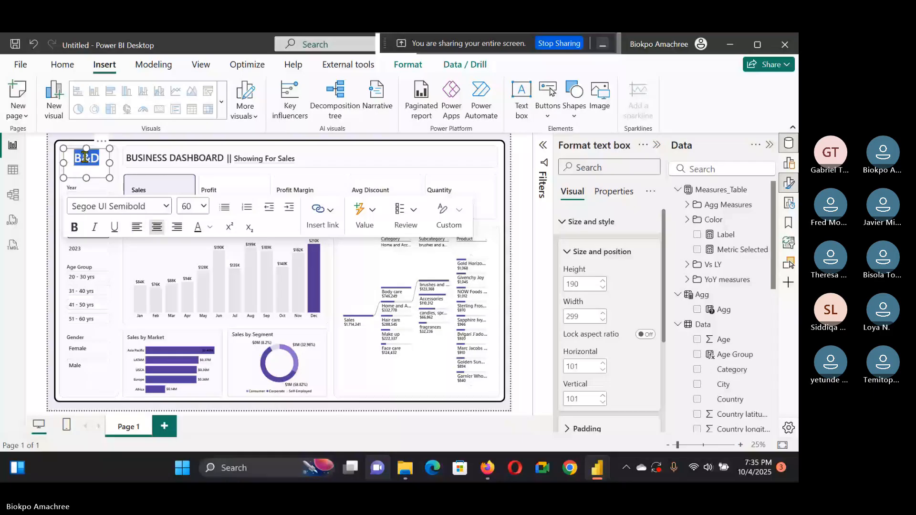
Step: Shrink the B&D text box and set its font to Segoe (Bold)
{"action": "left_click_drag", "start_coordinate": [86, 148], "coordinate": [85, 158]}
{"action": "scroll", "coordinate": [639, 292], "scroll_direction": "down", "scroll_amount": 2}
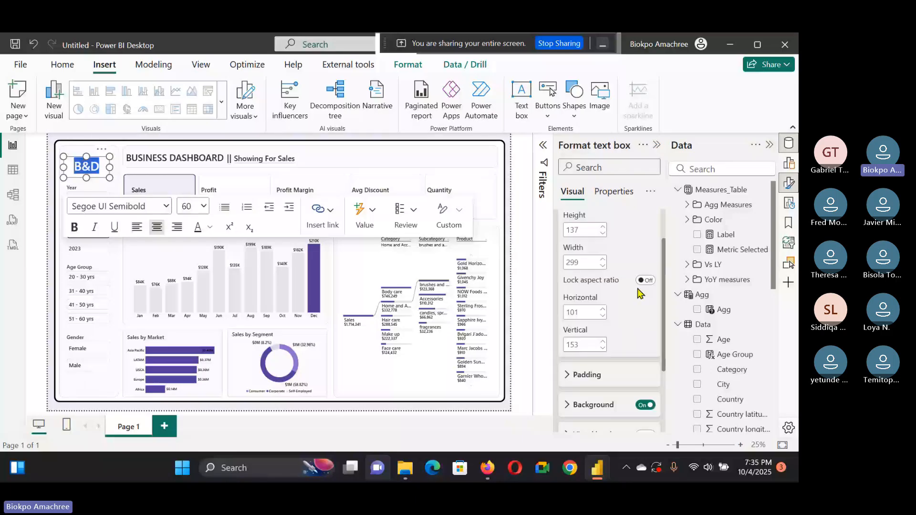
{"action": "left_click", "coordinate": [507, 252]}
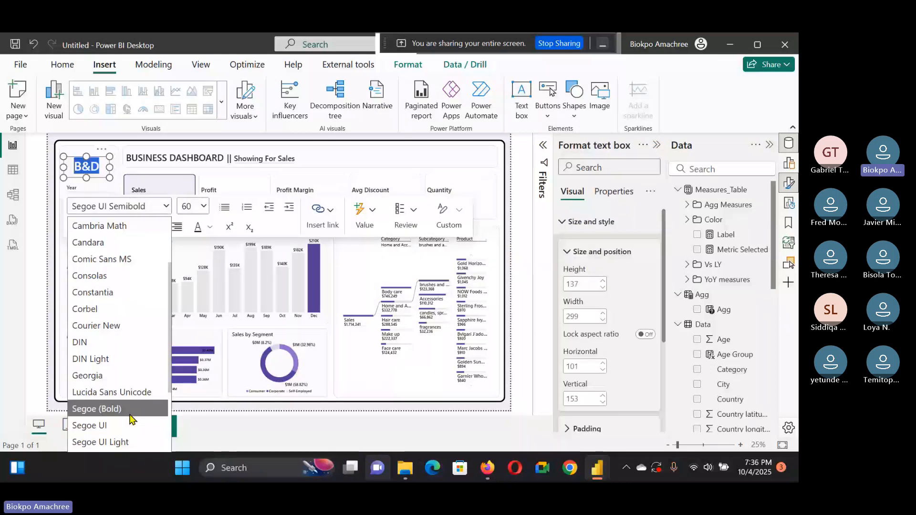
{"action": "scroll", "coordinate": [129, 306], "scroll_direction": "down", "scroll_amount": 2}
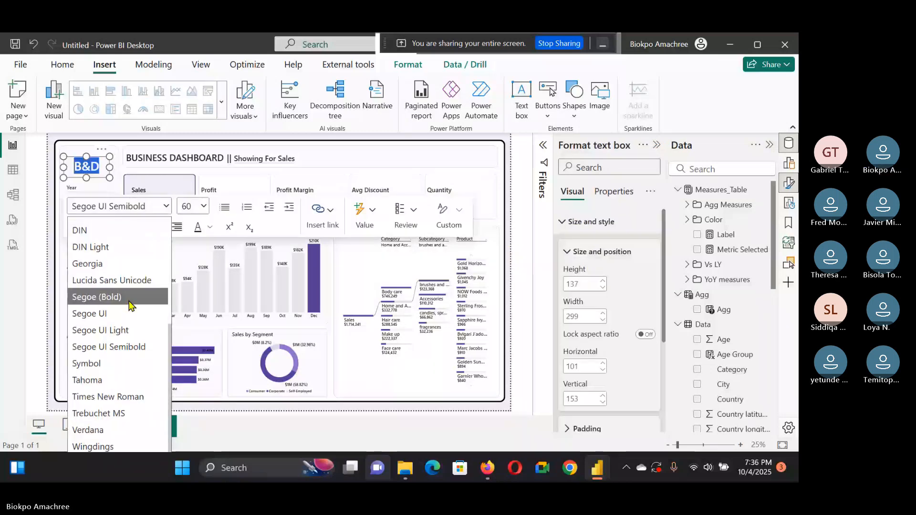
{"action": "left_click", "coordinate": [129, 302]}
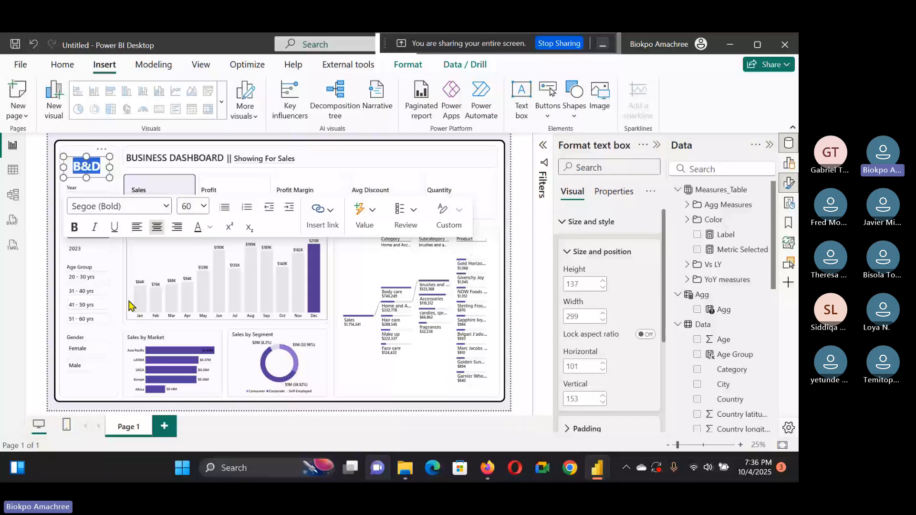
Step: Set the BUSINESS DASHBOARD title text to Segoe UI and make it bold
{"action": "left_click_drag", "start_coordinate": [225, 158], "coordinate": [126, 158]}
{"action": "left_click", "coordinate": [228, 196]}
{"action": "scroll", "coordinate": [213, 346], "scroll_direction": "down", "scroll_amount": 2}
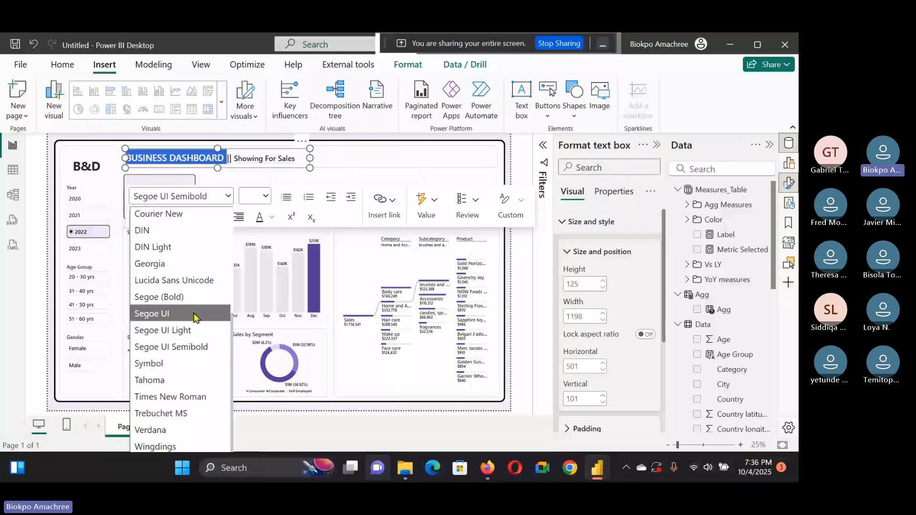
{"action": "left_click", "coordinate": [194, 313]}
{"action": "left_click", "coordinate": [133, 219]}
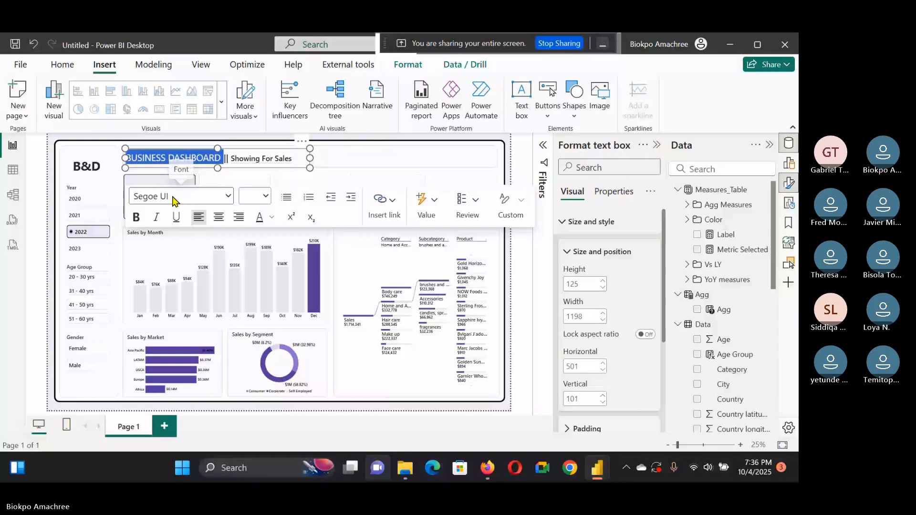
{"action": "left_click", "coordinate": [510, 153]}
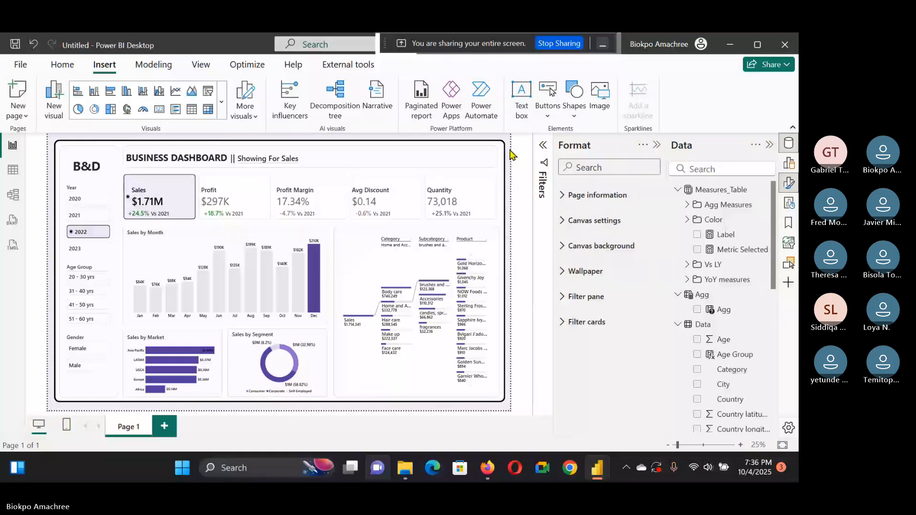
Step: Try to move the Year slicer up beneath the B&D logo, and undo the move
{"action": "left_click", "coordinate": [287, 194]}
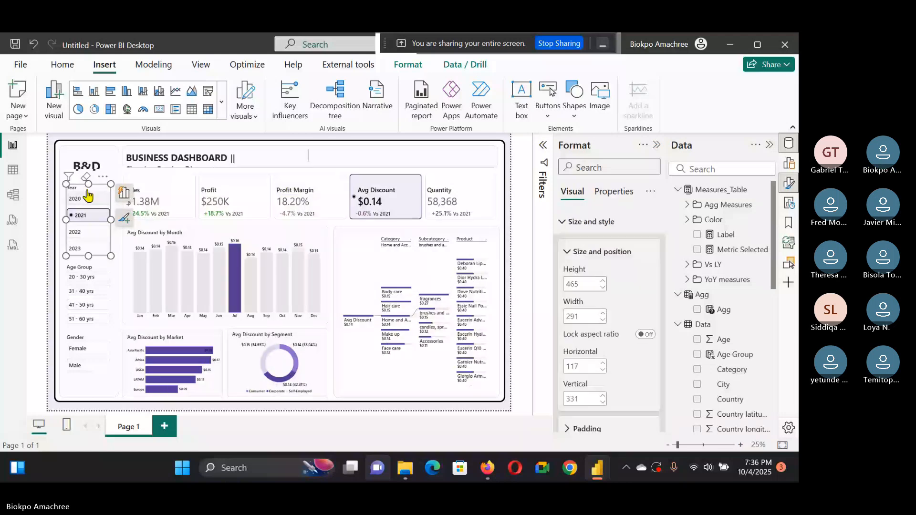
{"action": "left_click", "coordinate": [88, 197]}
{"action": "left_click_drag", "start_coordinate": [88, 191], "coordinate": [93, 176]}
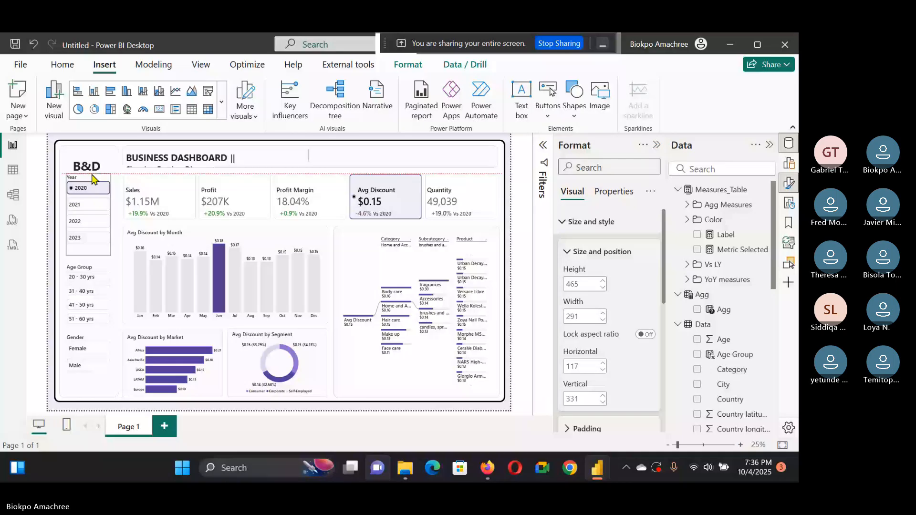
{"action": "left_click_drag", "start_coordinate": [94, 179], "coordinate": [88, 186]}
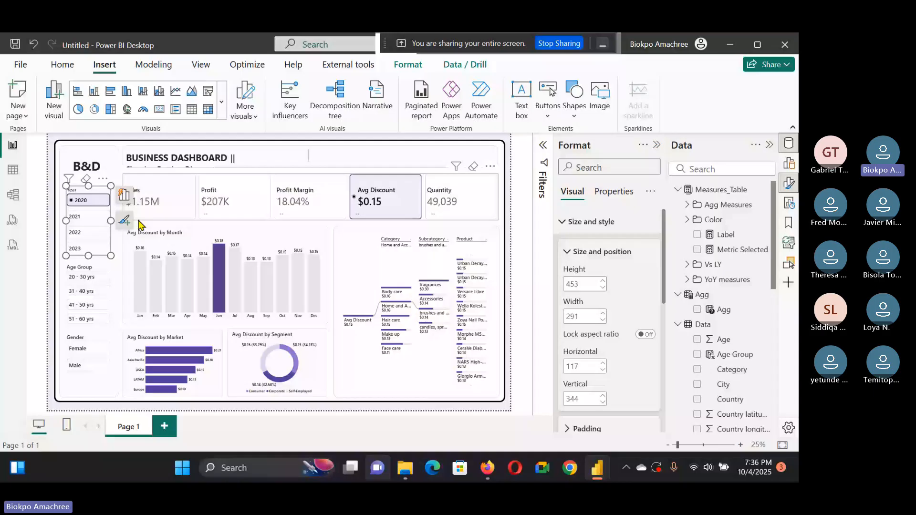
{"action": "key", "text": "ctrl+z"}
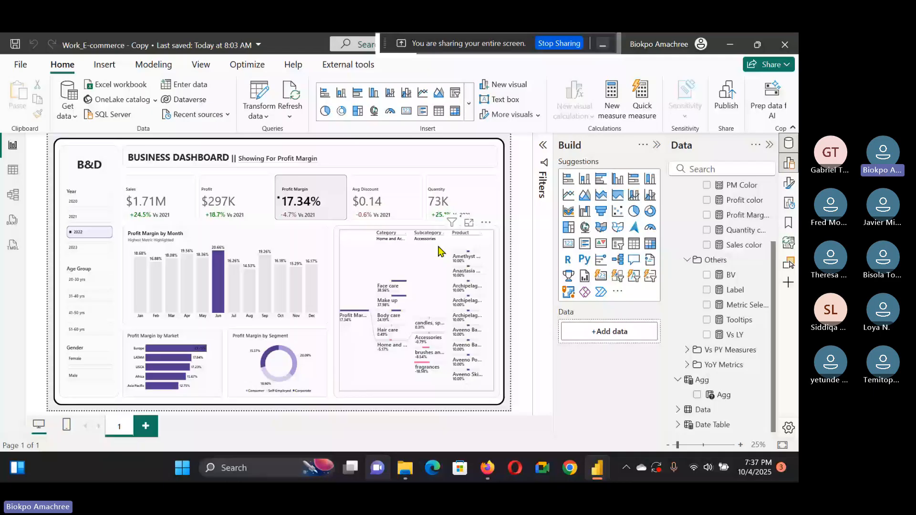
Step: Compare how selecting the Avg Discount, Profit and Quantity cards changes the reference dashboard
{"action": "left_click", "coordinate": [387, 201]}
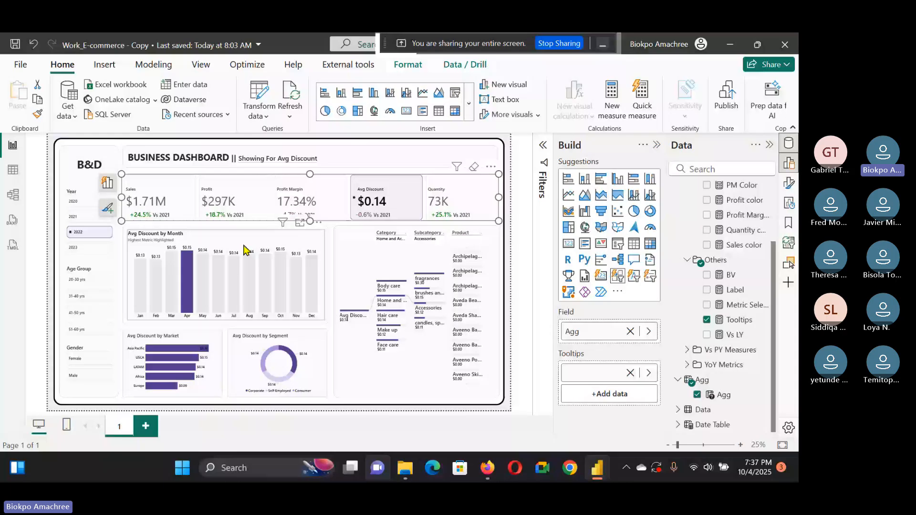
{"action": "left_click", "coordinate": [234, 200]}
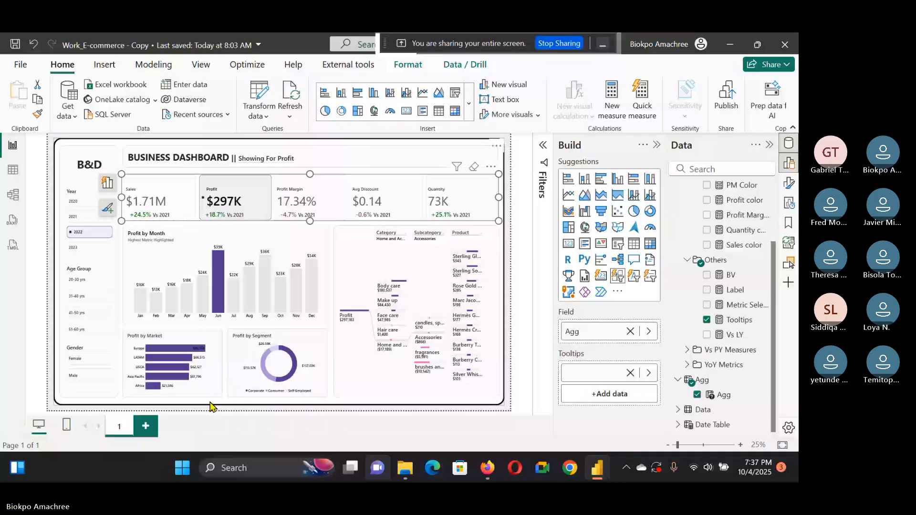
{"action": "left_click", "coordinate": [457, 200]}
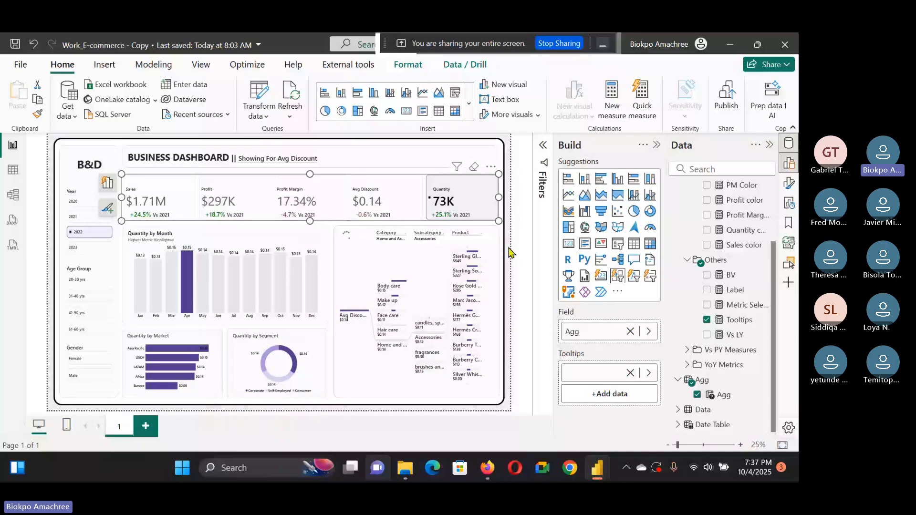
{"action": "left_click", "coordinate": [509, 252]}
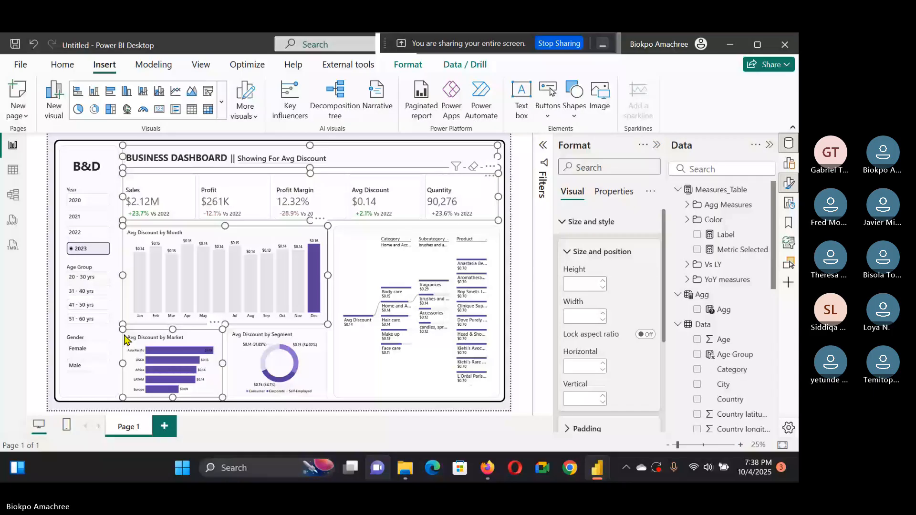
Step: Nudge the KPI card row down by setting its vertical position to 434
{"action": "left_click", "coordinate": [351, 355]}
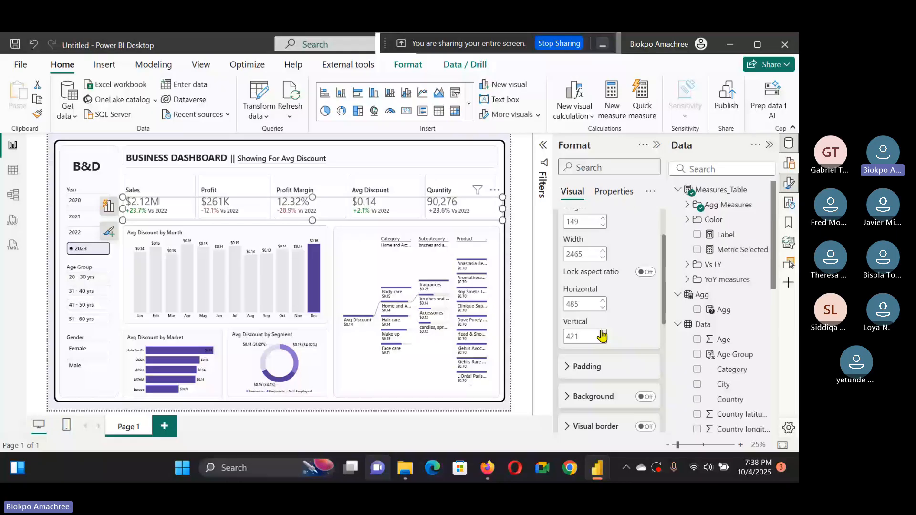
{"action": "left_click", "coordinate": [602, 333]}
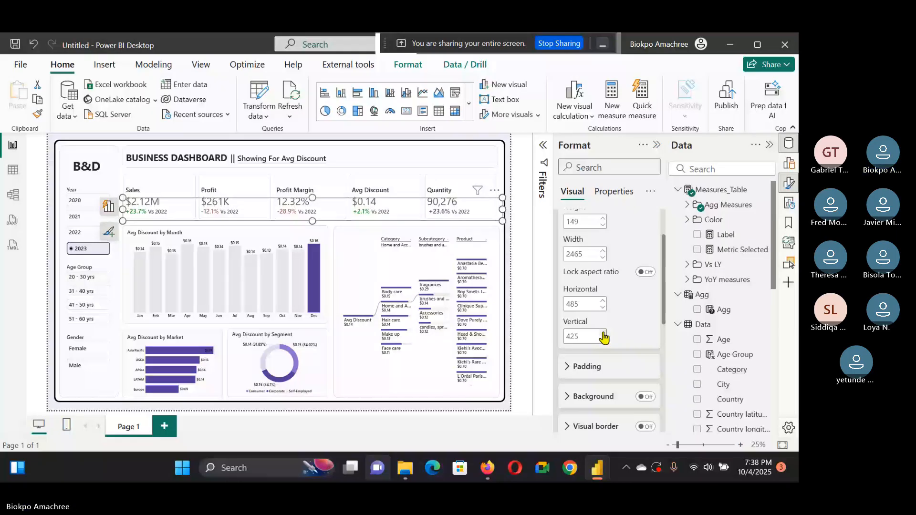
{"action": "left_click", "coordinate": [603, 333]}
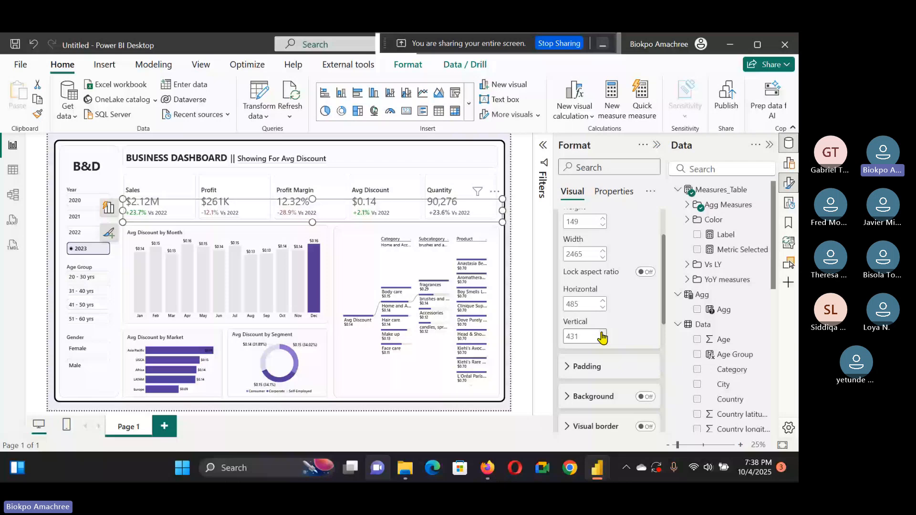
{"action": "left_click", "coordinate": [602, 333]}
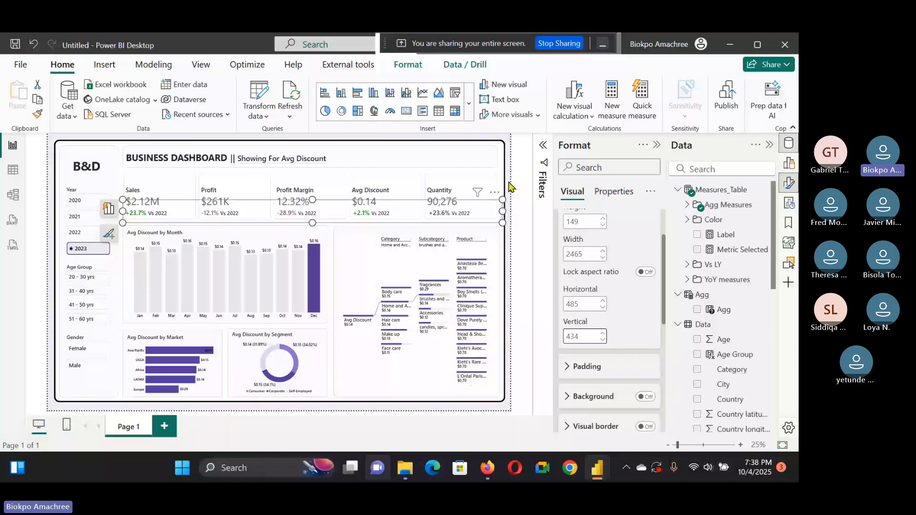
{"action": "left_click", "coordinate": [509, 186]}
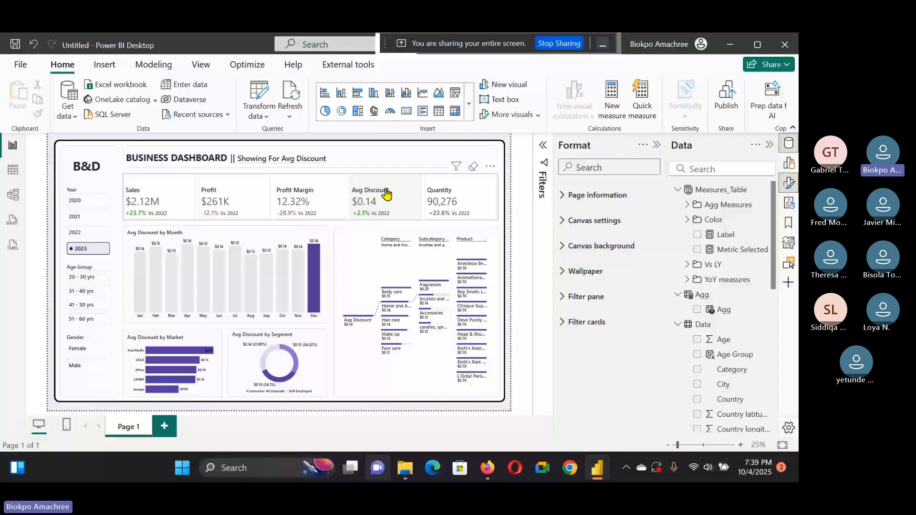
Step: Test the rebuilt dashboard by selecting metric cards and different Year, Age Group and Gender slicer values
{"action": "left_click", "coordinate": [386, 193]}
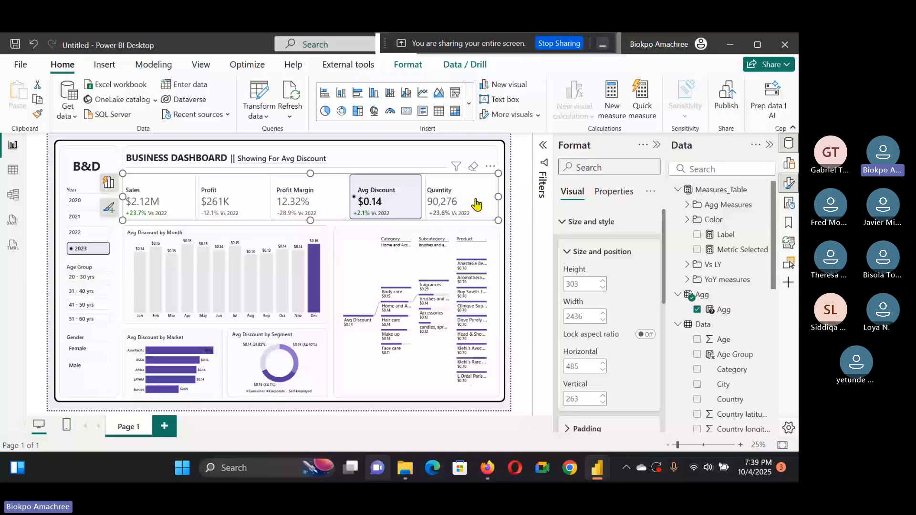
{"action": "left_click", "coordinate": [307, 205]}
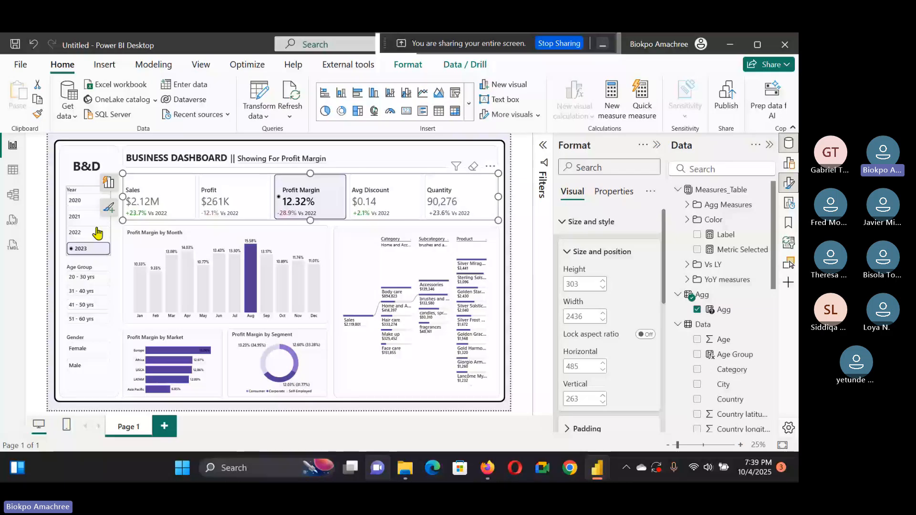
{"action": "left_click", "coordinate": [83, 236]}
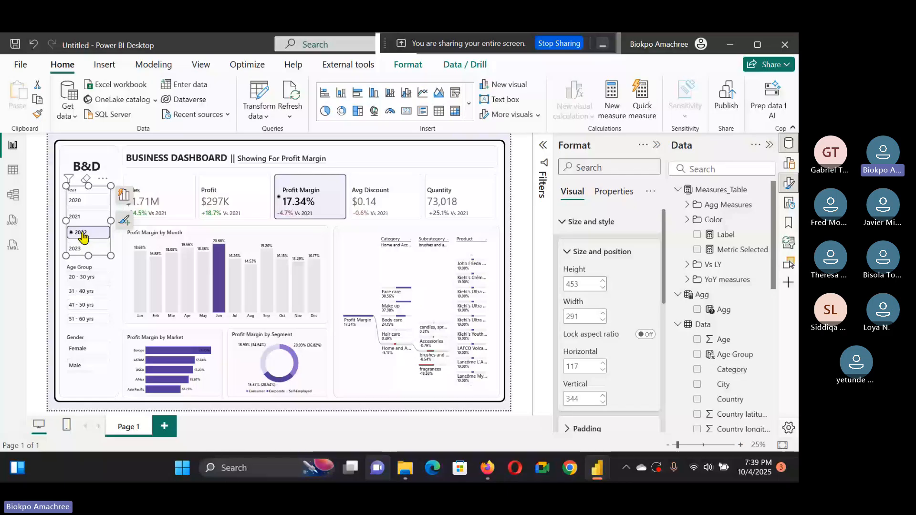
{"action": "left_click", "coordinate": [85, 293]}
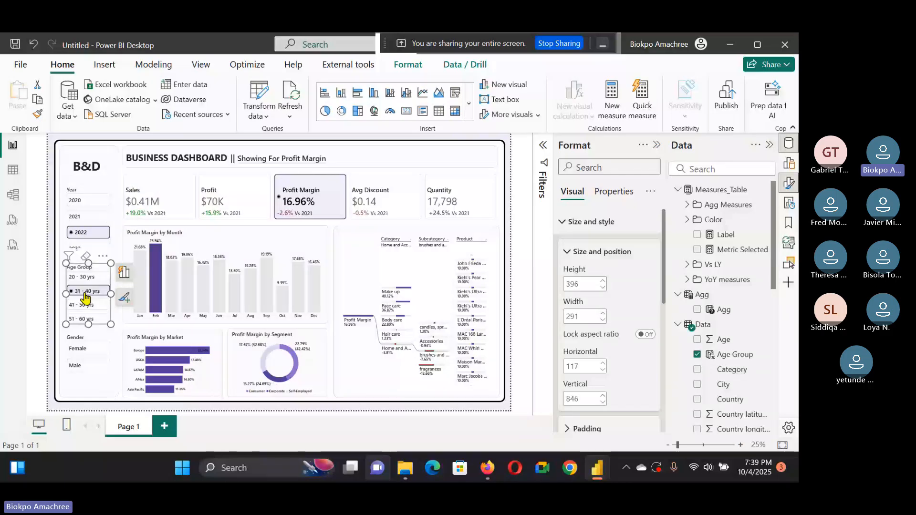
{"action": "left_click", "coordinate": [86, 358]}
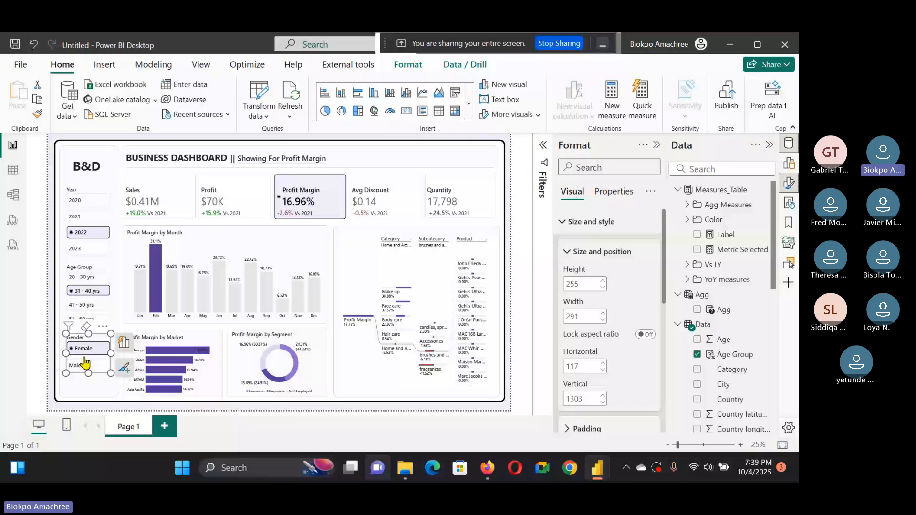
{"action": "left_click", "coordinate": [82, 290]}
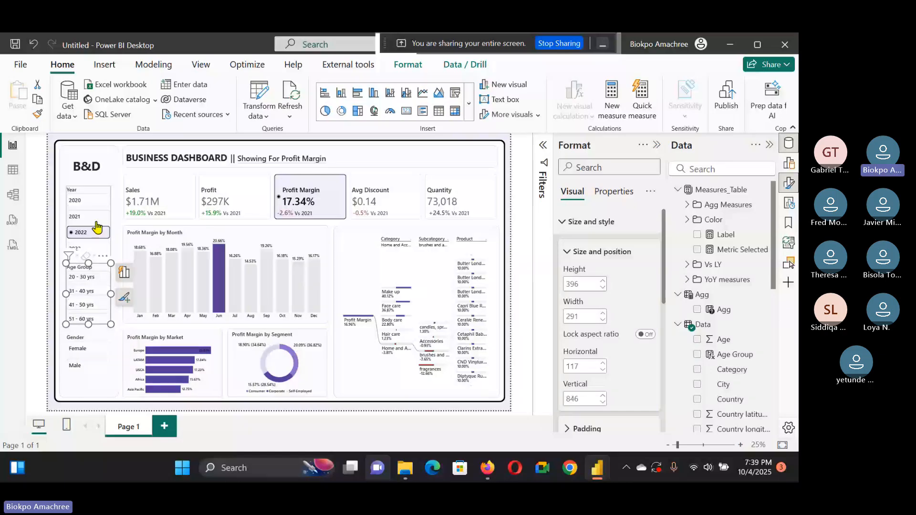
{"action": "left_click", "coordinate": [104, 233]}
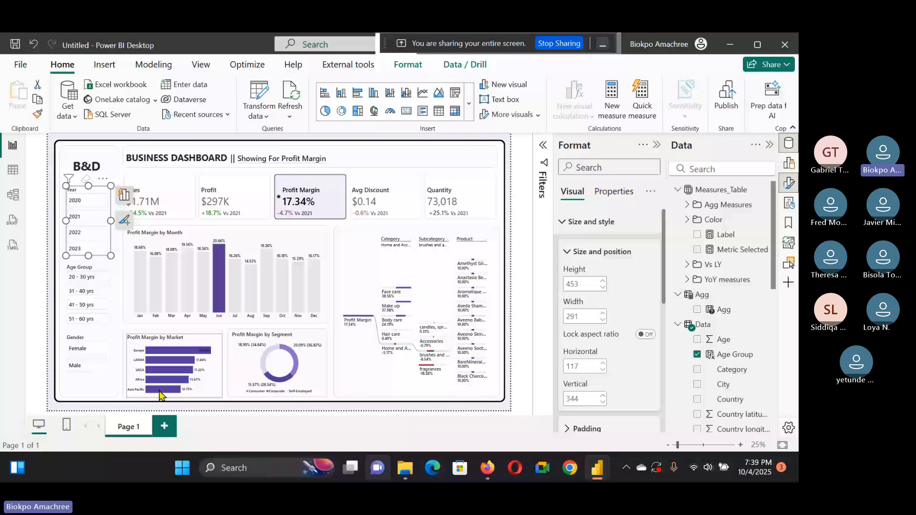
{"action": "left_click", "coordinate": [76, 250]}
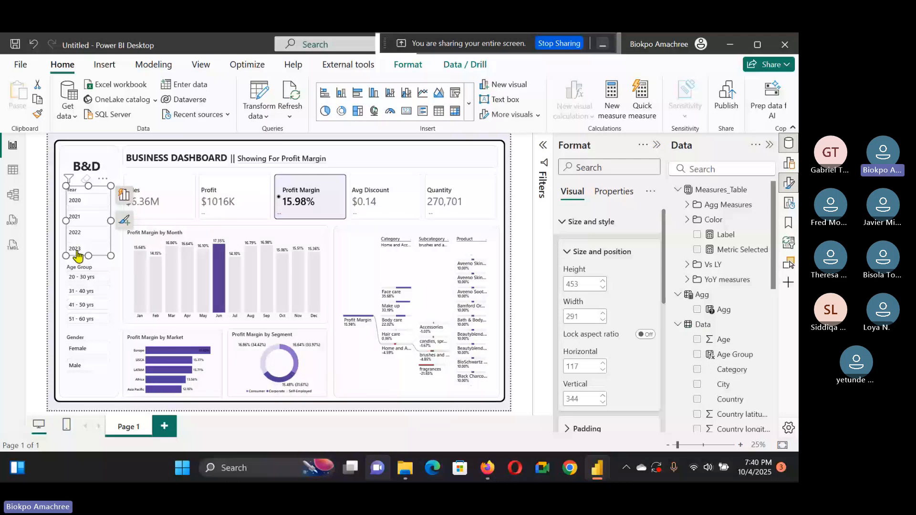
{"action": "left_click", "coordinate": [75, 250]}
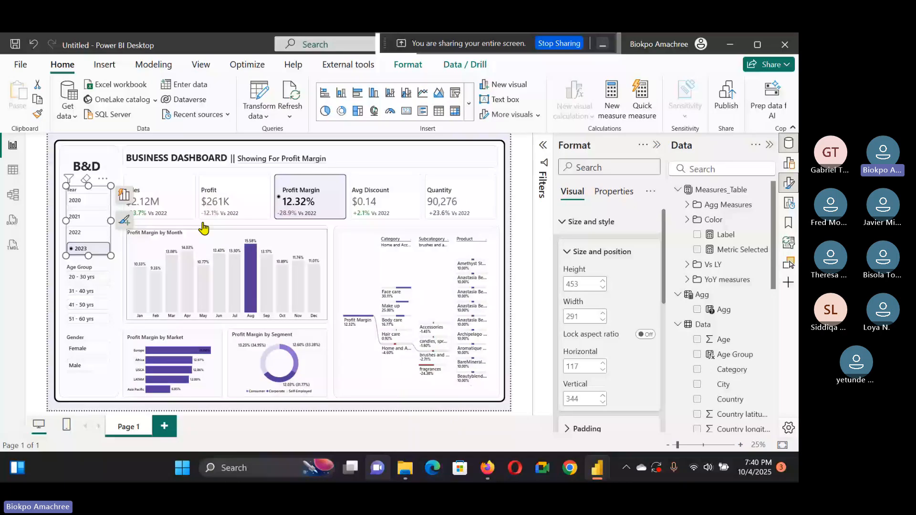
{"action": "left_click", "coordinate": [513, 202]}
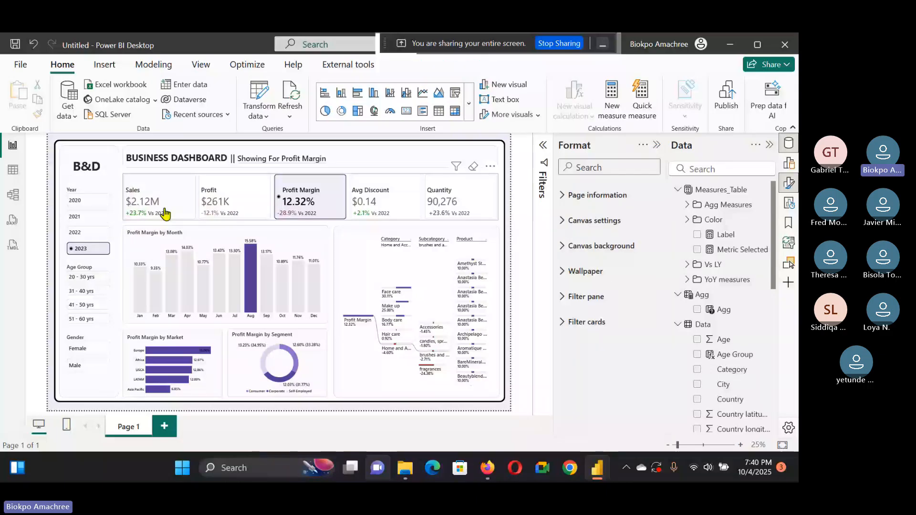
Step: Cycle through the Year slicer values with the keyboard, returning to 2022, and check the decomposition tree
{"action": "left_click", "coordinate": [95, 234]}
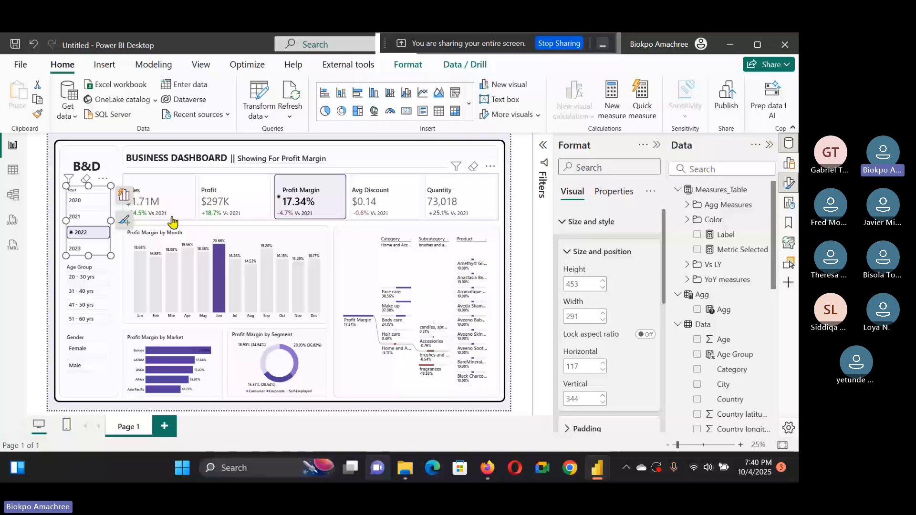
{"action": "key", "text": "Up"}
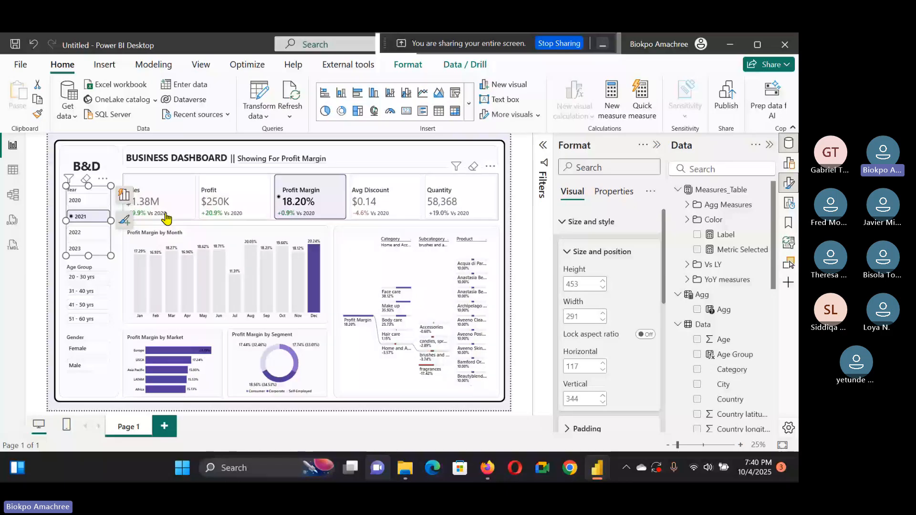
{"action": "key", "text": "Up"}
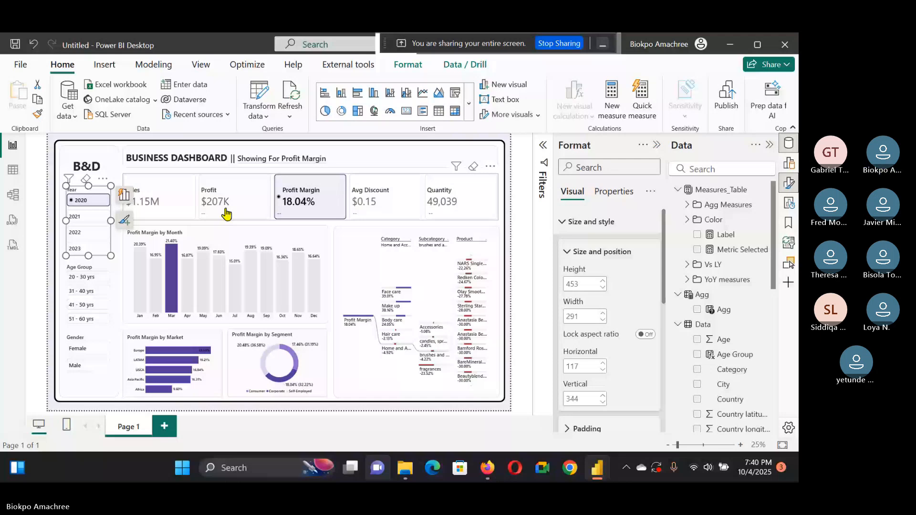
{"action": "key", "text": "Down"}
{"action": "key", "text": "Down"}
{"action": "left_click", "coordinate": [502, 242]}
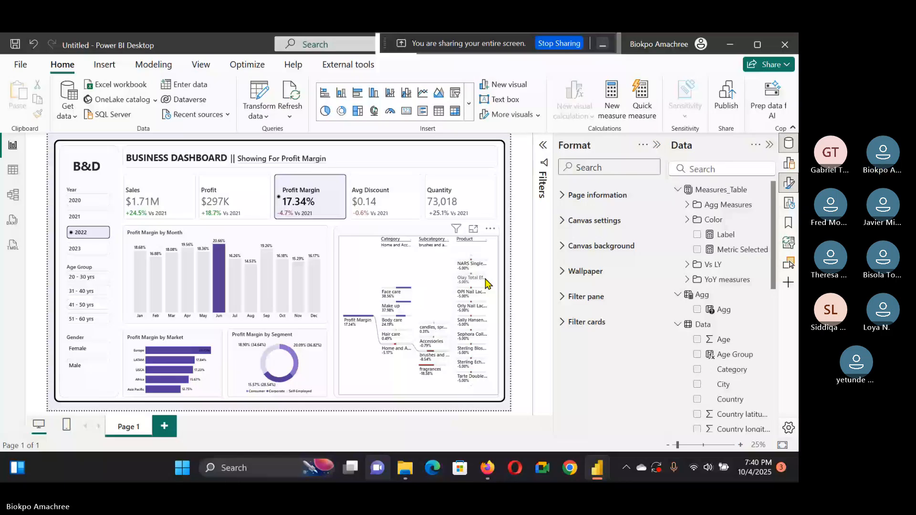
{"action": "left_click", "coordinate": [481, 342]}
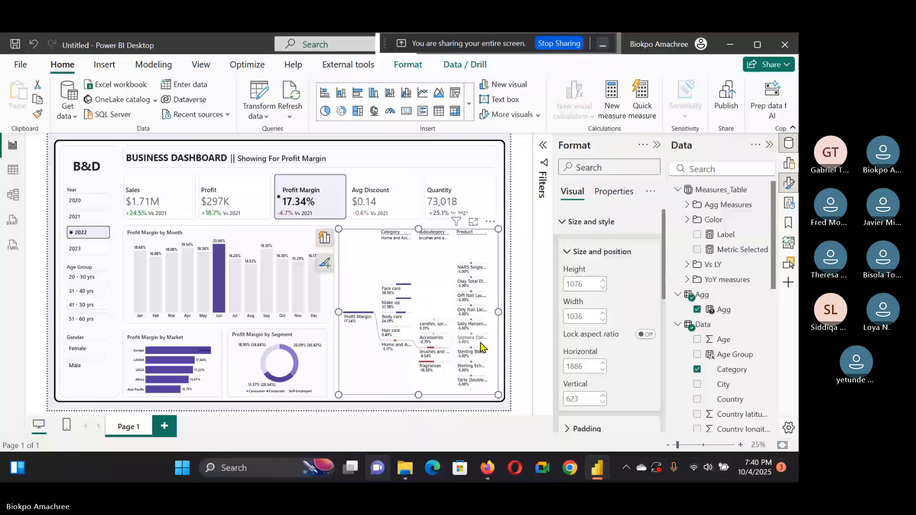
{"action": "left_click", "coordinate": [513, 278]}
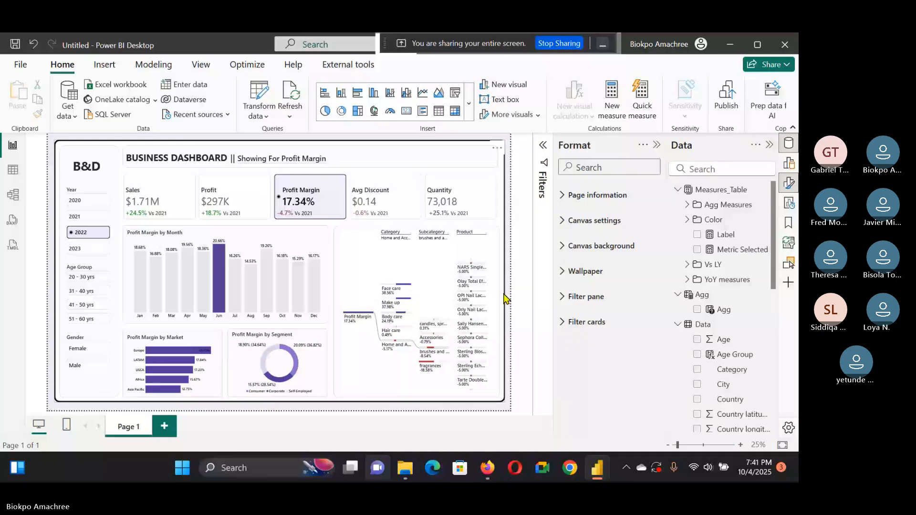
Step: Switch to the Teams meeting in Firefox and stop sharing the screen
{"action": "mouse_move", "coordinate": [482, 472]}
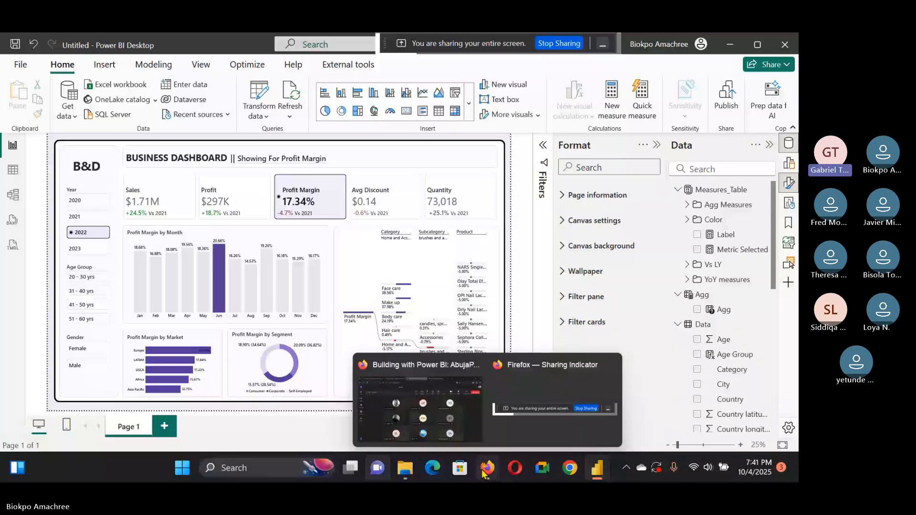
{"action": "left_click", "coordinate": [420, 403]}
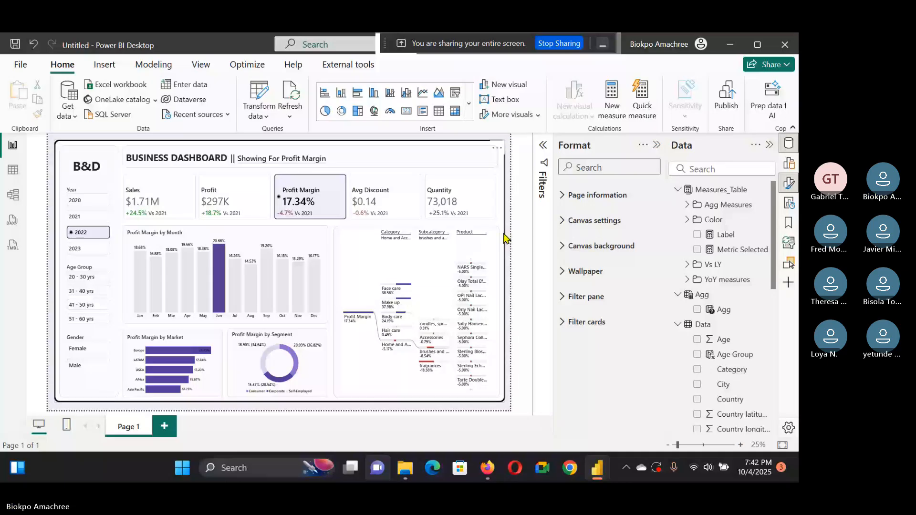
{"action": "mouse_move", "coordinate": [595, 469]}
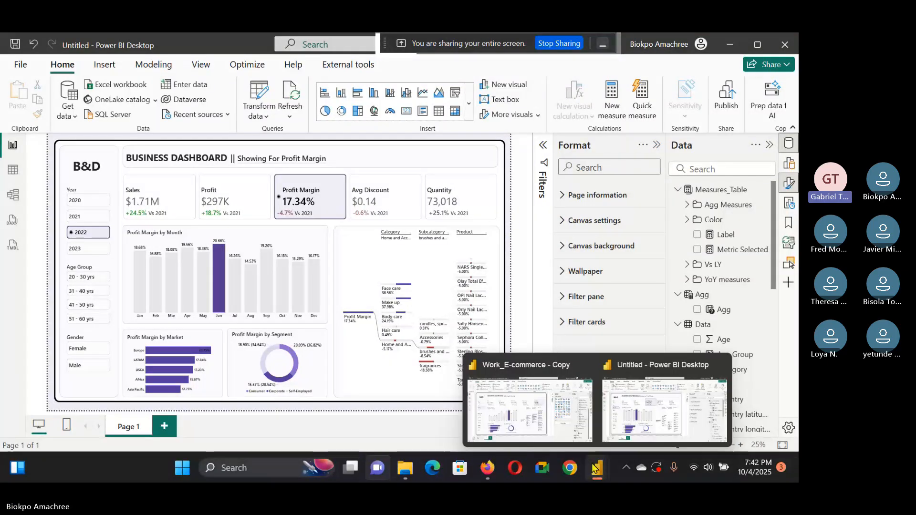
{"action": "left_click", "coordinate": [487, 468]}
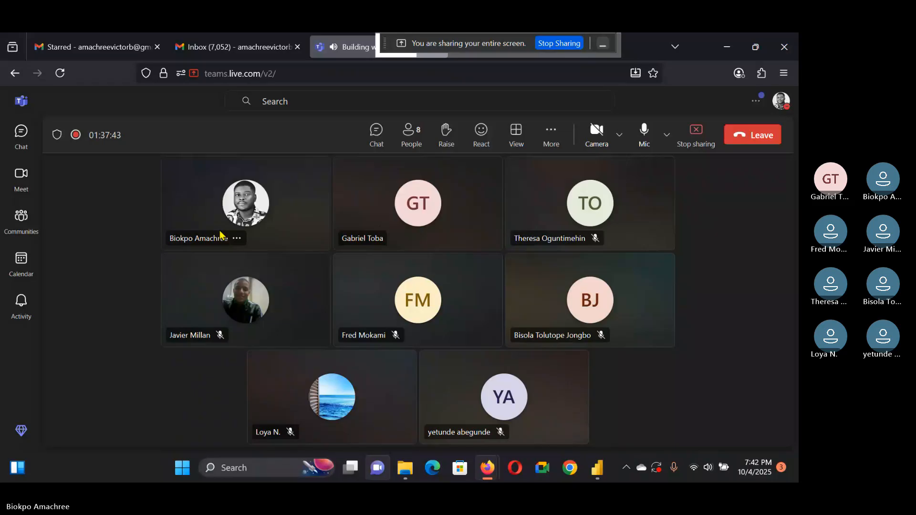
{"action": "mouse_move", "coordinate": [402, 211]}
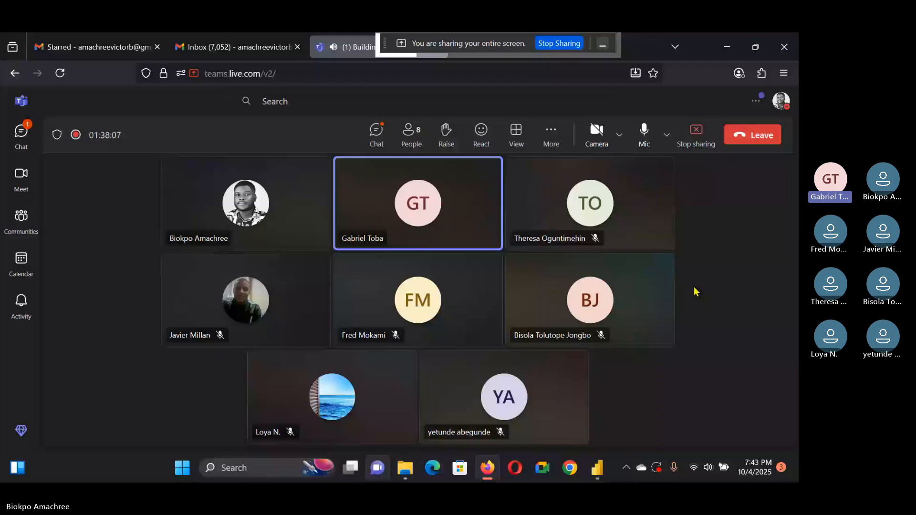
{"action": "left_click", "coordinate": [16, 127]}
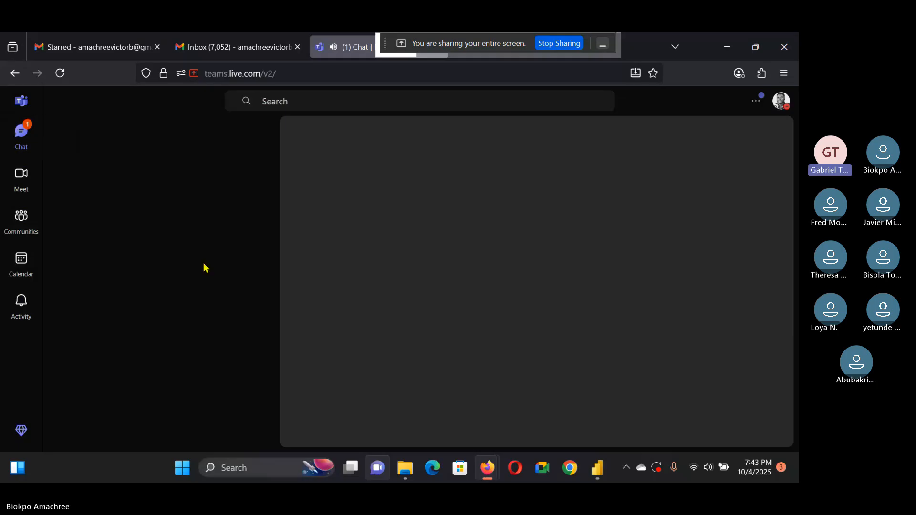
{"action": "left_click", "coordinate": [558, 43]}
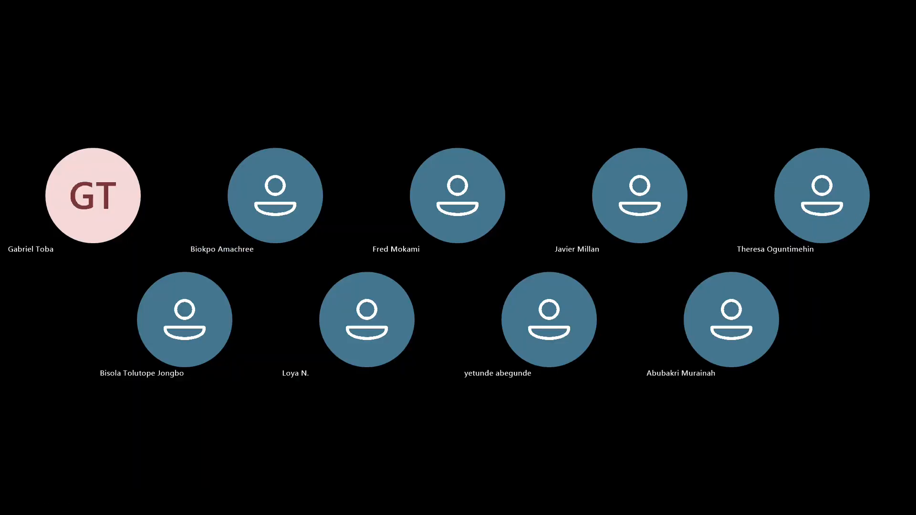